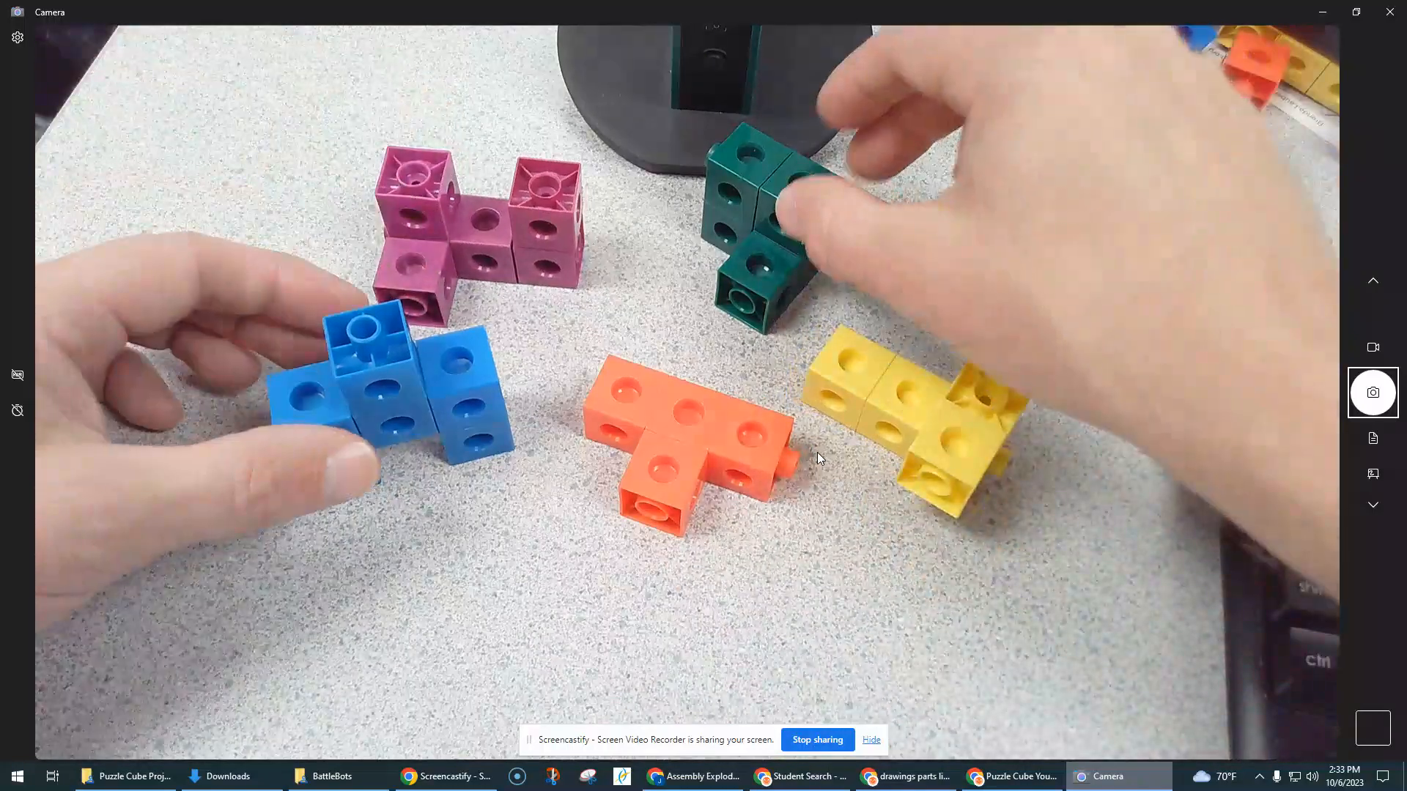
Switch to the Onshape document and group all existing sketches and extrudes into a feature folder named Demo
key(alt+Tab)
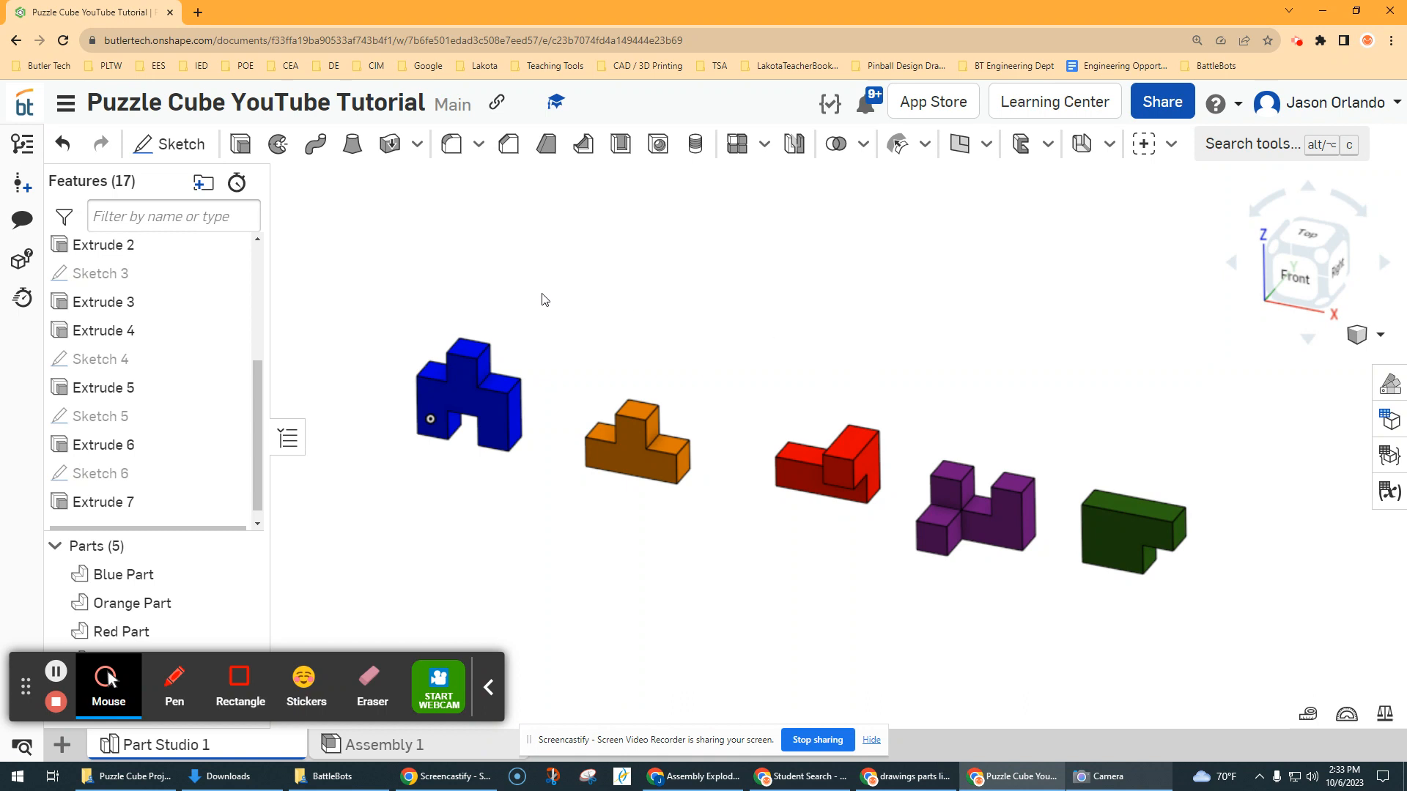
drag(262, 406, 267, 258)
scroll(150, 394, down, 3)
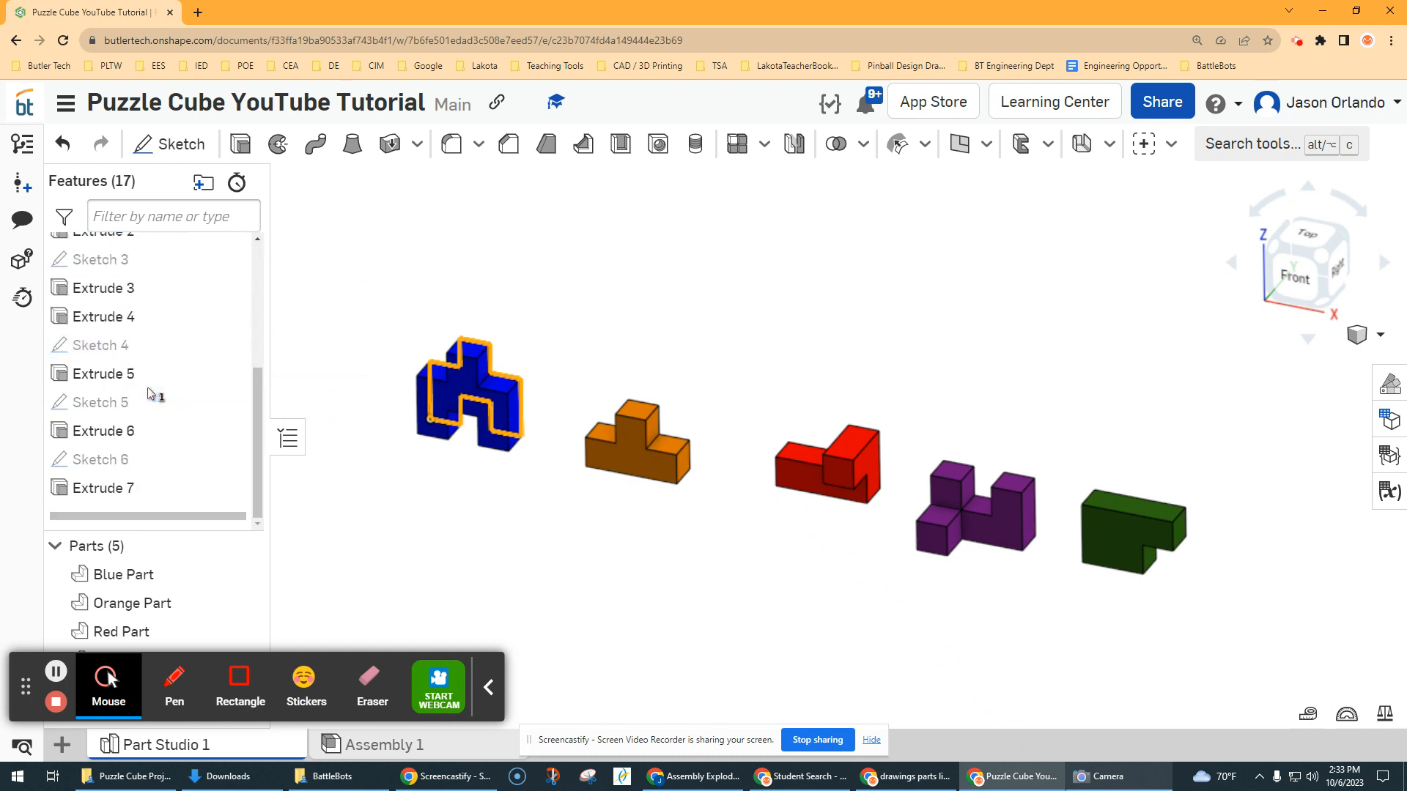
shift+click(213, 488)
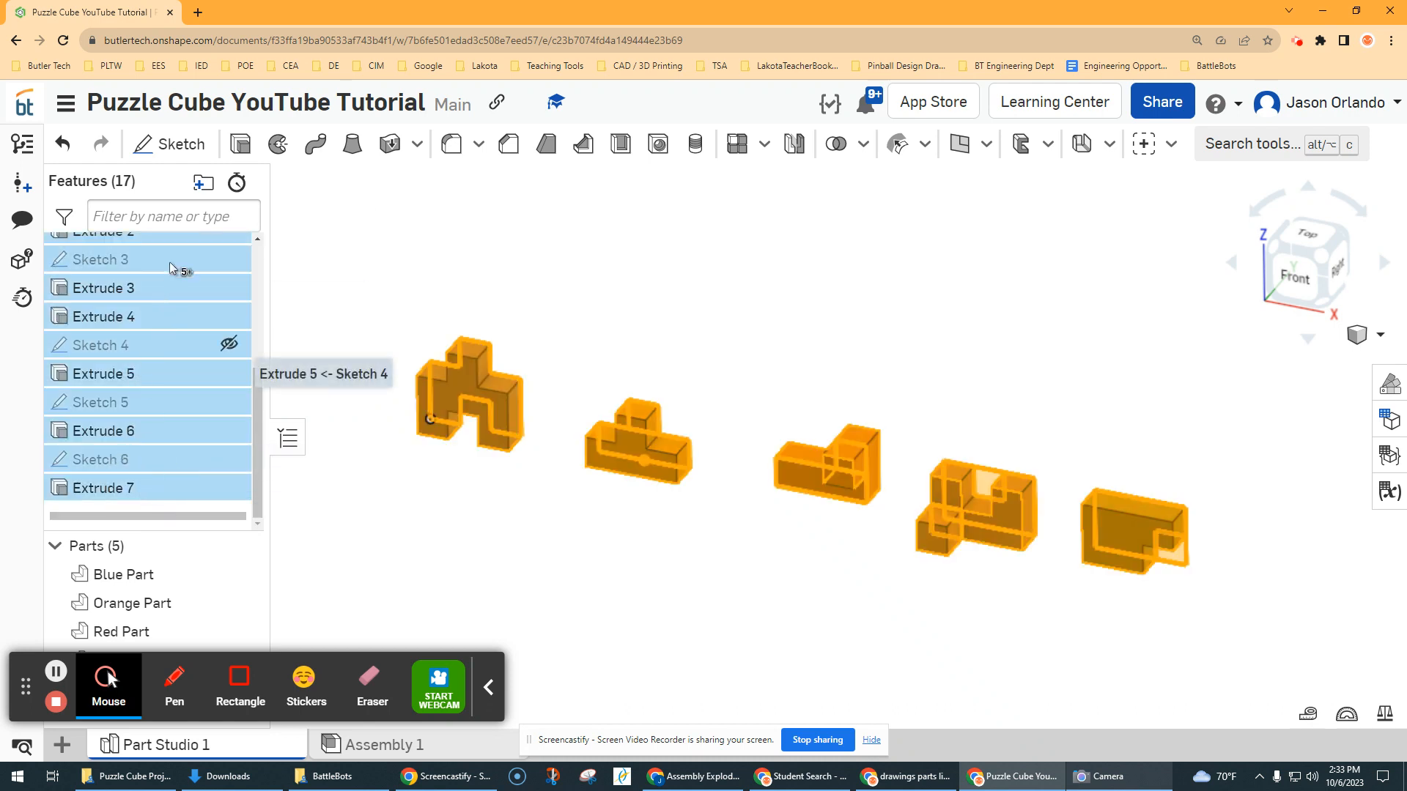
click(198, 183)
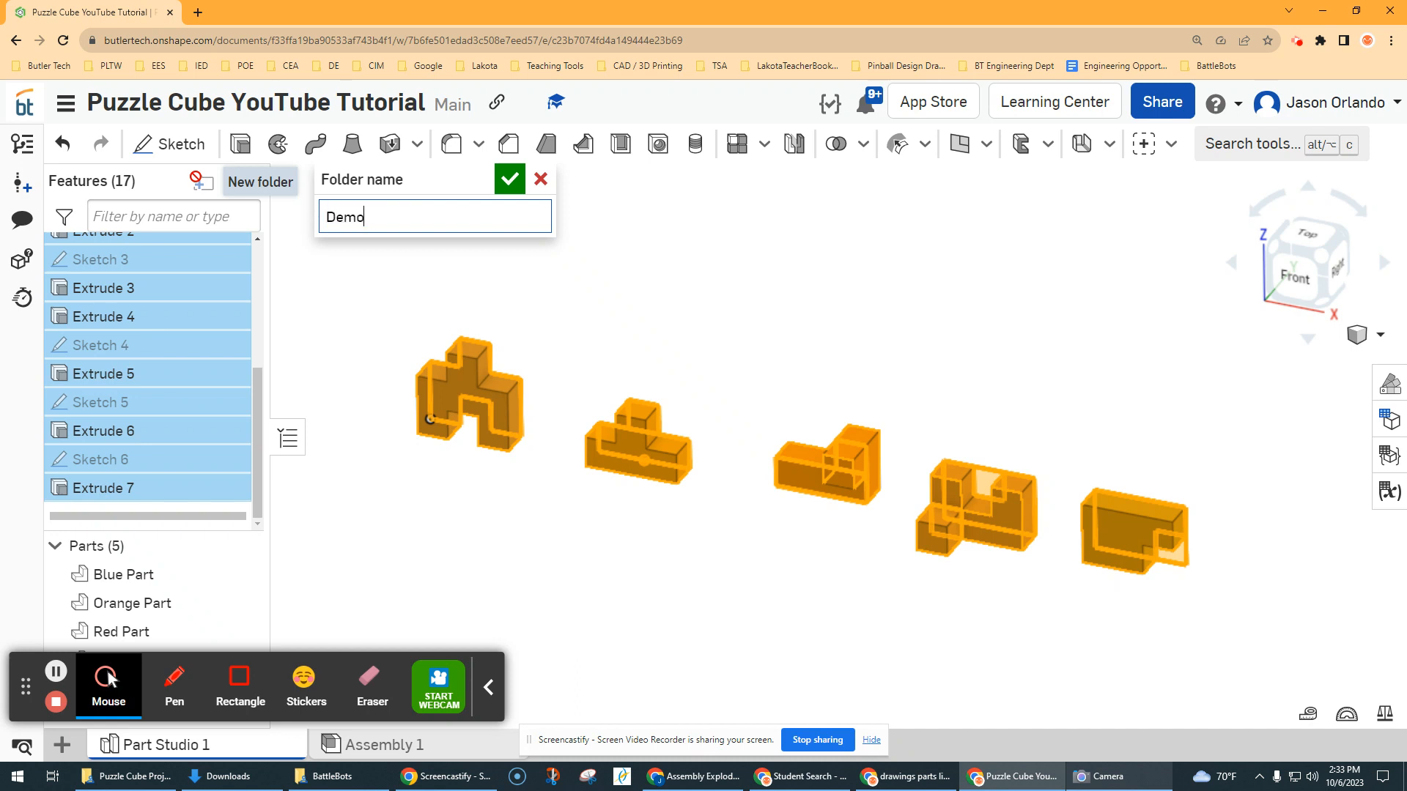
key(Return)
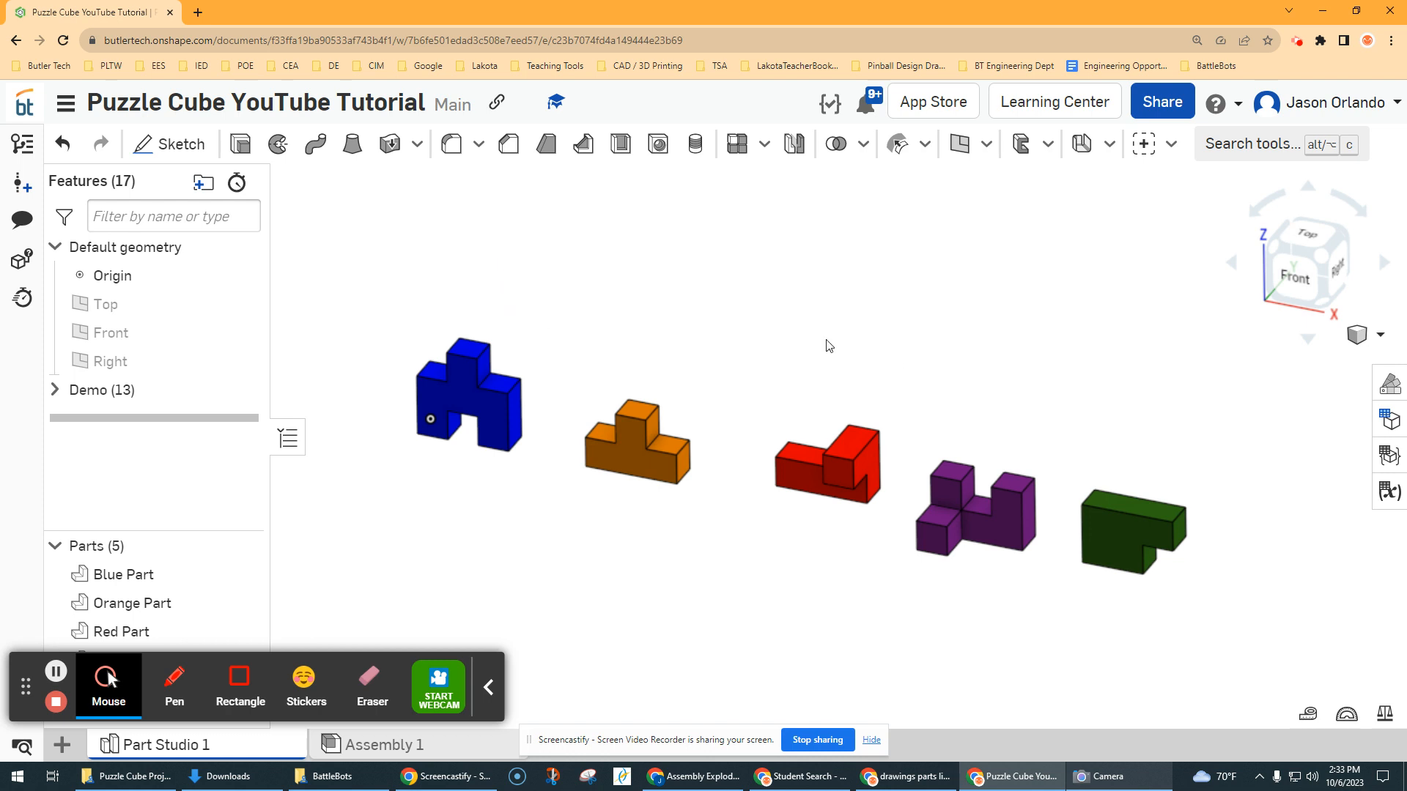
Show the default planes and start a new sketch on the Front plane
middle_drag(672, 300, 649, 365)
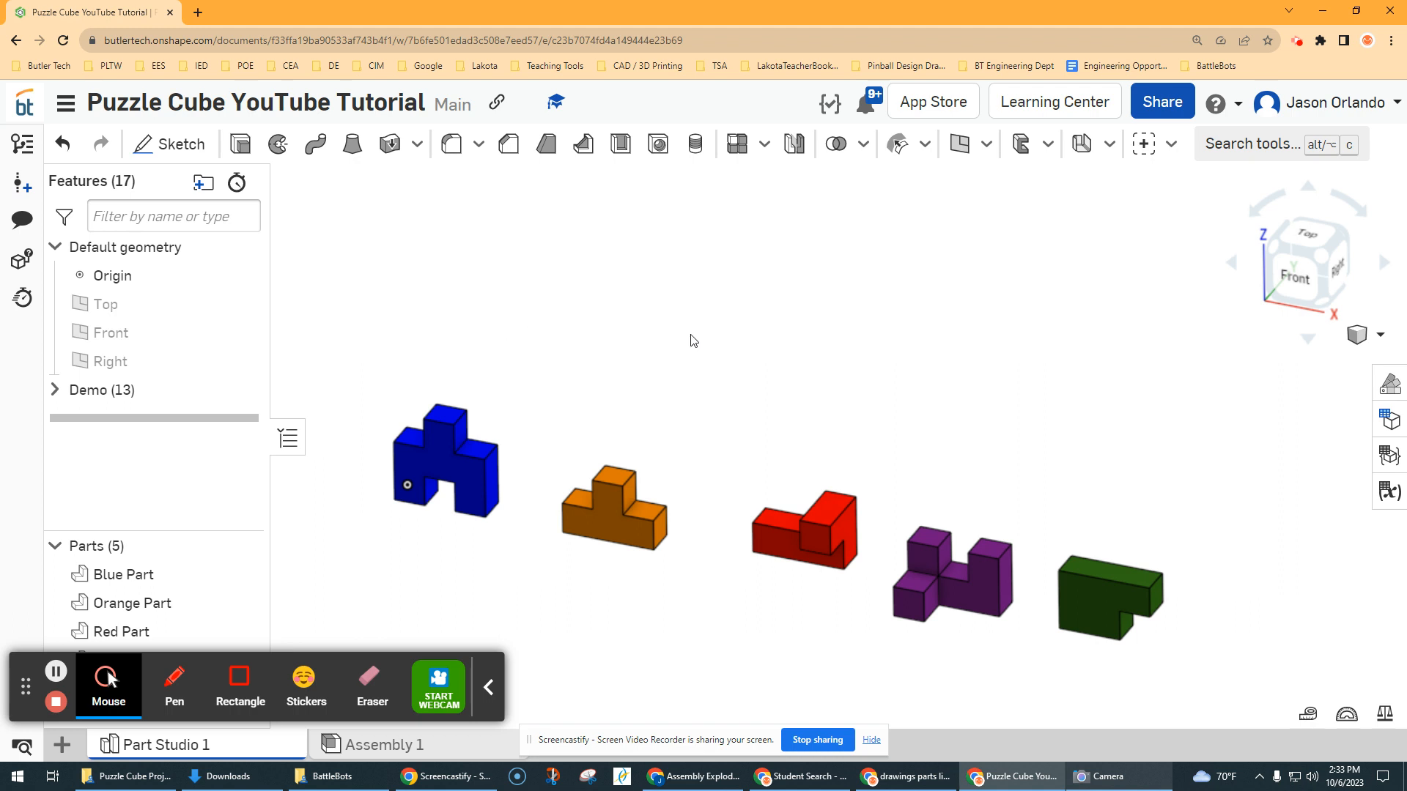
scroll(630, 332, down, 2)
middle_drag(541, 319, 549, 357)
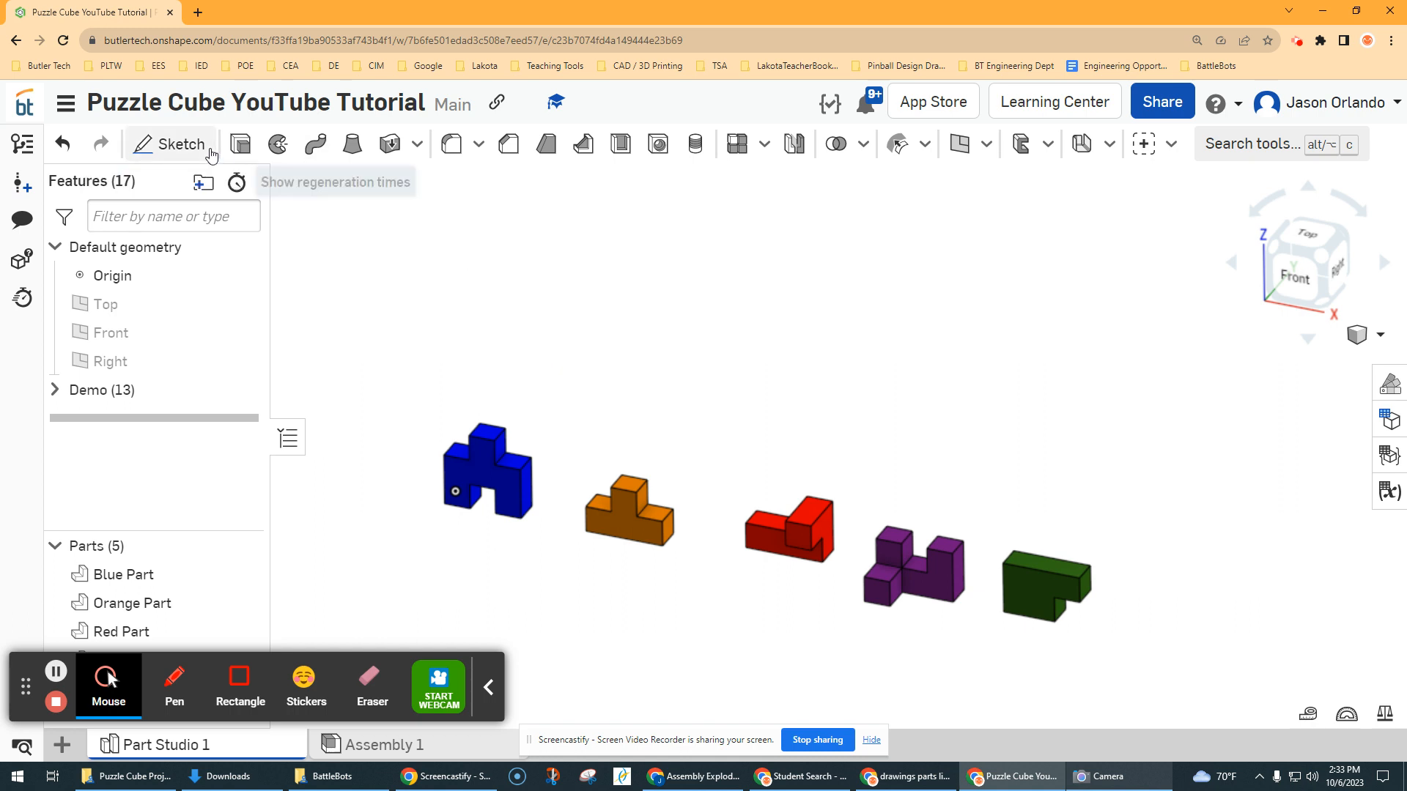
click(175, 145)
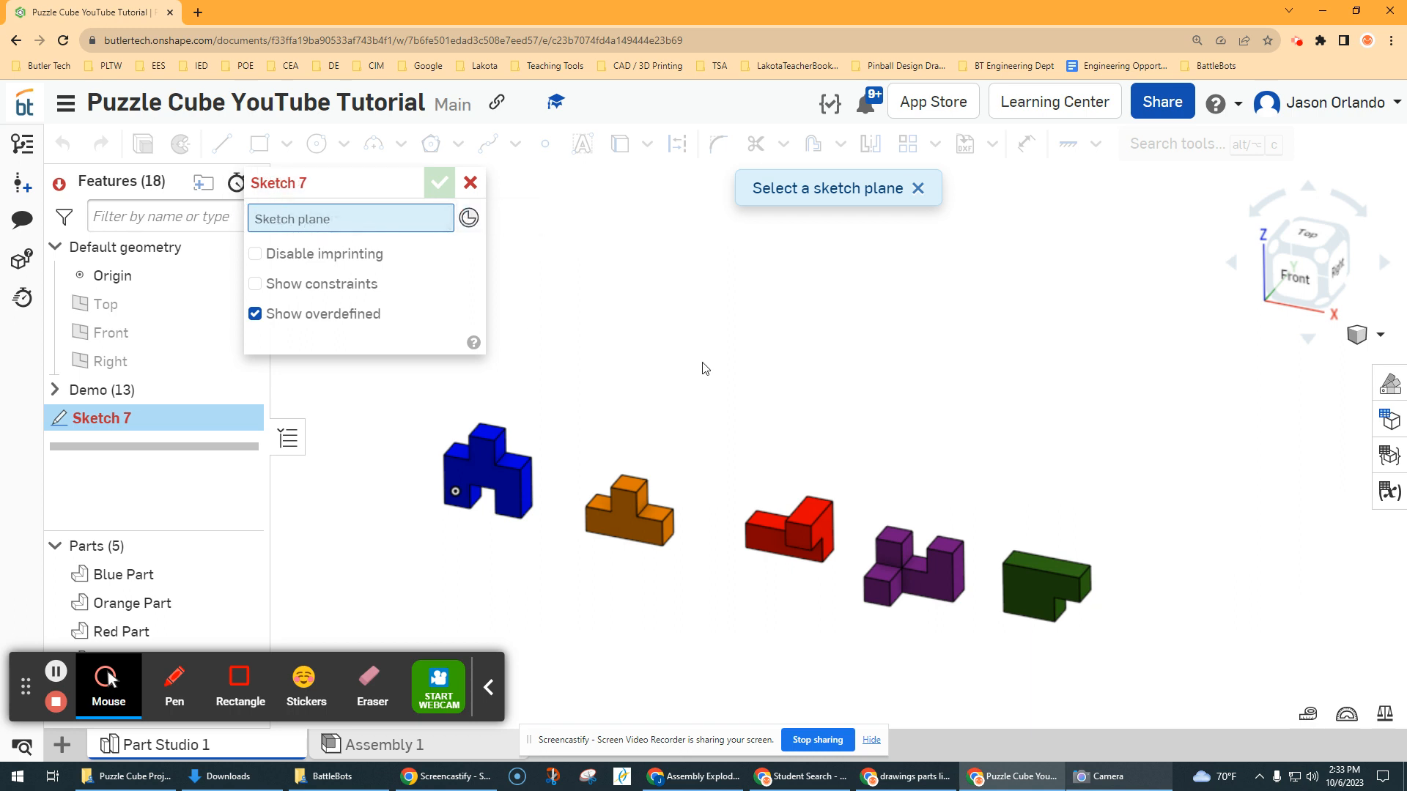
key(p)
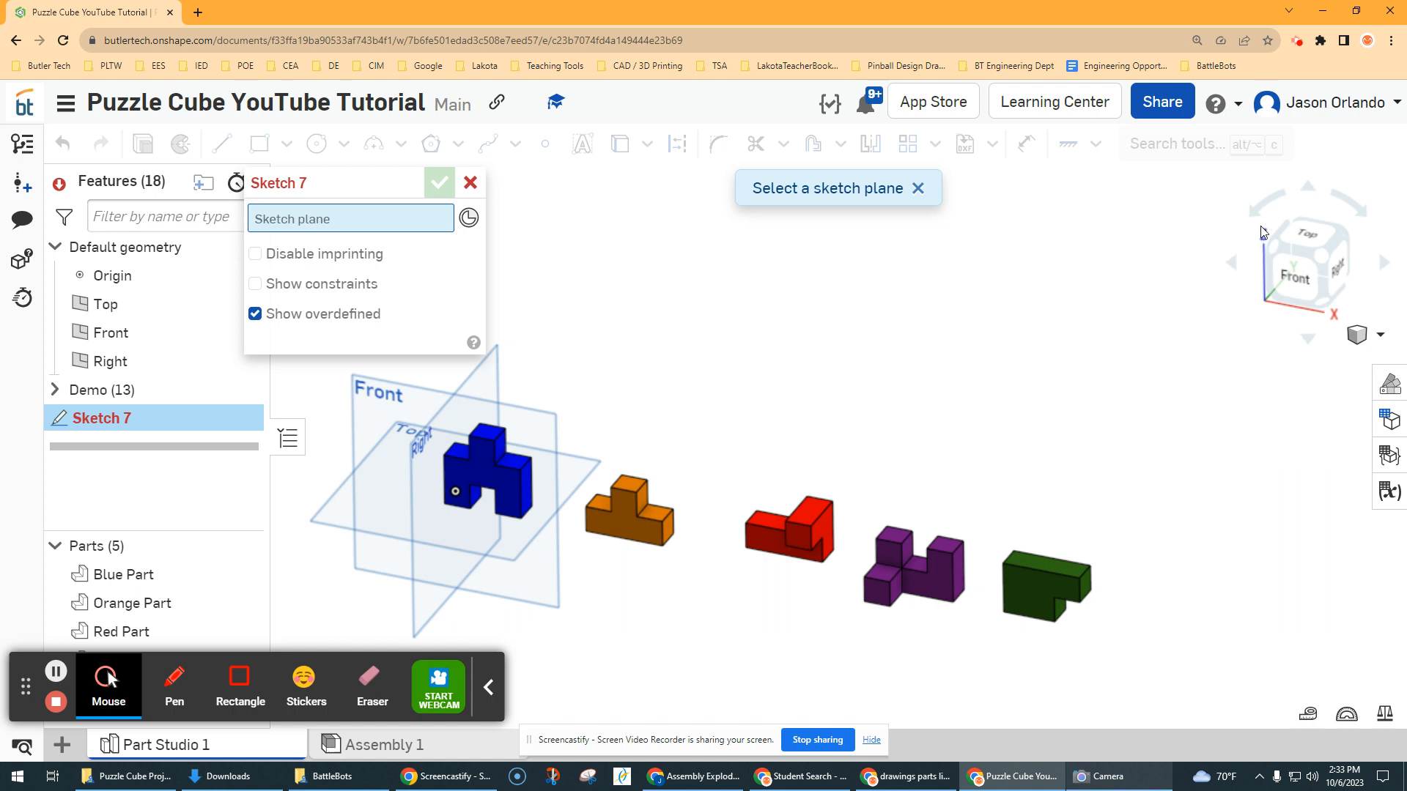
middle_drag(674, 347, 721, 347)
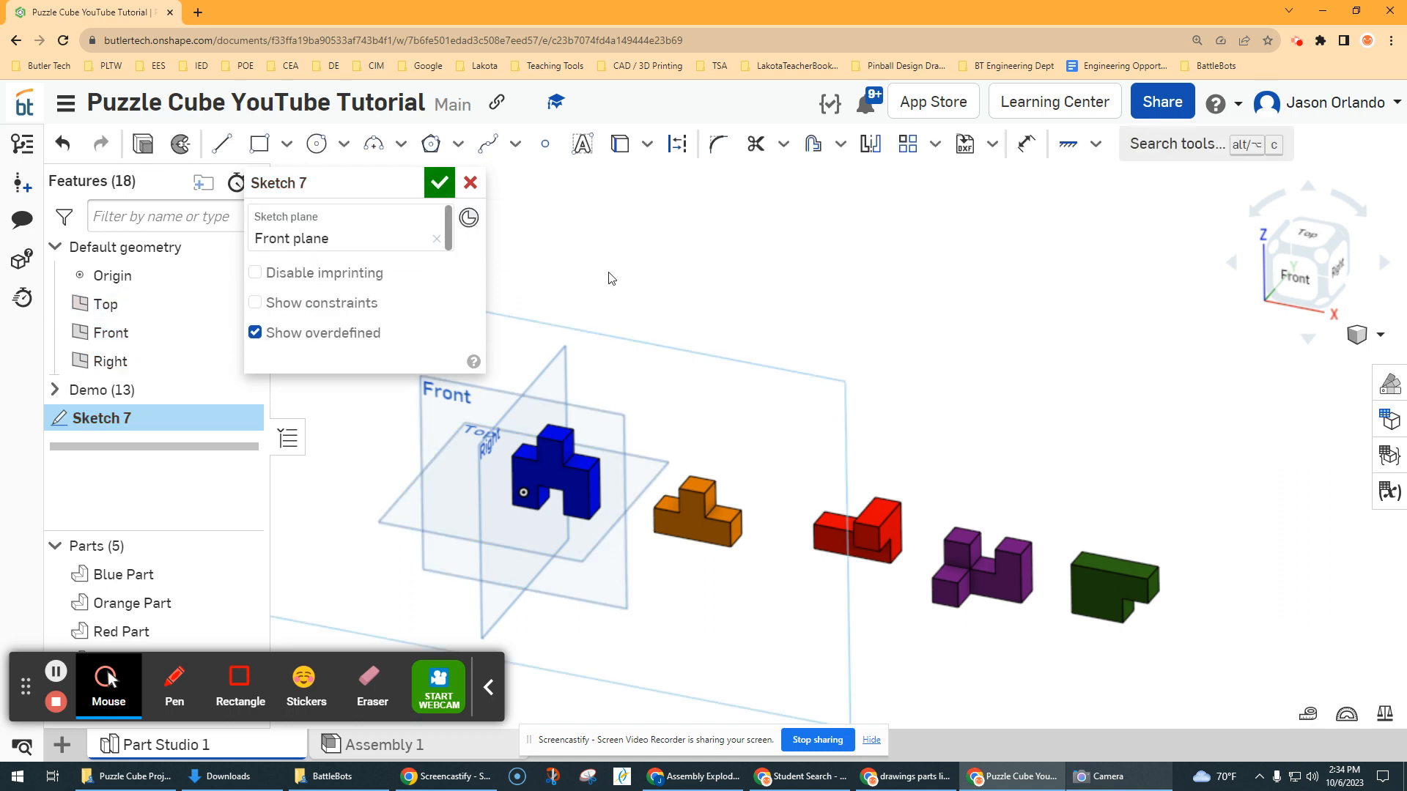
Hide the default planes and orient the view normal to the sketch plane
right_drag(824, 296, 813, 359)
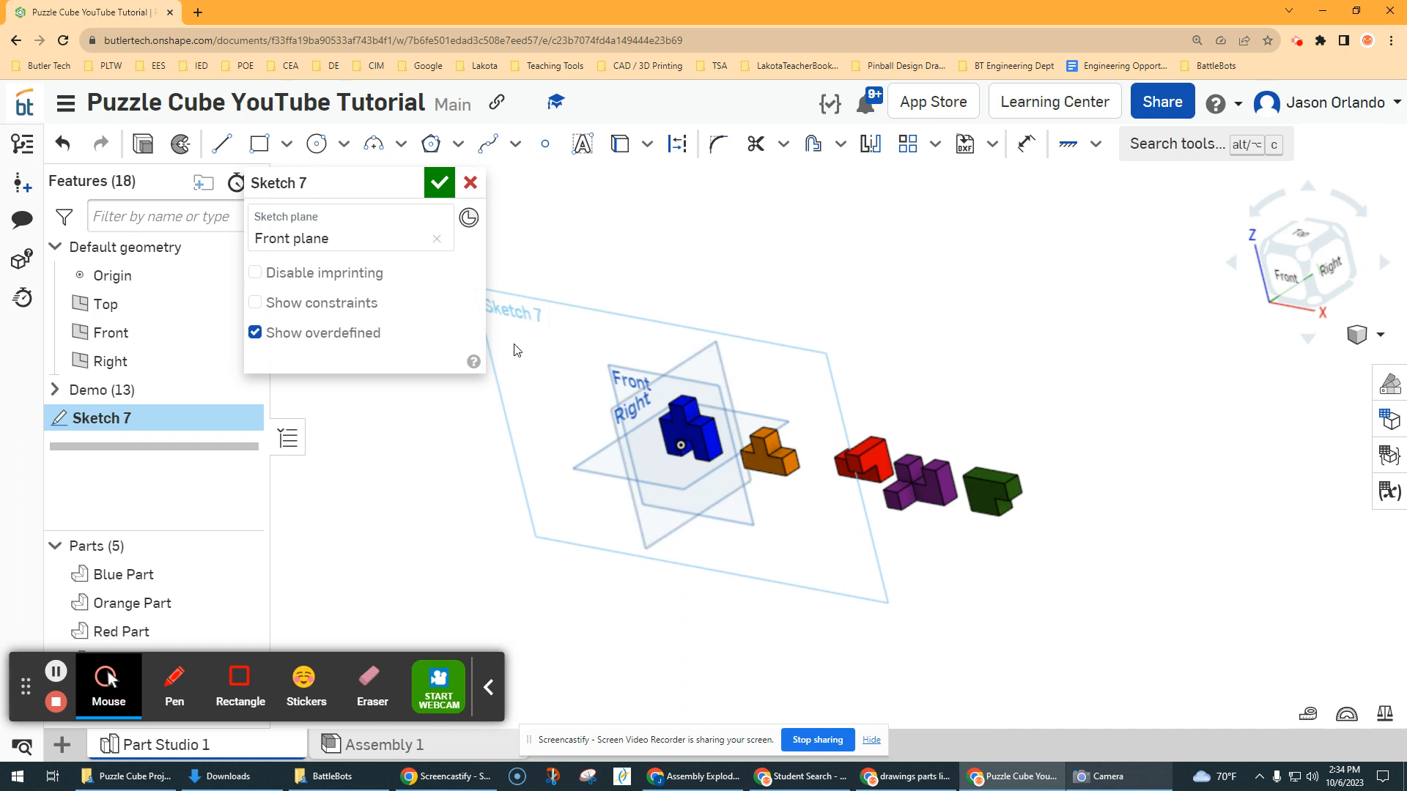
mouse_move(810, 322)
right_down()
mouse_move(765, 331)
mouse_move(816, 327)
right_up()
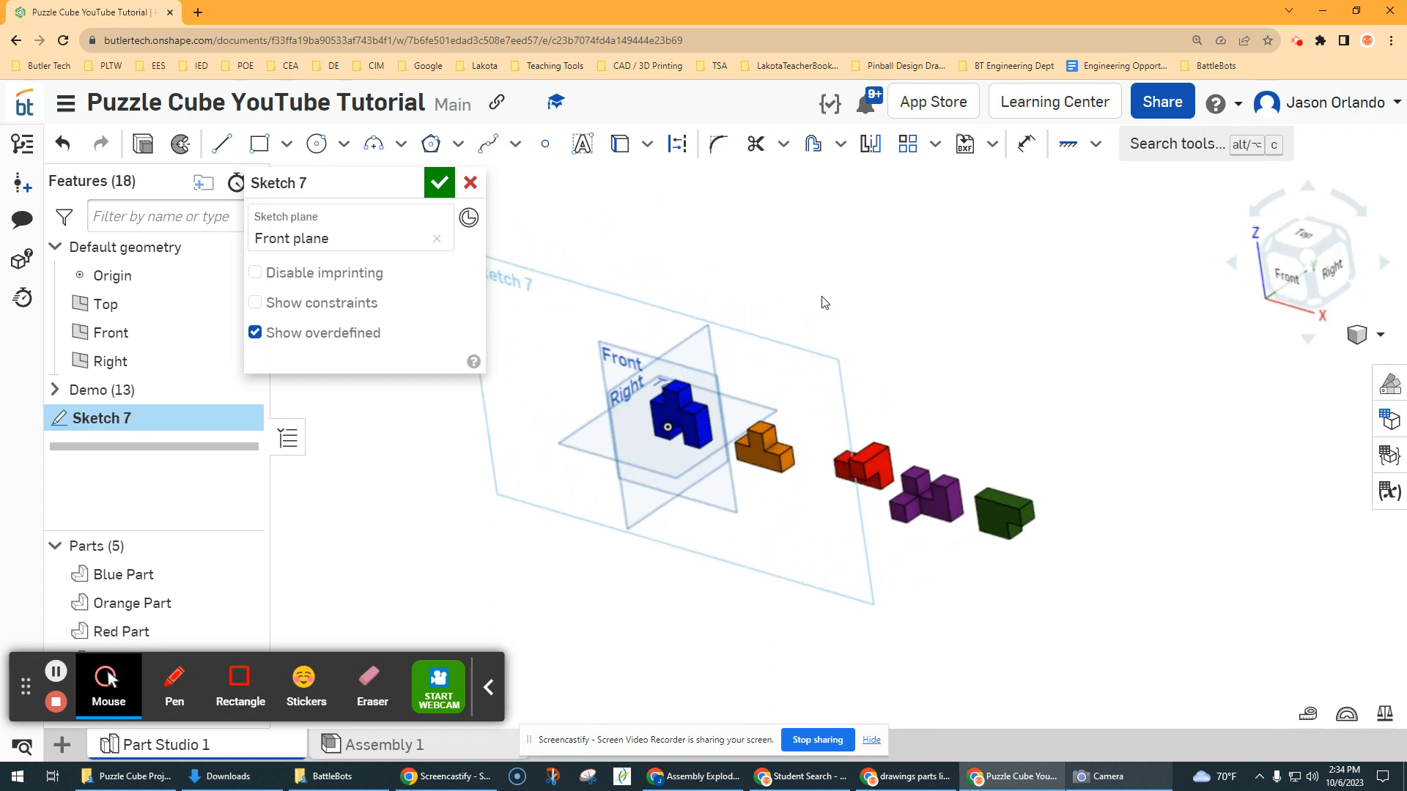
middle_drag(833, 297, 933, 296)
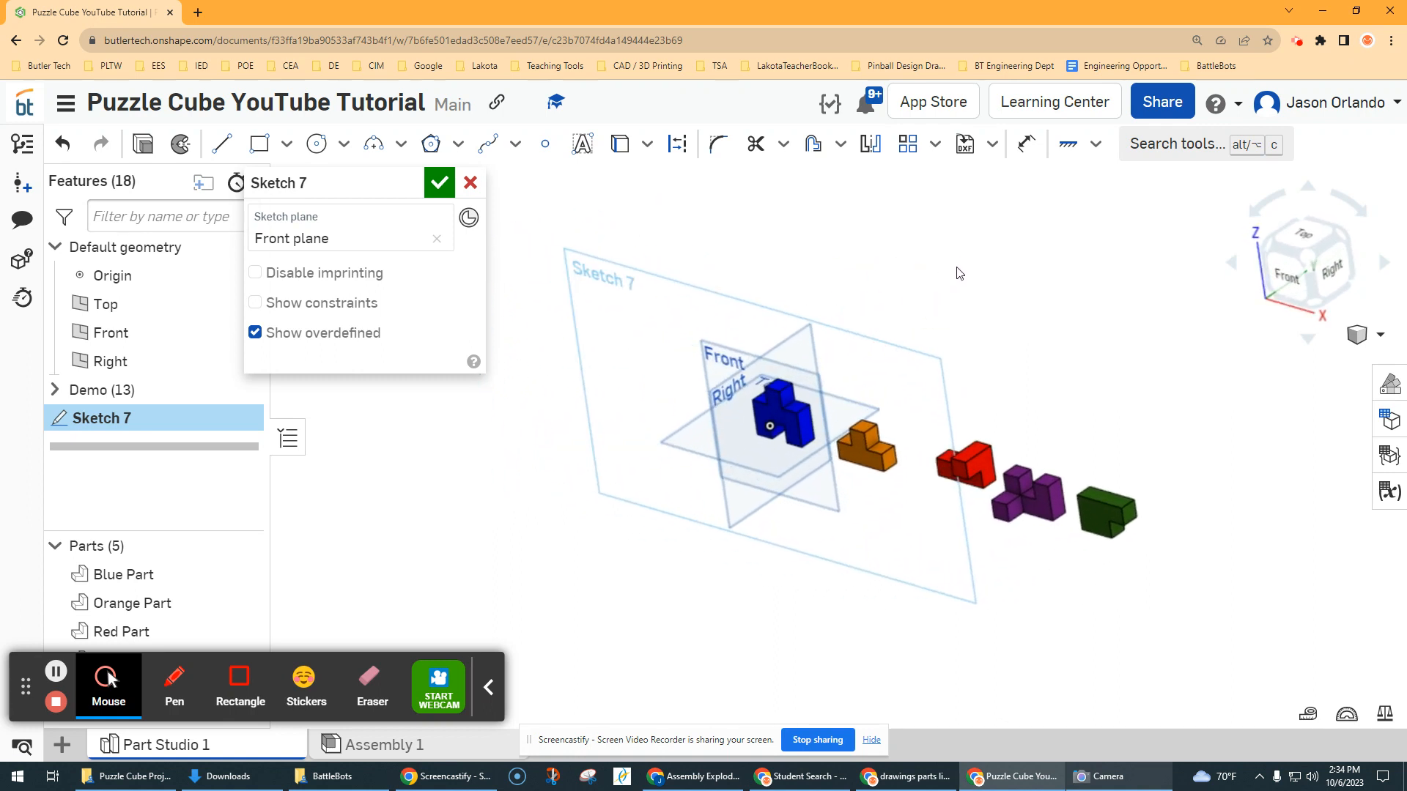
key(p)
middle_drag(915, 298, 904, 325)
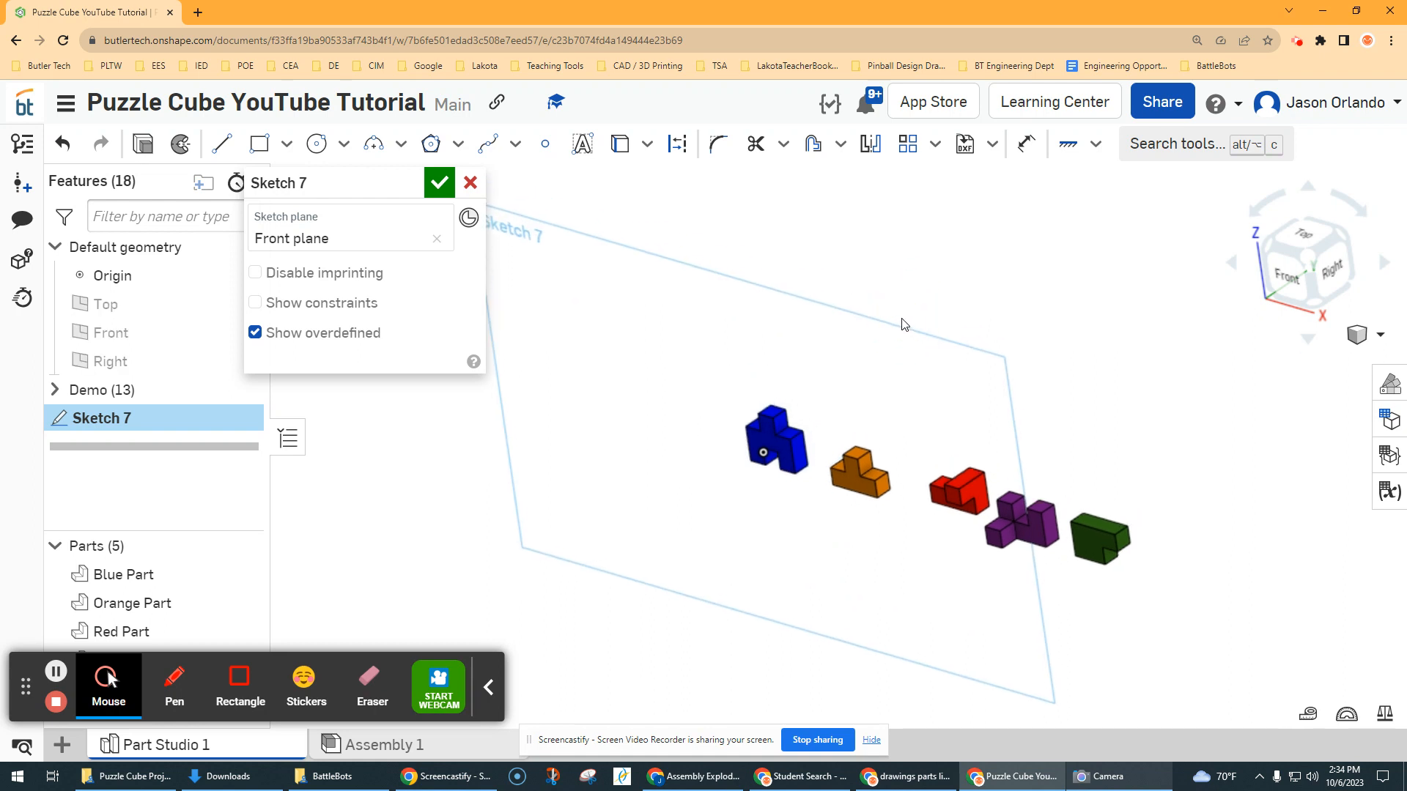
key(n)
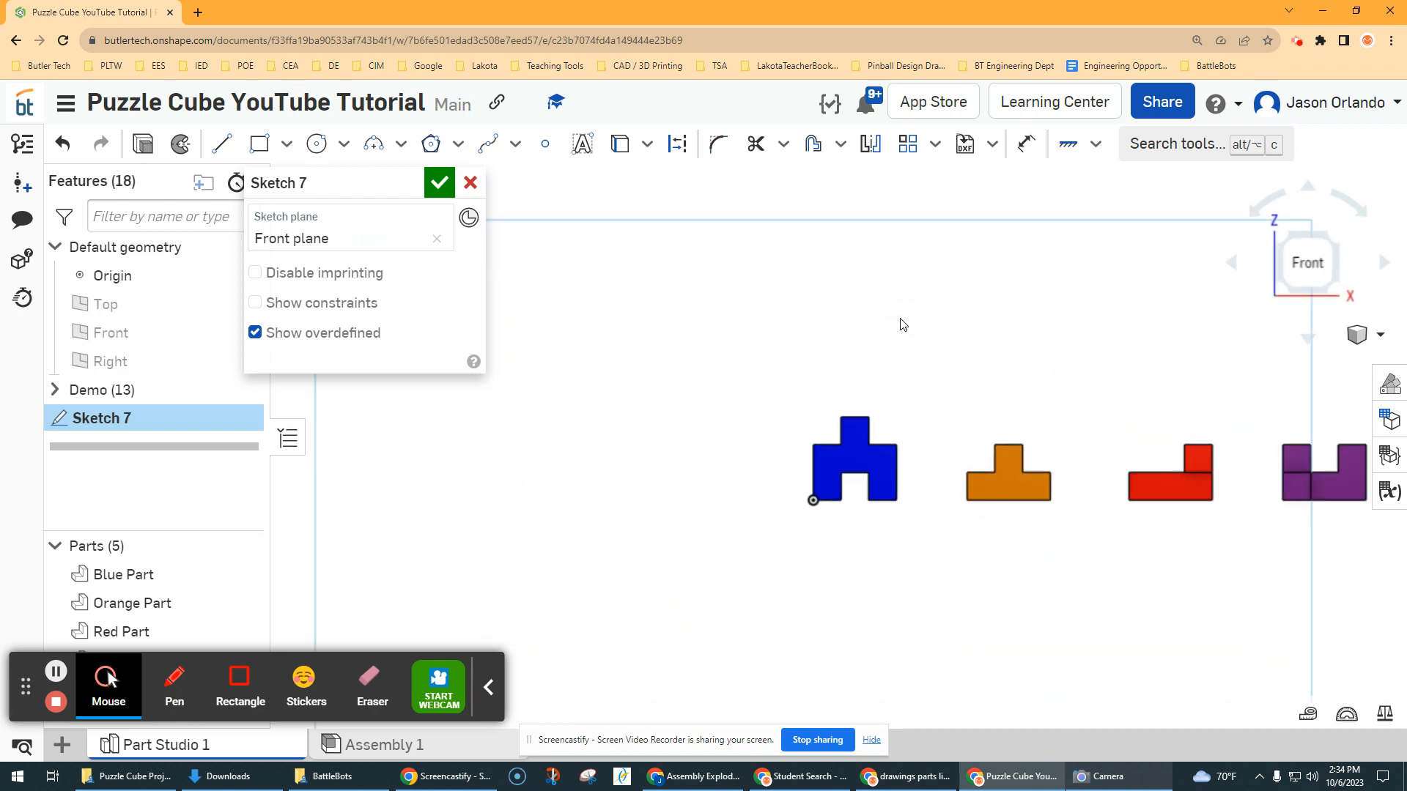
middle_drag(942, 317, 833, 347)
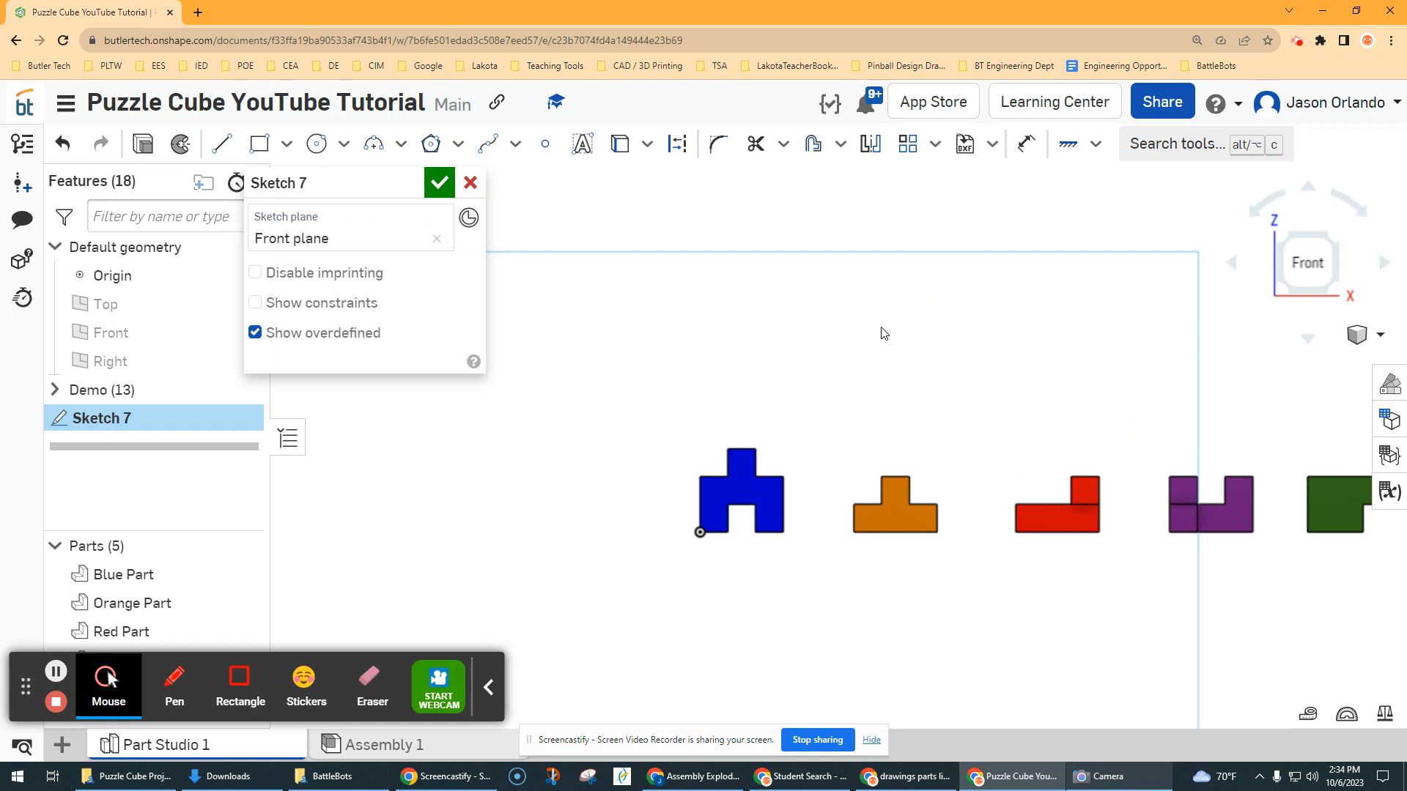
Restore the straight-on Front view after orbiting the parts, and check the physical cube pieces in the Camera app
right_drag(882, 334, 846, 390)
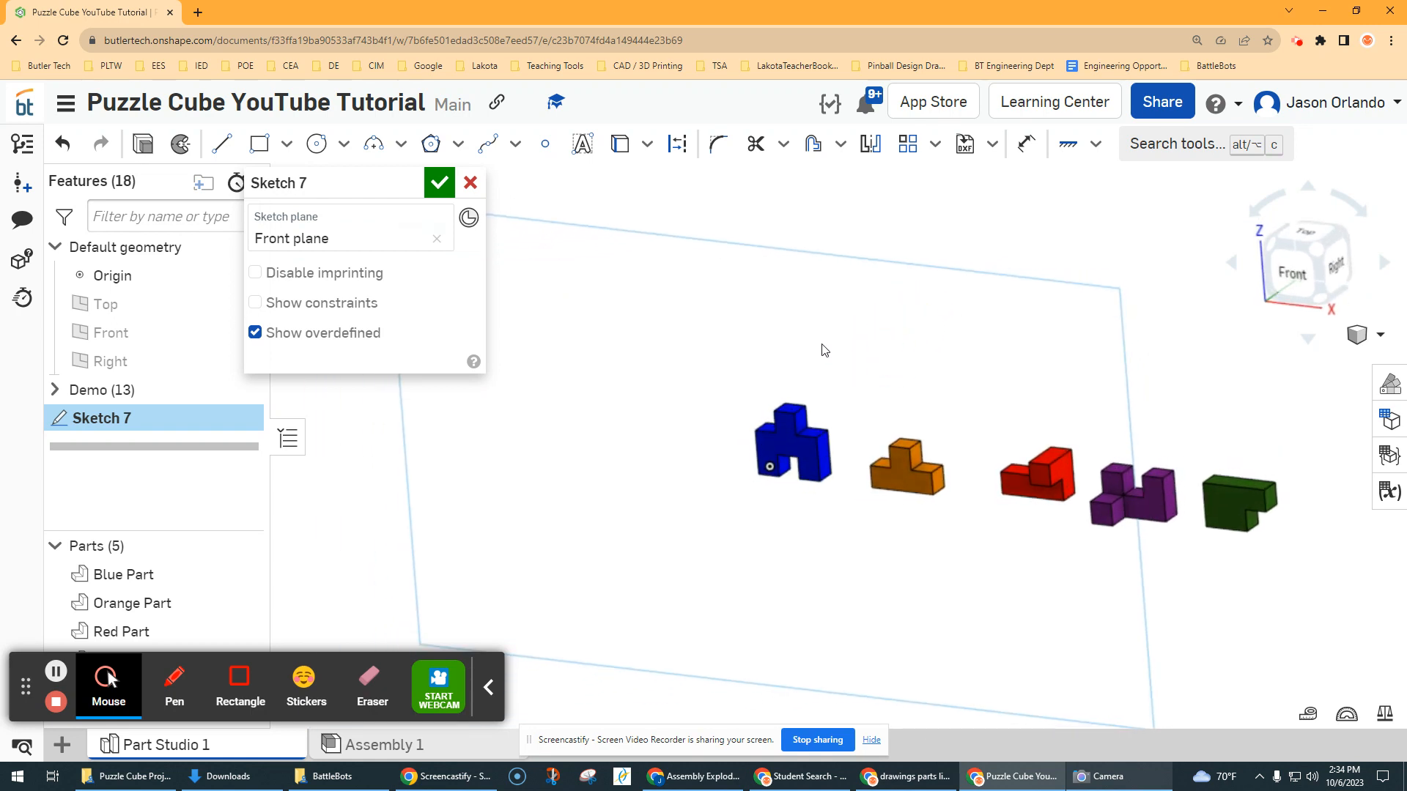
click(1291, 269)
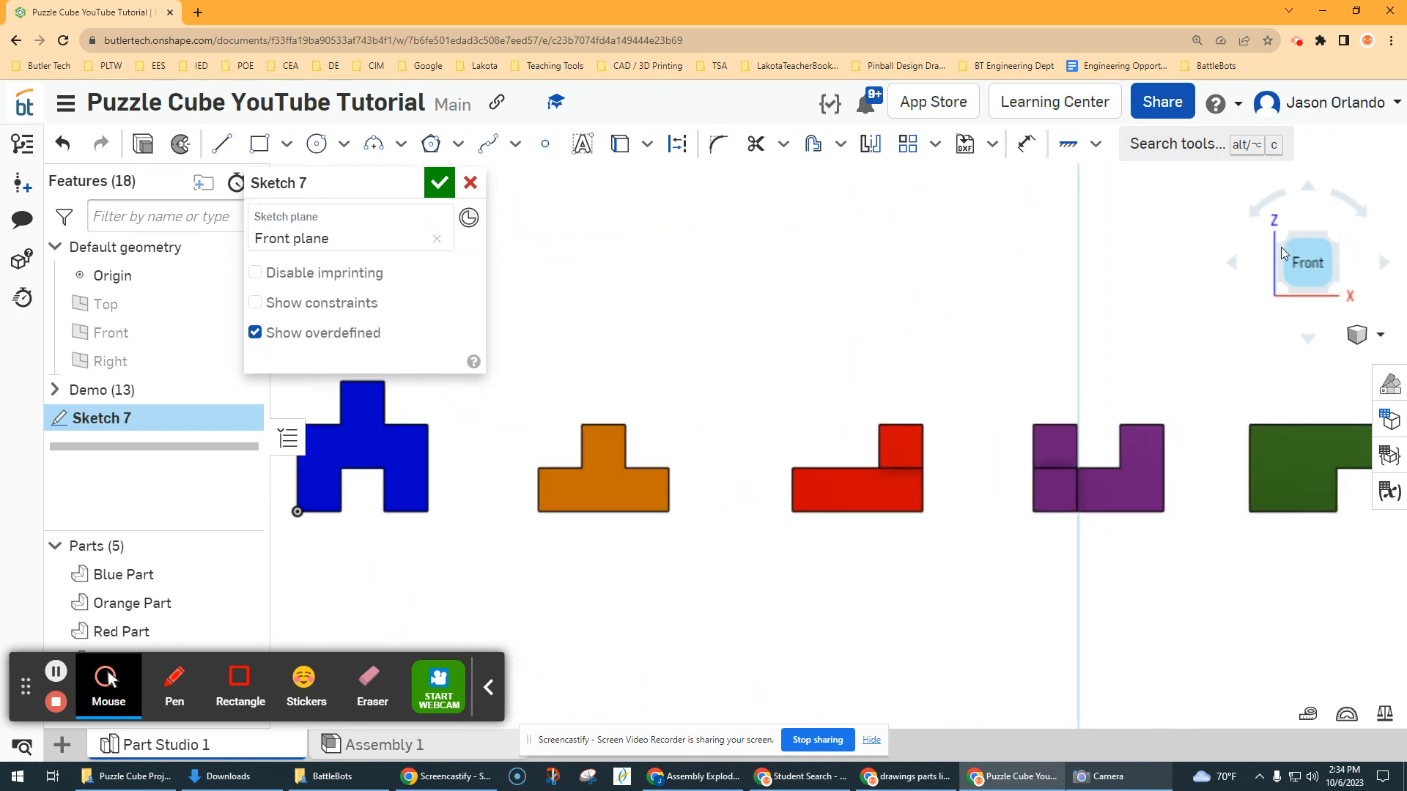
scroll(1165, 304, down, 5)
middle_drag(795, 293, 807, 379)
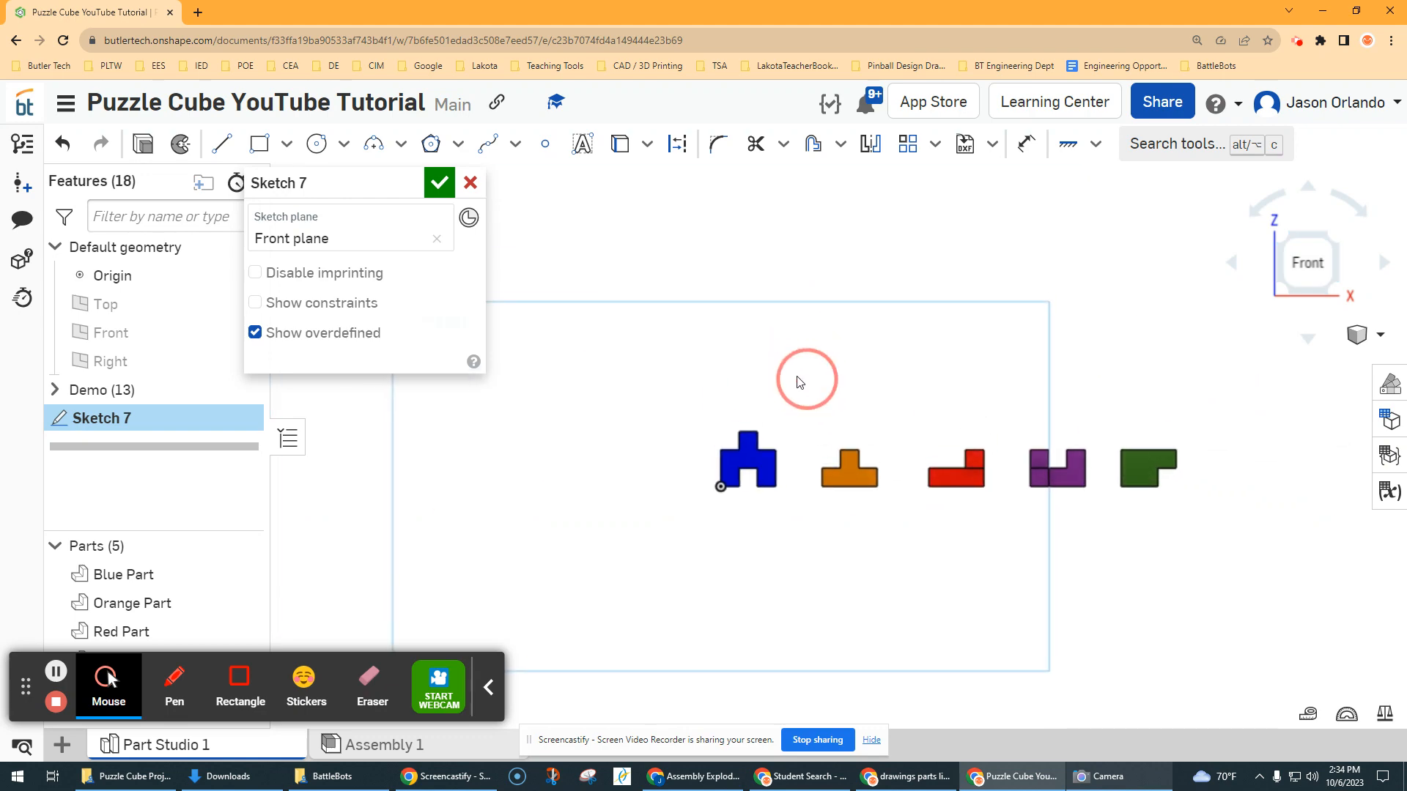
scroll(759, 368, up, 2)
scroll(760, 370, up, 2)
key(alt+Tab)
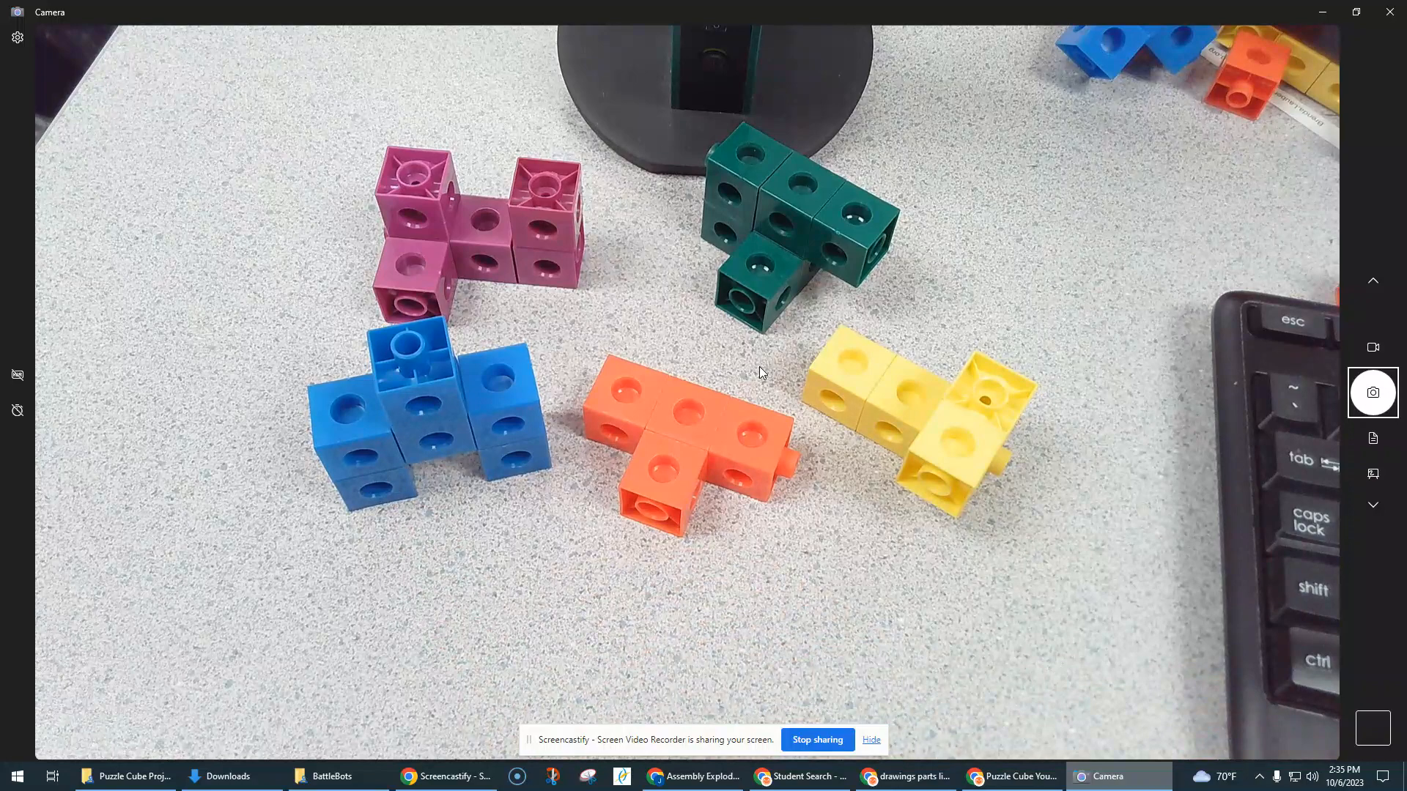
key(alt+Tab)
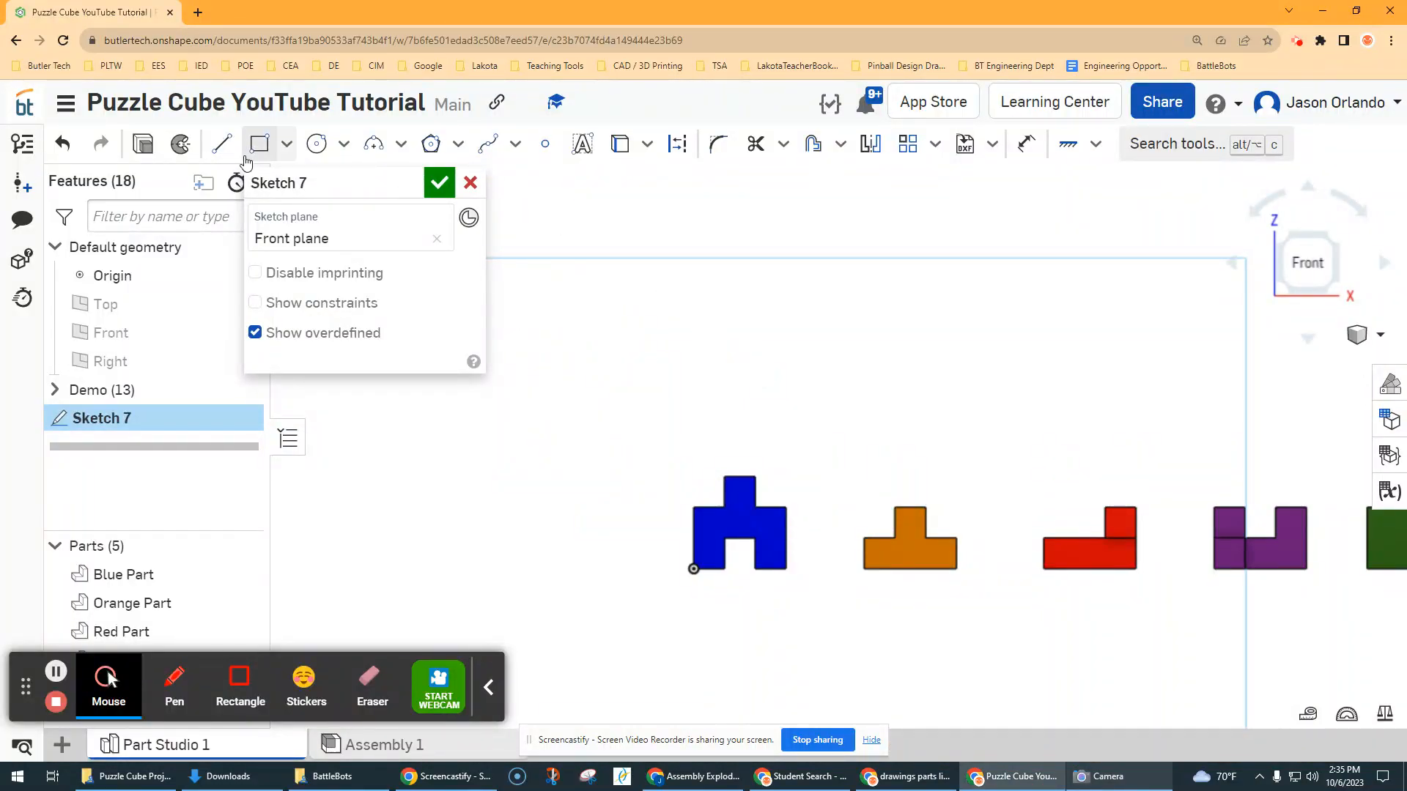
Sketch a vertical line above the blue part with the Line tool and set its length to .75*2
click(221, 144)
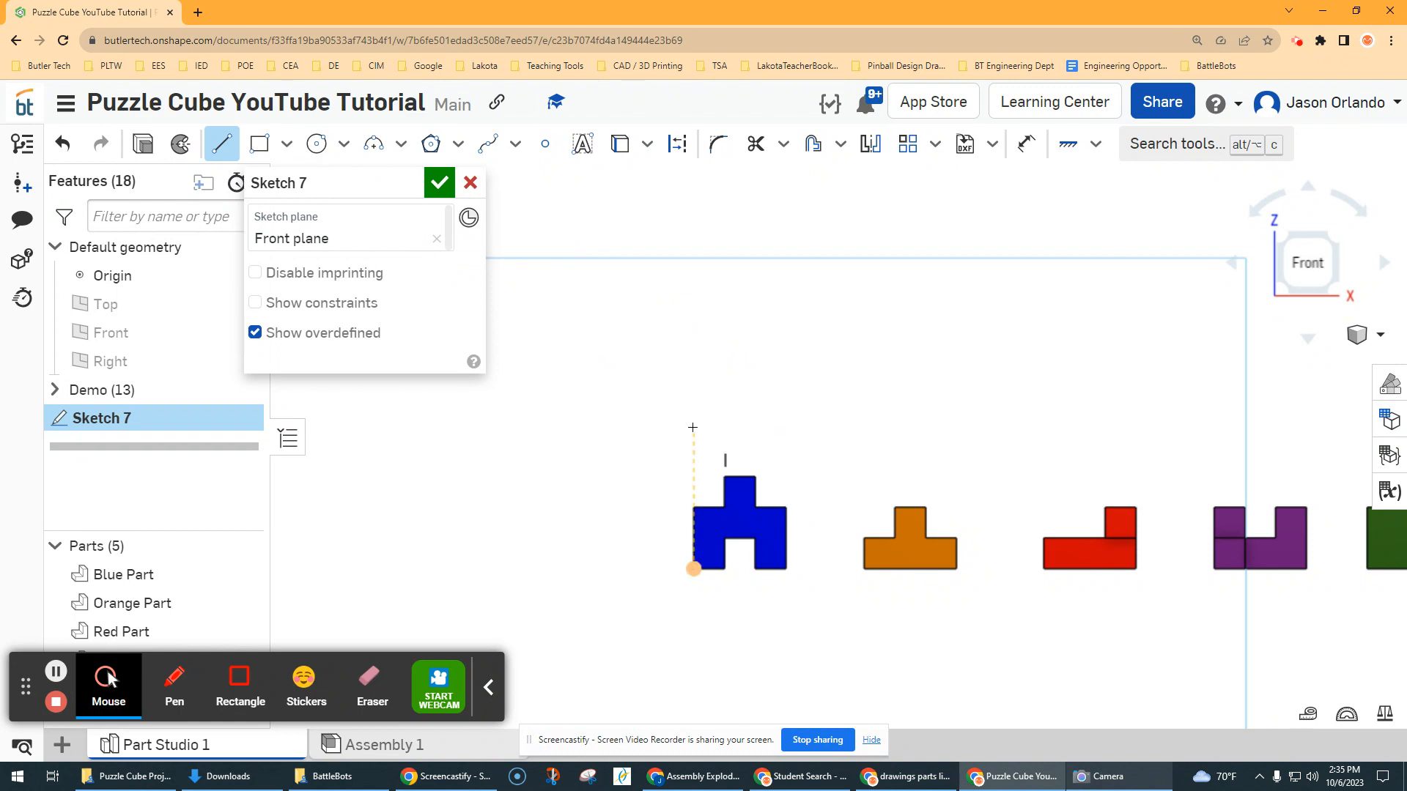
scroll(692, 427, up, 2)
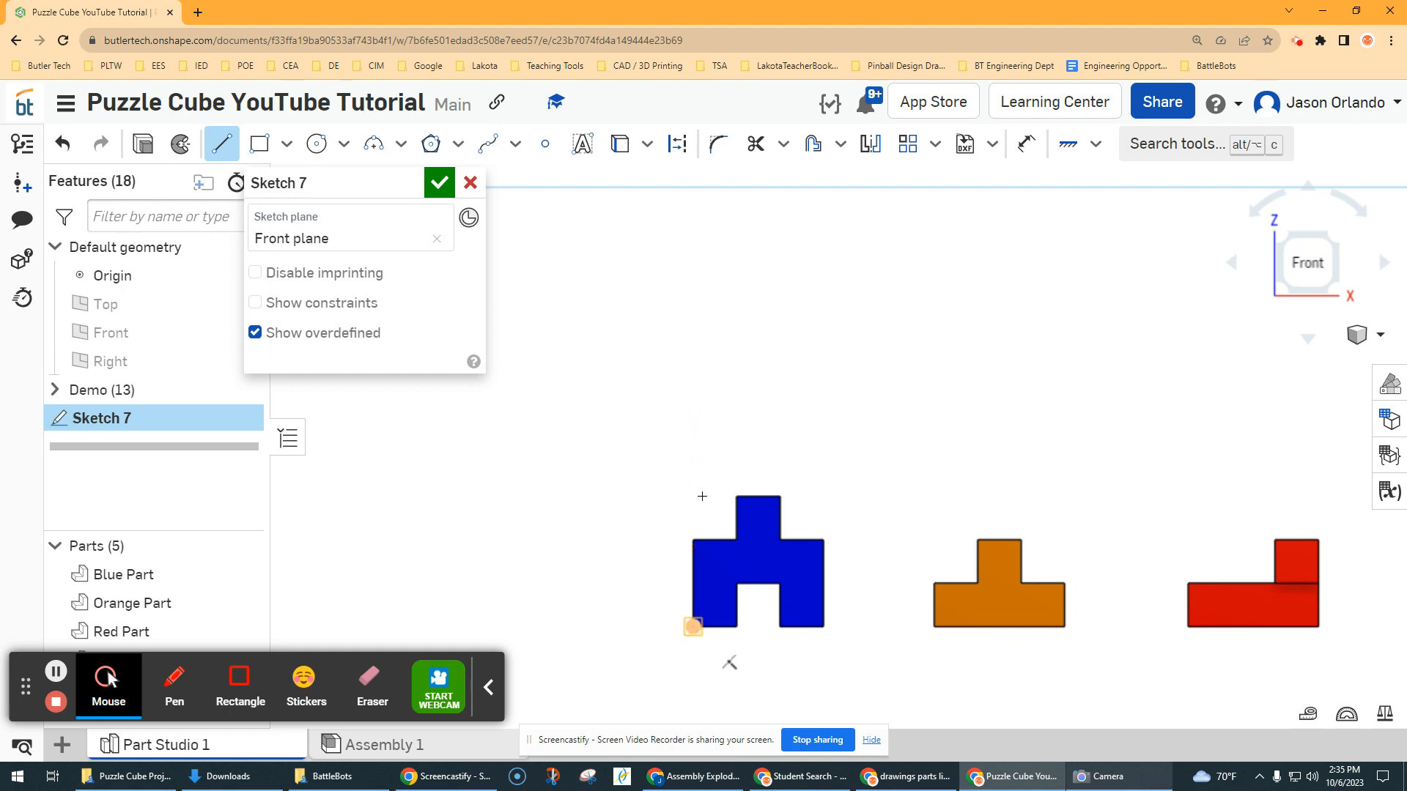
scroll(693, 416, down, 4)
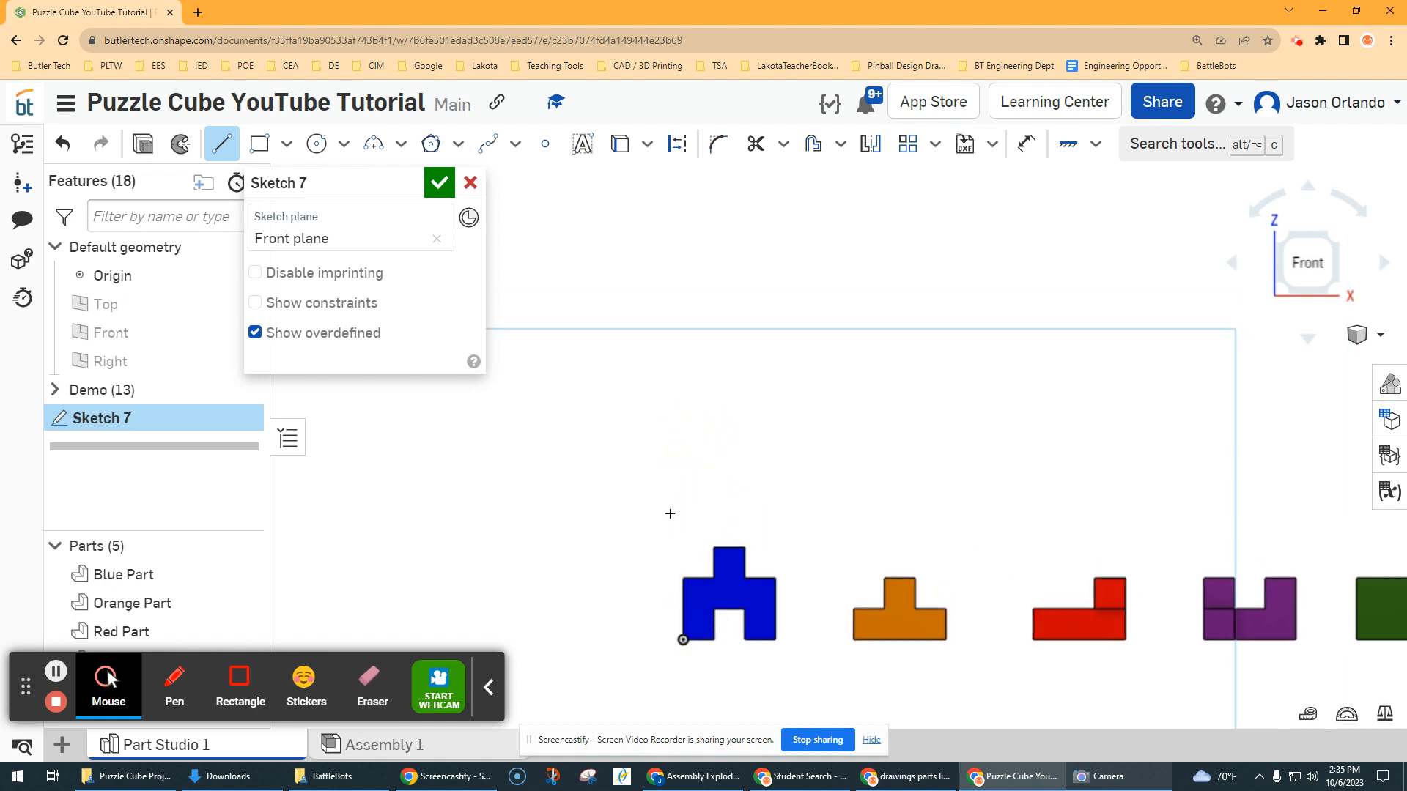
scroll(669, 514, up, 2)
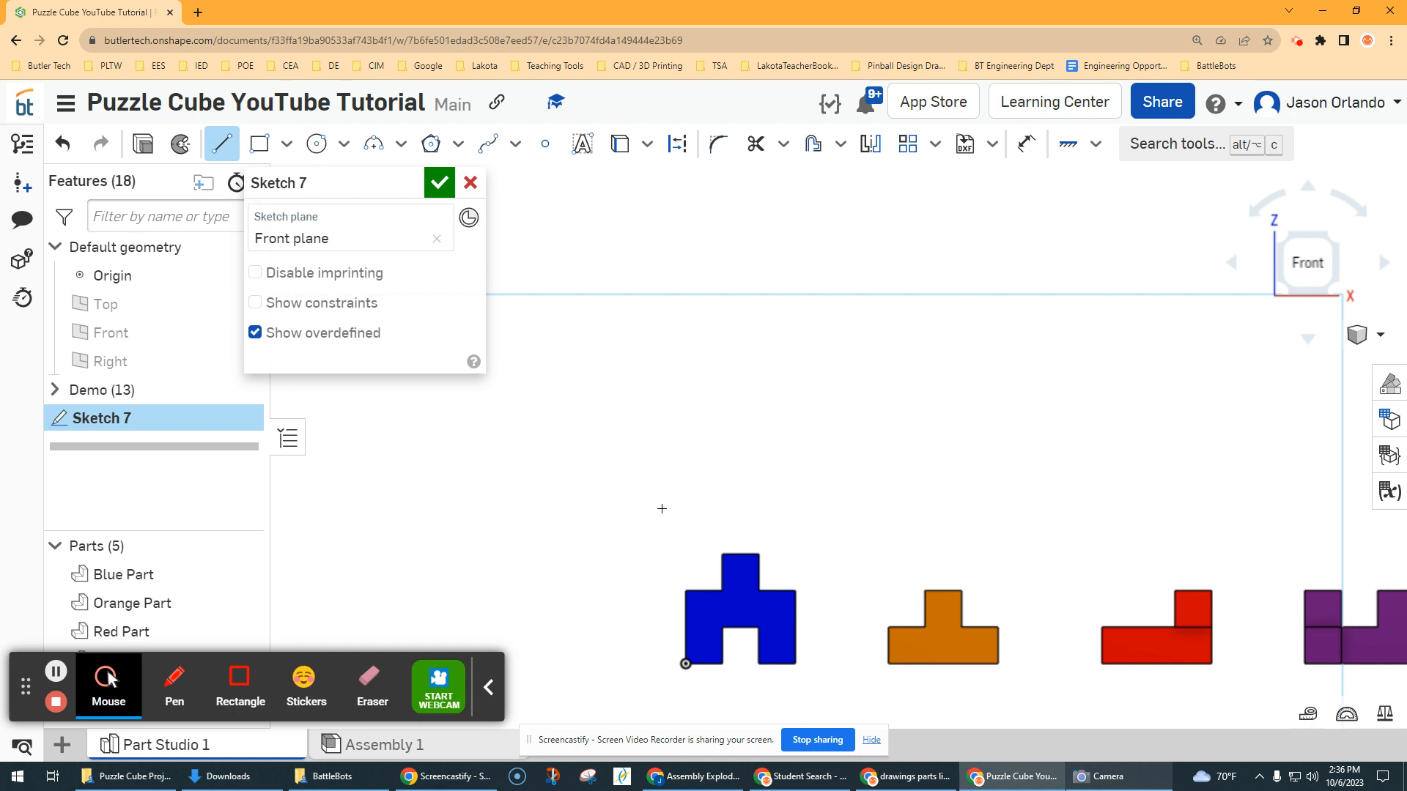
click(661, 508)
click(661, 420)
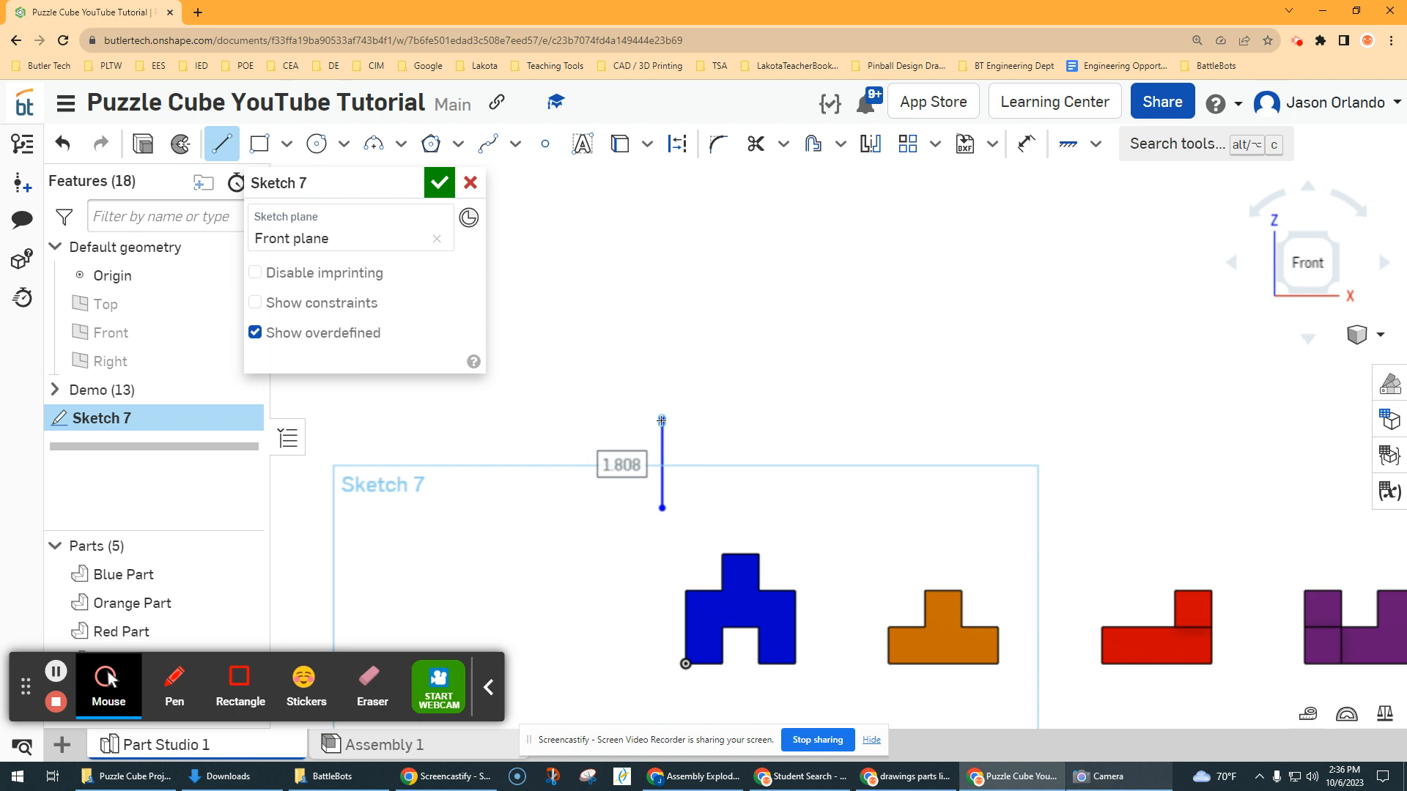
text(1.5)
key(BackSpace)
key(BackSpace)
key(BackSpace)
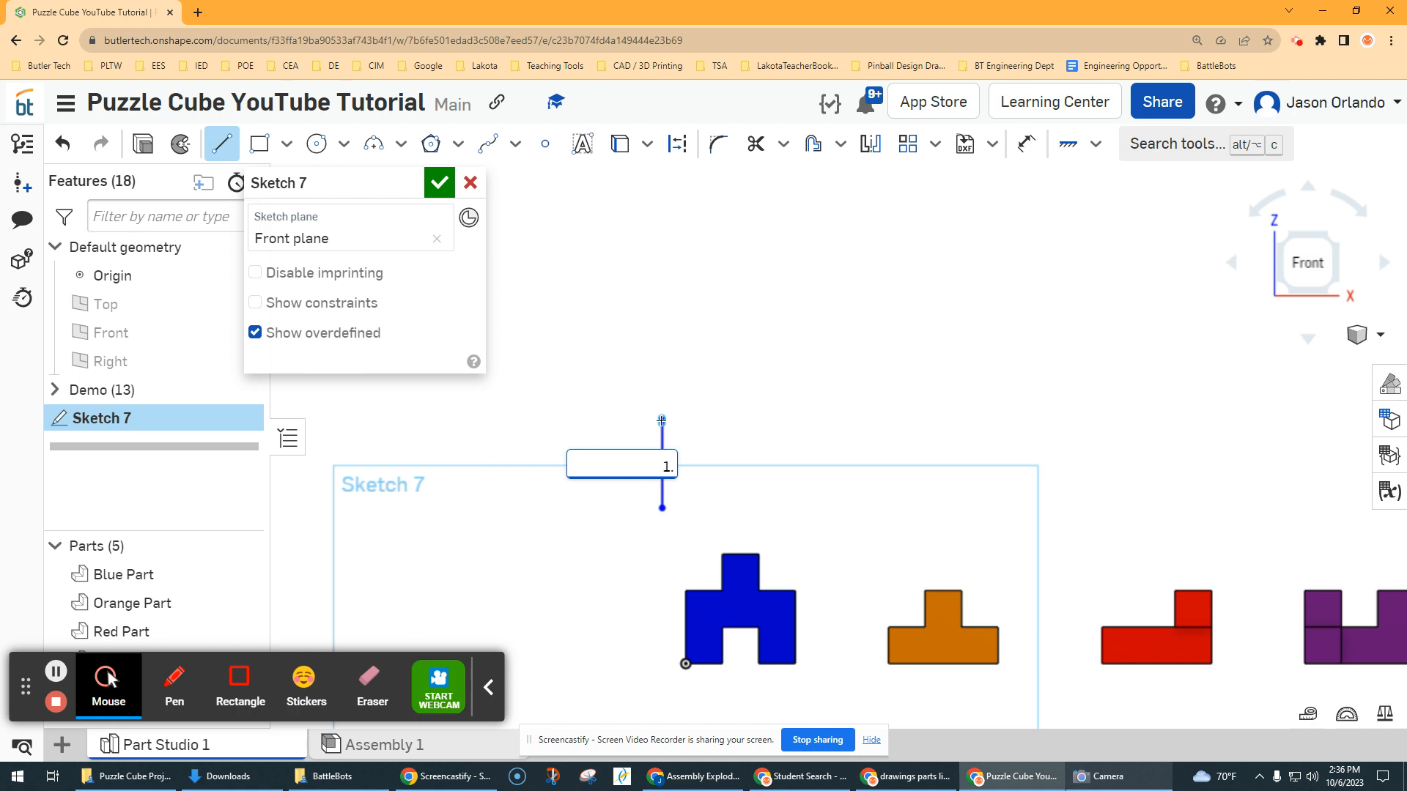
text(.75*2)
key(Return)
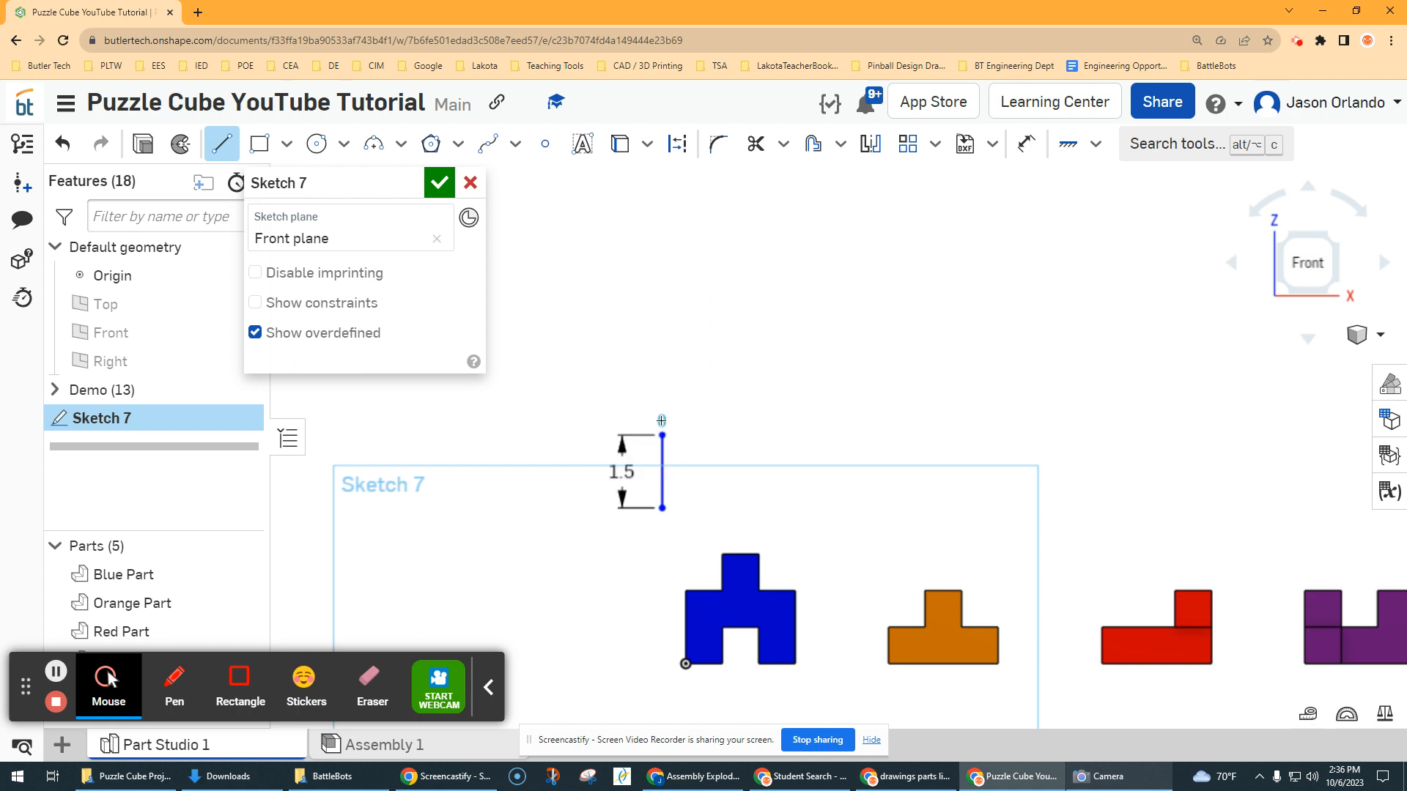
Sketch a horizontal line 0.75 long to the right from the upper end of the 1.5 vertical line
scroll(659, 426, up, 4)
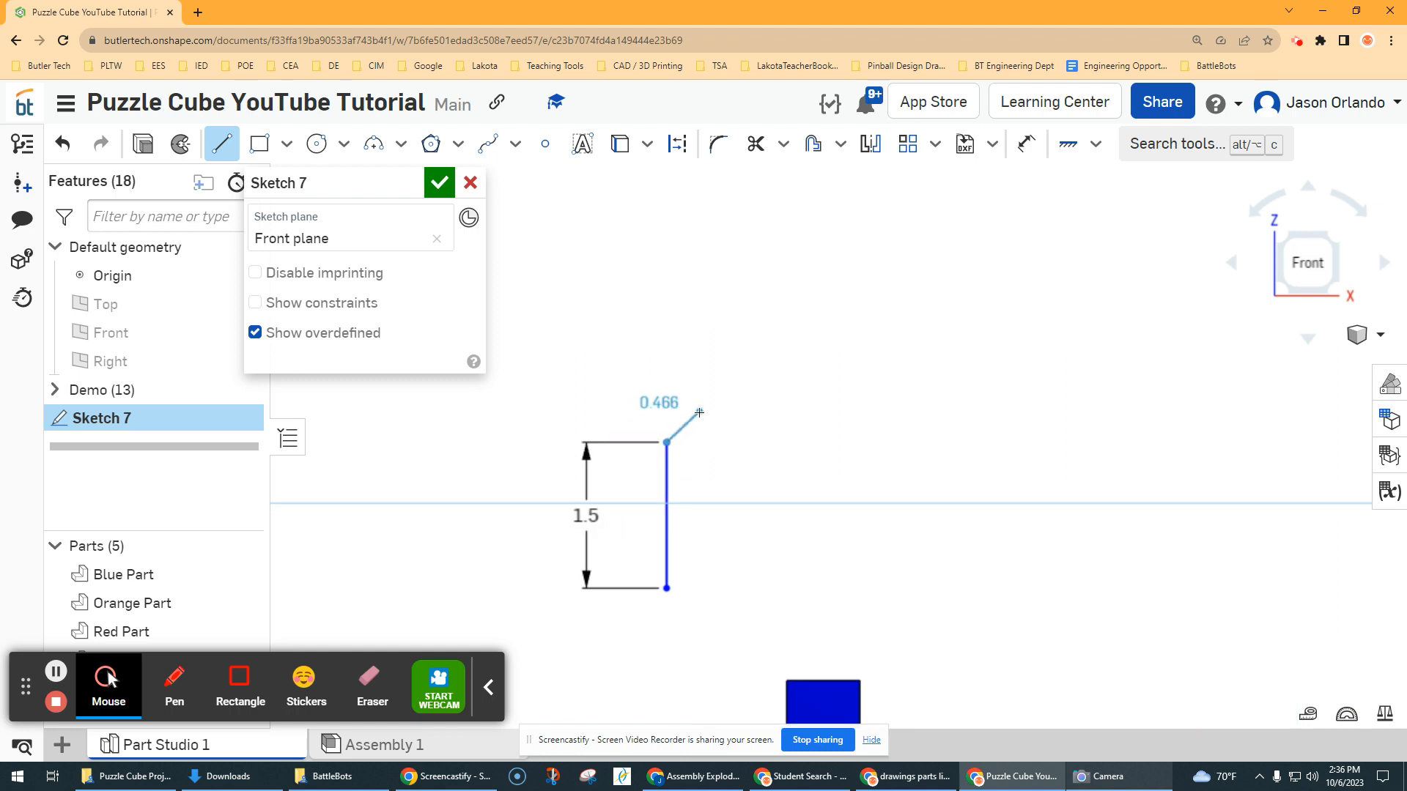
scroll(699, 412, down, 2)
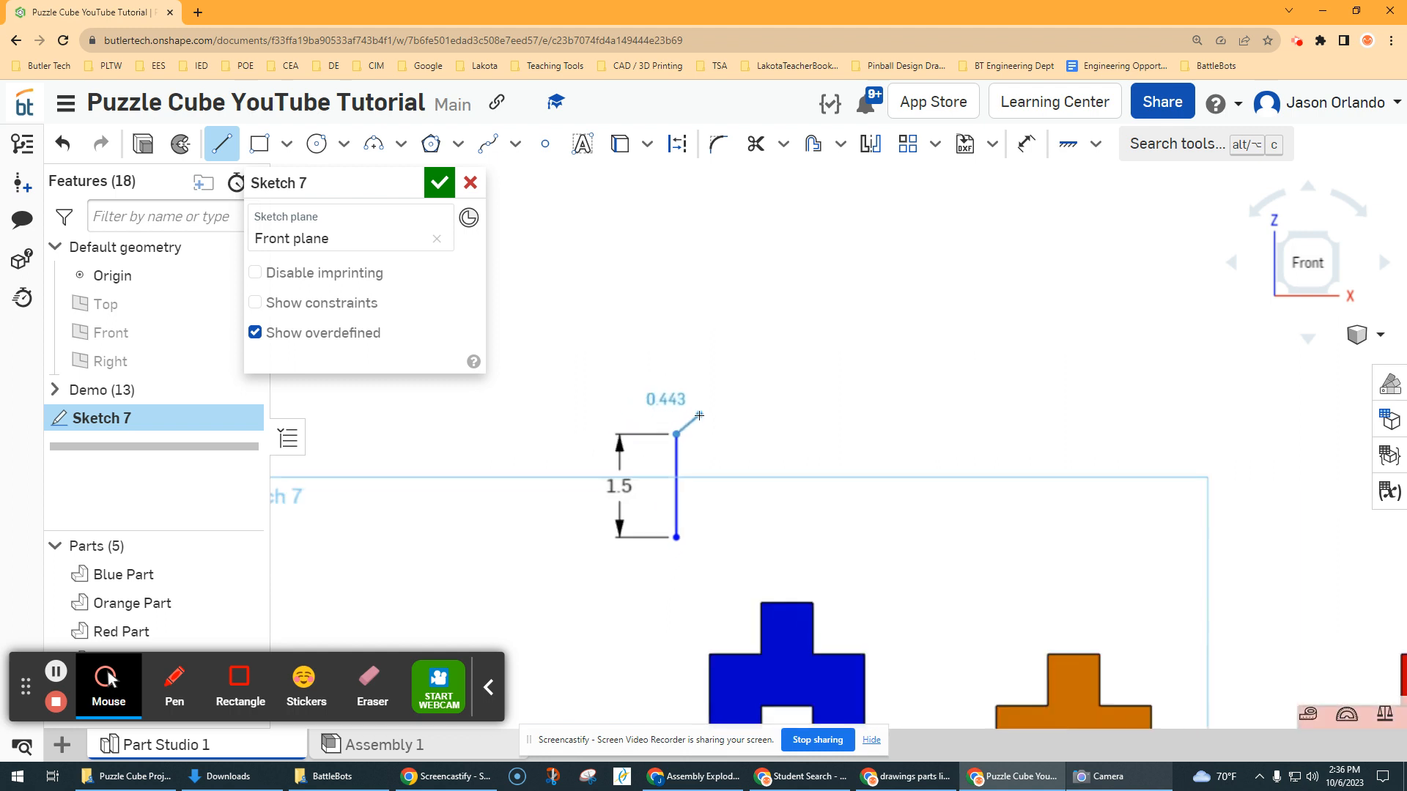
middle_drag(704, 419, 669, 320)
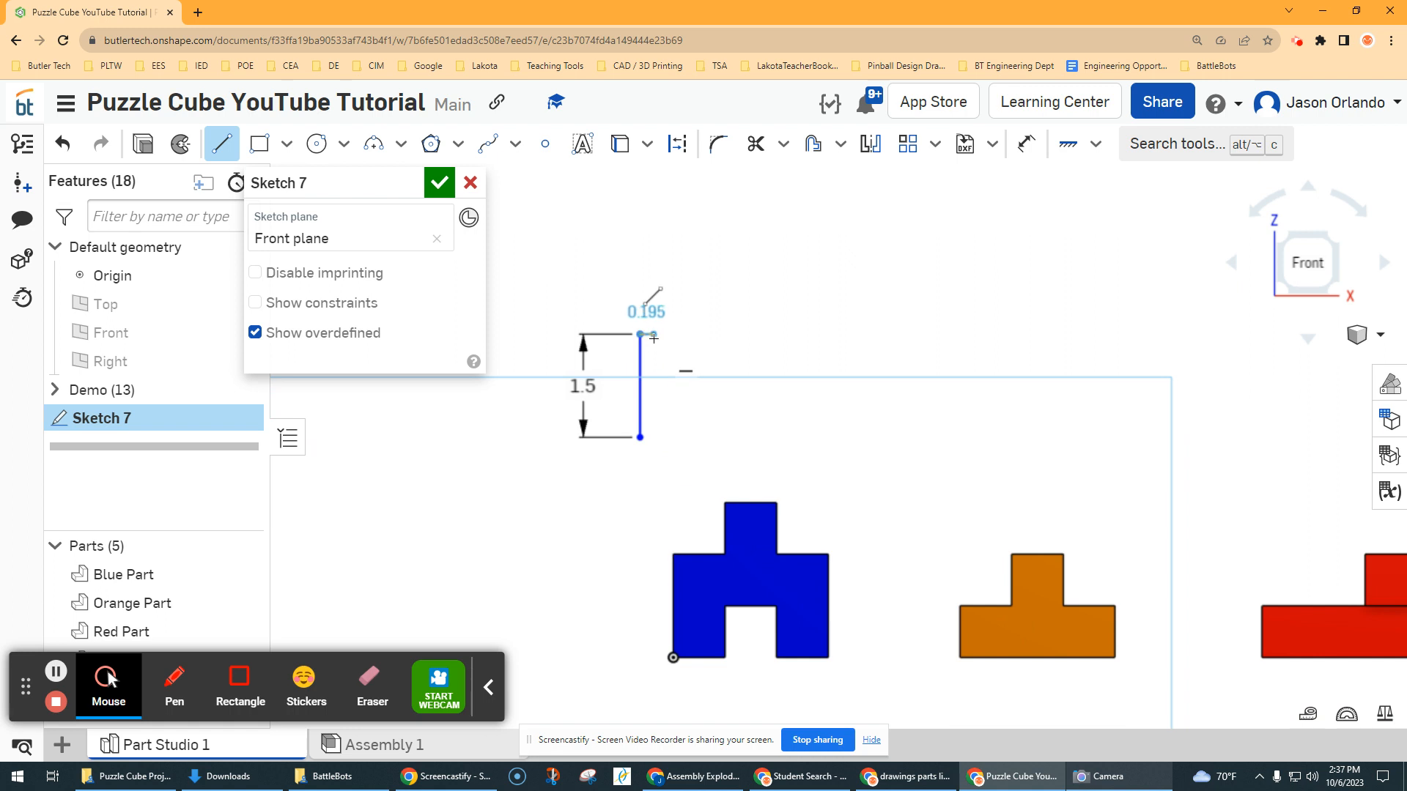
scroll(671, 338, up, 1)
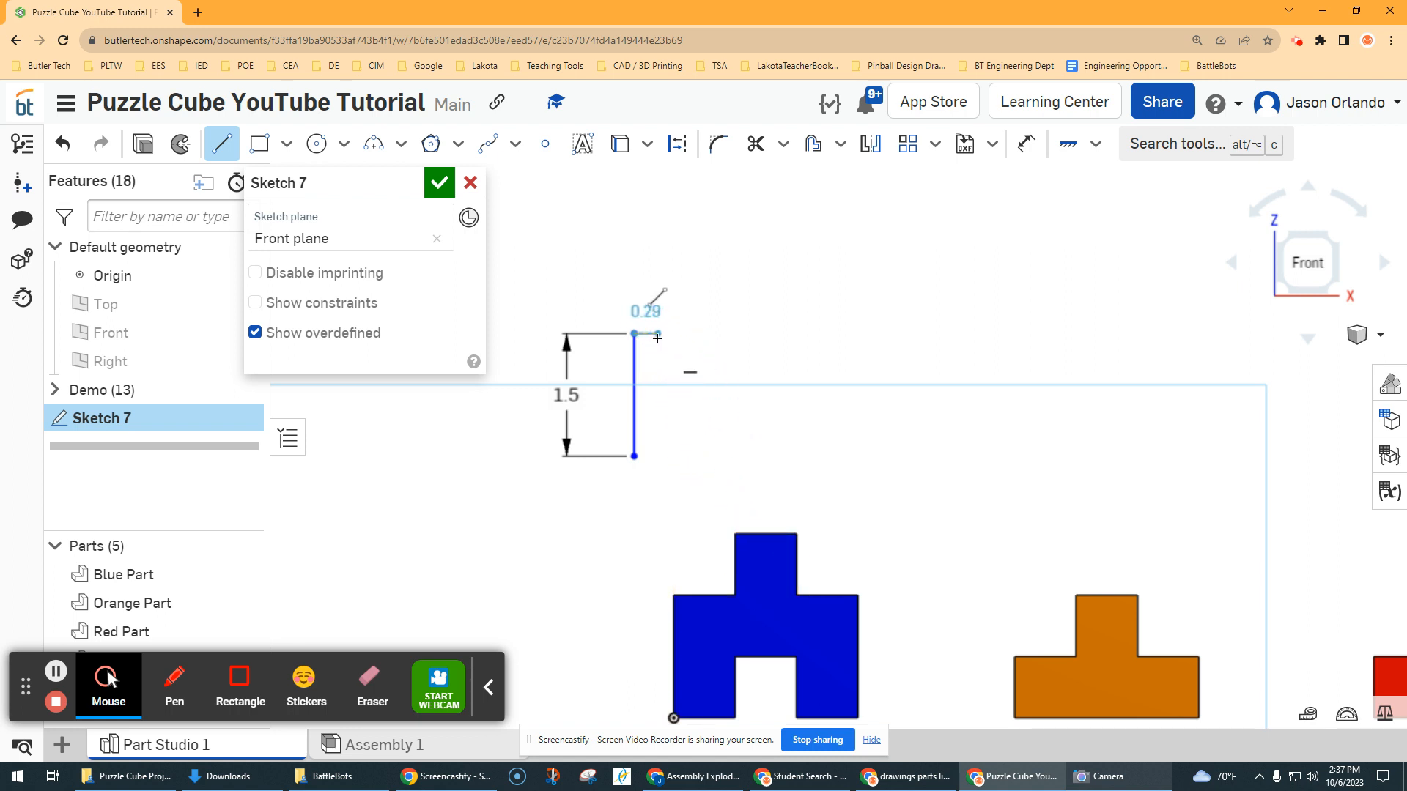
scroll(657, 338, up, 2)
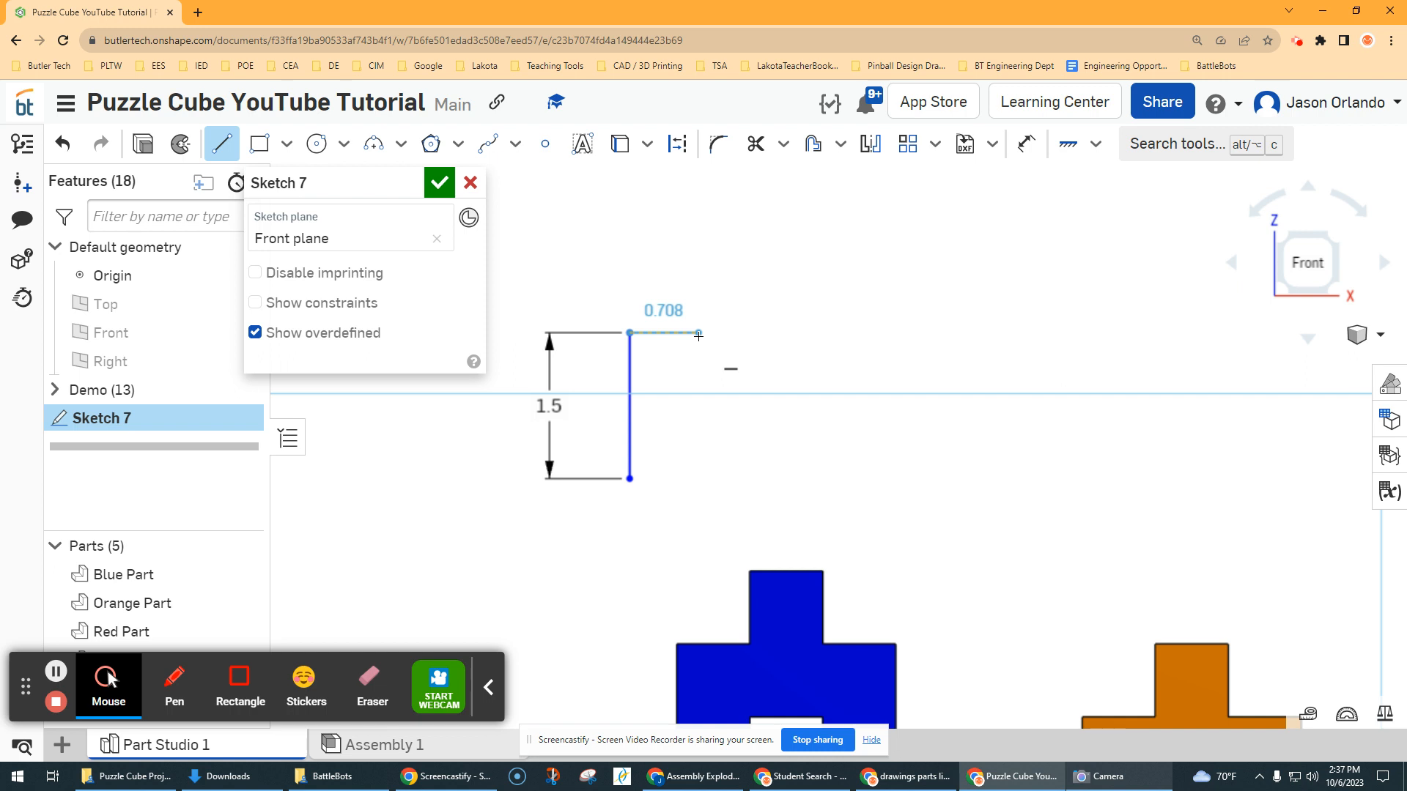
click(698, 334)
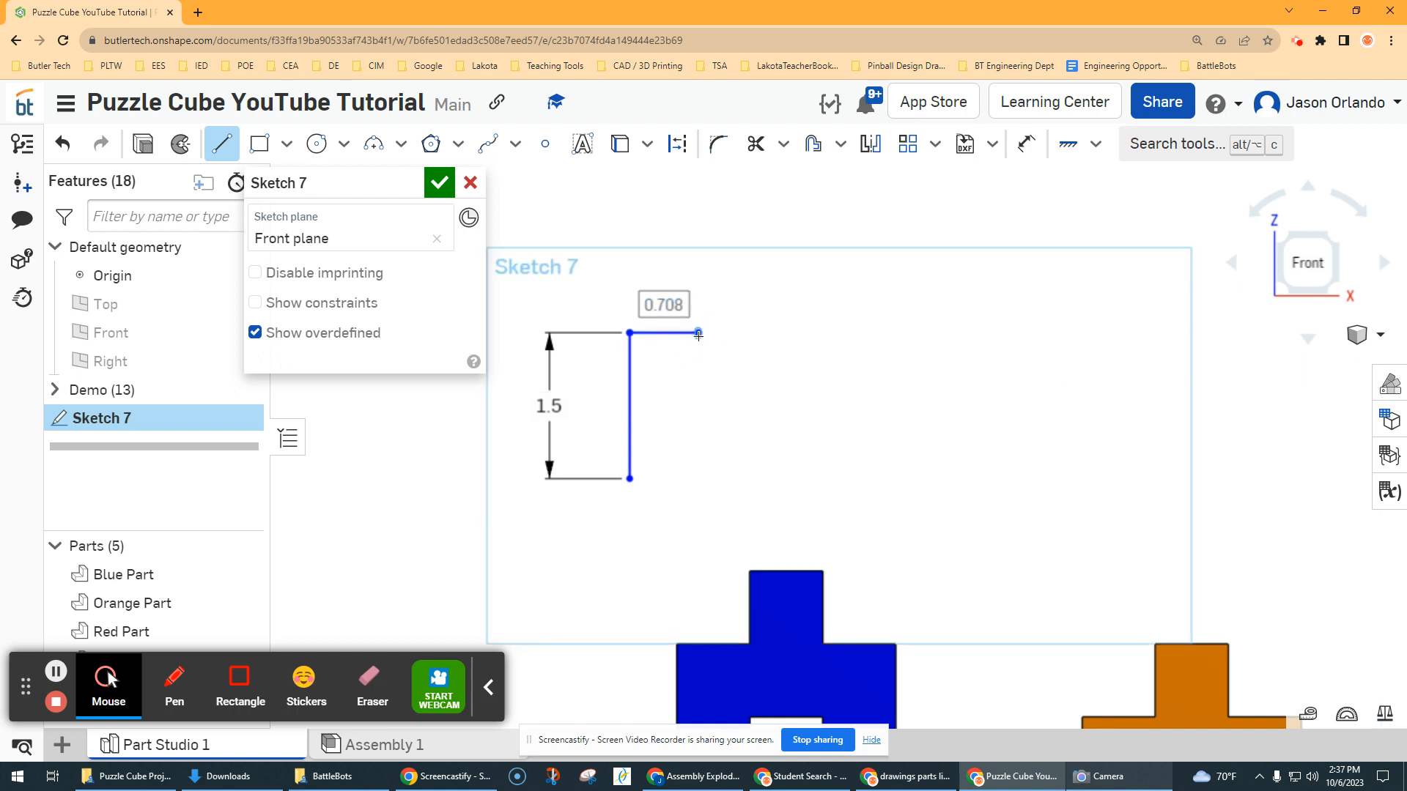
text(.75)
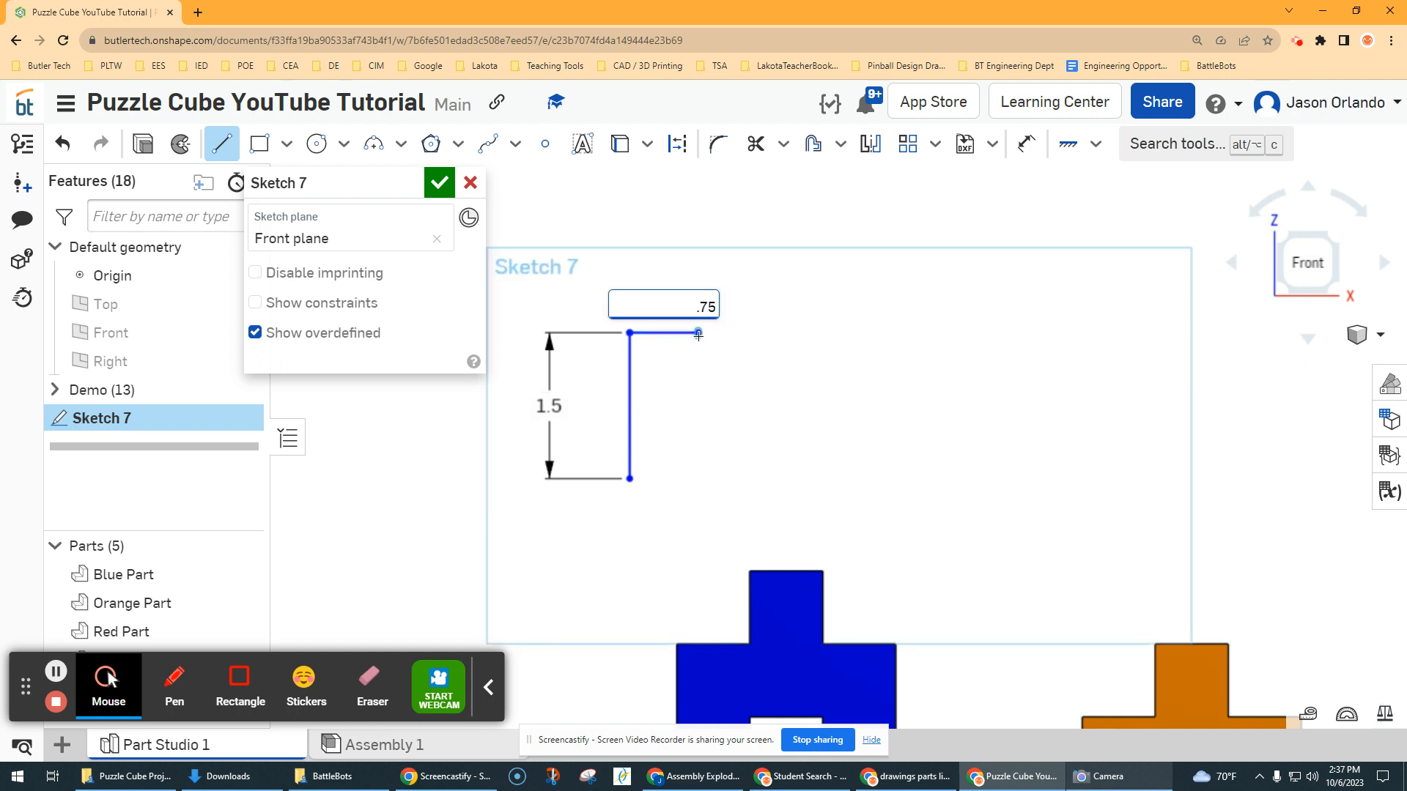
key(Return)
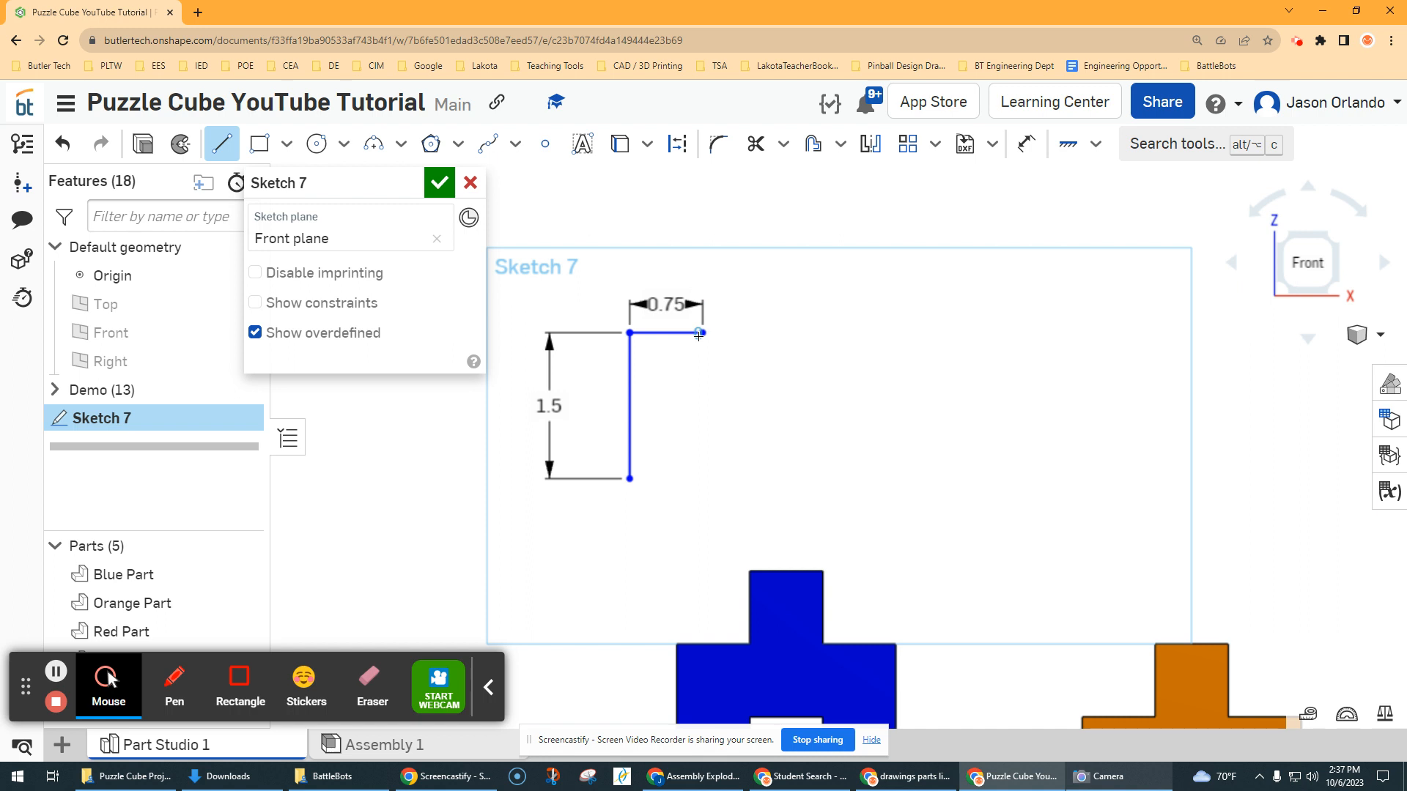
Continue the profile with a 0.75 vertical line upward and a 0.75 horizontal line to the right, forming the tab's side and top
click(700, 260)
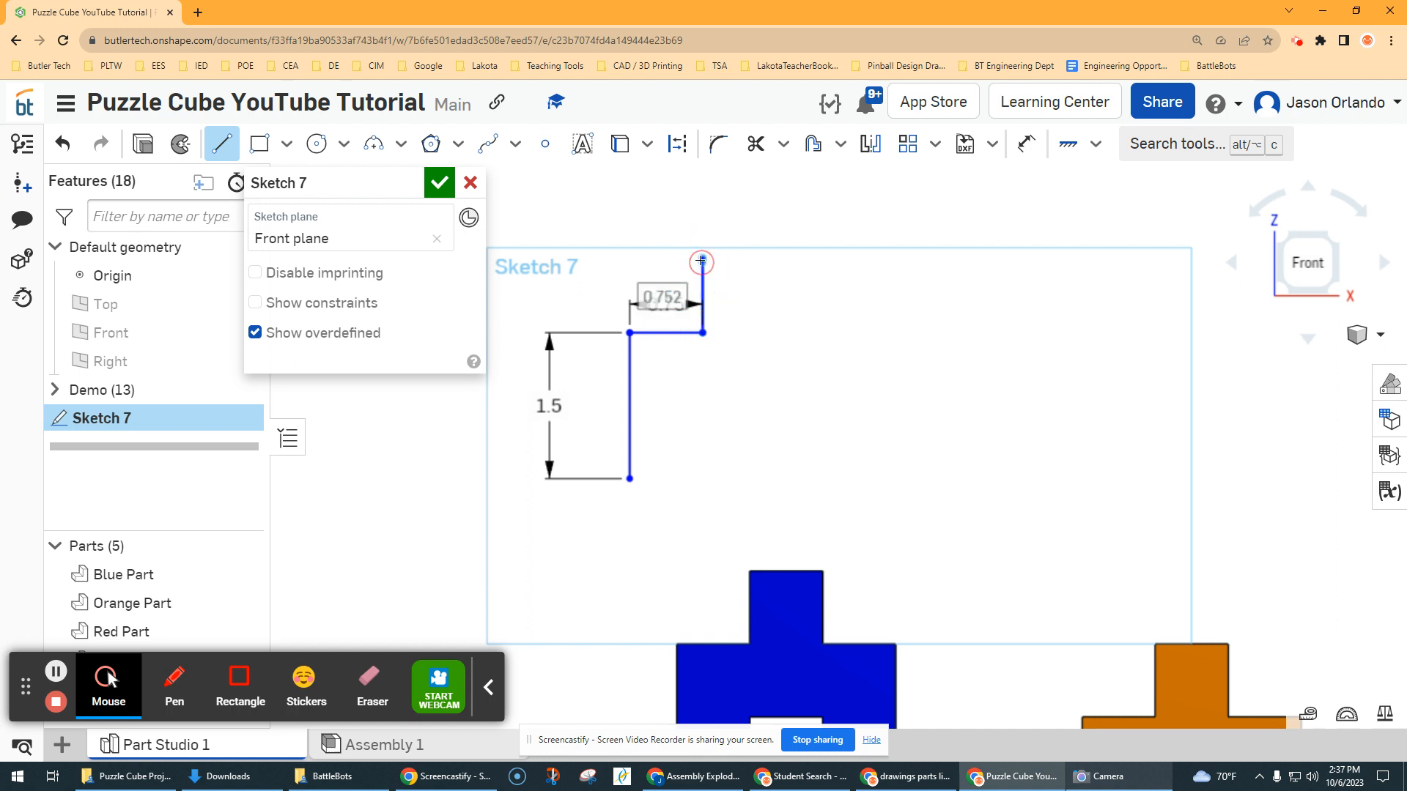
text(.75)
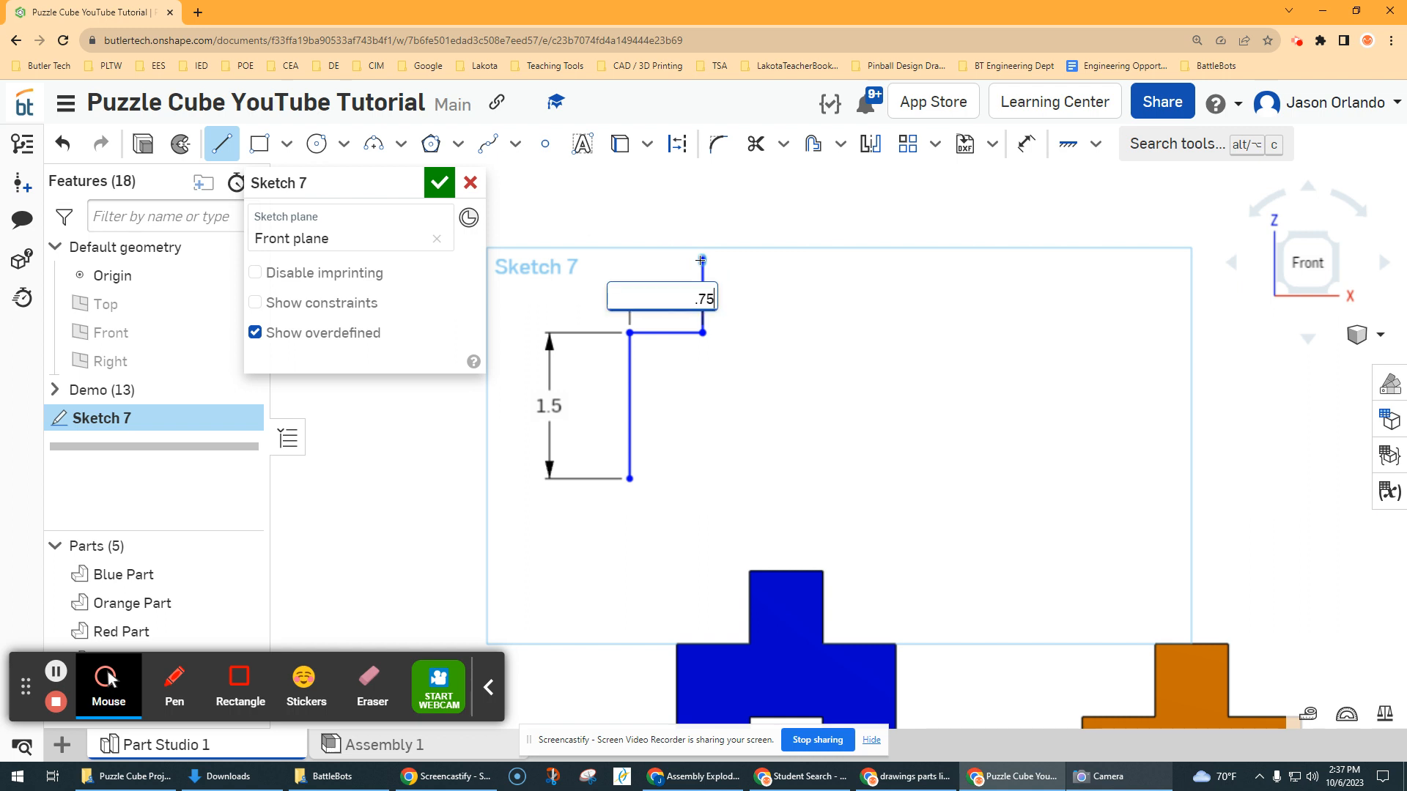
key(Return)
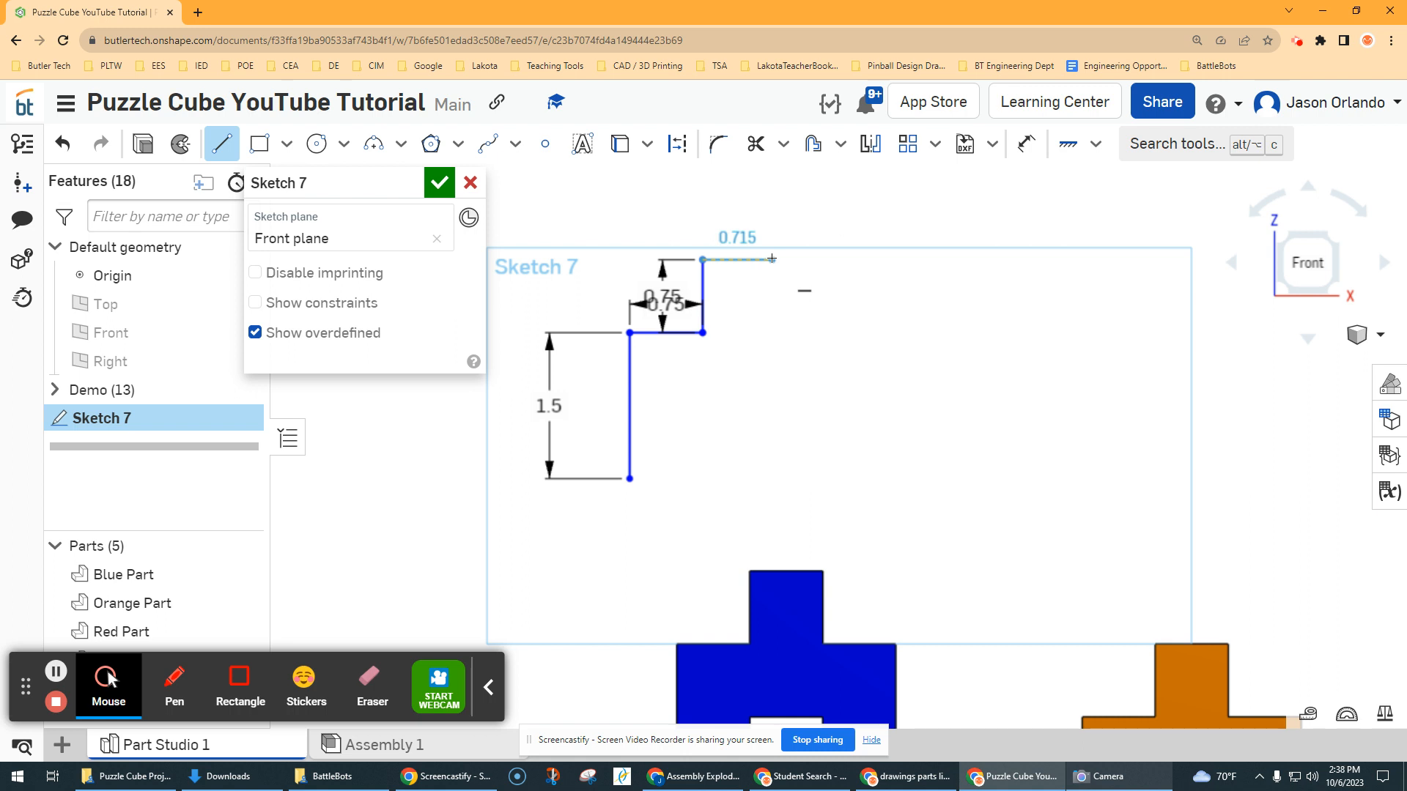
click(772, 259)
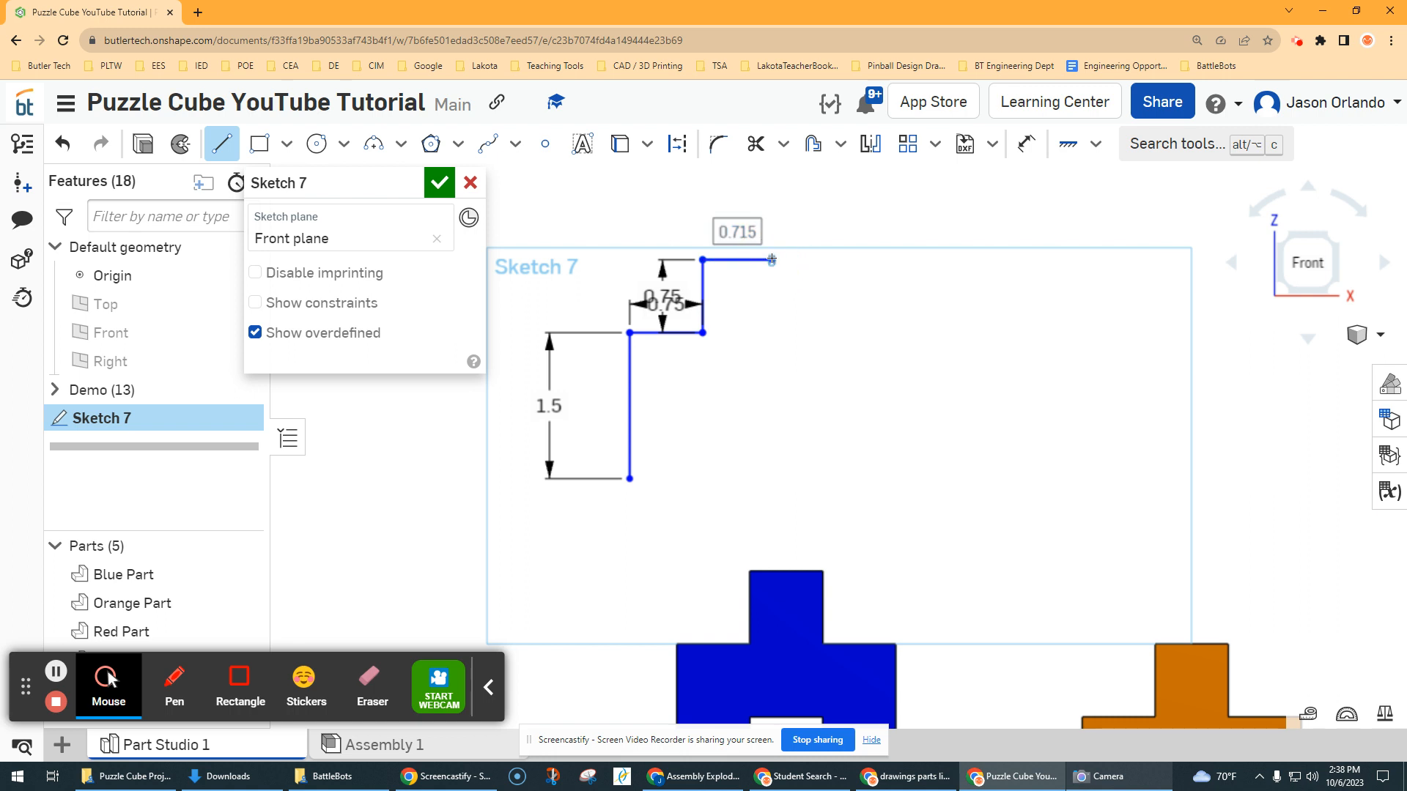
text(.75)
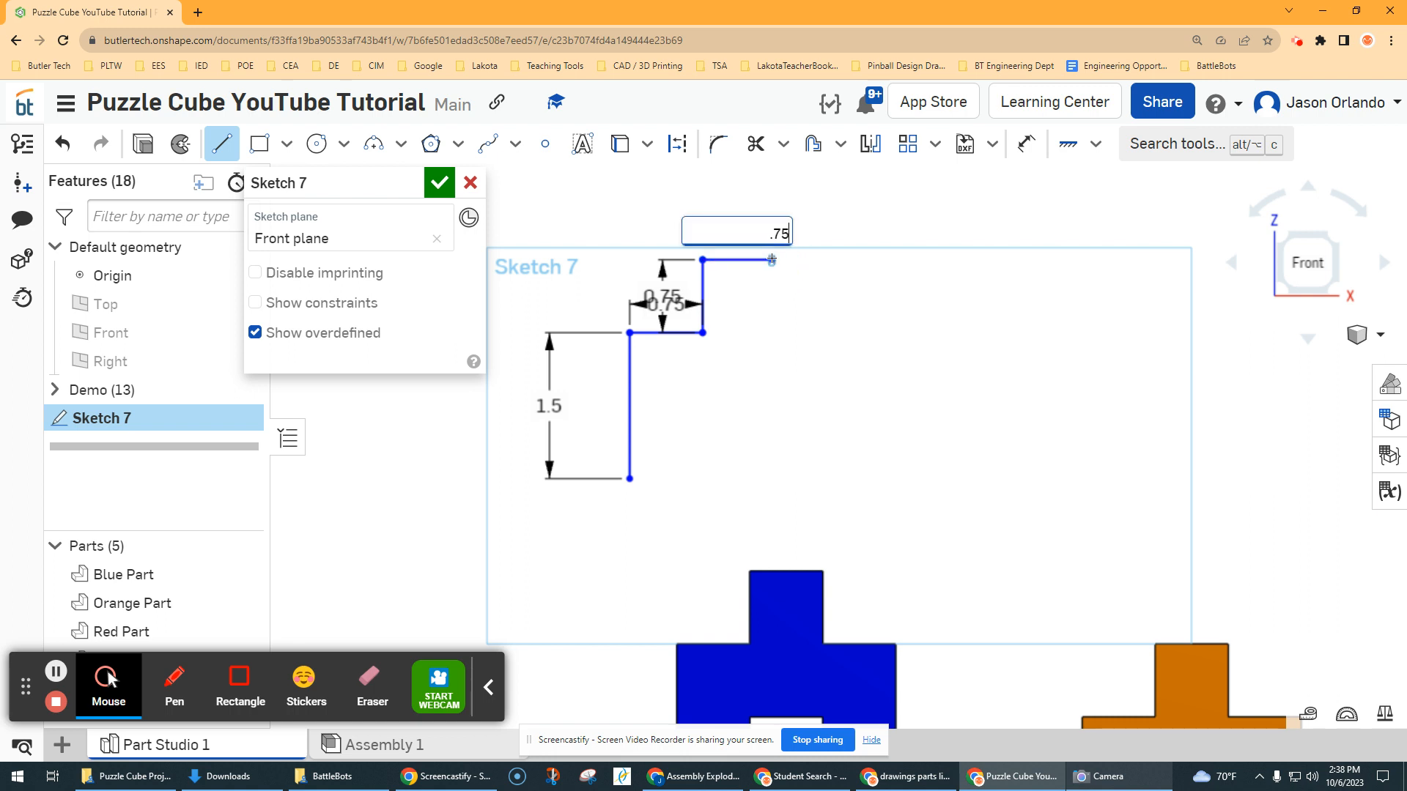
key(Return)
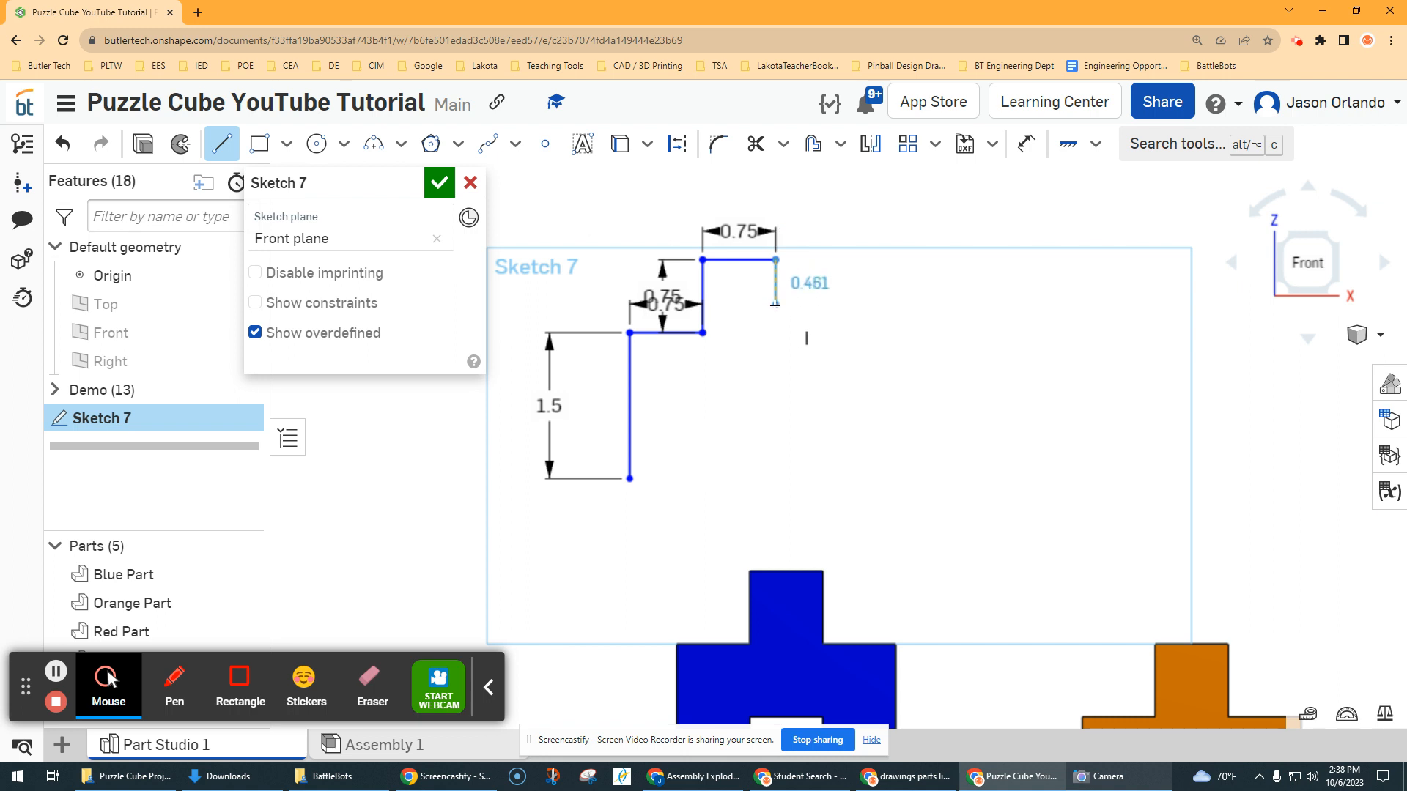
Close off the tab with a 0.75 vertical line downward, followed by a 0.75 horizontal shoulder line to the right
key(Tab)
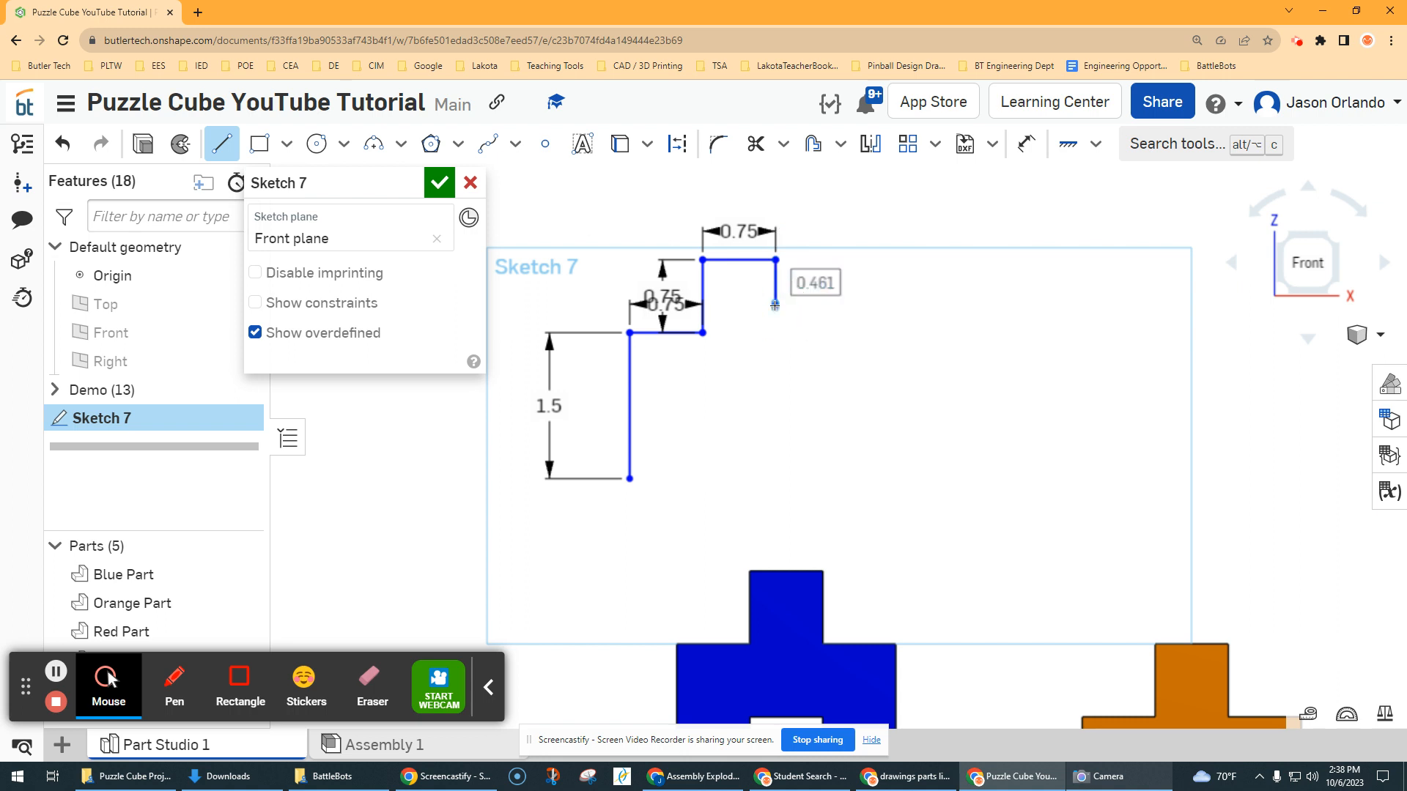
text(.75)
key(Return)
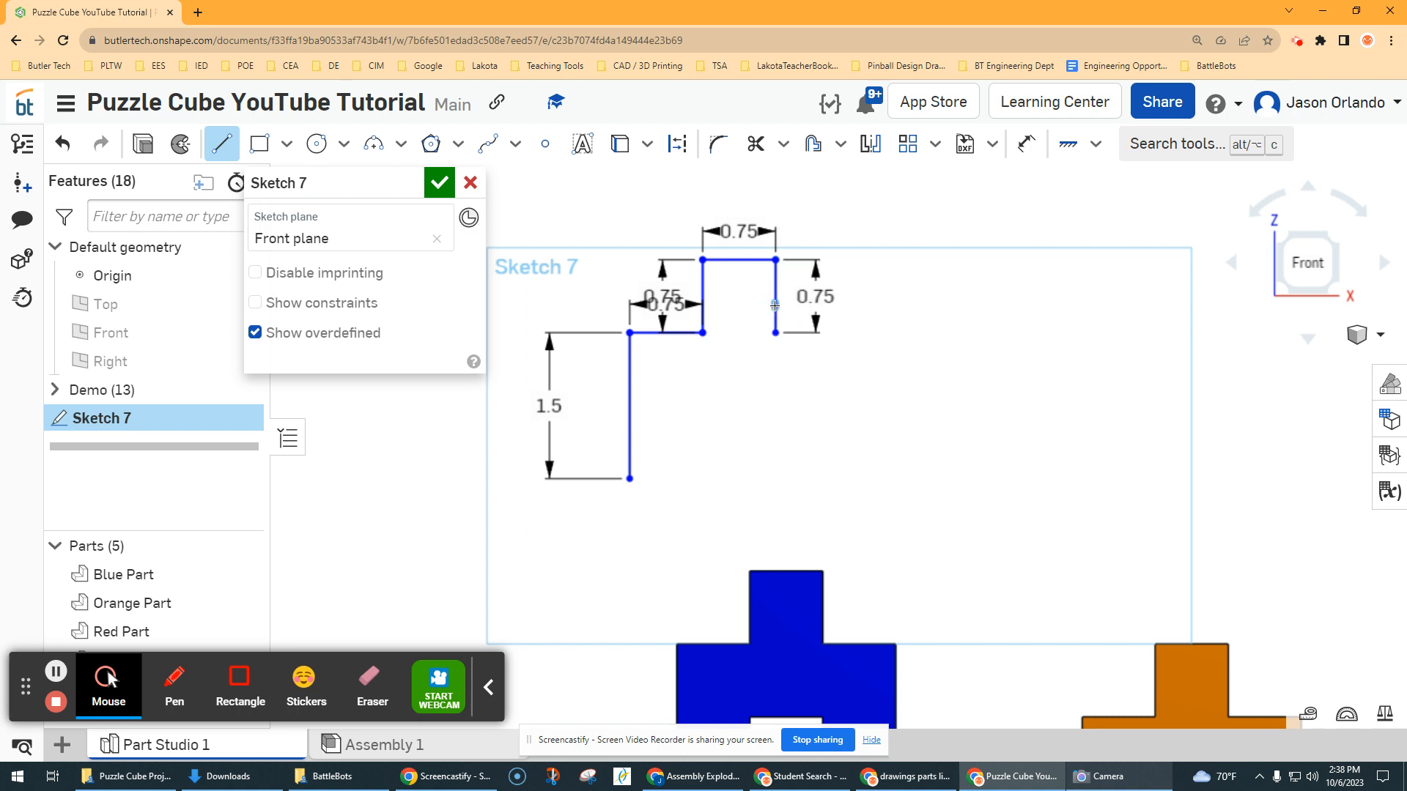
scroll(802, 342, up, 2)
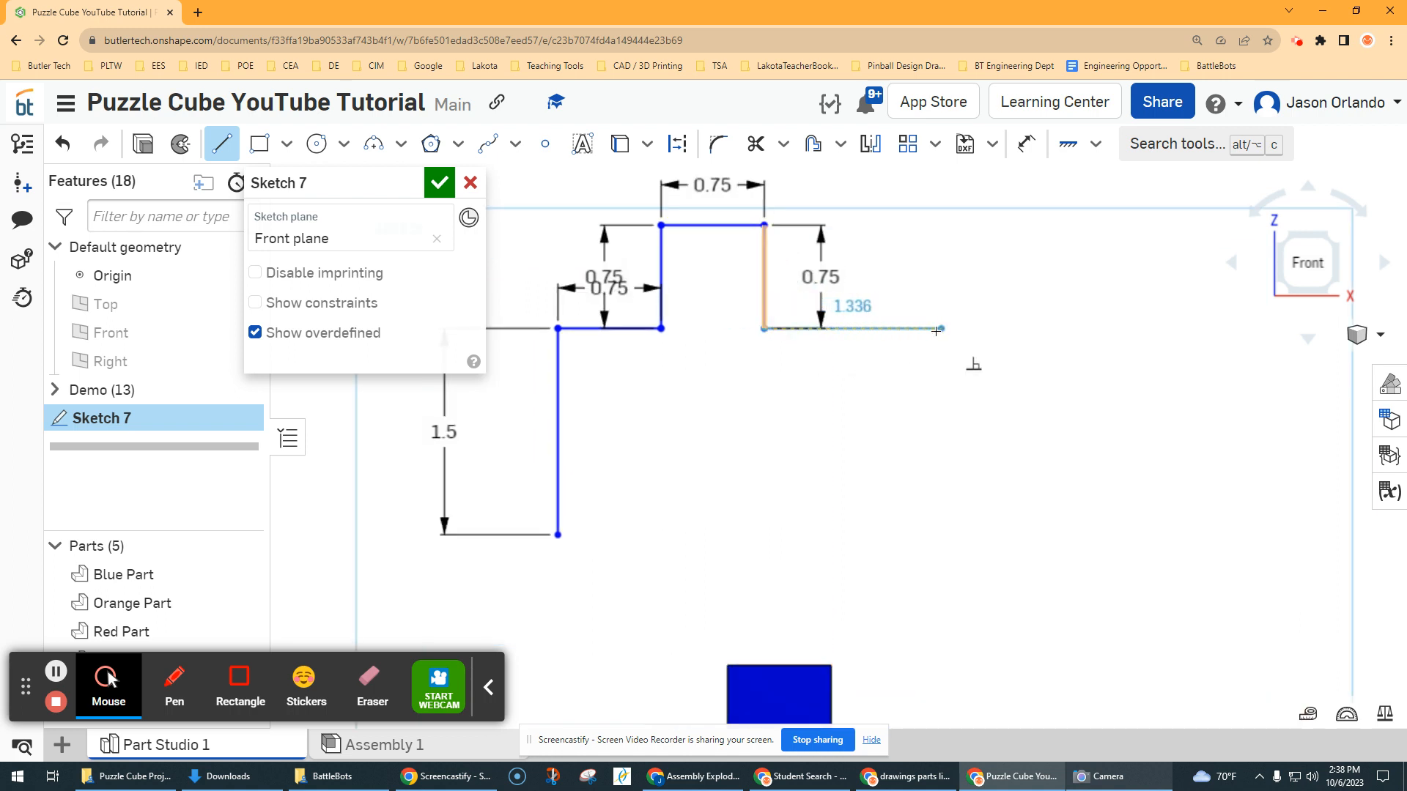
scroll(942, 329, down, 2)
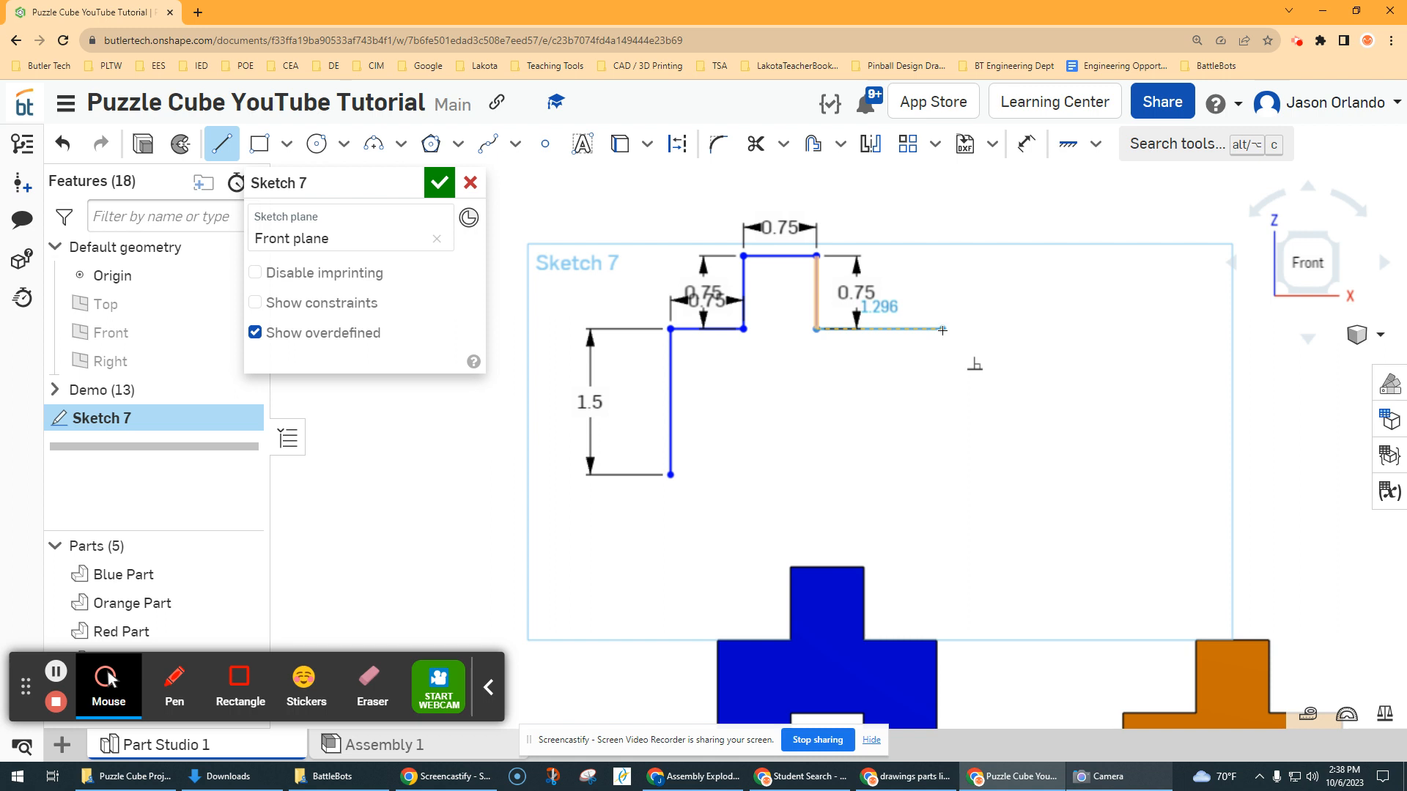
click(943, 329)
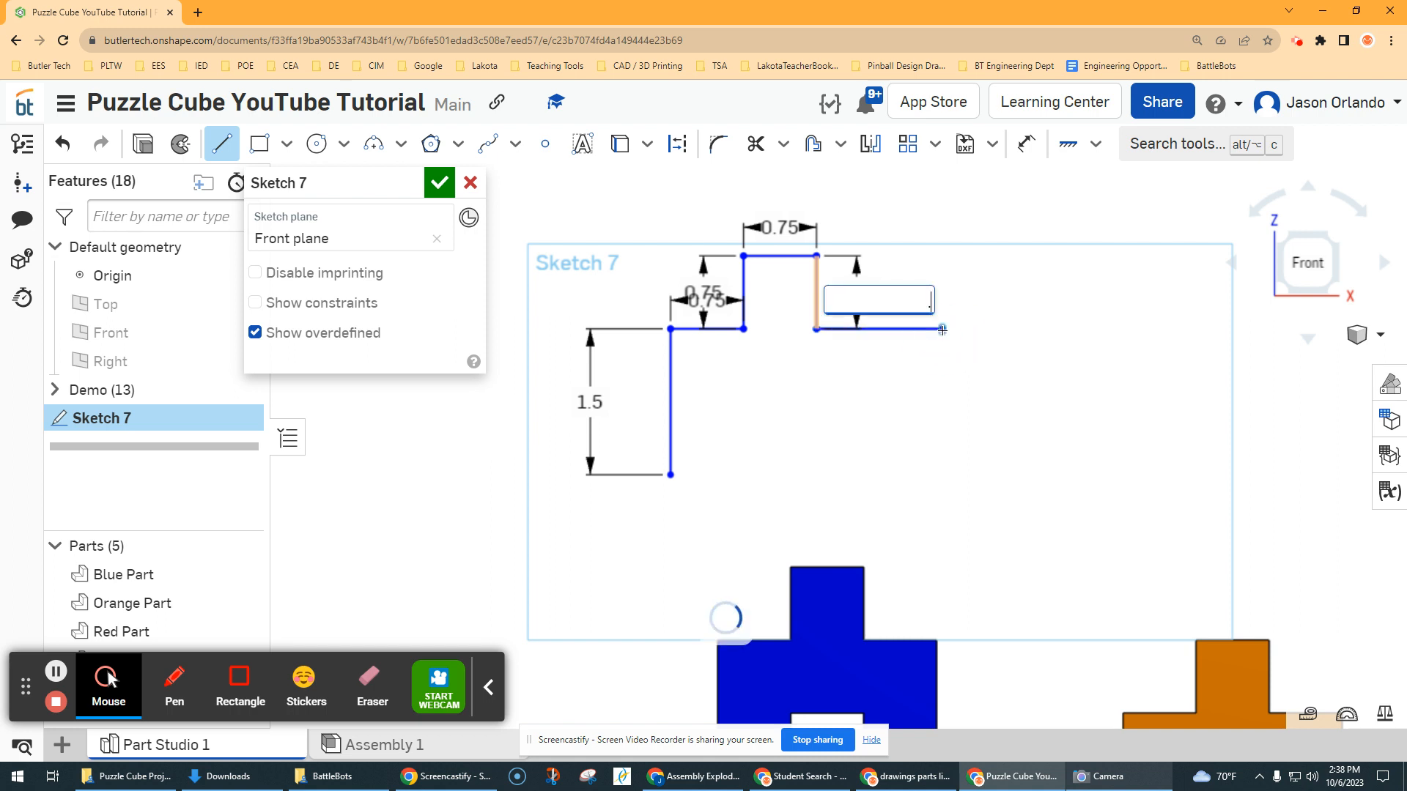
text(.75)
key(Return)
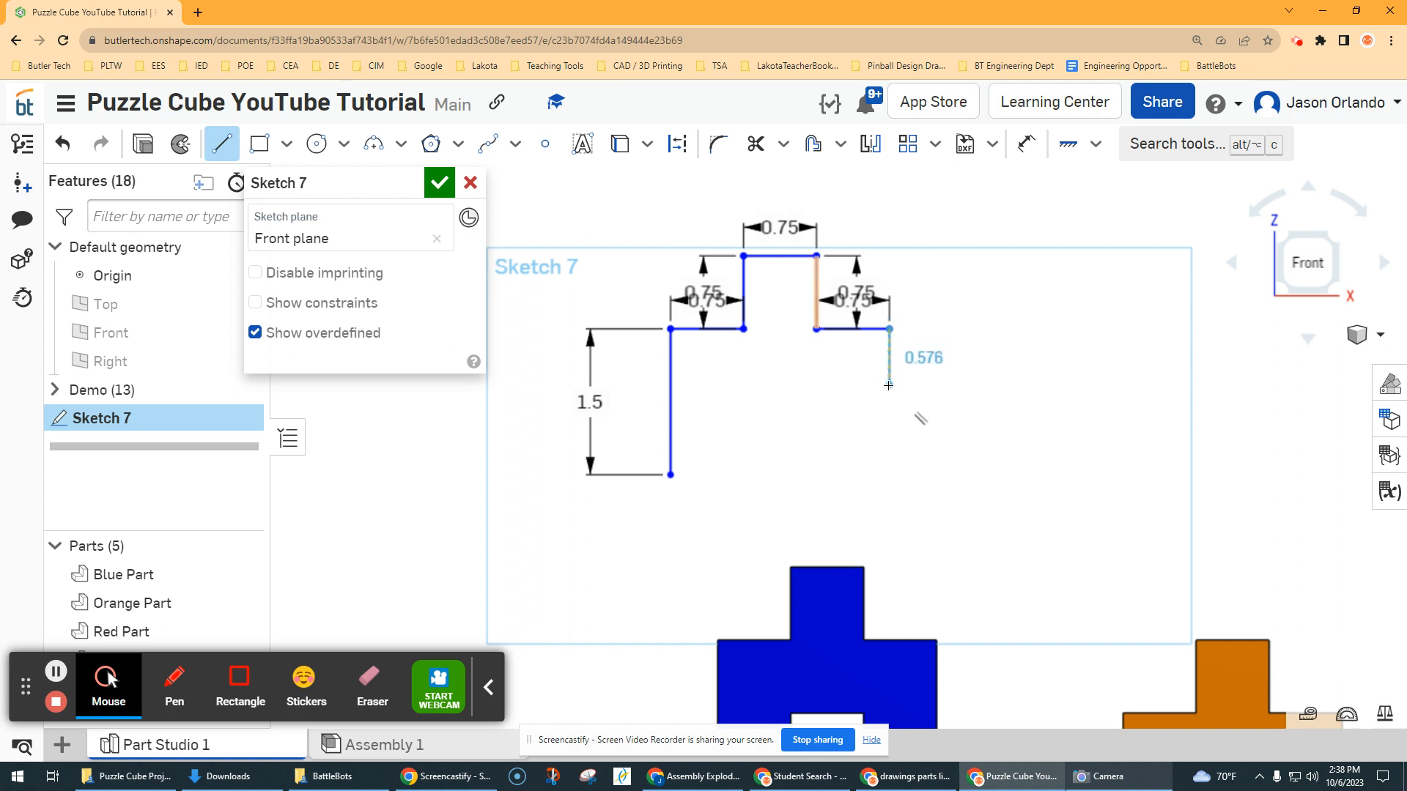
Sketch the profile's right outer edge as a vertical line 1.5 long, downward from the end of the shoulder
click(888, 386)
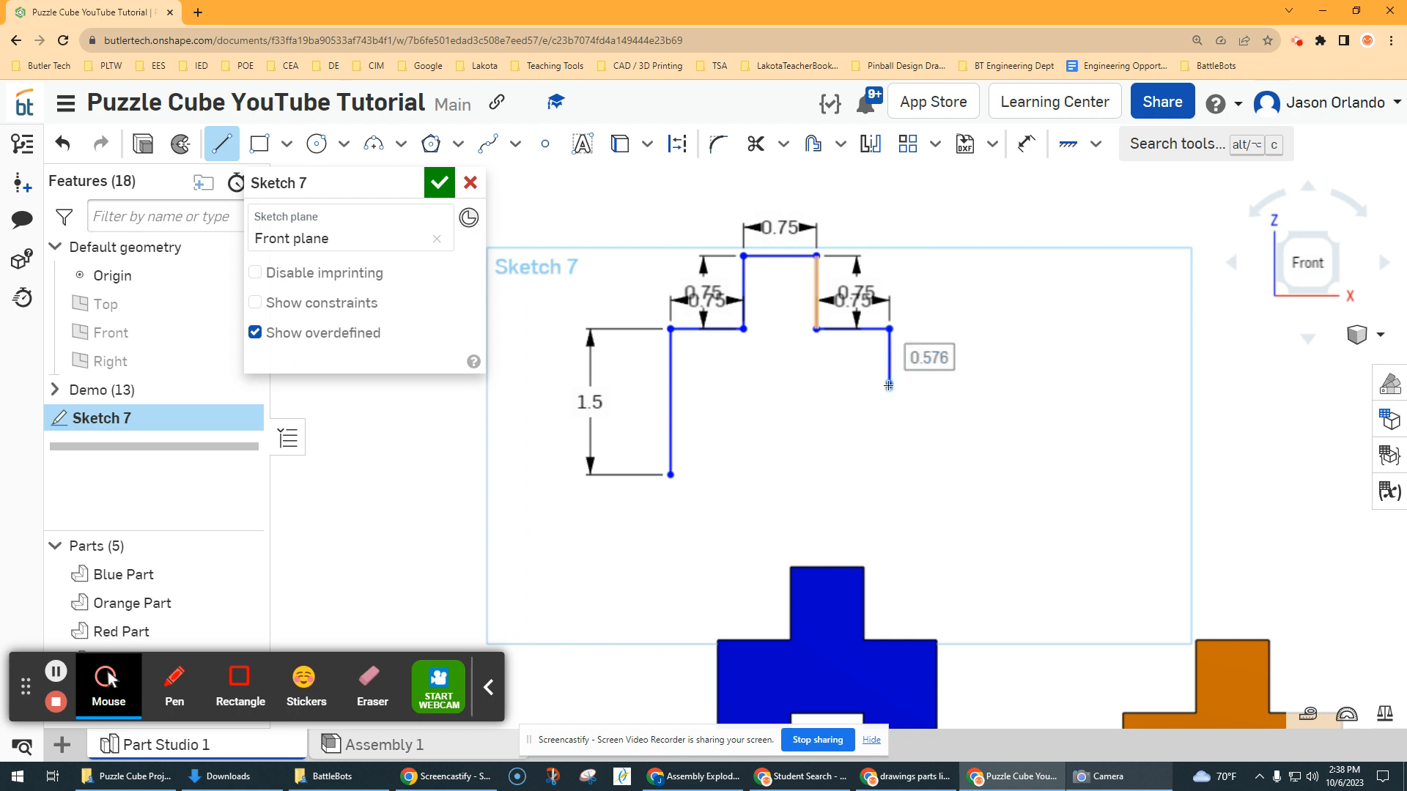
text(1.5)
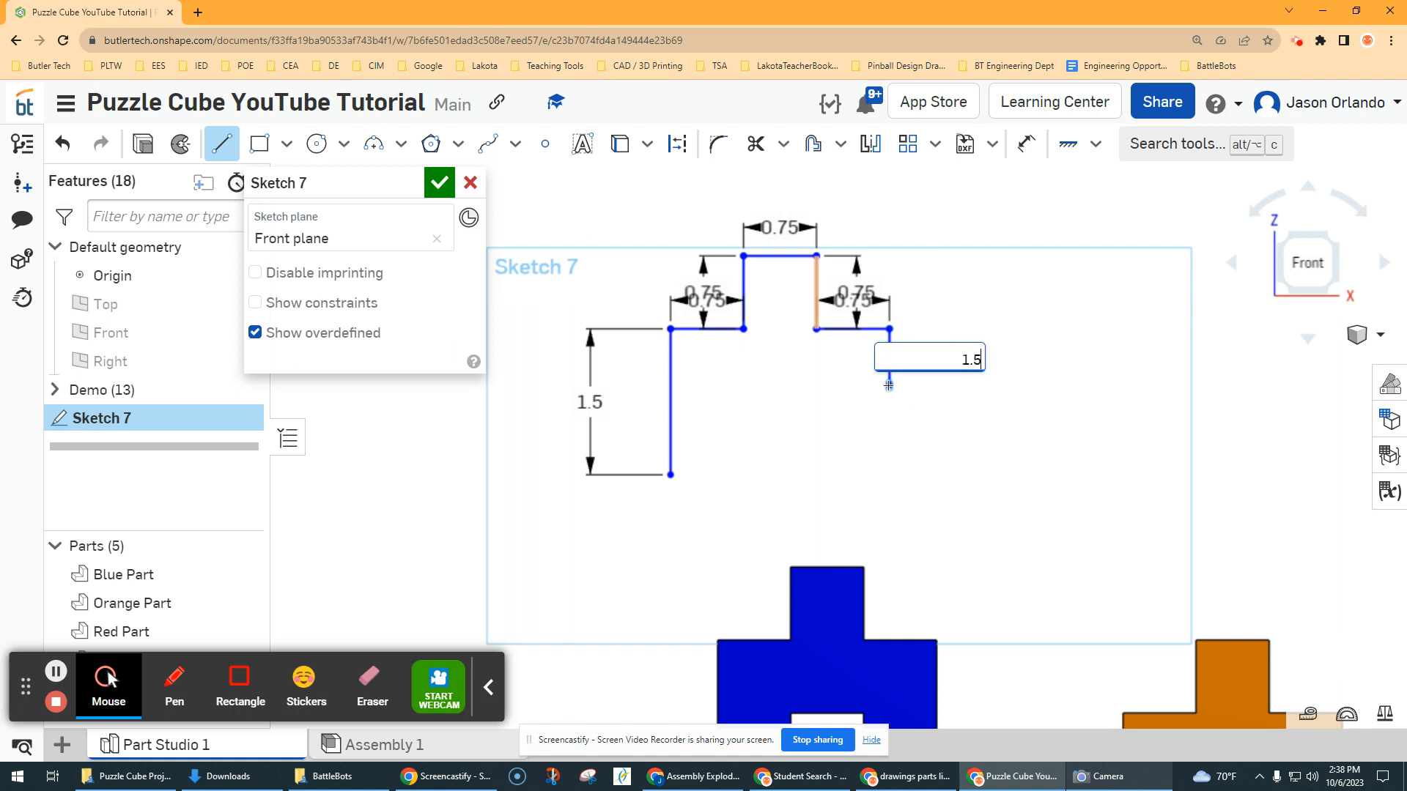
key(Return)
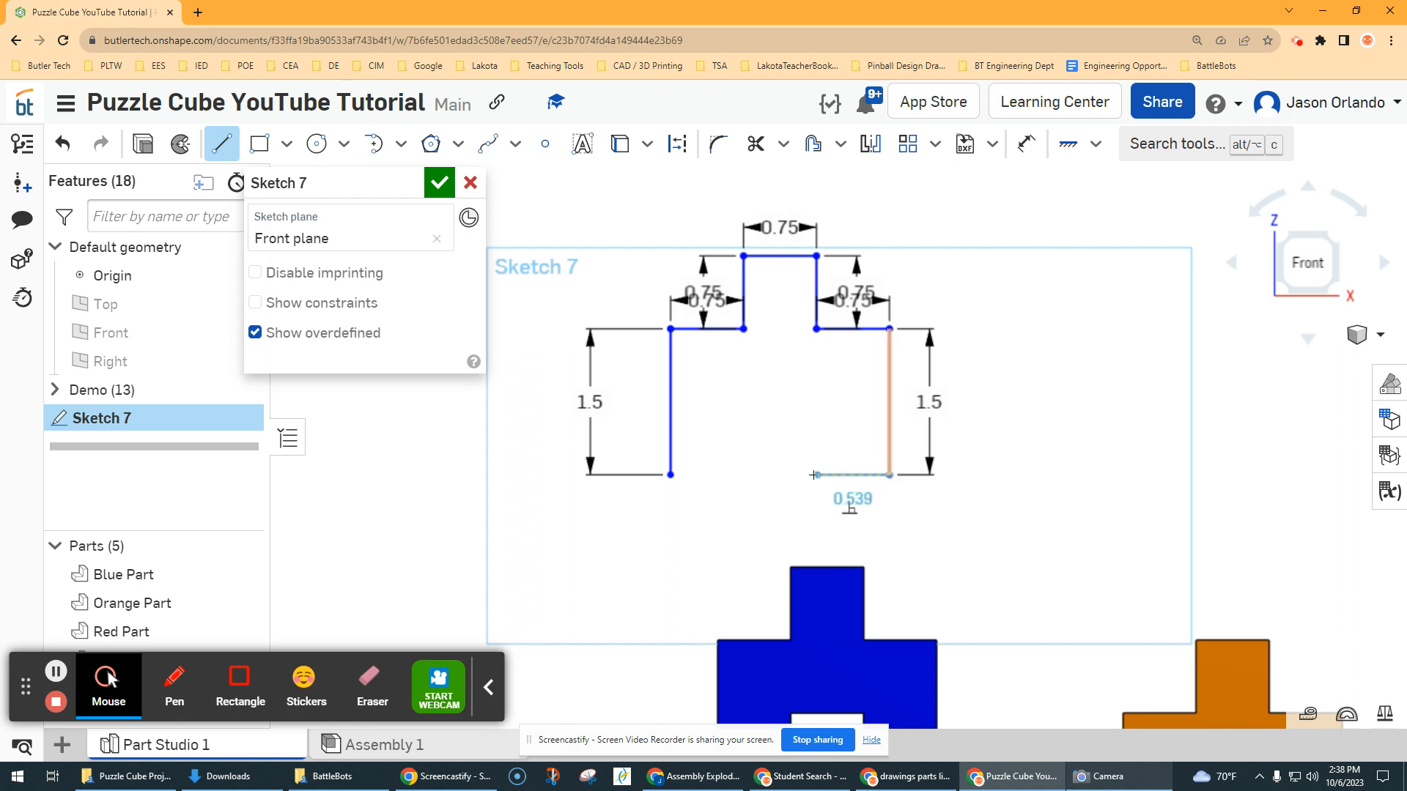
key(t)
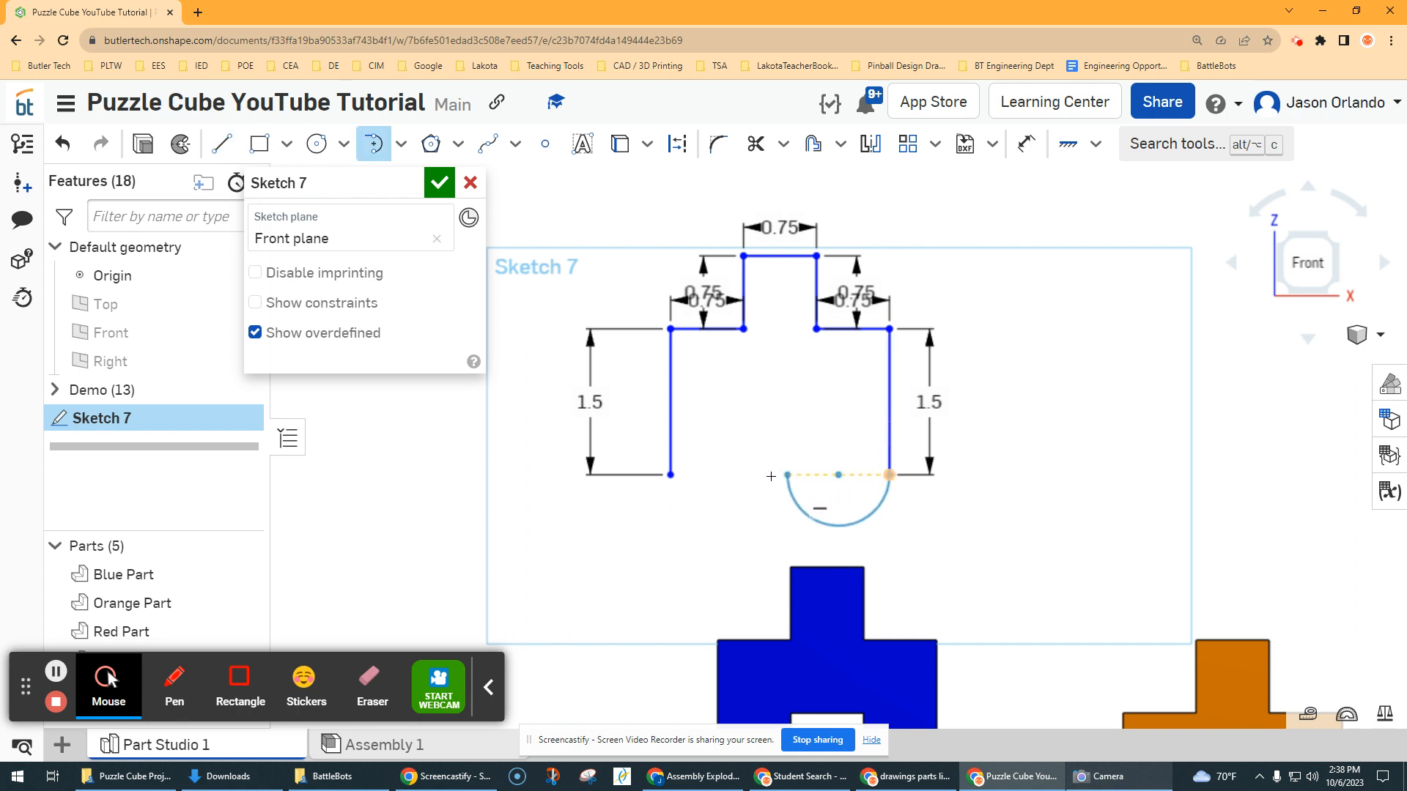
key(l)
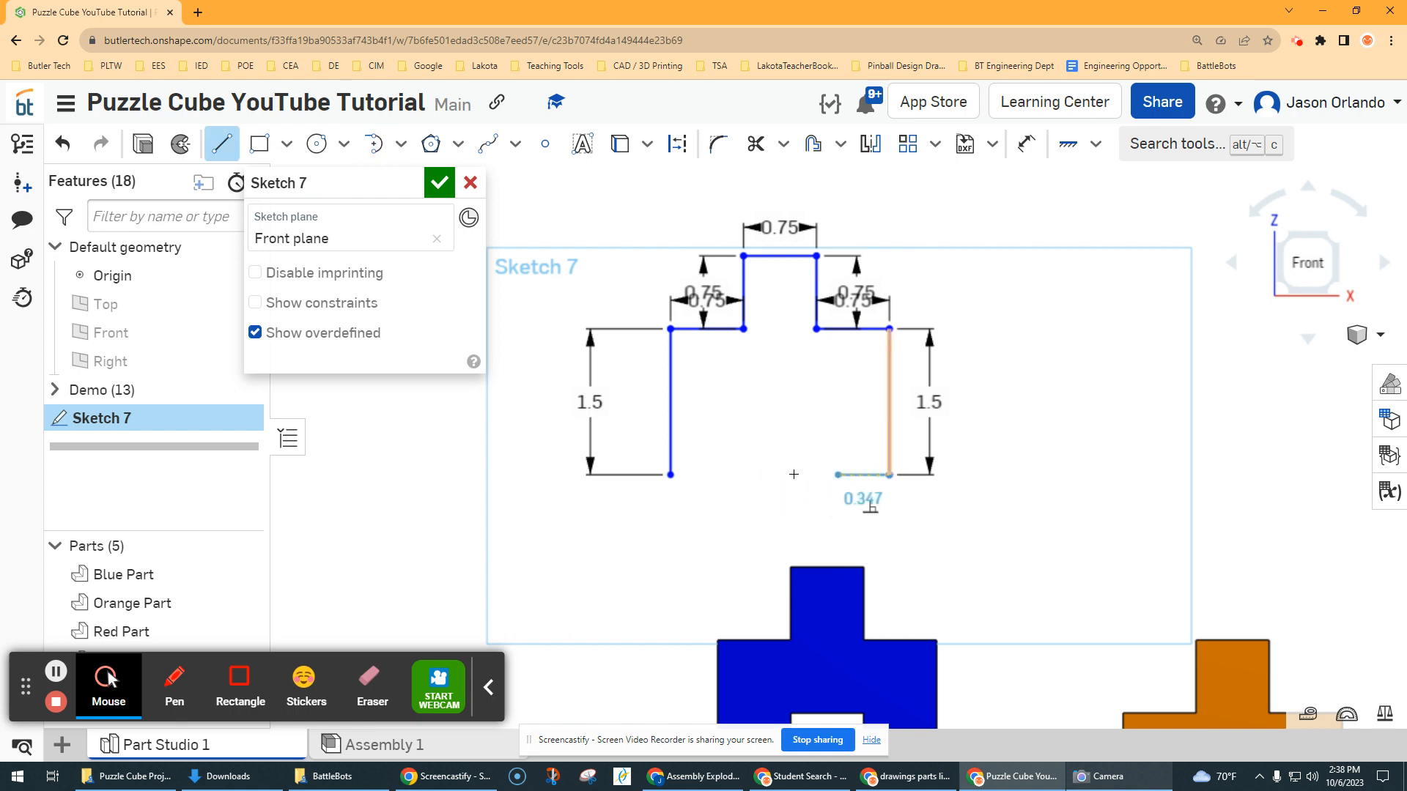
key(t)
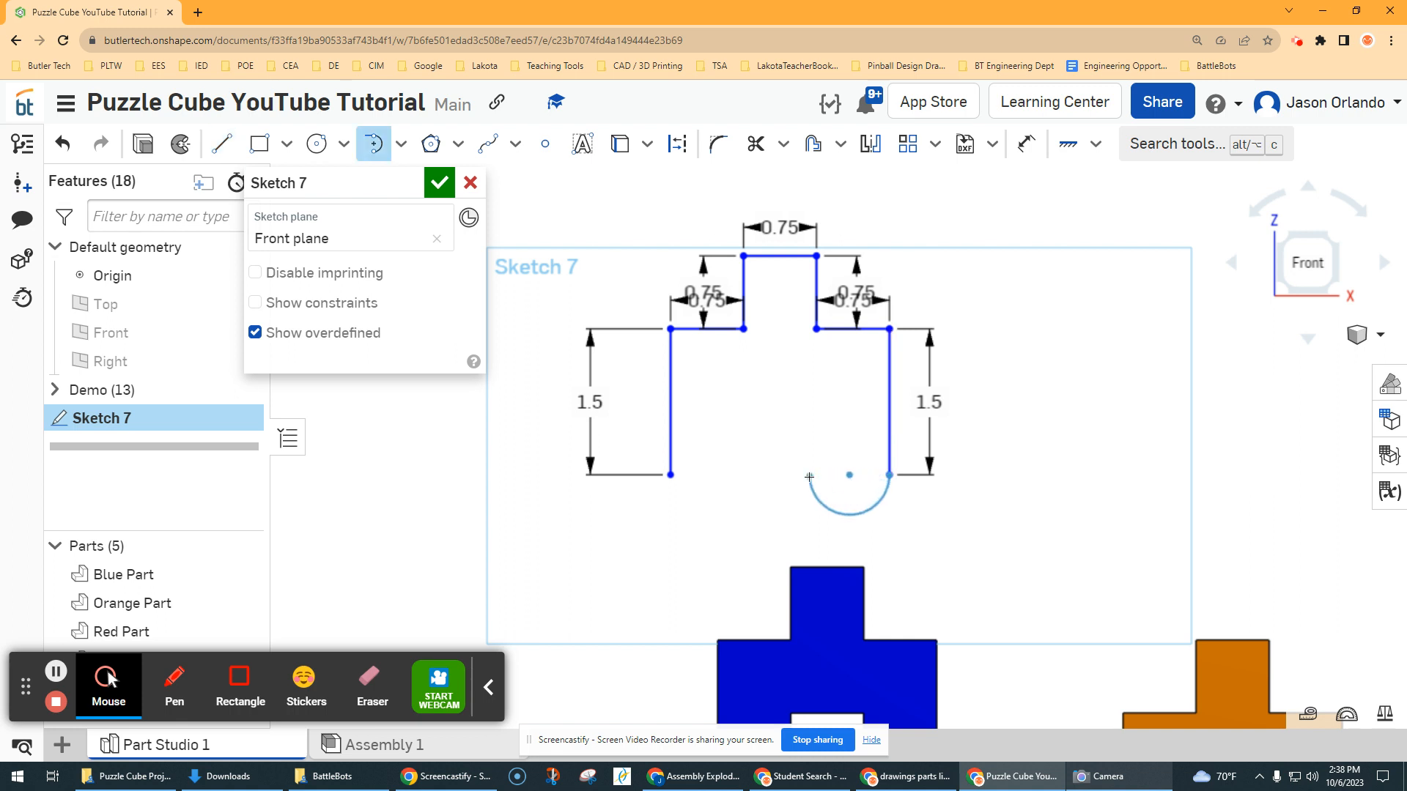
key(l)
From the lower end of the right outer edge, sketch a 0.75 horizontal line to the left and a 0.75 vertical line upward
click(888, 475)
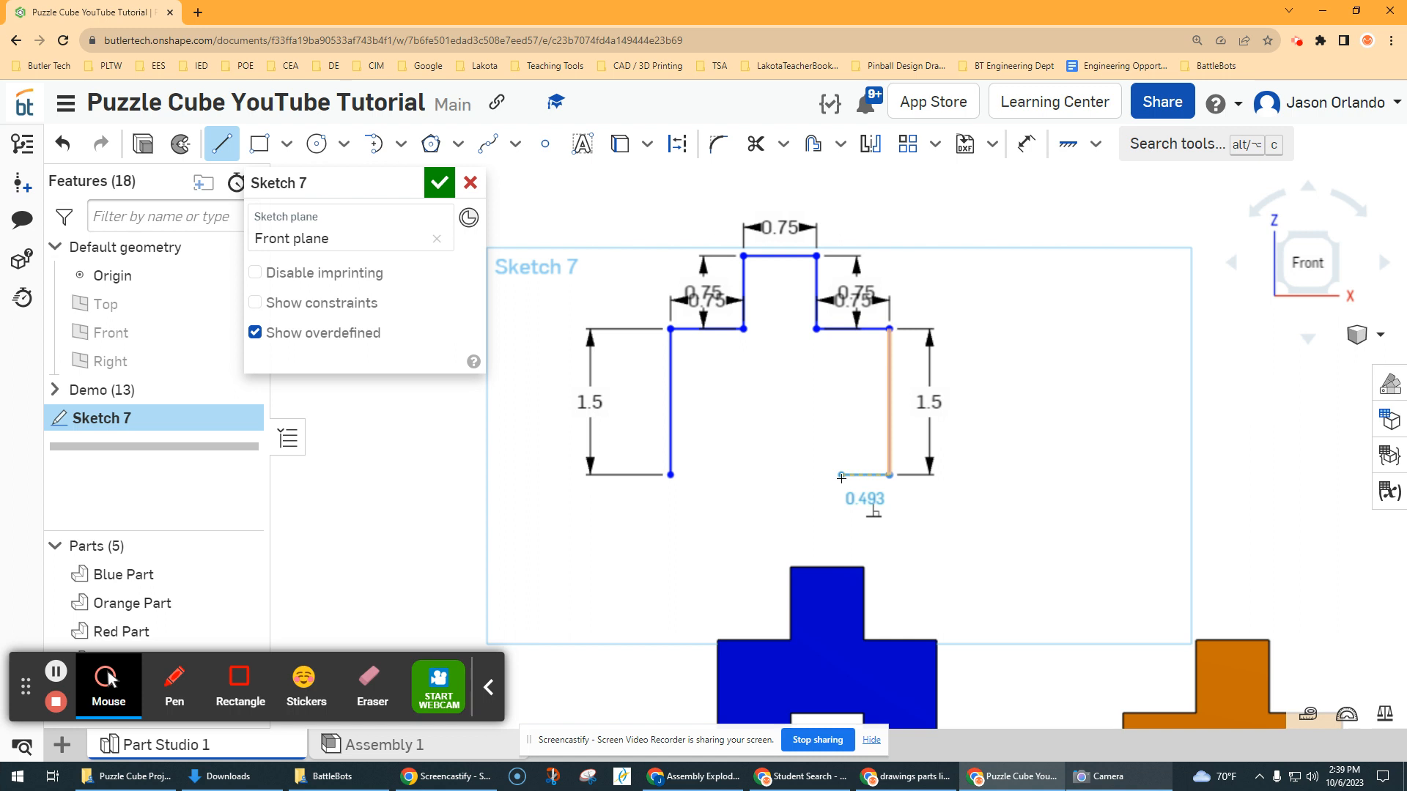
click(838, 478)
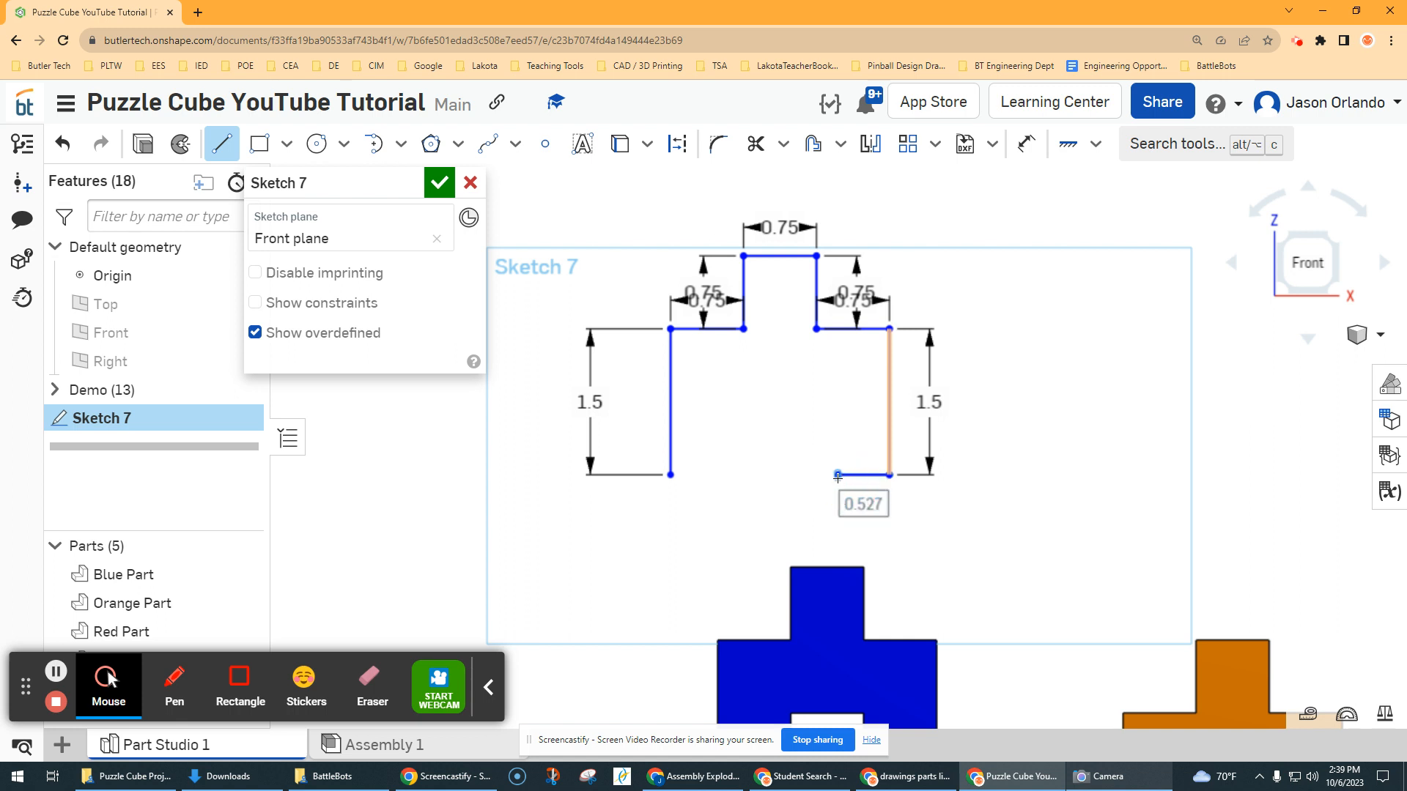
text(.75)
key(Return)
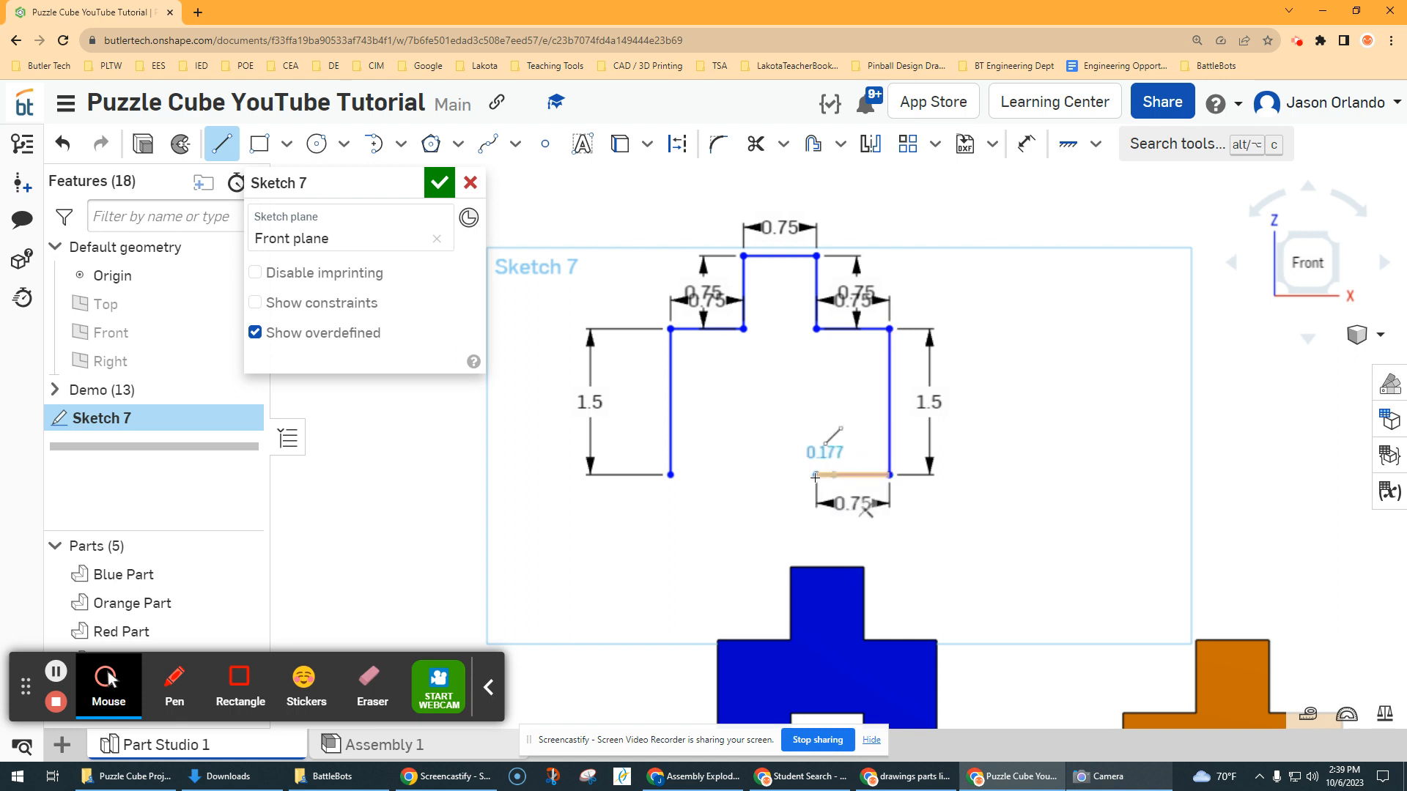
click(816, 440)
text(.75)
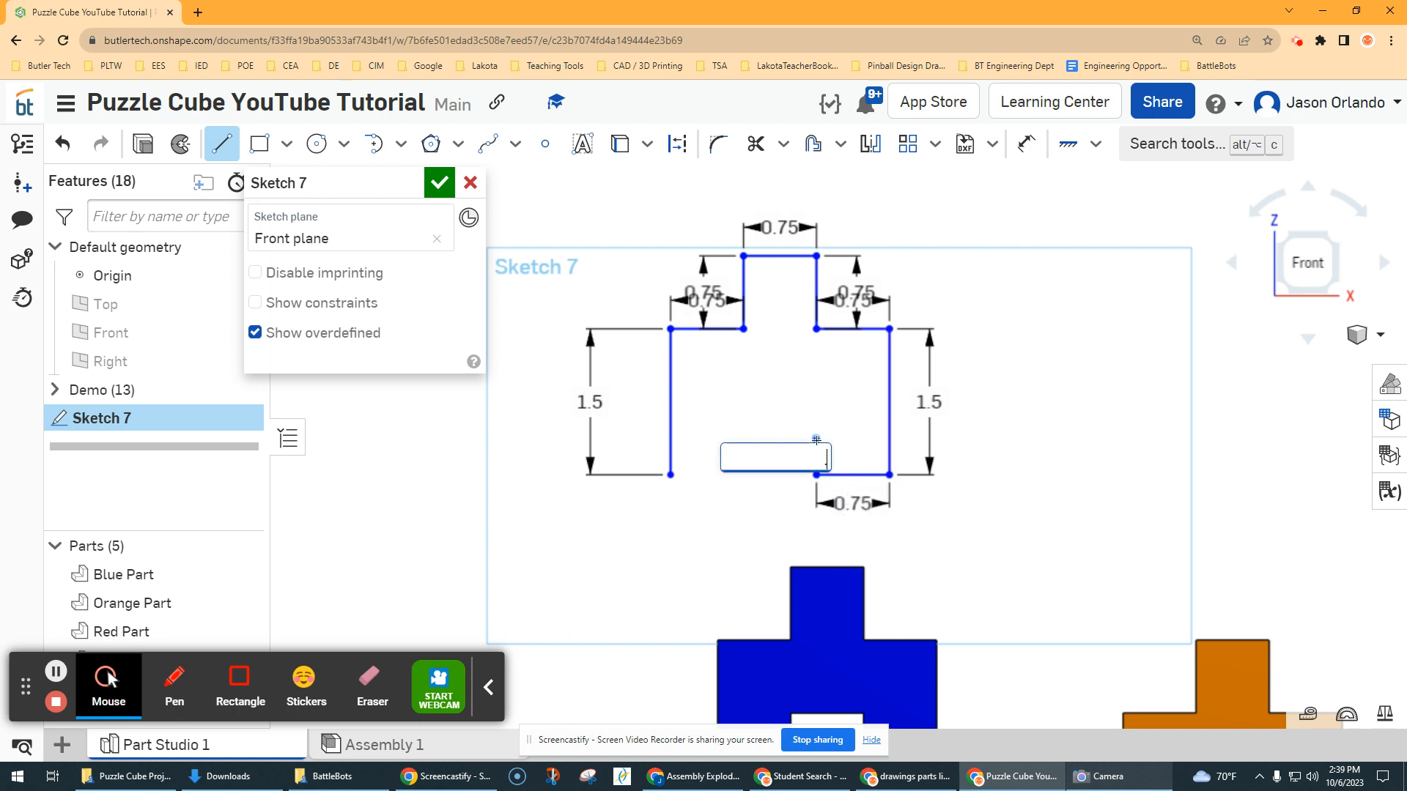
key(Return)
Sketch the notch's top edge as a 0.75 horizontal line to the left from the upper end of the inner vertical line
key(t)
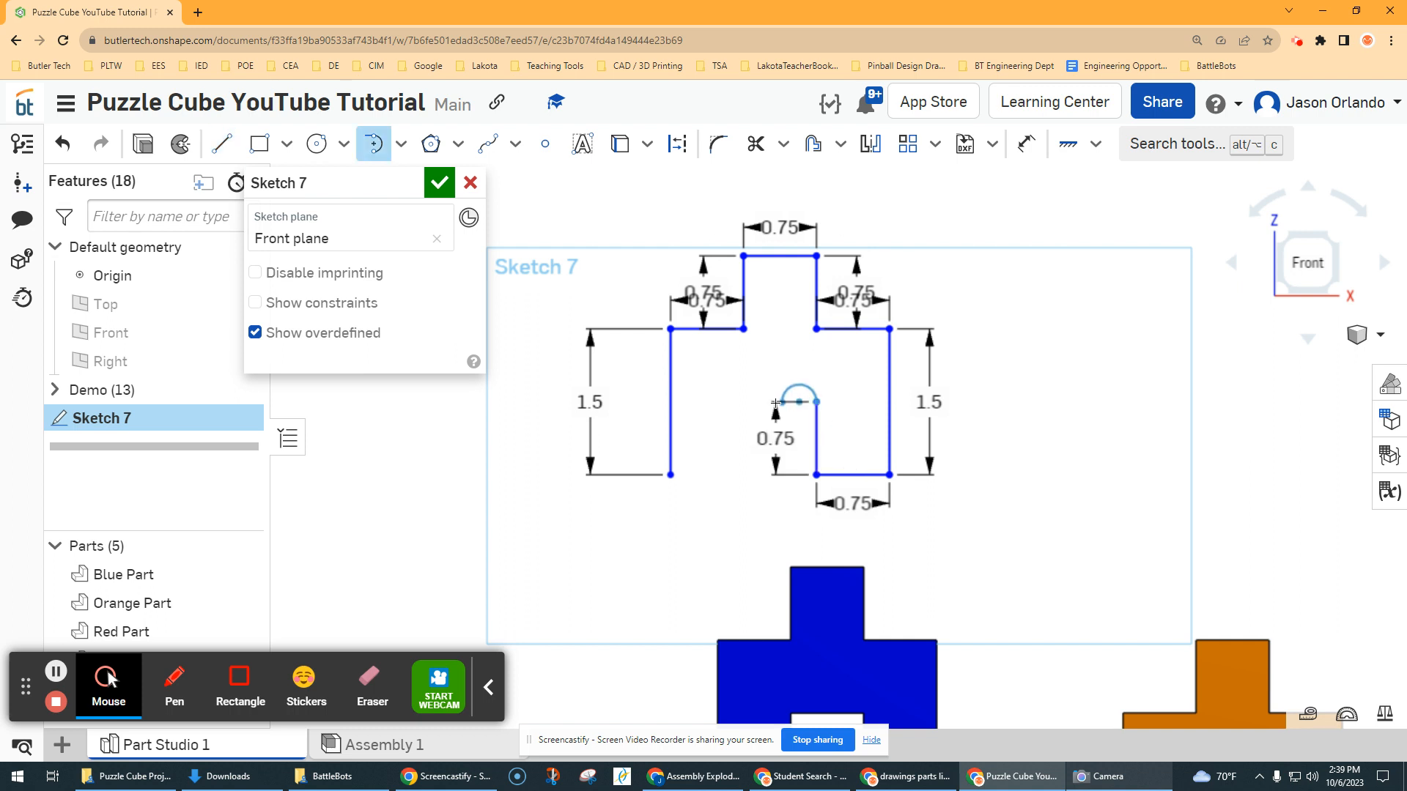
scroll(808, 400, up, 3)
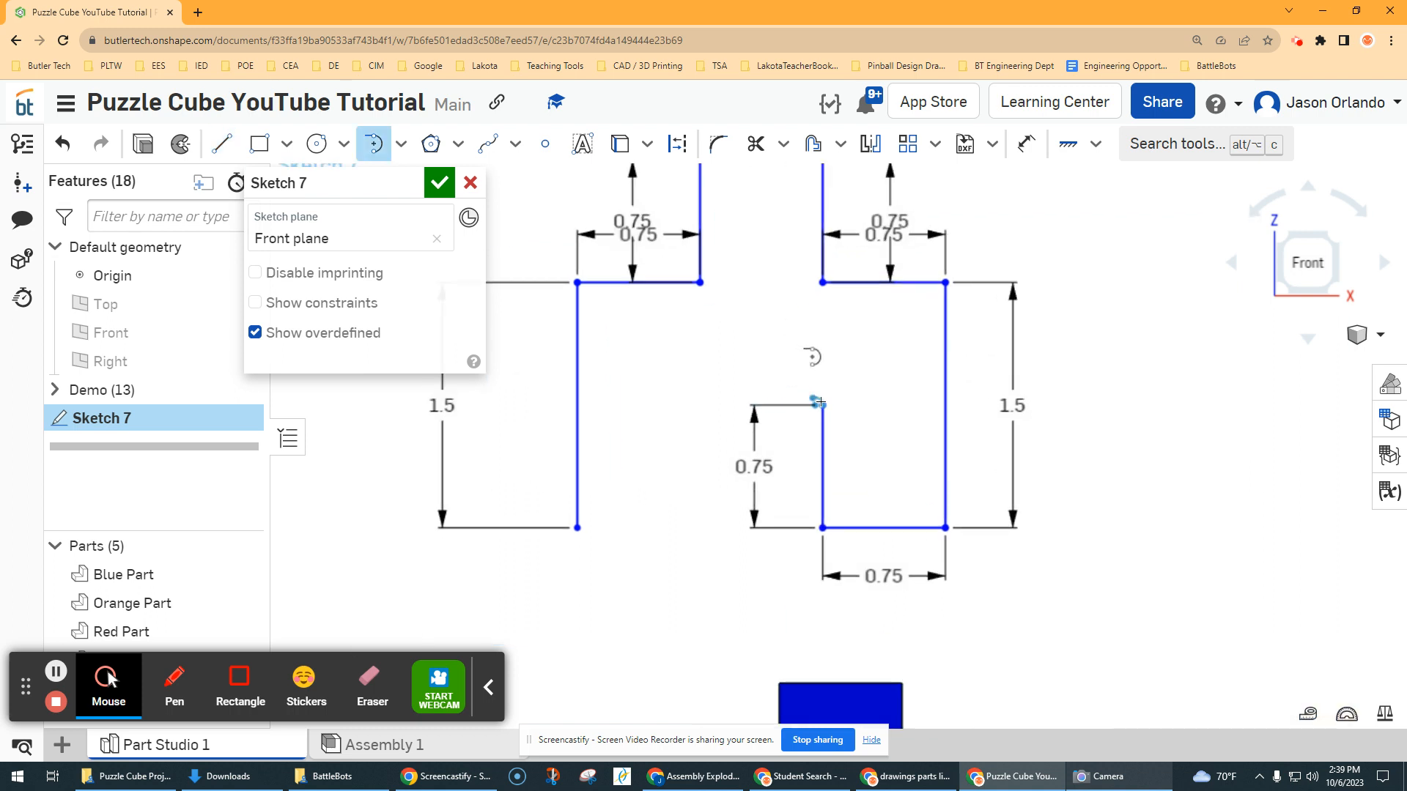
key(l)
click(815, 400)
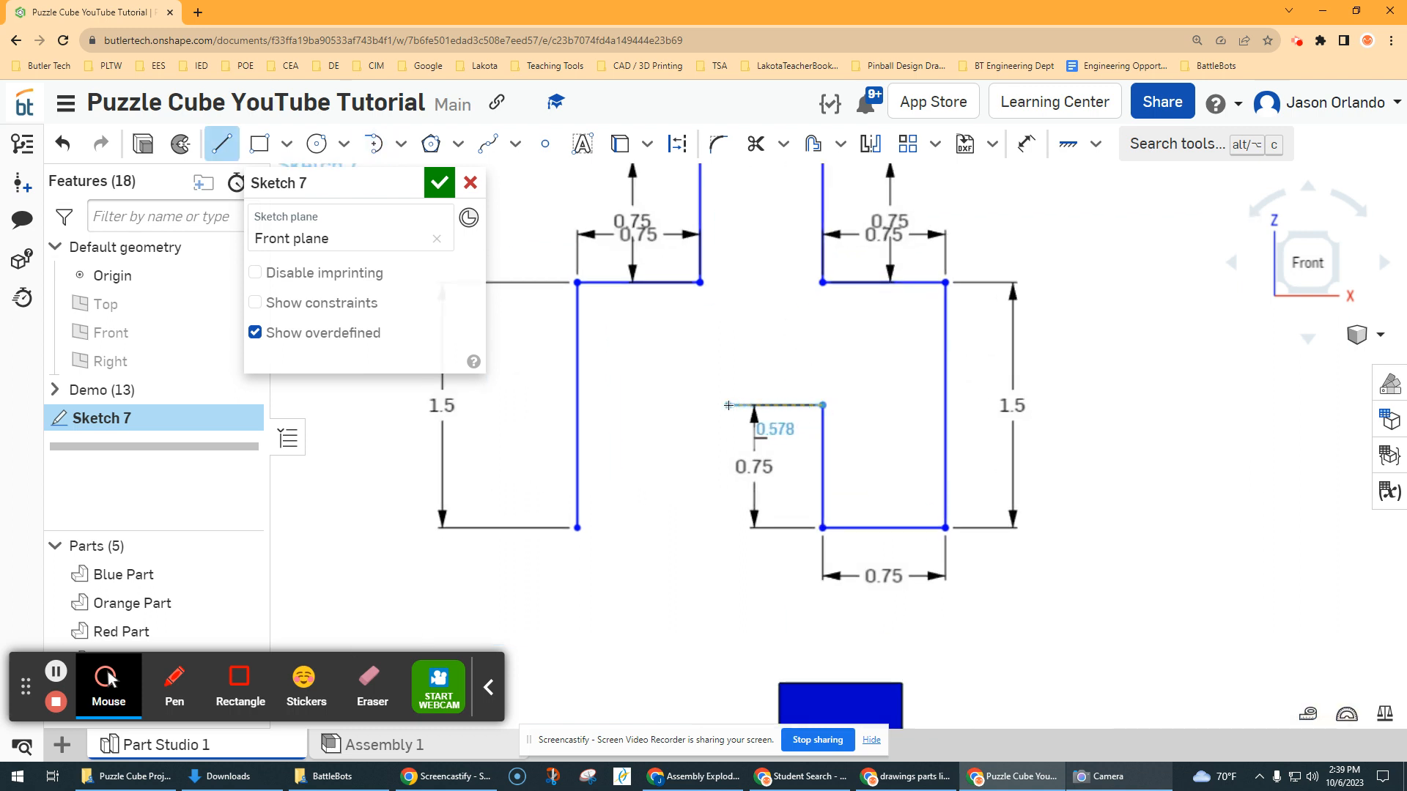
click(729, 406)
text(0.75)
key(Return)
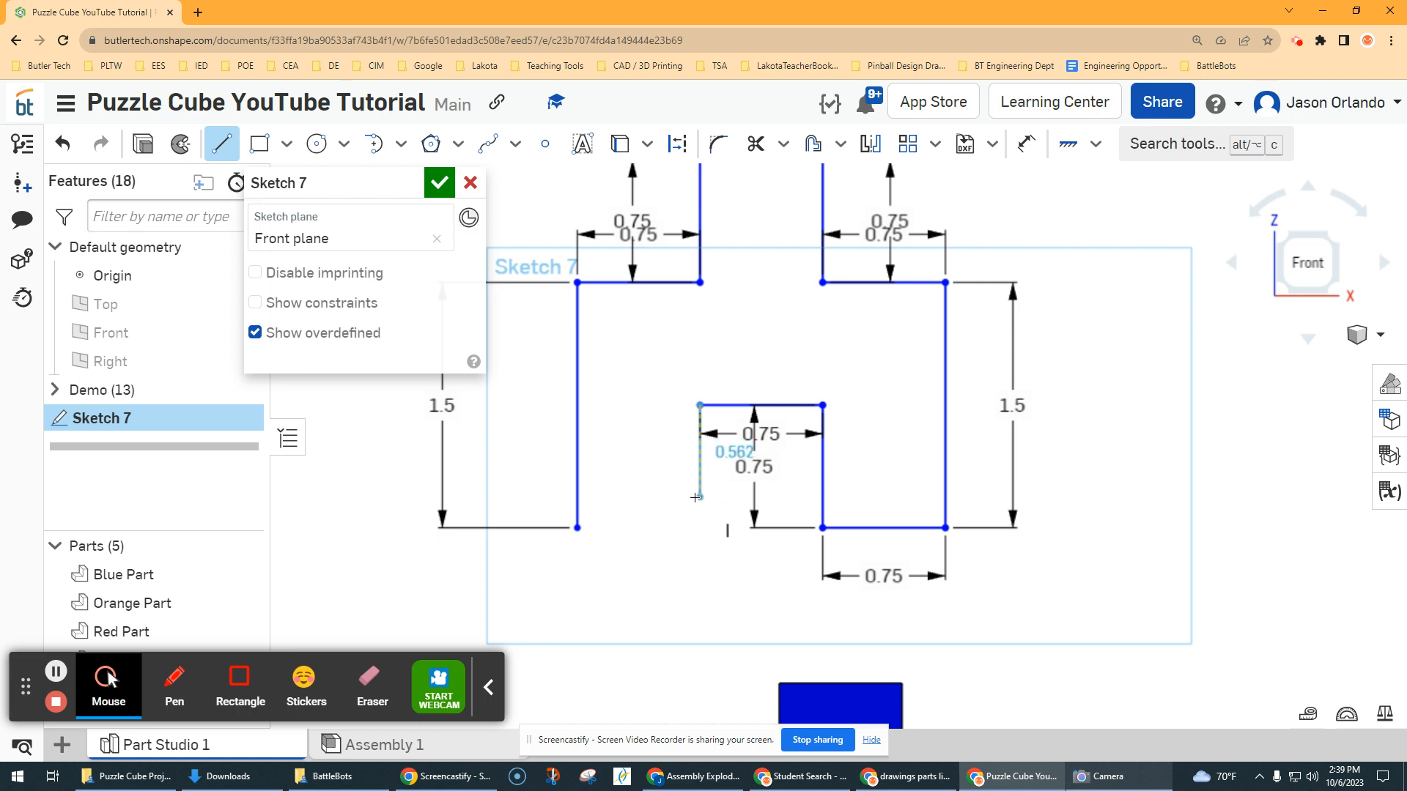
Continue the notch with a 0.75 vertical line downward, and close the profile with a line to the left outer edge's lower end
click(699, 485)
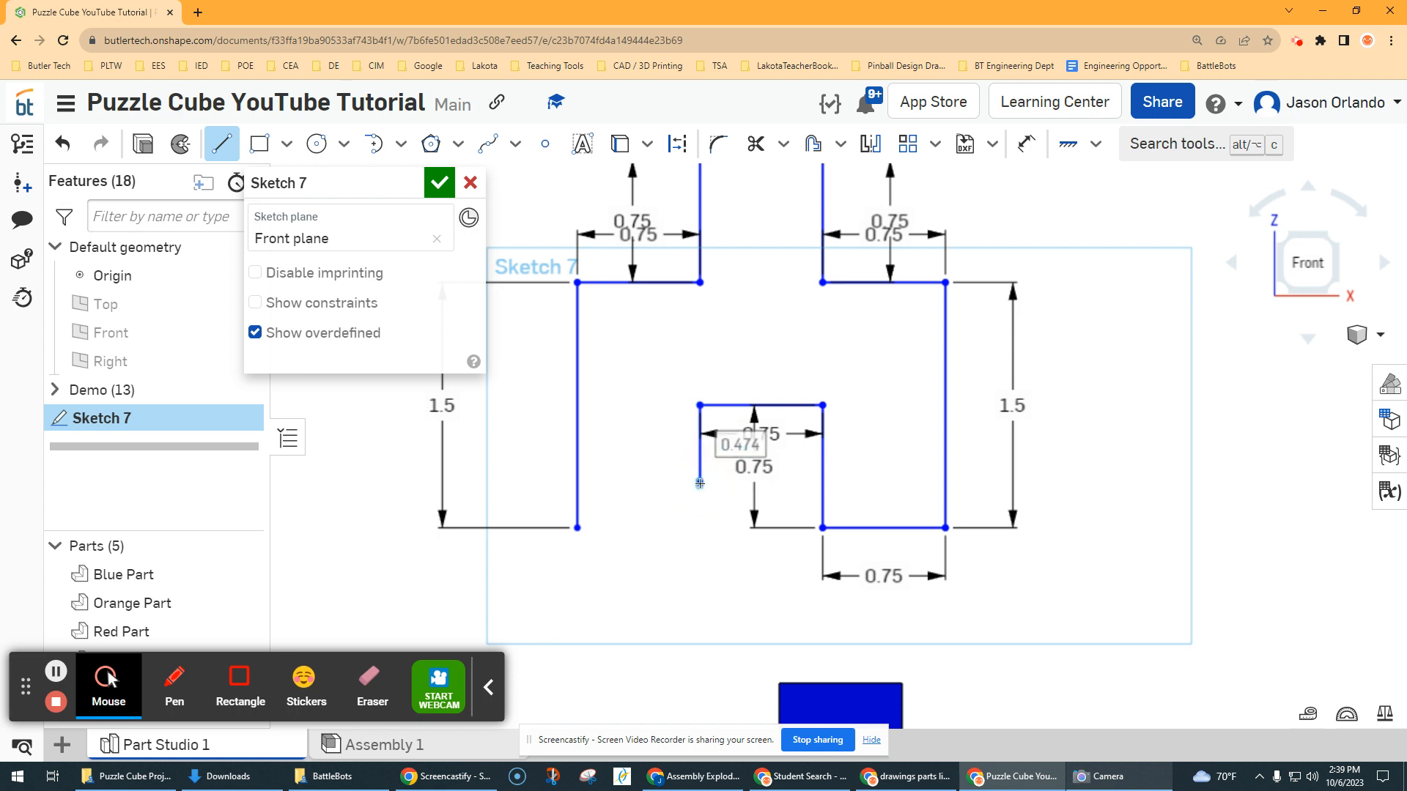
text(0.75)
key(Return)
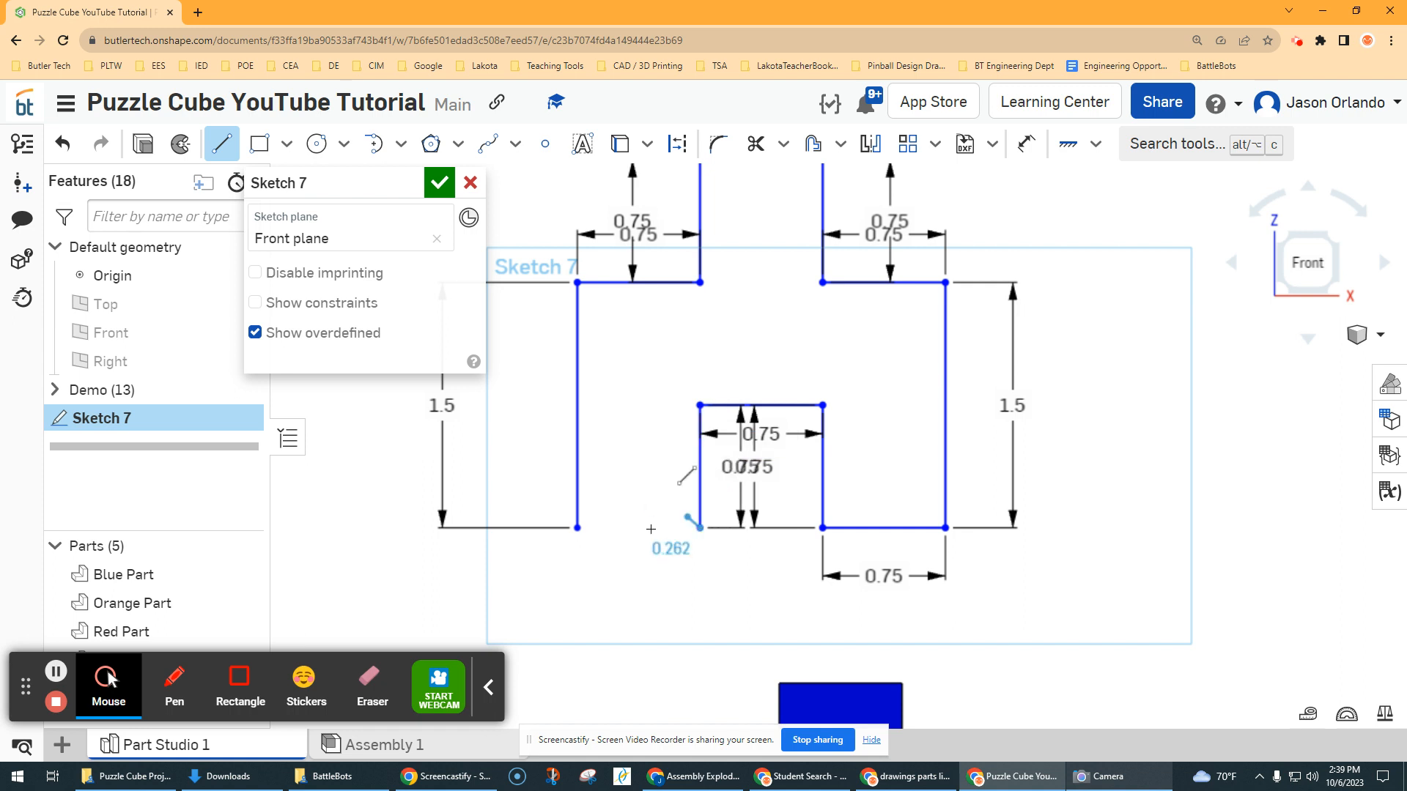
click(577, 527)
scroll(654, 447, up, 4)
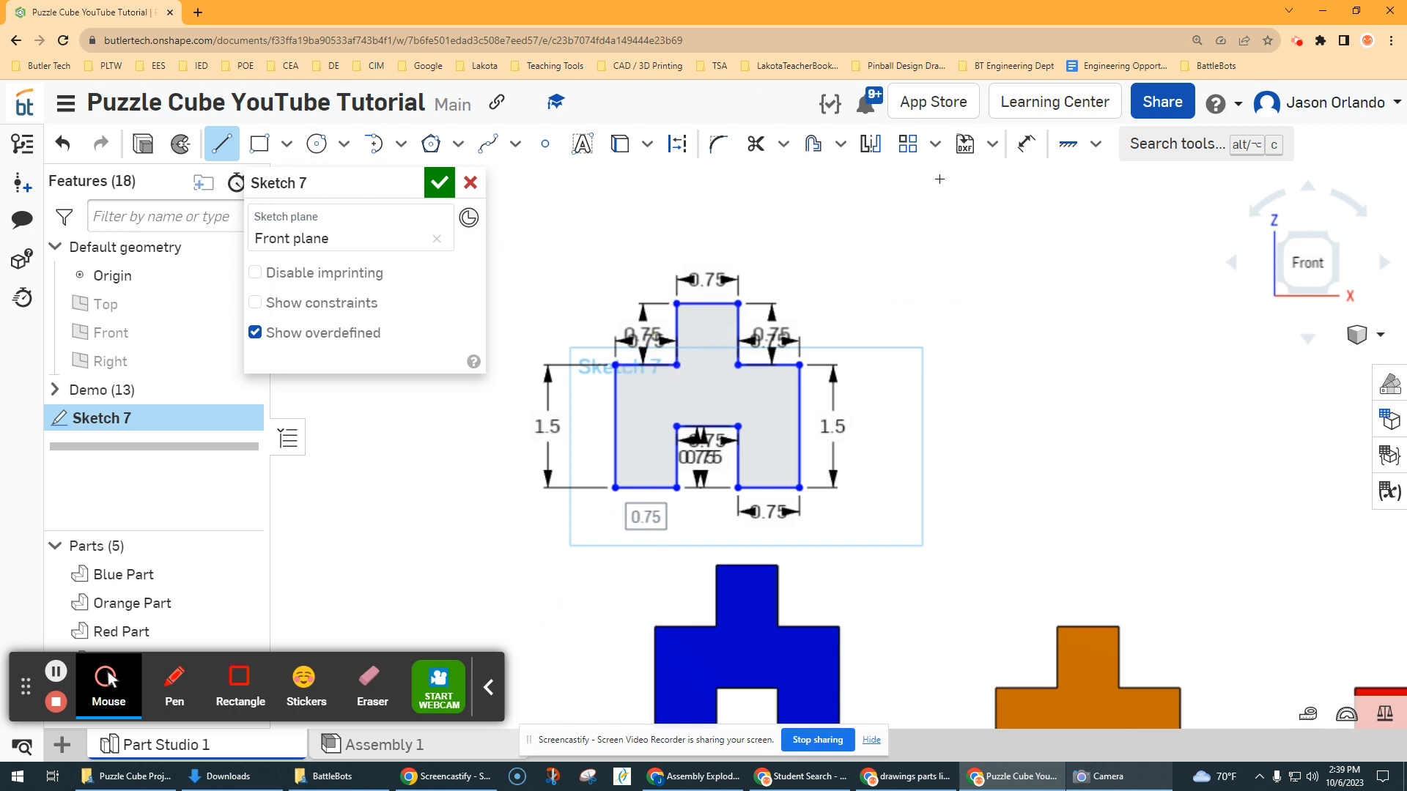
click(221, 143)
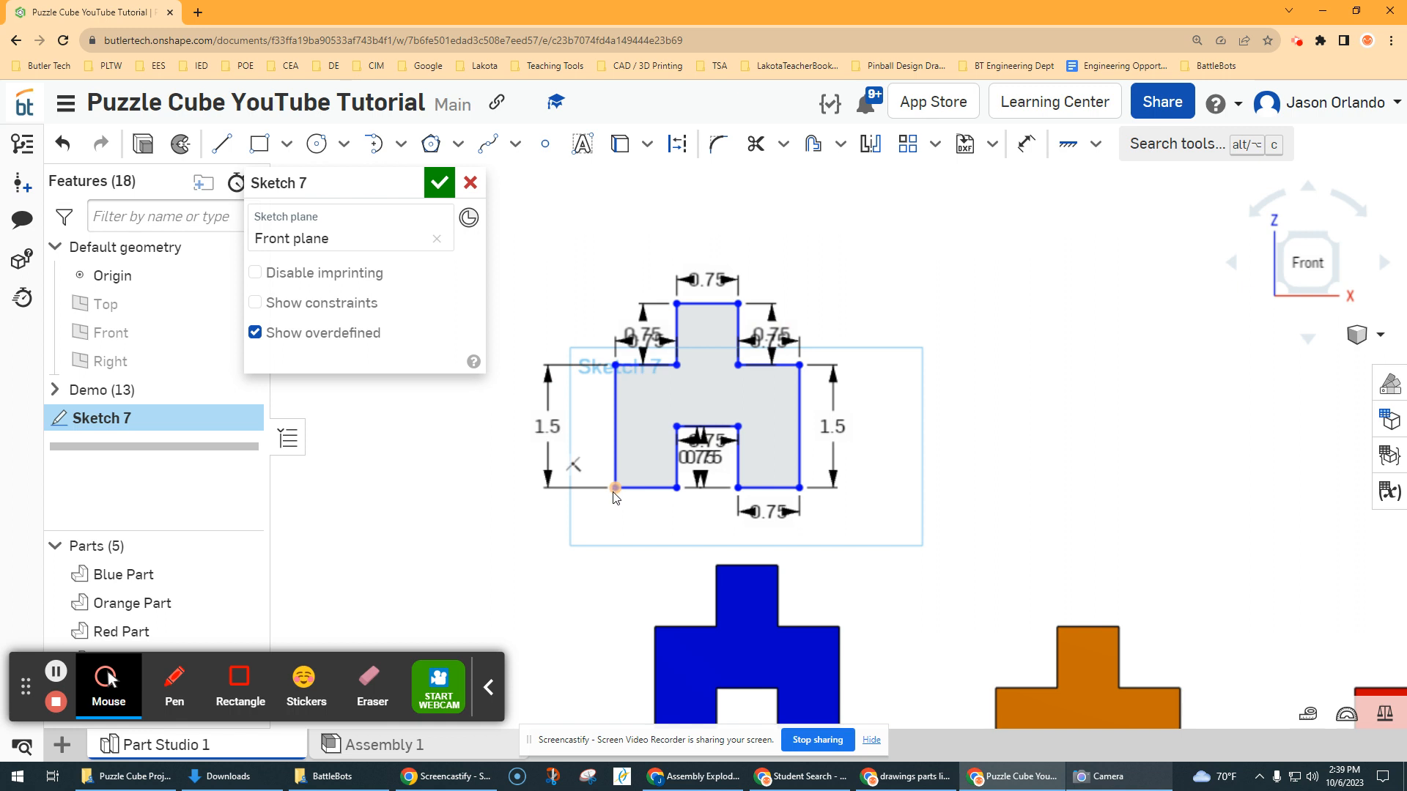
Lock the profile onto the sketch plane by applying a Fix constraint to its lower-left corner point
mouse_move(614, 488)
mouse_down()
mouse_move(605, 478)
mouse_move(609, 491)
mouse_move(624, 482)
mouse_move(620, 497)
mouse_move(632, 489)
mouse_move(619, 499)
mouse_up()
click(1095, 145)
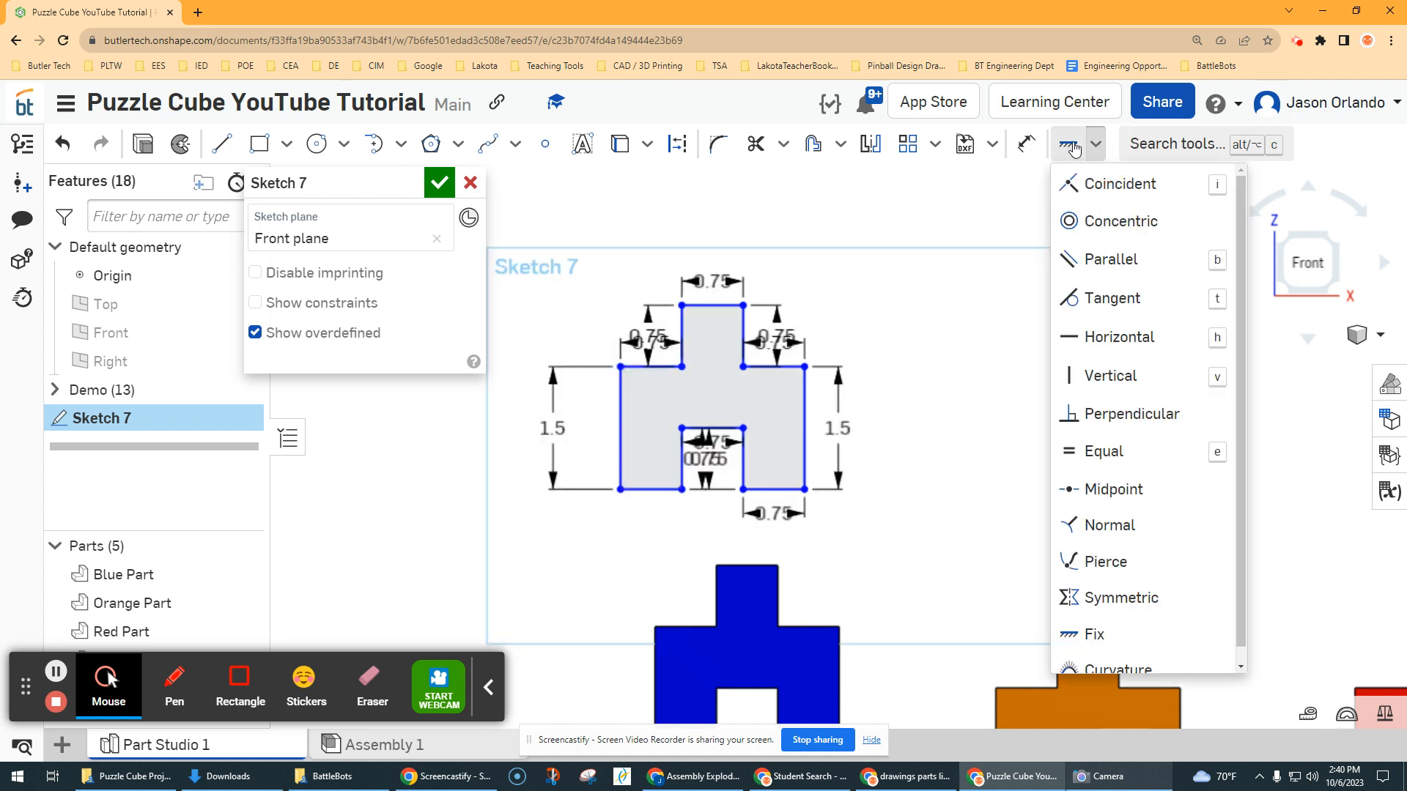
click(1098, 147)
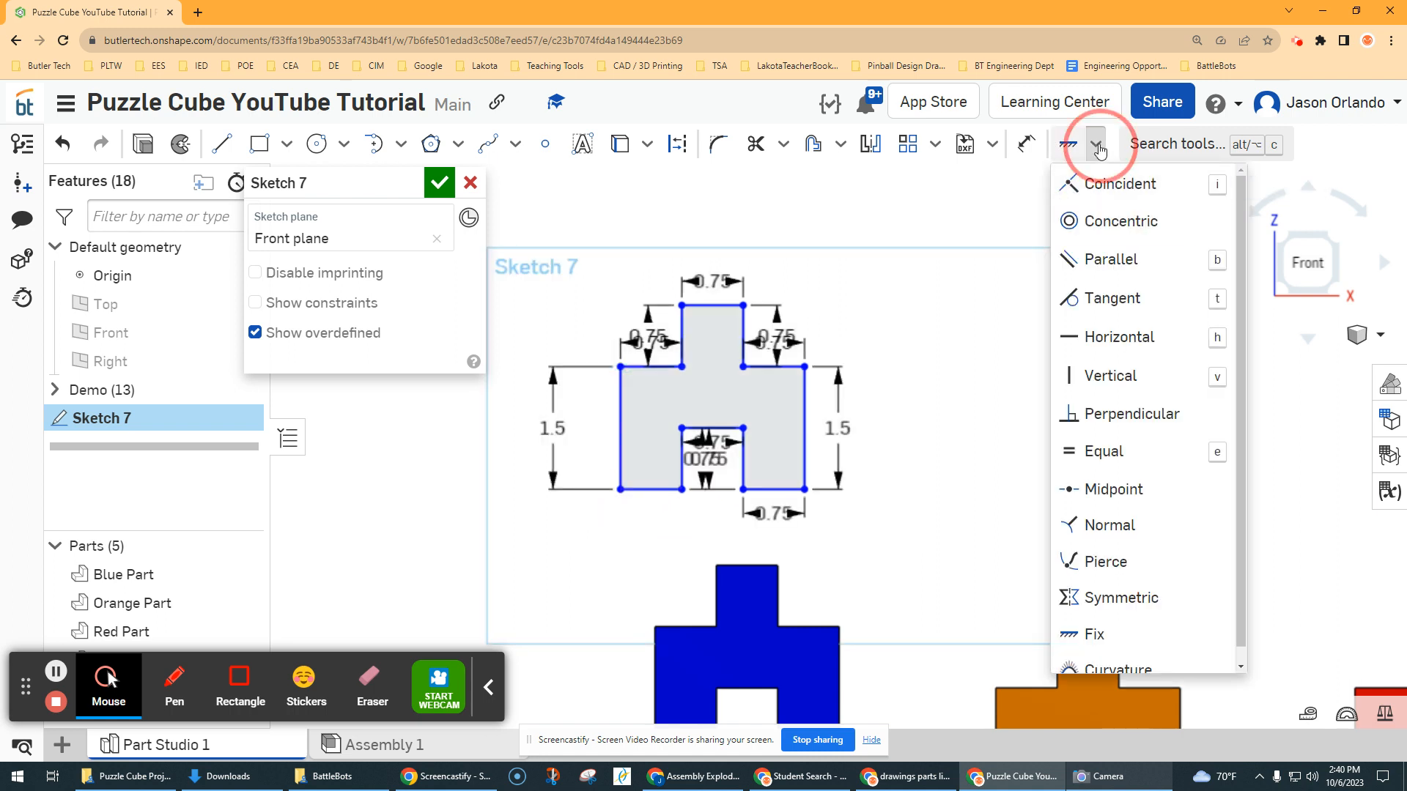
click(1097, 147)
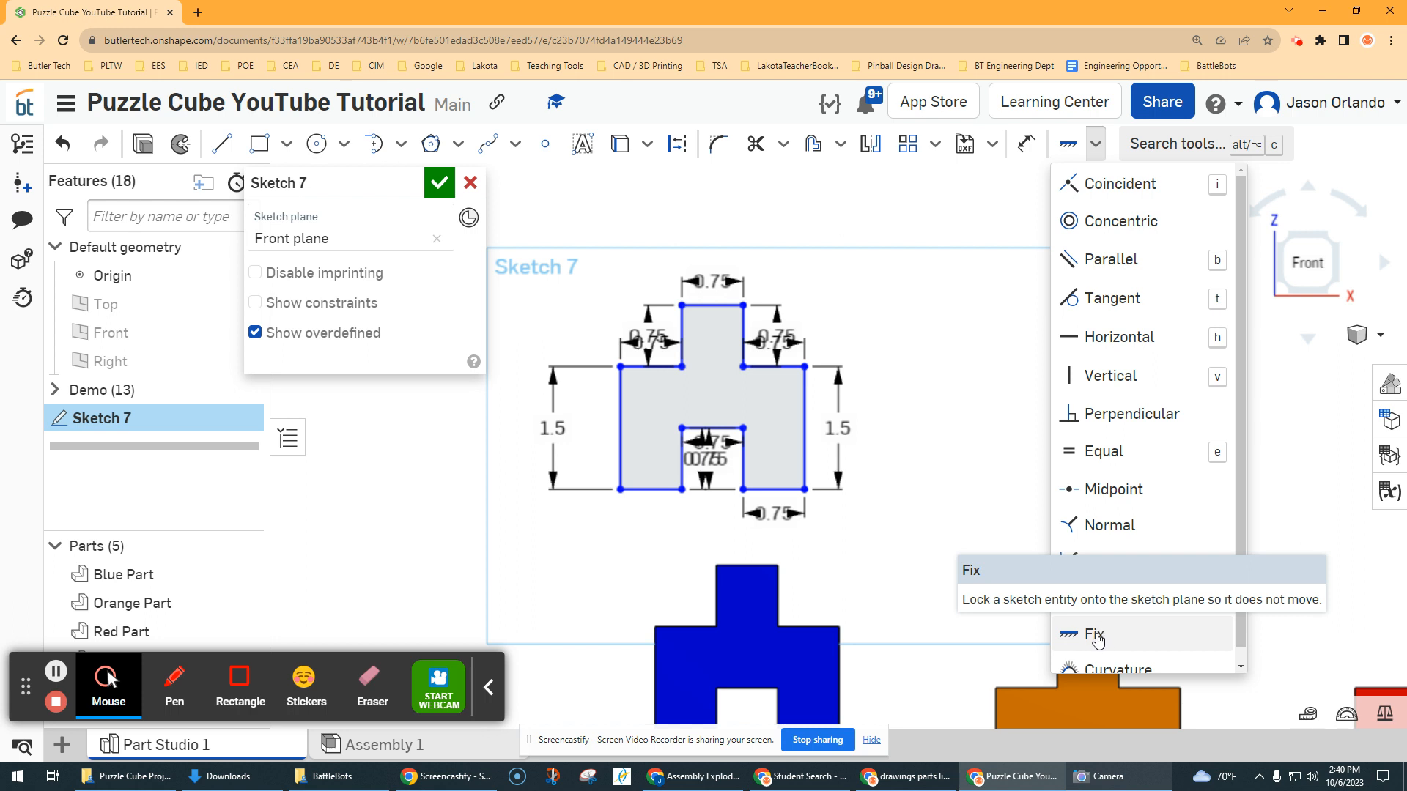
click(1171, 145)
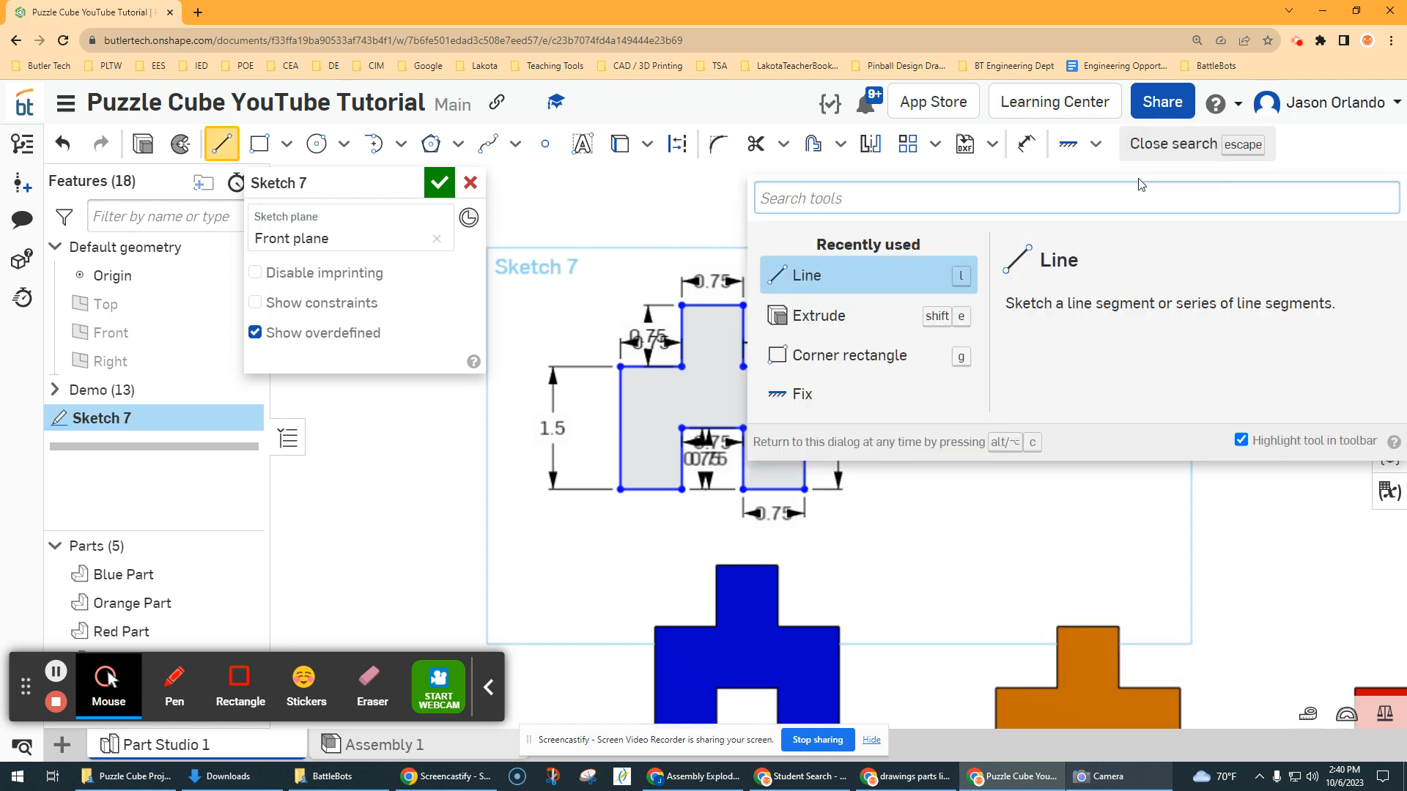
text(fix)
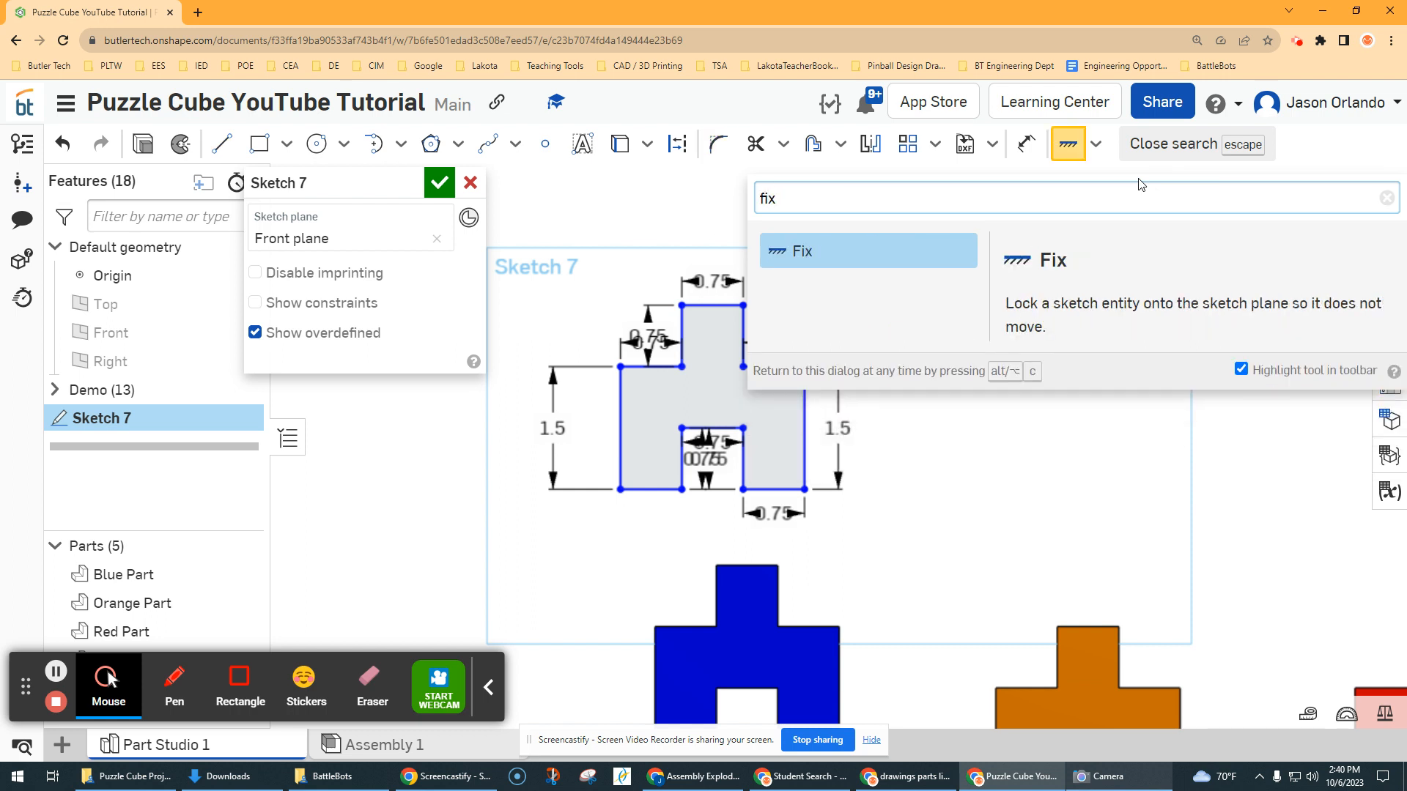
click(1386, 198)
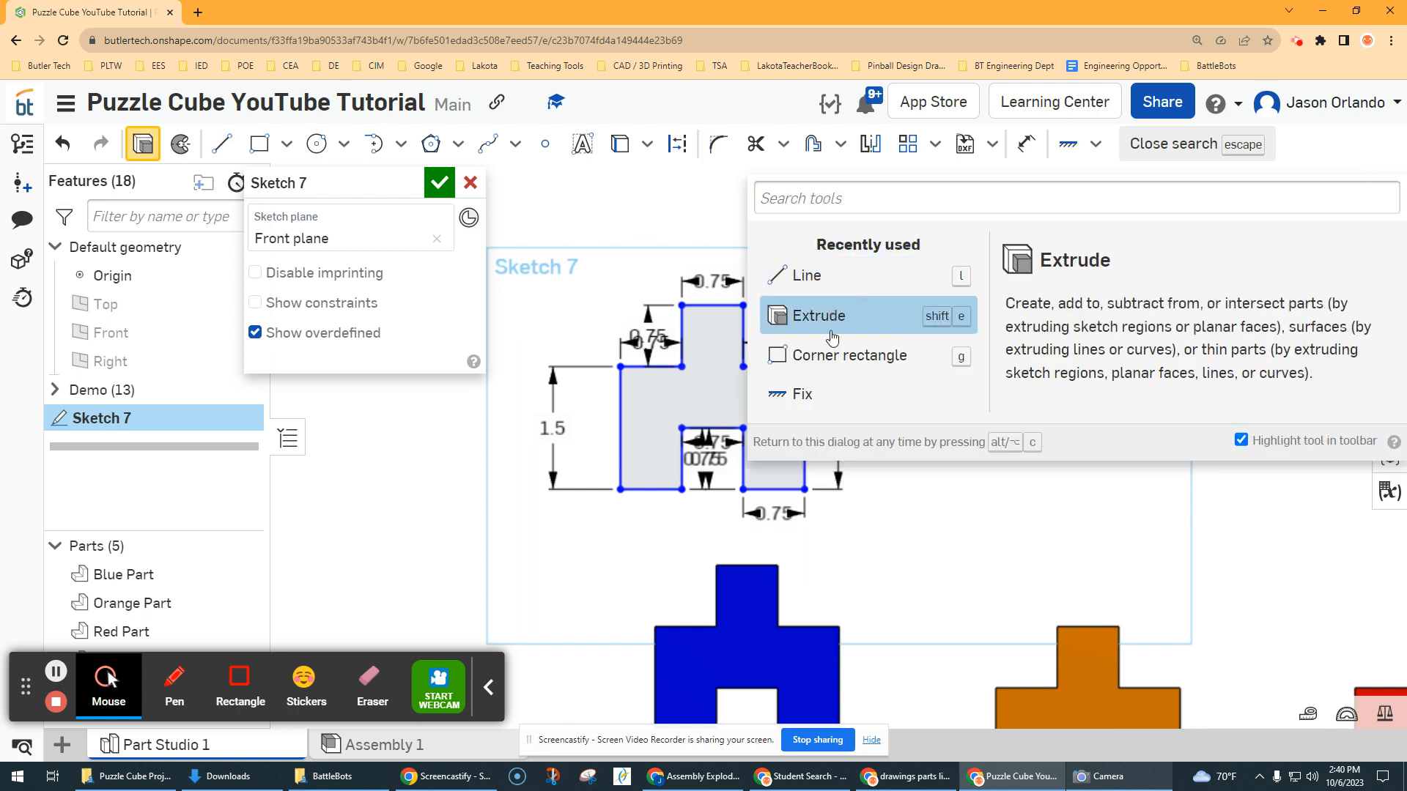
click(839, 395)
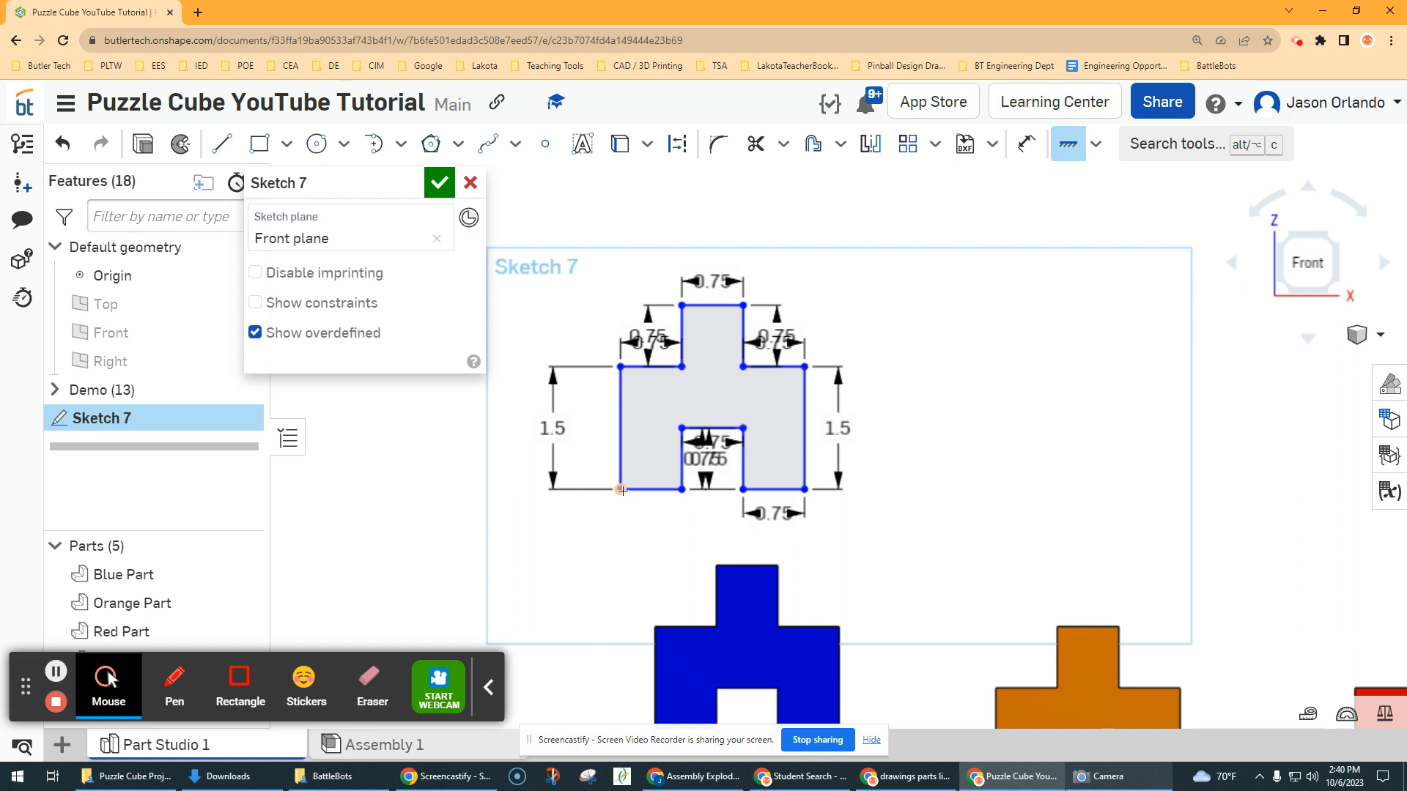
click(621, 489)
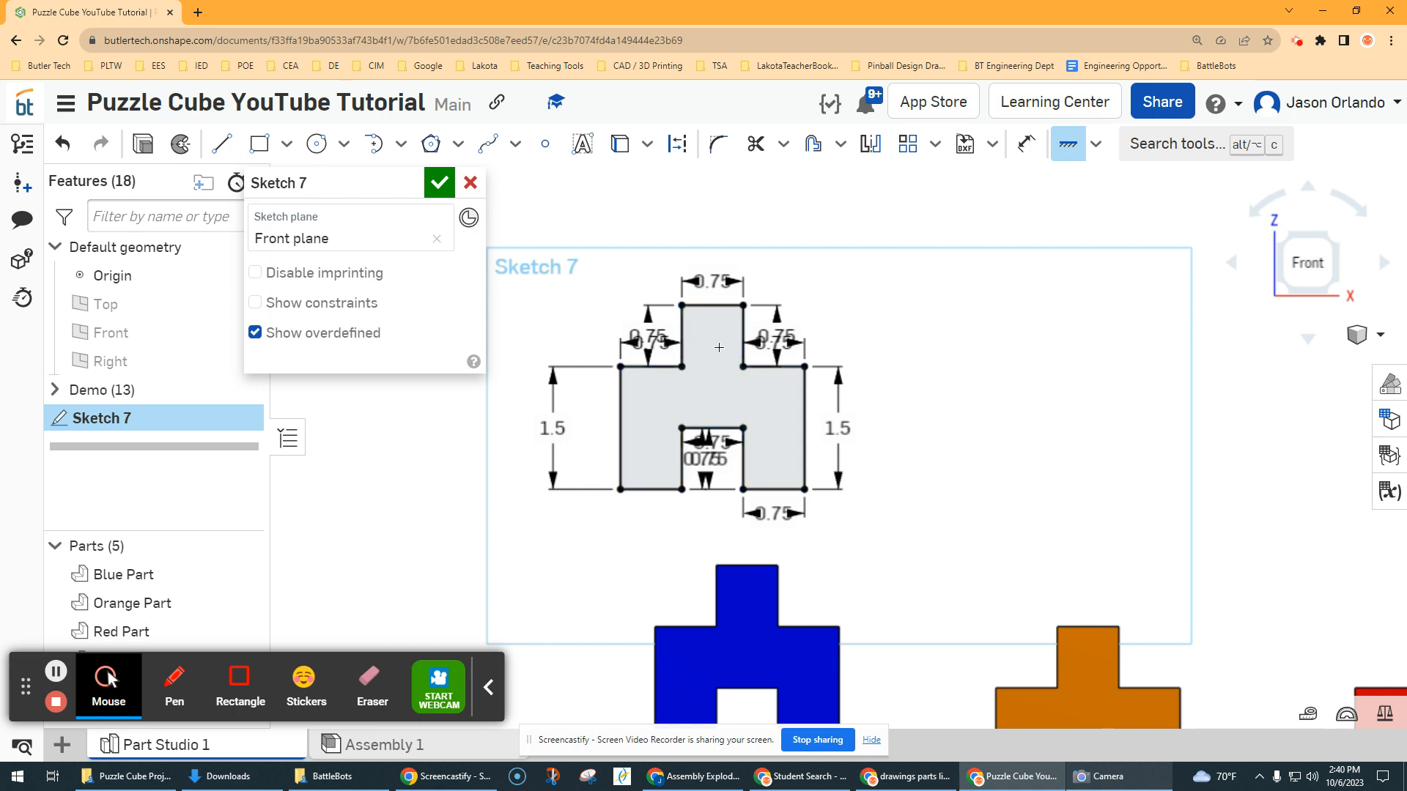
click(1068, 144)
Move the overlapping width and height dimensions beside the tab outward, so that each 0.75 label stands clear of the others
scroll(798, 326, up, 3)
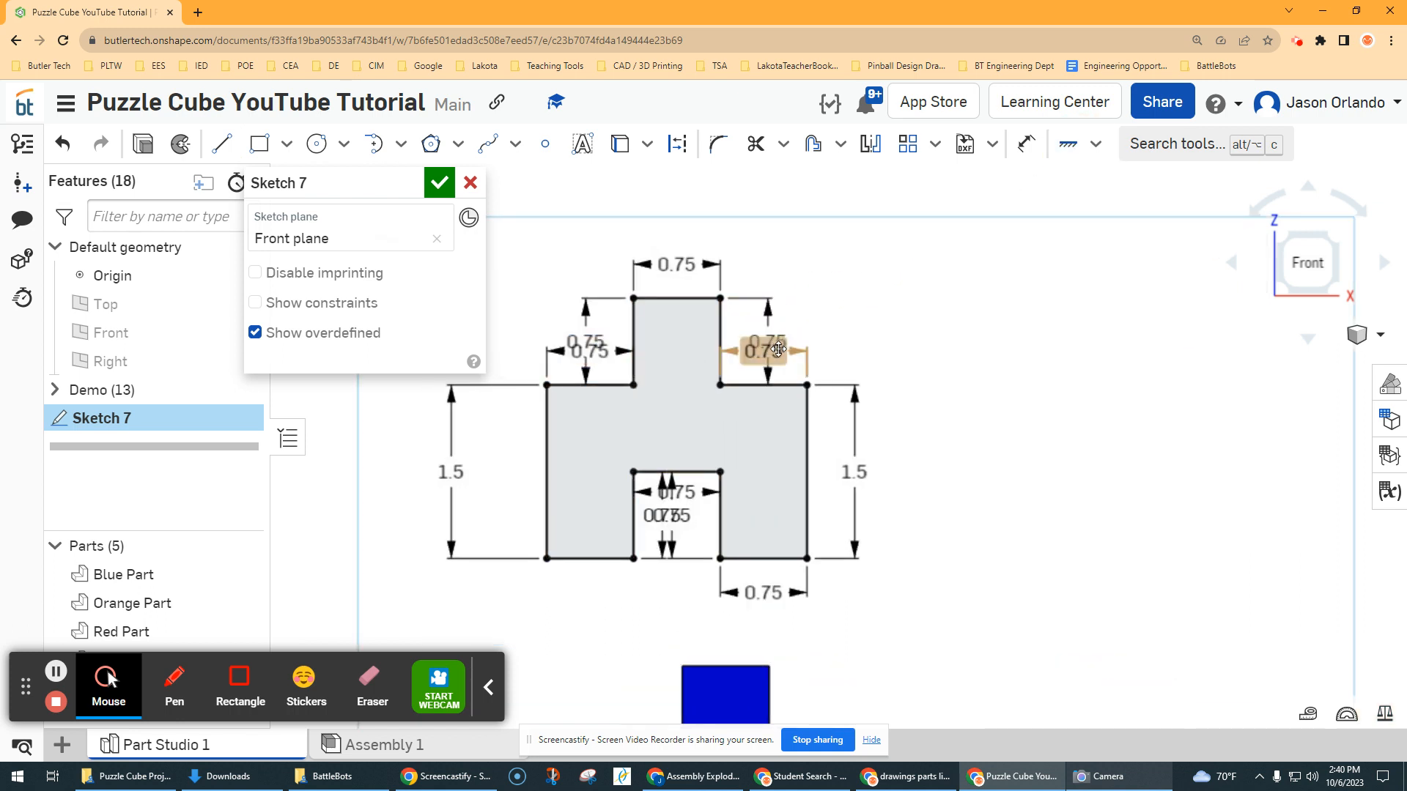
drag(782, 339, 776, 258)
drag(774, 343, 843, 342)
drag(586, 343, 598, 262)
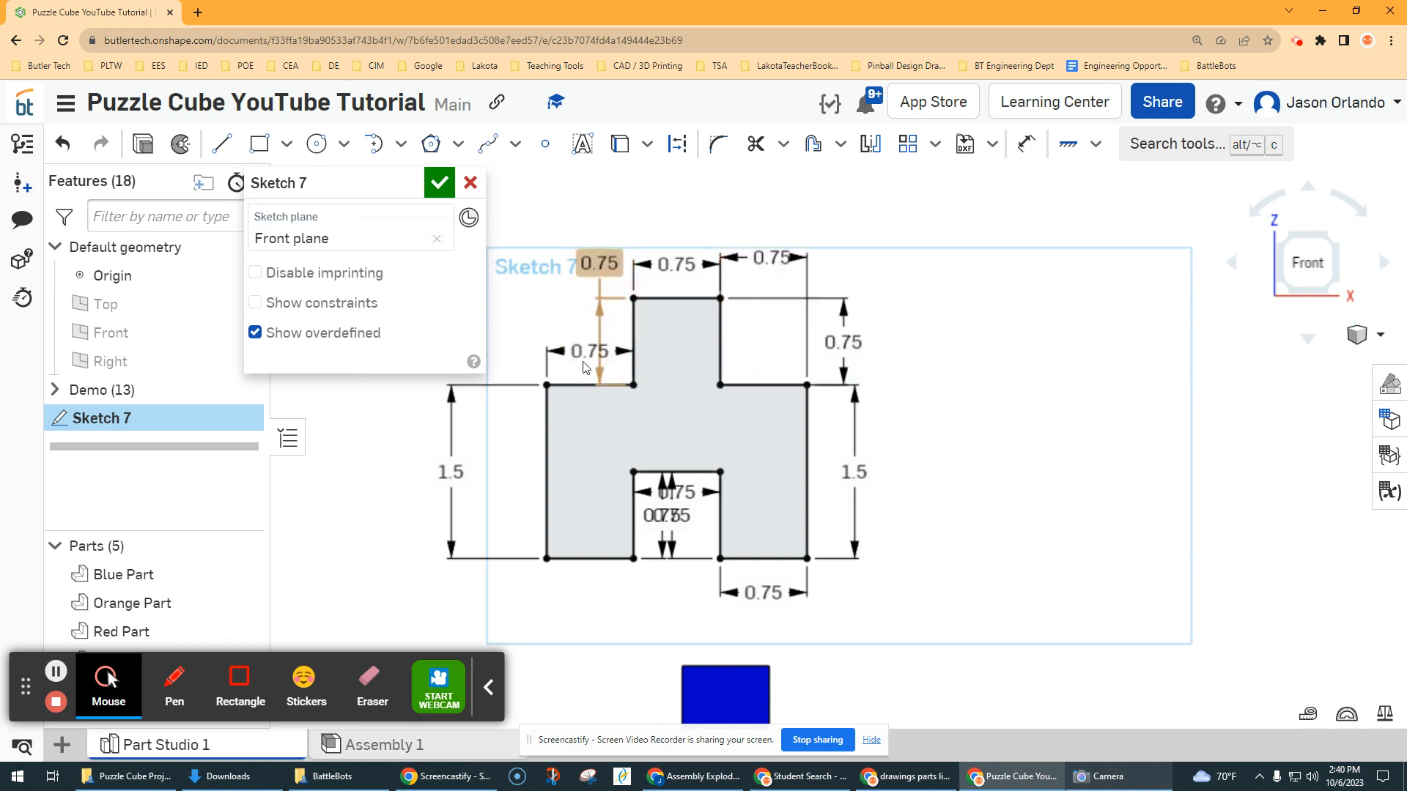
mouse_move(586, 350)
mouse_down()
mouse_move(584, 216)
mouse_move(575, 336)
mouse_move(508, 332)
mouse_up()
drag(585, 215, 595, 264)
Separate the notch's two overlapping height dimensions, place its width dimension just above the notch, and finish the sketch
drag(679, 513, 748, 515)
click(662, 514)
drag(662, 513, 600, 512)
mouse_move(767, 516)
mouse_down()
mouse_move(688, 505)
mouse_move(679, 449)
mouse_up()
scroll(693, 508, down, 1)
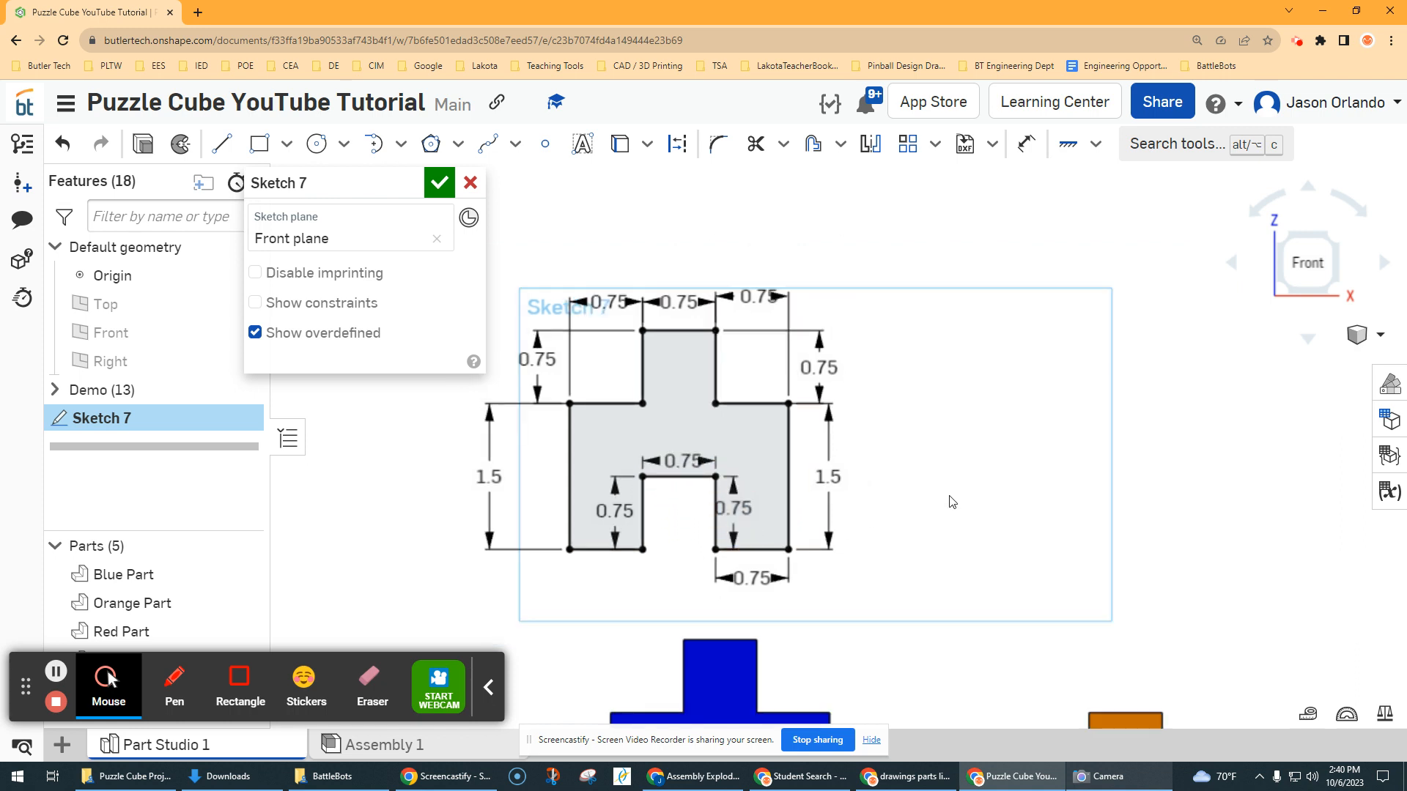
middle_drag(894, 502, 969, 503)
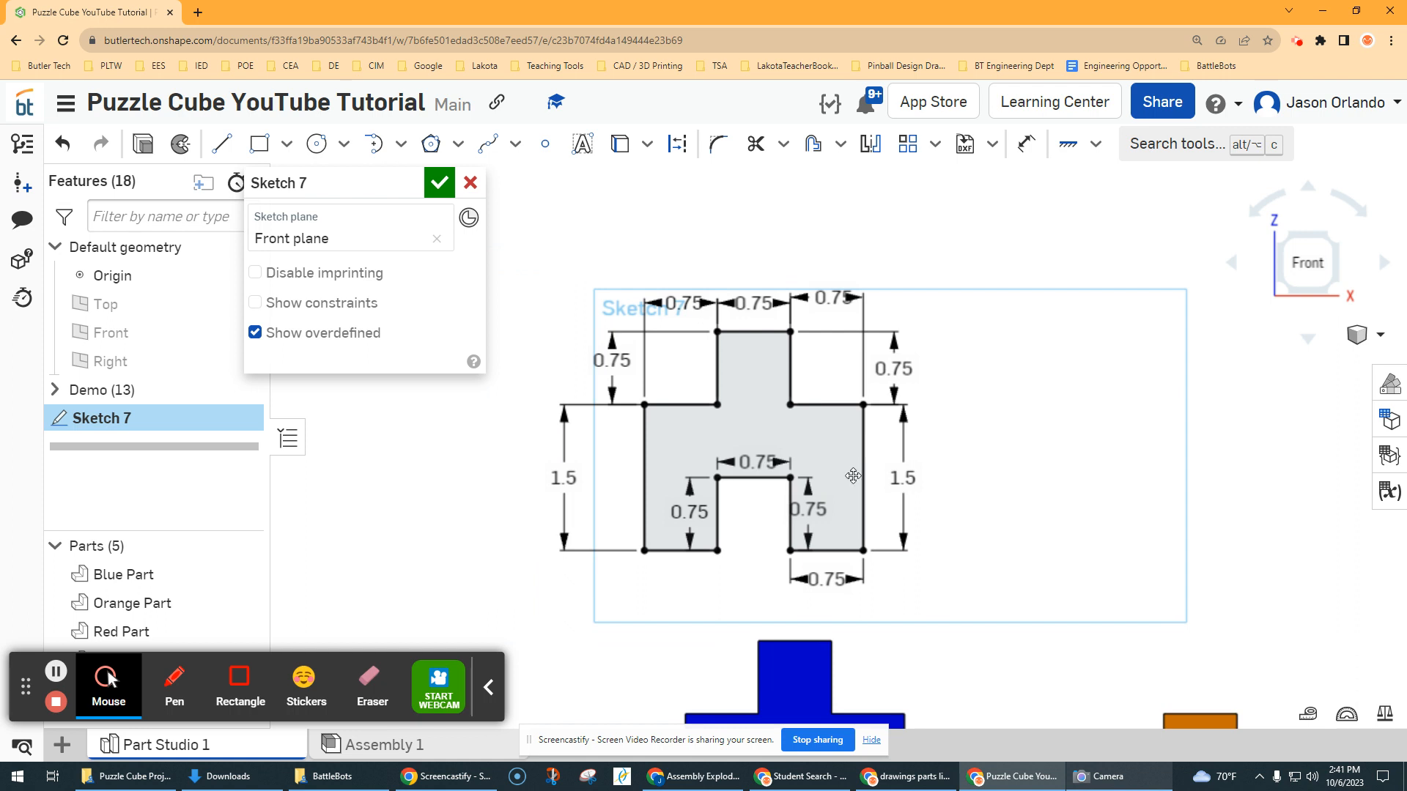
scroll(683, 403, down, 1)
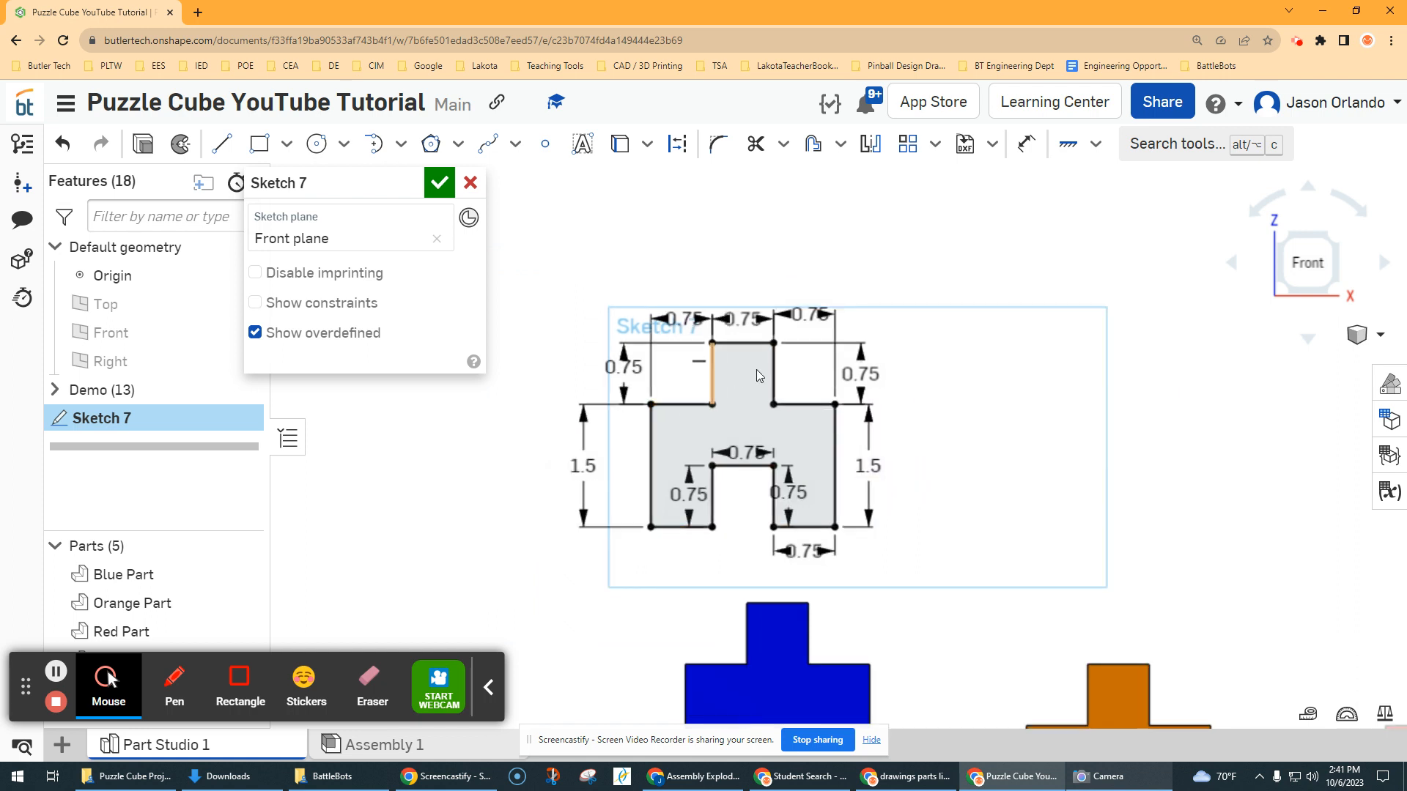
click(443, 189)
Extrude the closed profile as a new solid with a blind depth of 0.75 in
right_drag(850, 223, 824, 252)
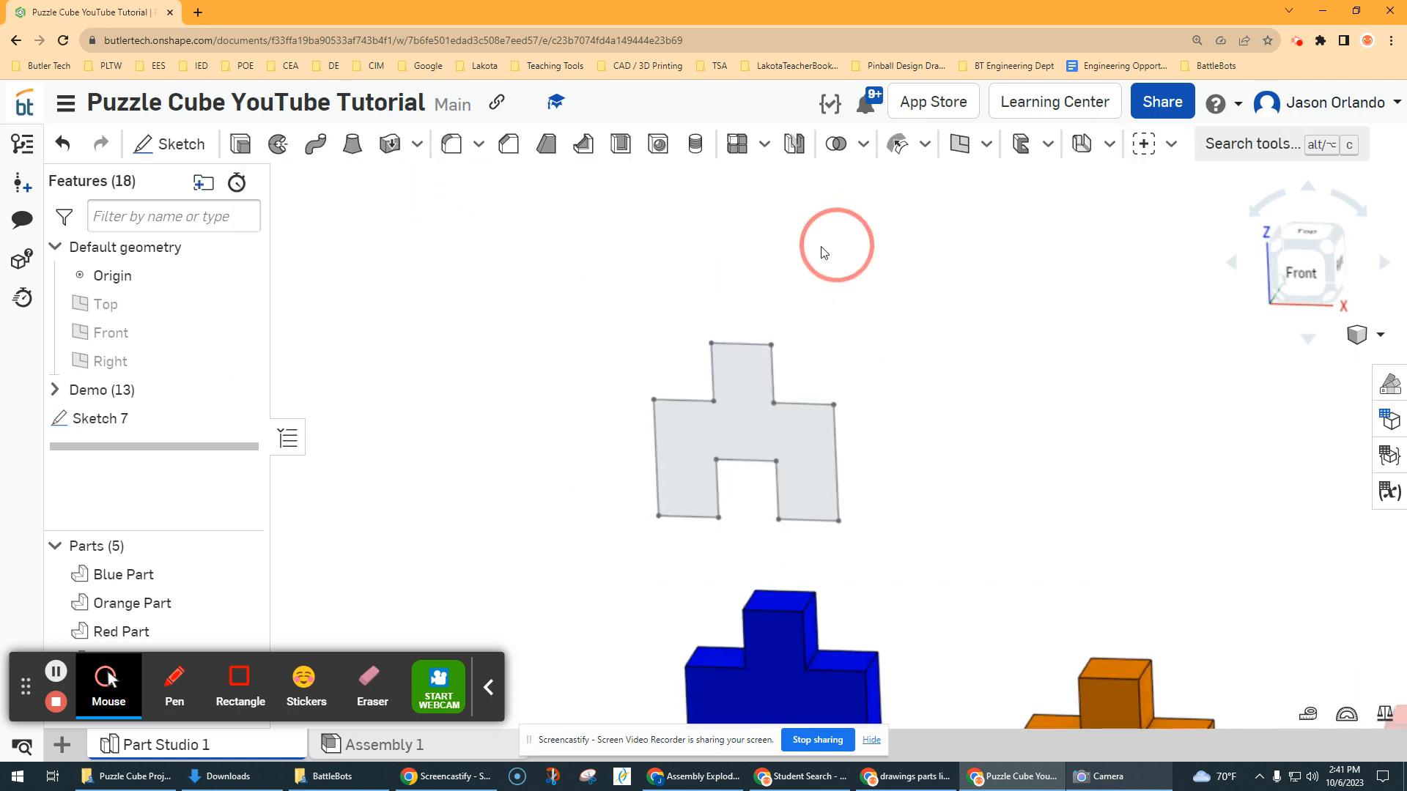
mouse_move(808, 300)
right_down()
mouse_move(801, 286)
mouse_move(798, 301)
right_up()
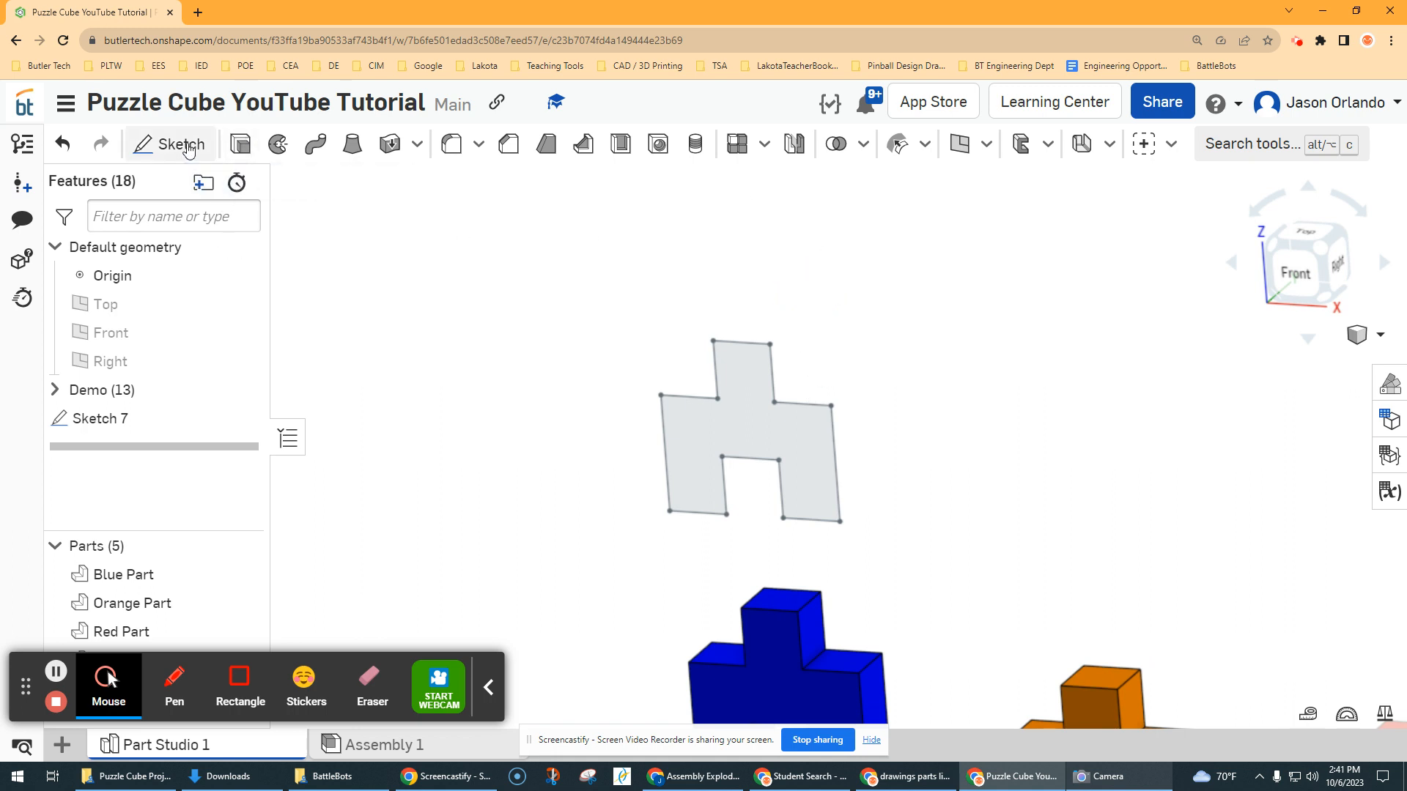
click(244, 148)
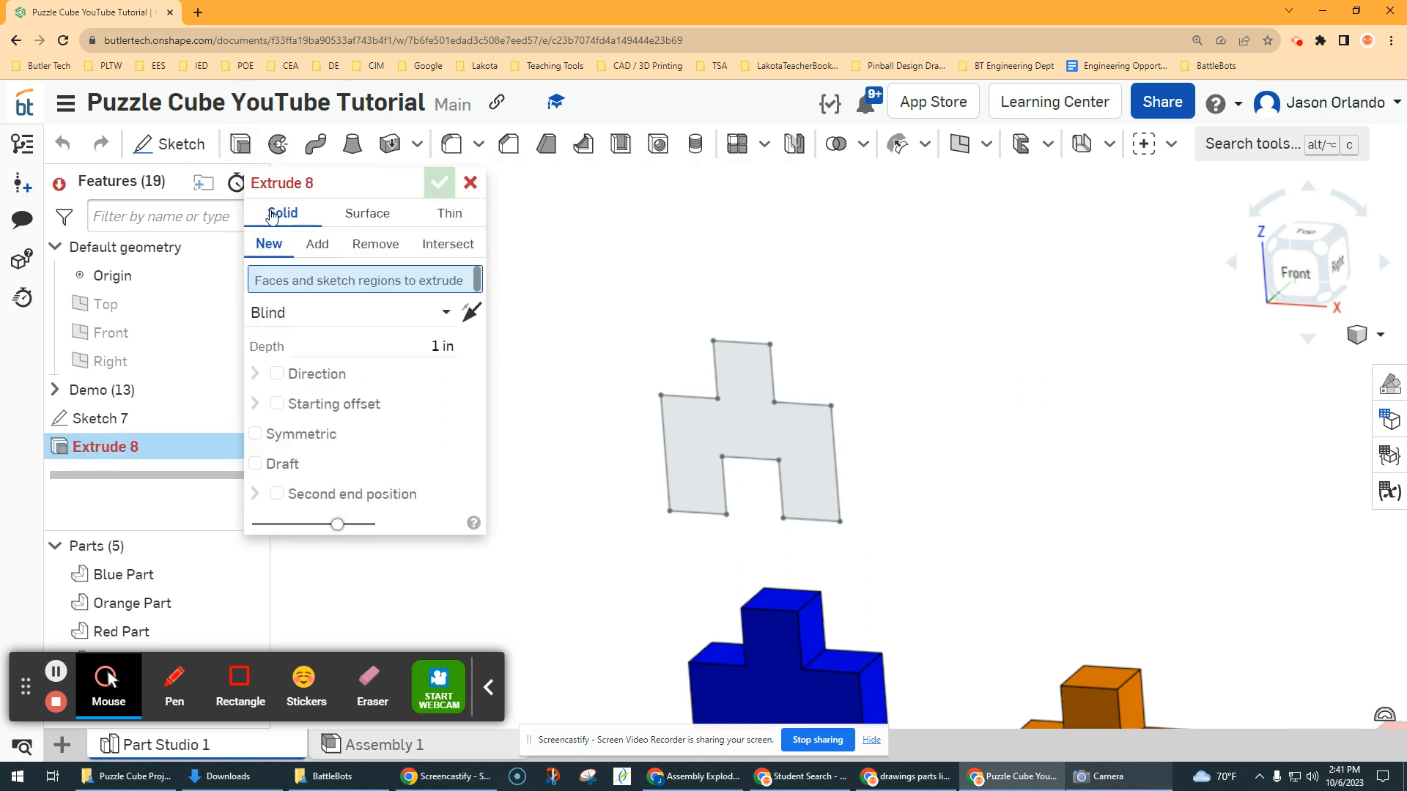
click(274, 217)
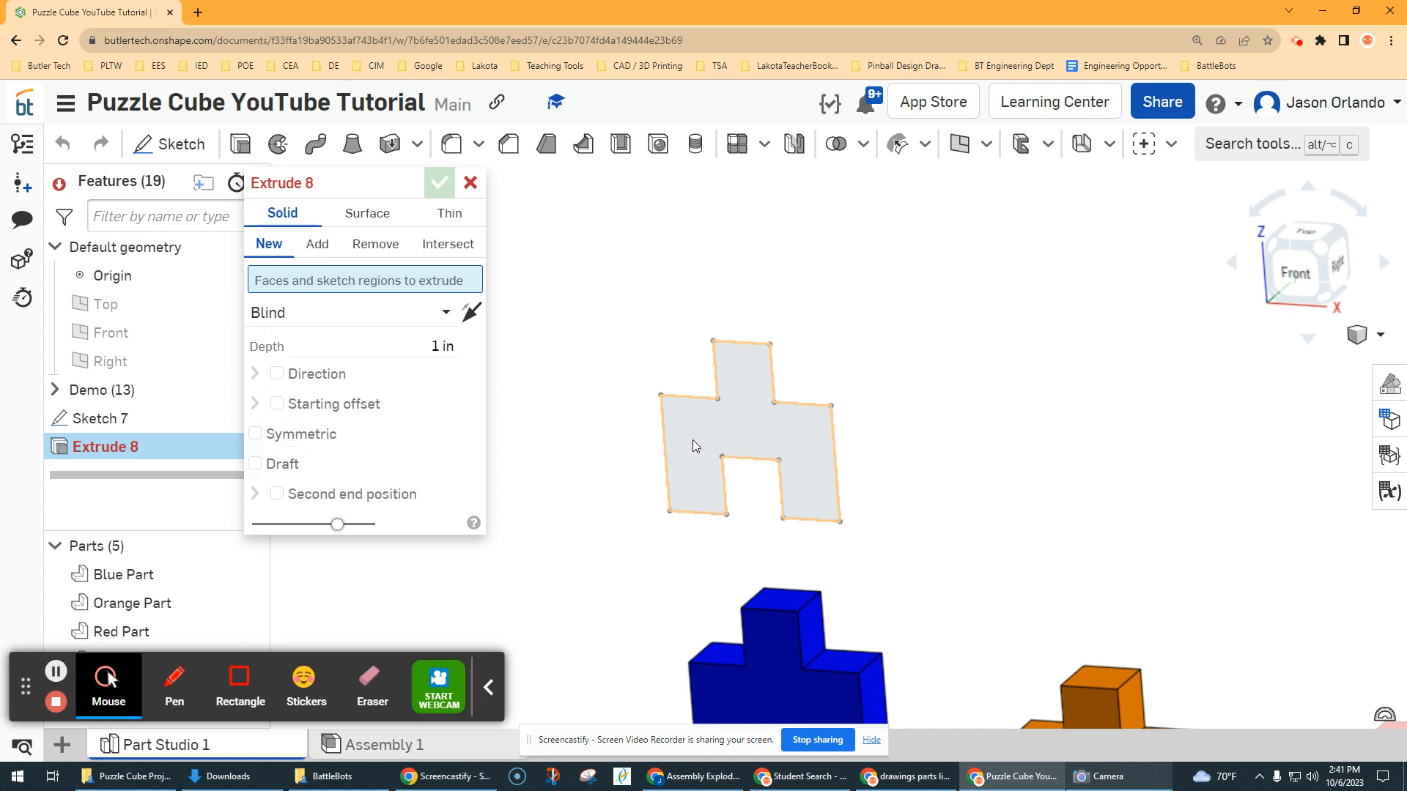
click(714, 433)
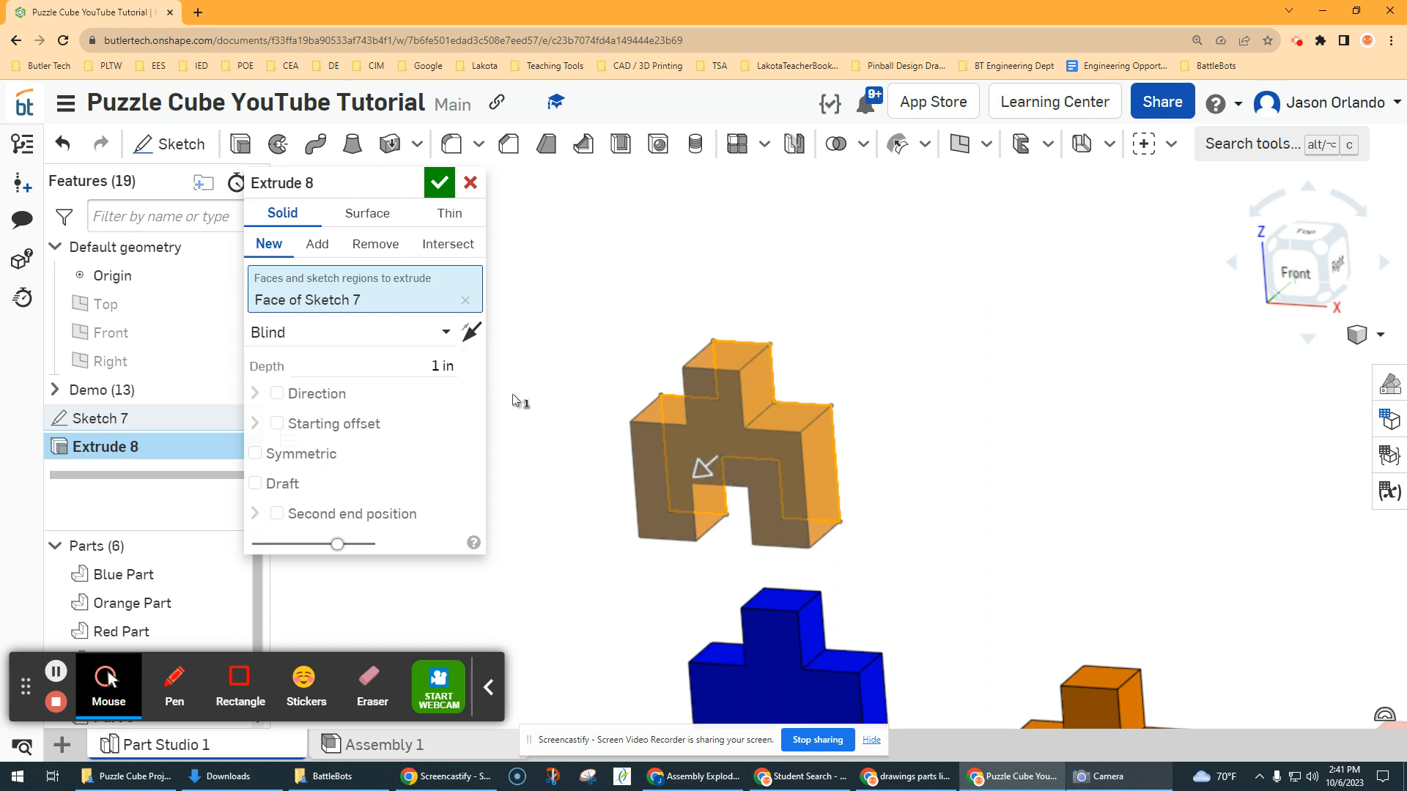
click(408, 361)
key(BackSpace)
text(.75)
key(Return)
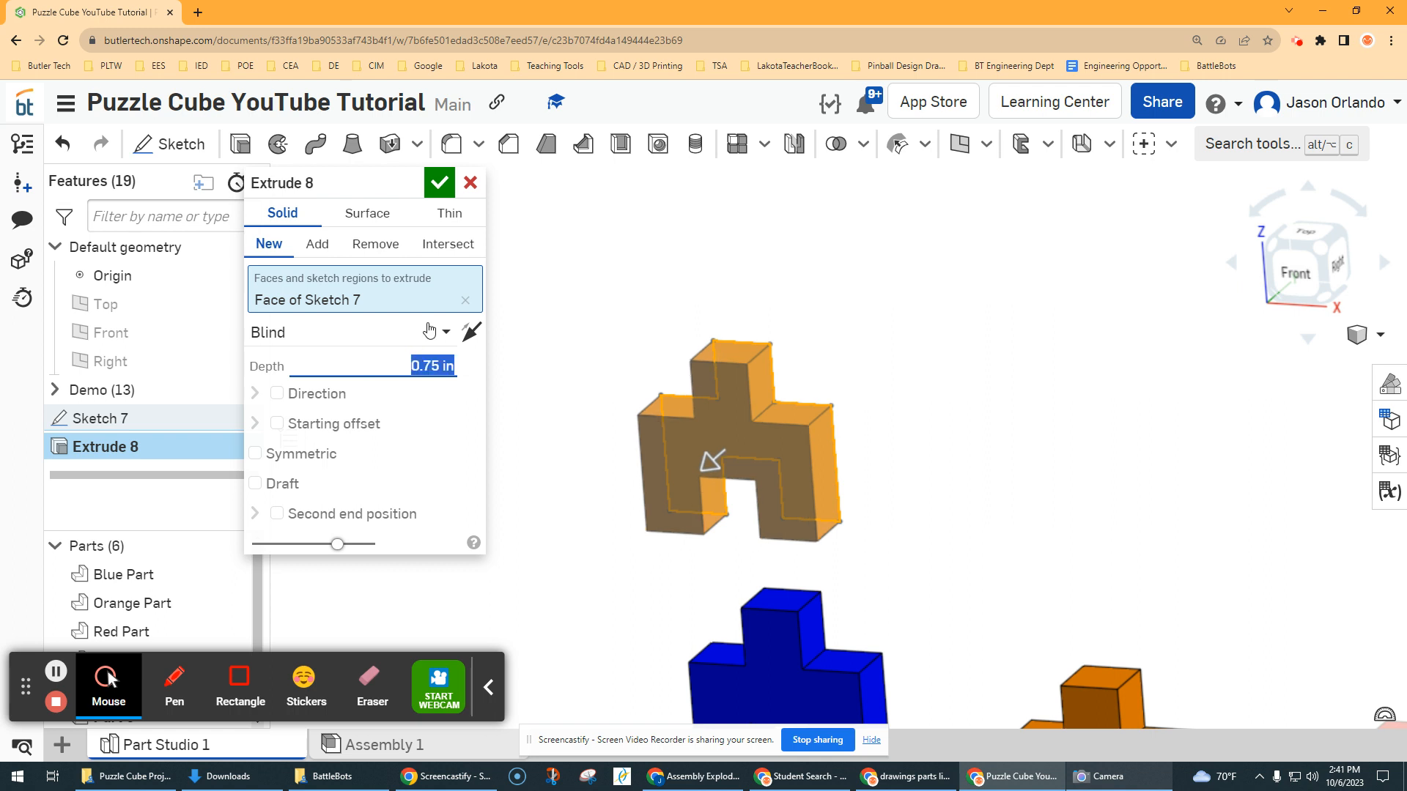
click(447, 188)
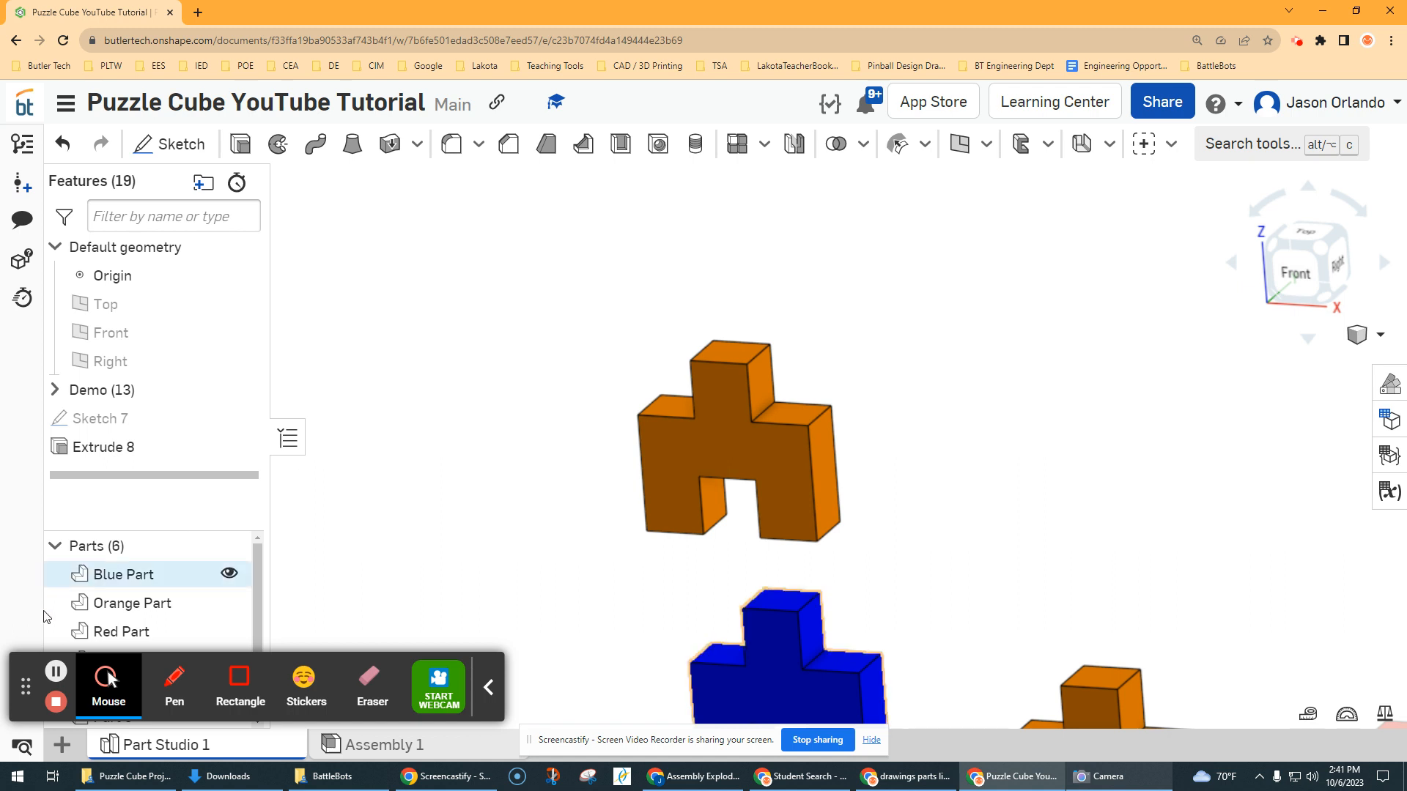
Rename the newly extruded Part 6 as Blue Part
drag(24, 681, 947, 663)
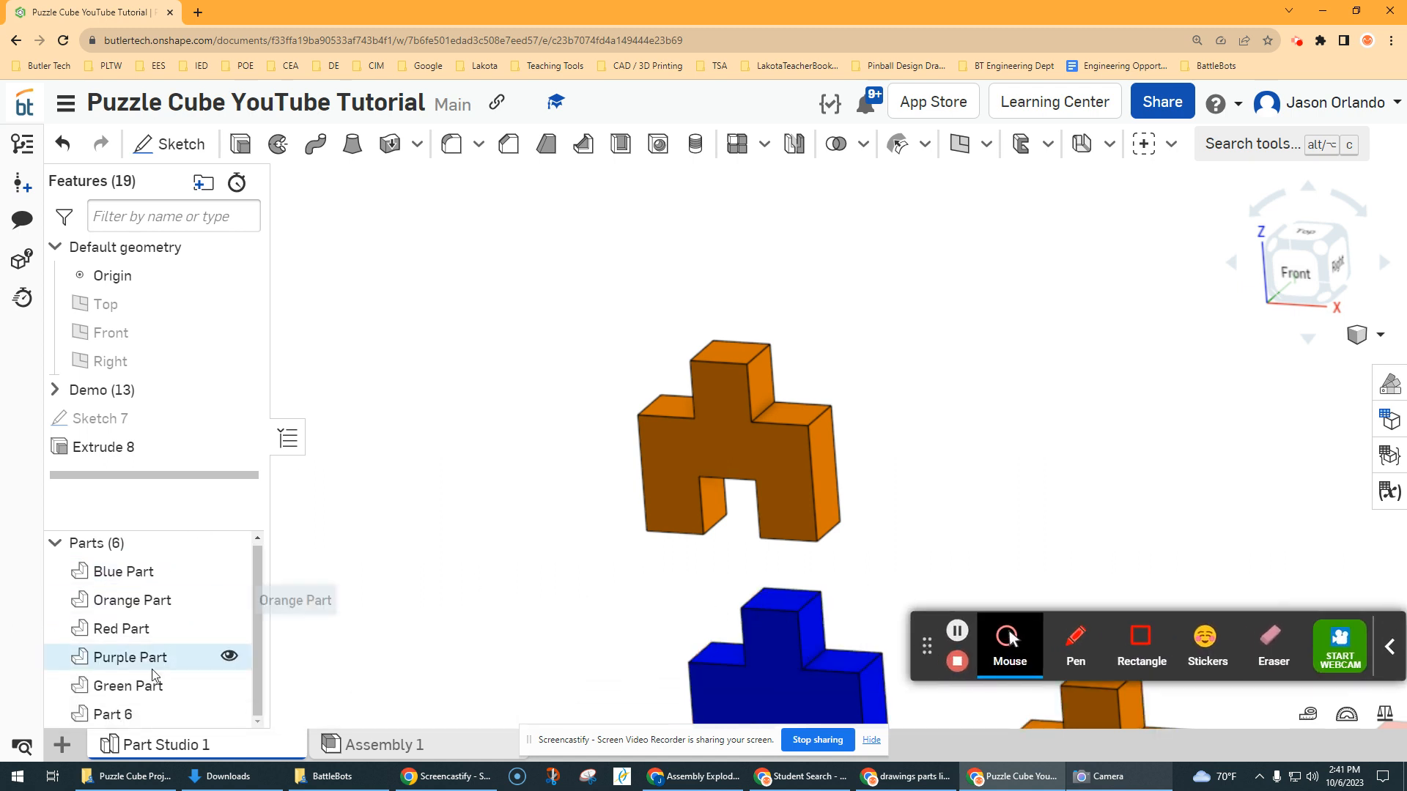
right_click(117, 720)
click(198, 286)
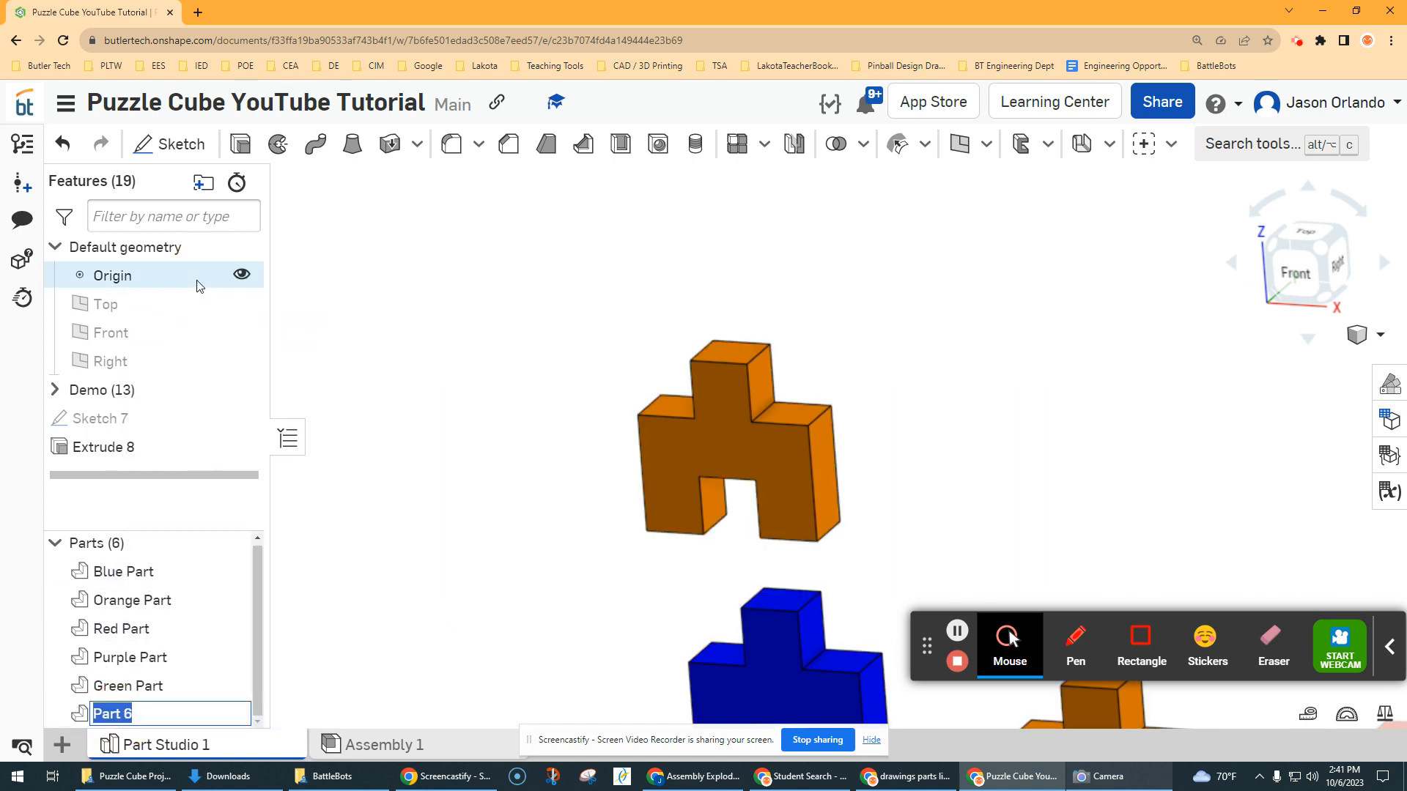
text(Blue)
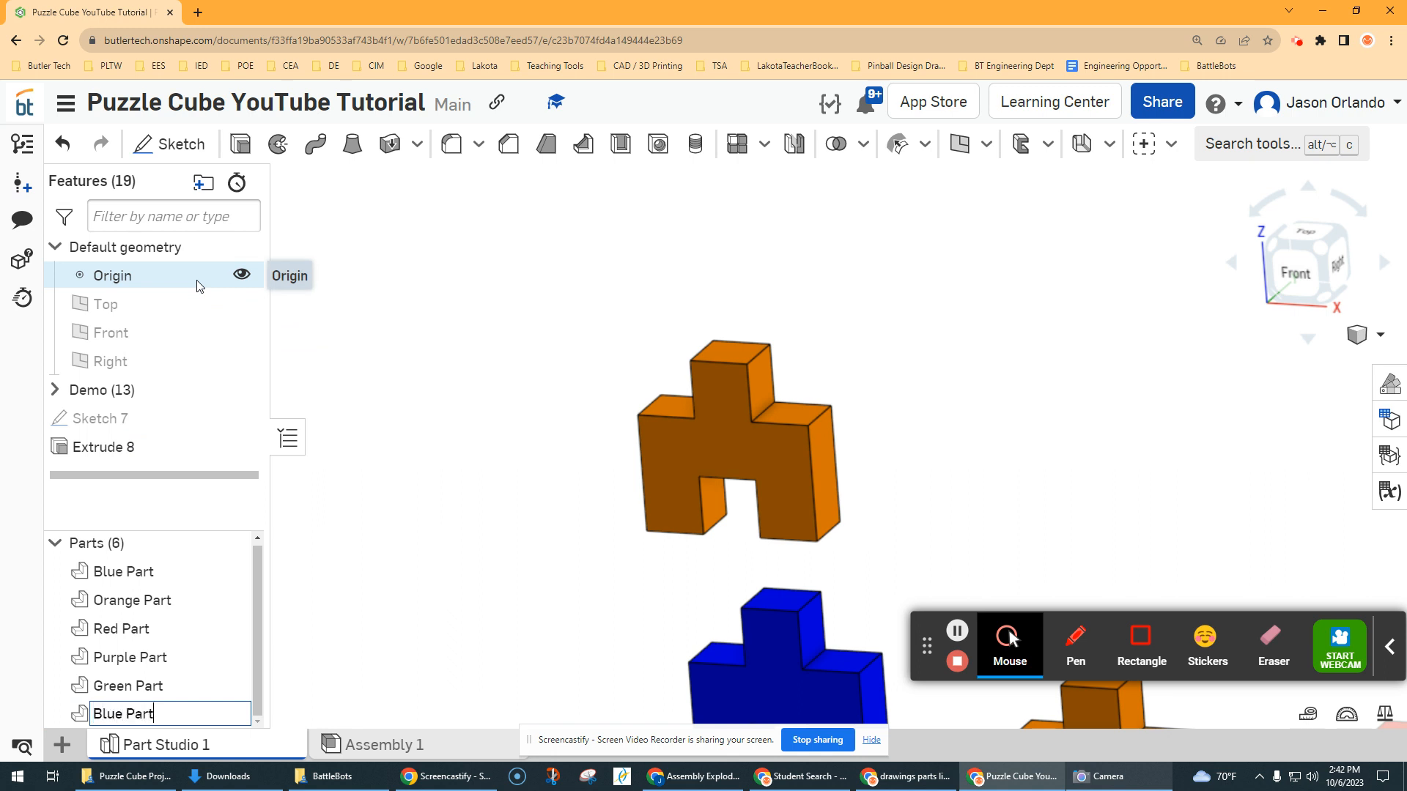
key(Return)
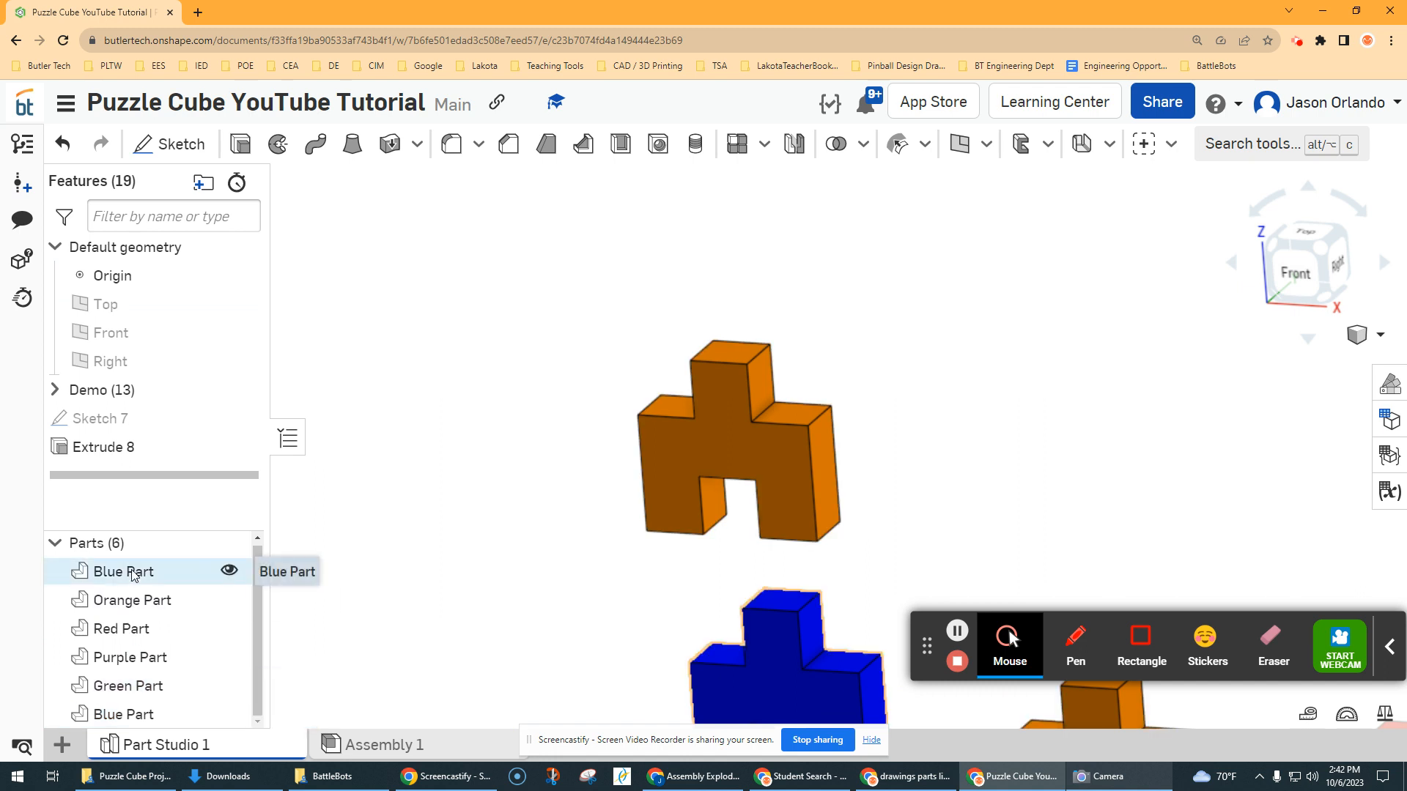
Change the appearance of the newest Blue Part from the palette to the darker blue 1651B0
right_click(132, 717)
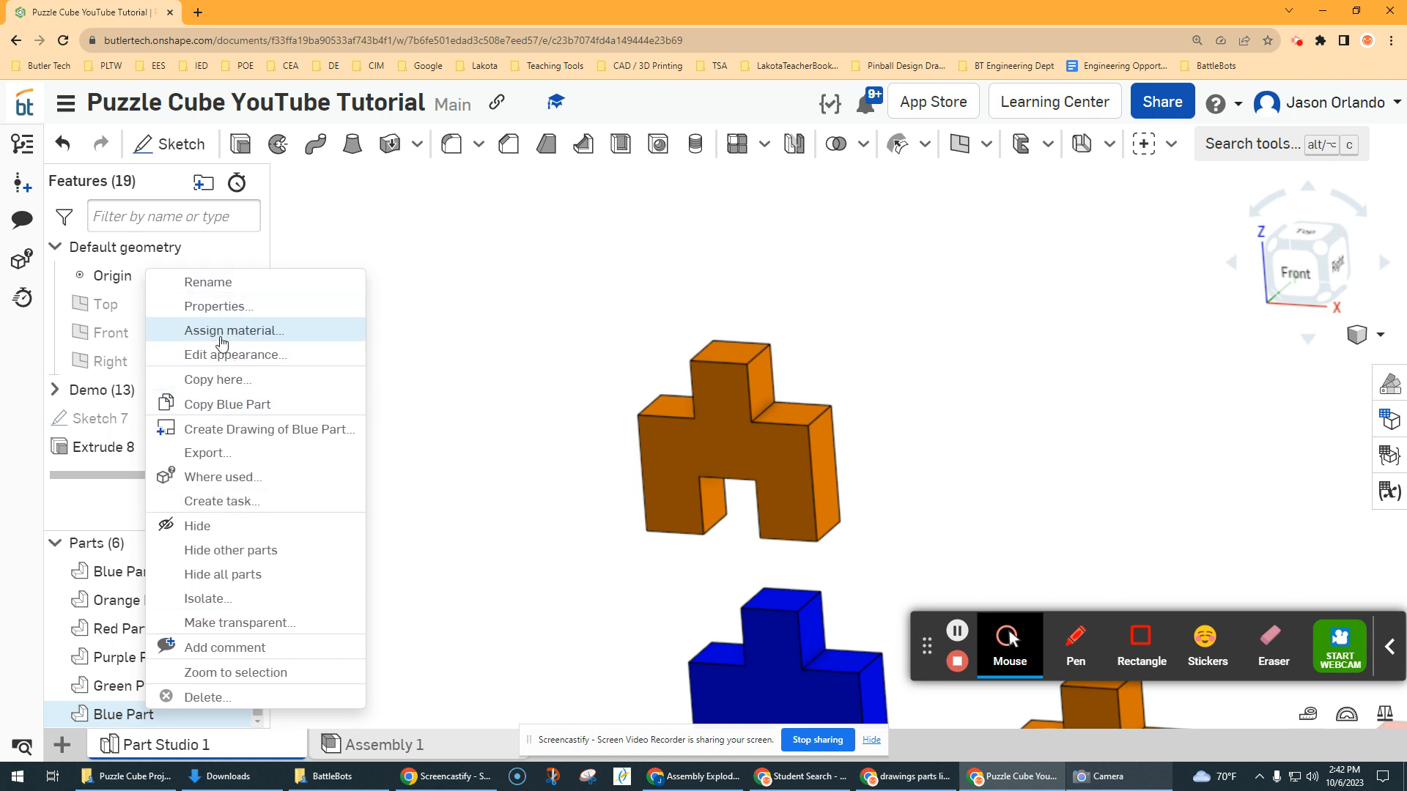
click(245, 356)
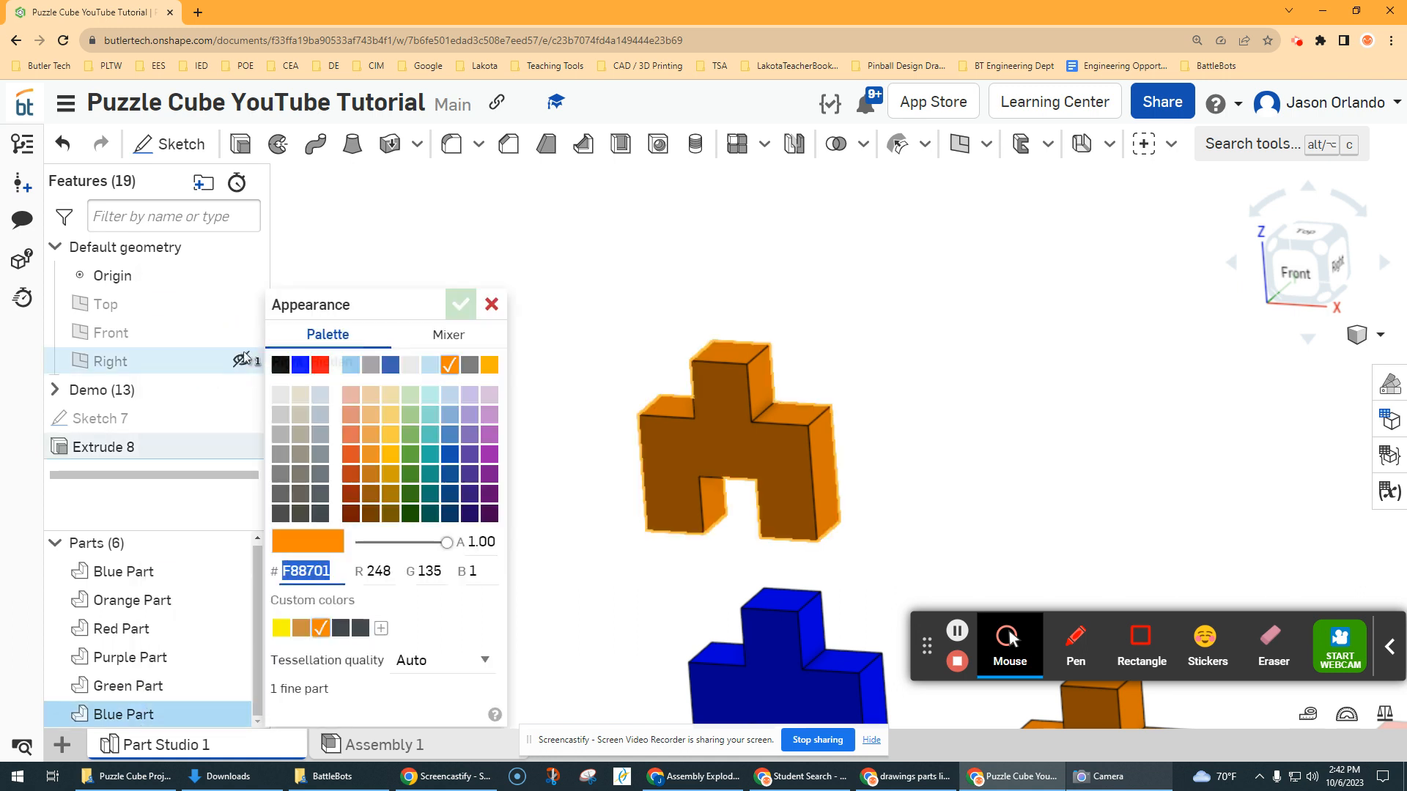
click(307, 369)
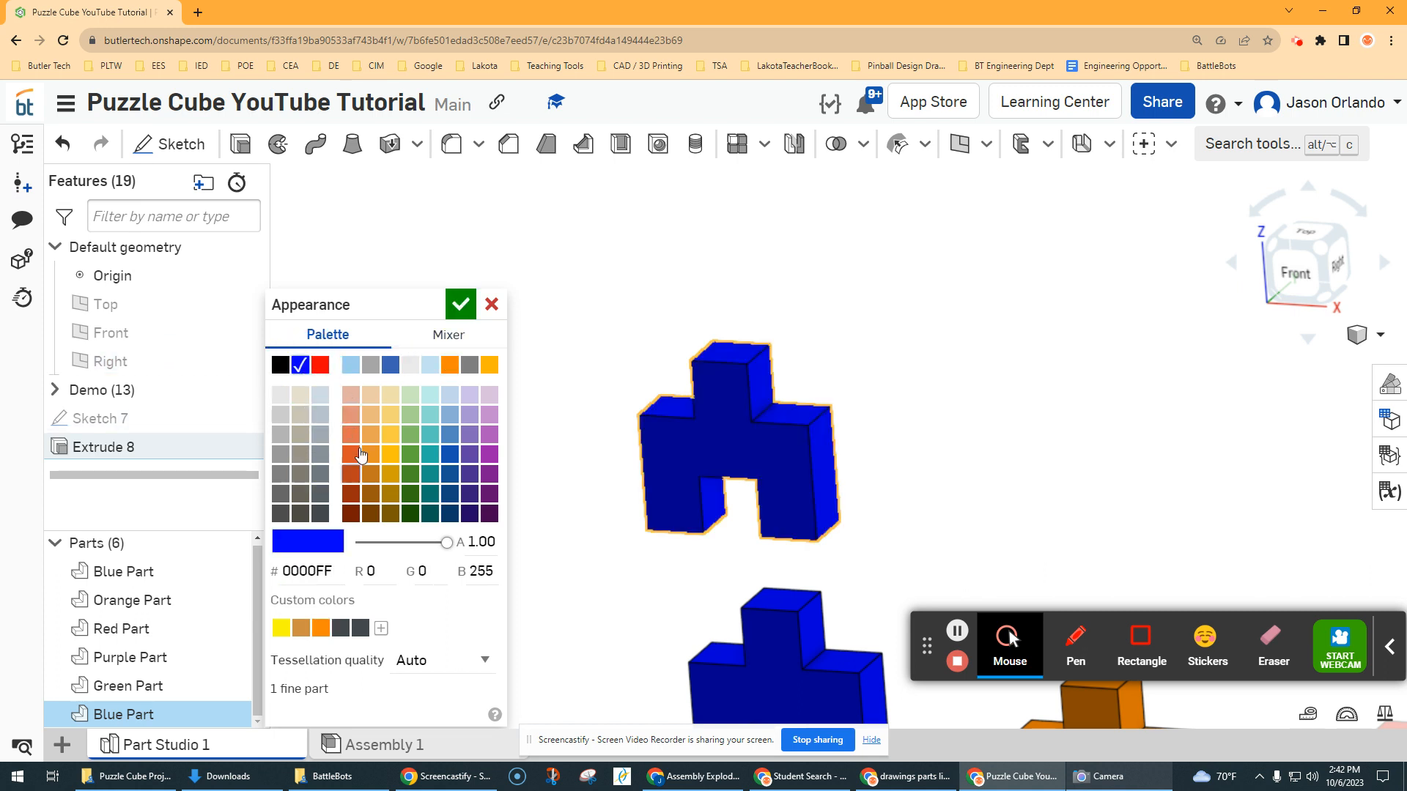
click(453, 460)
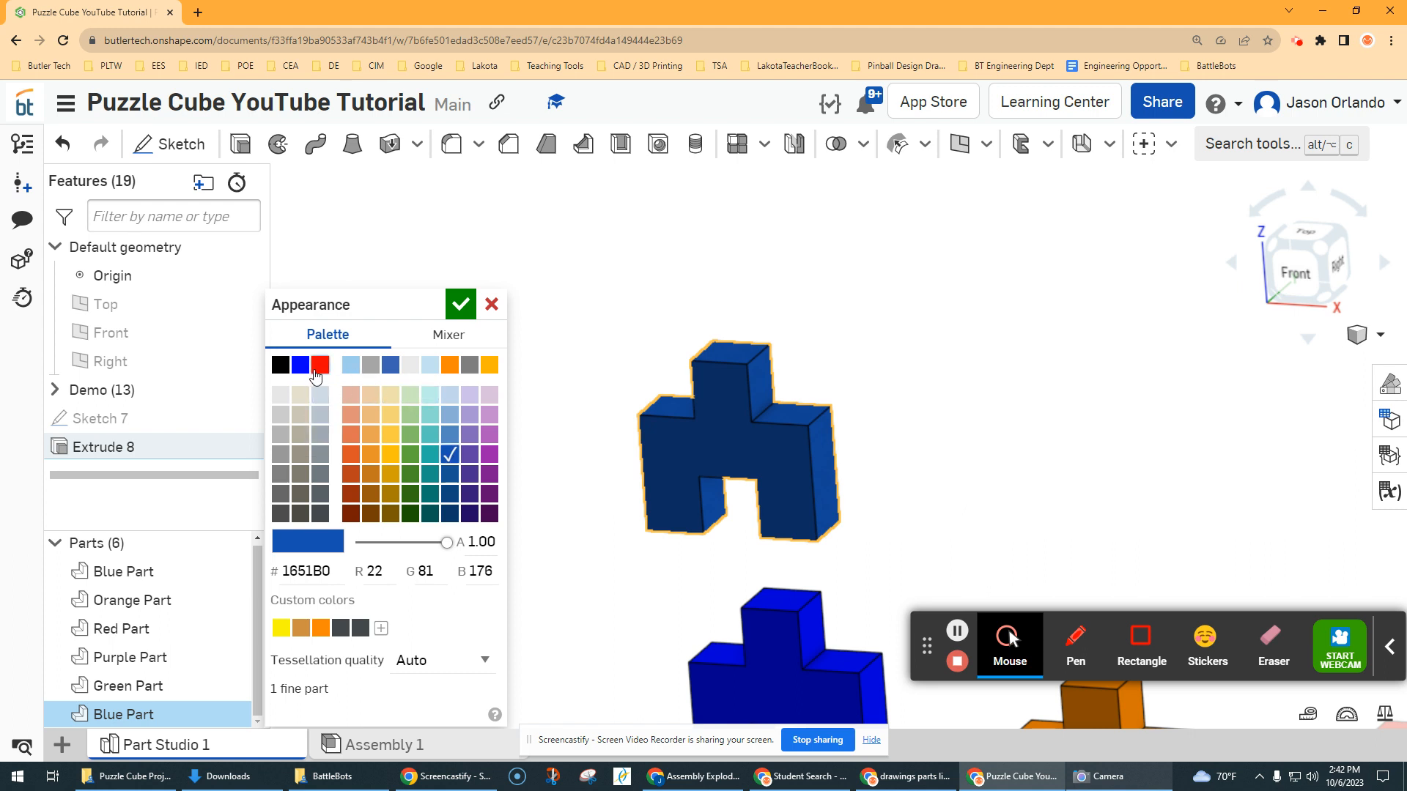
click(461, 303)
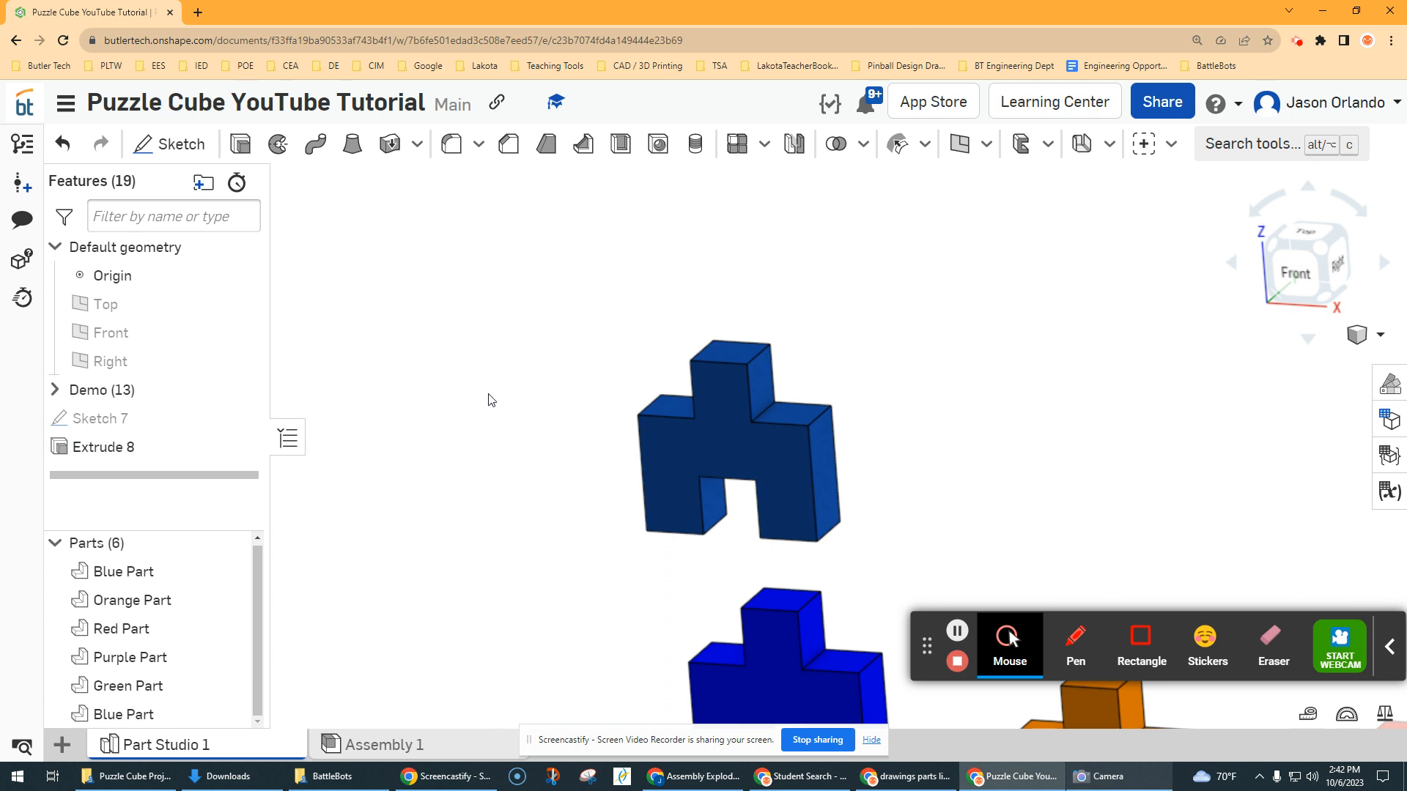
Group Sketch 7 and Extrude 8 into a new feature folder named Blue Part
scroll(489, 400, down, 1)
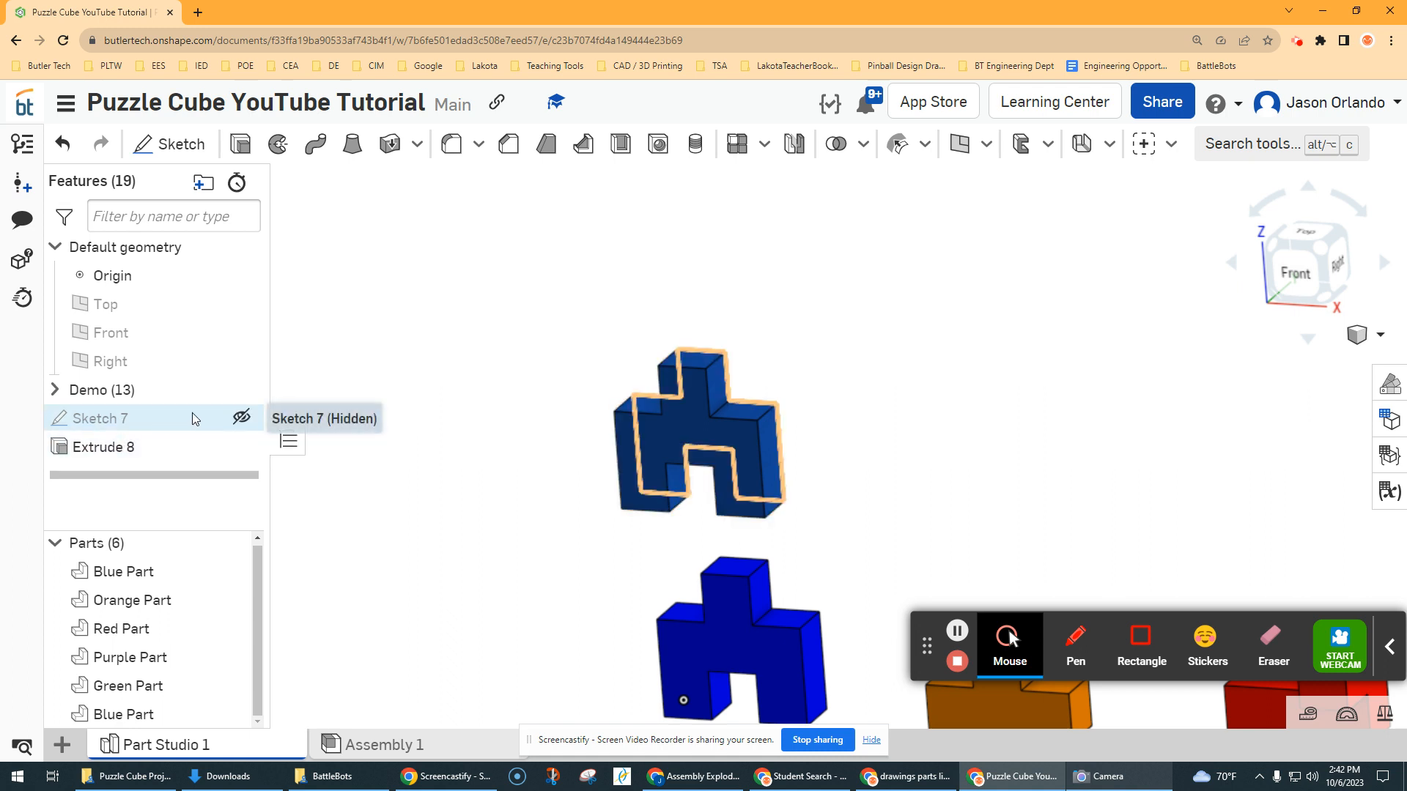
drag(124, 418, 125, 446)
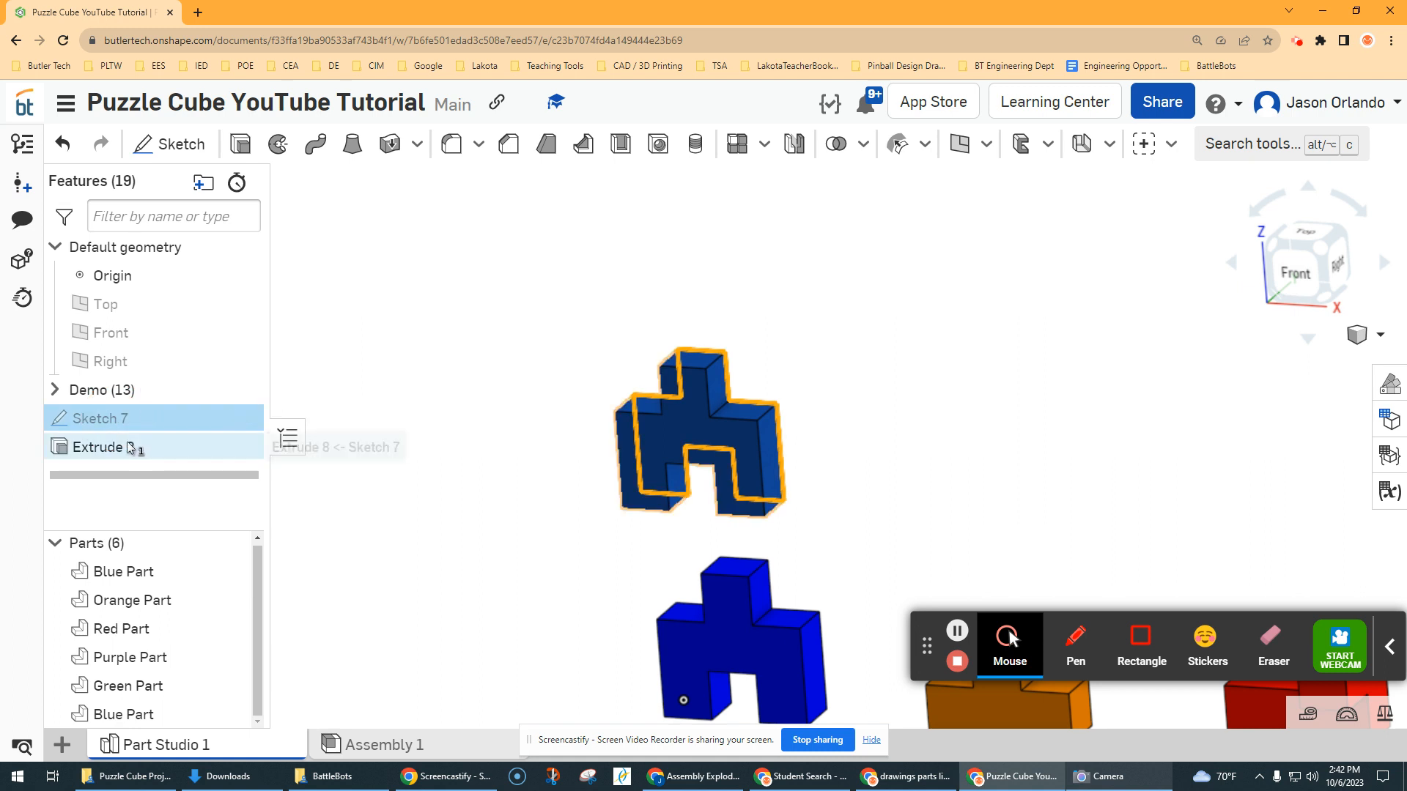
click(204, 185)
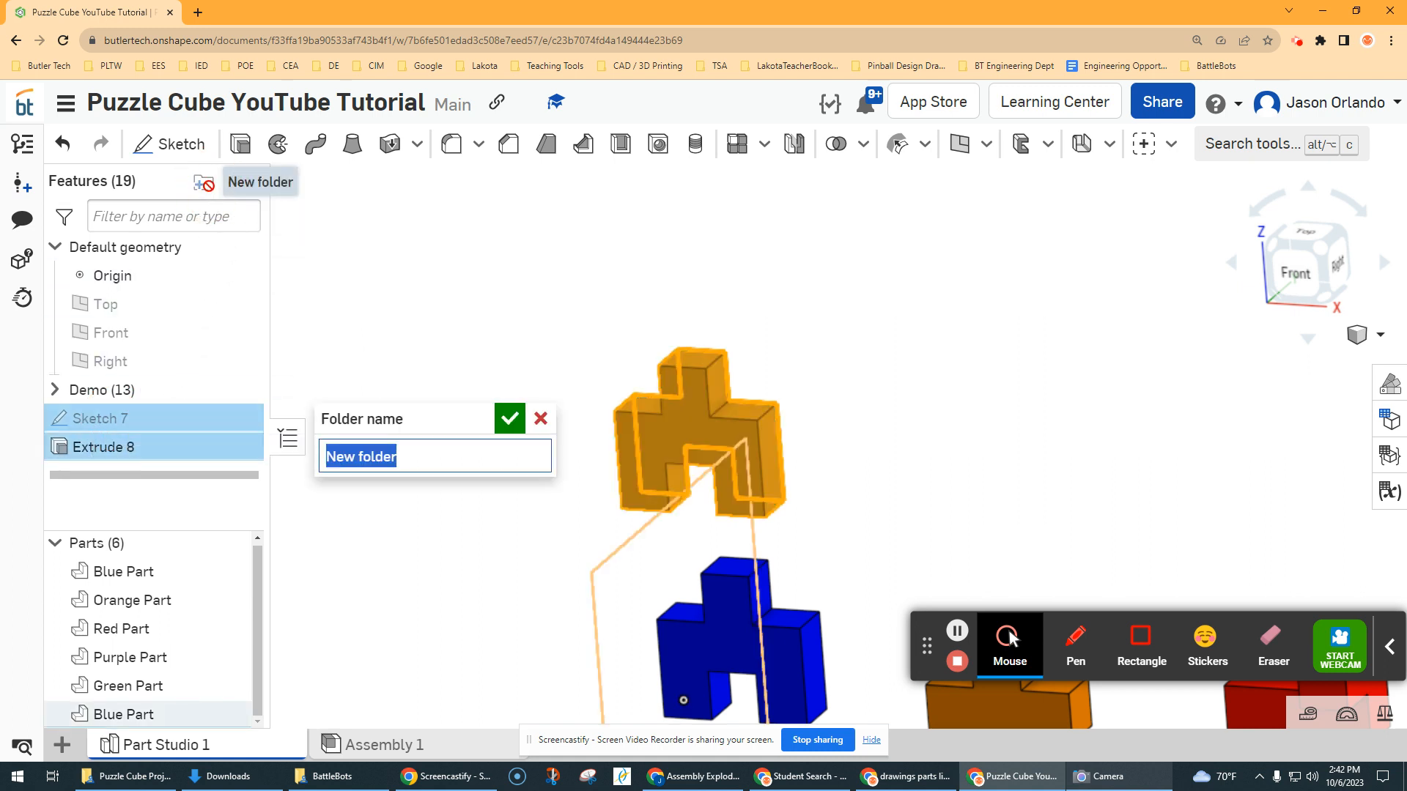
text(Blue Part)
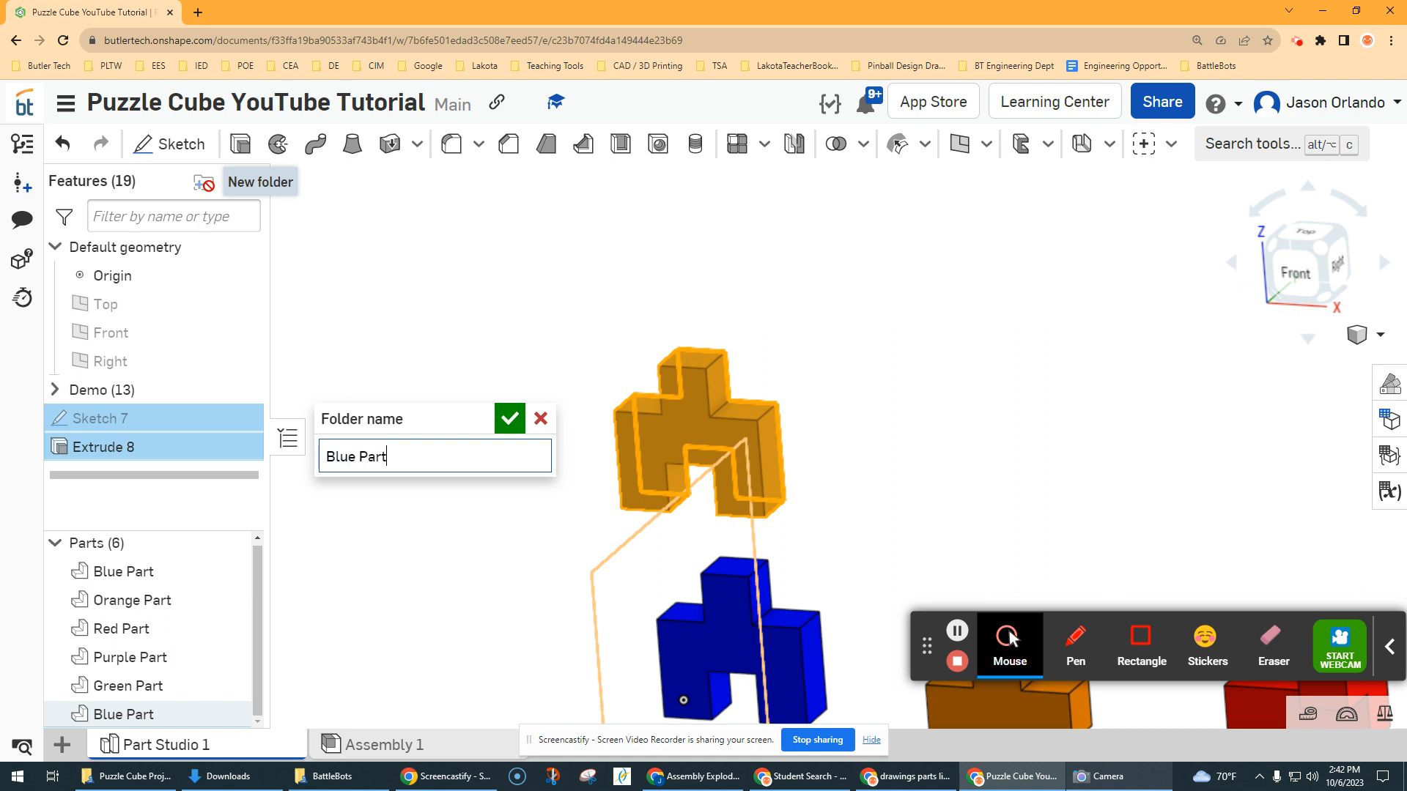
key(Return)
click(323, 225)
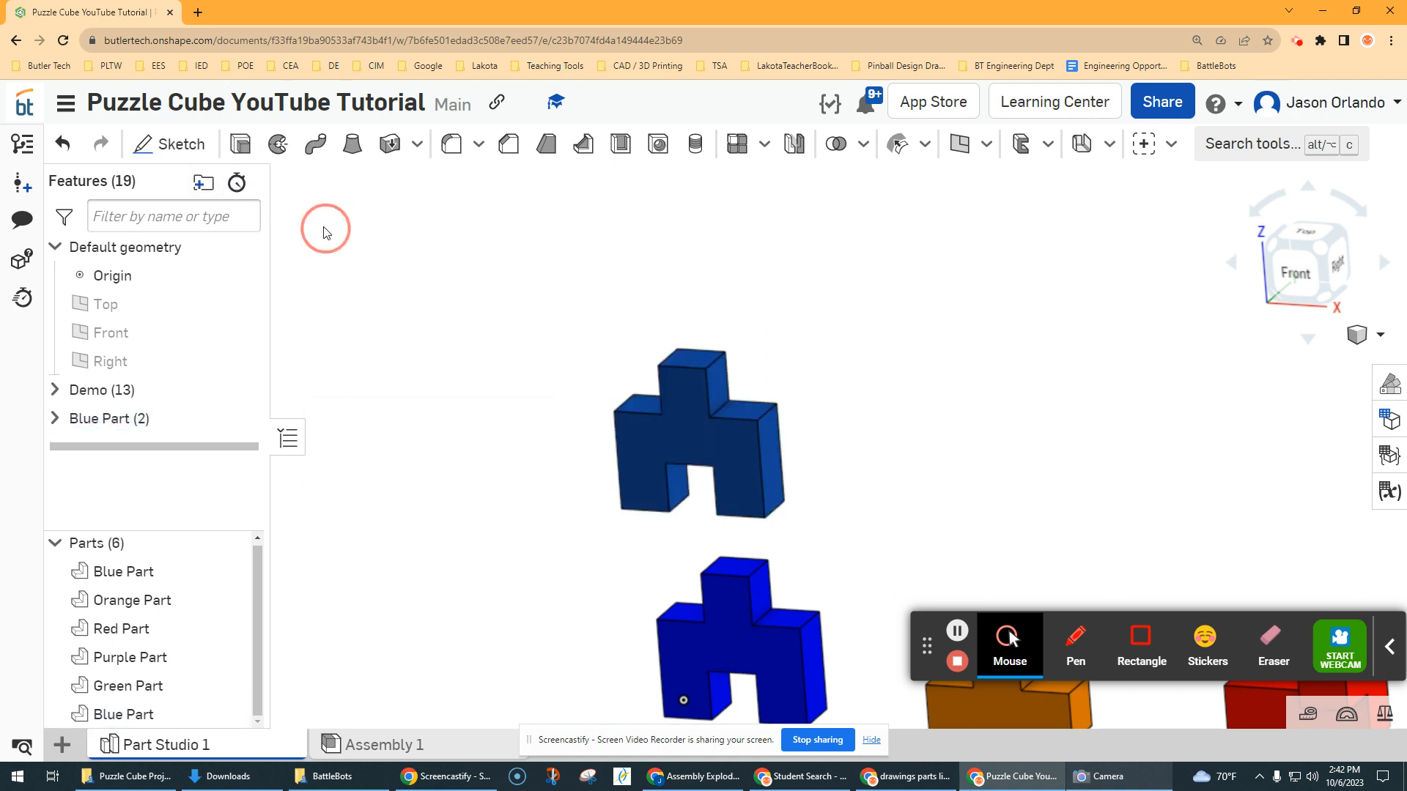
Start a new sketch on the Front plane for the next puzzle piece
scroll(831, 302, down, 1)
middle_drag(1031, 359, 693, 342)
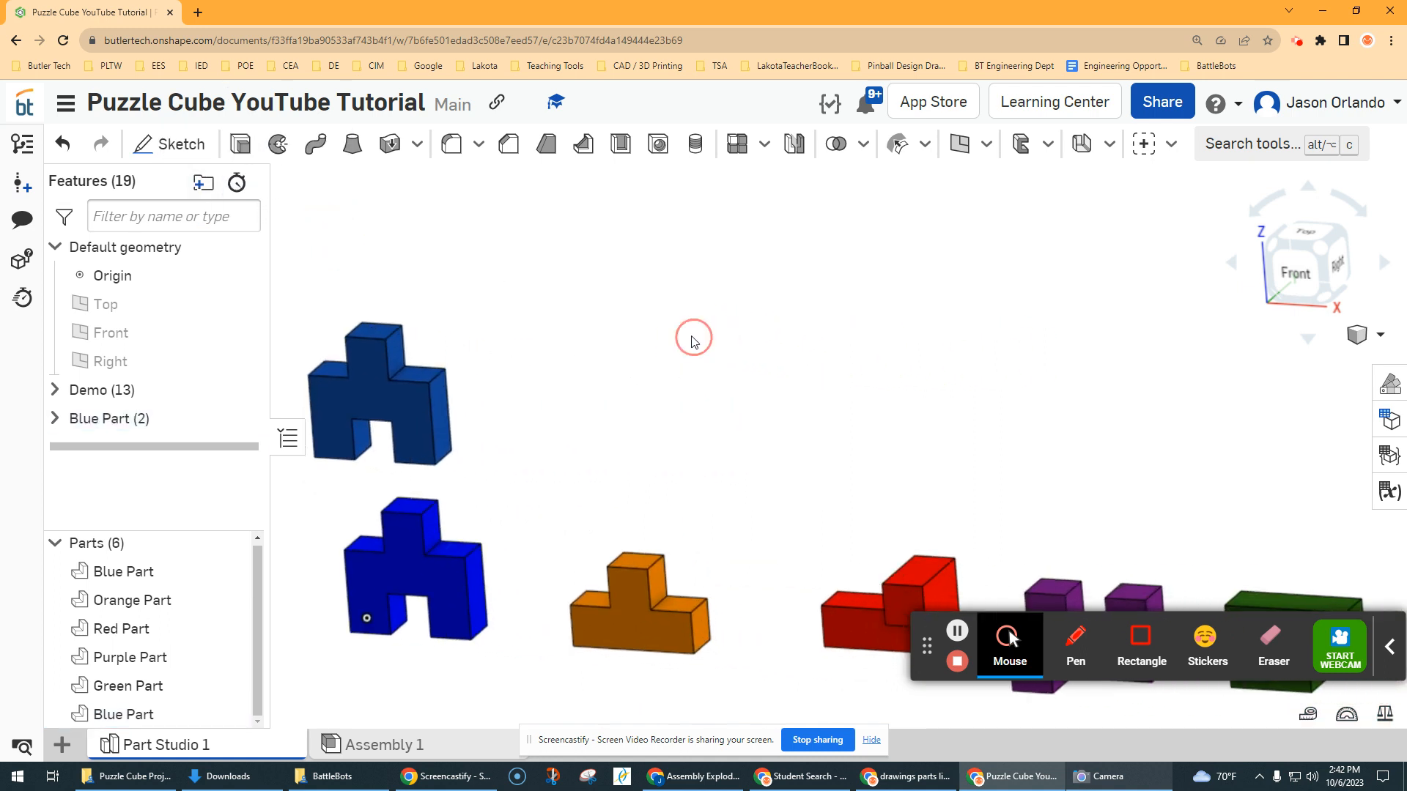
click(188, 144)
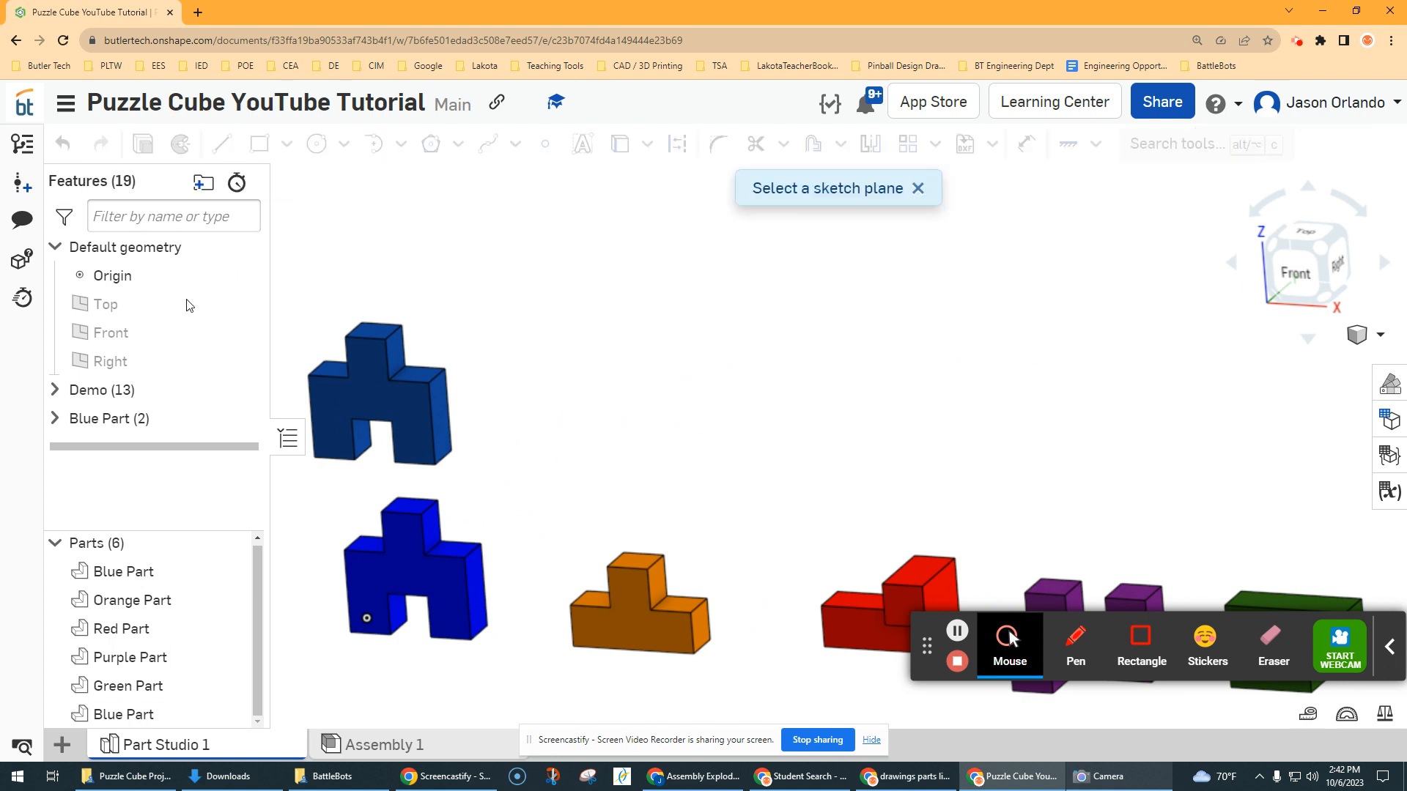
click(122, 336)
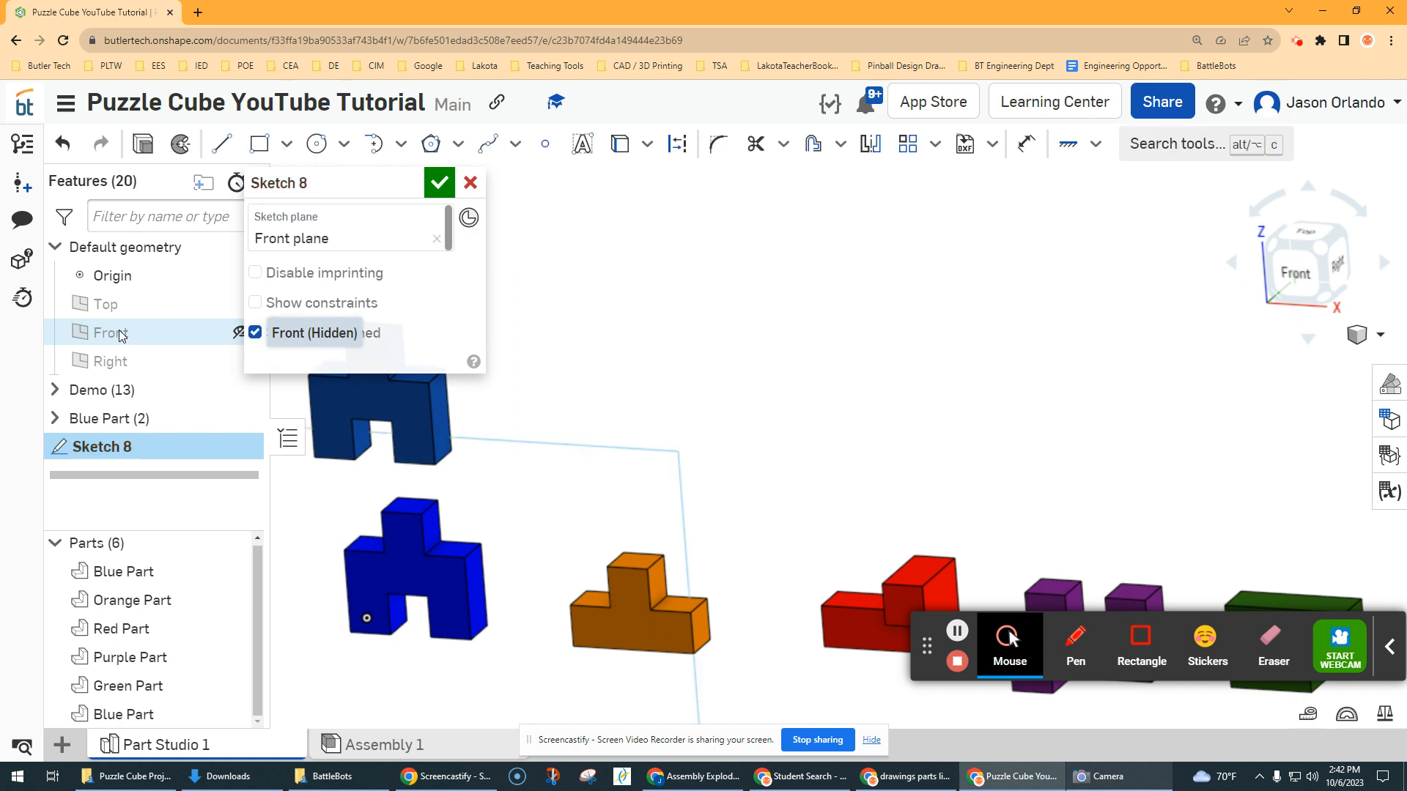
key(n)
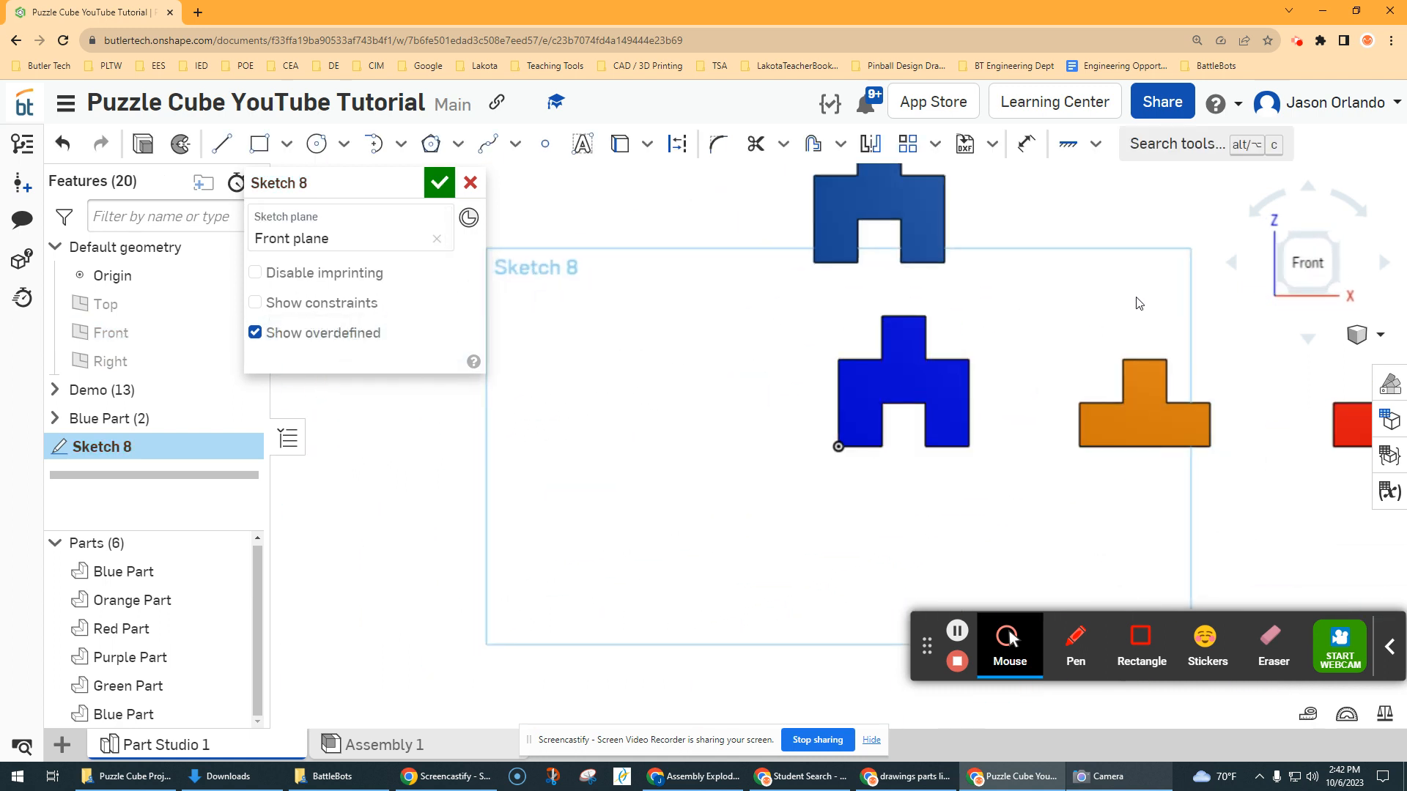
click(758, 501)
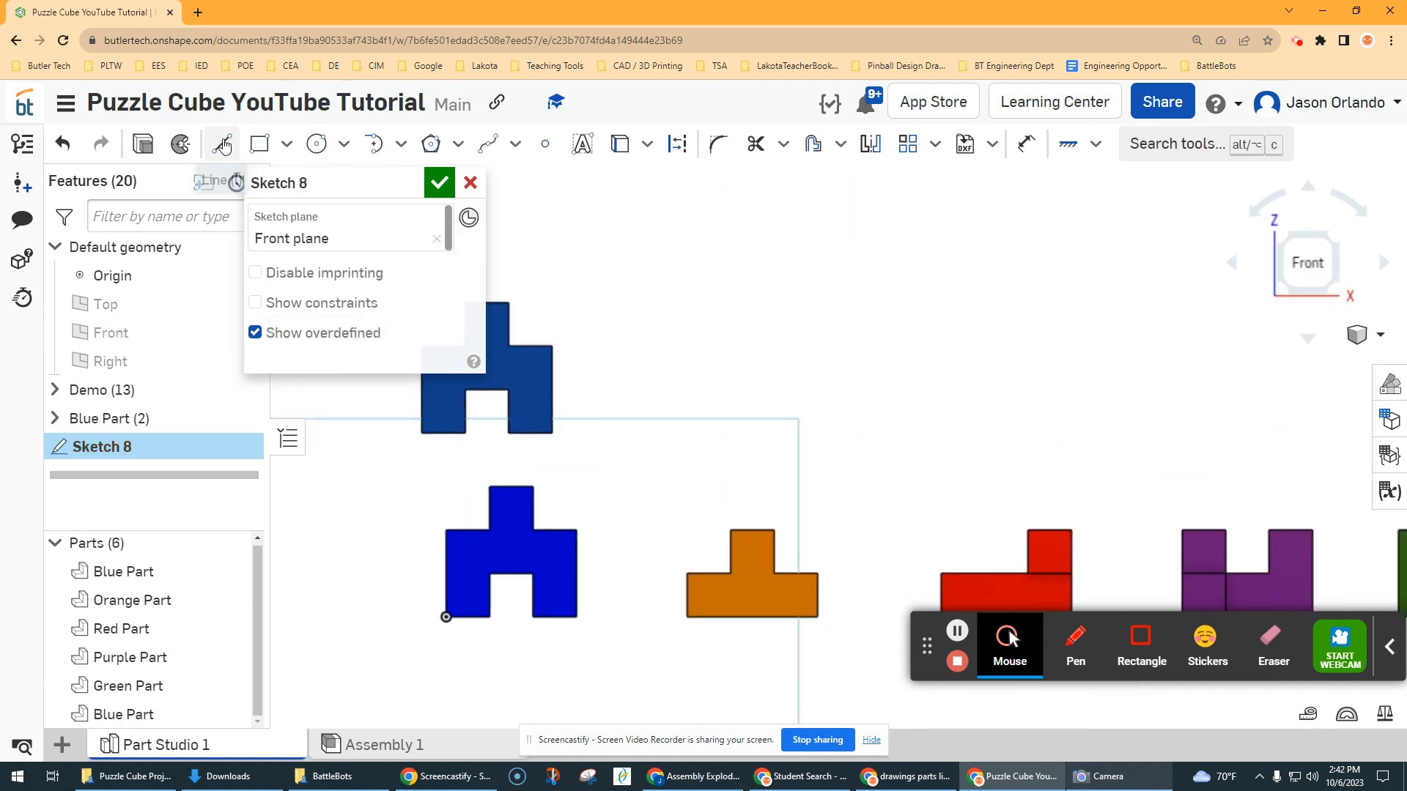
In the empty space above the orange piece, draw a 0.75 vertical line upward, followed by a 0.75 horizontal line to the right
click(221, 144)
scroll(659, 425, up, 1)
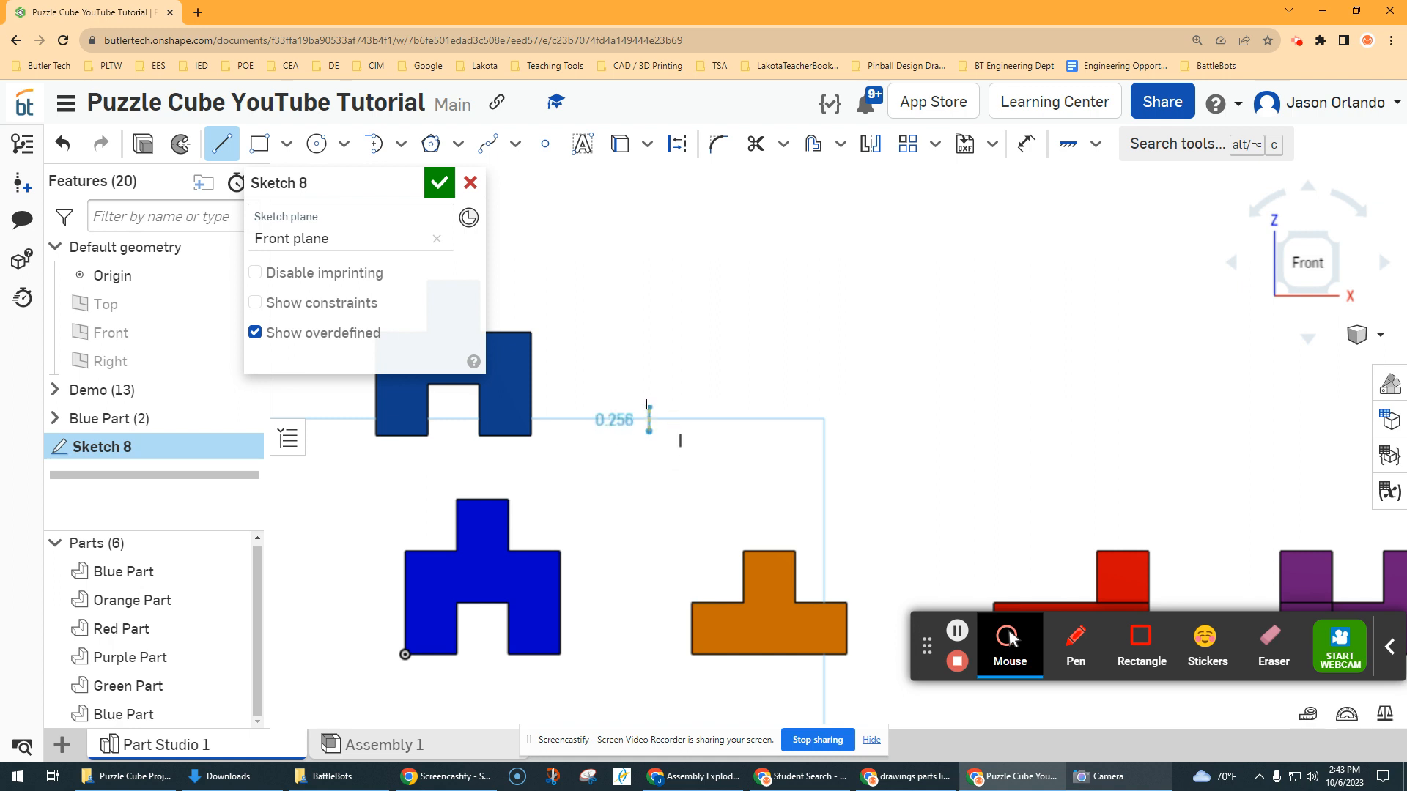
scroll(648, 410, up, 1)
click(649, 385)
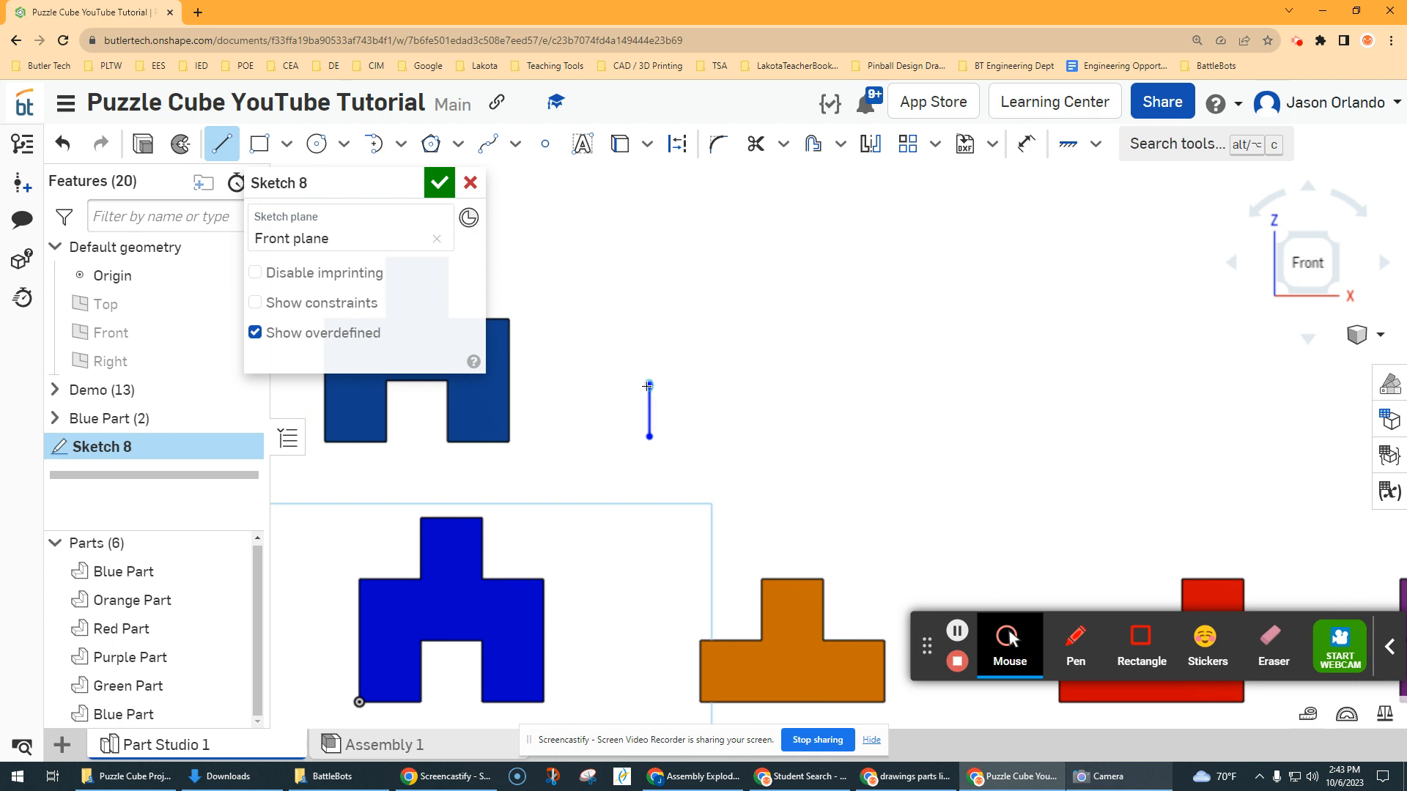
text(.75)
key(Return)
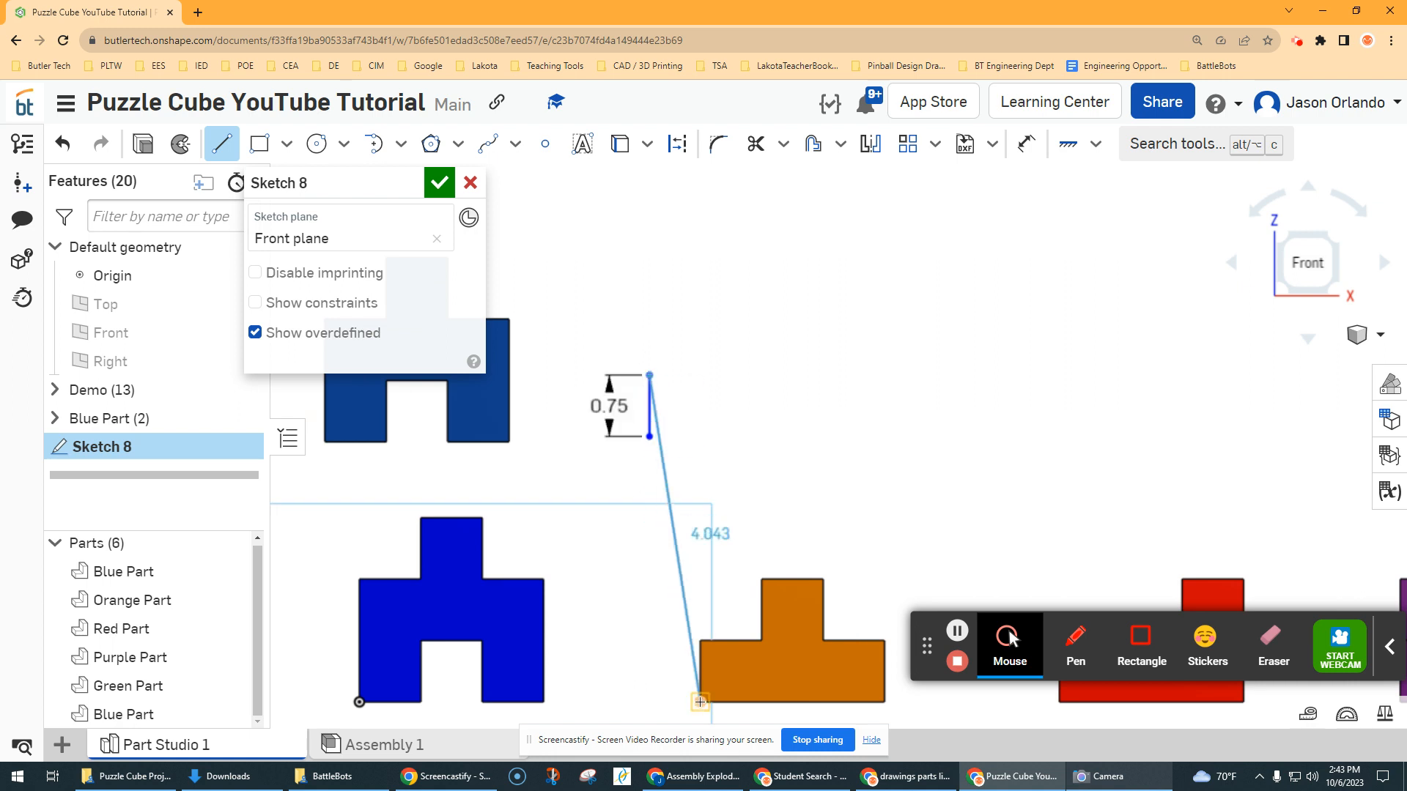
key(t)
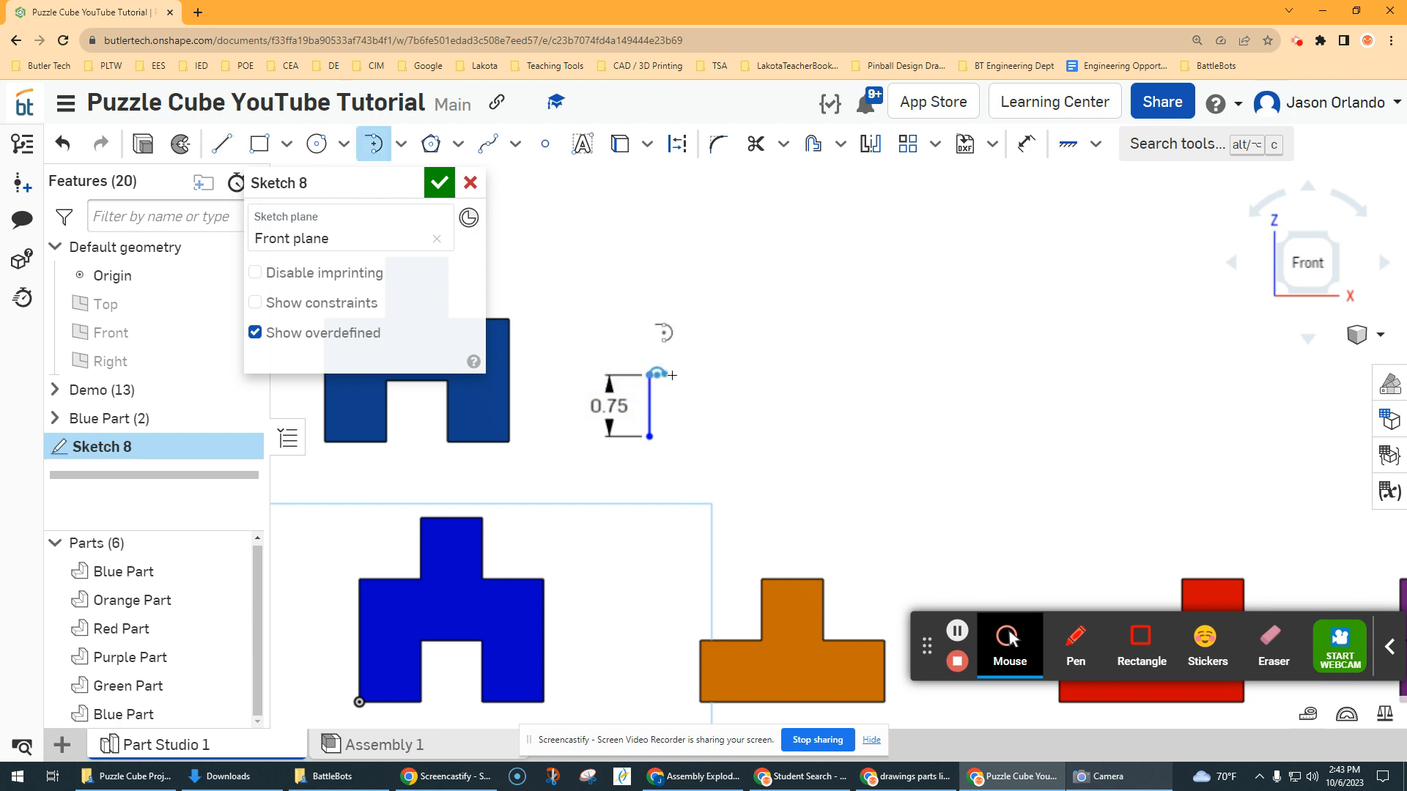
key(l)
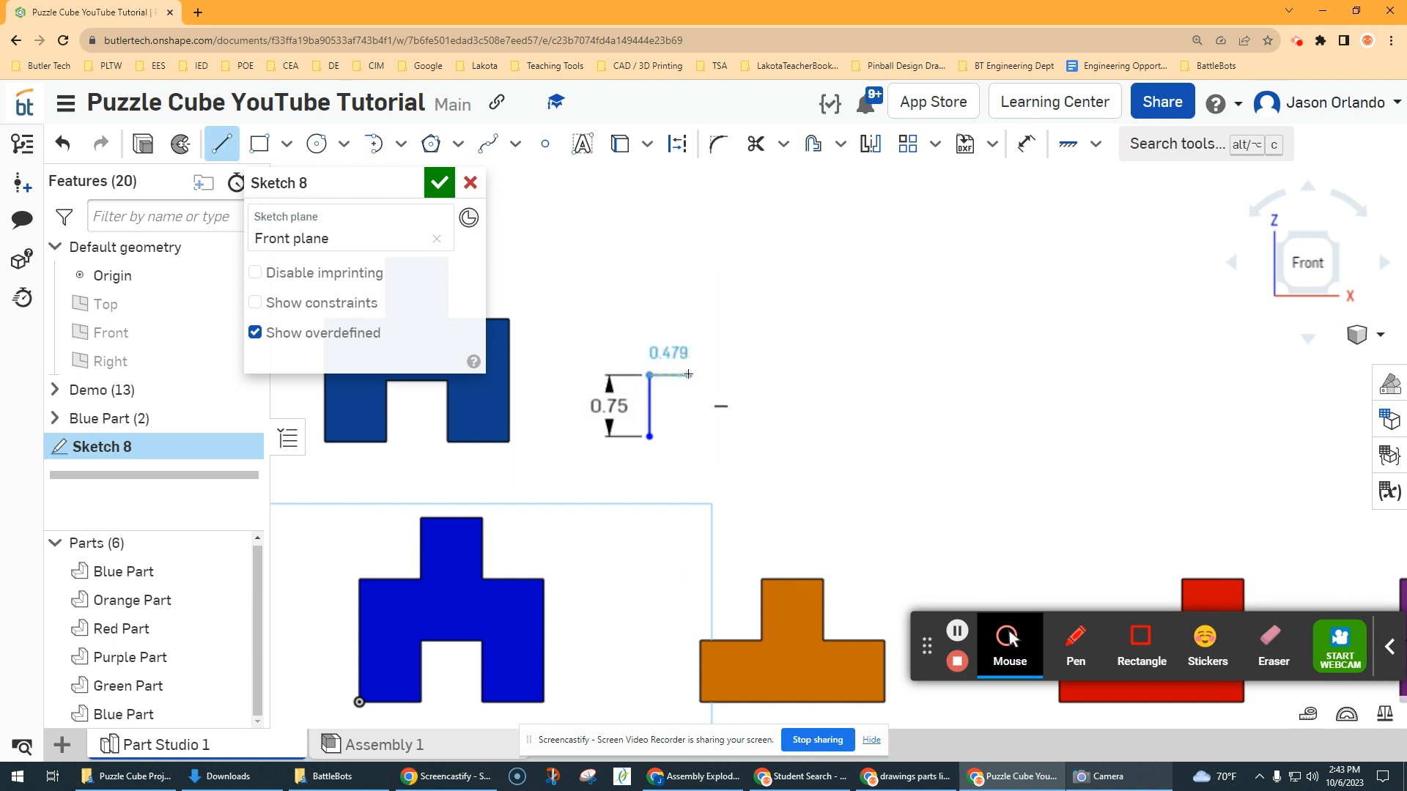
click(689, 375)
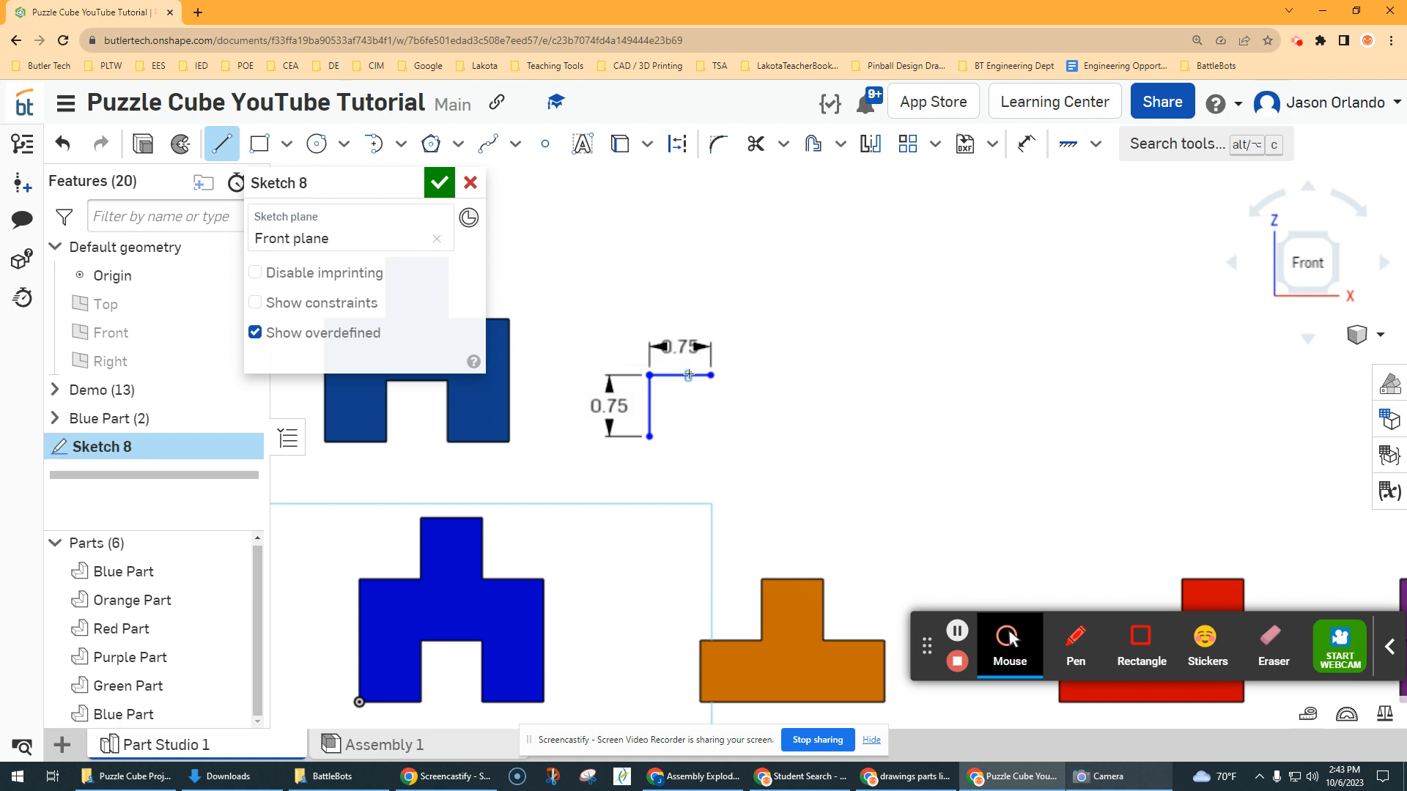
Continue the stepped profile with a 0.75 vertical line upward and a 0.75 horizontal line across the tab's top
click(713, 329)
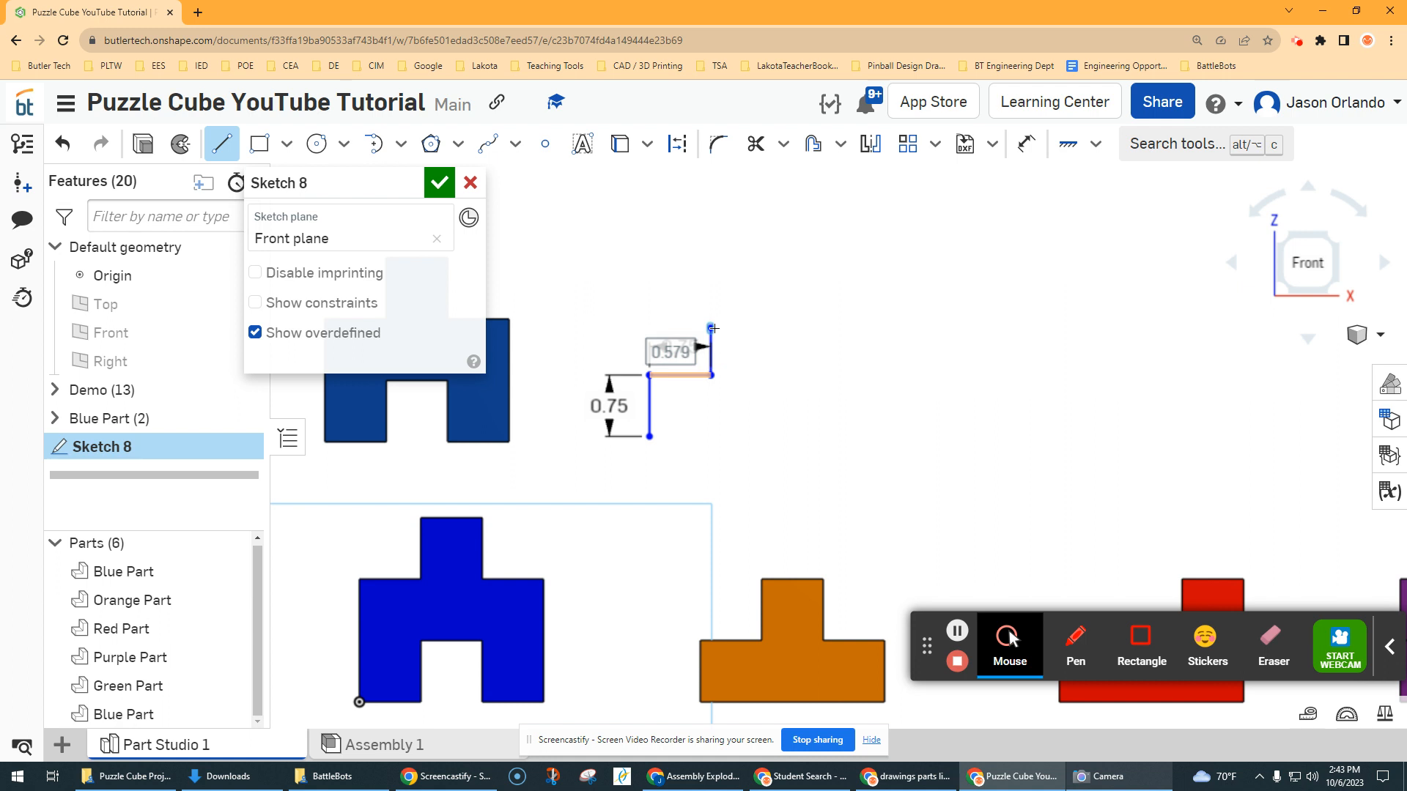
key(BackSpace)
text(.75)
key(Return)
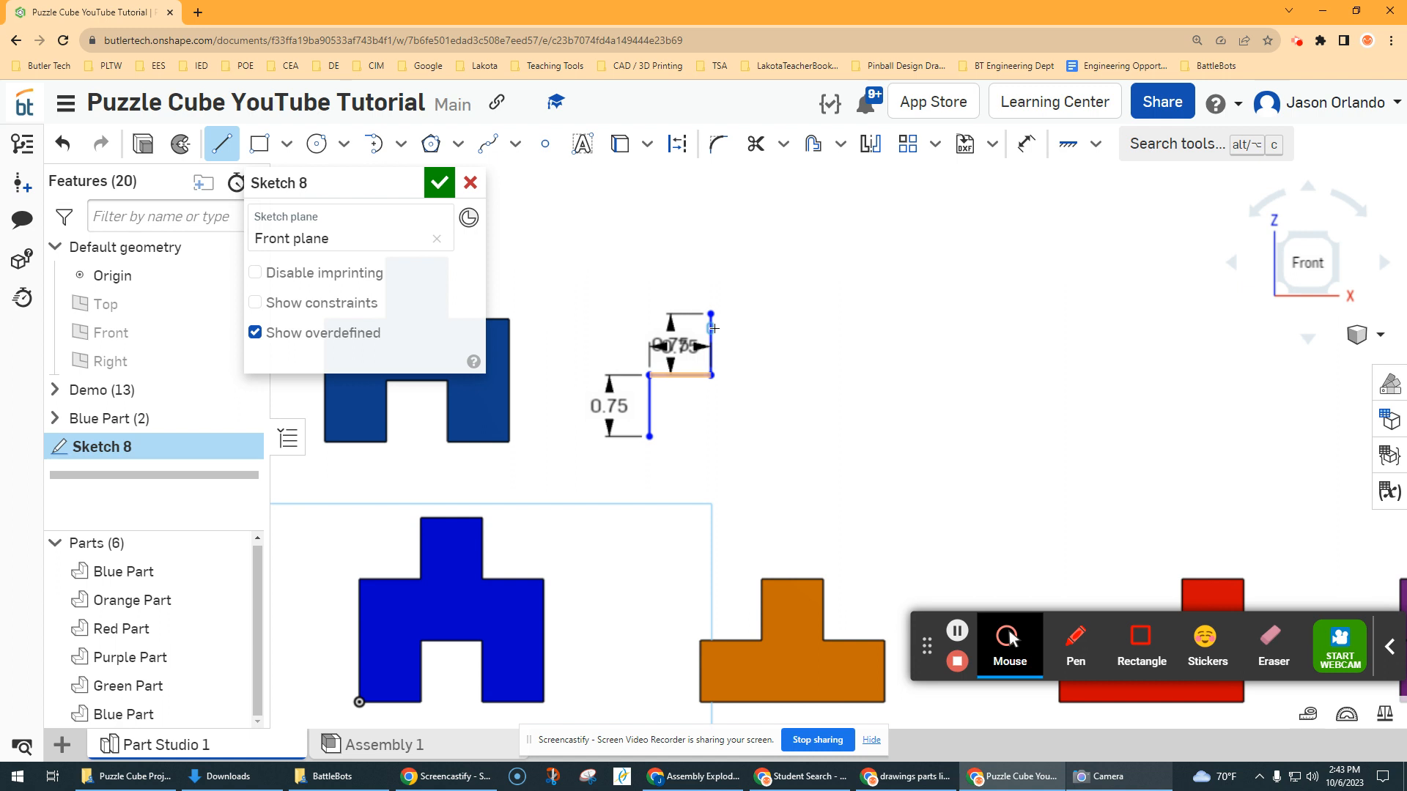
click(751, 314)
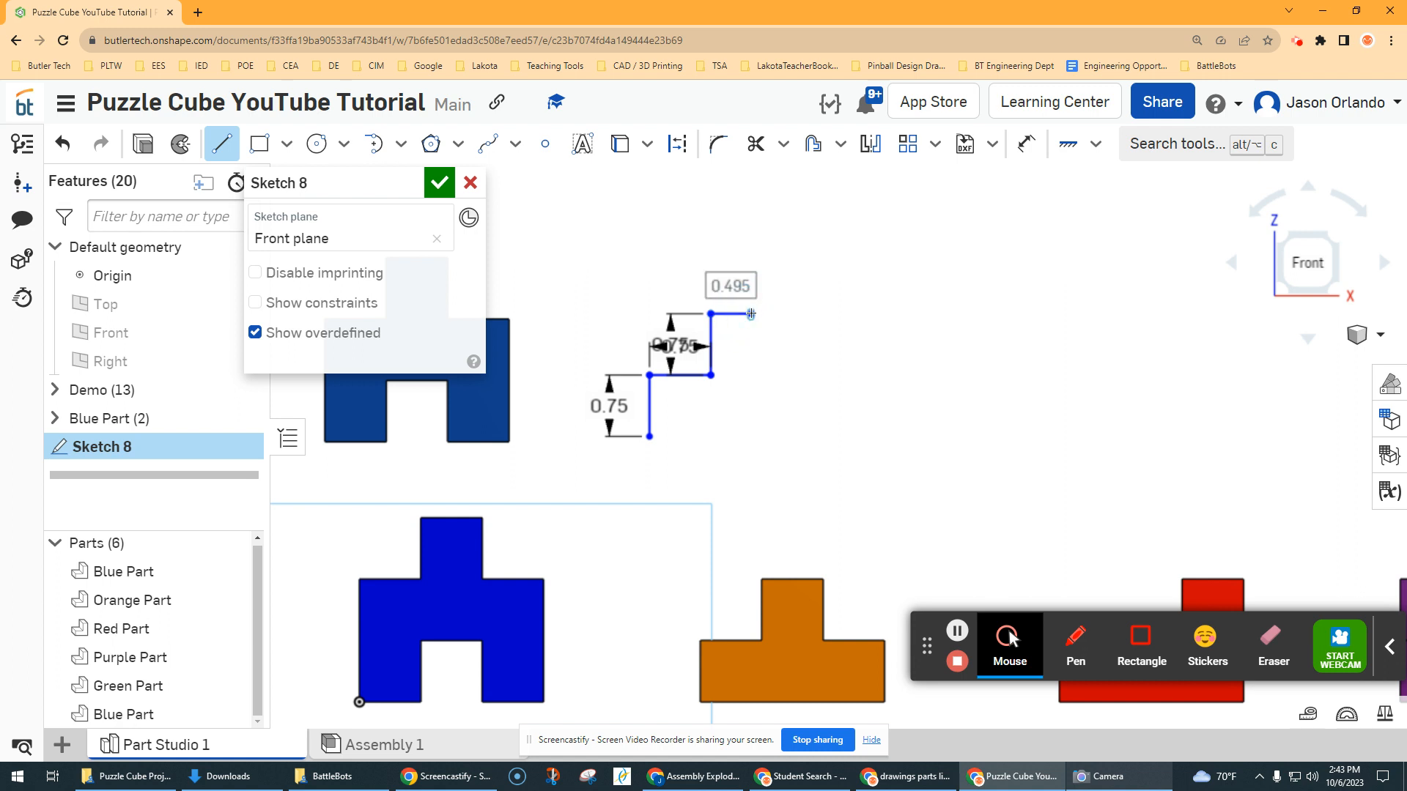
text(0.75)
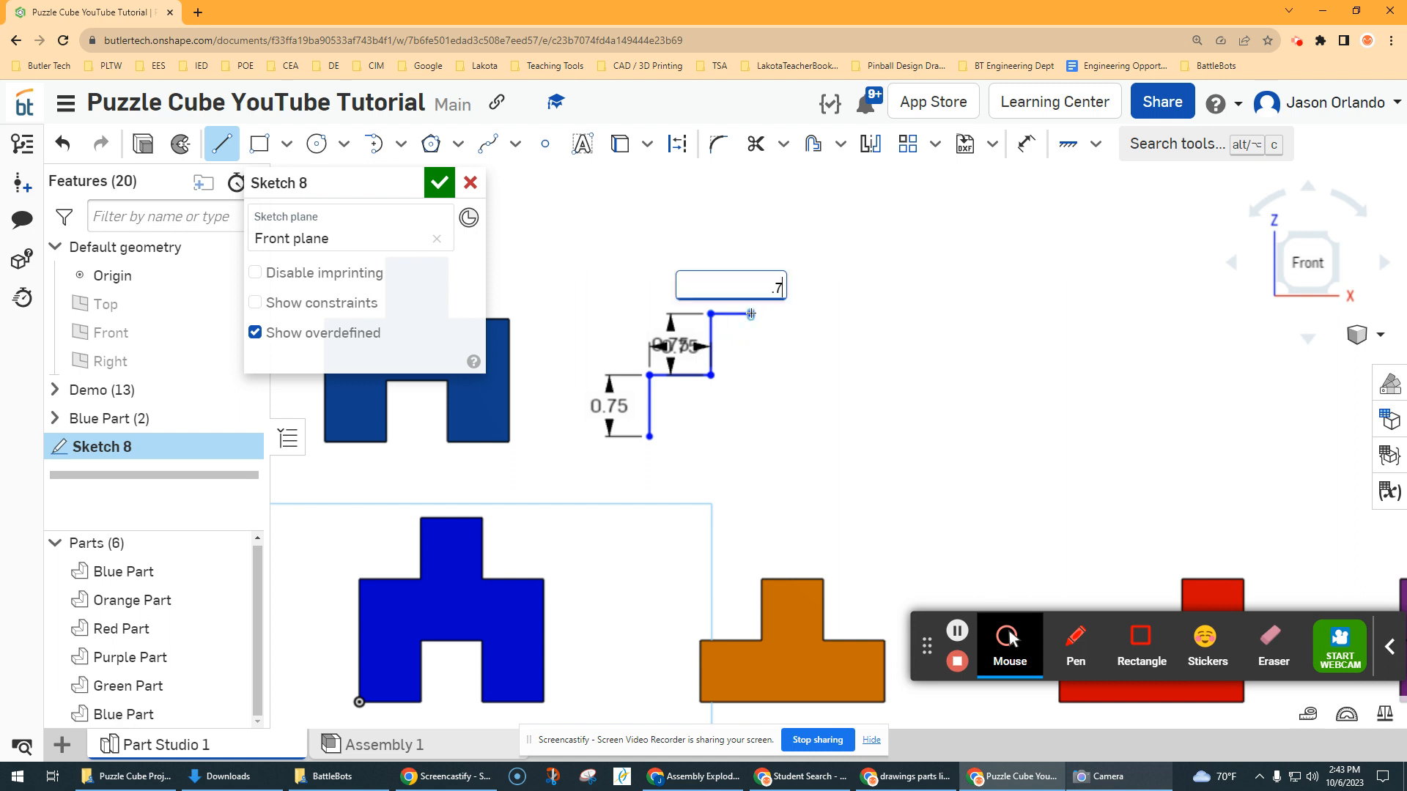
key(Return)
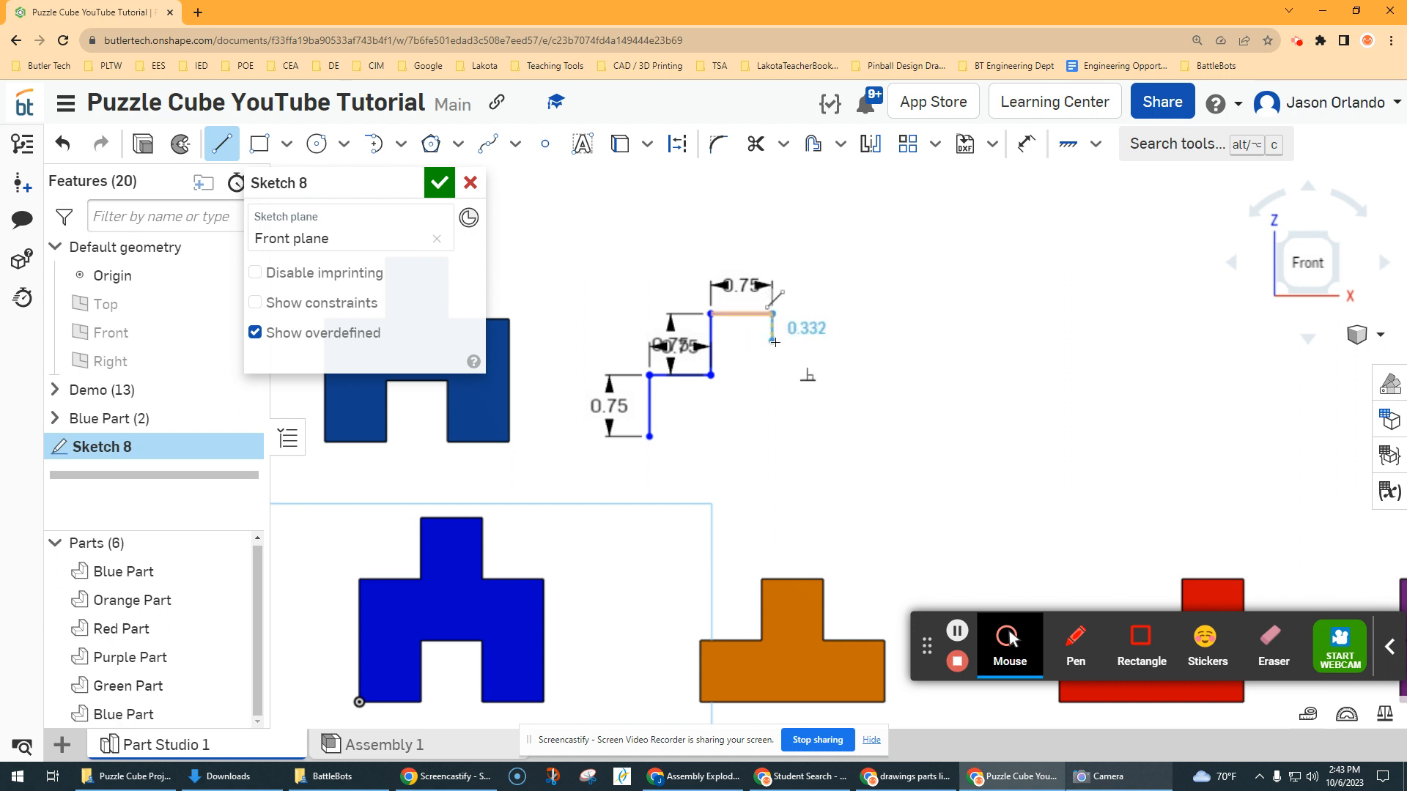
Draw the profile's right side as three connected lines going down, right and down, each 0.75 long
click(773, 341)
text(0.75)
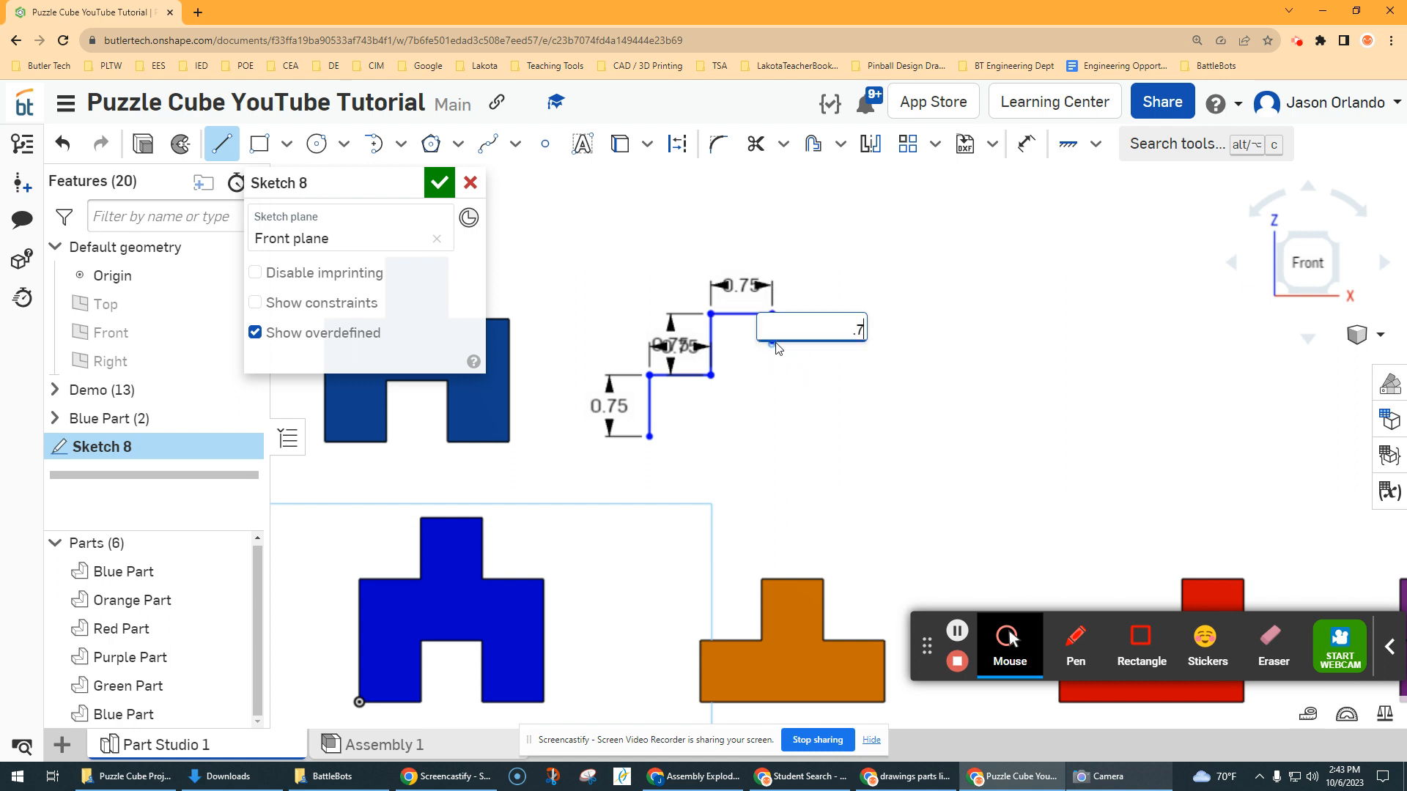
key(Return)
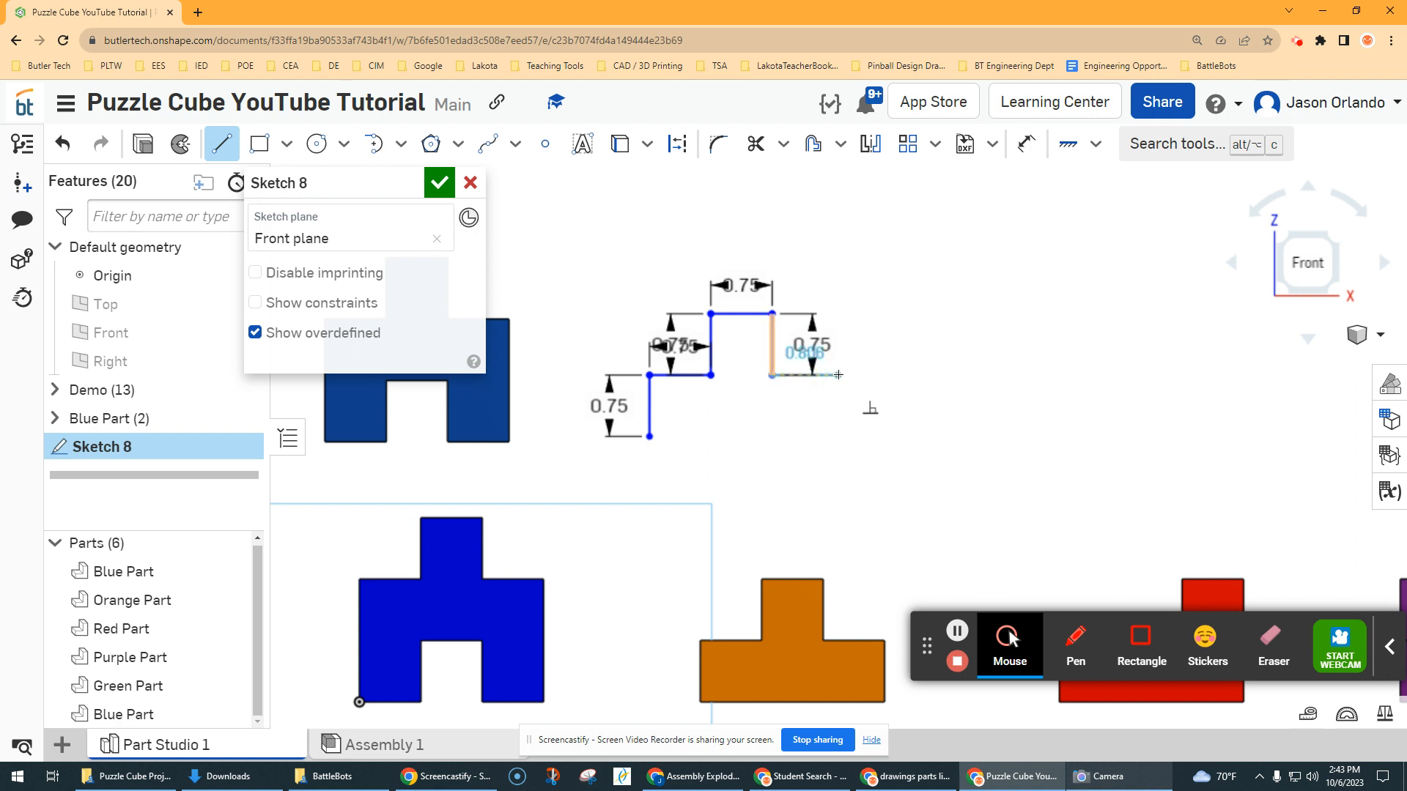
click(834, 374)
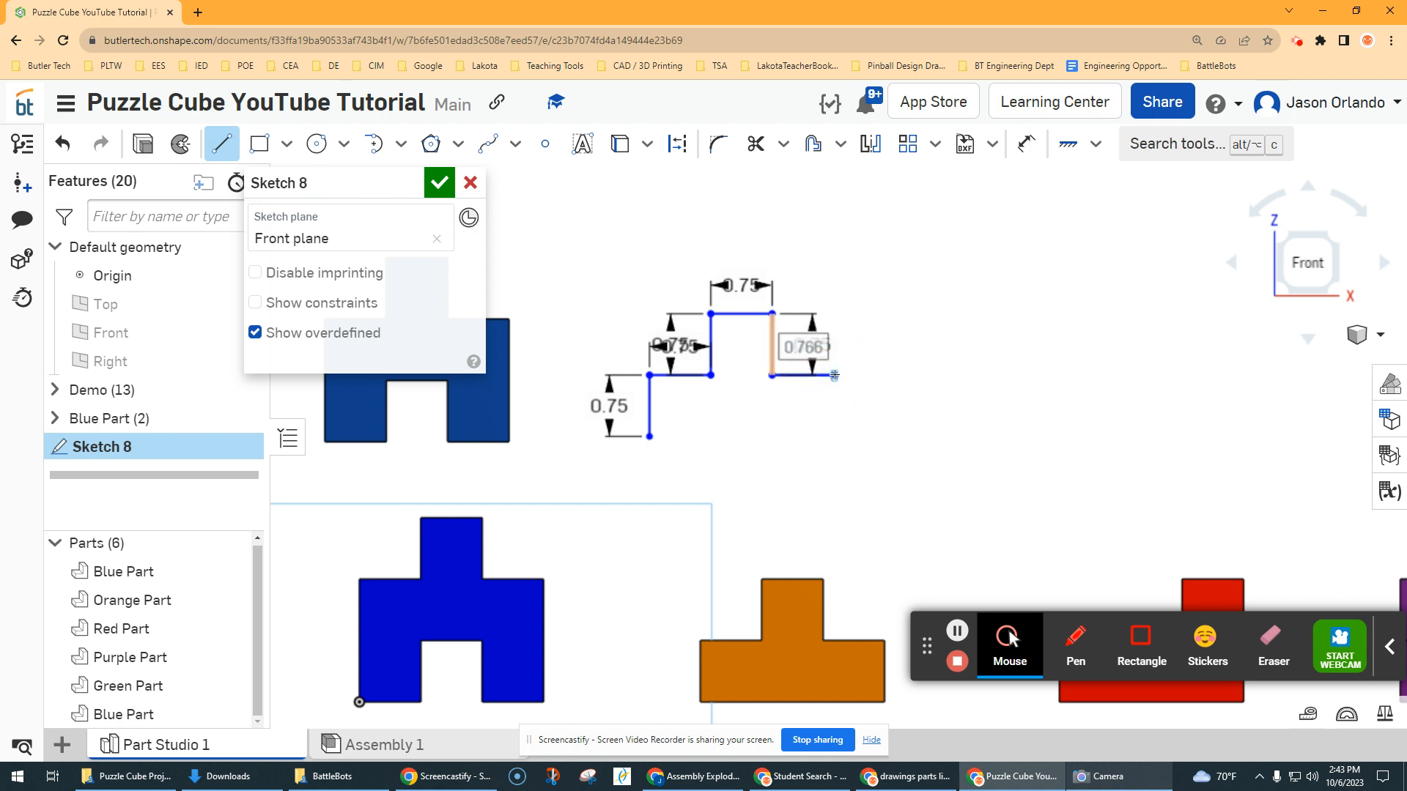
text(0.75)
key(Return)
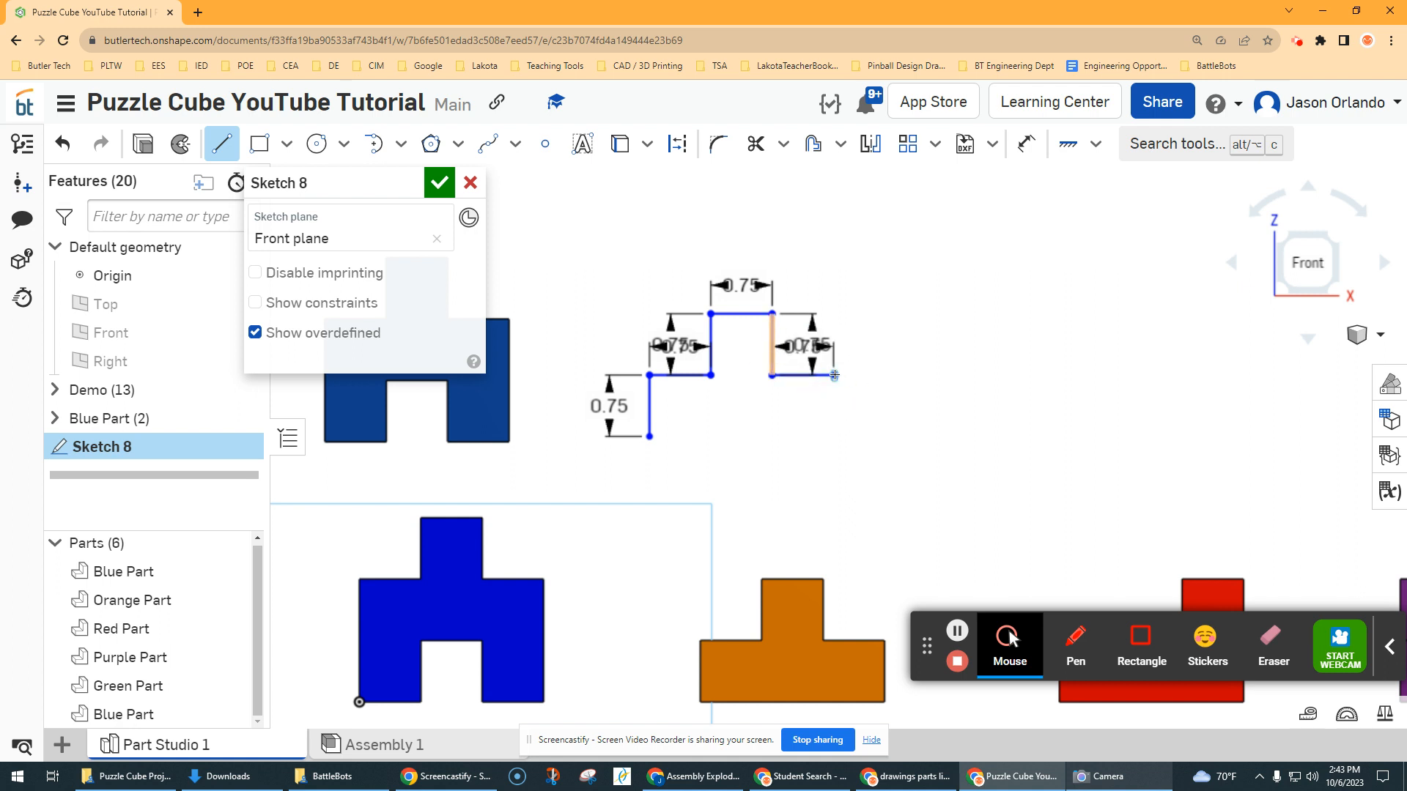
click(839, 399)
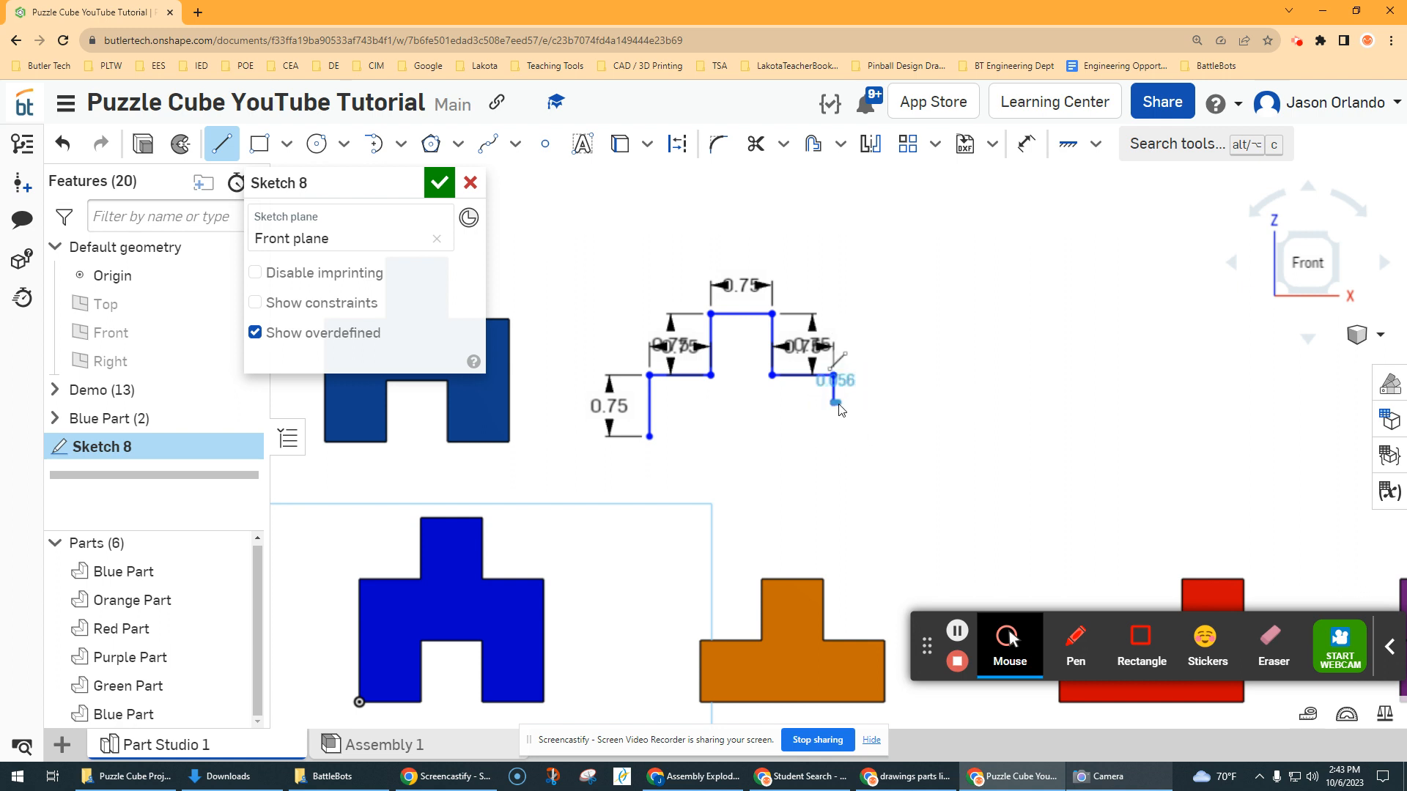
text(.75)
key(Return)
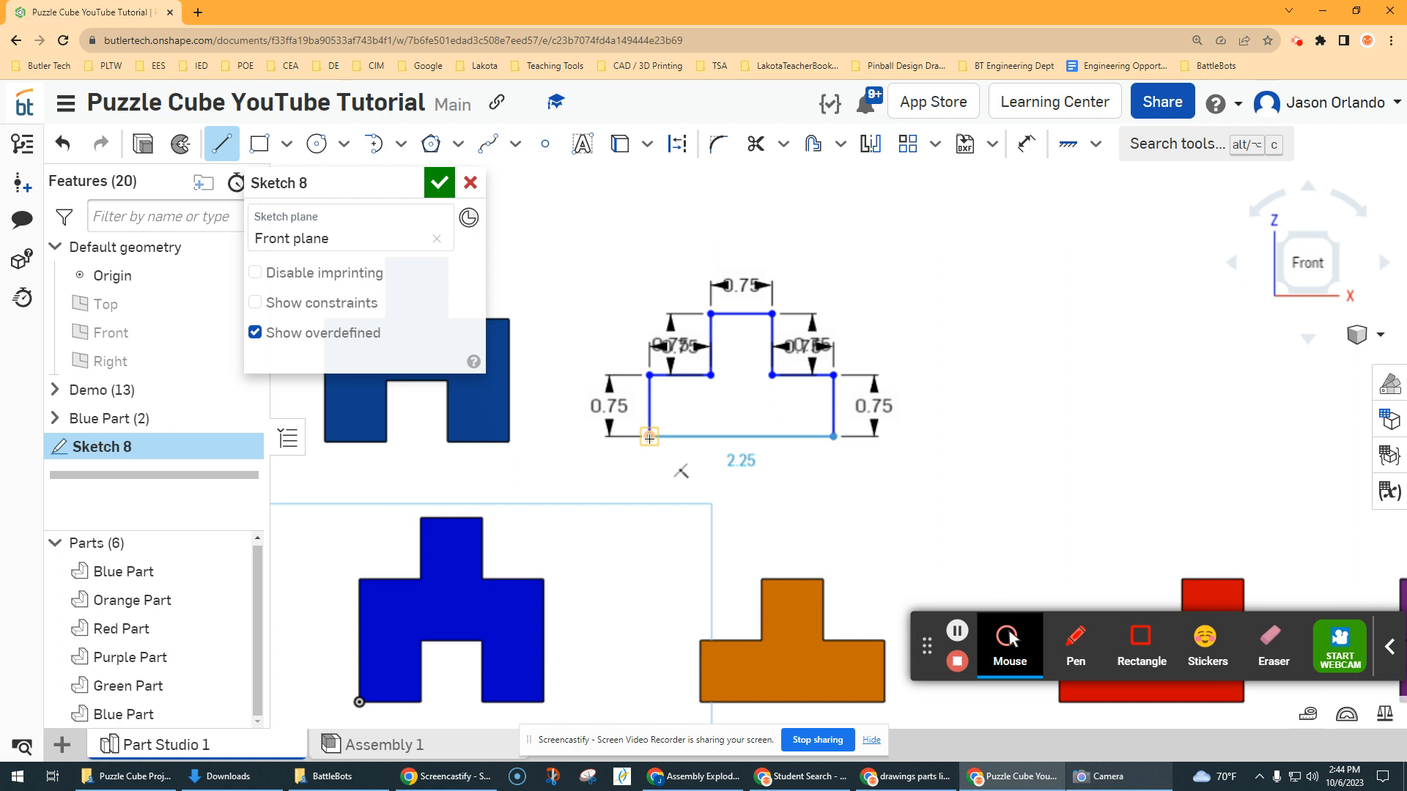
Close the T-shaped profile with a bottom line back to the starting point, and apply a Fix constraint to its lower-left corner
click(649, 437)
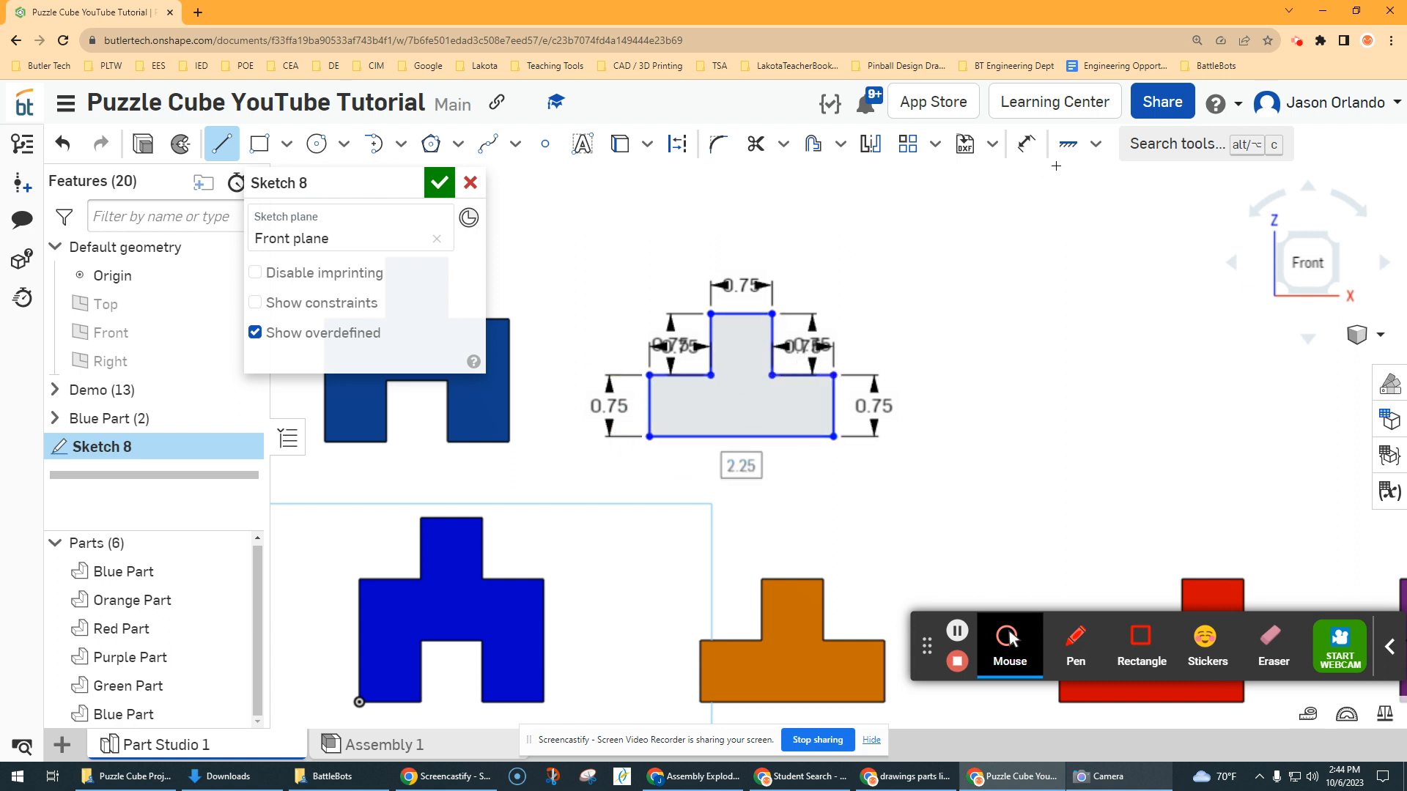
click(1069, 144)
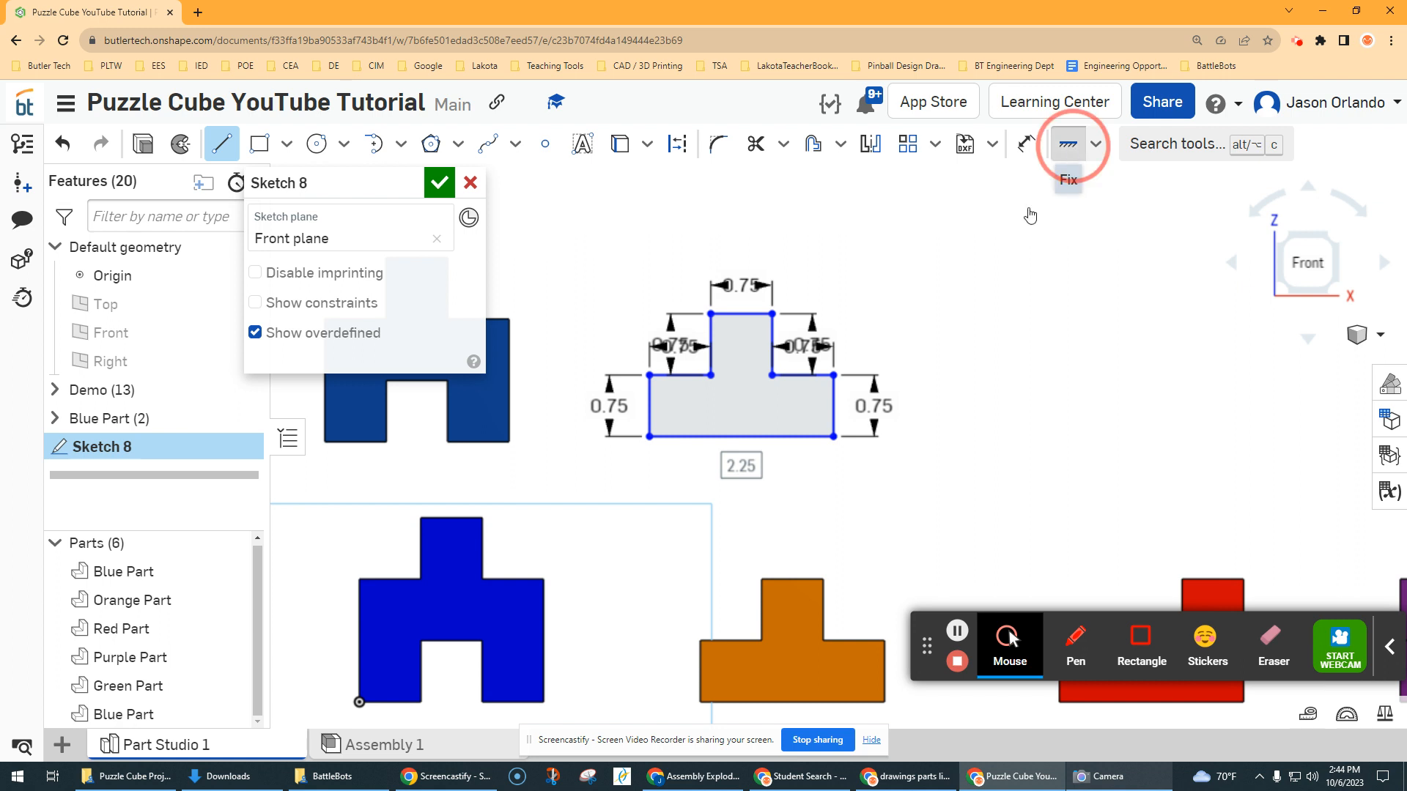
click(649, 439)
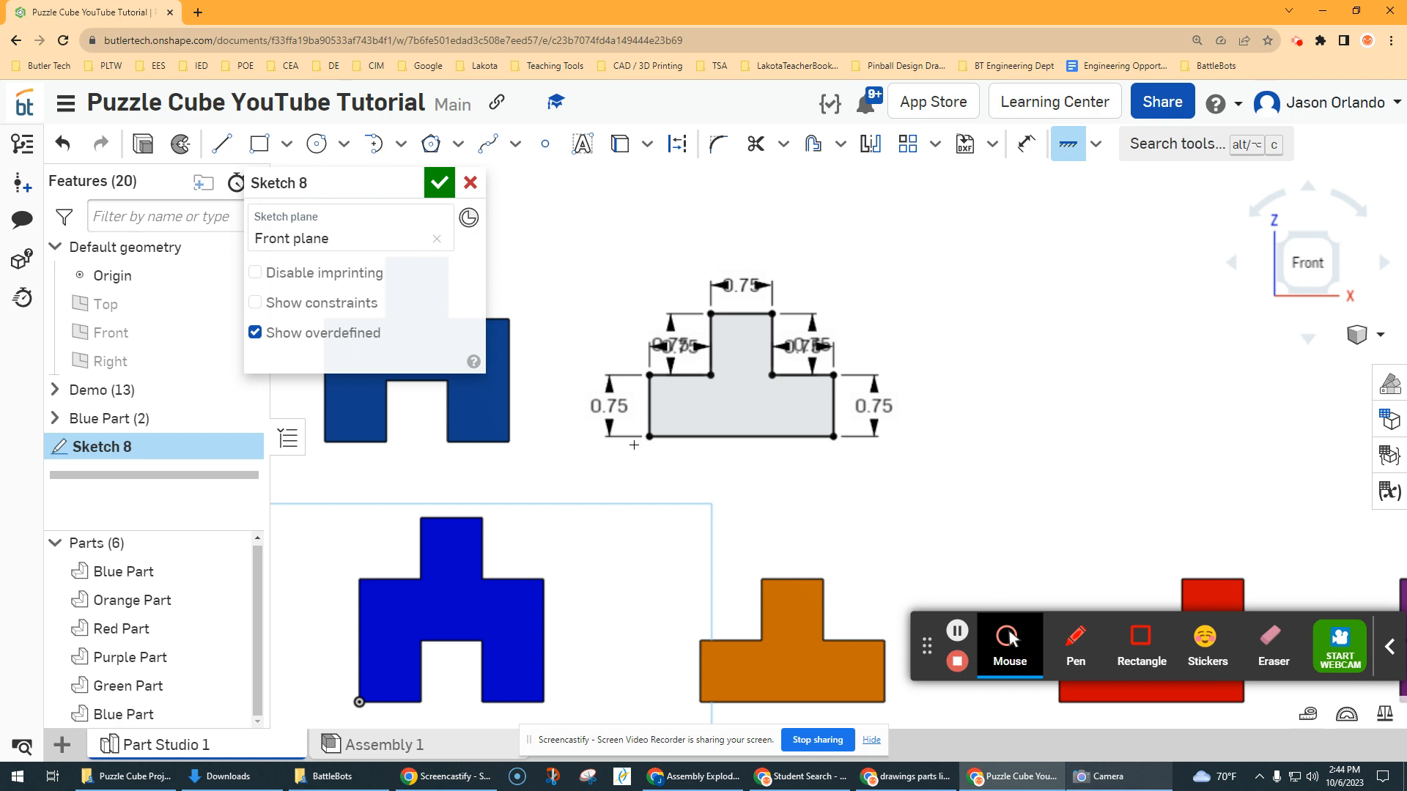
Finish the T-shaped sketch and extrude its profile as a new solid with a blind depth of 0.75 in
click(439, 183)
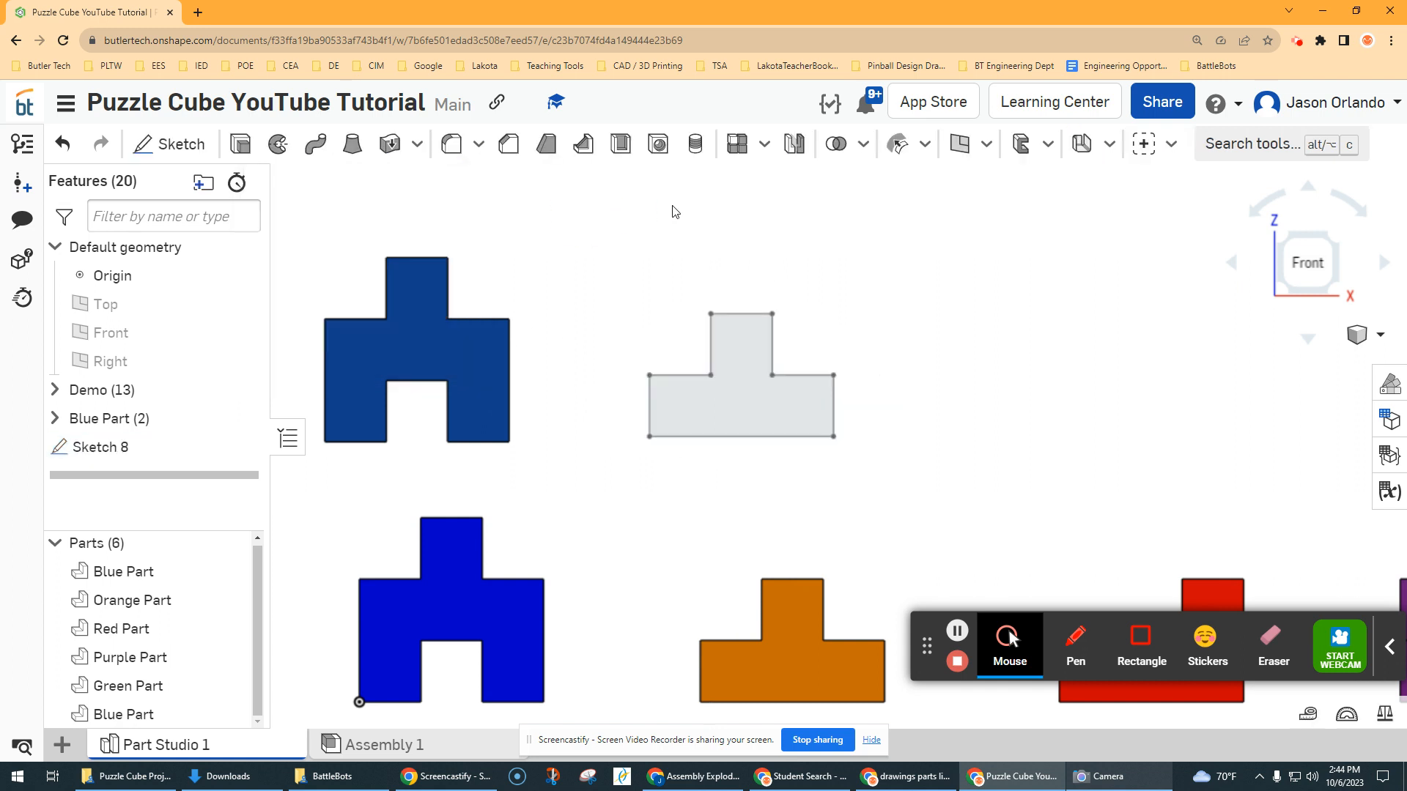
right_drag(672, 214, 659, 227)
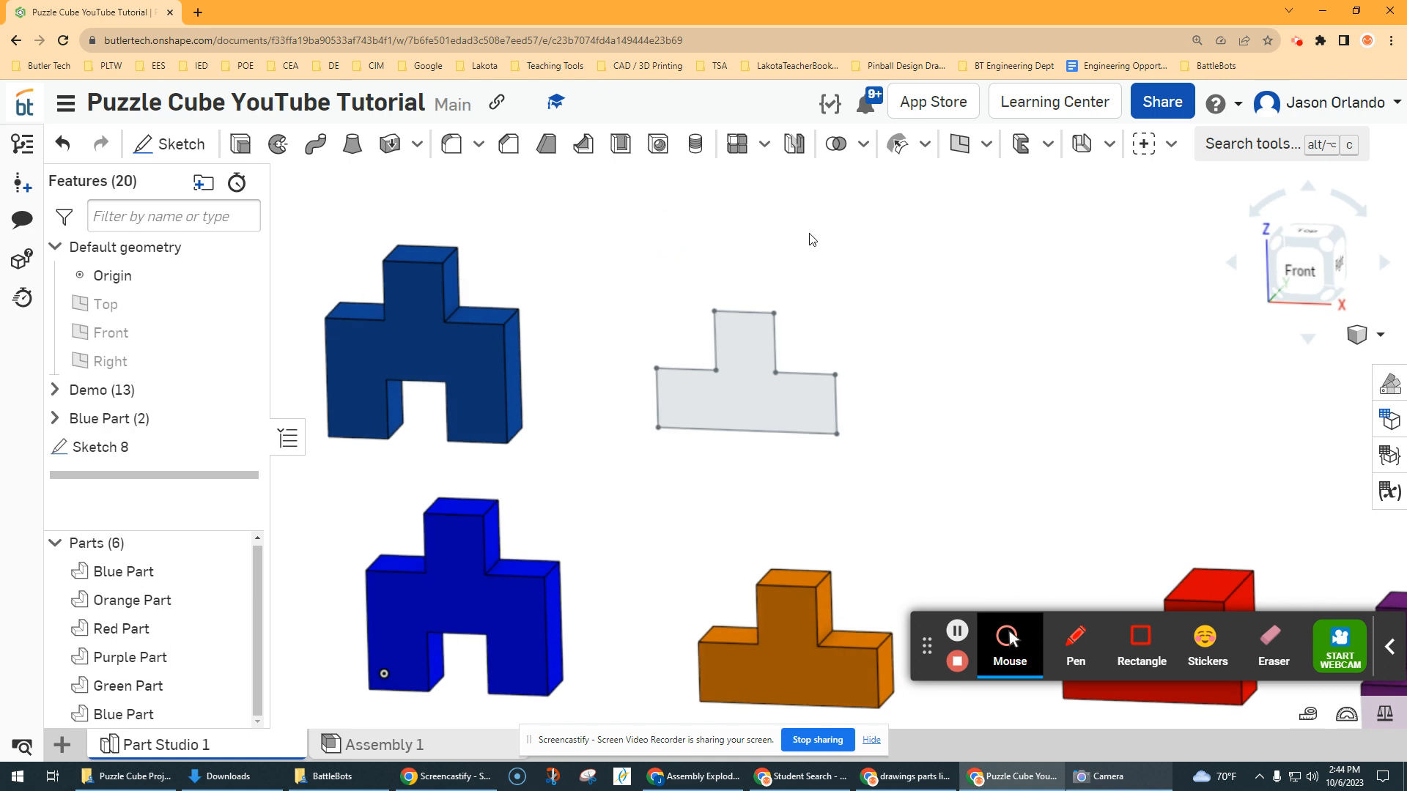
right_drag(812, 239, 805, 247)
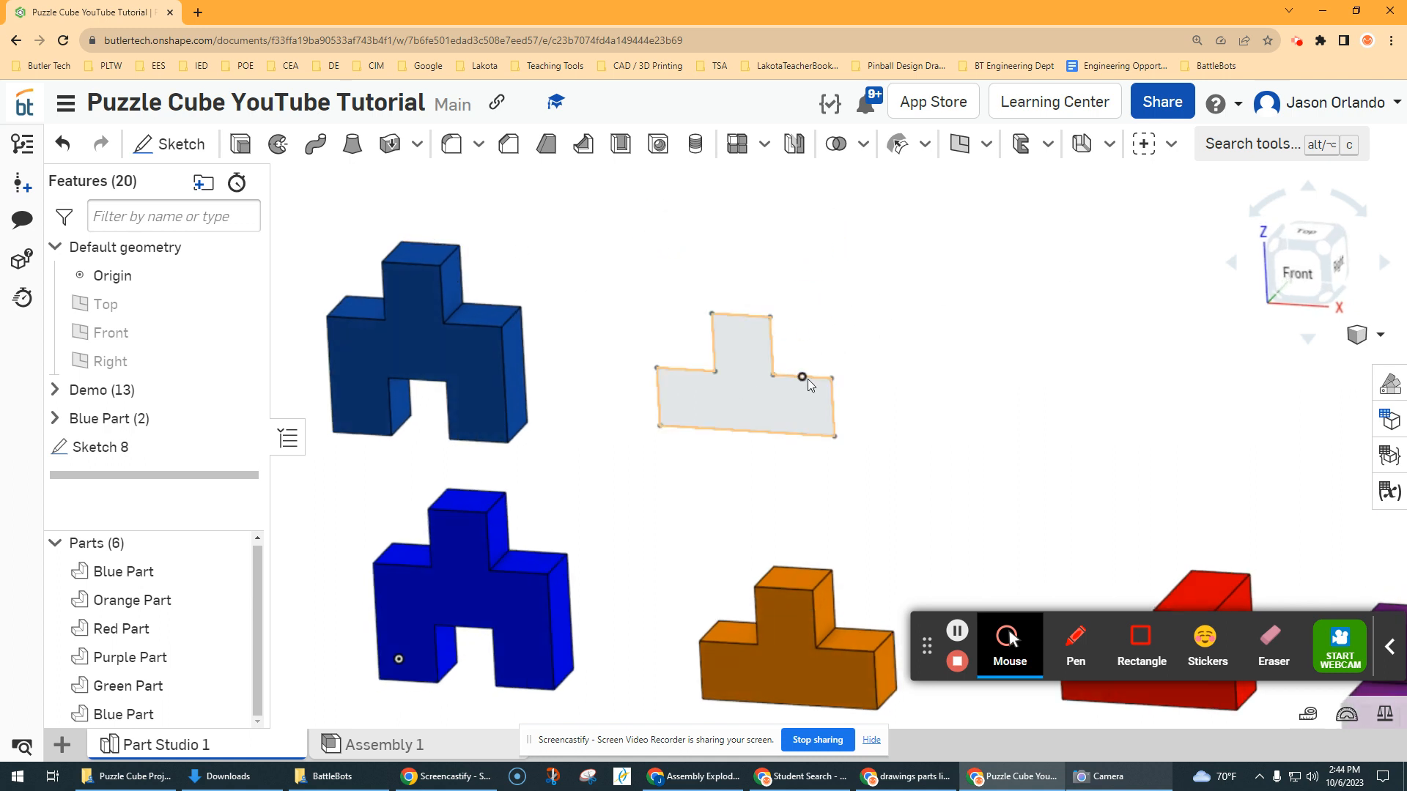
click(242, 144)
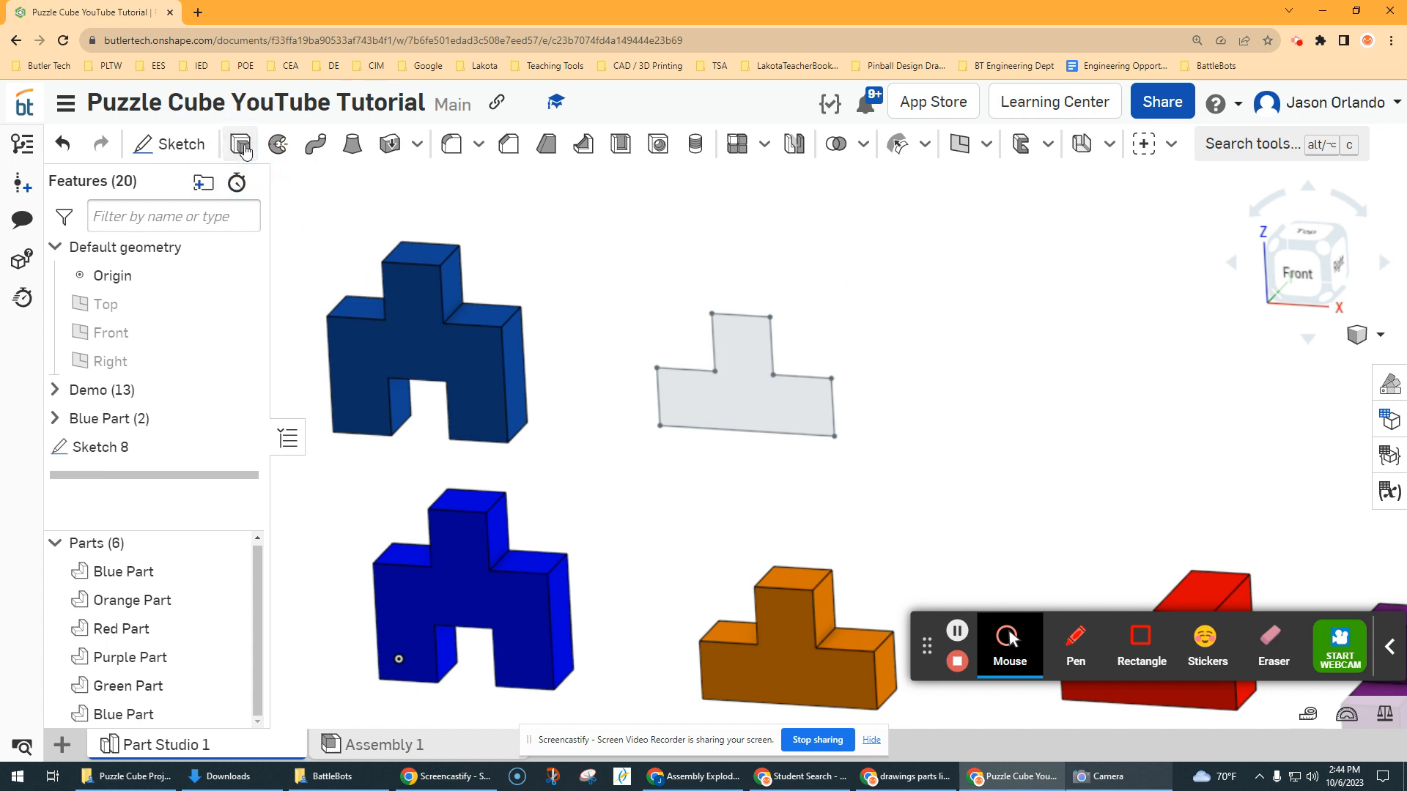
click(746, 389)
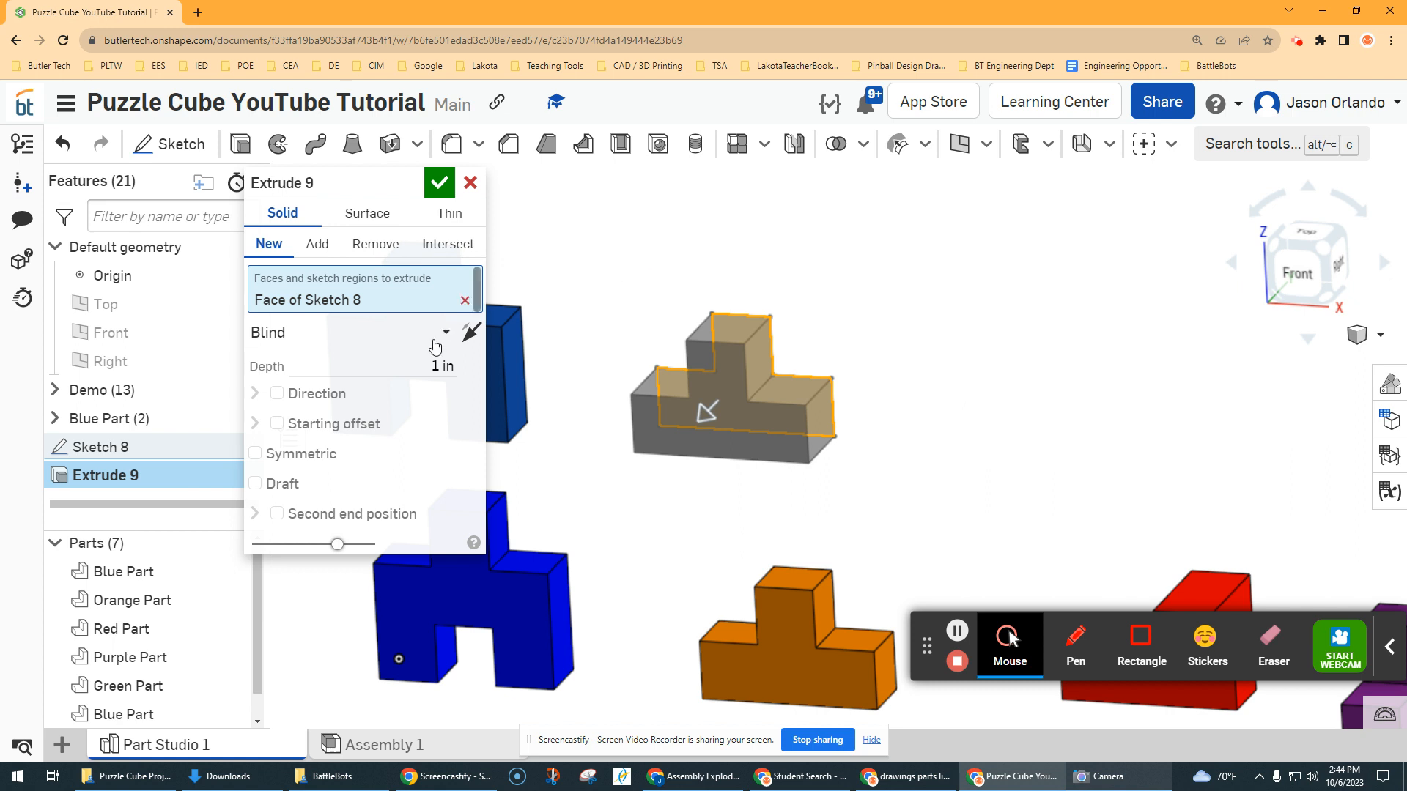
click(414, 369)
key(BackSpace)
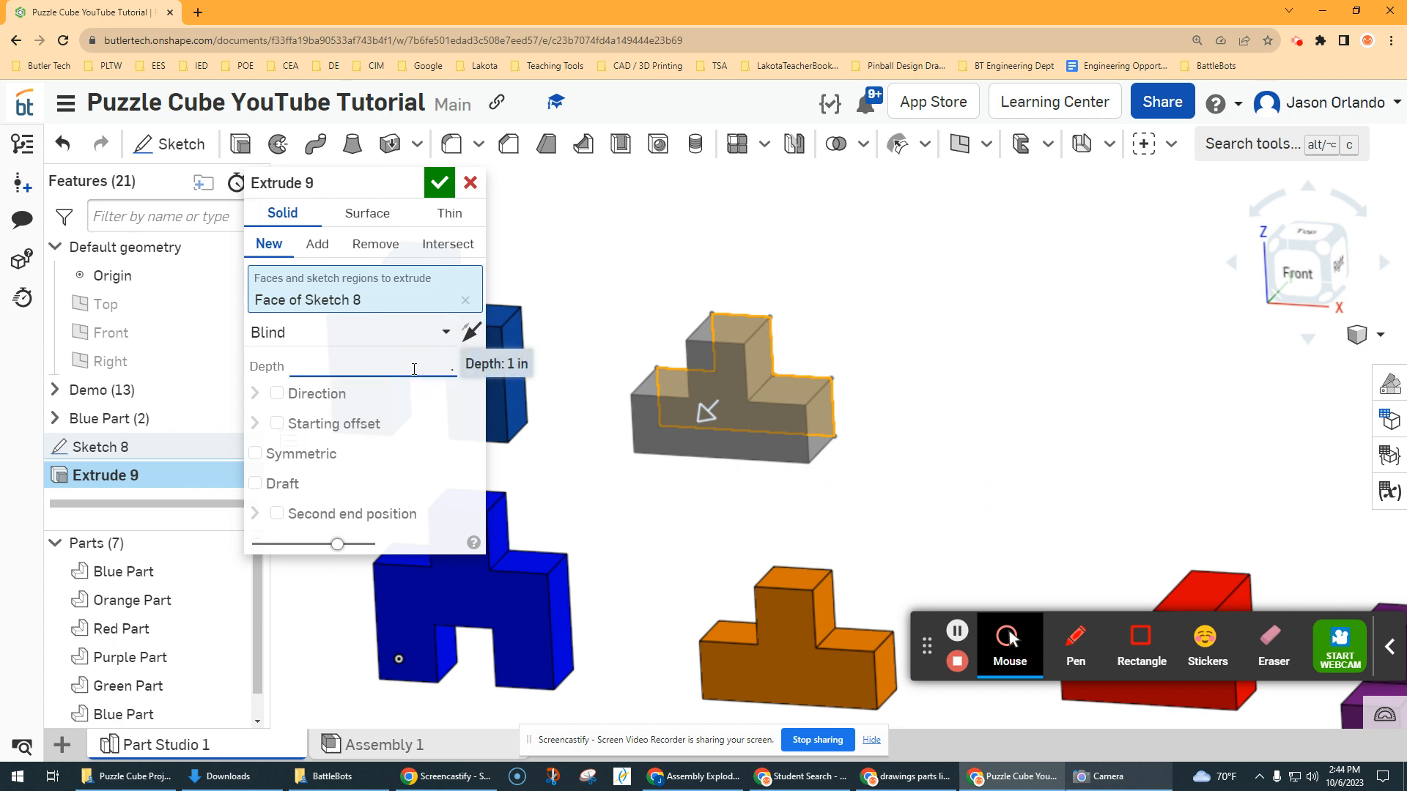
text(.75)
key(Return)
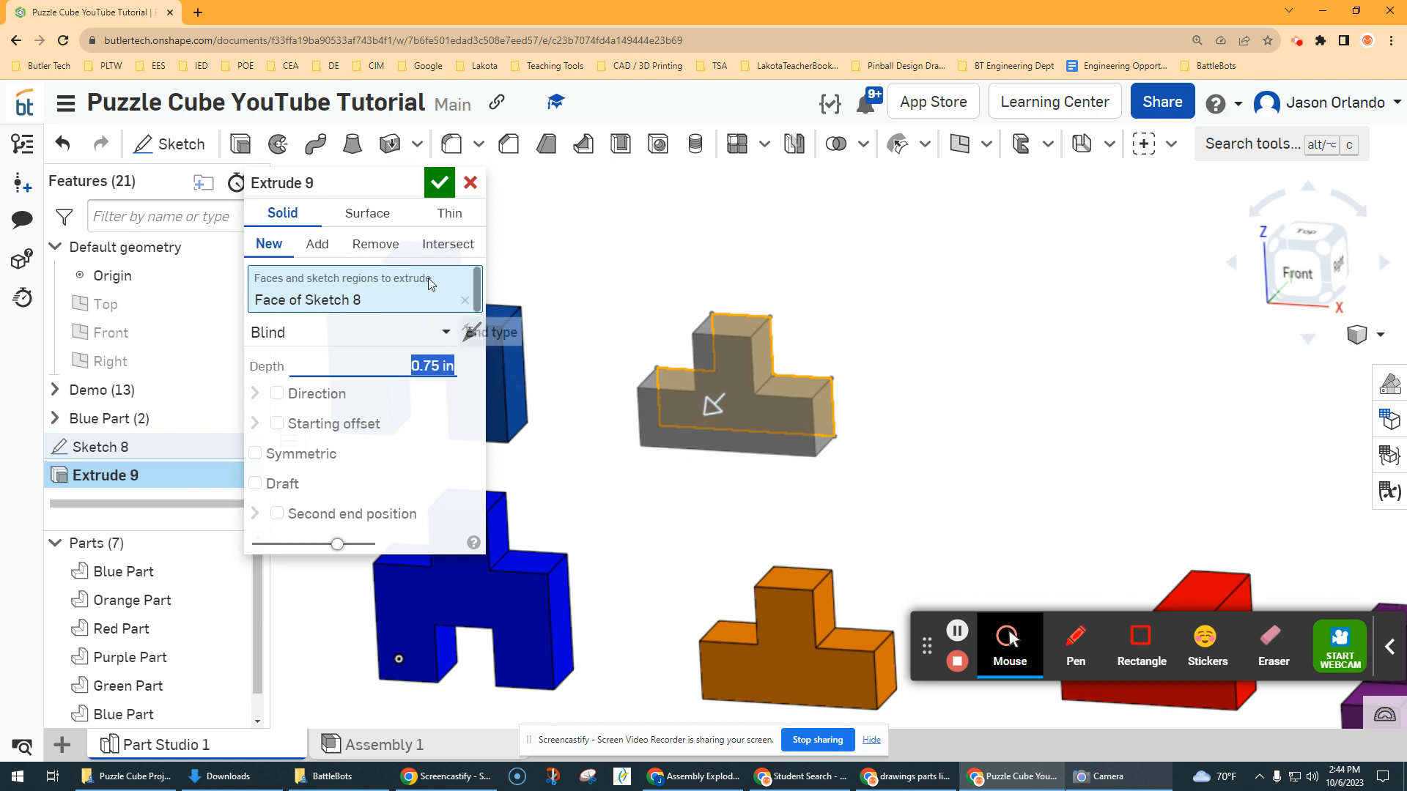
click(437, 186)
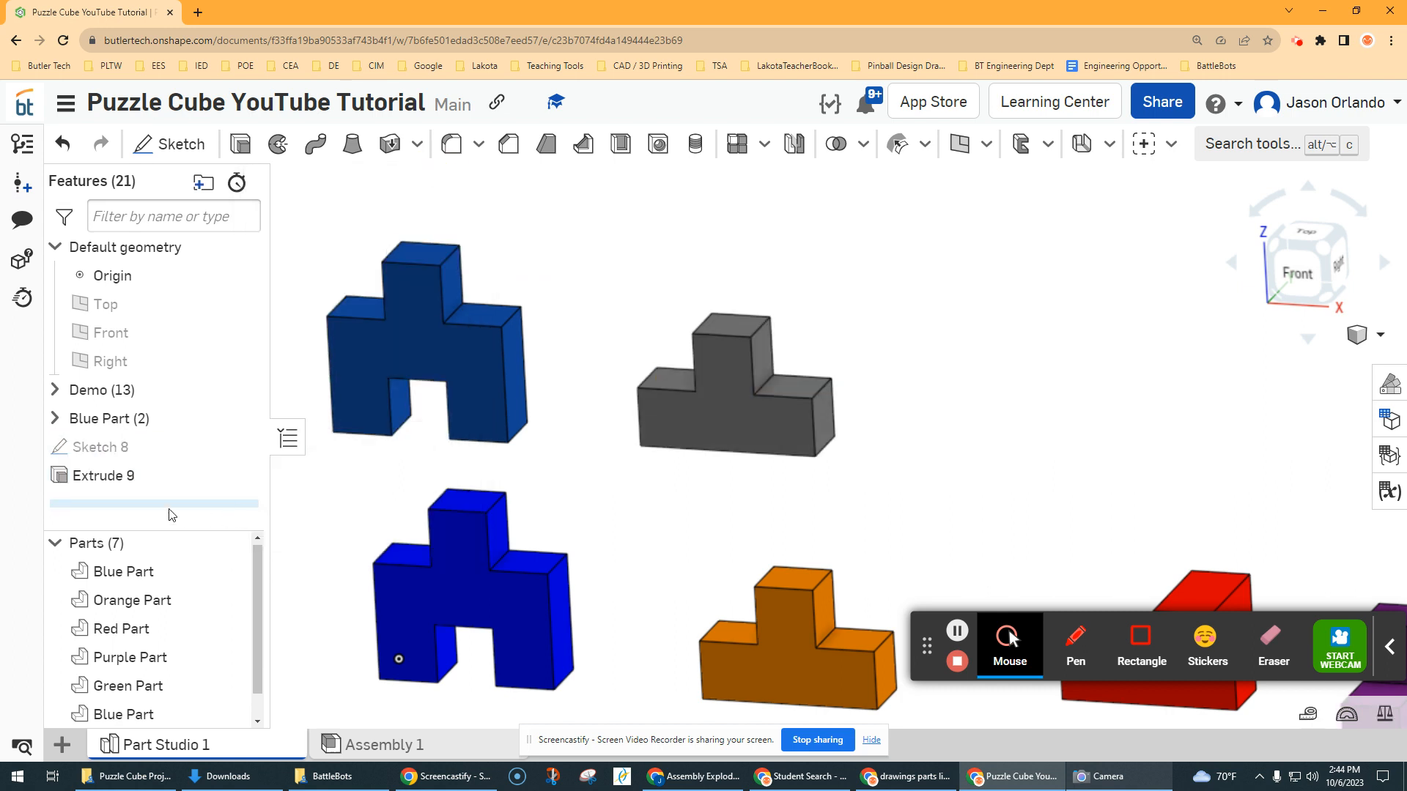
Group the T-shaped piece's sketch and extrude in a new feature folder named Orange Part
click(120, 478)
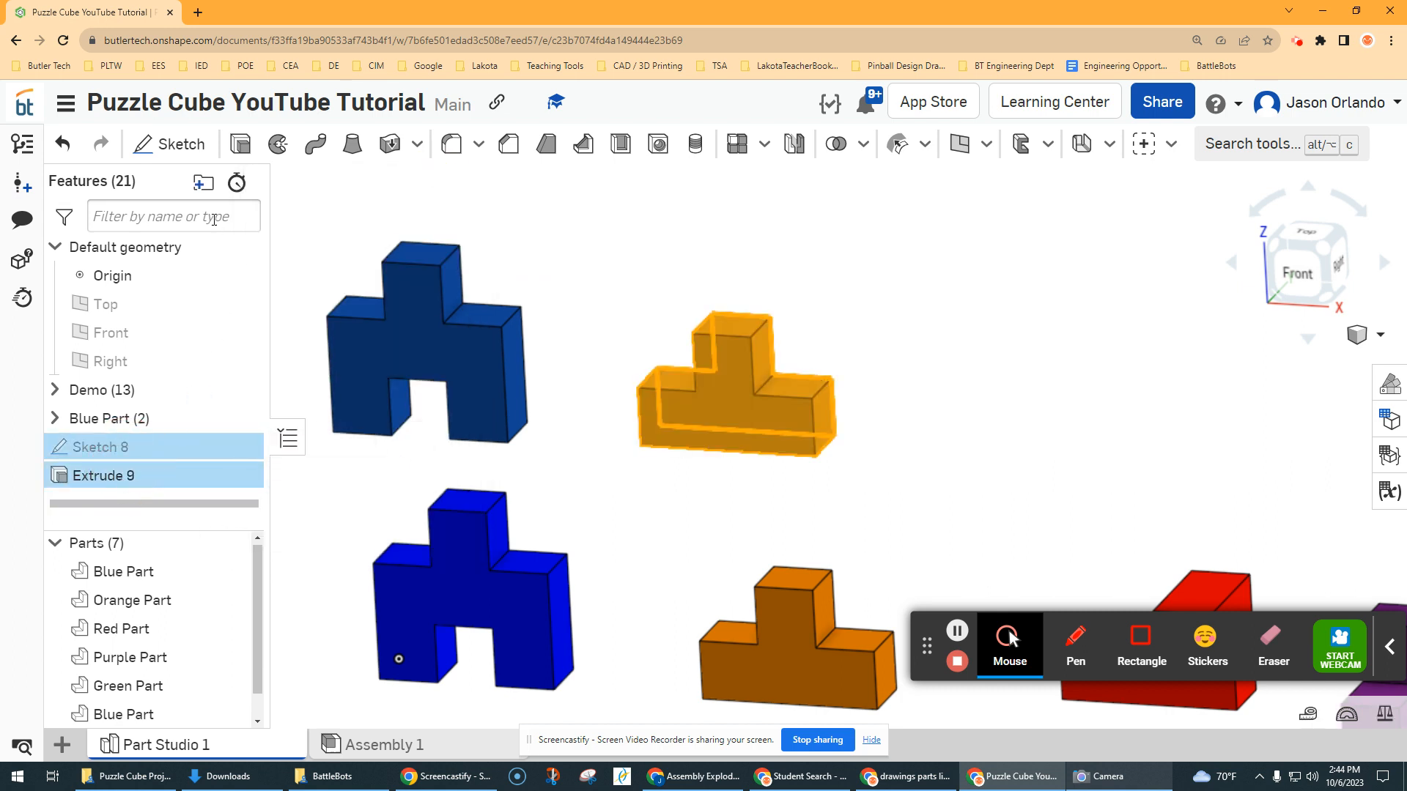
click(202, 183)
text(O)
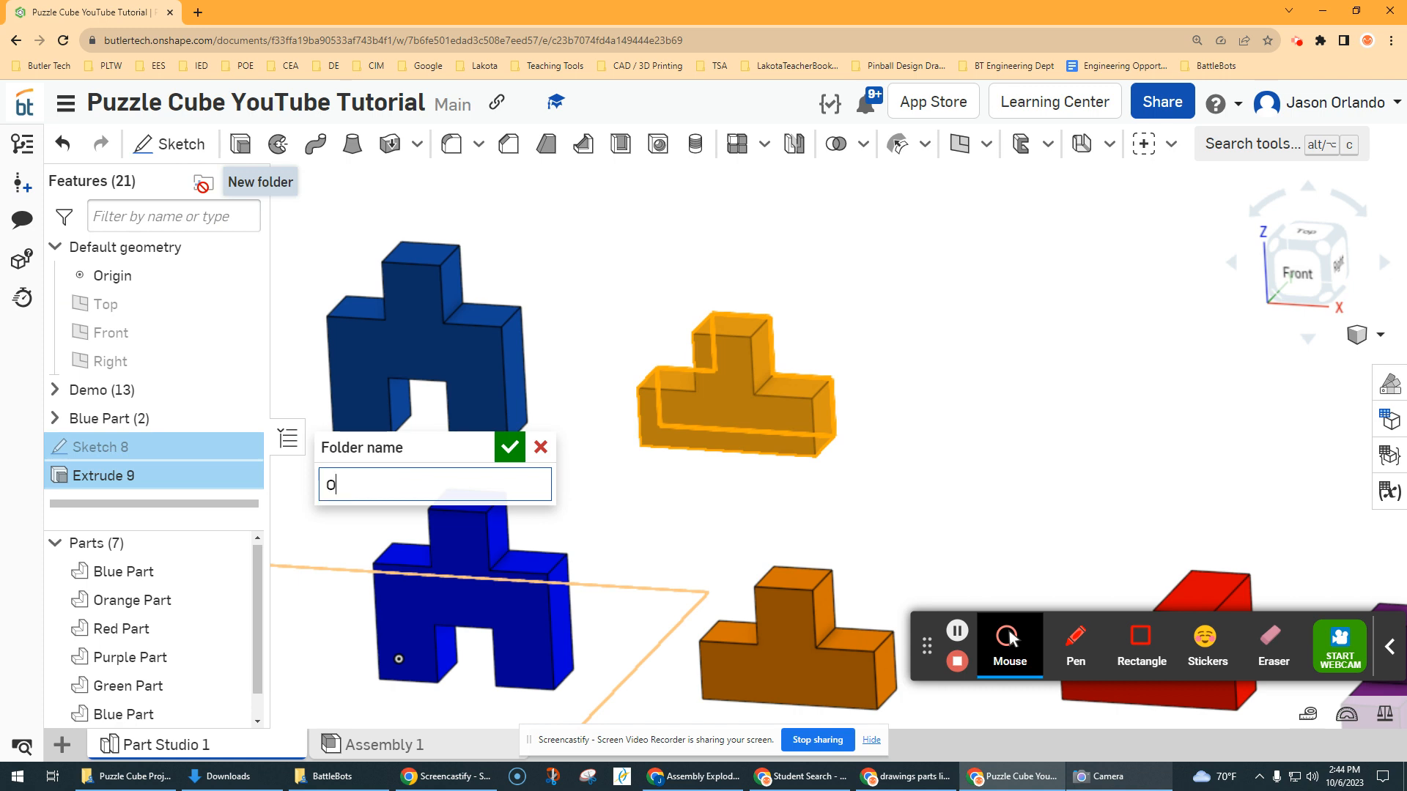
text(range Part)
key(Return)
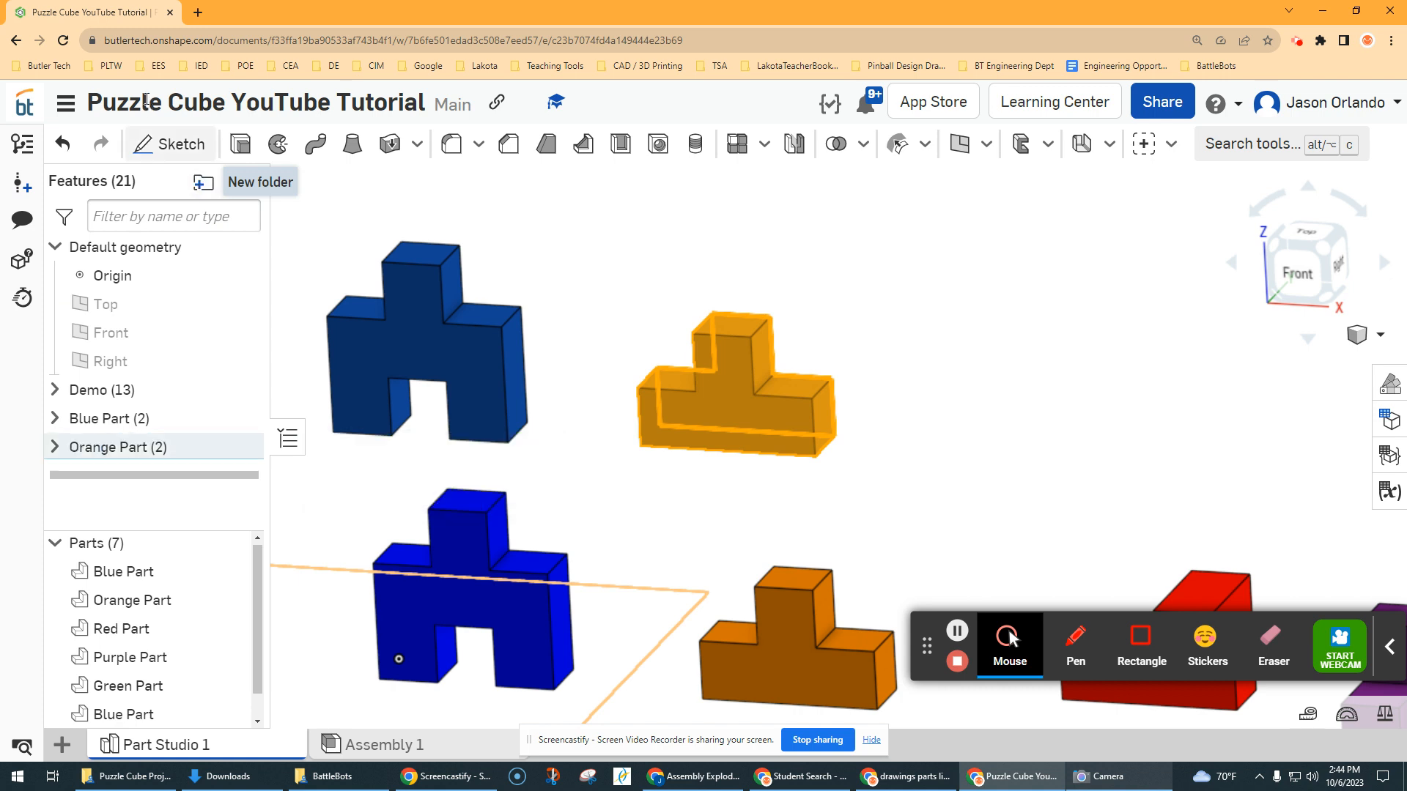
Rename the newly extruded T-shaped part in the parts list as Orange Part
scroll(124, 707, down, 1)
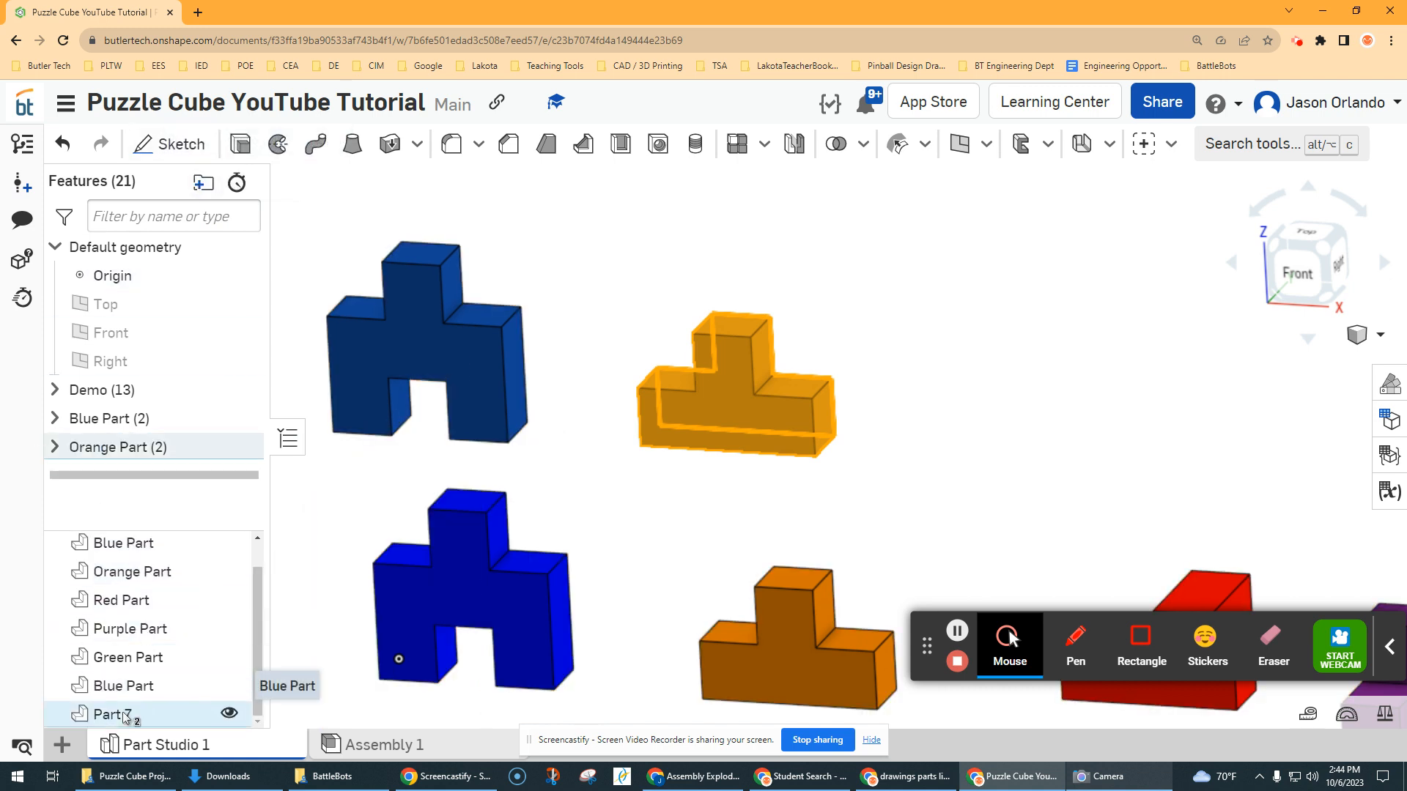
right_click(126, 714)
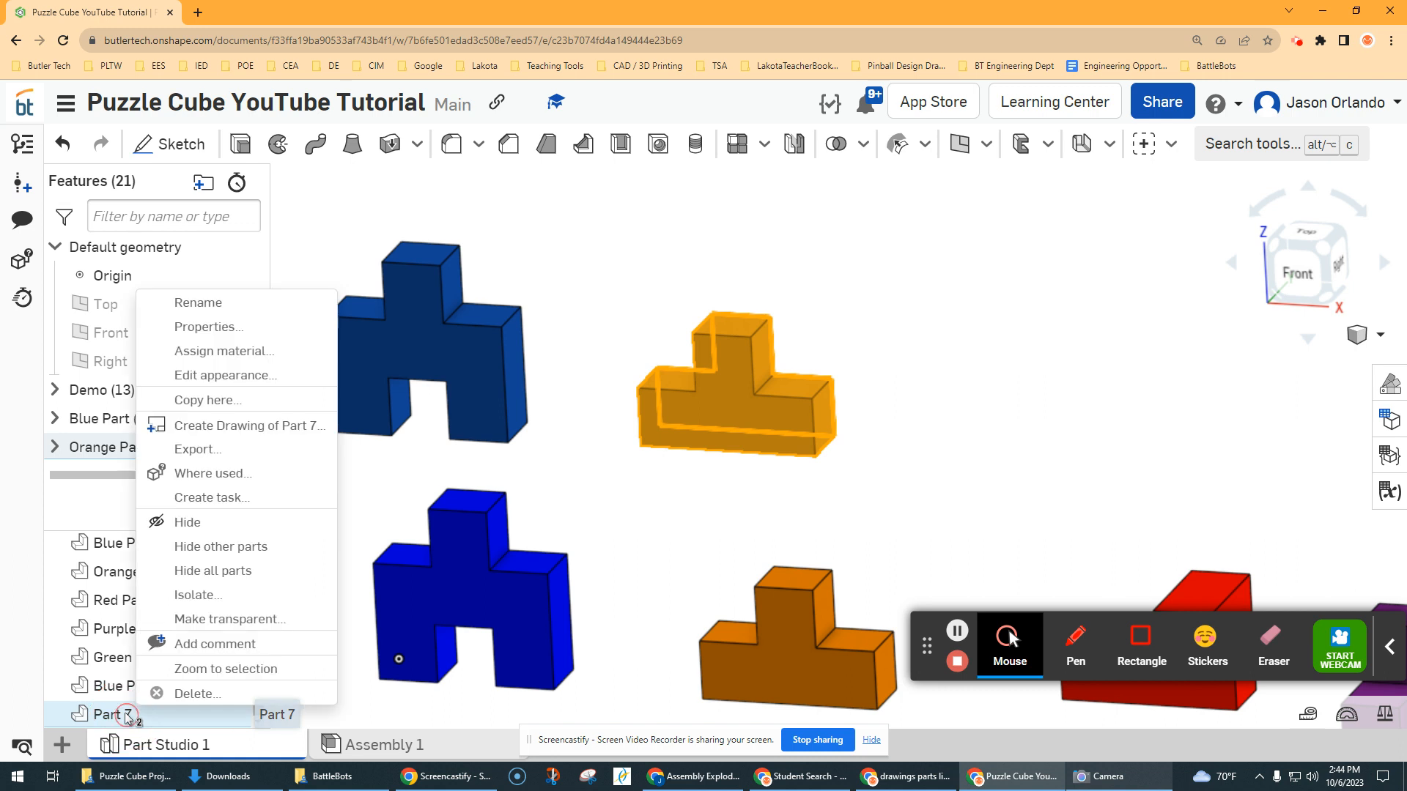
click(205, 302)
text(O)
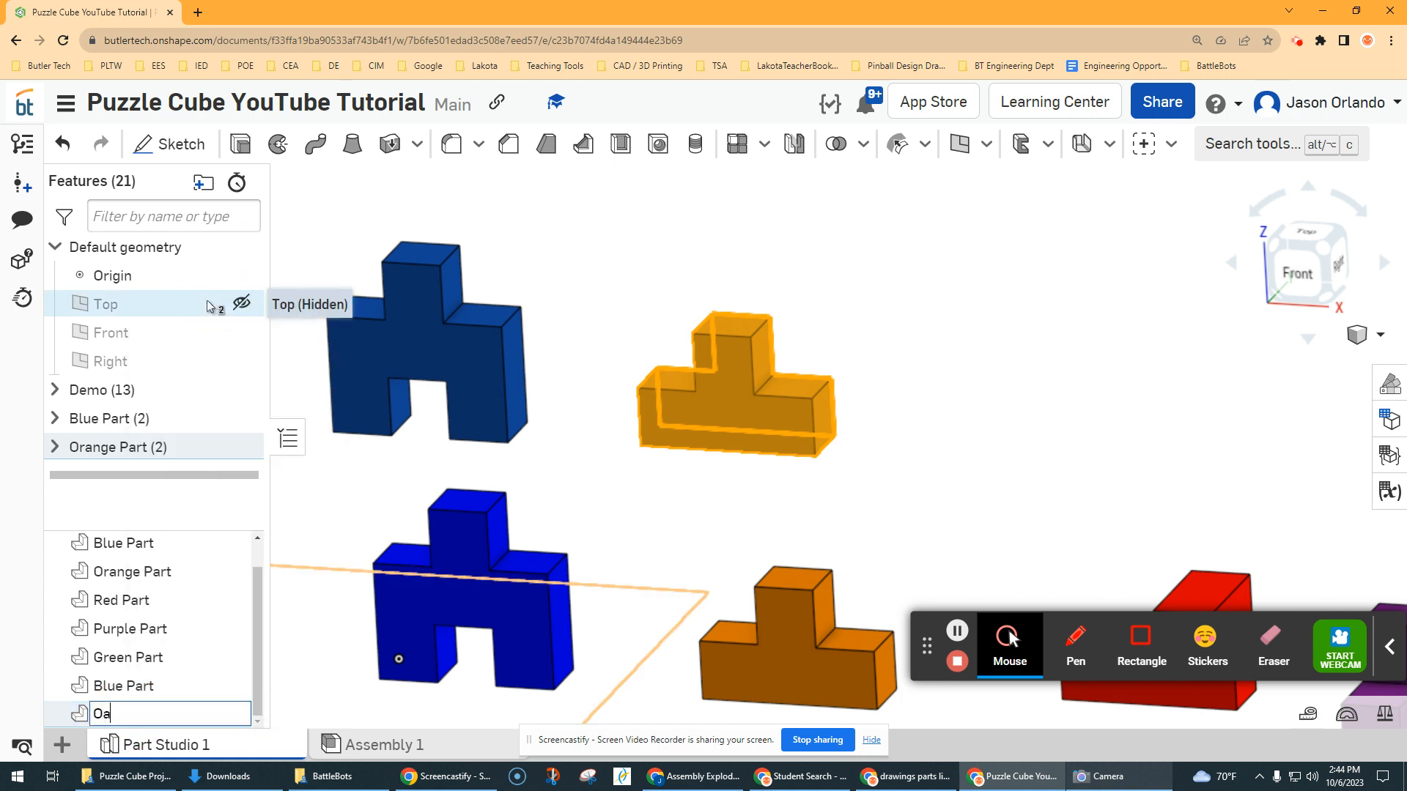
text(range Part)
key(Return)
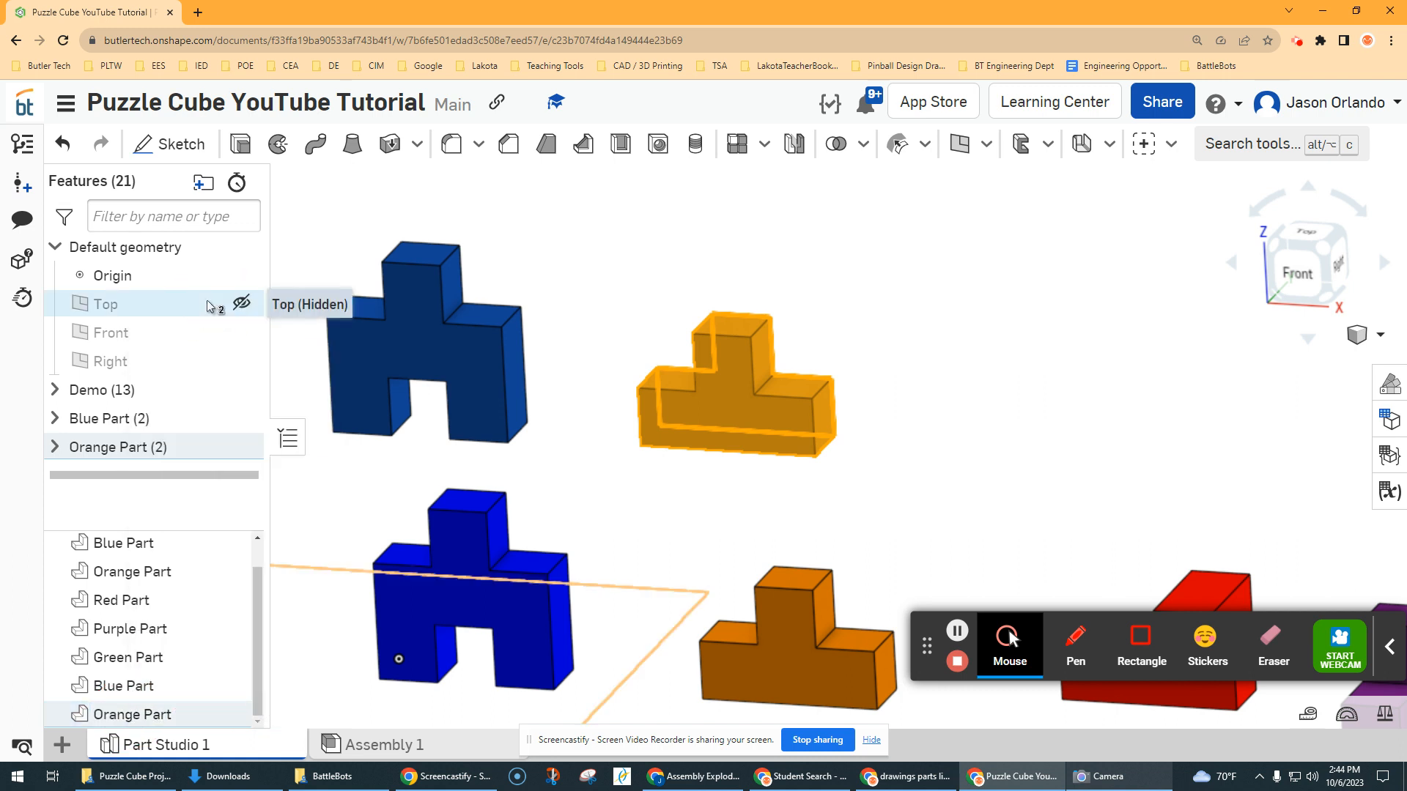
Change the appearance of the new gray T-shaped part to the orange palette color E8922A
scroll(623, 326, down, 1)
scroll(936, 365, down, 1)
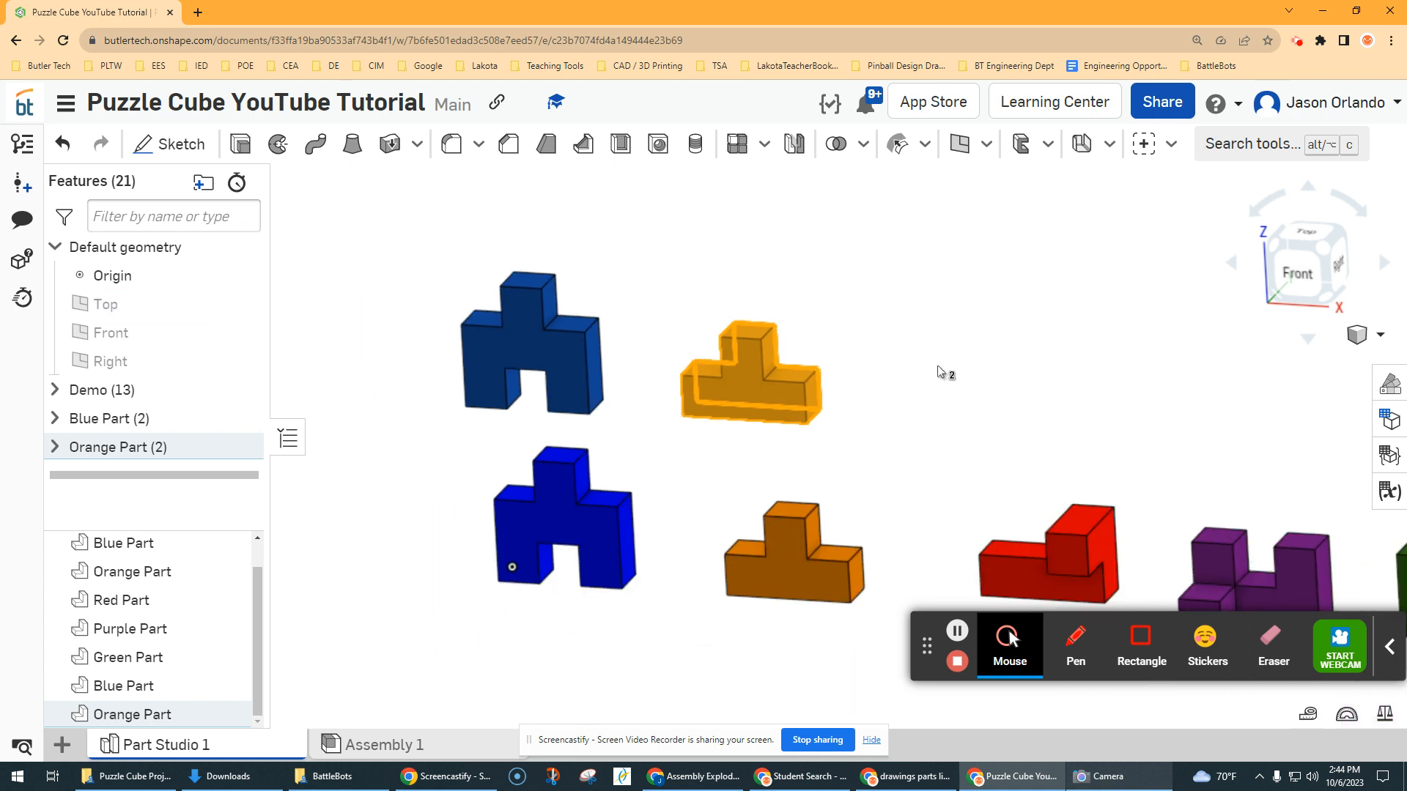
middle_drag(964, 364, 879, 370)
middle_drag(977, 417, 808, 419)
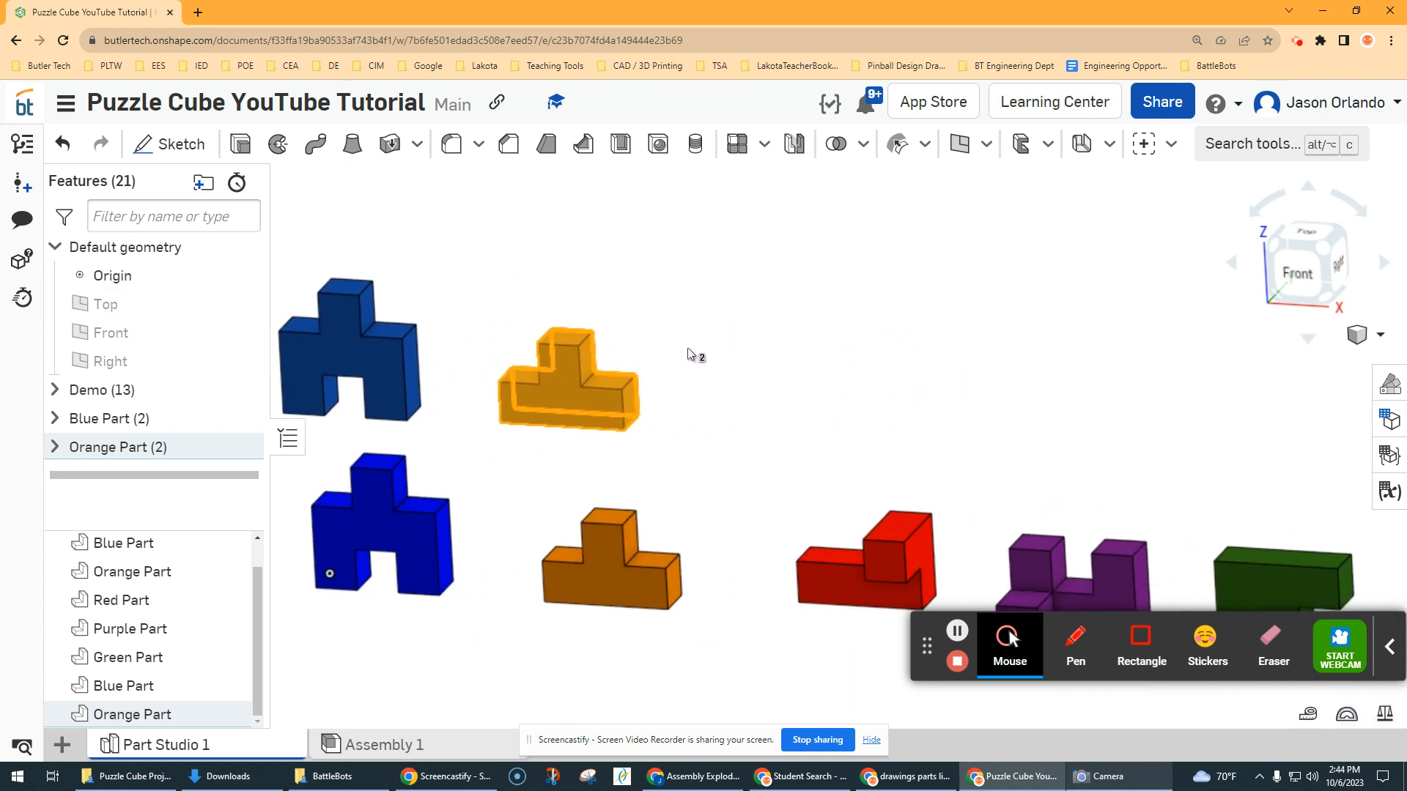
click(682, 349)
middle_drag(766, 357, 719, 355)
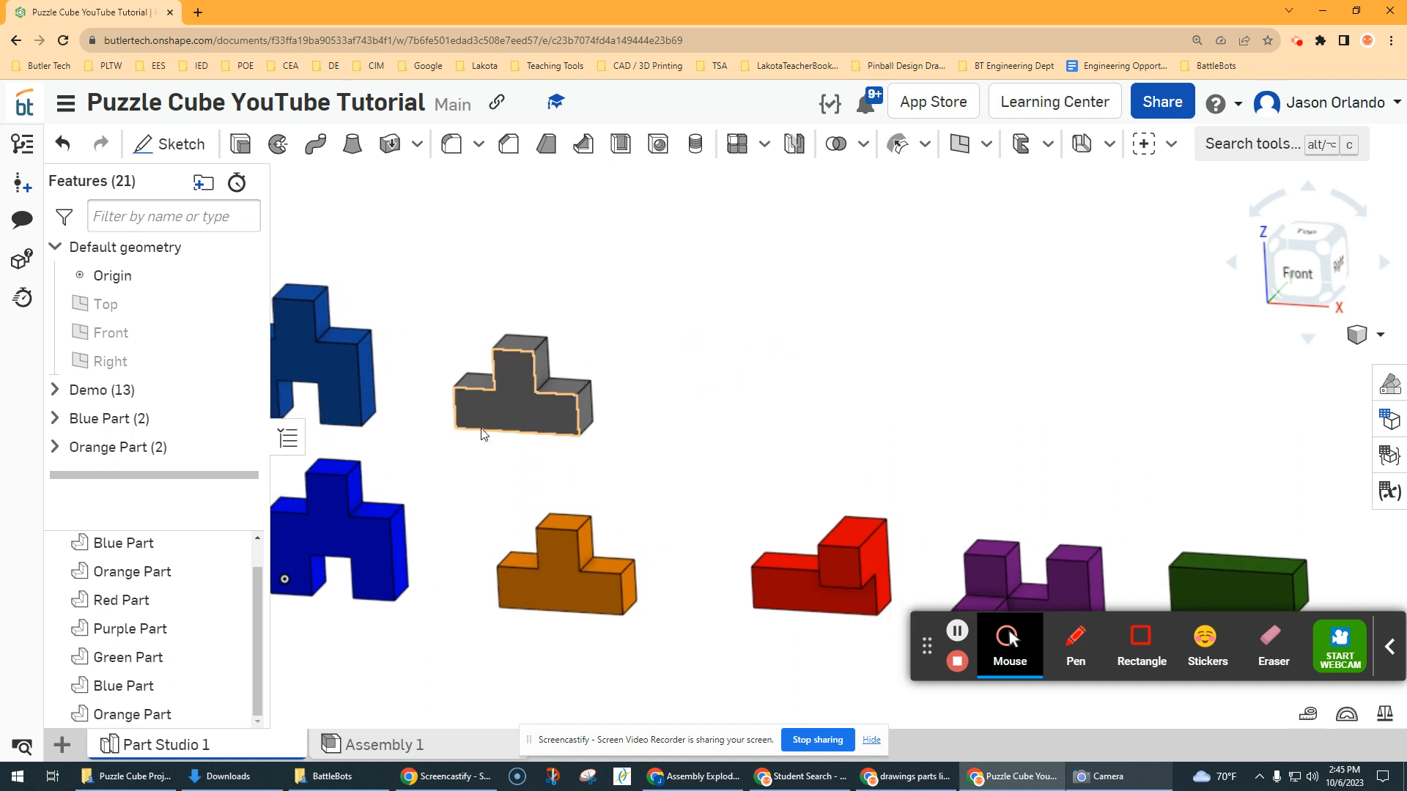
right_click(141, 716)
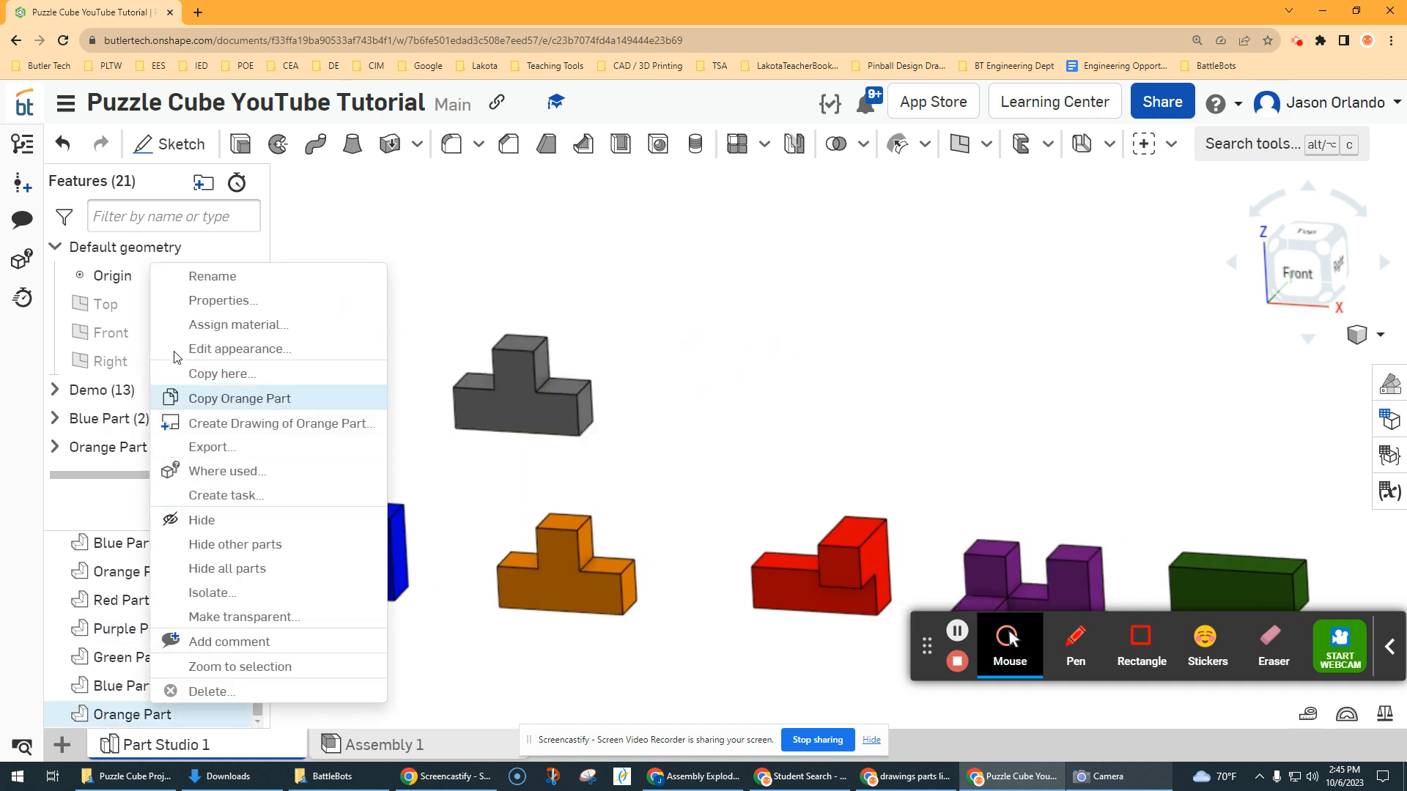
click(234, 349)
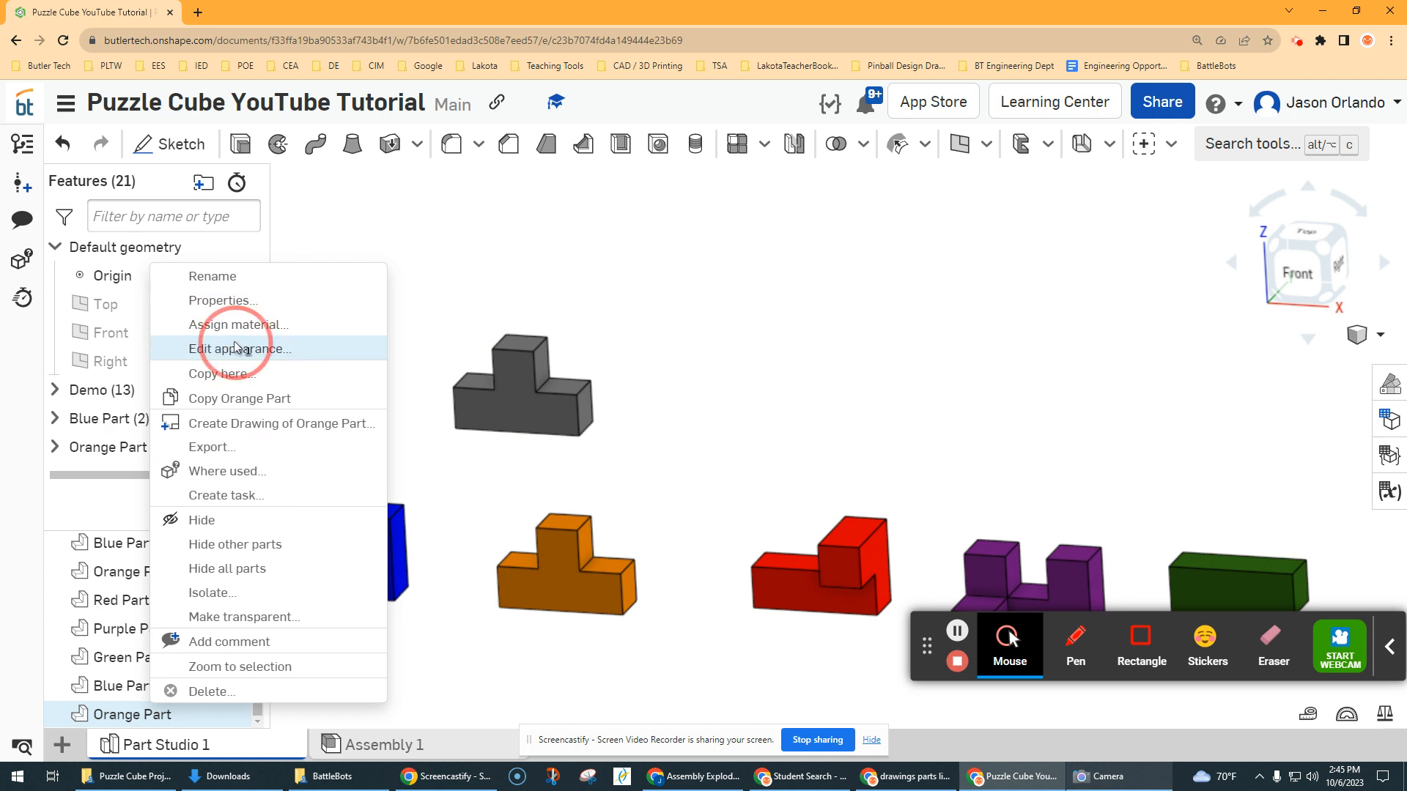
click(377, 460)
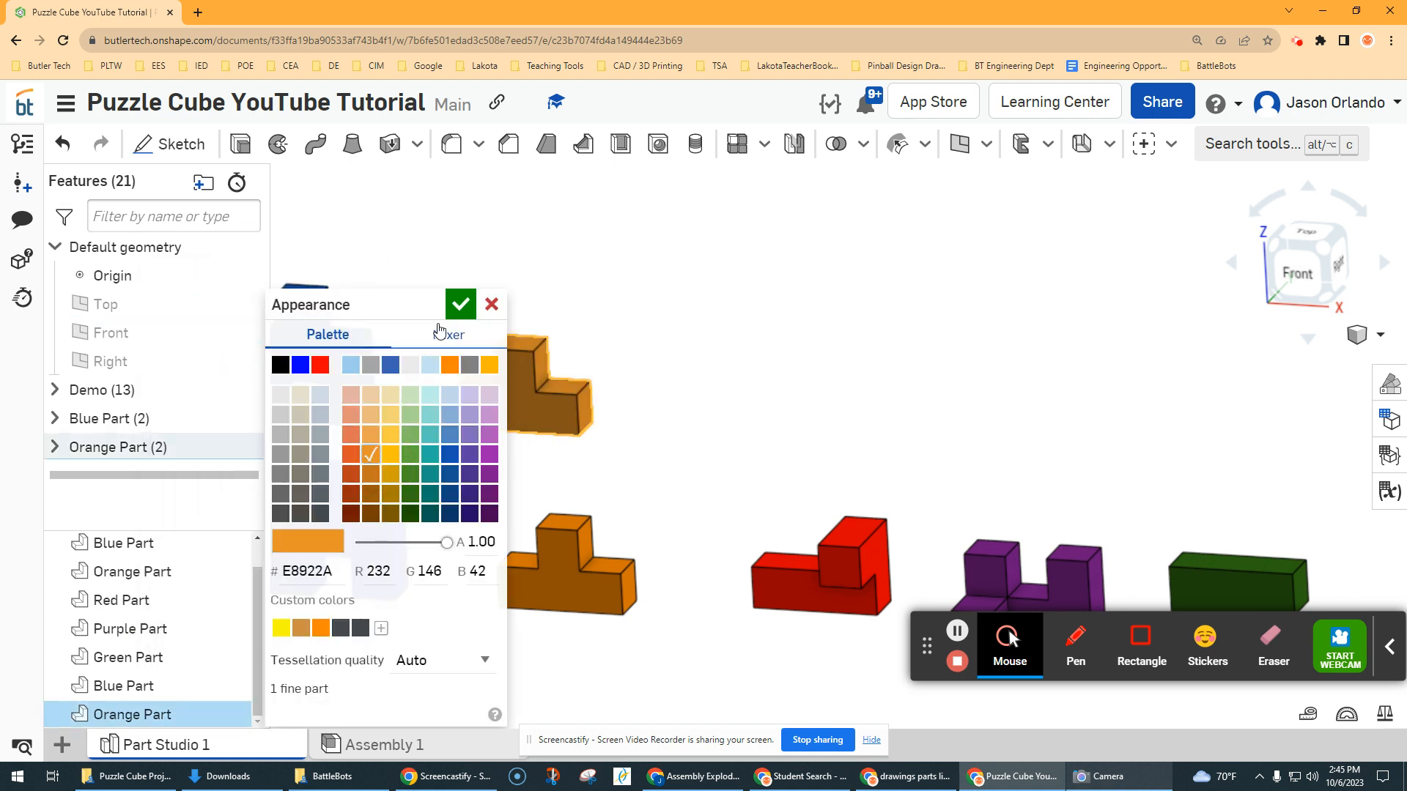
click(460, 303)
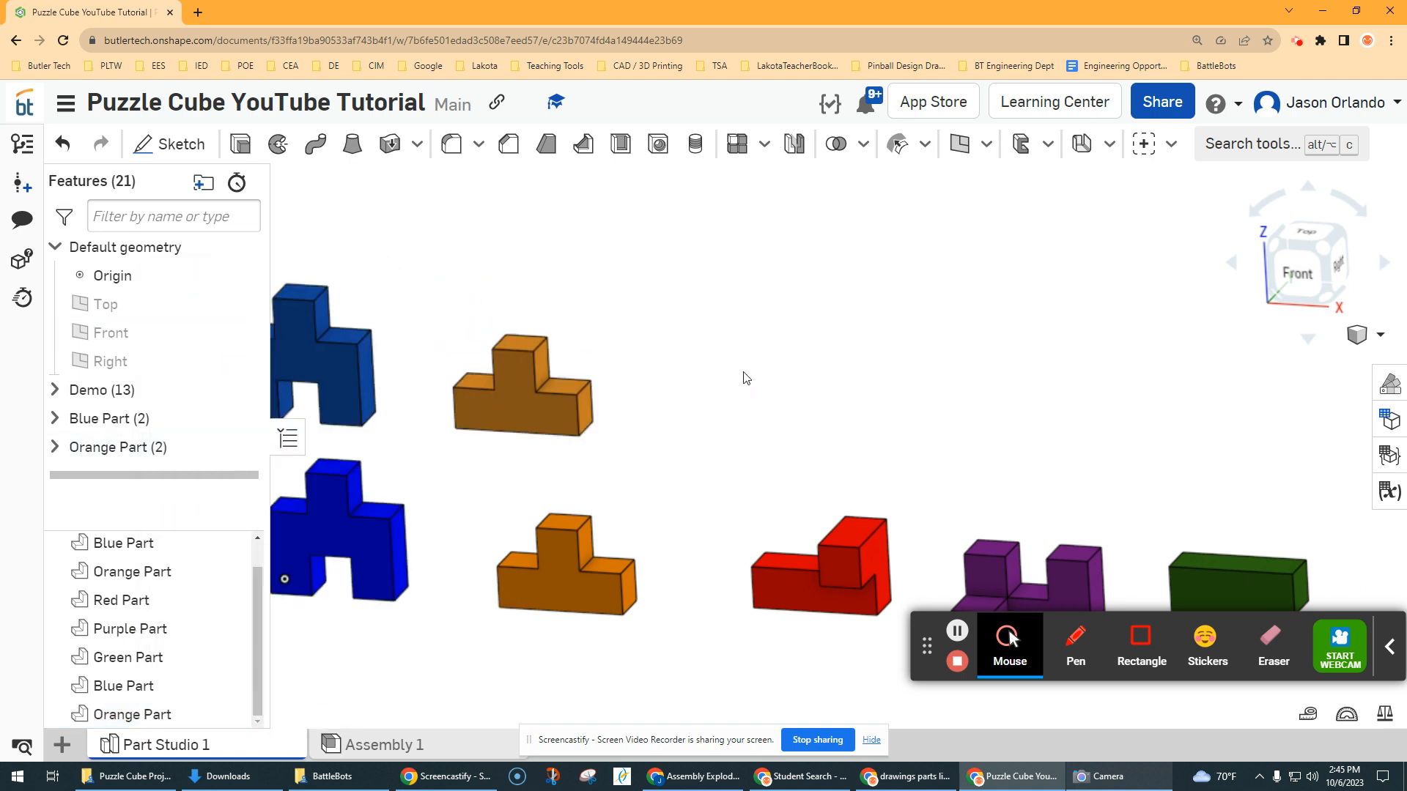
Examine the demo pieces from the front, right and top, focusing on the red piece's raised and protruding blocks
middle_drag(746, 378, 664, 369)
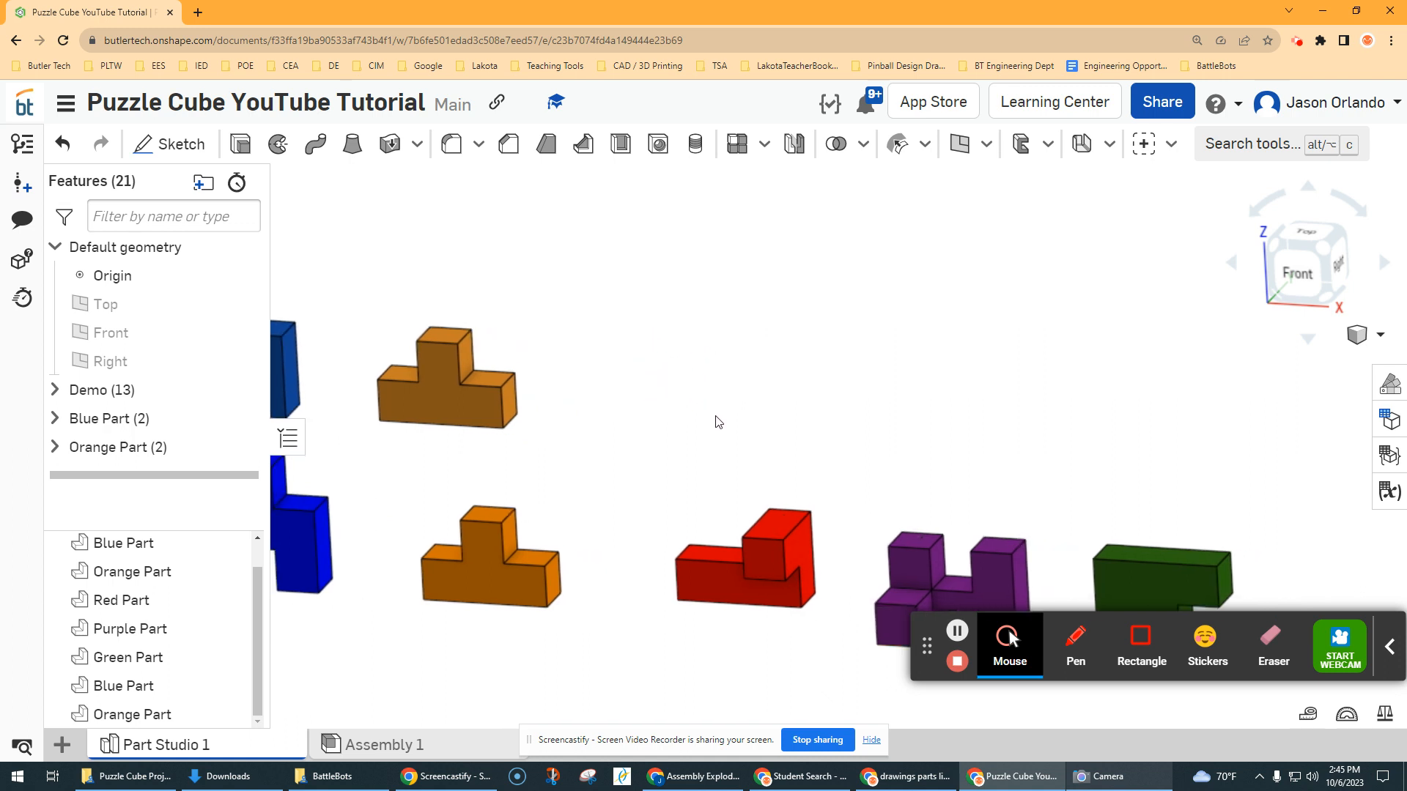
mouse_move(726, 433)
right_down()
mouse_move(748, 417)
mouse_move(736, 430)
right_up()
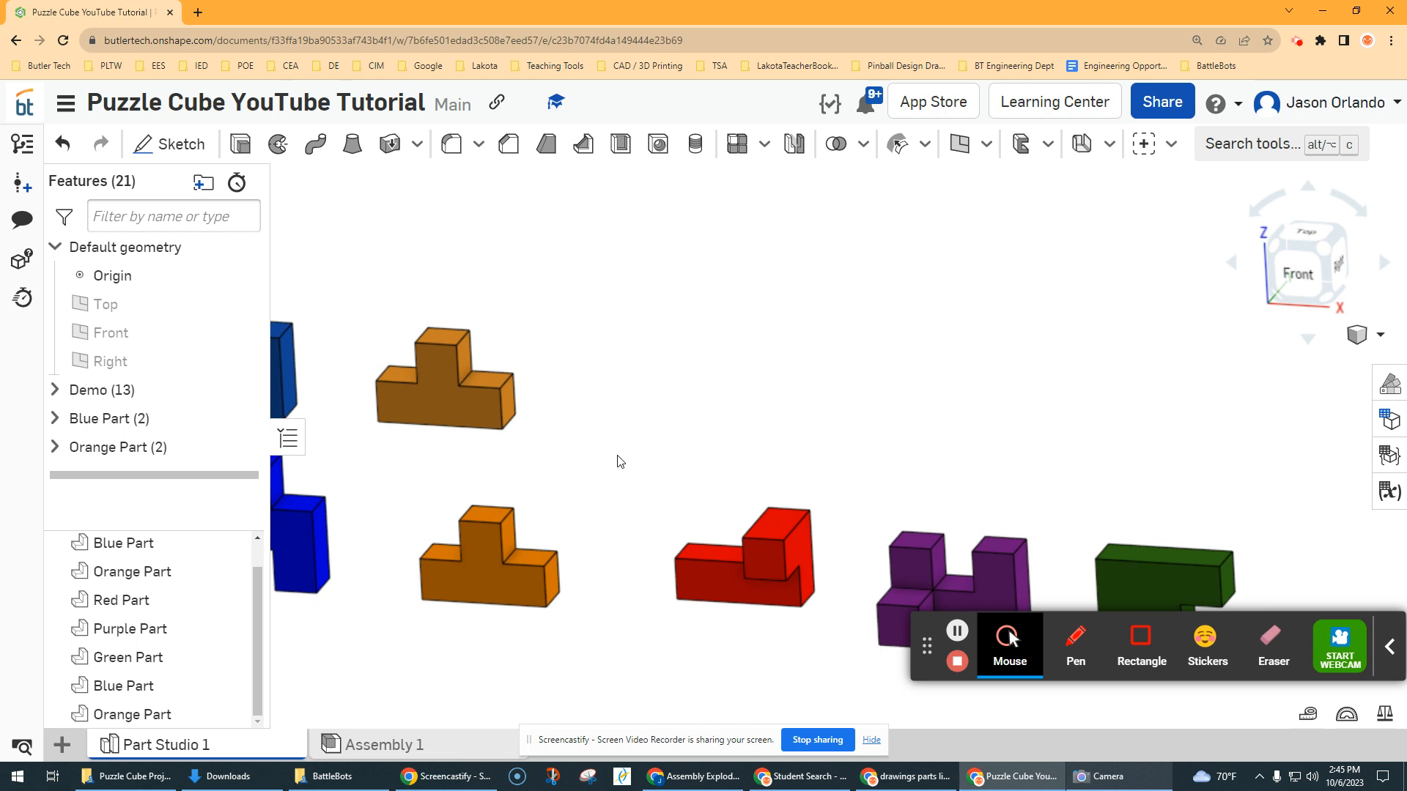
middle_drag(619, 460, 754, 424)
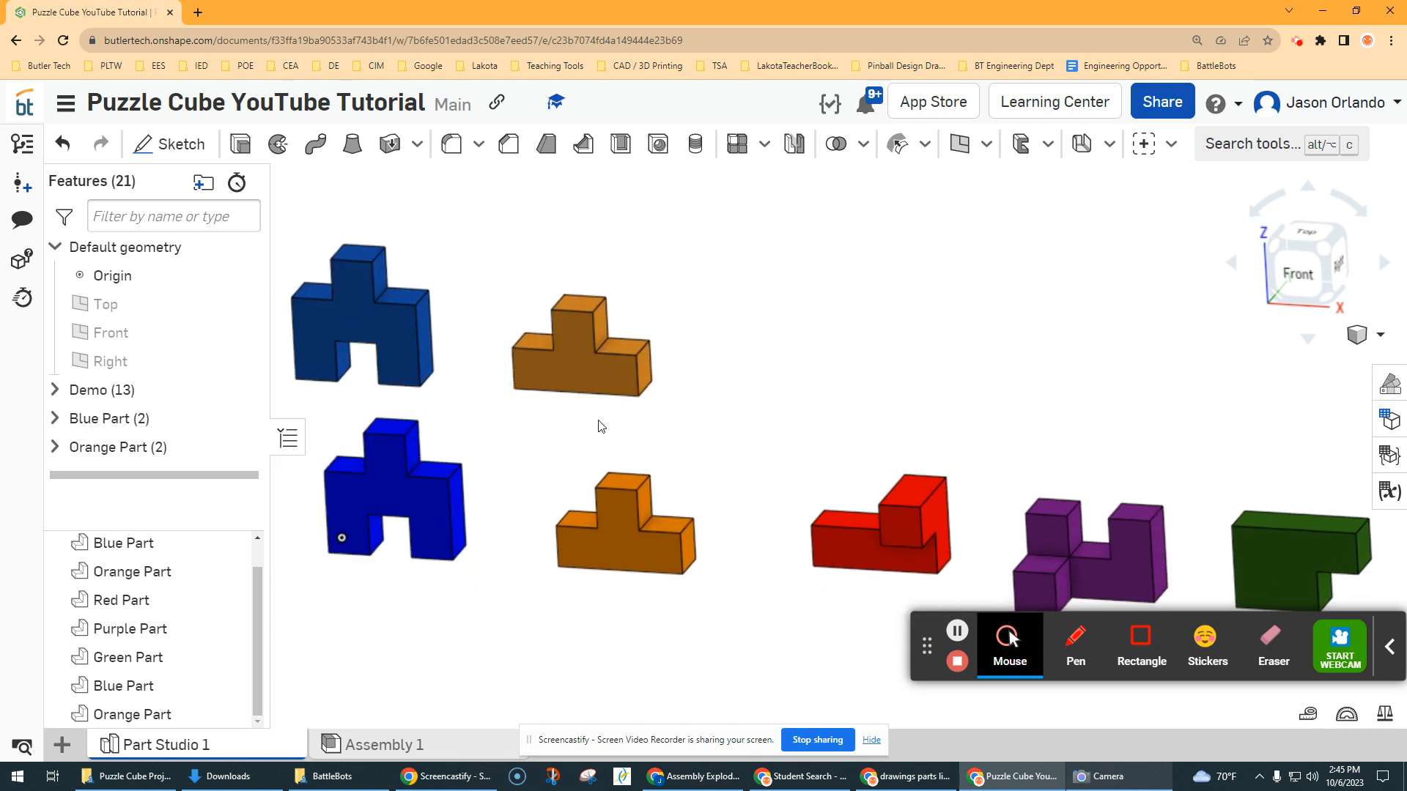
scroll(696, 434, up, 2)
right_drag(676, 476, 660, 425)
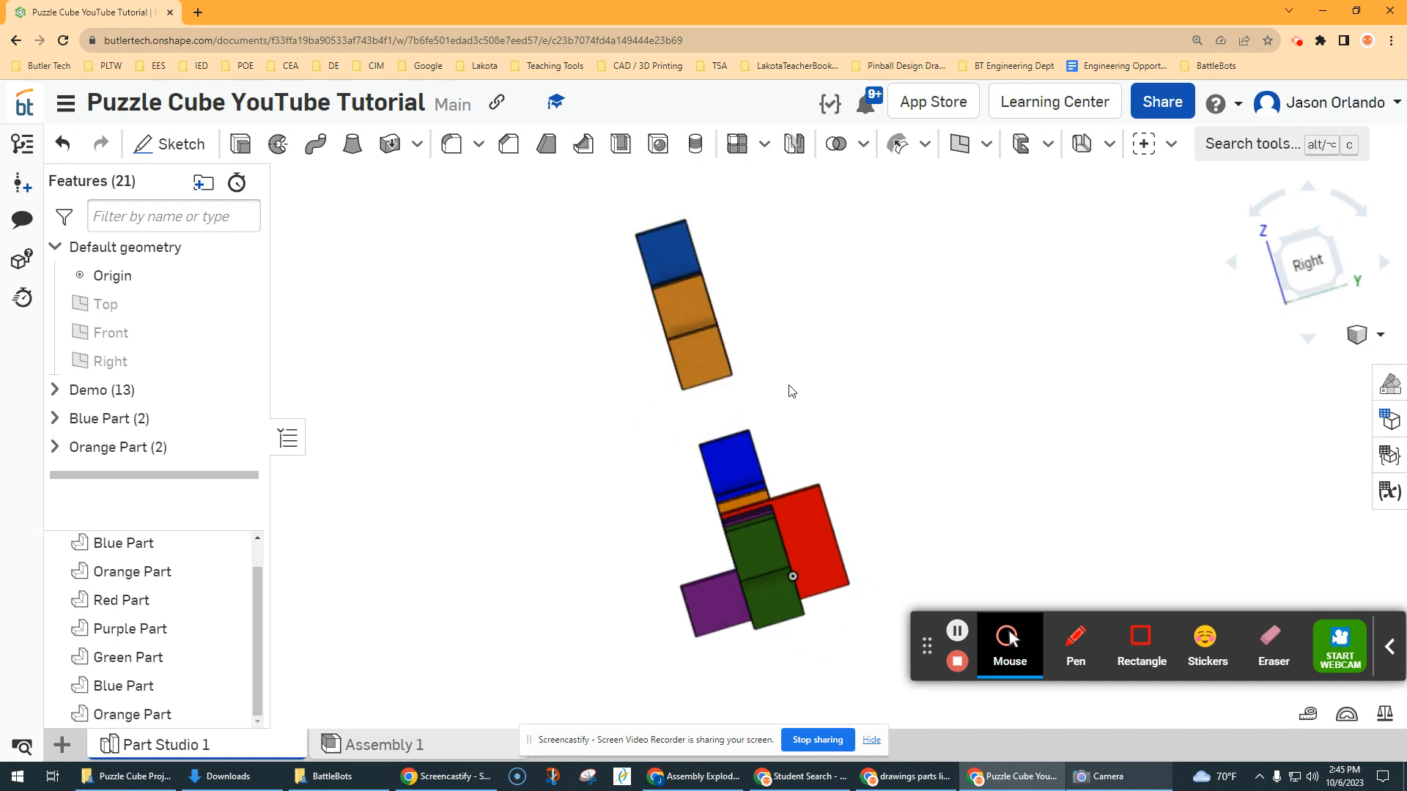
mouse_move(790, 391)
right_down()
mouse_move(785, 371)
mouse_move(795, 394)
right_up()
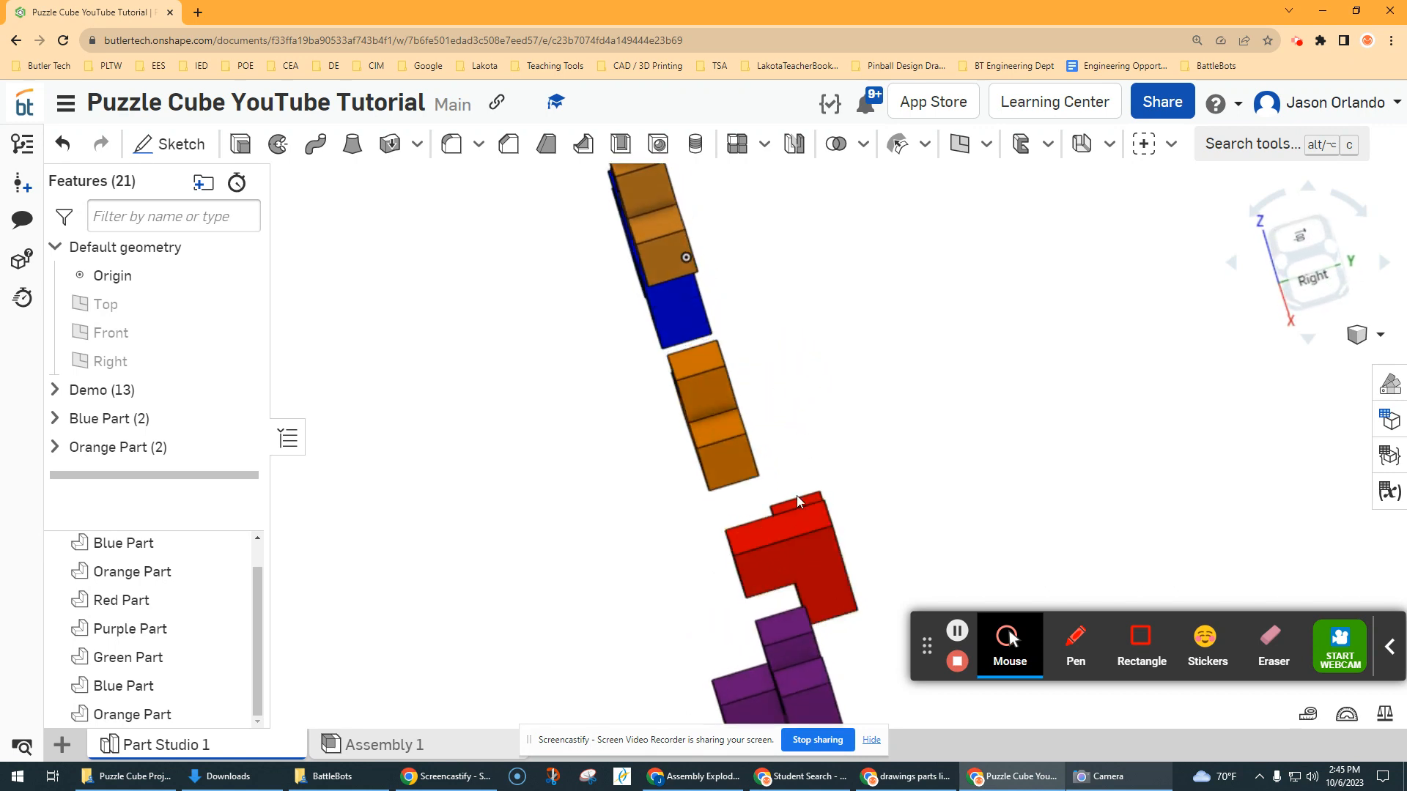
right_drag(674, 548, 770, 507)
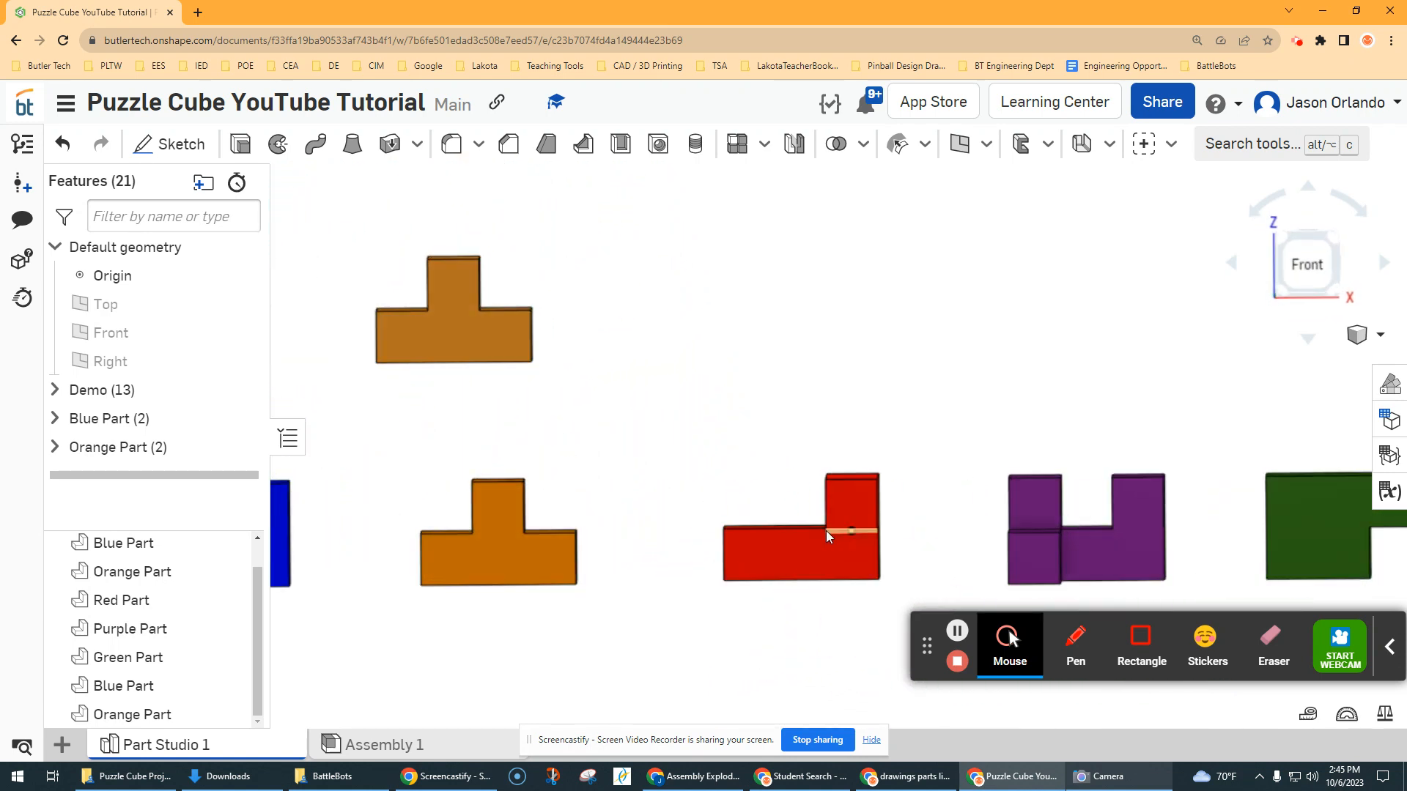
right_drag(876, 450, 823, 433)
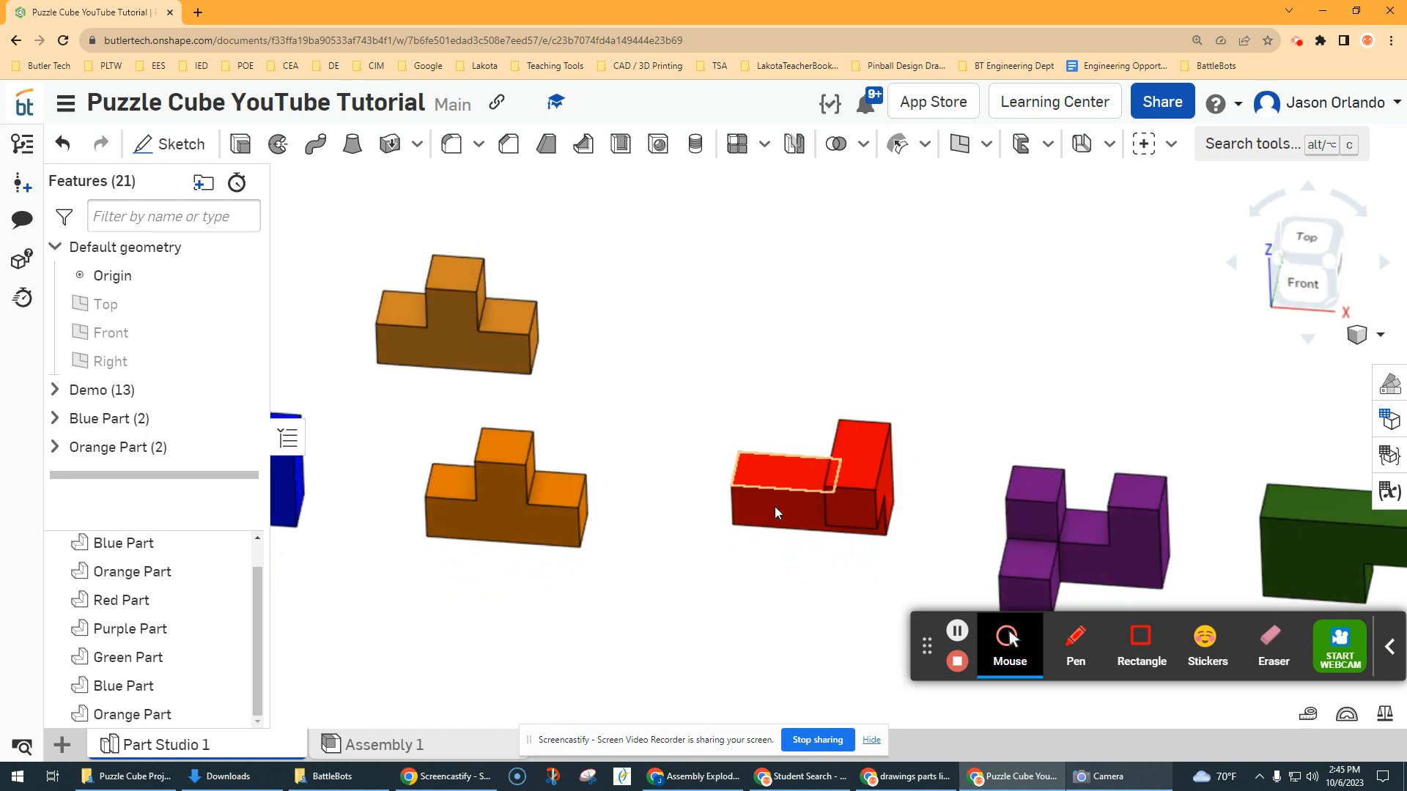
Inspect the red piece with a temporary section view based on its front face, offset to -0.75 in, and discard the section
click(1366, 335)
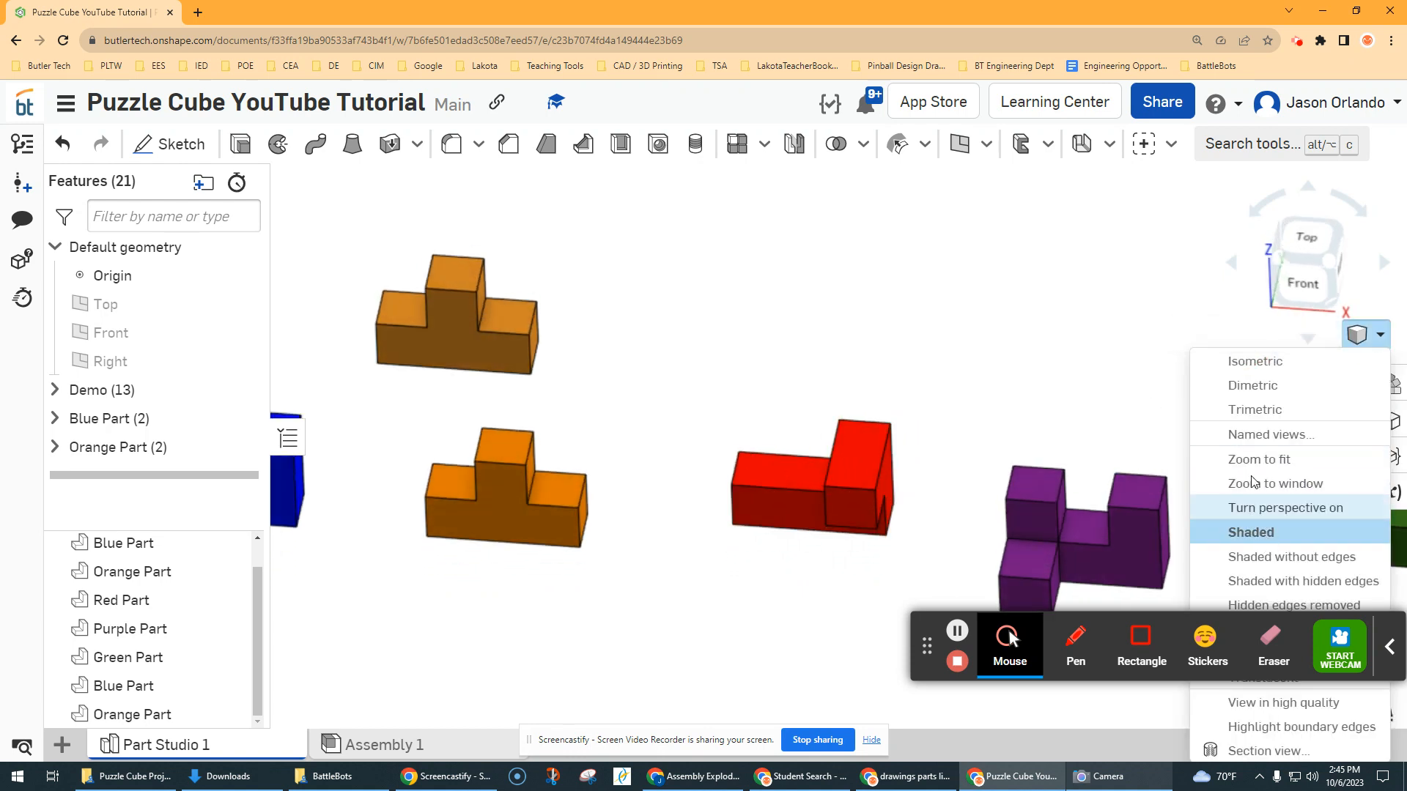
click(1297, 751)
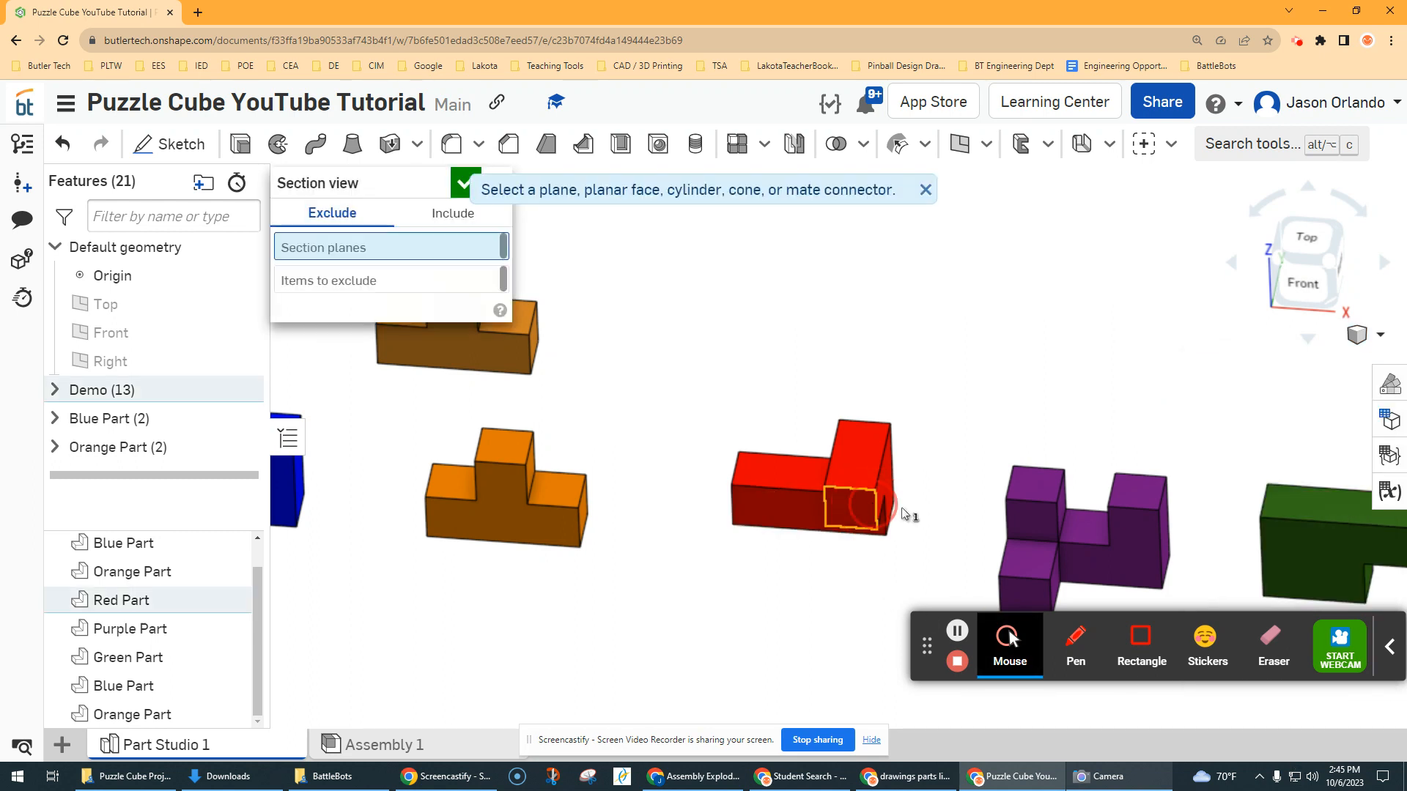
click(874, 506)
drag(837, 568, 838, 528)
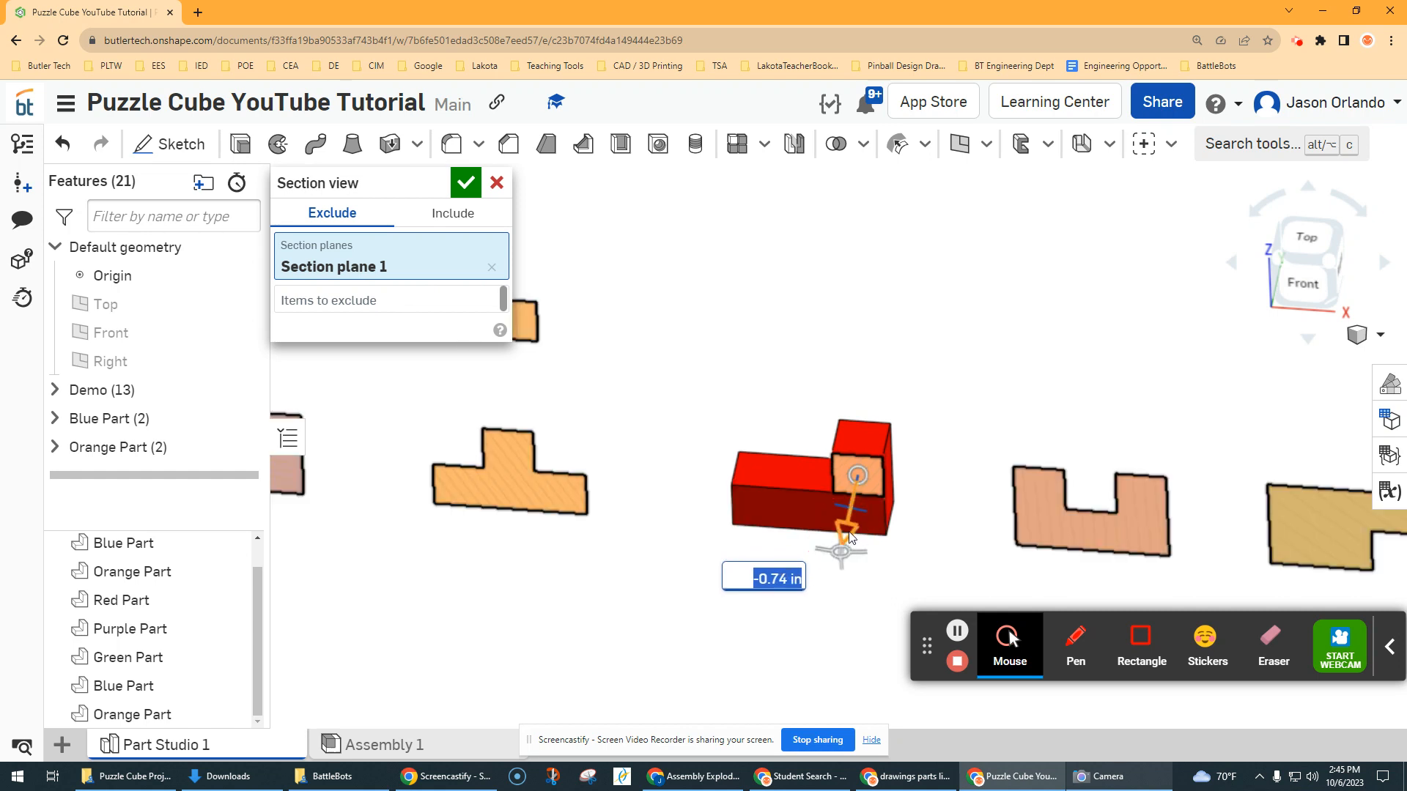
drag(848, 537, 847, 535)
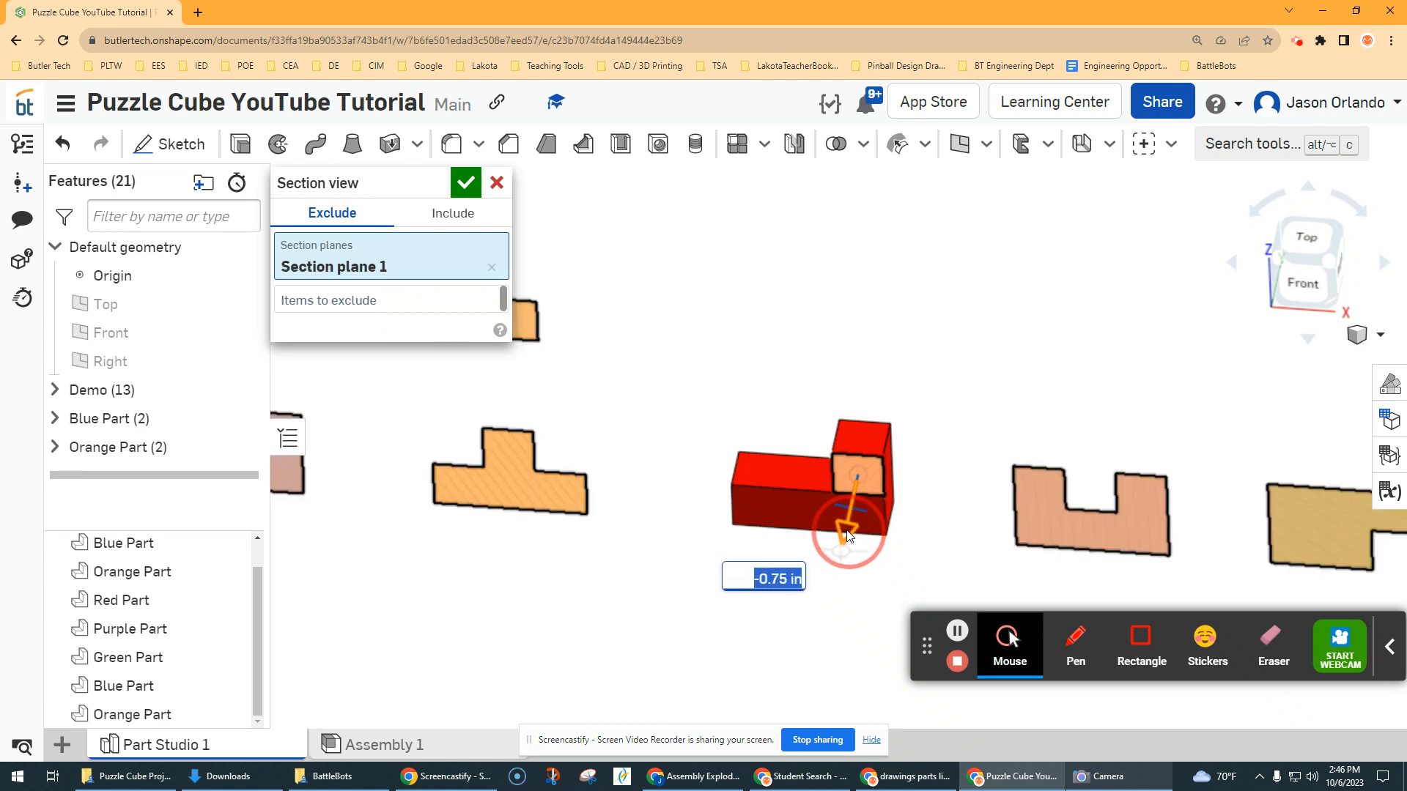
drag(846, 534, 828, 622)
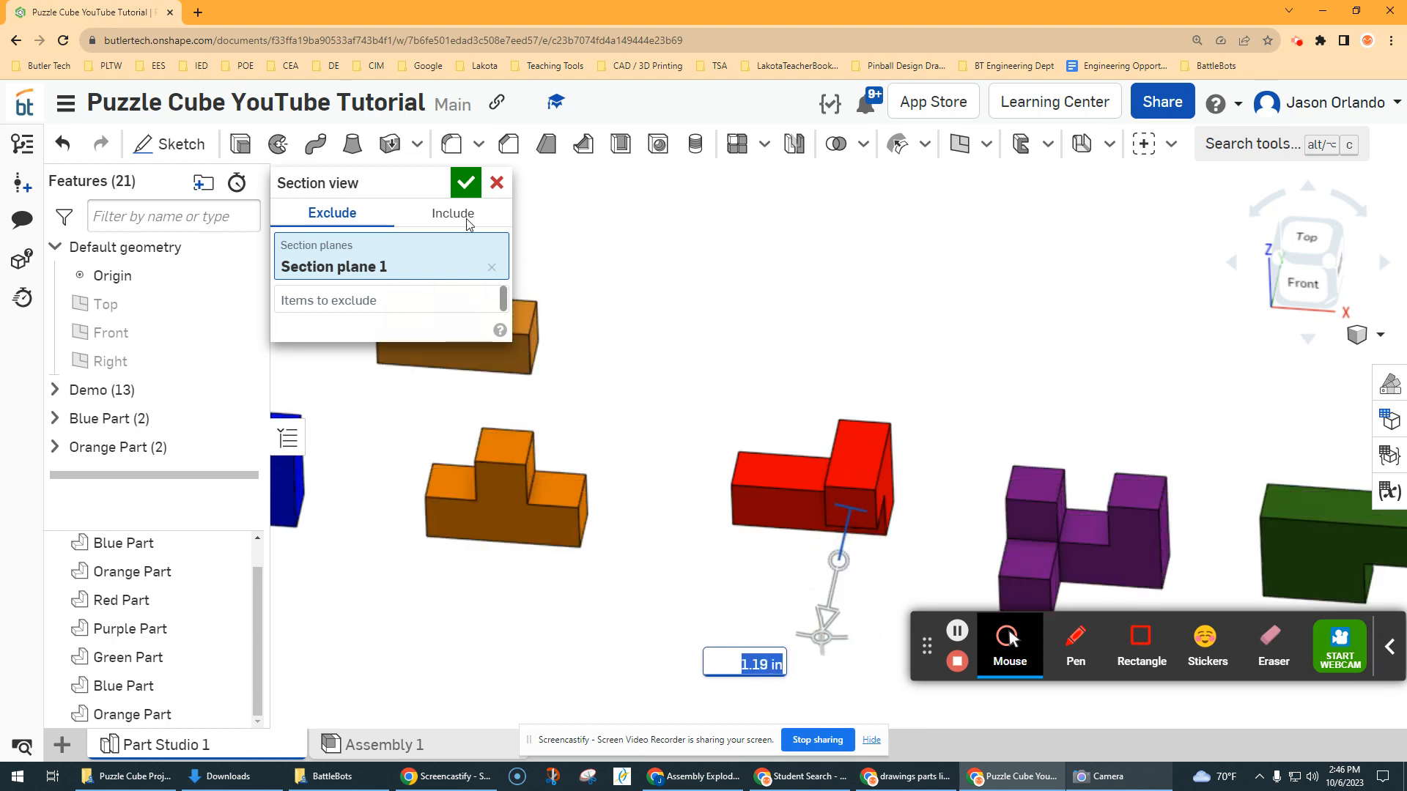
click(497, 184)
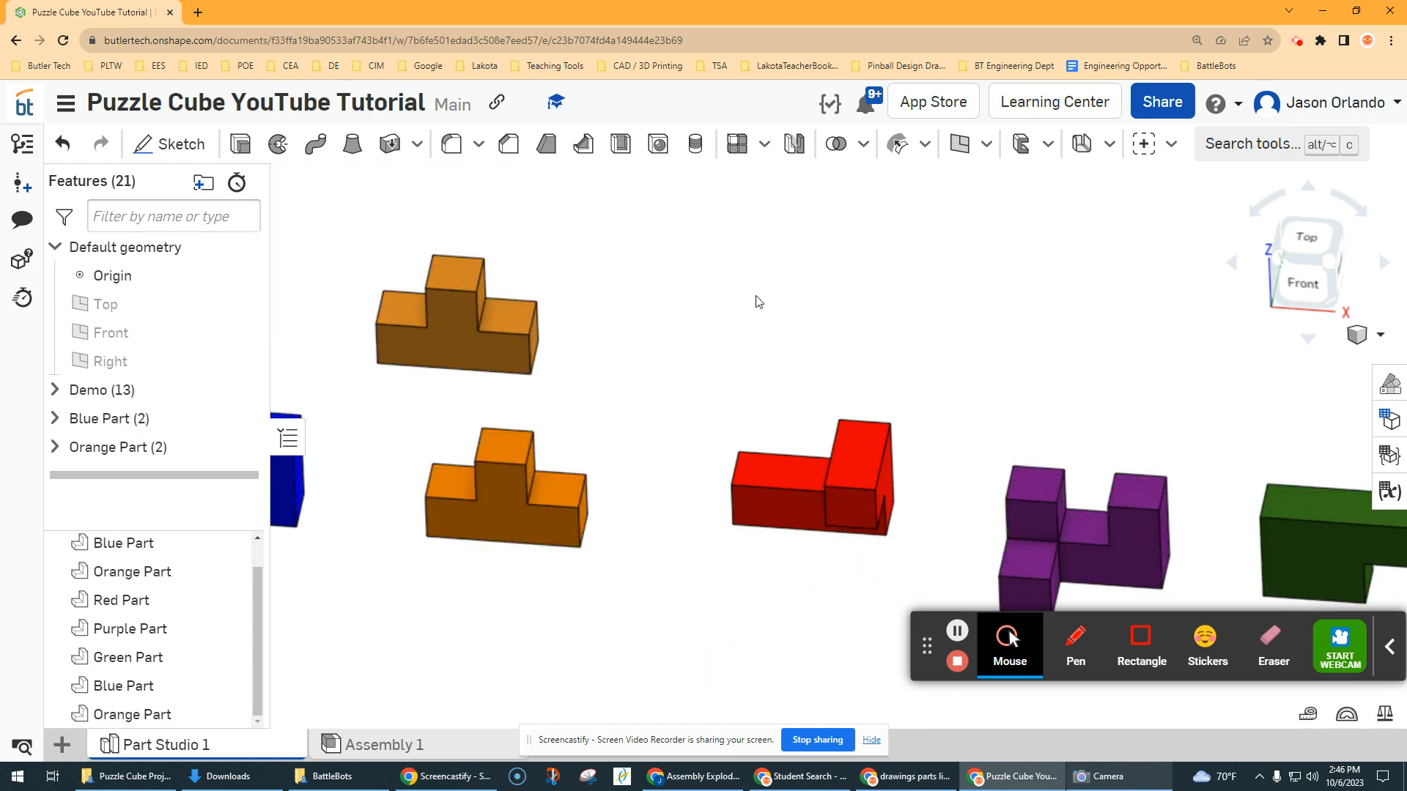
Start a sketch on the Front plane and draw a 2.25 in wide by 1.5 in high corner rectangle above the red demo piece
click(179, 143)
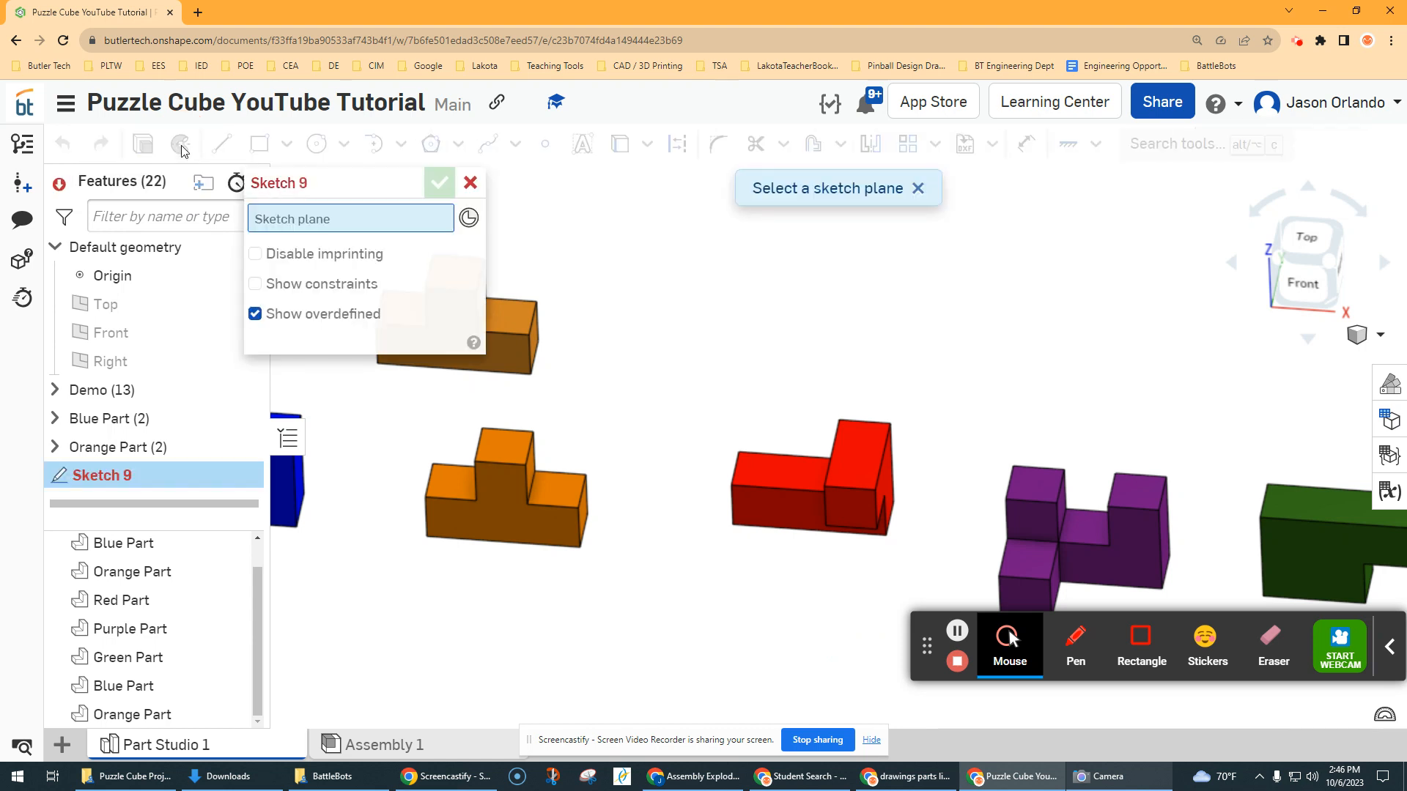
click(123, 335)
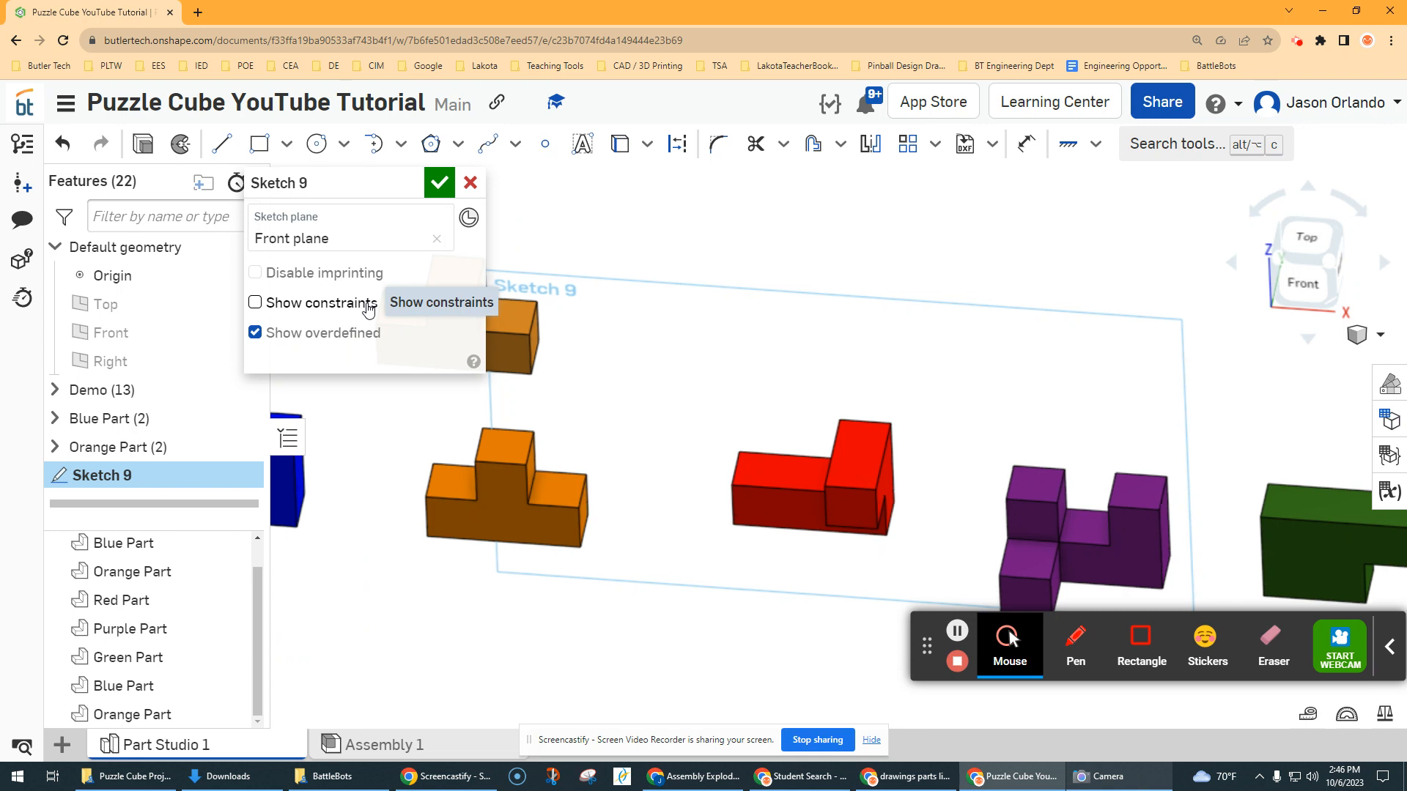
key(n)
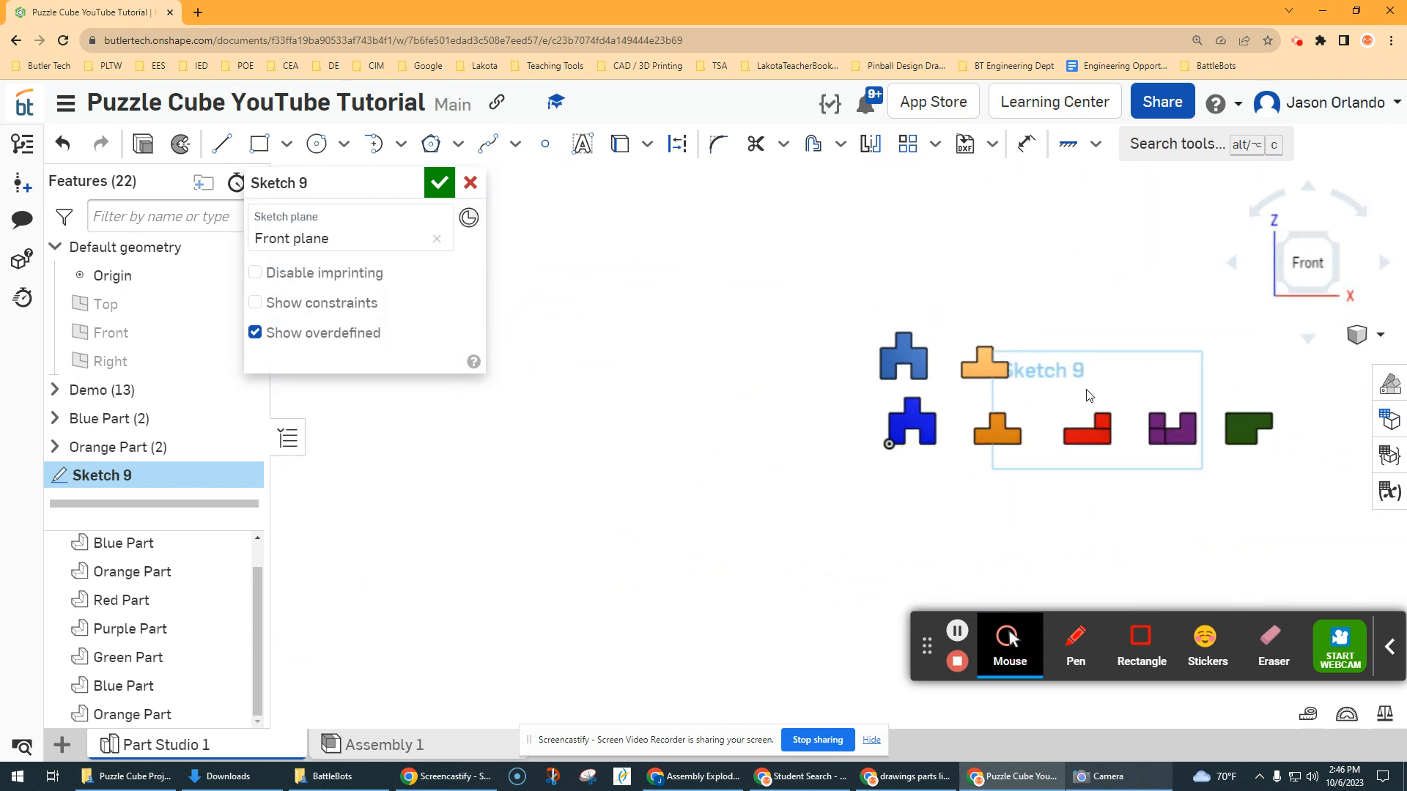
scroll(989, 411, up, 5)
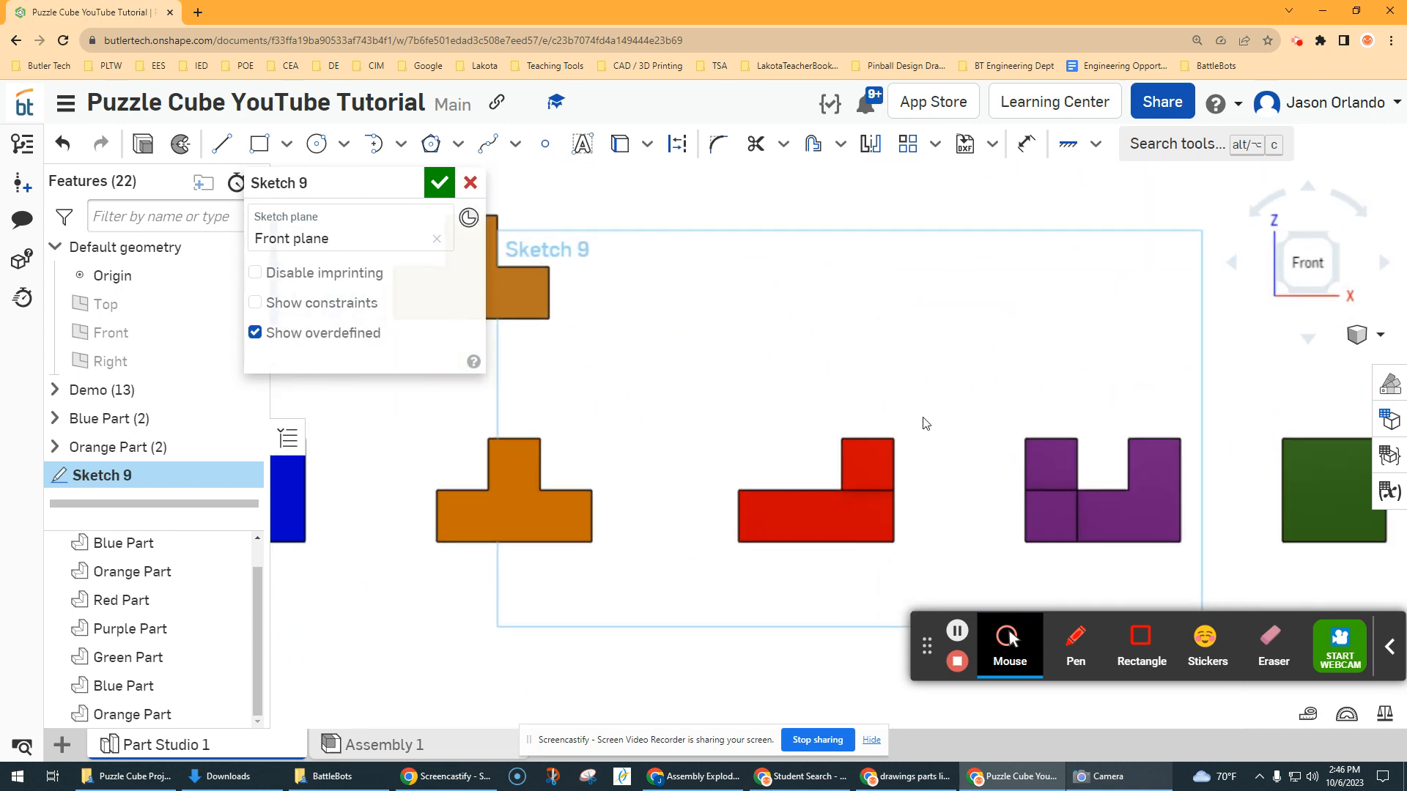
click(260, 143)
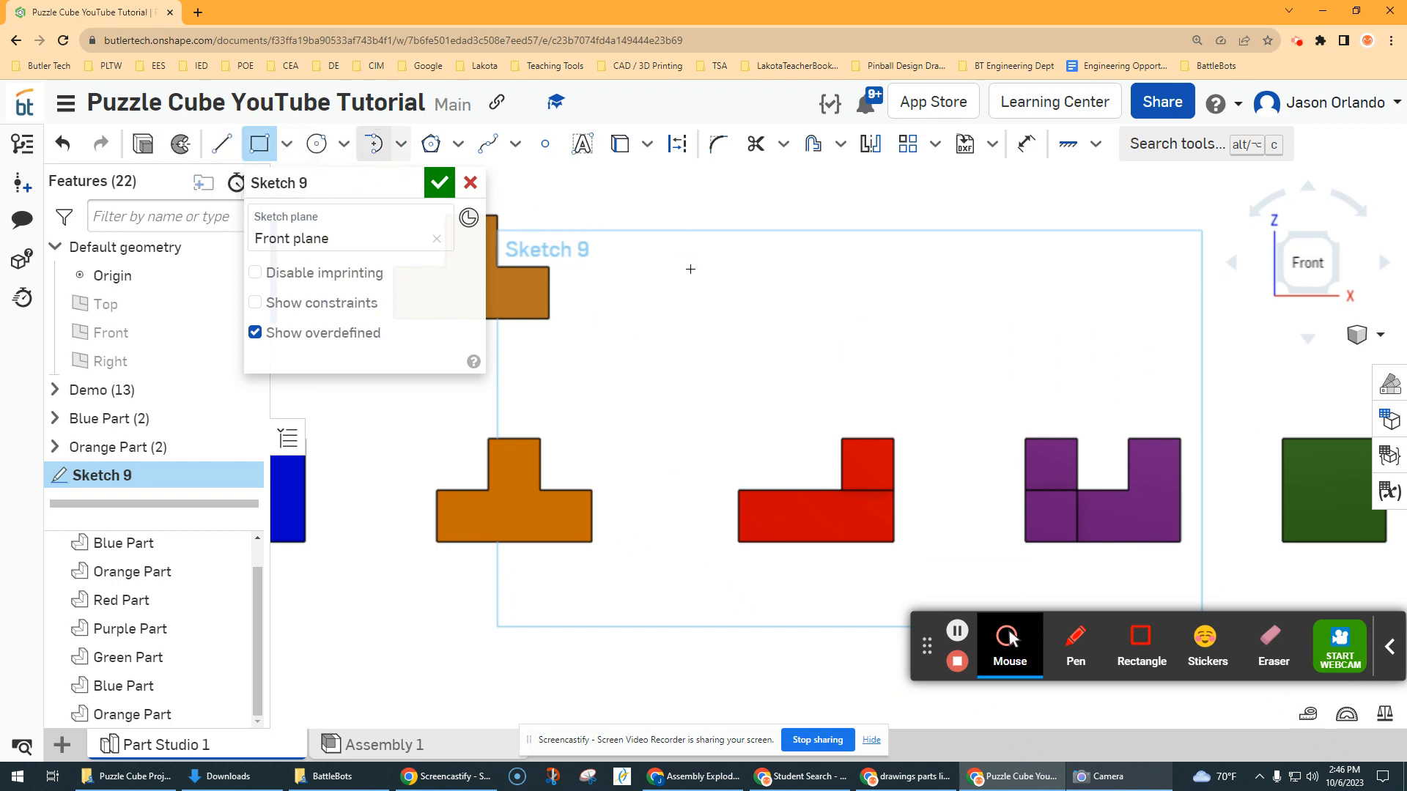
click(729, 331)
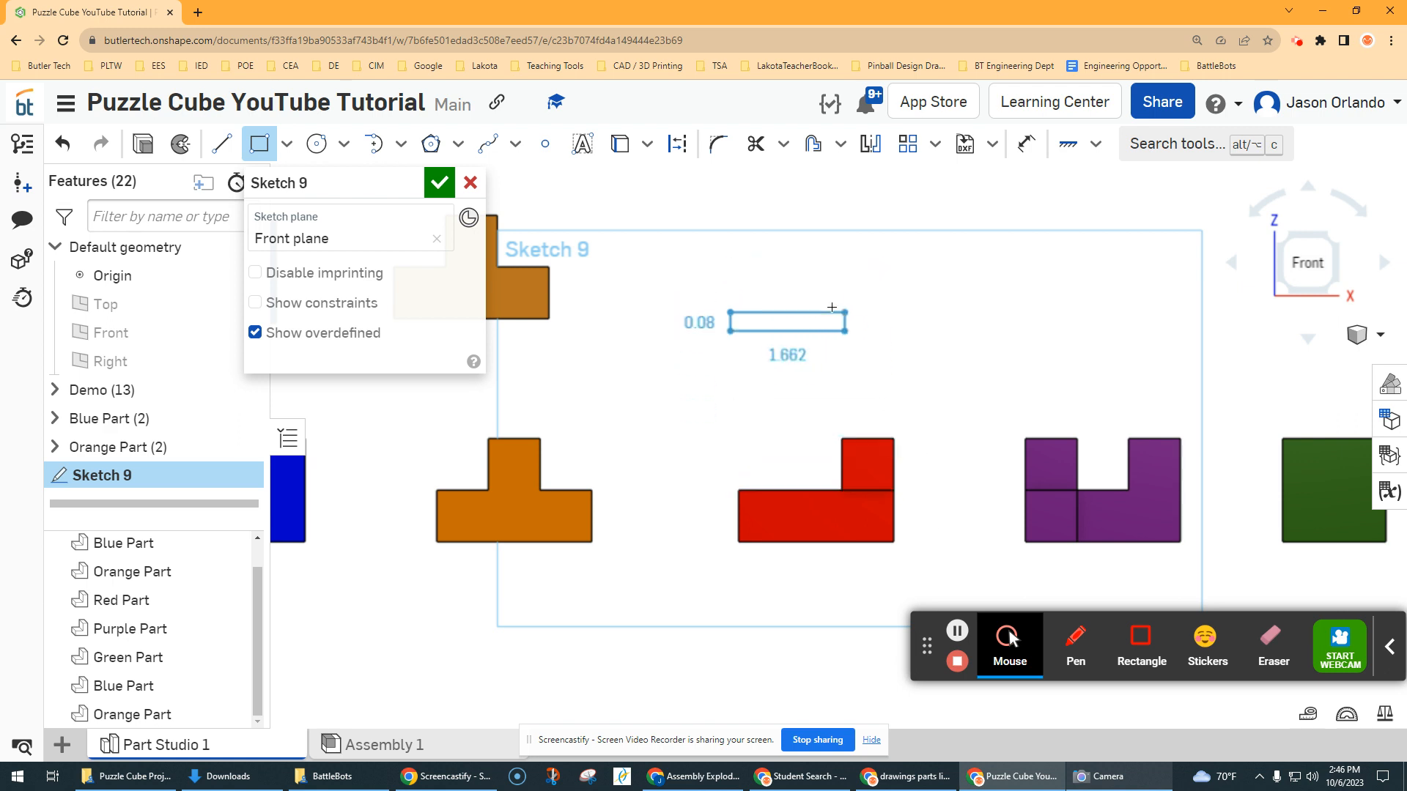
scroll(848, 276, up, 1)
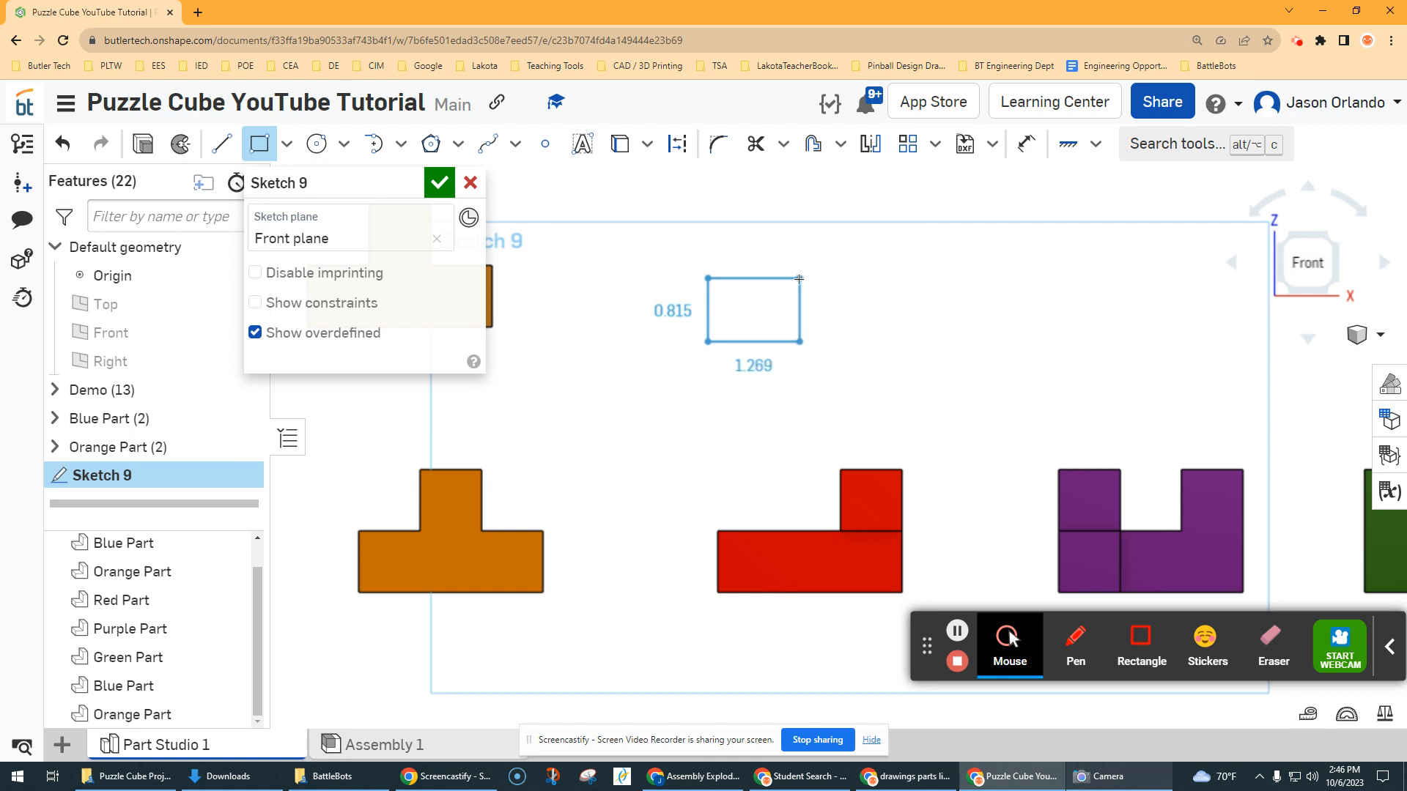
click(802, 279)
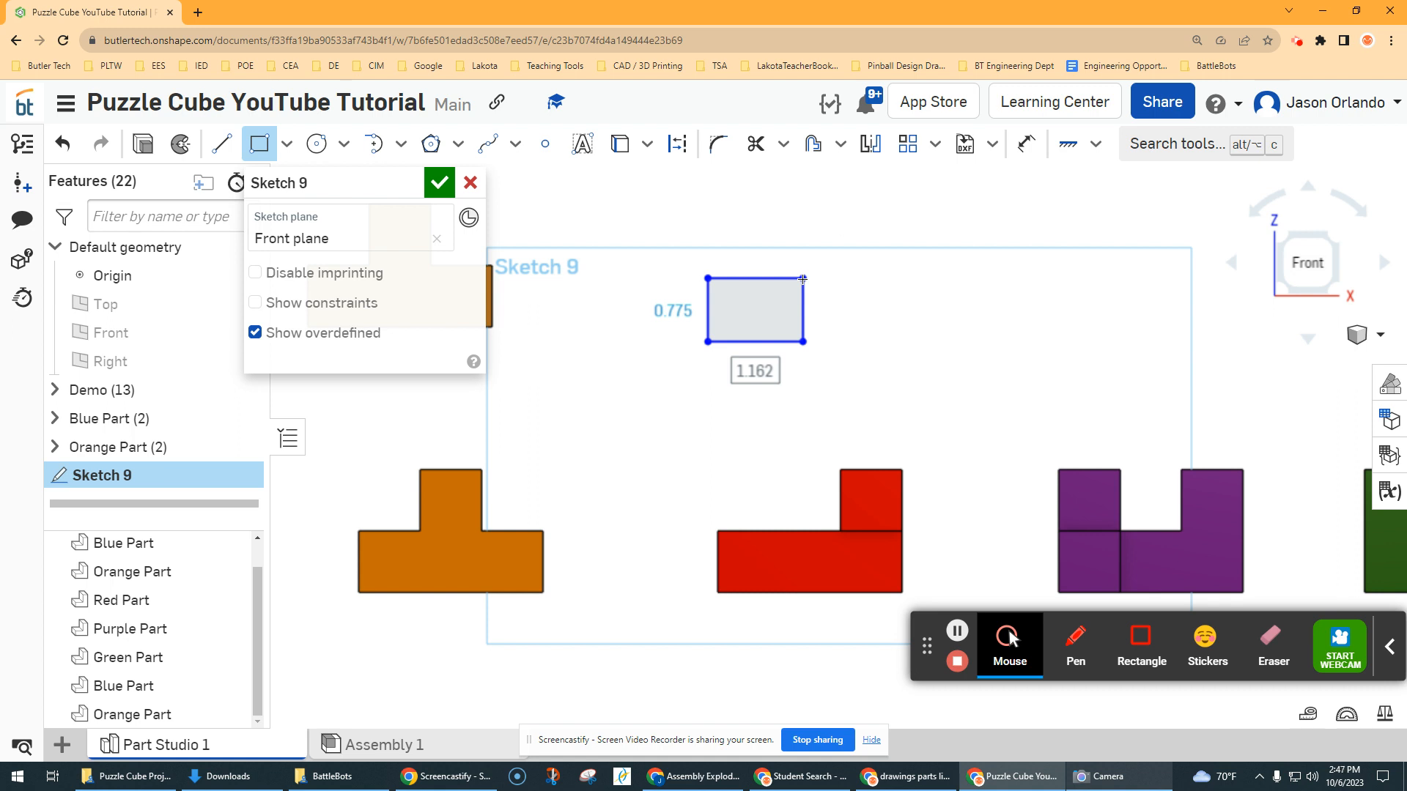
text(2.25)
key(Return)
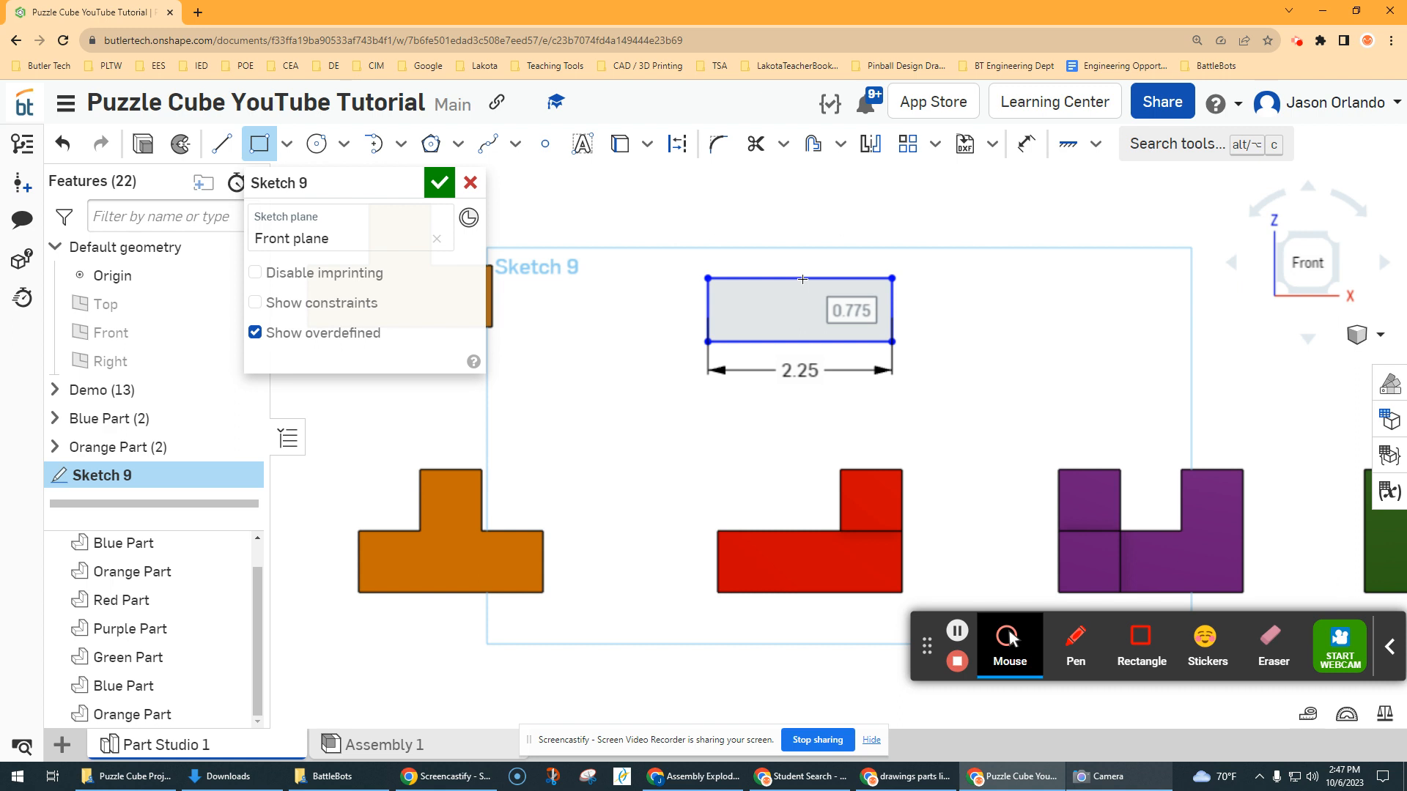
text(1.5)
key(Return)
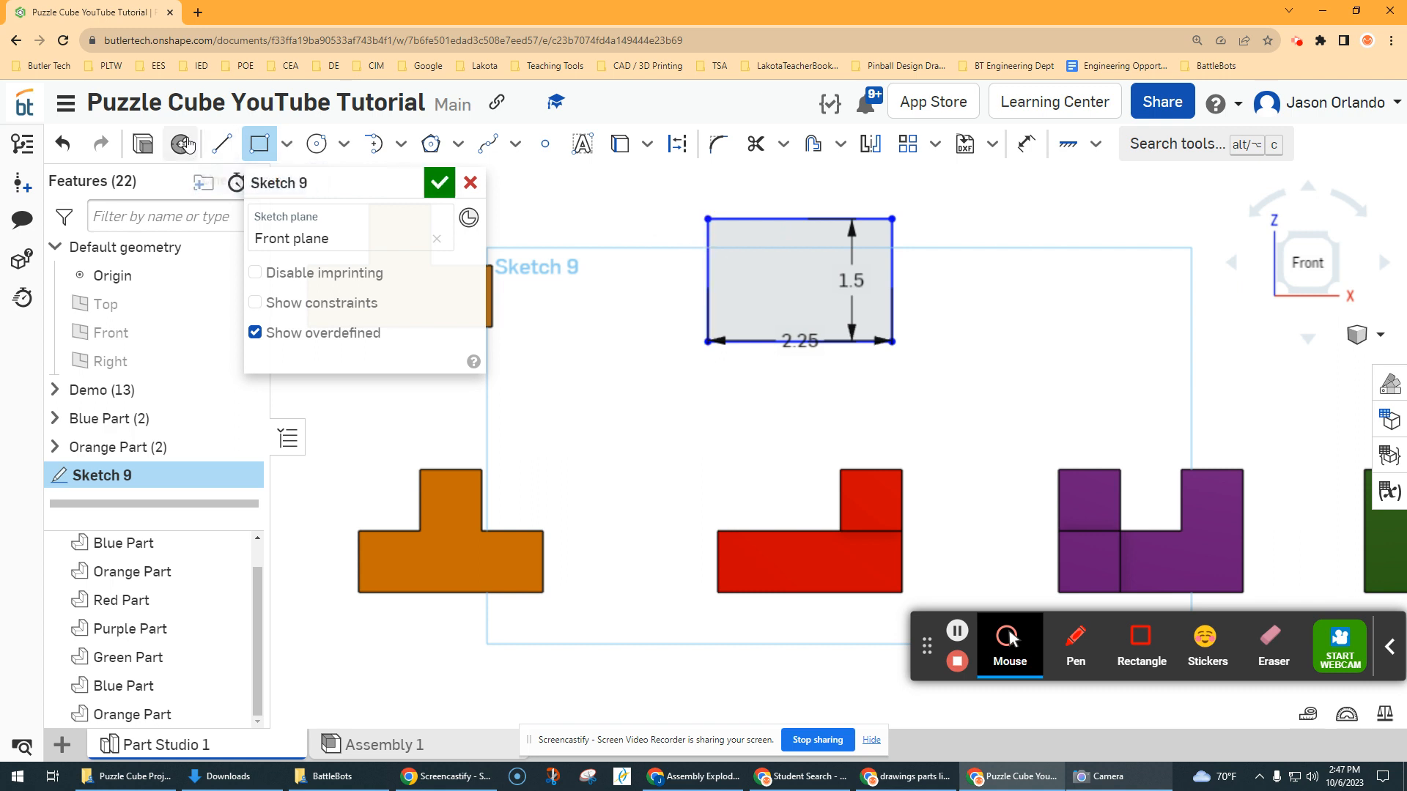
Draw a 1.5 in wide by 0.75 in high rectangle inside the large one, starting from its upper-left corner
click(708, 219)
scroll(737, 239, up, 2)
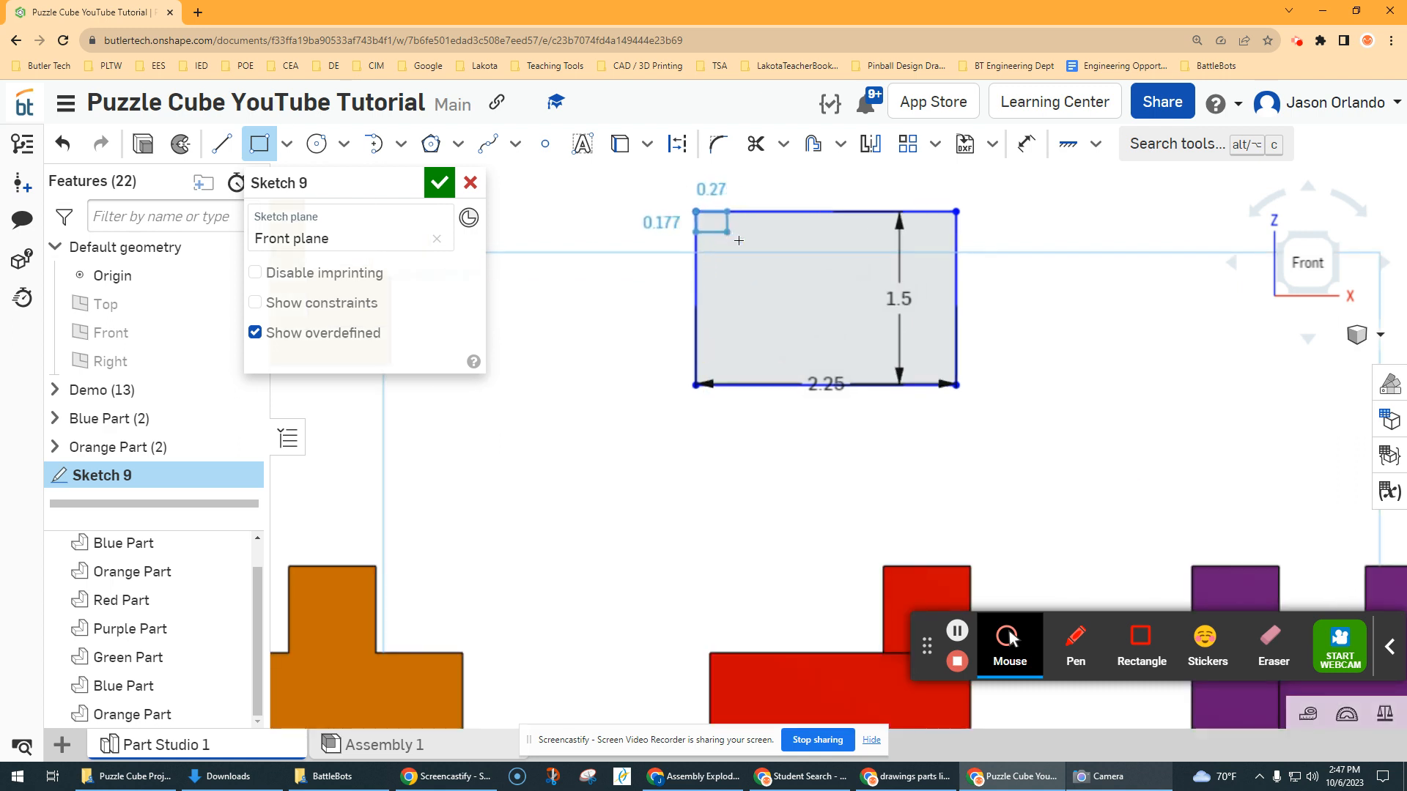
scroll(761, 250, down, 2)
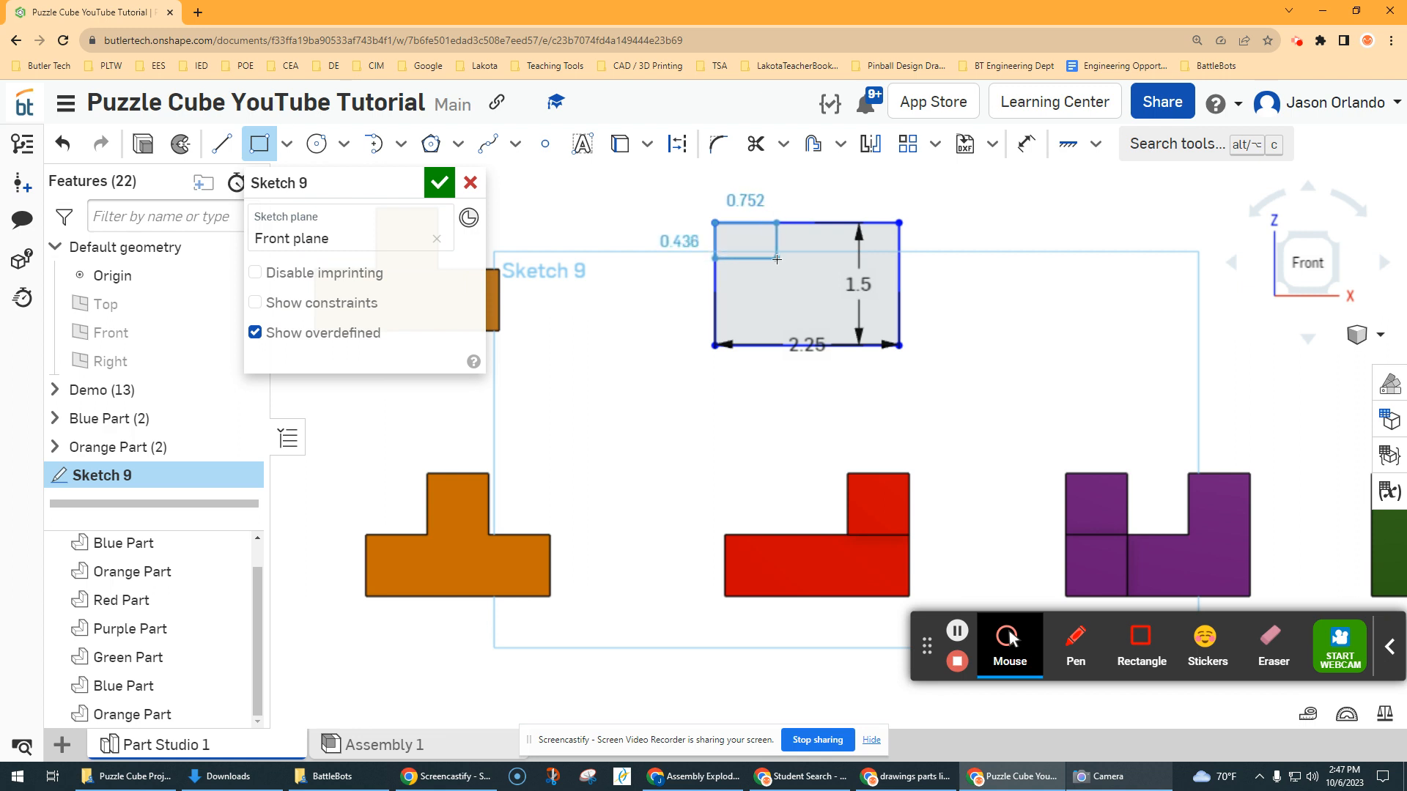
click(776, 259)
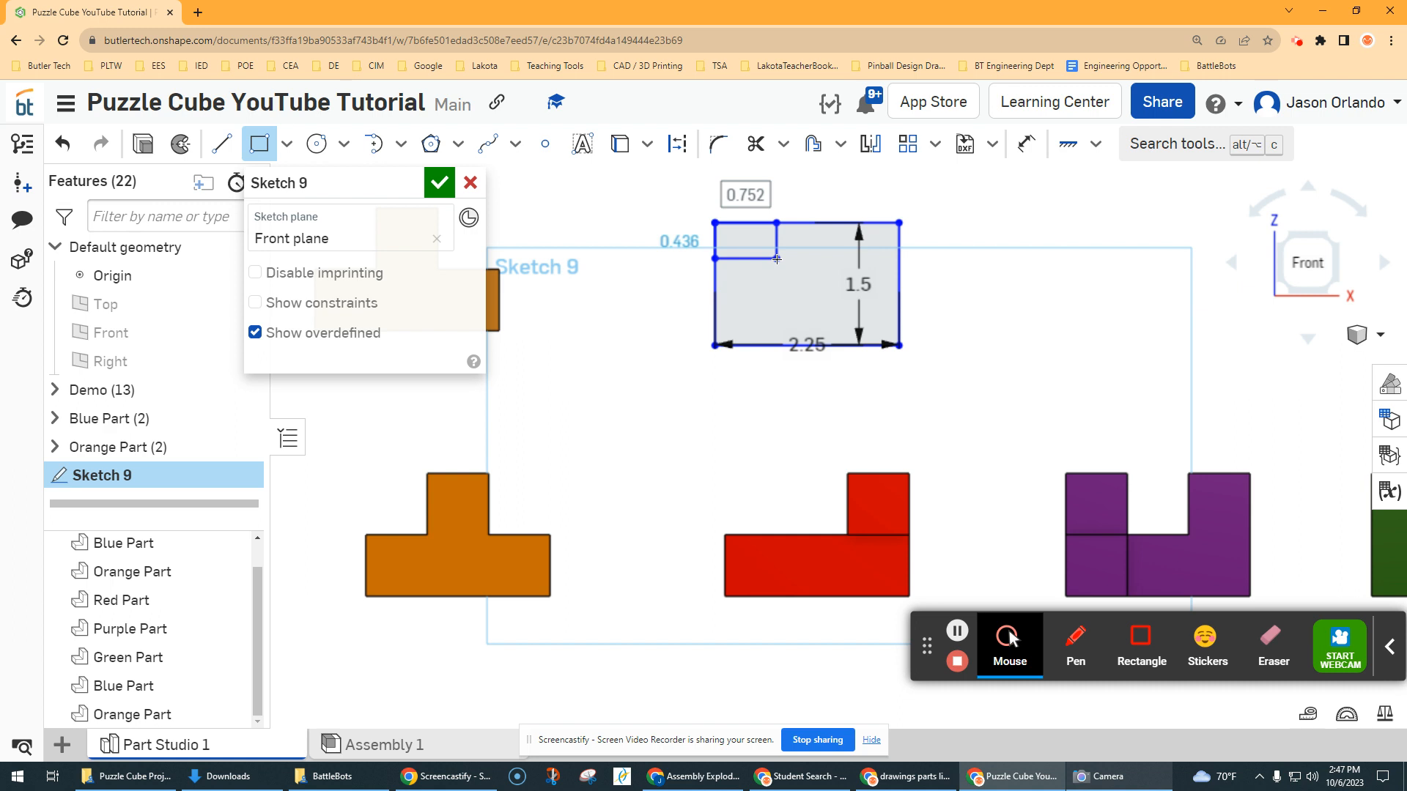
text(1.5)
key(Tab)
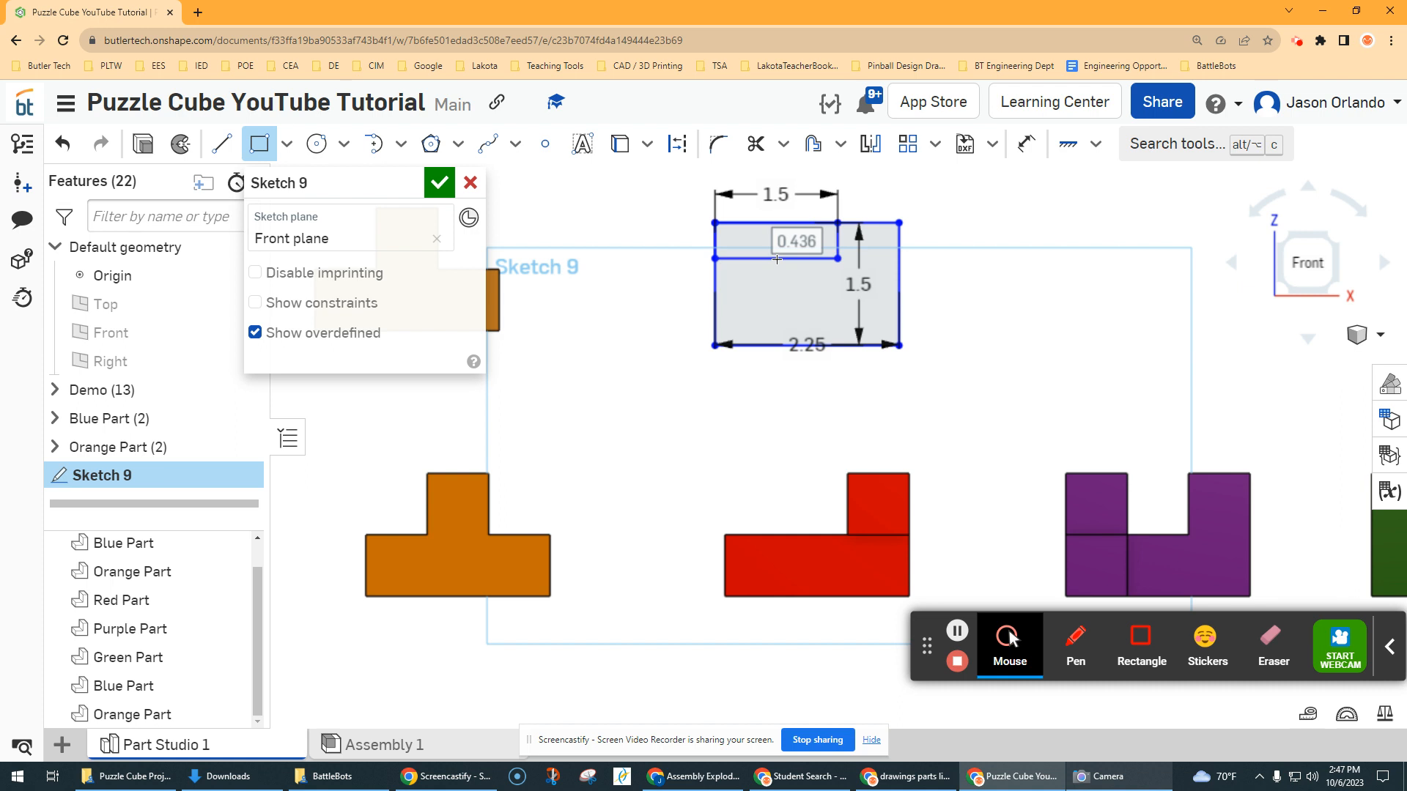
key(BackSpace)
text(.75)
key(Return)
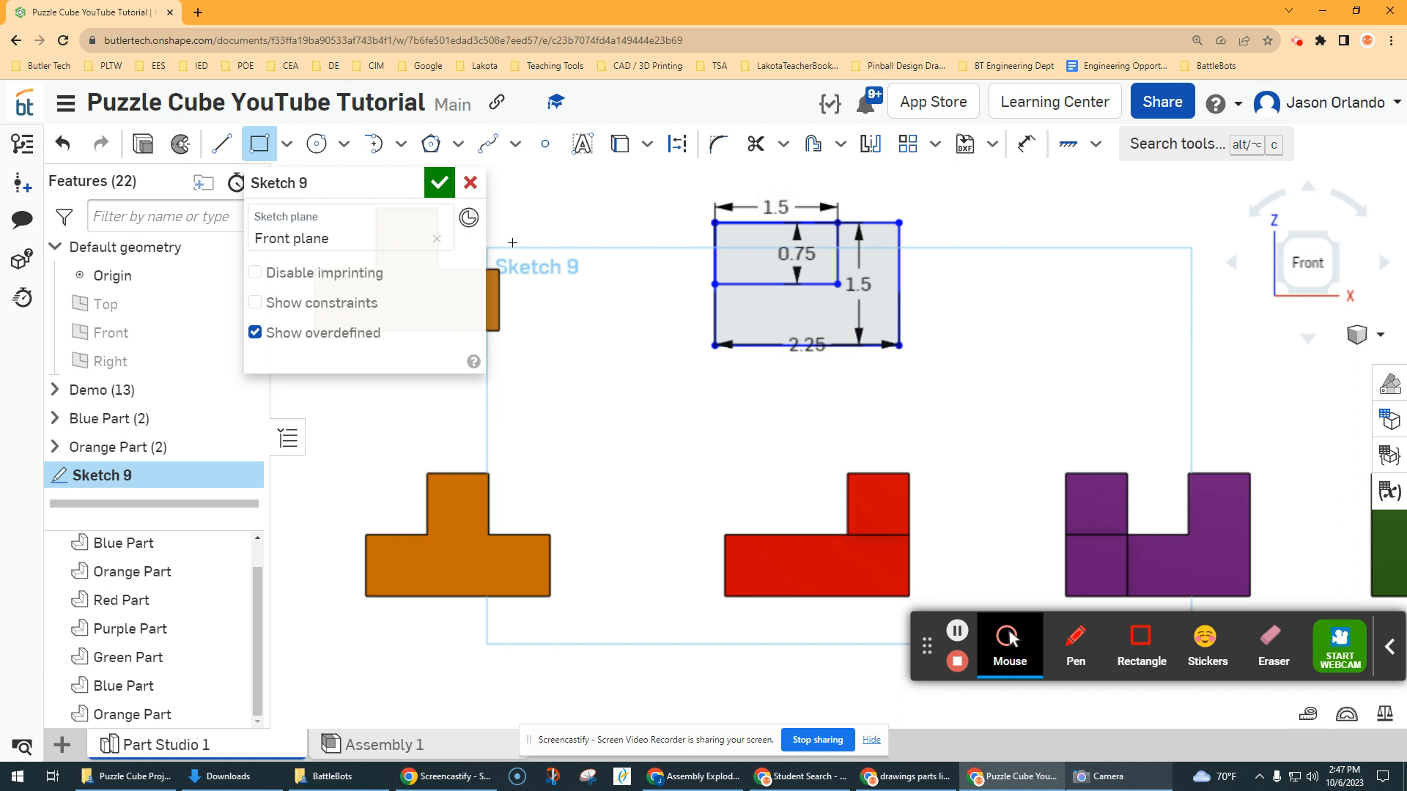
key(Escape)
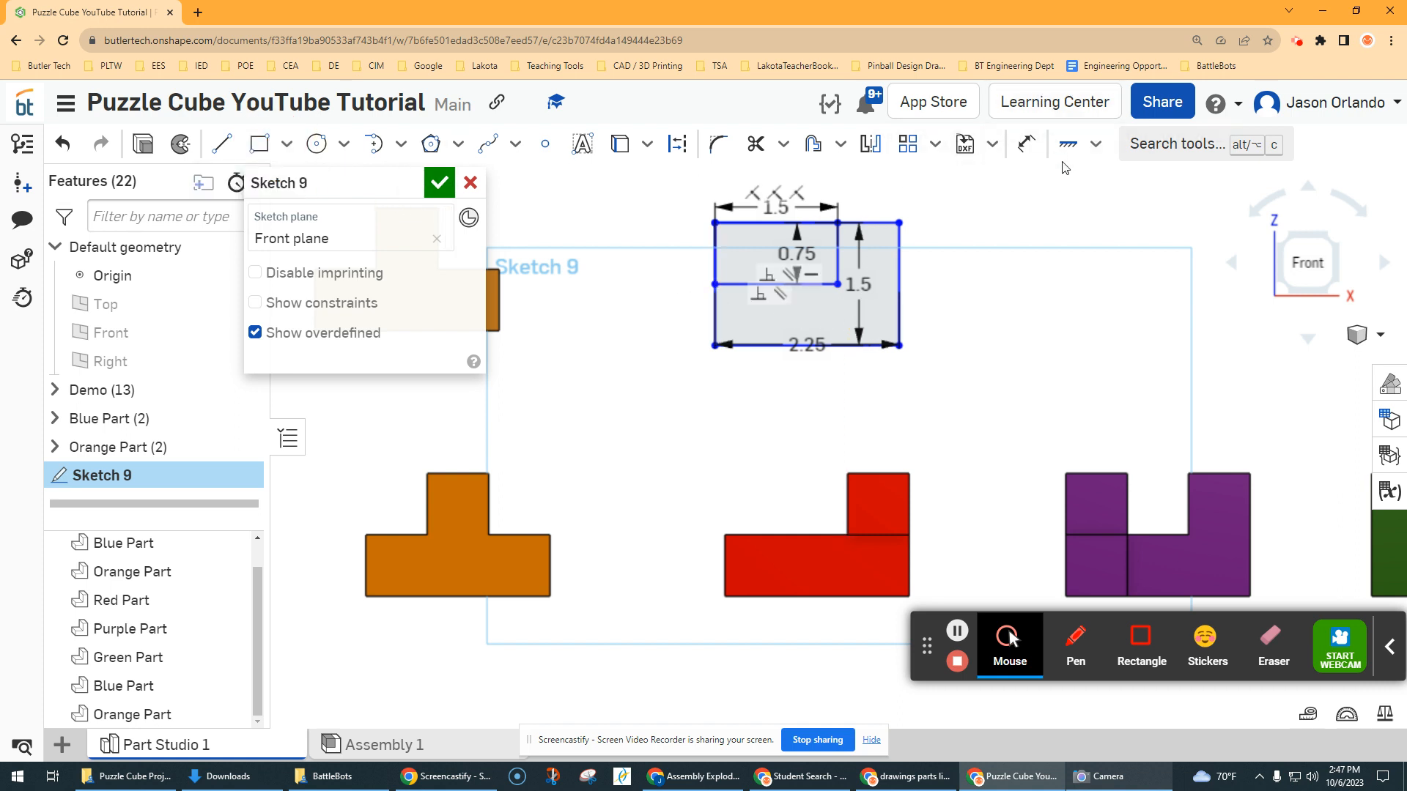
Select both sketched rectangles and apply a Fix constraint to them
click(1068, 145)
click(703, 475)
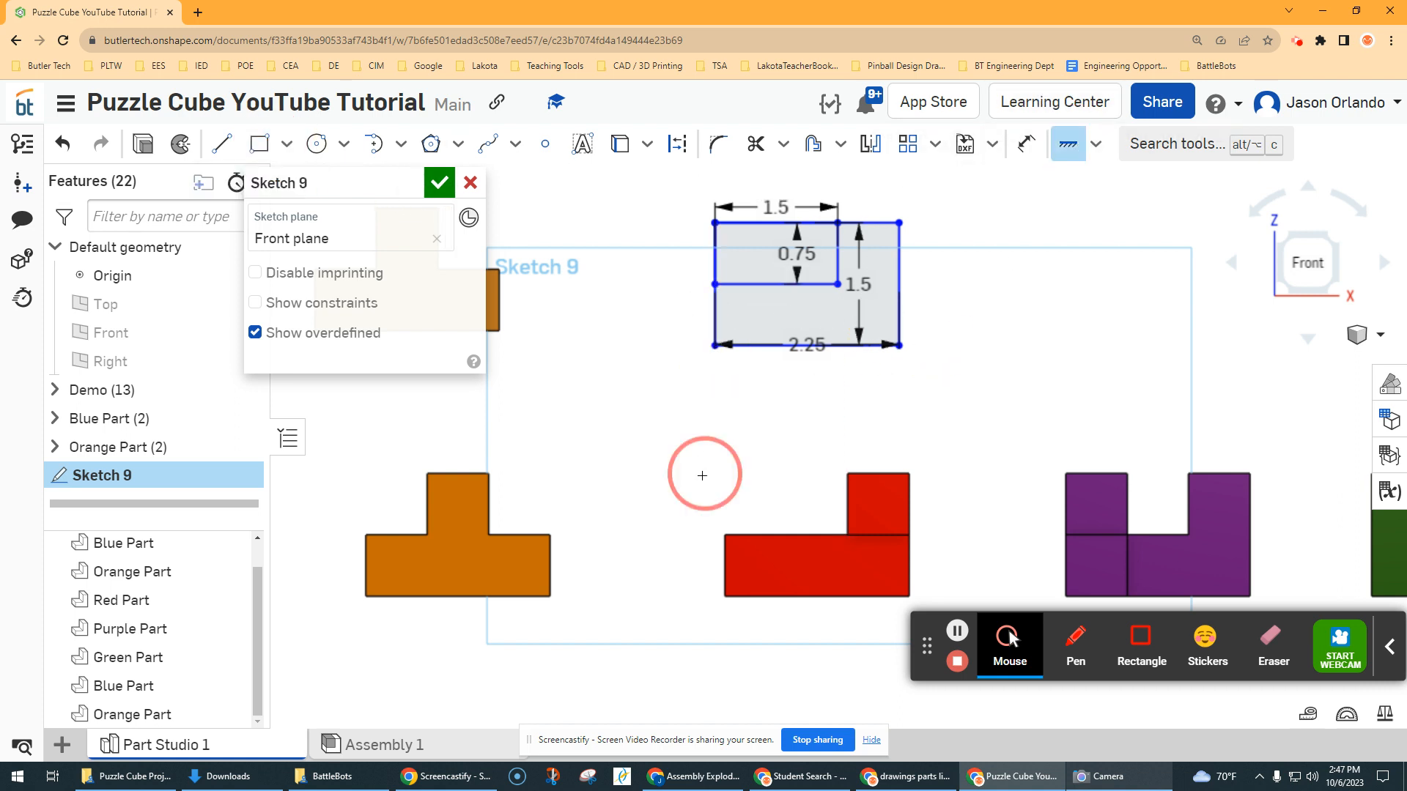
click(1067, 144)
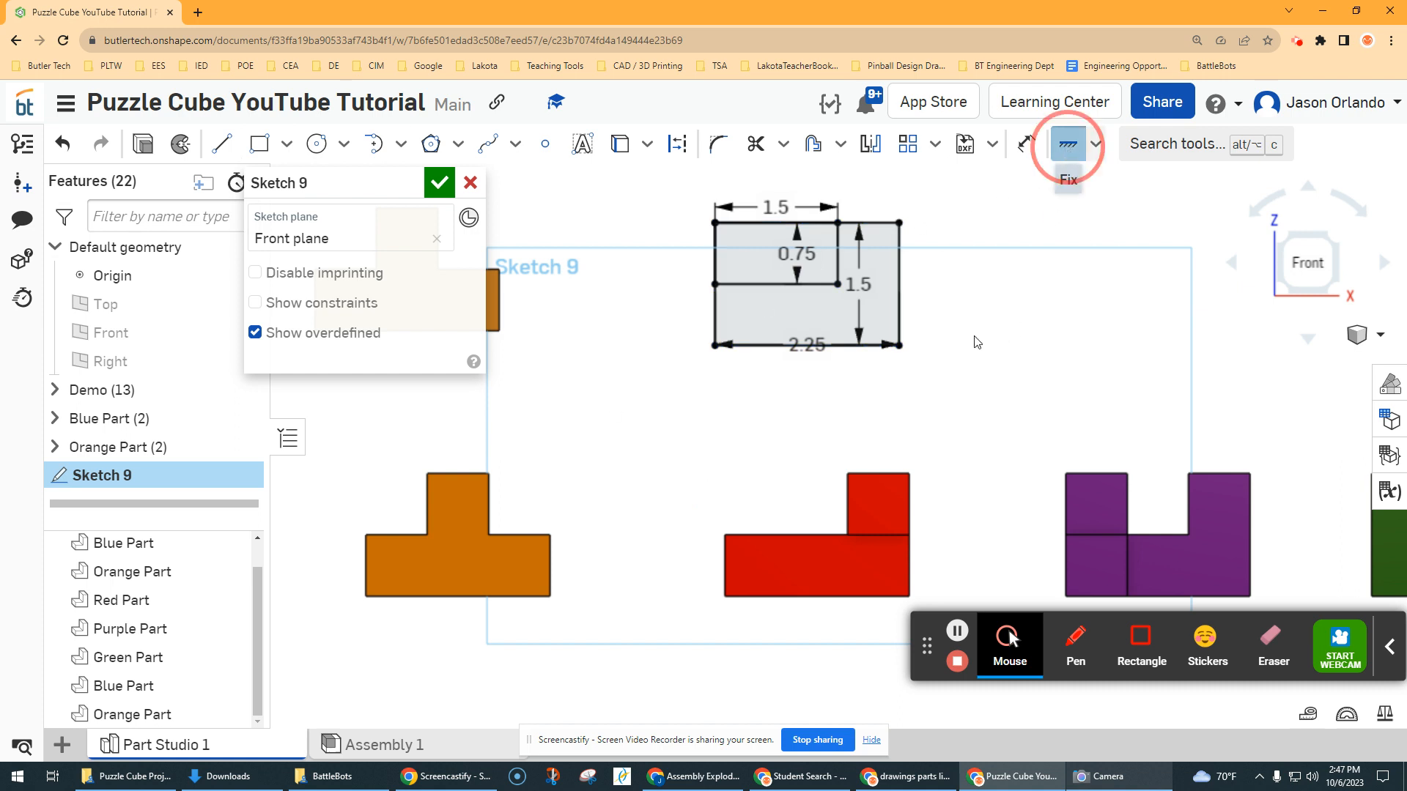
Reposition the 2.25, 1.5 and 0.75 dimensions outside the rectangles and accept the sketch
drag(807, 344, 810, 383)
drag(850, 288, 934, 285)
drag(780, 211, 779, 195)
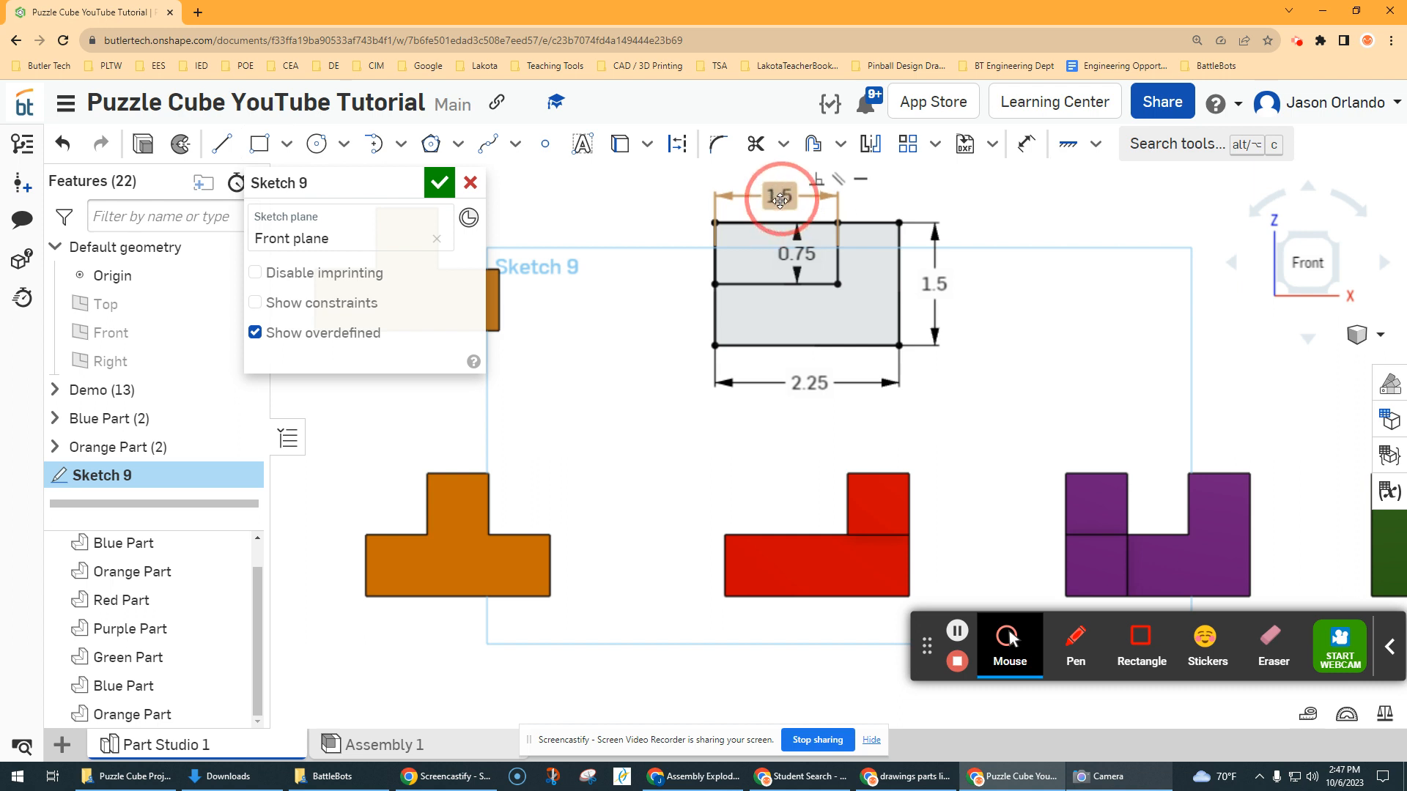
drag(797, 254, 677, 256)
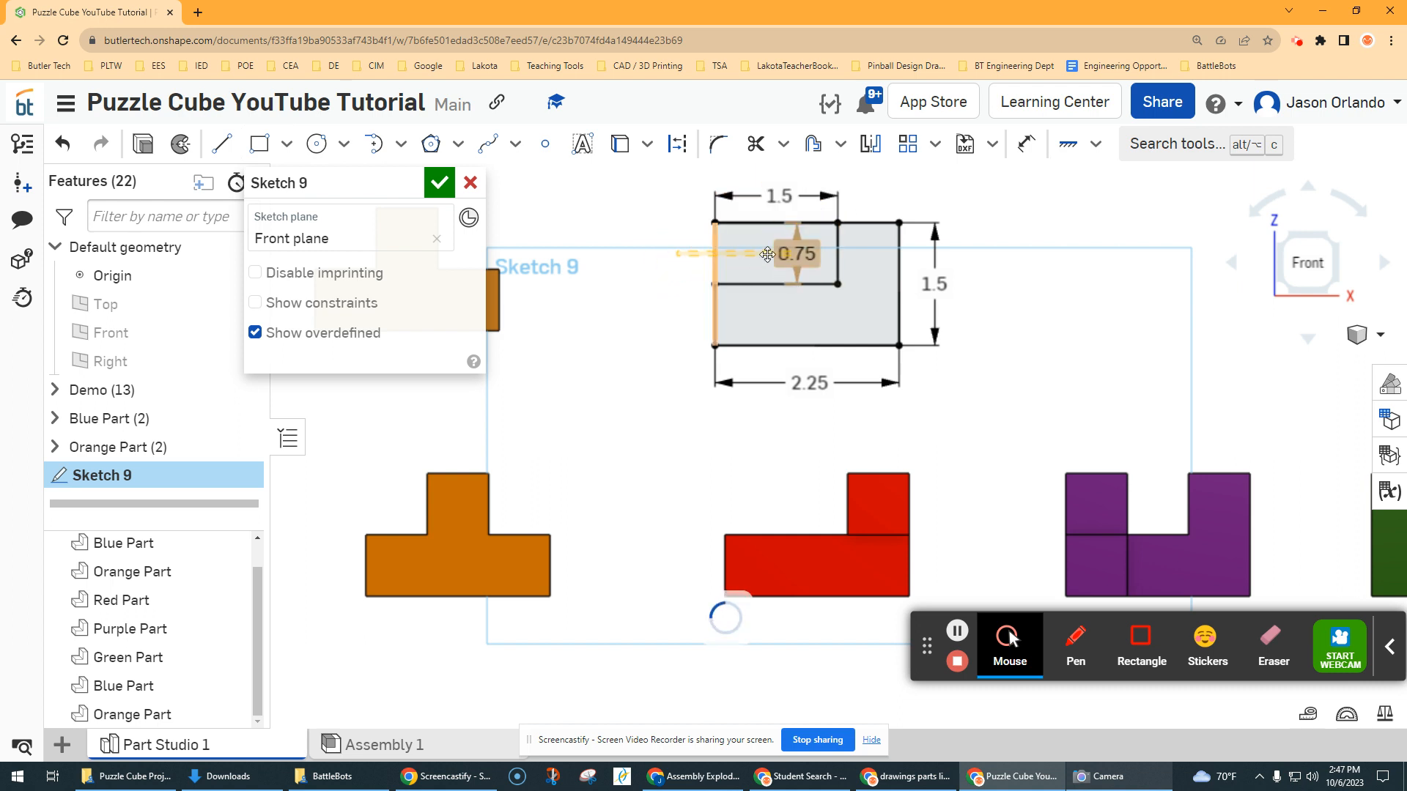
drag(797, 253, 667, 256)
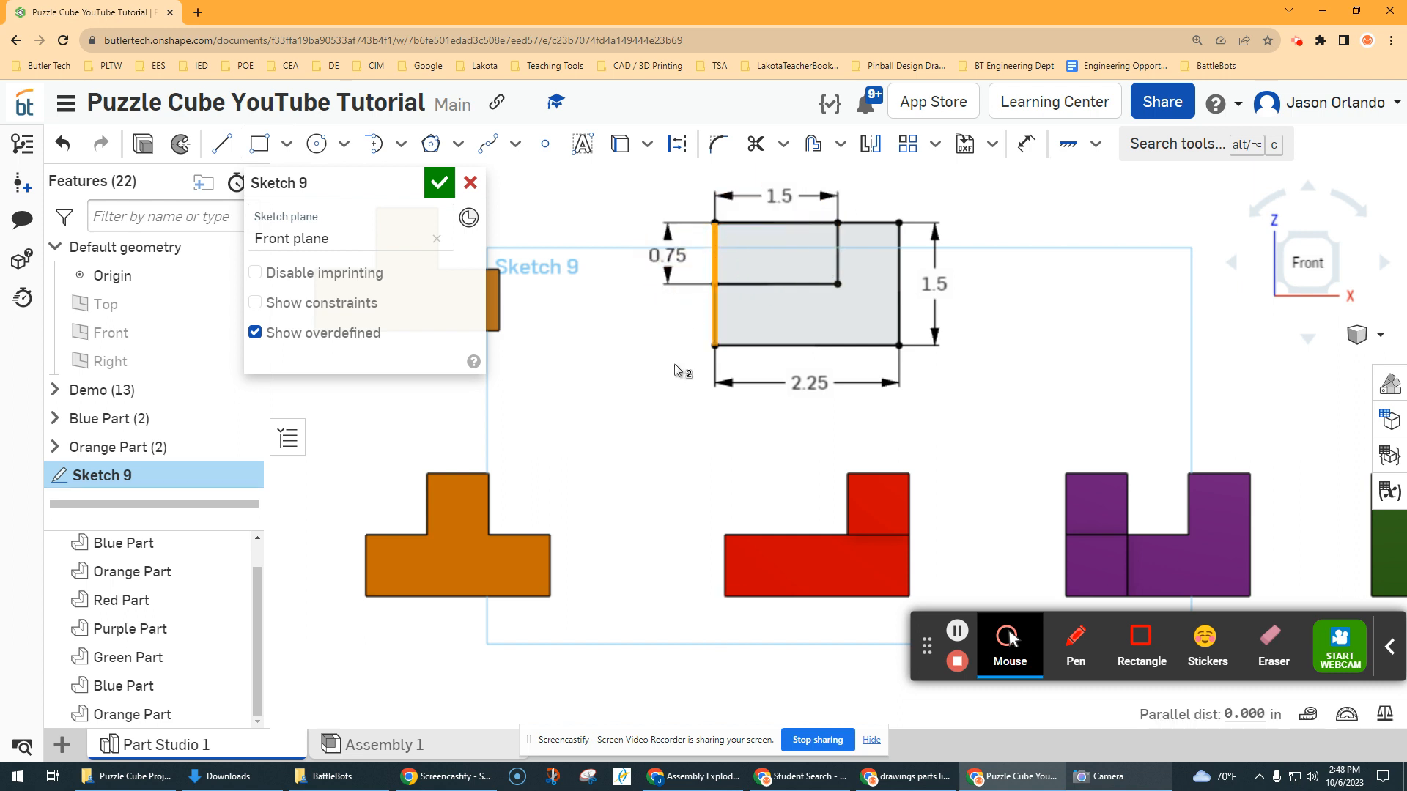
click(672, 367)
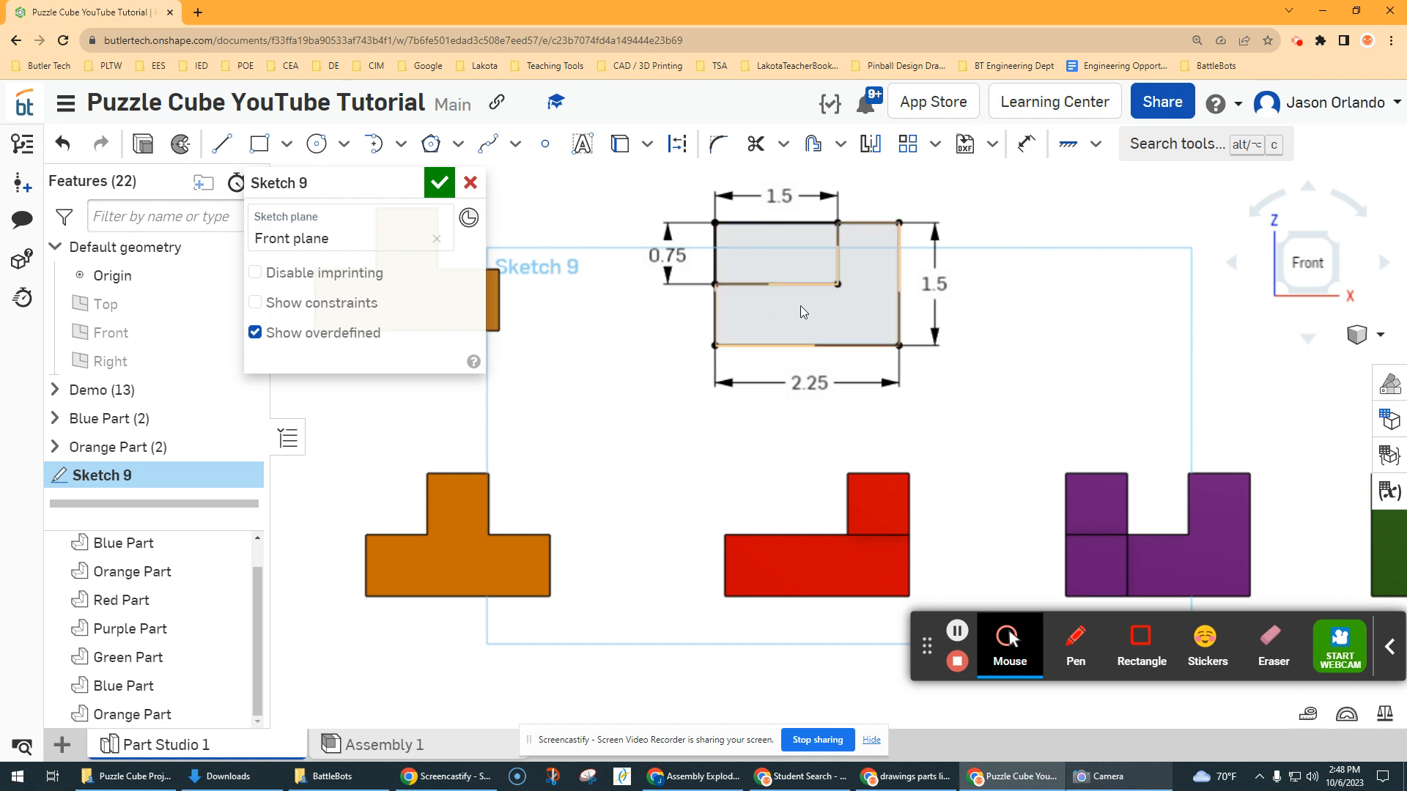
click(439, 183)
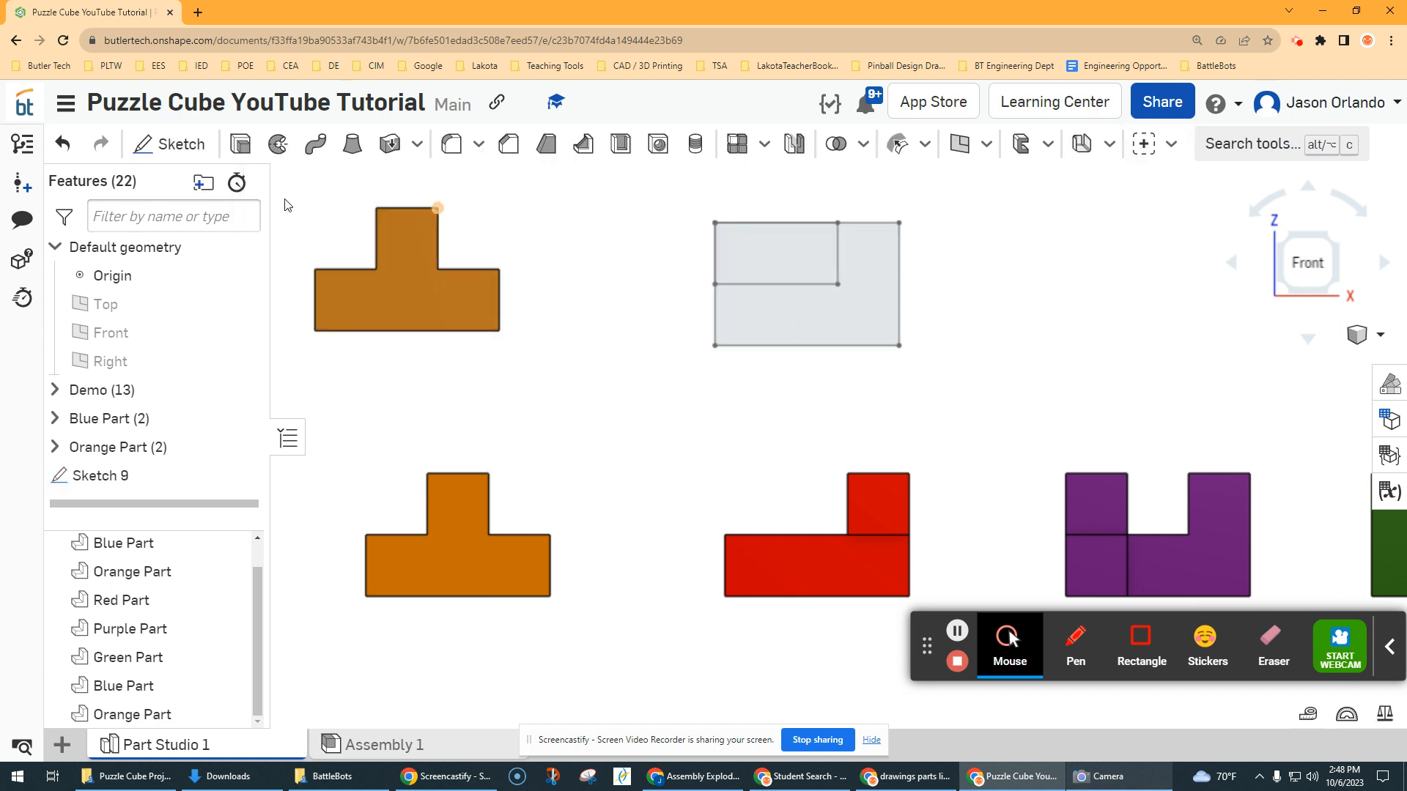
Extrude the L-shaped sketch region as a new solid part with a blind depth of 0.75 in
click(241, 144)
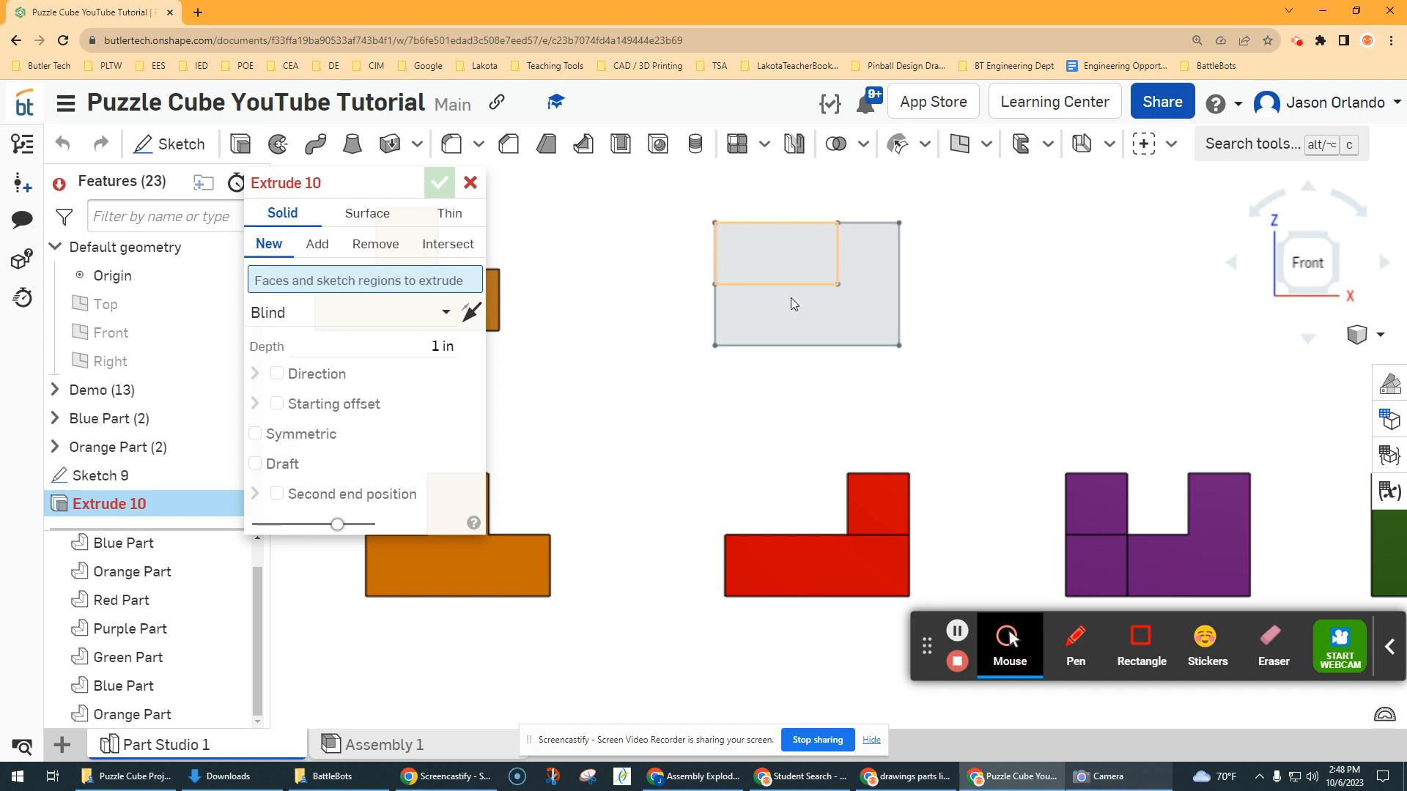
click(817, 309)
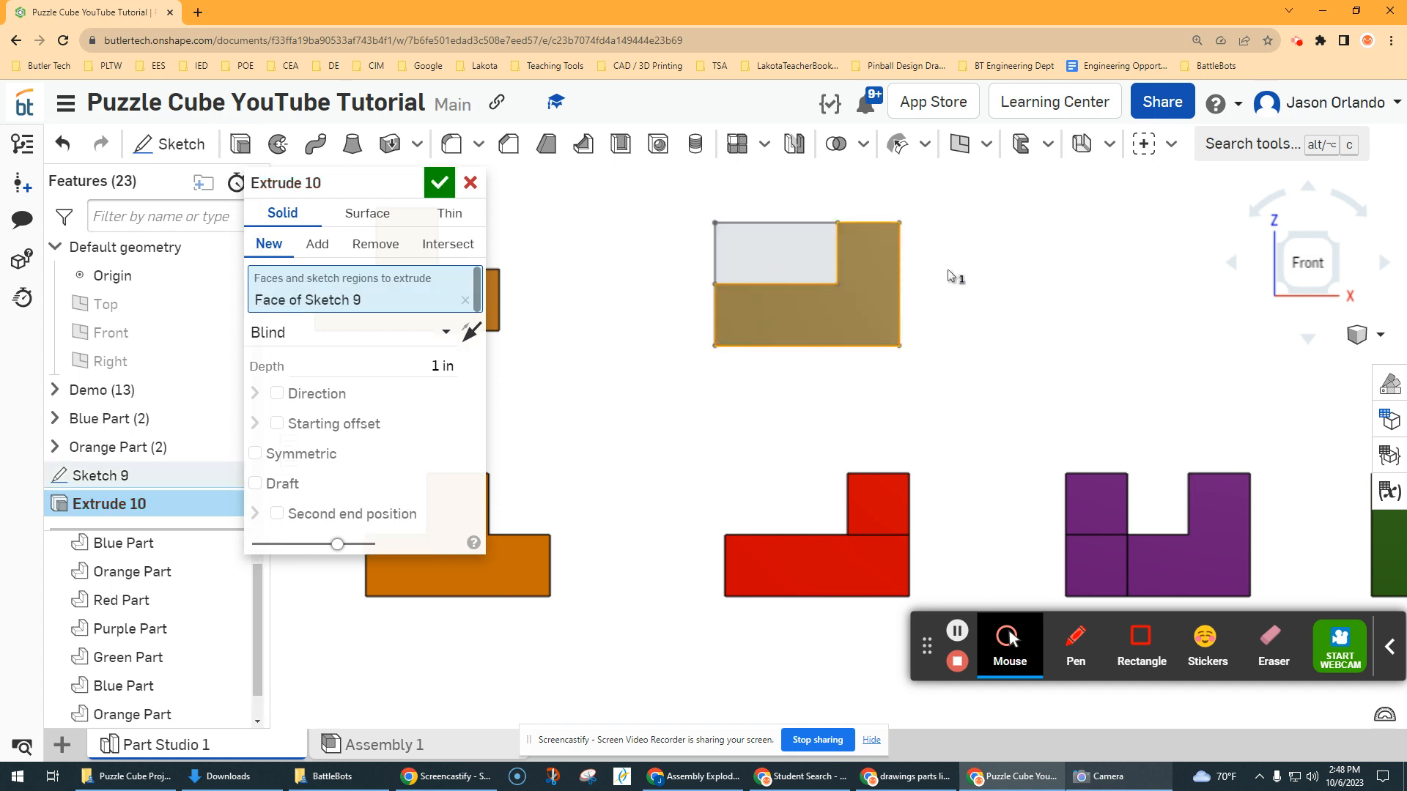
right_drag(947, 269, 945, 285)
click(423, 367)
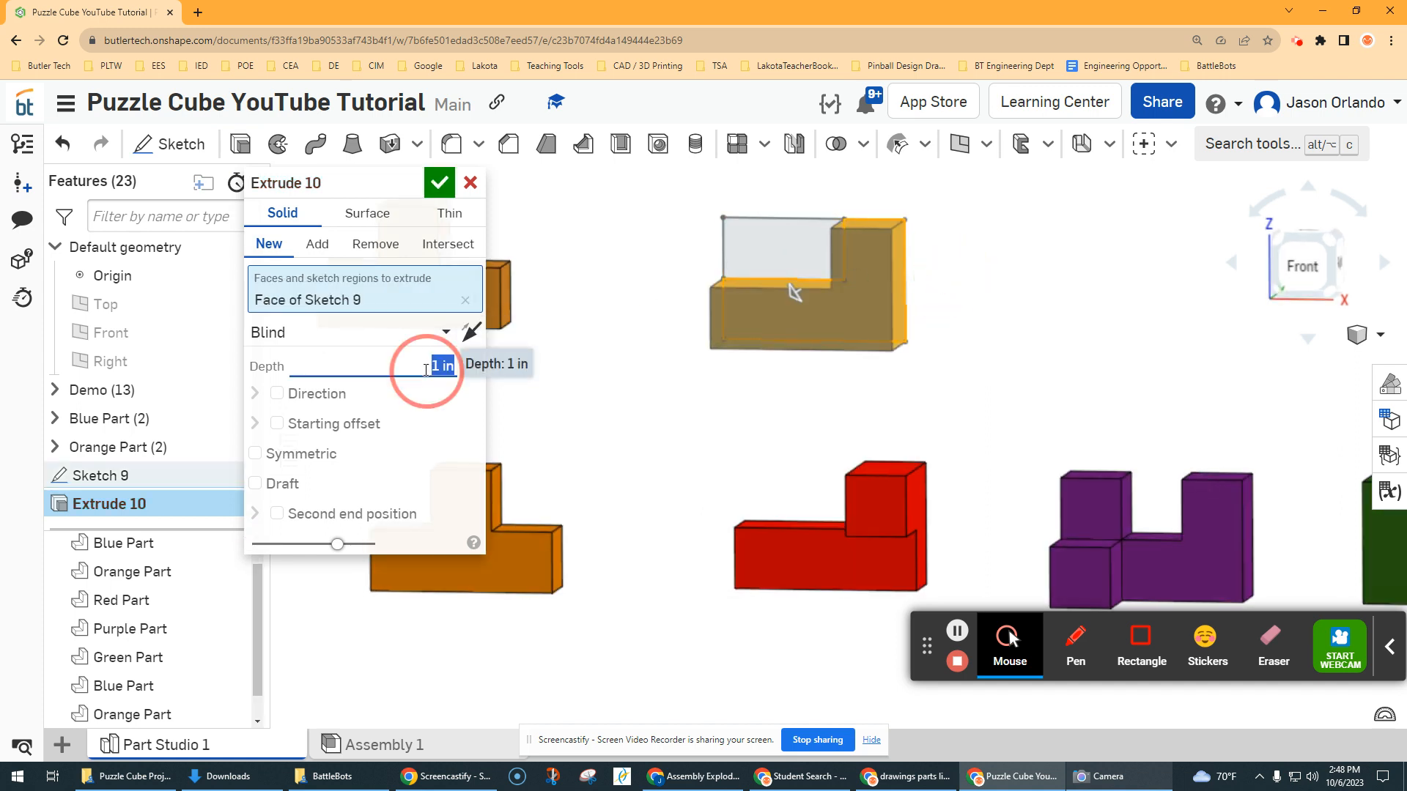
text(.75)
key(Return)
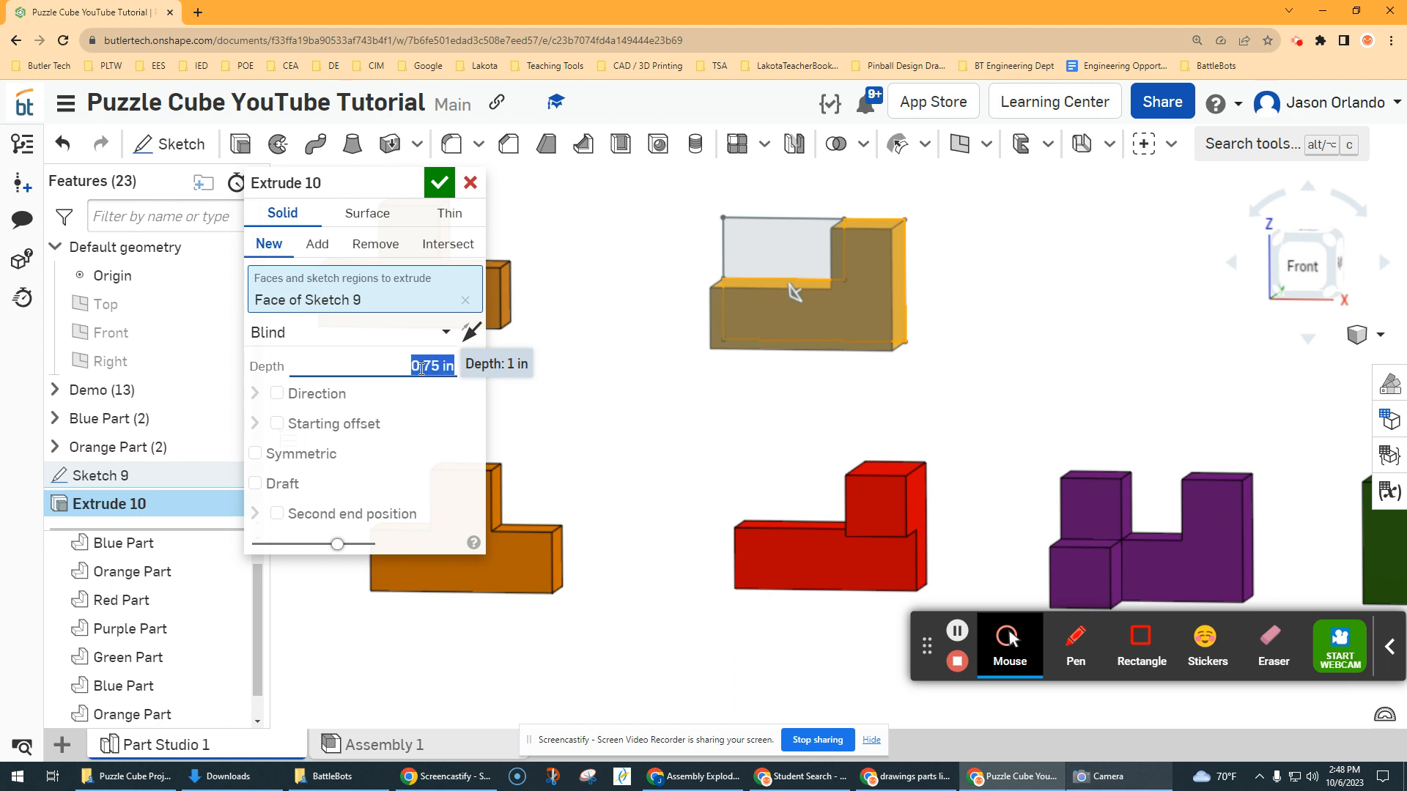
click(440, 182)
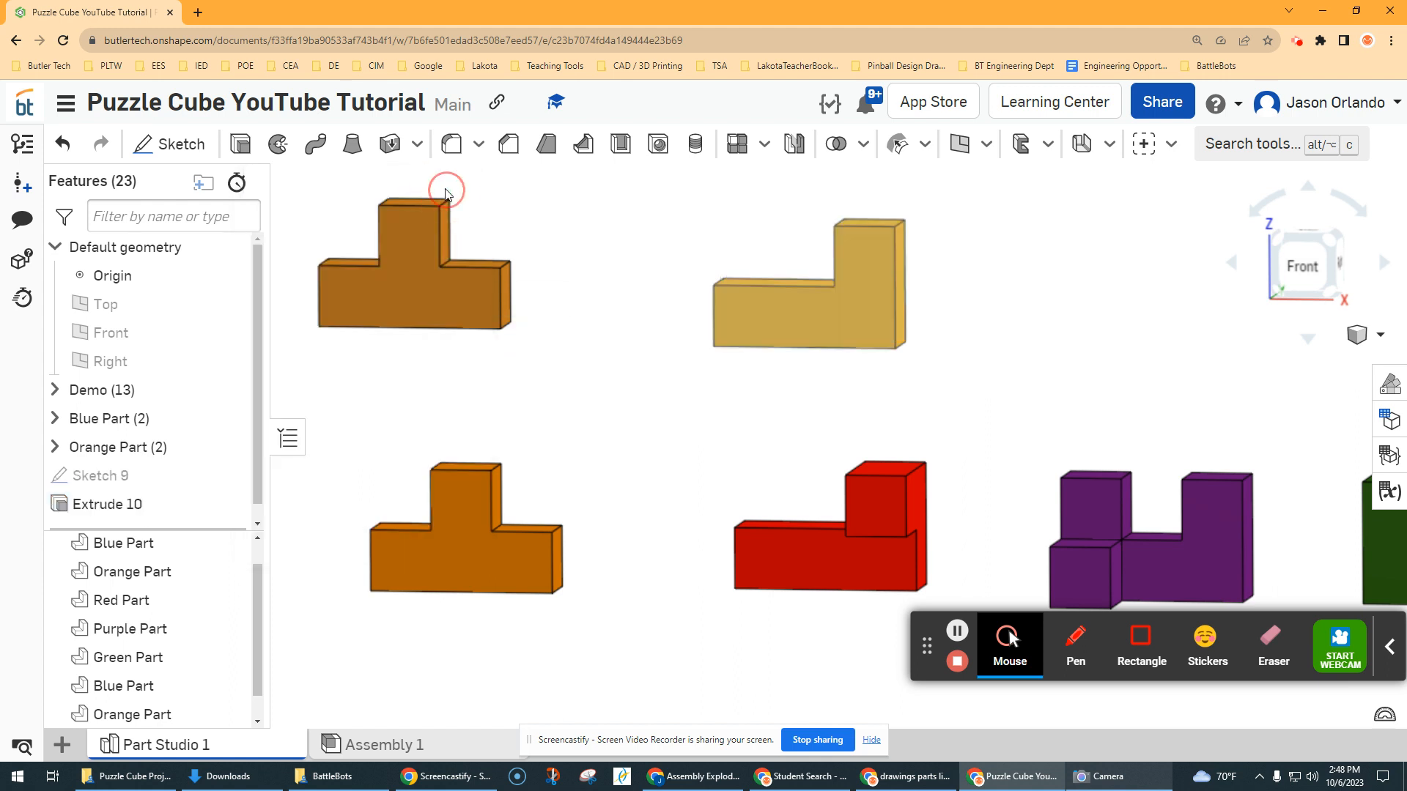
Start a new sketch on the front face of the yellow L-shaped part and view it straight on
middle_drag(614, 299, 583, 333)
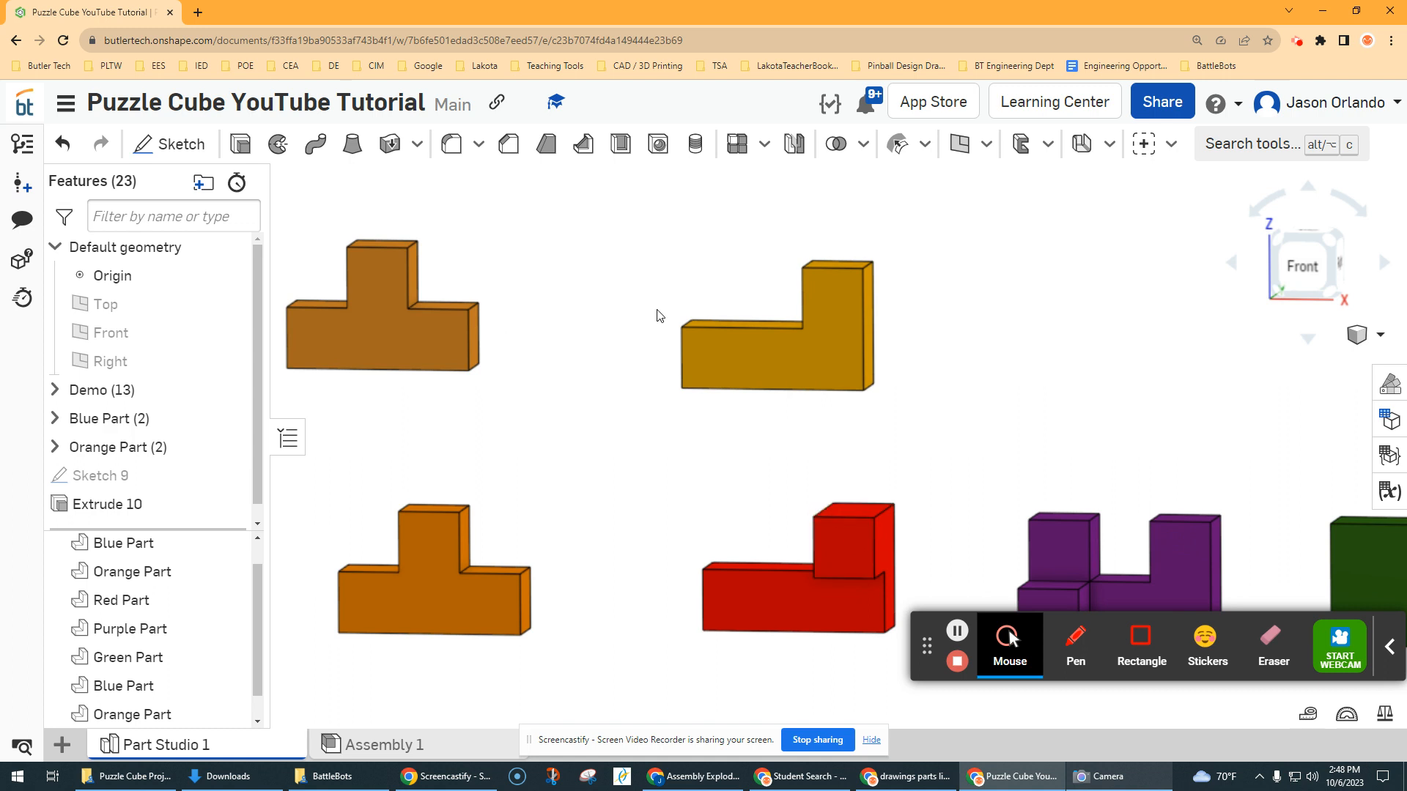
click(171, 146)
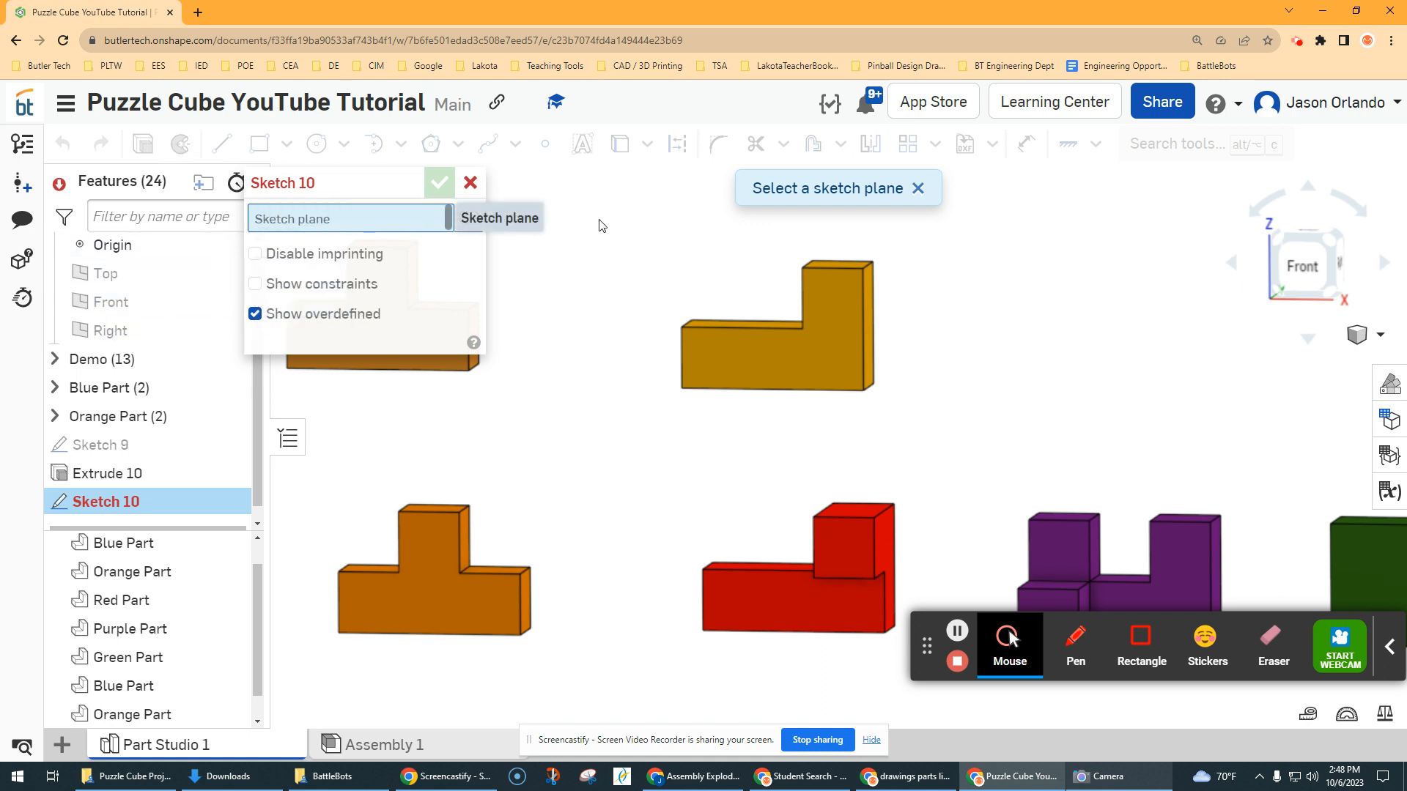
scroll(765, 358, up, 2)
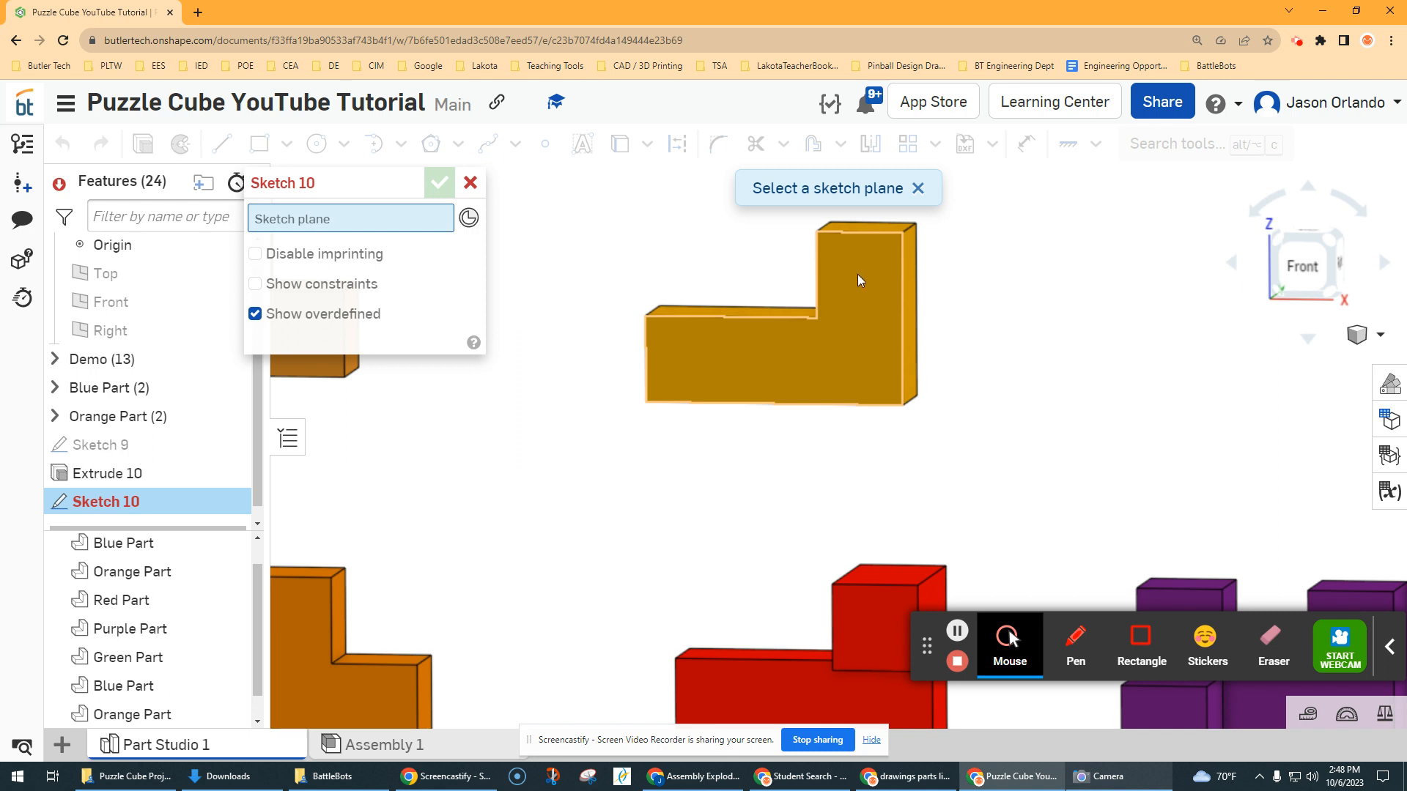
click(872, 287)
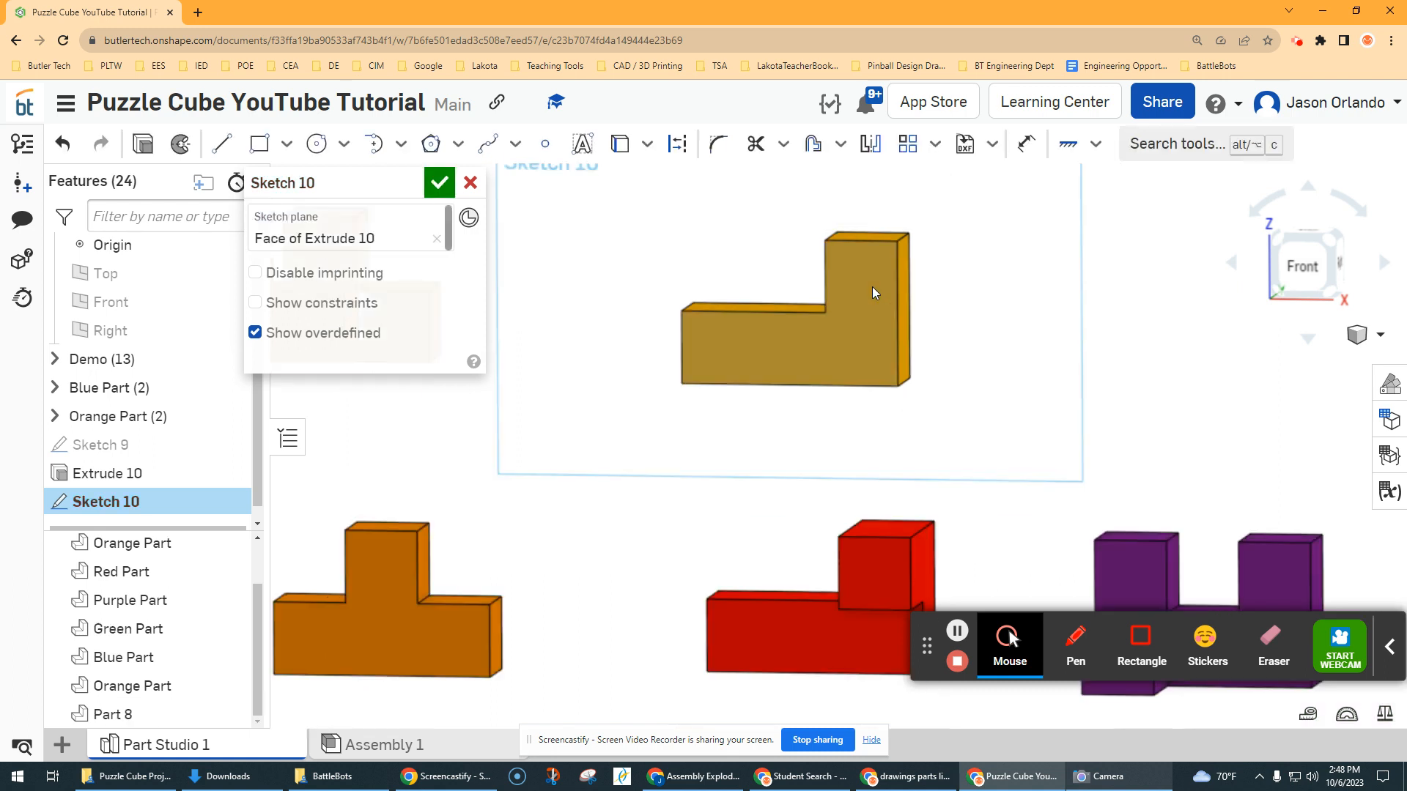
mouse_move(1095, 314)
right_down()
mouse_move(995, 317)
mouse_move(1056, 311)
right_up()
key(n)
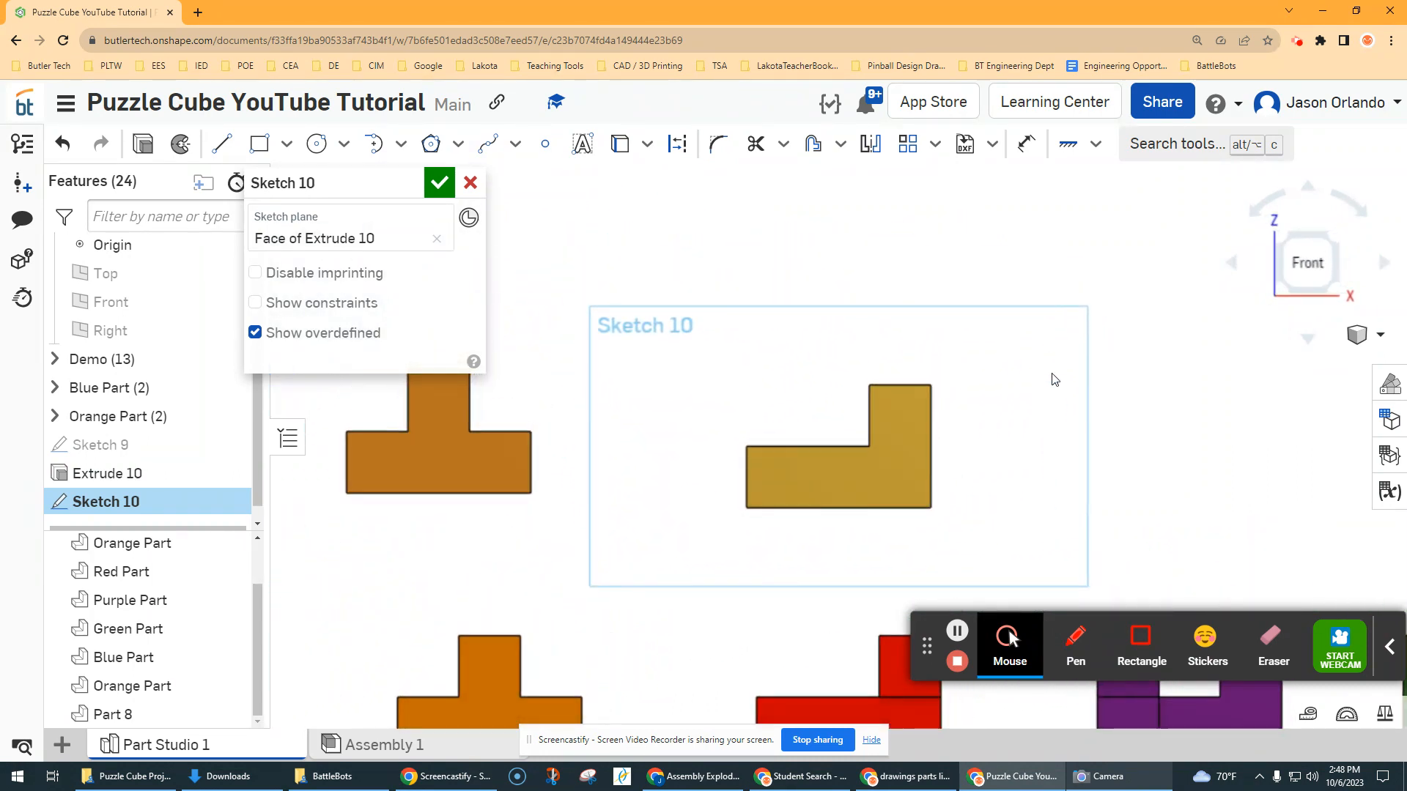
Draw a 0.75 in square covering the upper block of the L-shaped face, snapping to its existing corners, and accept the sketch
scroll(1026, 492, up, 3)
middle_drag(1020, 488, 988, 333)
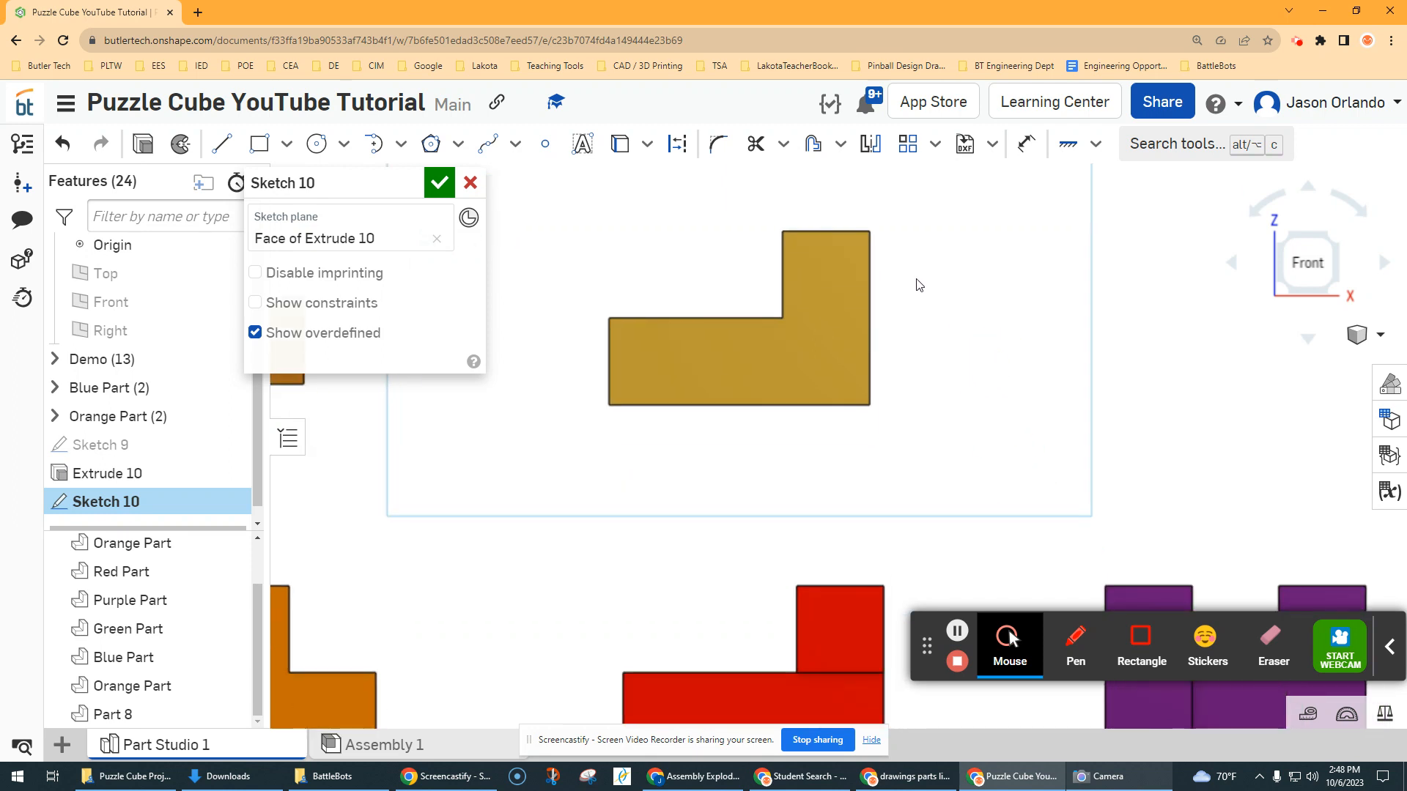
click(265, 149)
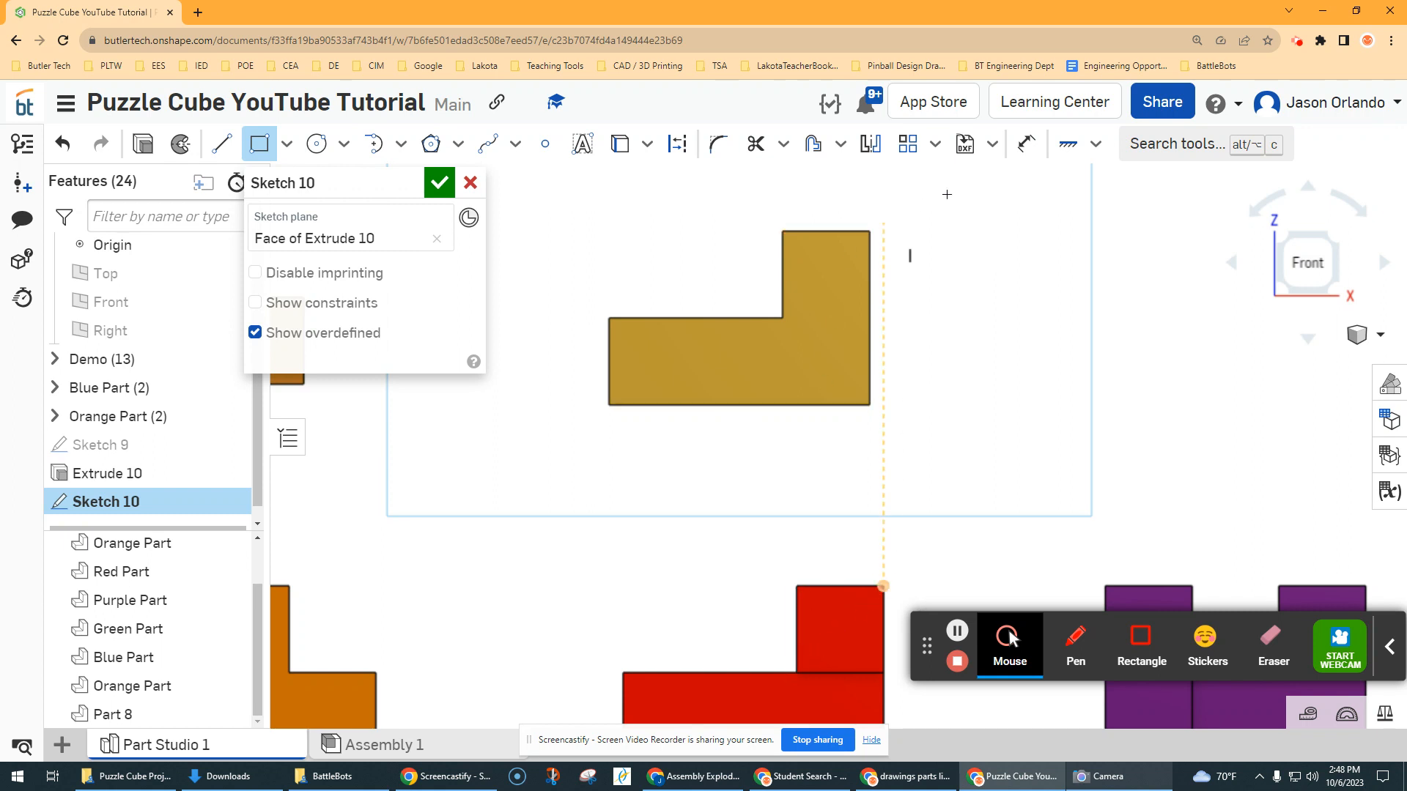
click(870, 230)
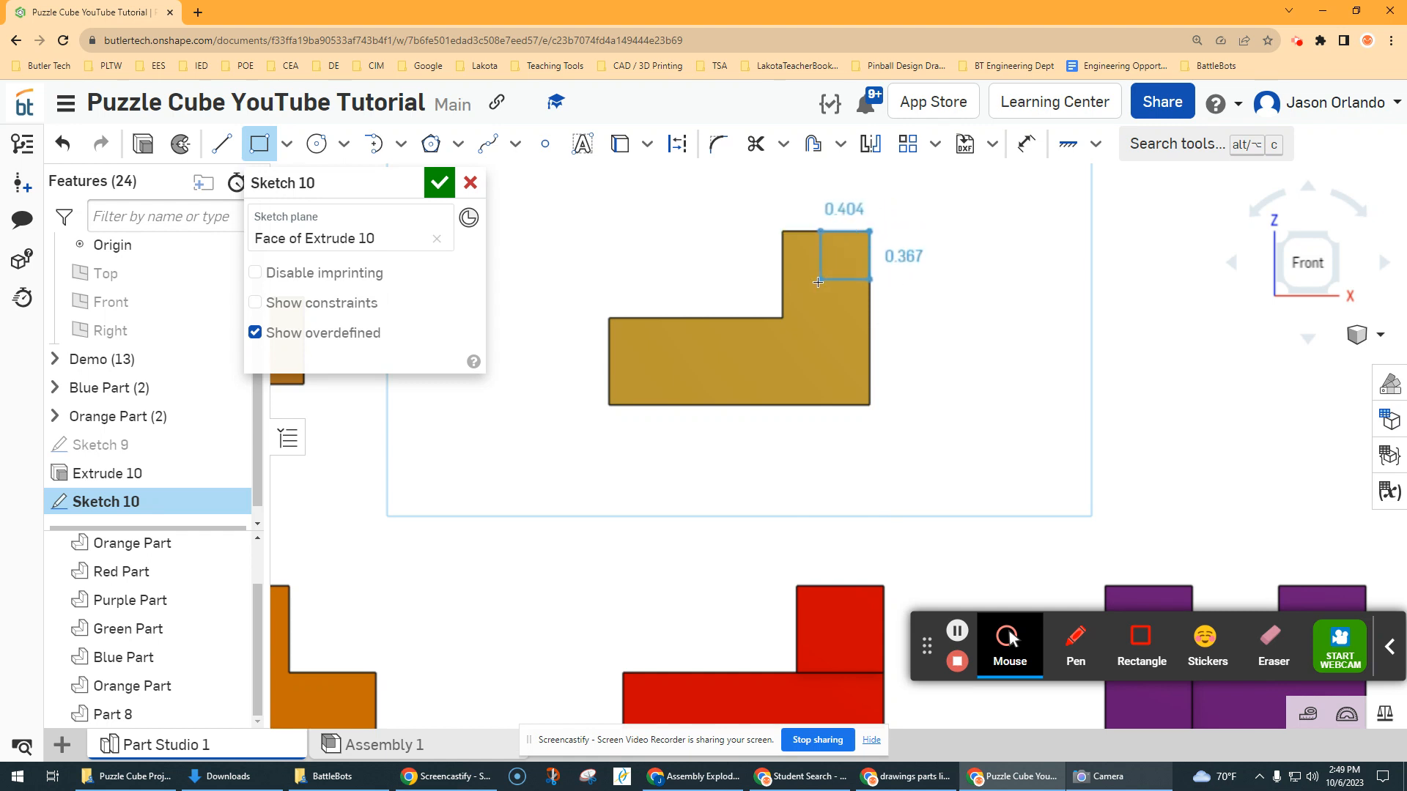
click(784, 315)
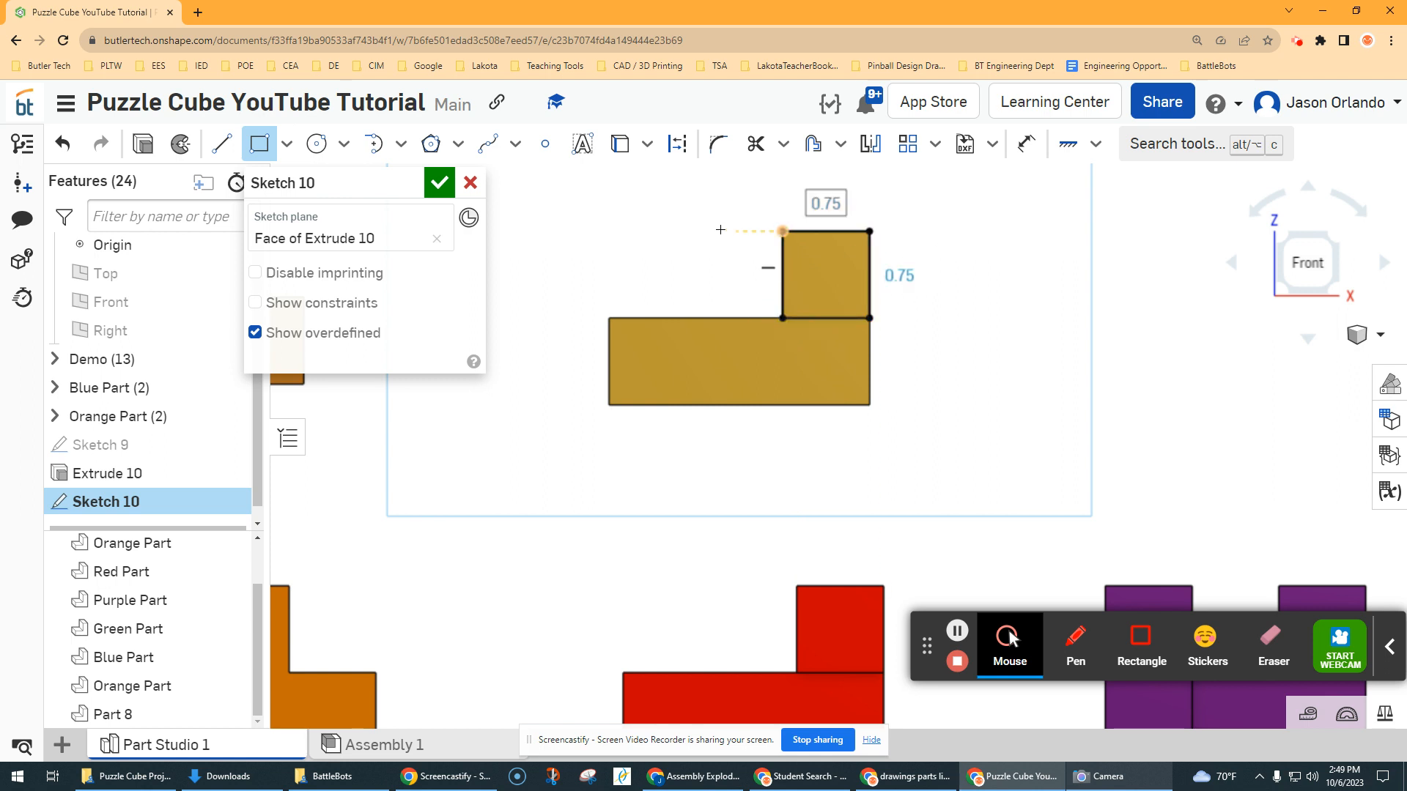
click(440, 186)
Extrude the sketched square outward from the L-shaped part with a blind depth of 1 in, using the Add operation
right_drag(634, 229, 614, 249)
click(240, 143)
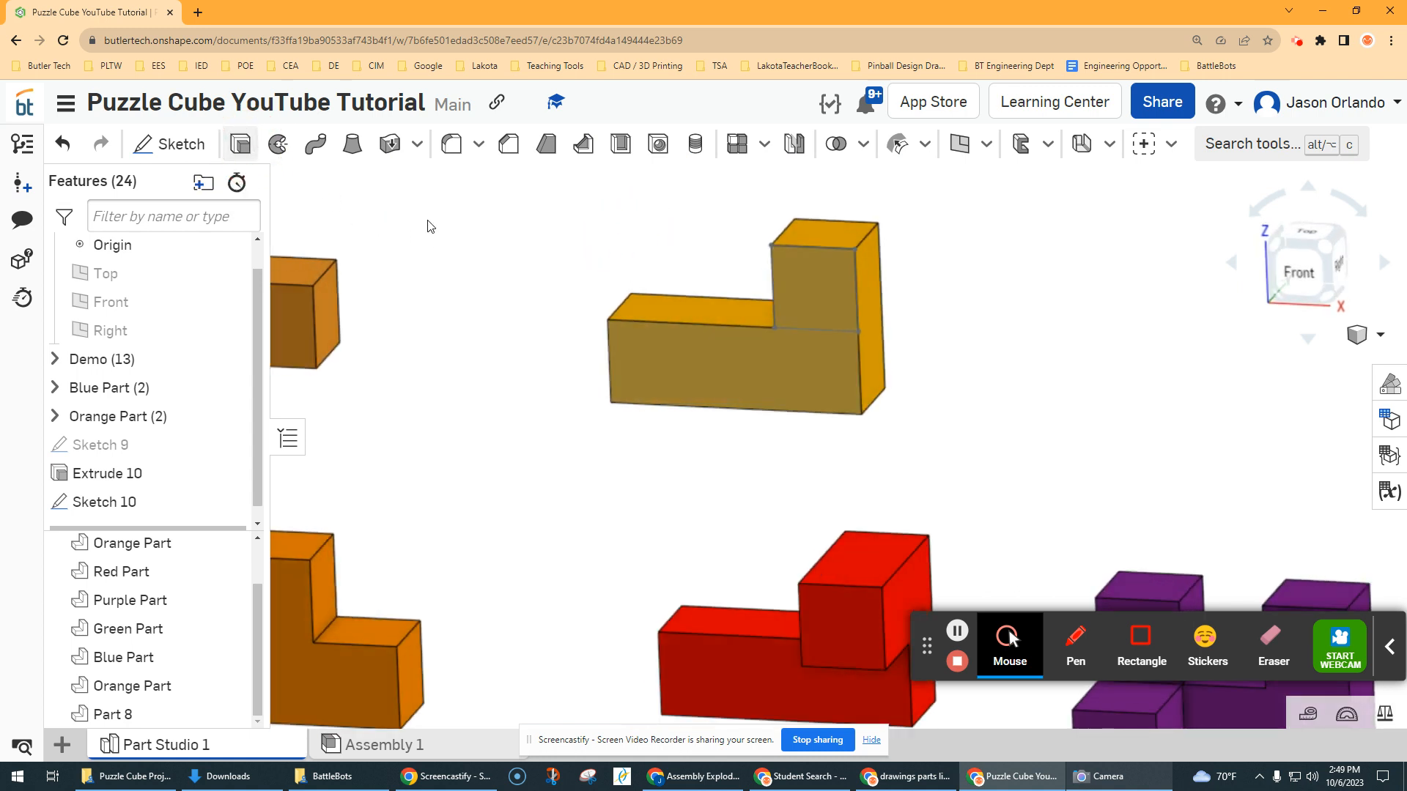
click(819, 287)
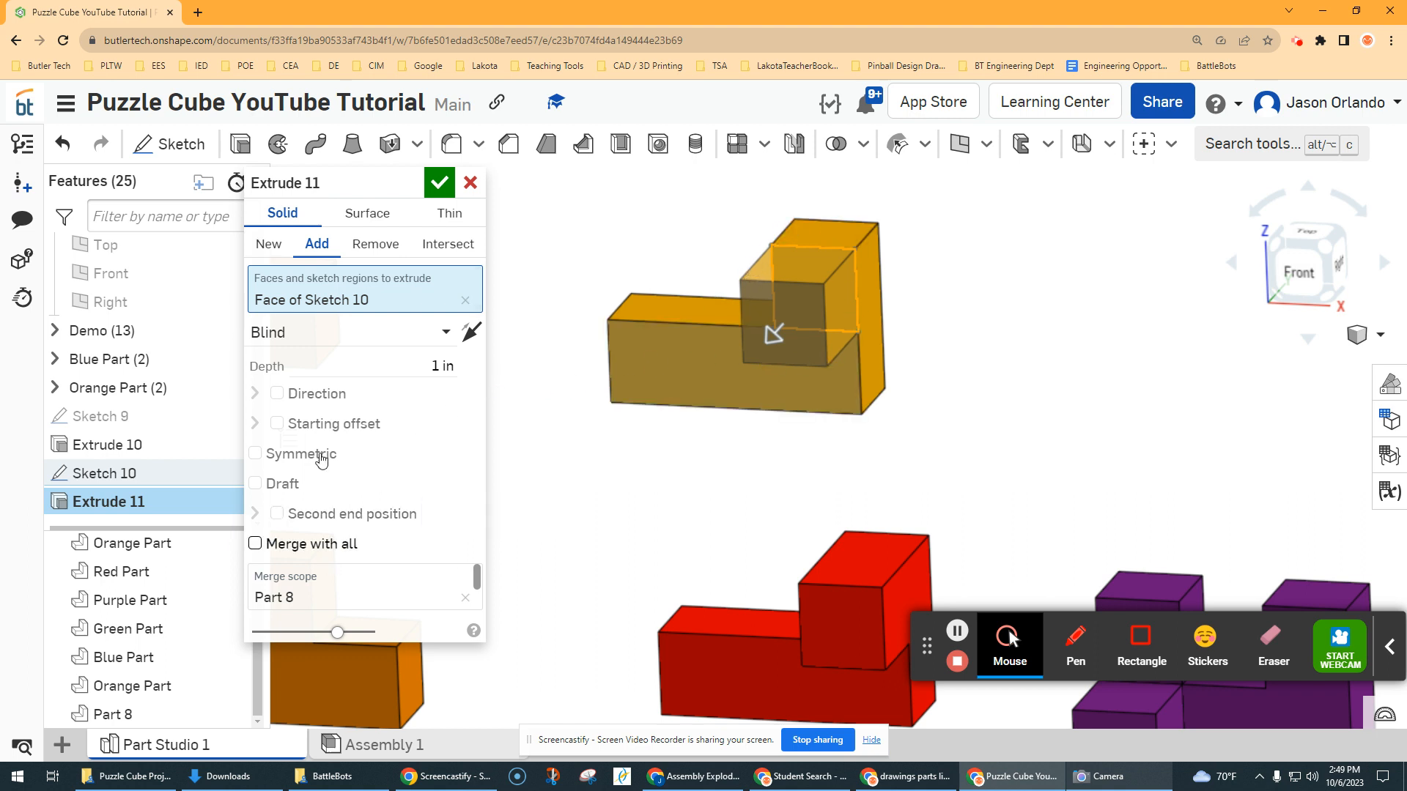
click(279, 252)
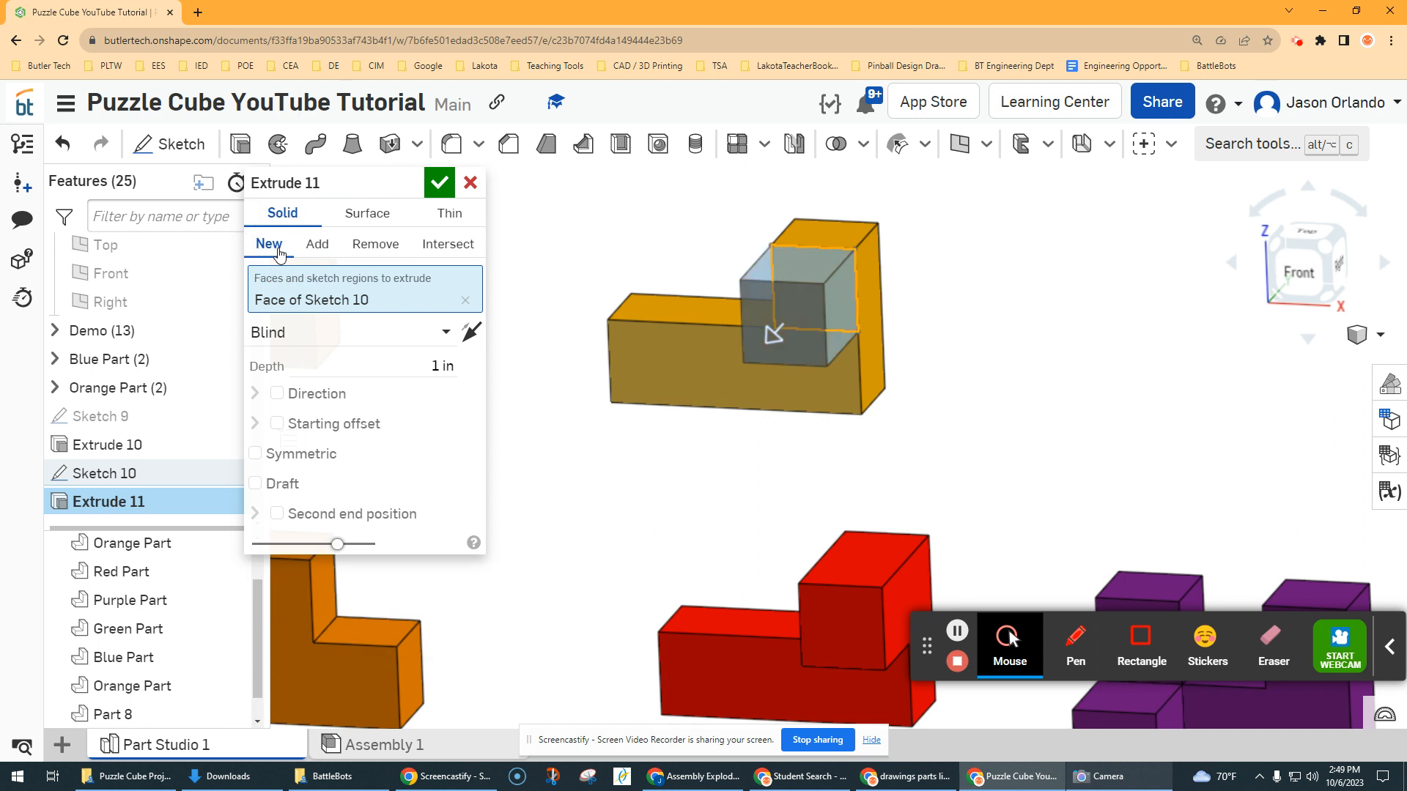
click(317, 249)
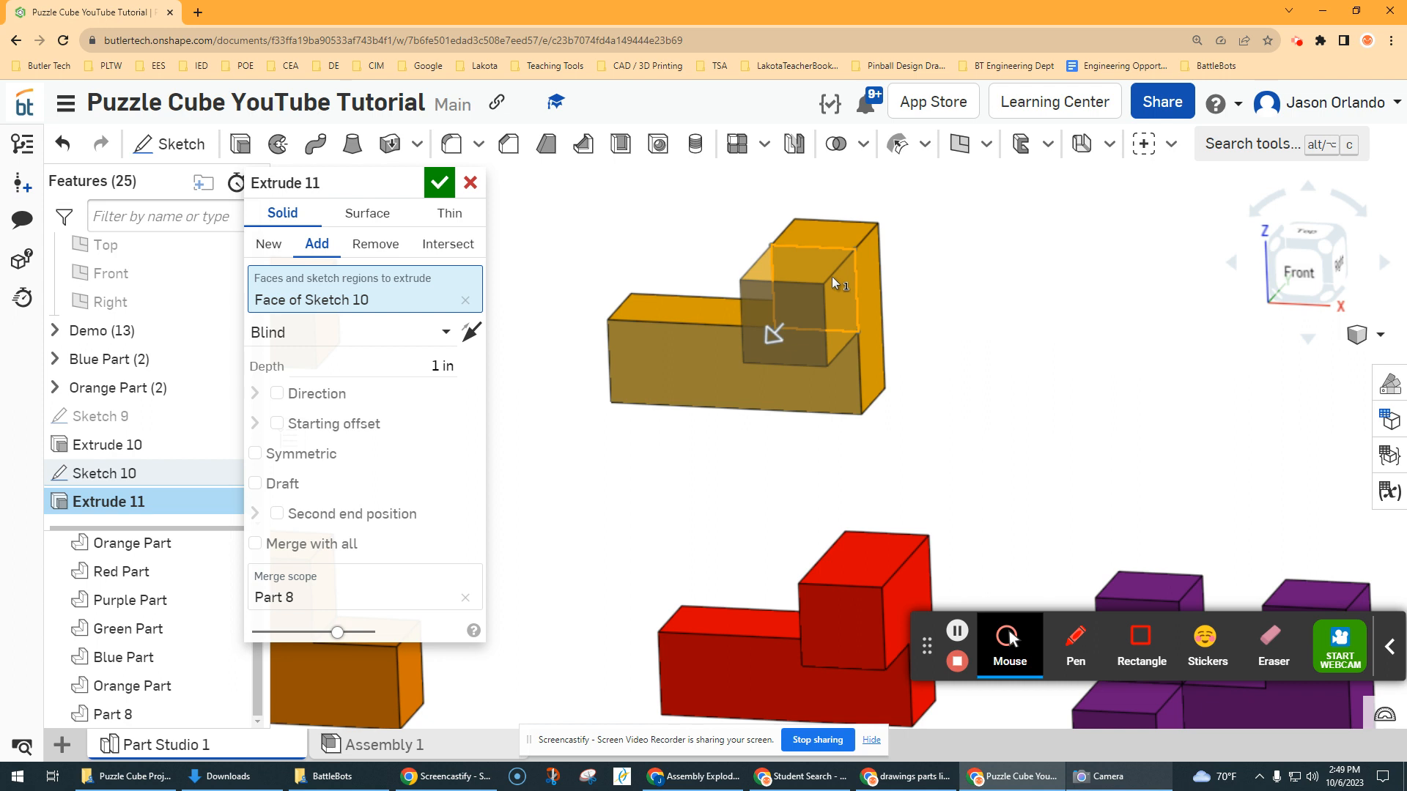
Clear the extrusion's merge scope, reselect the L-shaped part as the body to merge with, and accept the extrusion
click(464, 597)
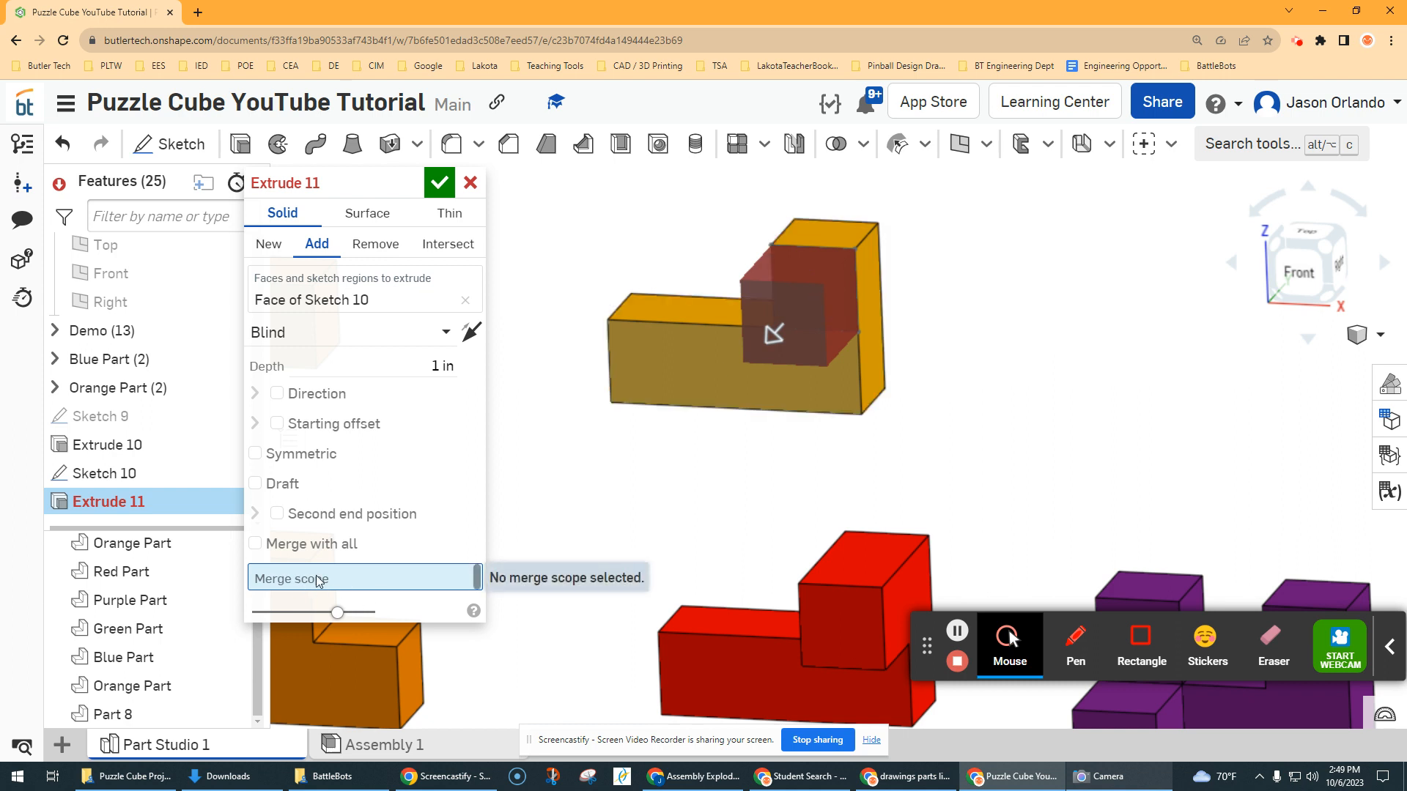
click(362, 581)
click(348, 582)
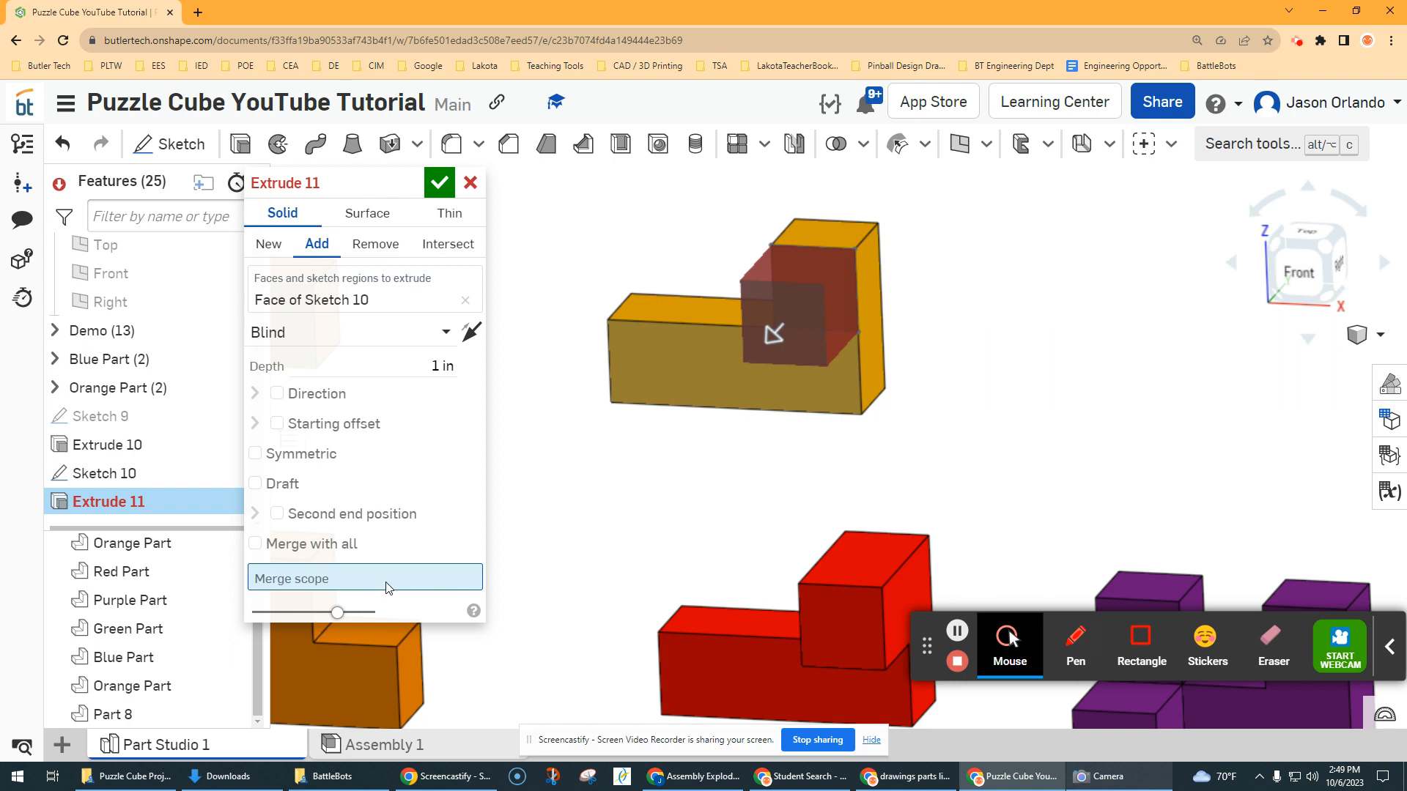
click(365, 586)
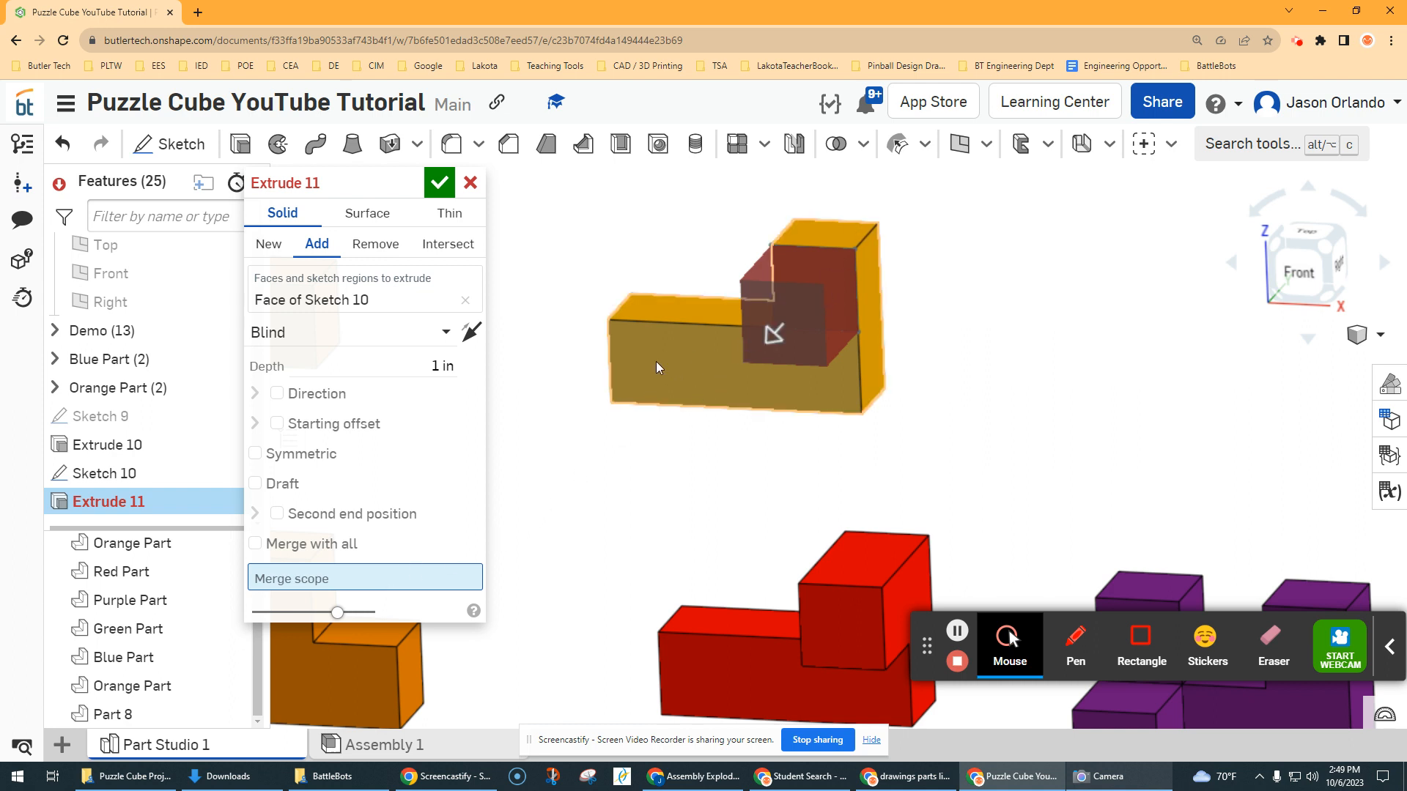
click(705, 358)
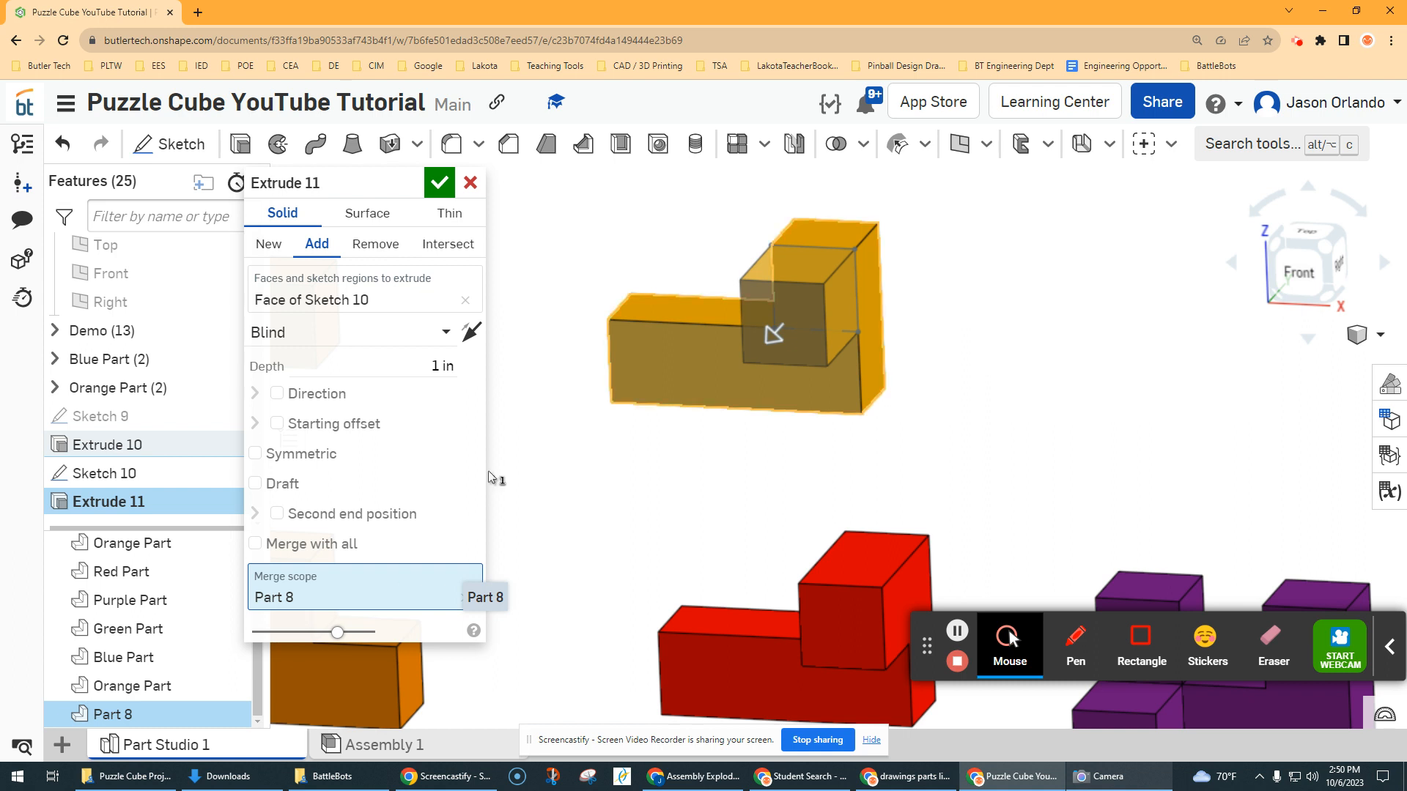
click(446, 185)
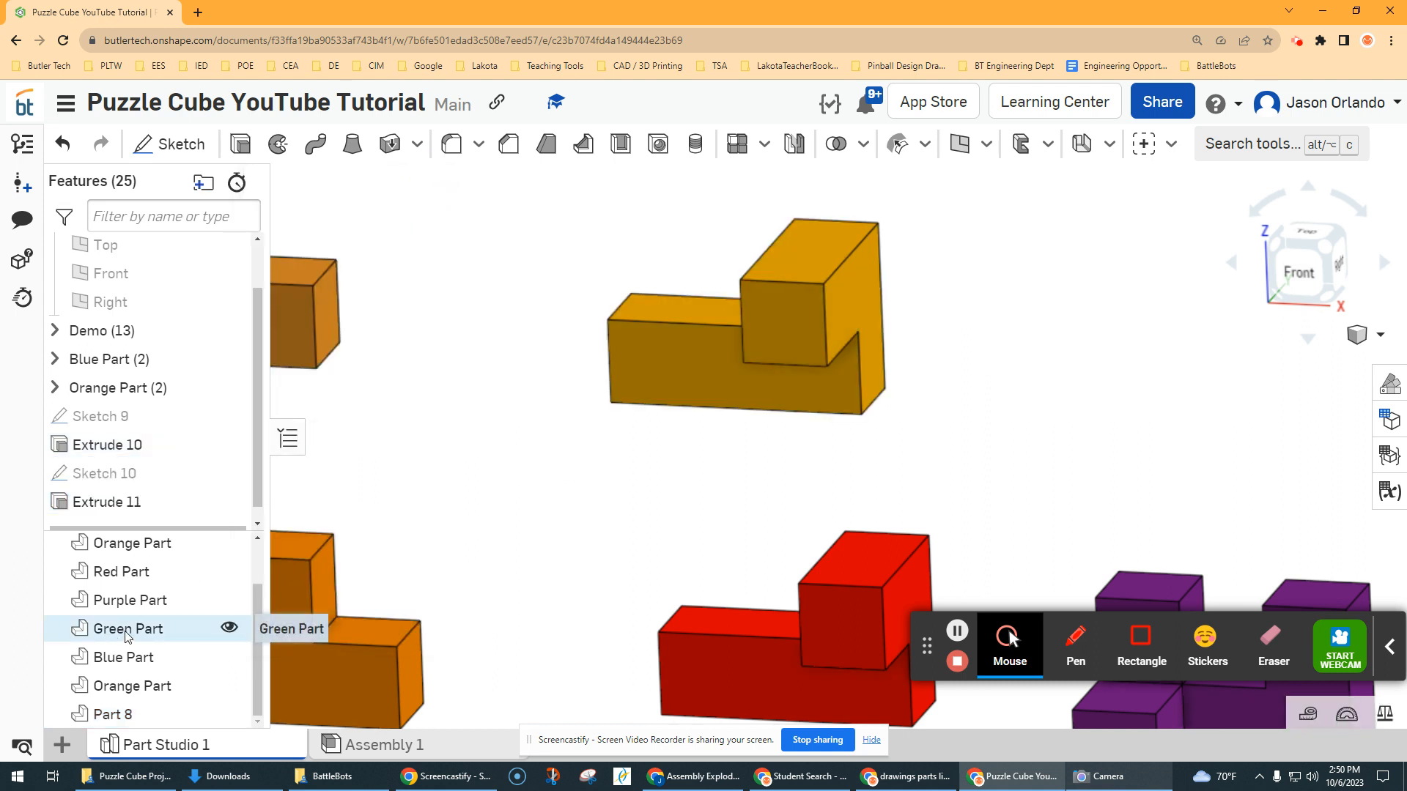
Rename Part 8 as Yellow Part
right_click(138, 714)
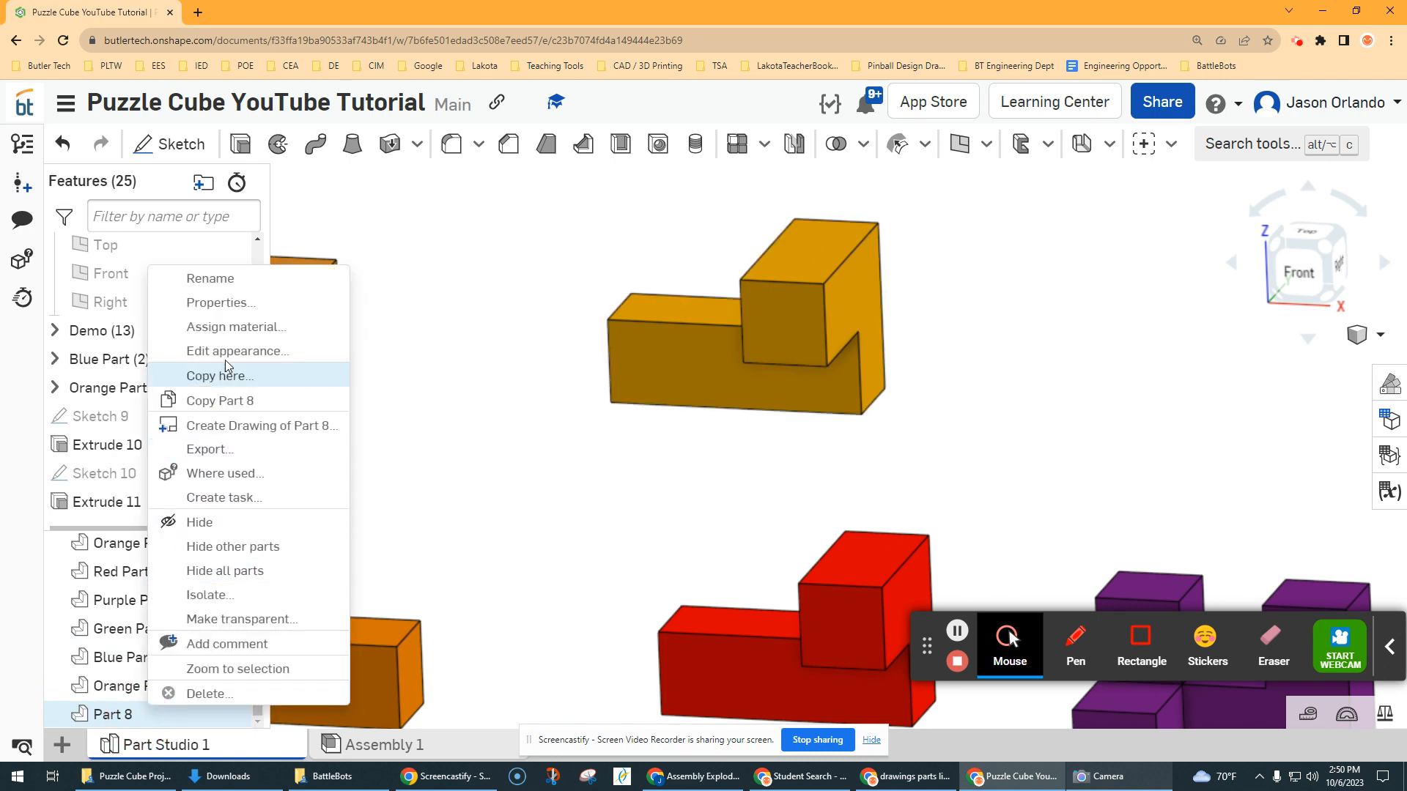
click(220, 278)
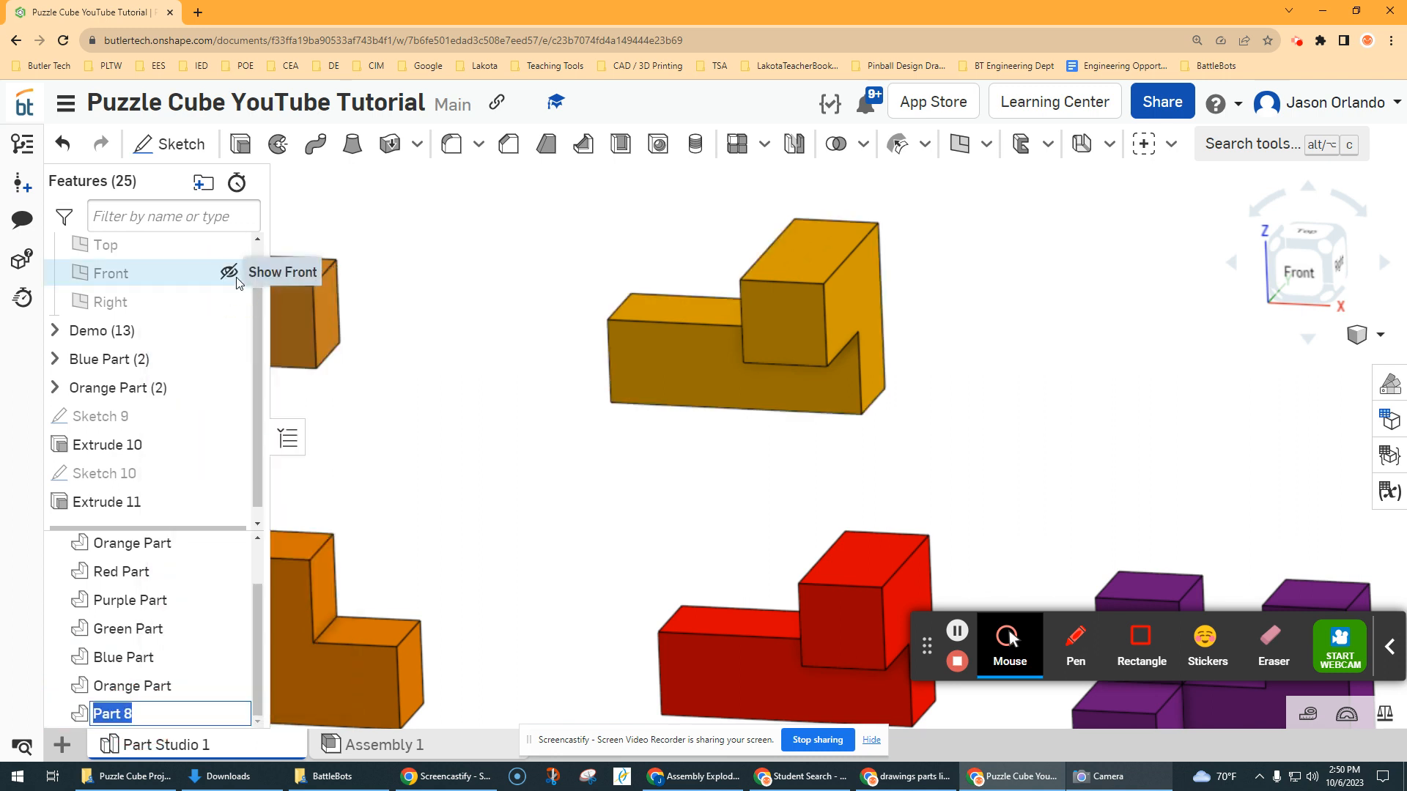
text(Yellow)
key(Return)
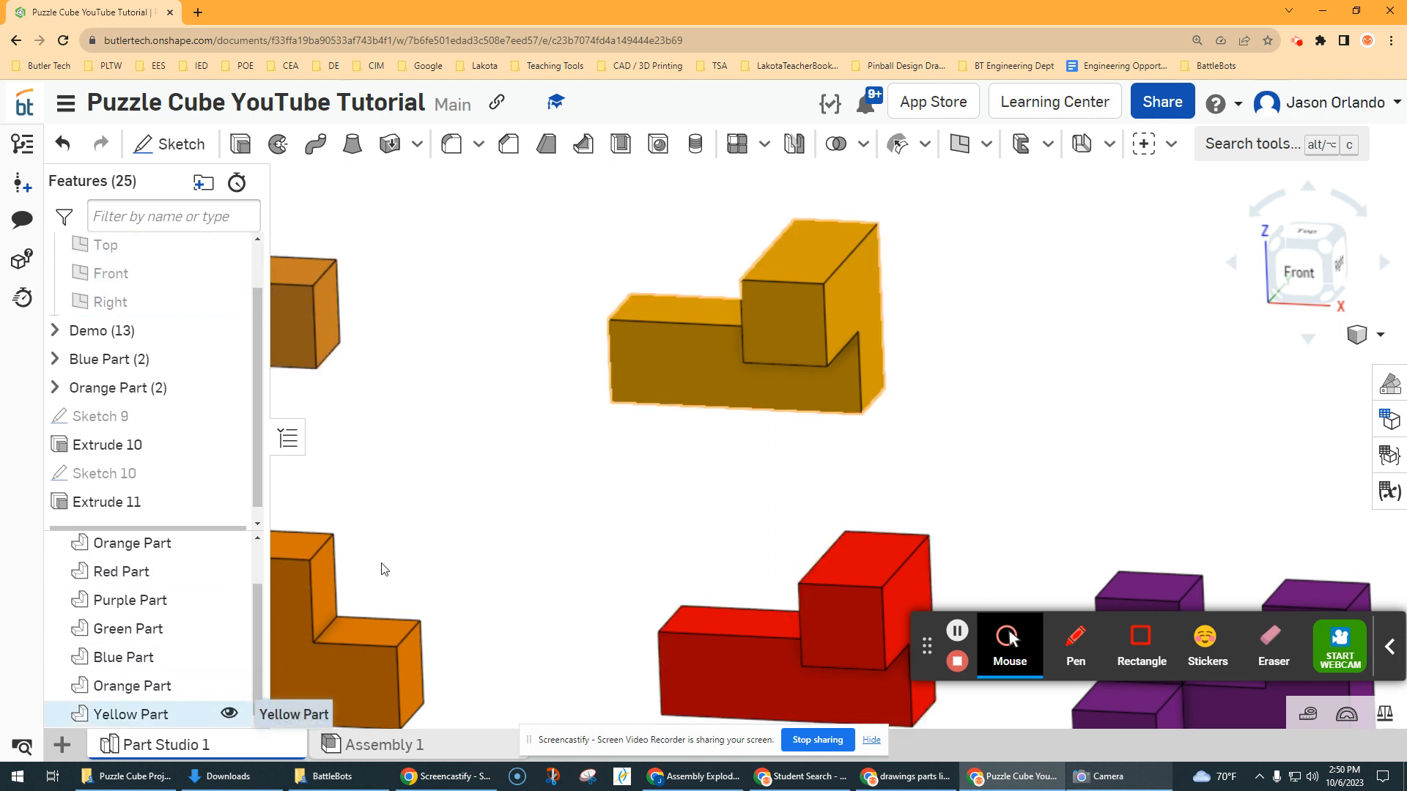
click(503, 443)
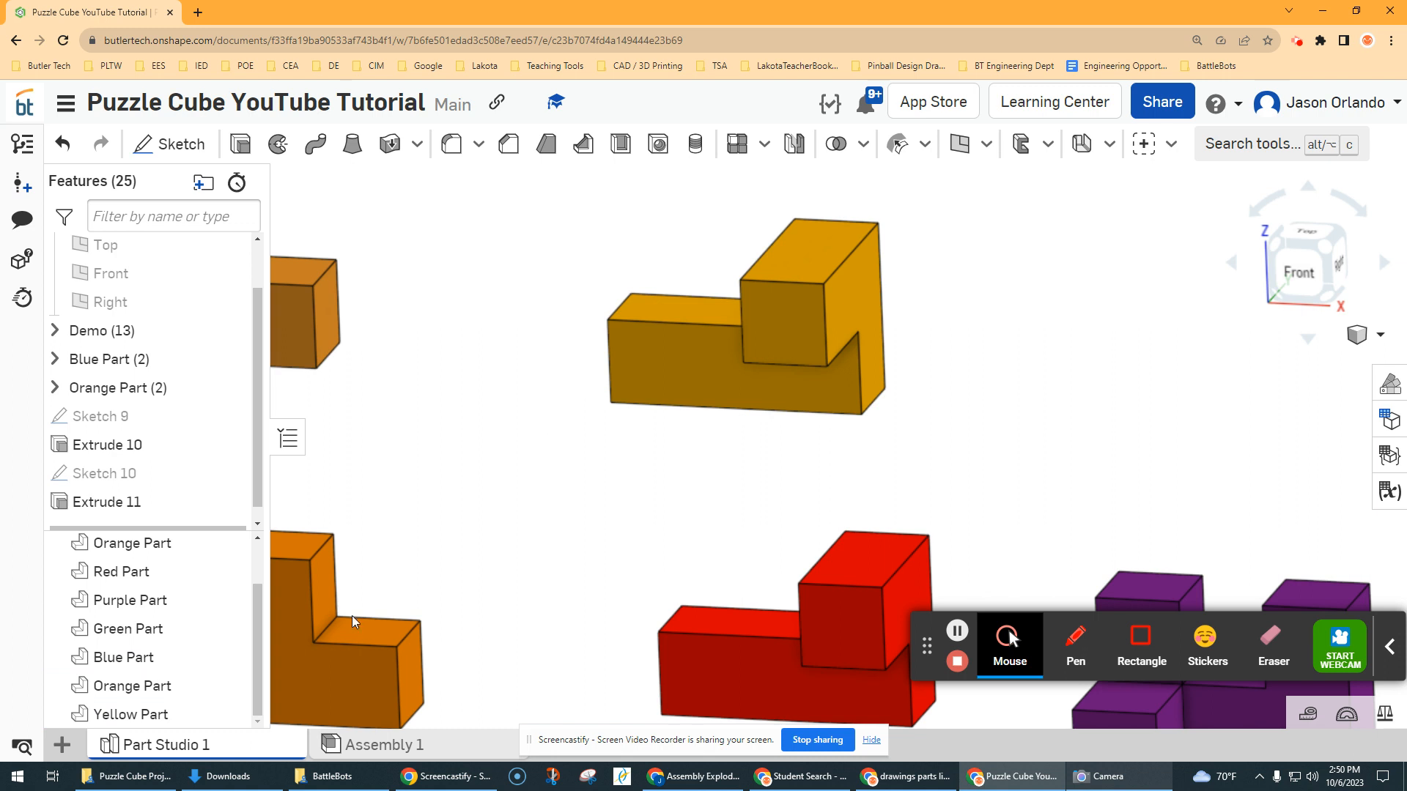
Rename the newly modelled part as Red Part
right_click(139, 716)
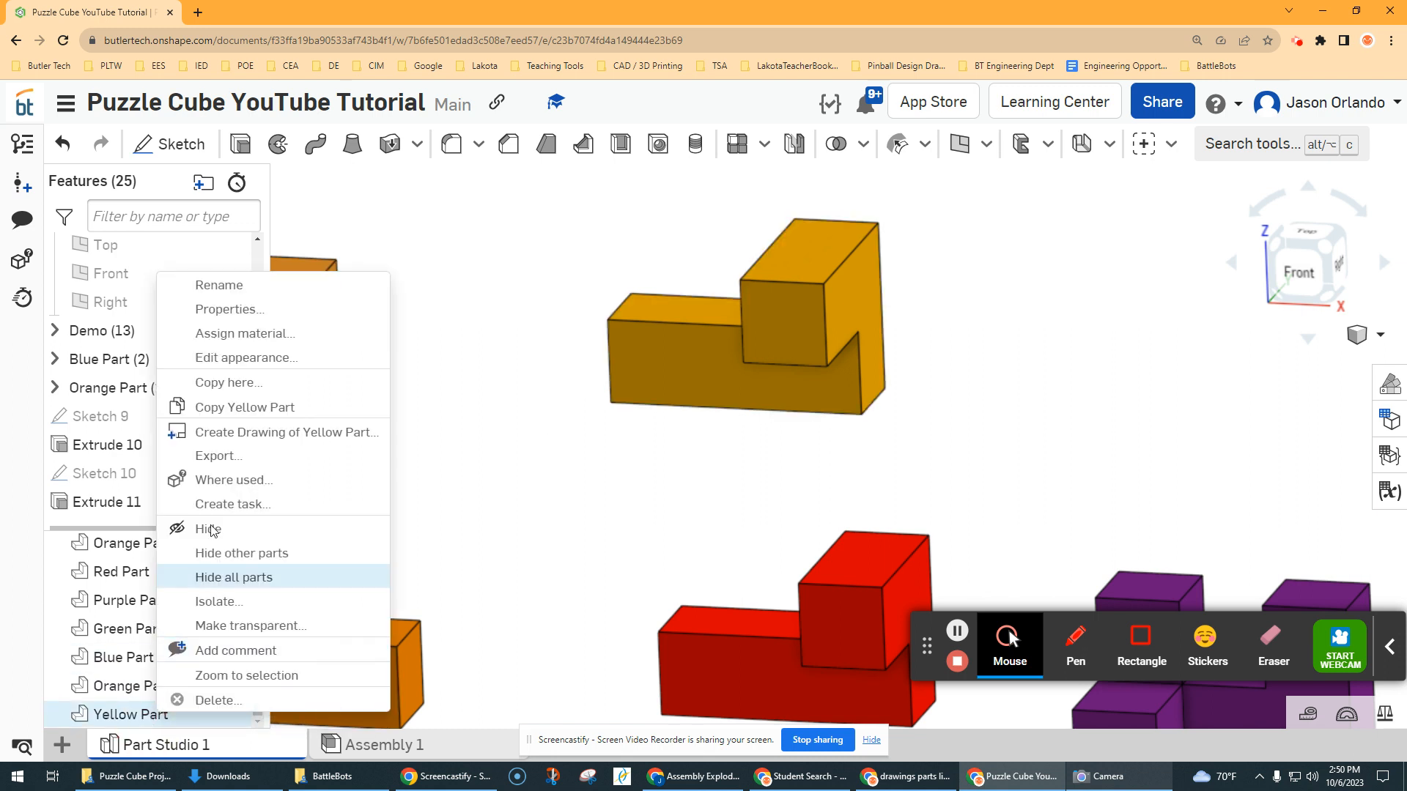
click(248, 285)
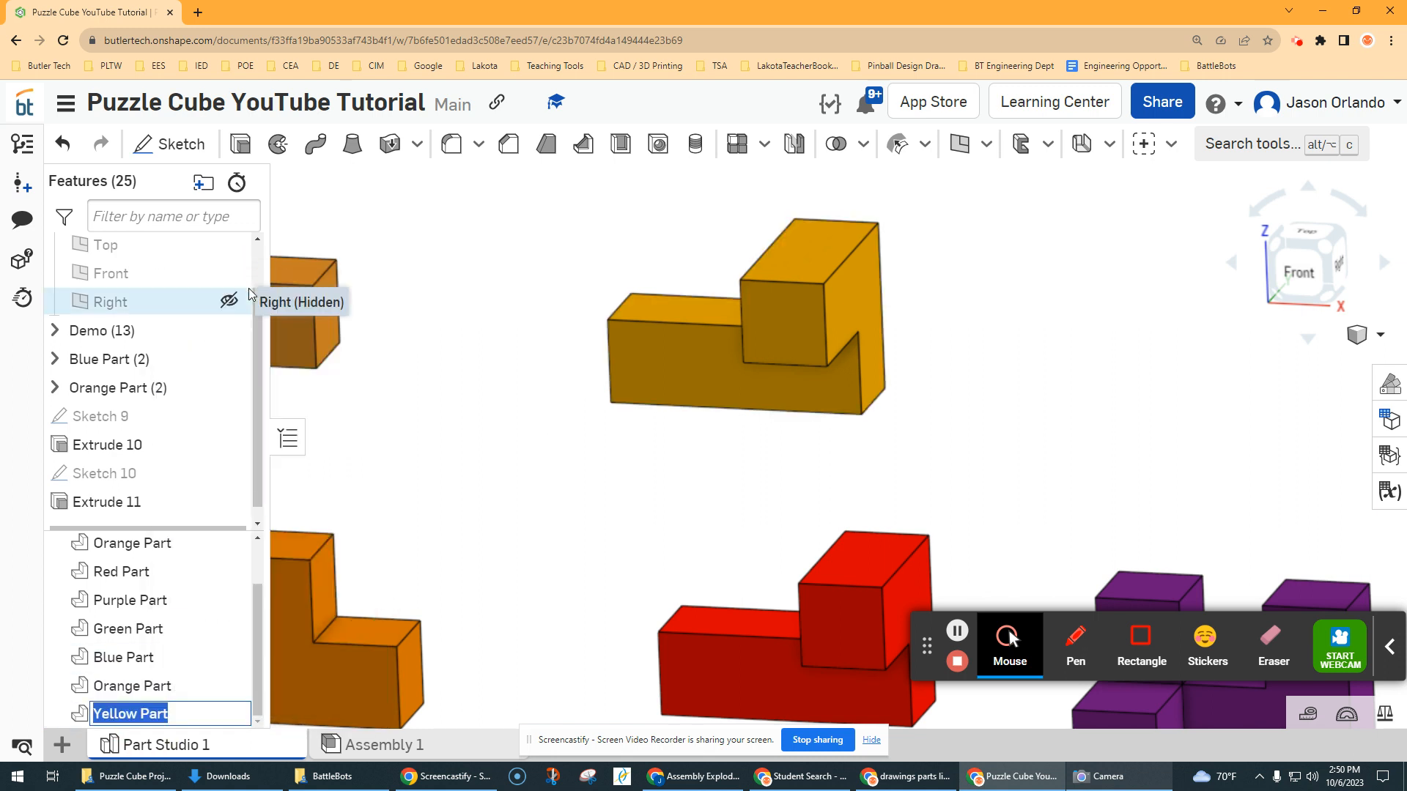
text(Red Part)
key(Return)
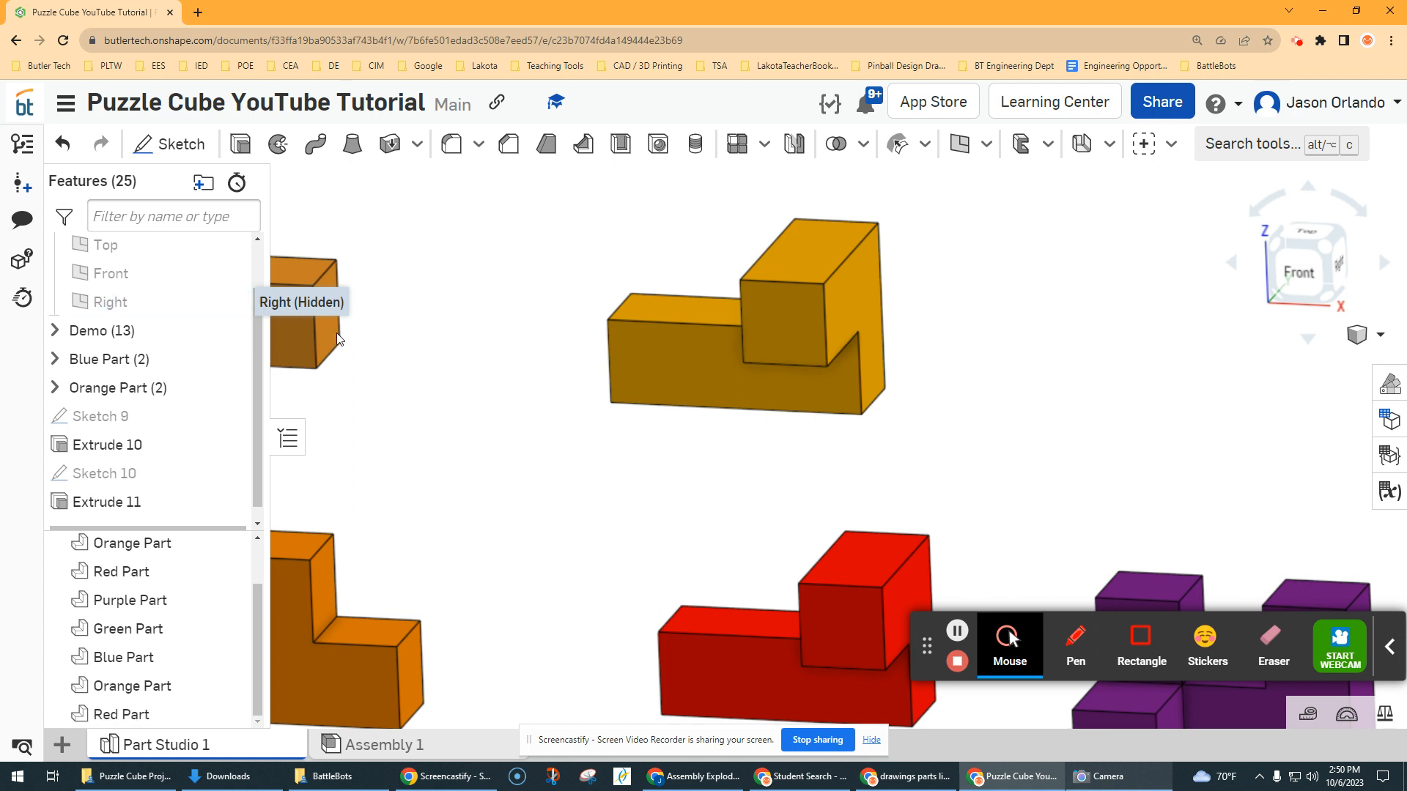
Set the new Red Part's appearance to red (FF0000)
right_click(117, 715)
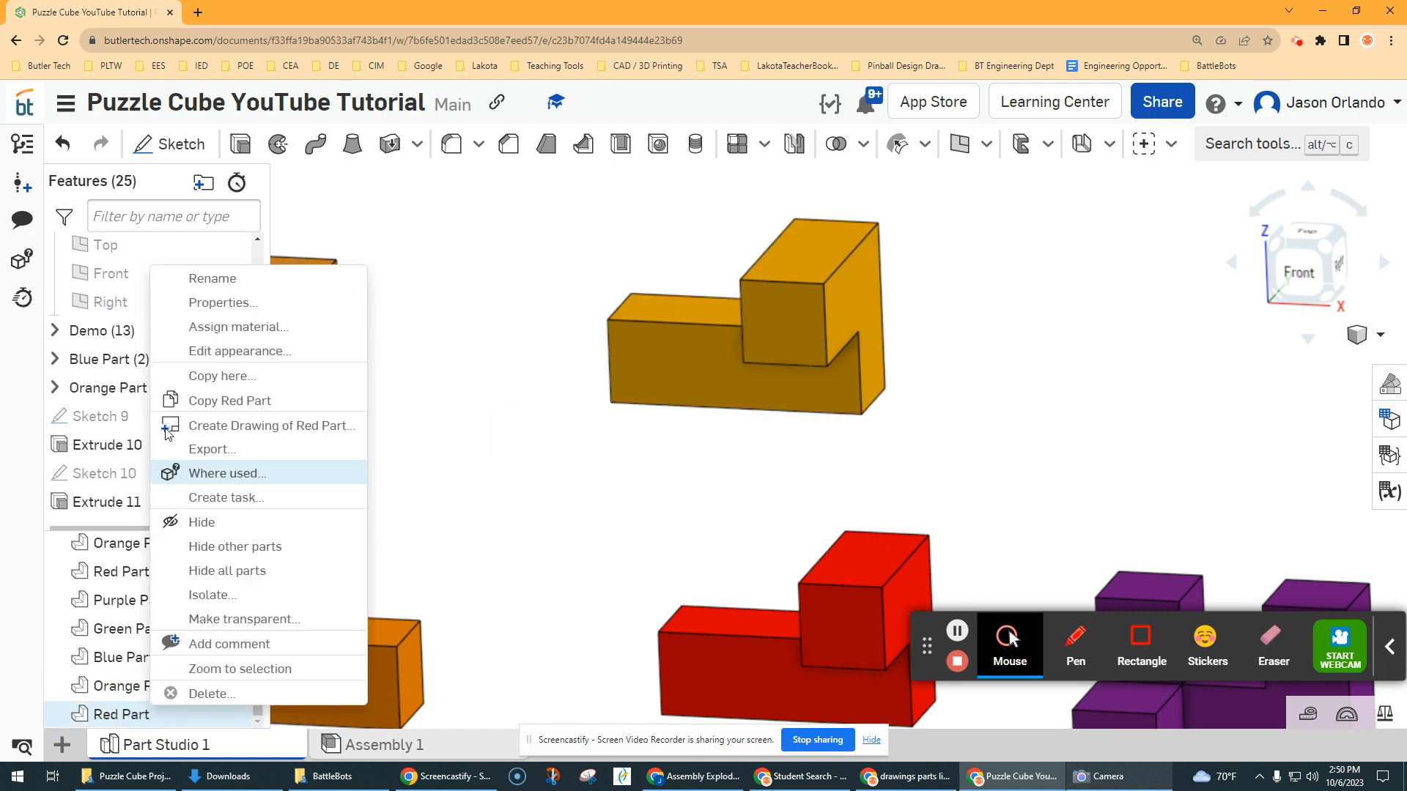
click(236, 351)
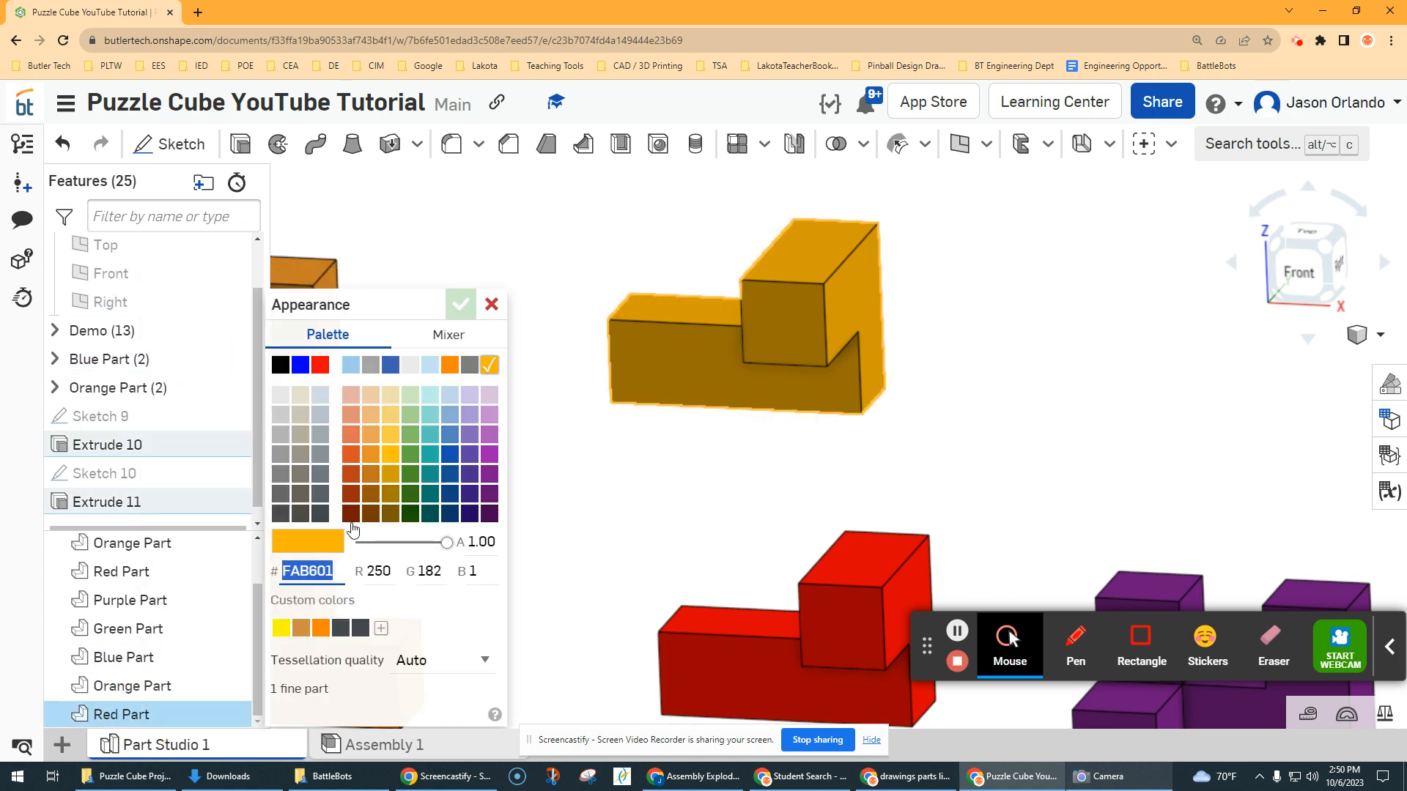
click(321, 367)
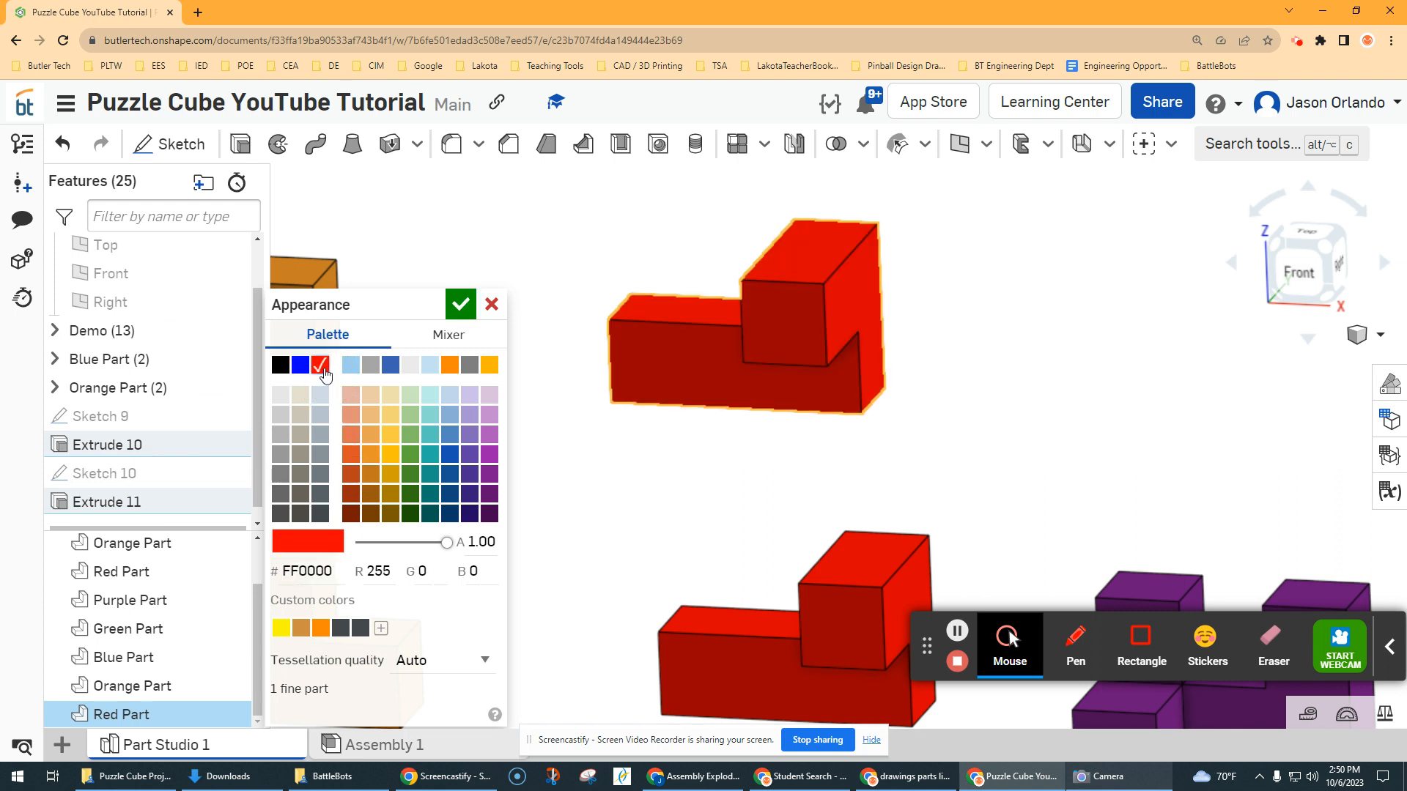
click(461, 304)
Start a new sketch on the front face of the green demo part
scroll(480, 432, down, 3)
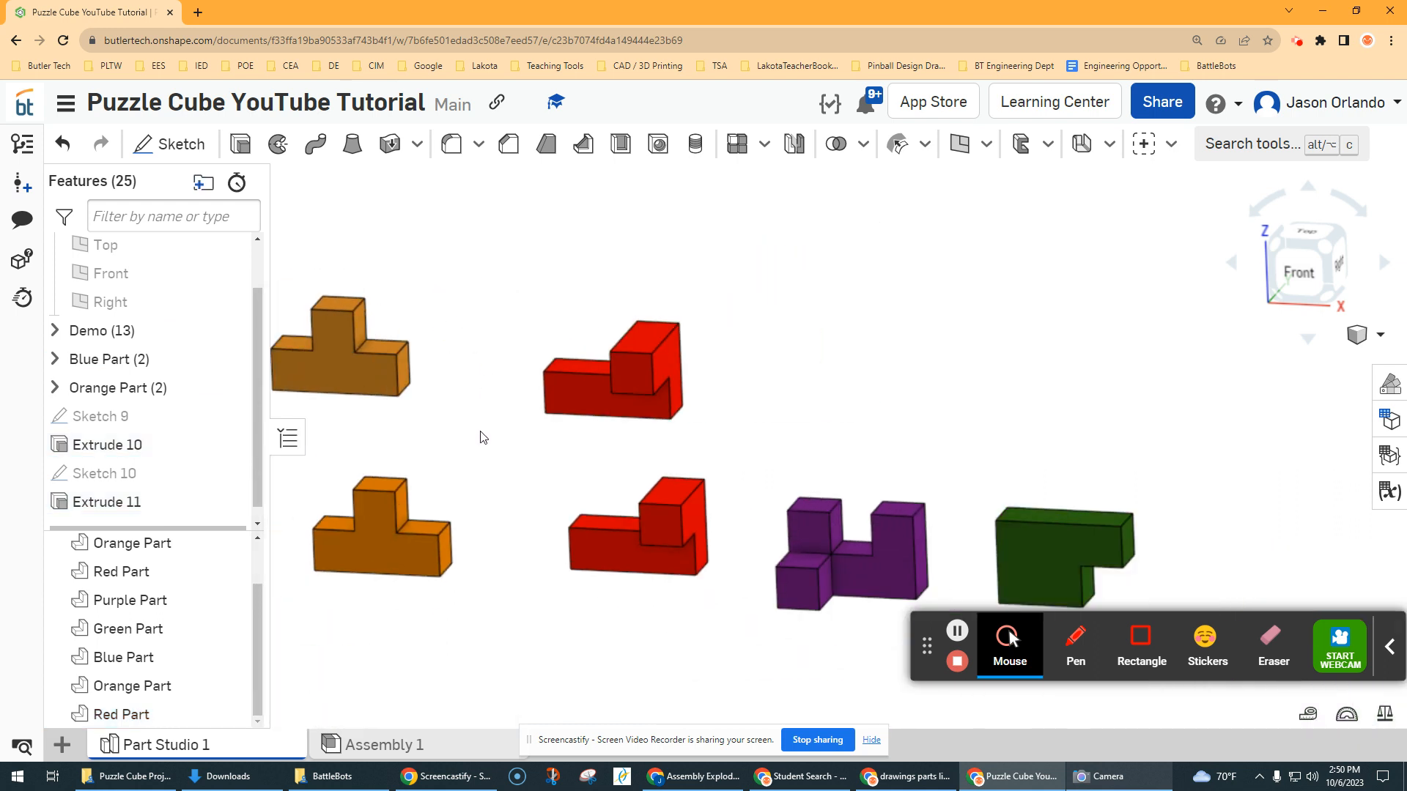
middle_drag(730, 432, 591, 429)
scroll(592, 431, down, 1)
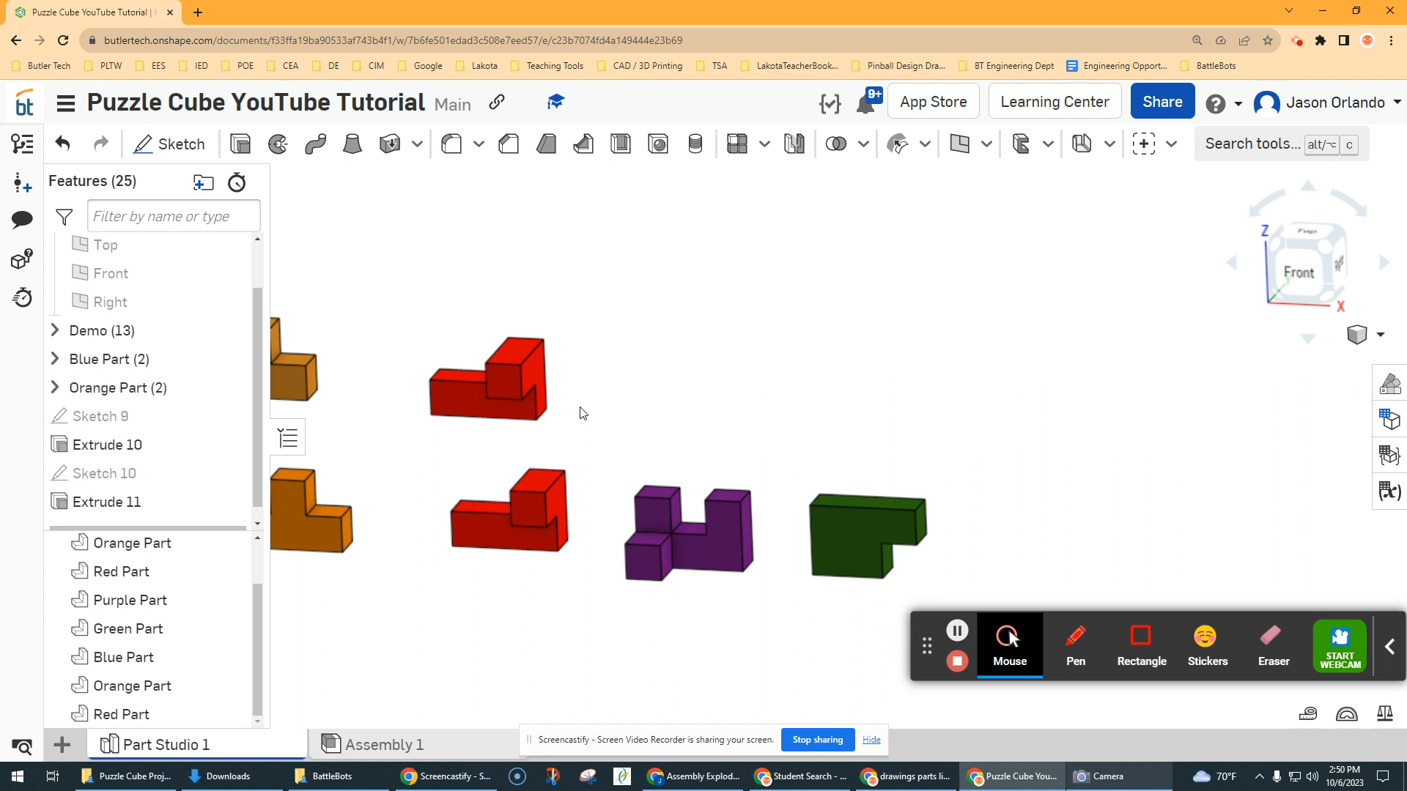
click(170, 143)
click(870, 548)
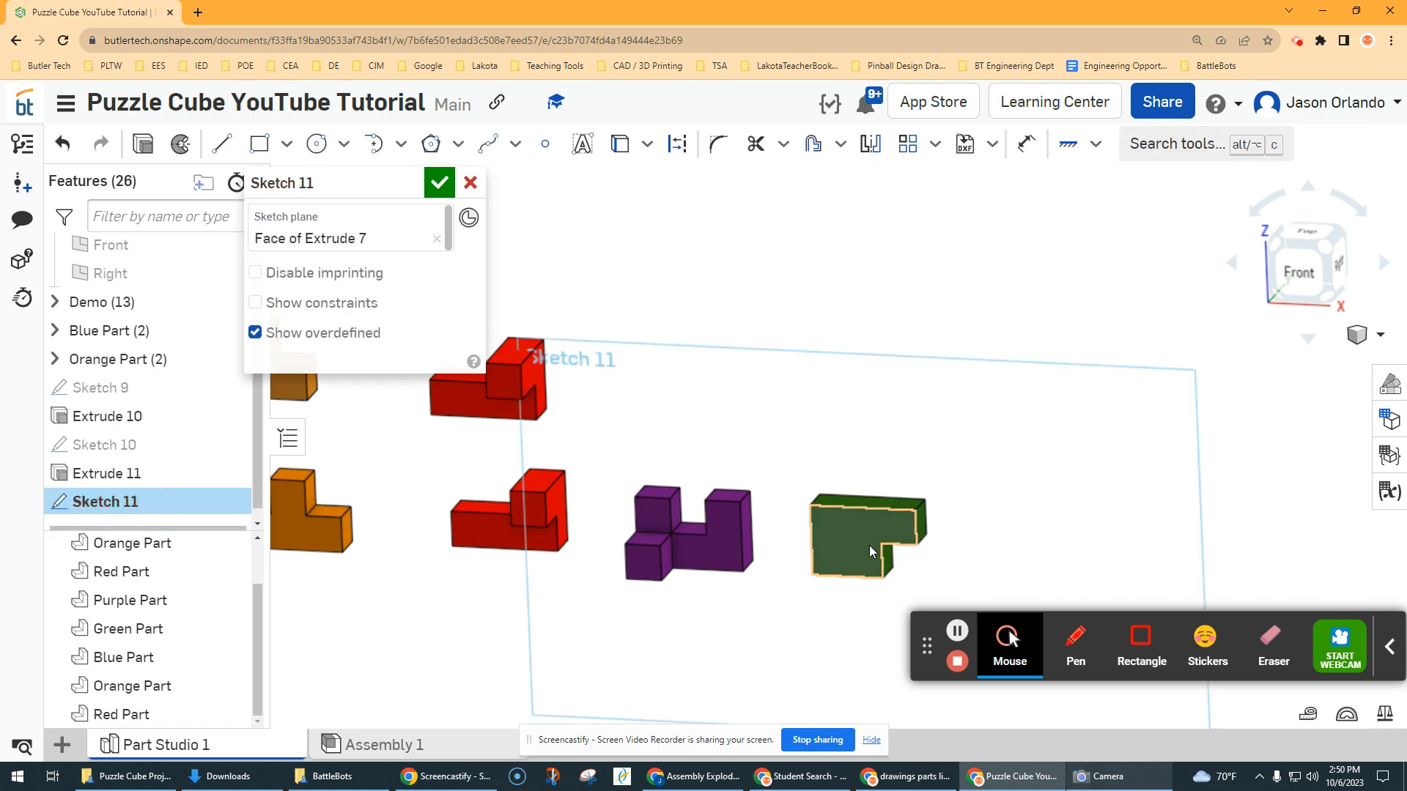
Draw a 0.75 in by 0.75 in square on the green part's front face, starting from its lower-right corner
click(260, 143)
scroll(759, 517, up, 3)
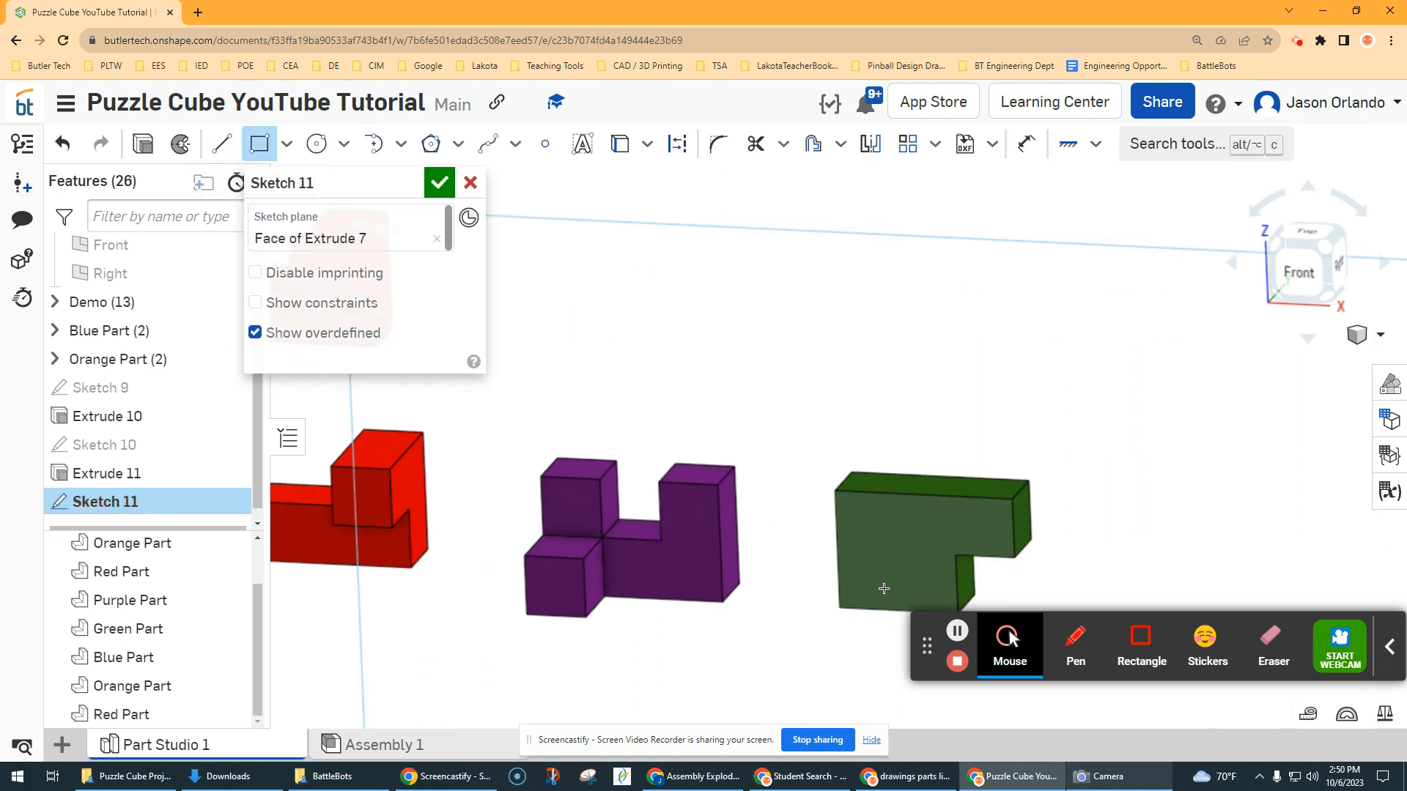
middle_drag(902, 534, 826, 449)
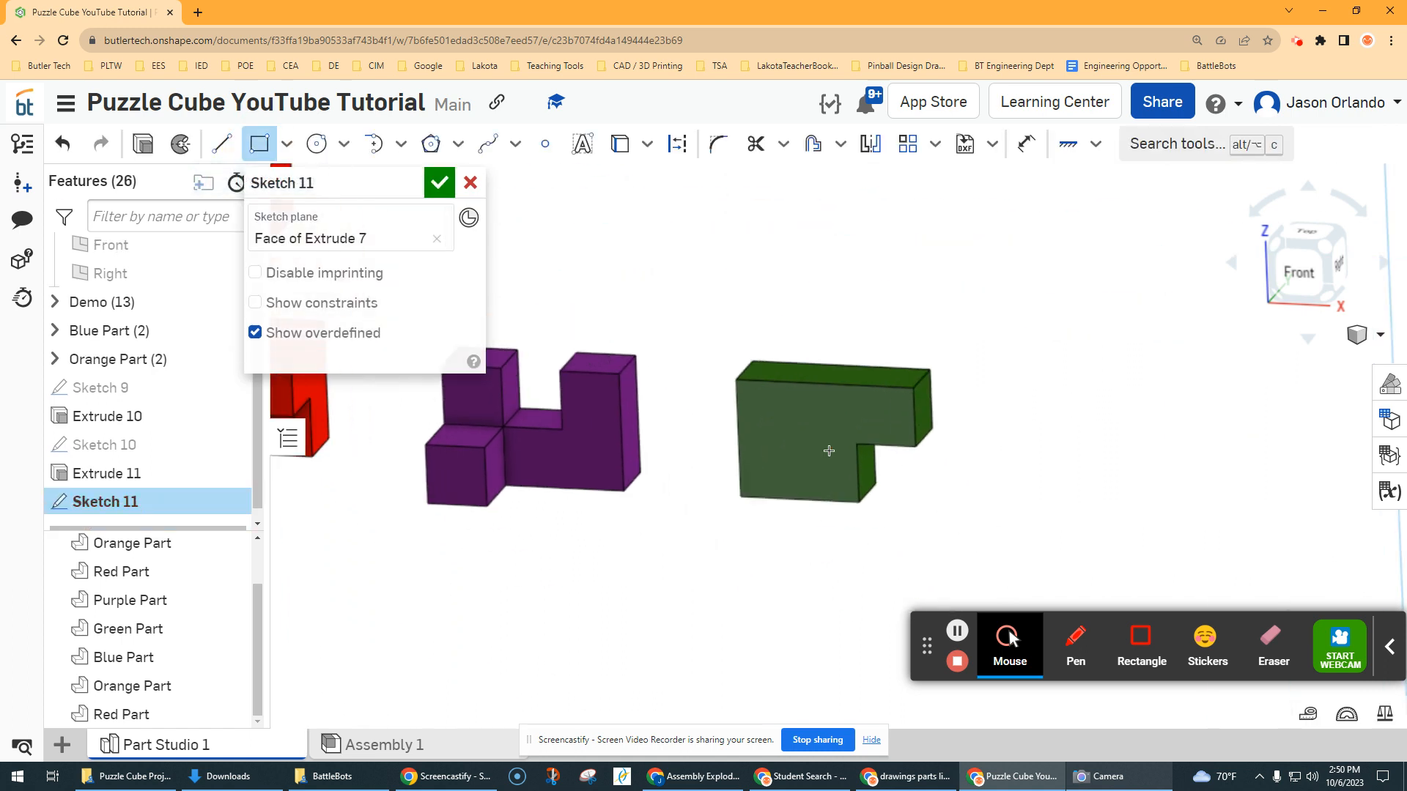
click(858, 501)
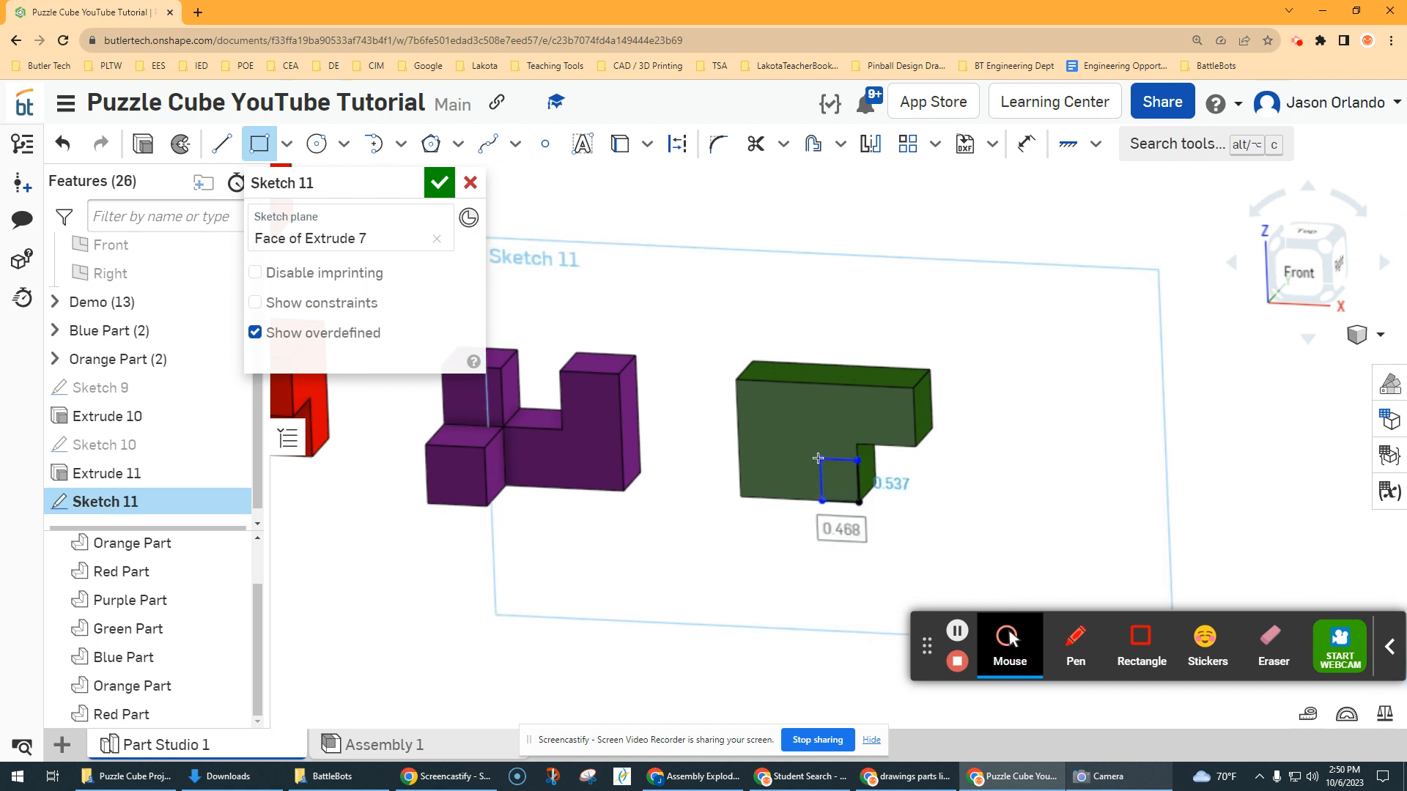
text(.75)
key(Tab)
text(.75)
key(Return)
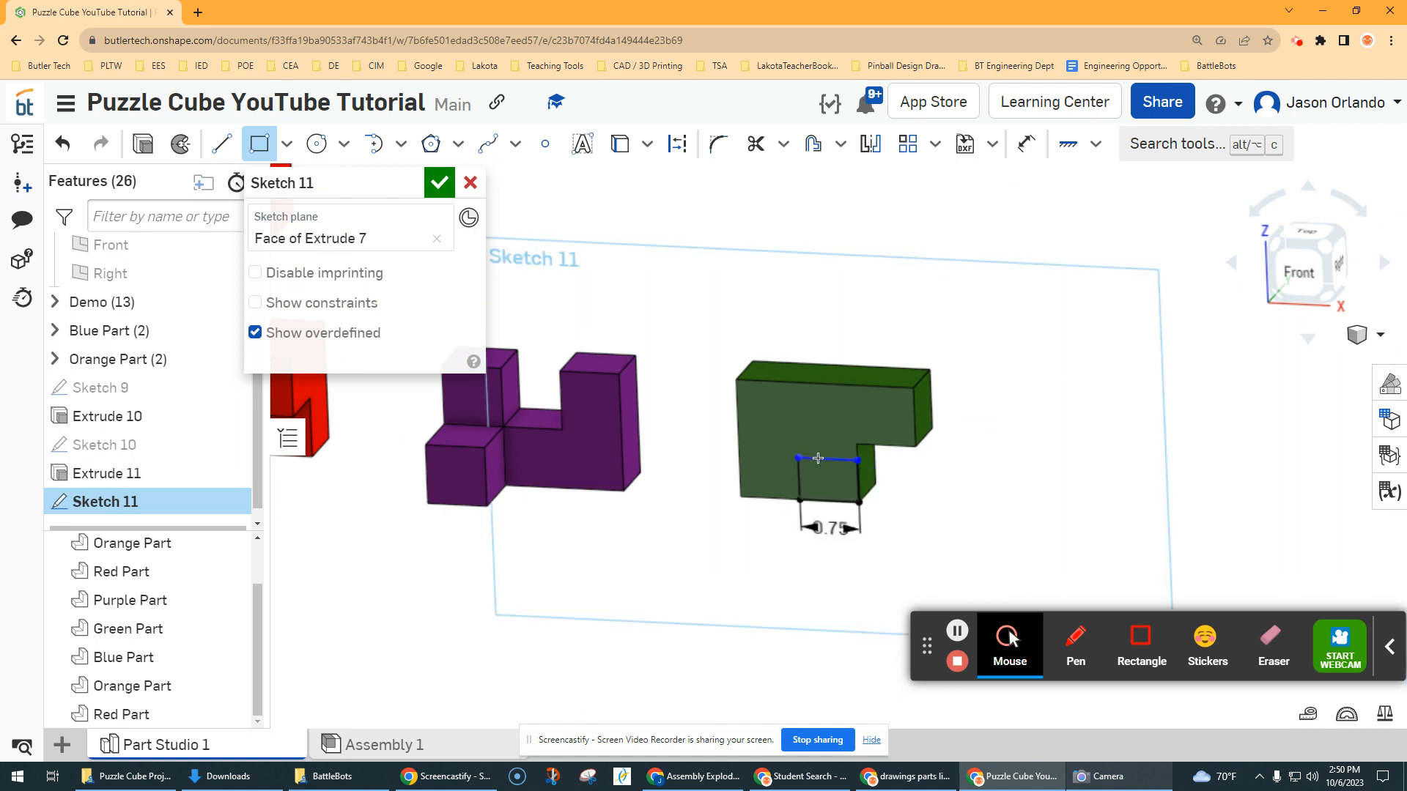
Finish the sketch and extrude its square 0.75 in forward, adding it to the green part
click(440, 183)
click(241, 144)
click(826, 480)
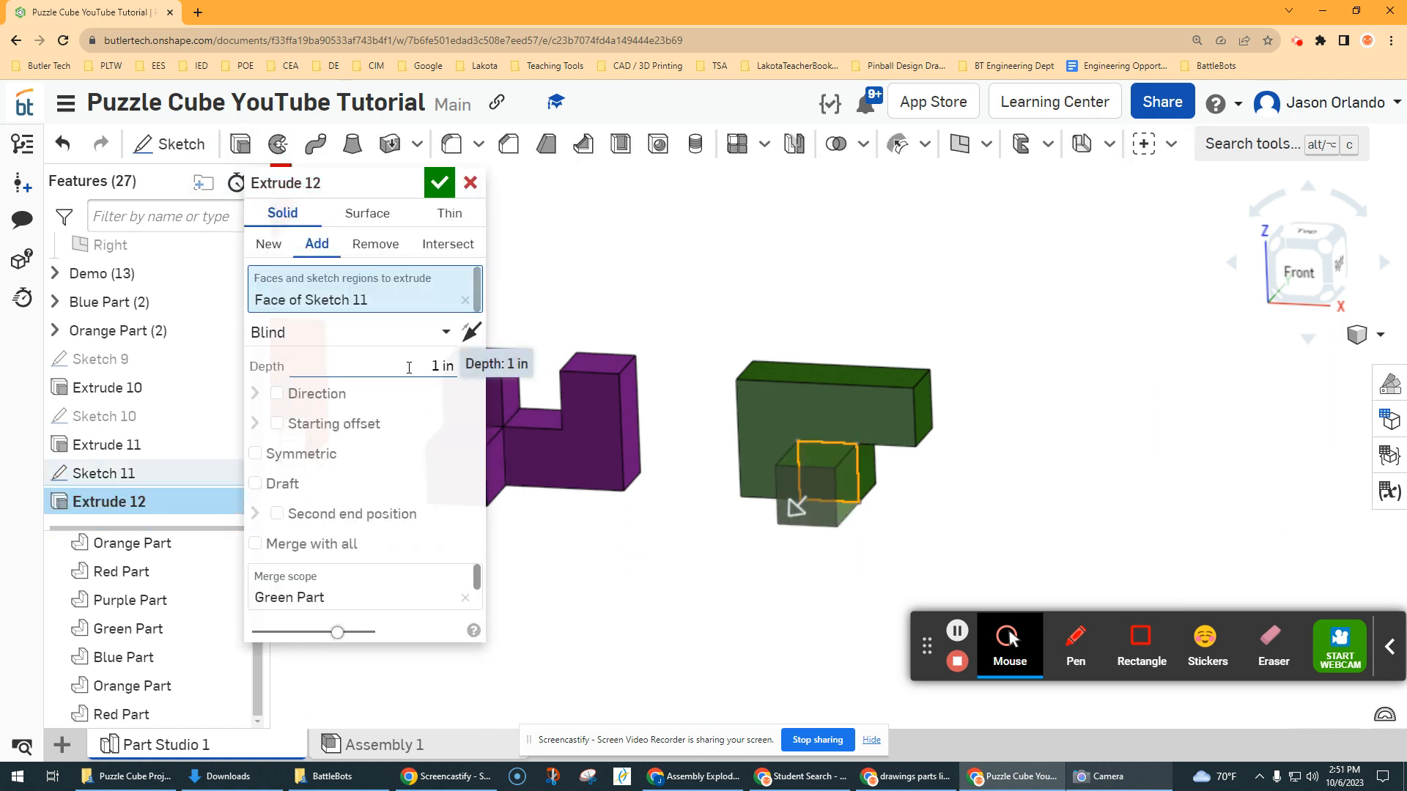
click(408, 368)
key(BackSpace)
key(Return)
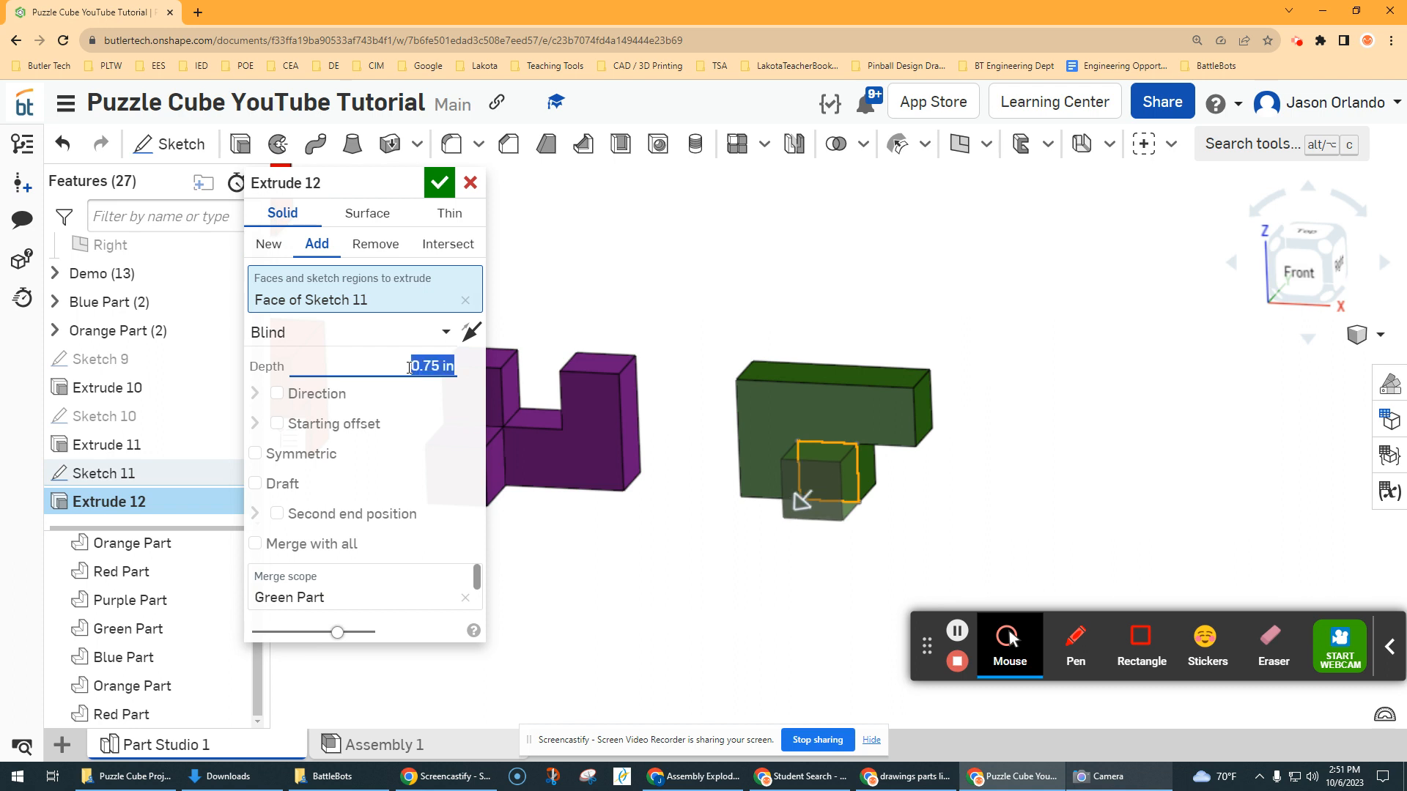
click(440, 182)
Start a new sketch on the Front plane for the purple puzzle piece
scroll(779, 282, down, 3)
middle_drag(717, 284, 751, 353)
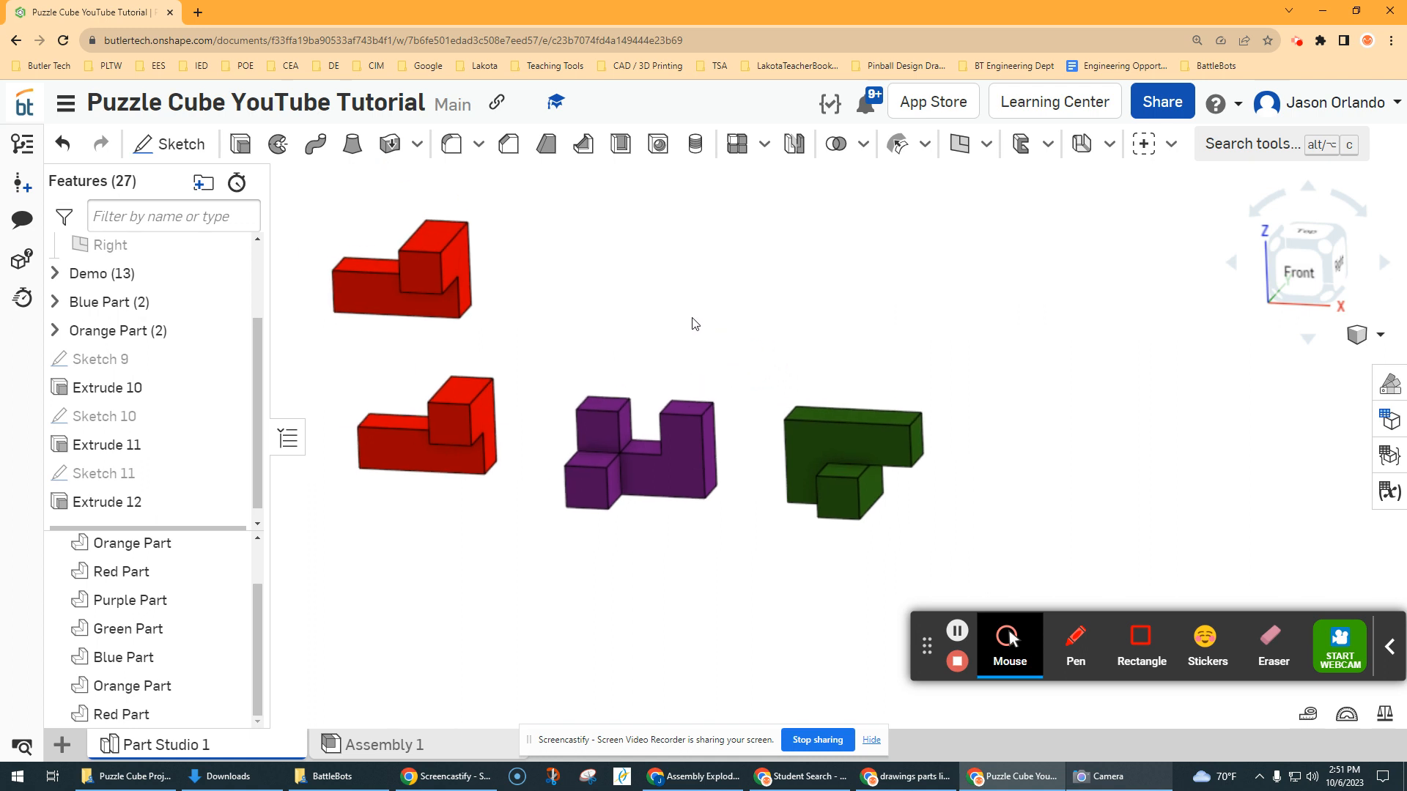
click(178, 145)
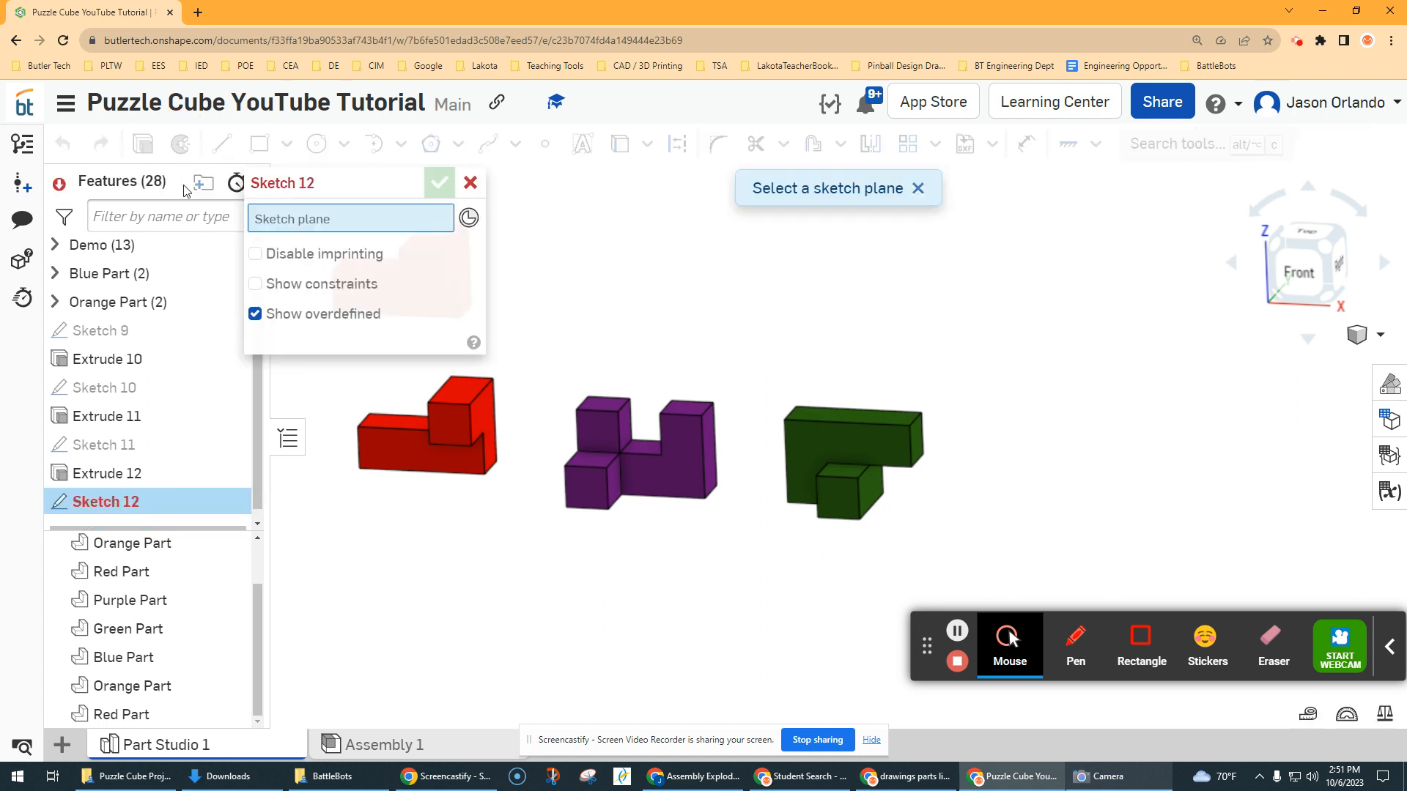
scroll(162, 298, up, 3)
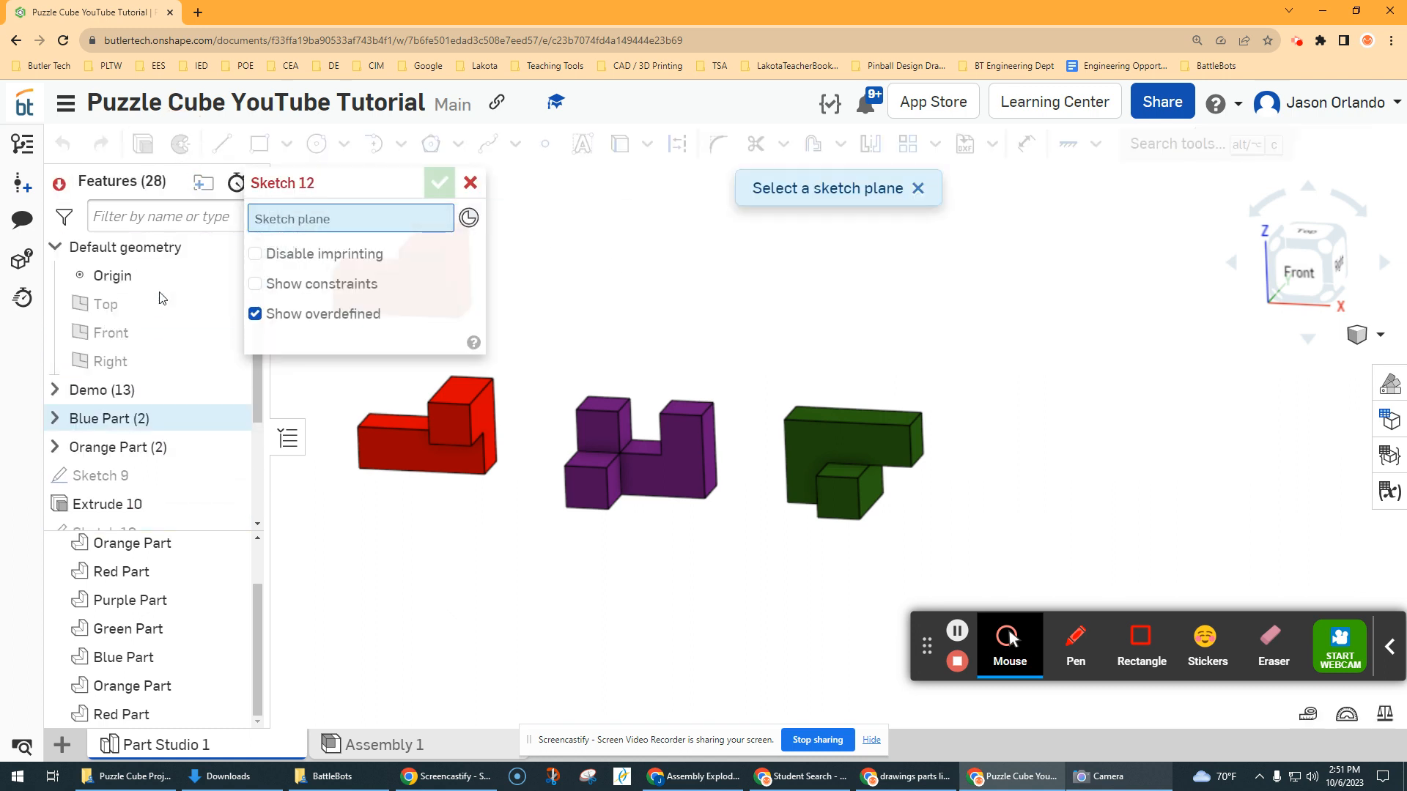
click(121, 335)
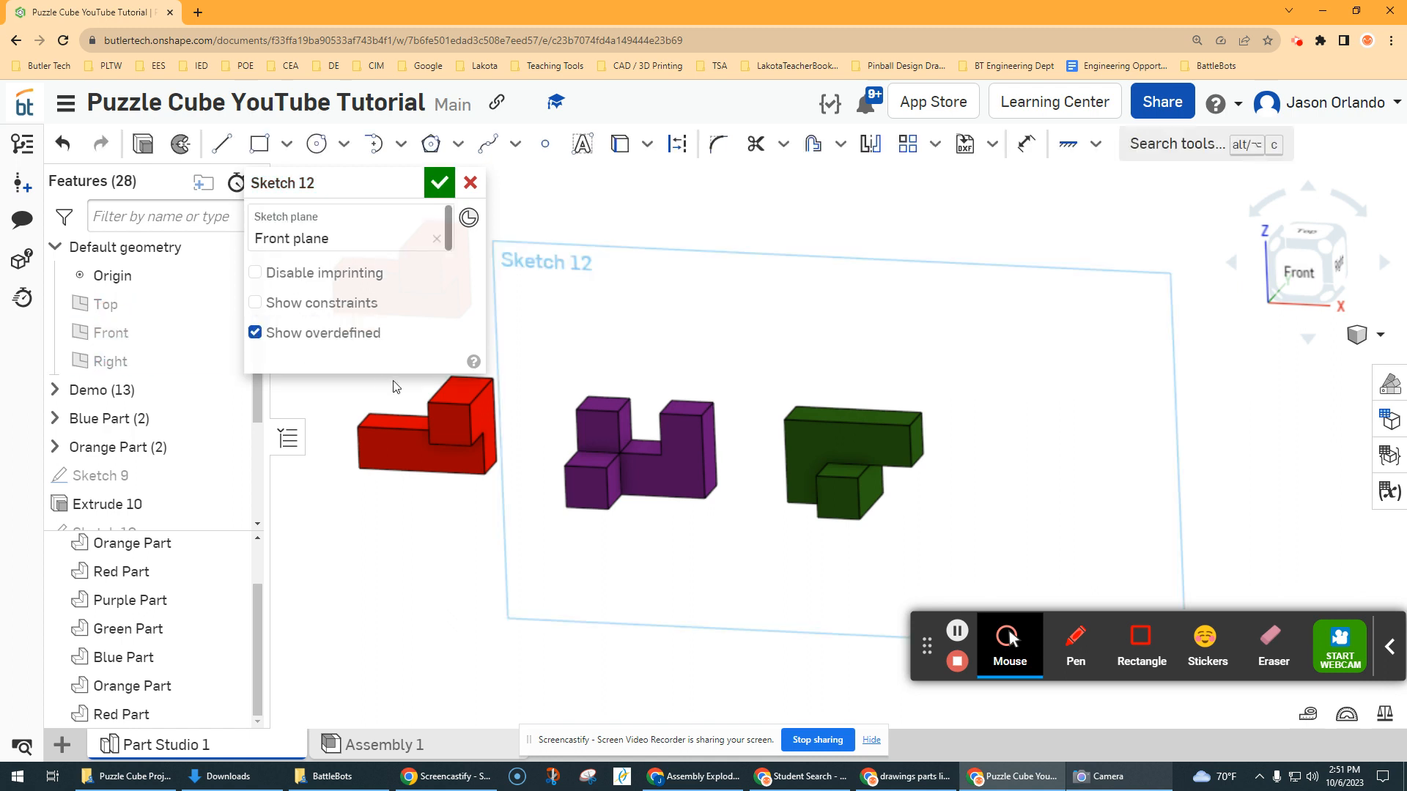
key(n)
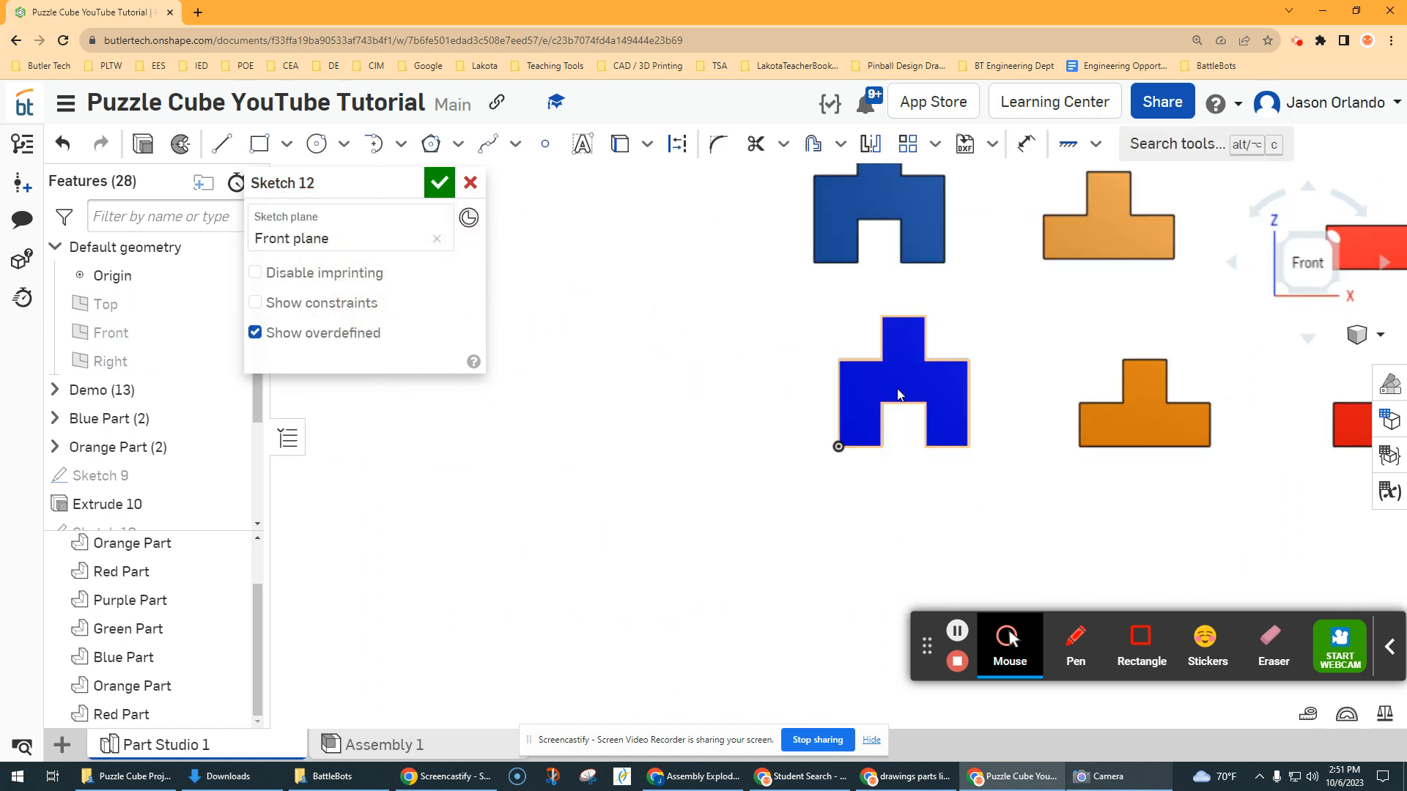
scroll(897, 388, down, 5)
middle_drag(1087, 364, 734, 455)
scroll(736, 459, up, 5)
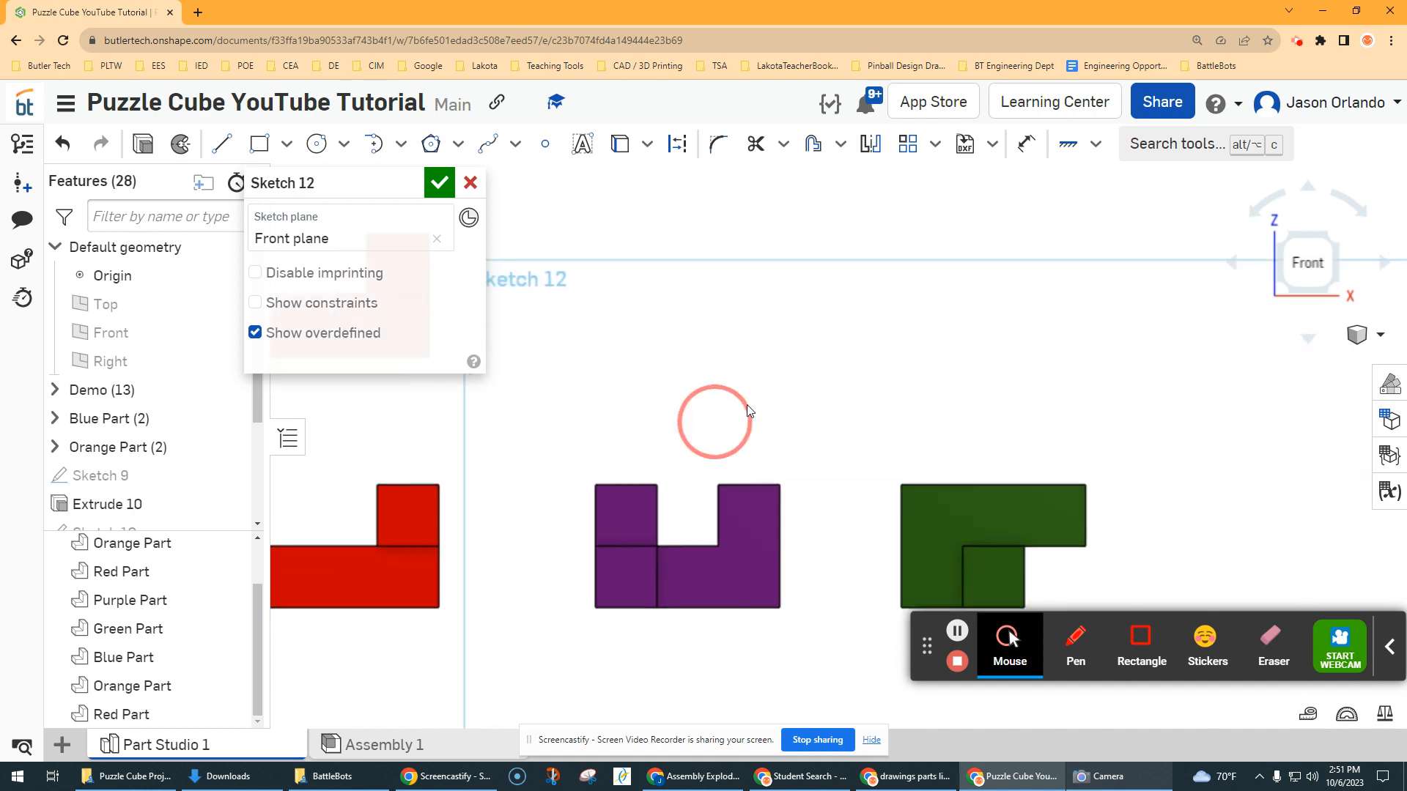
middle_drag(761, 396, 793, 386)
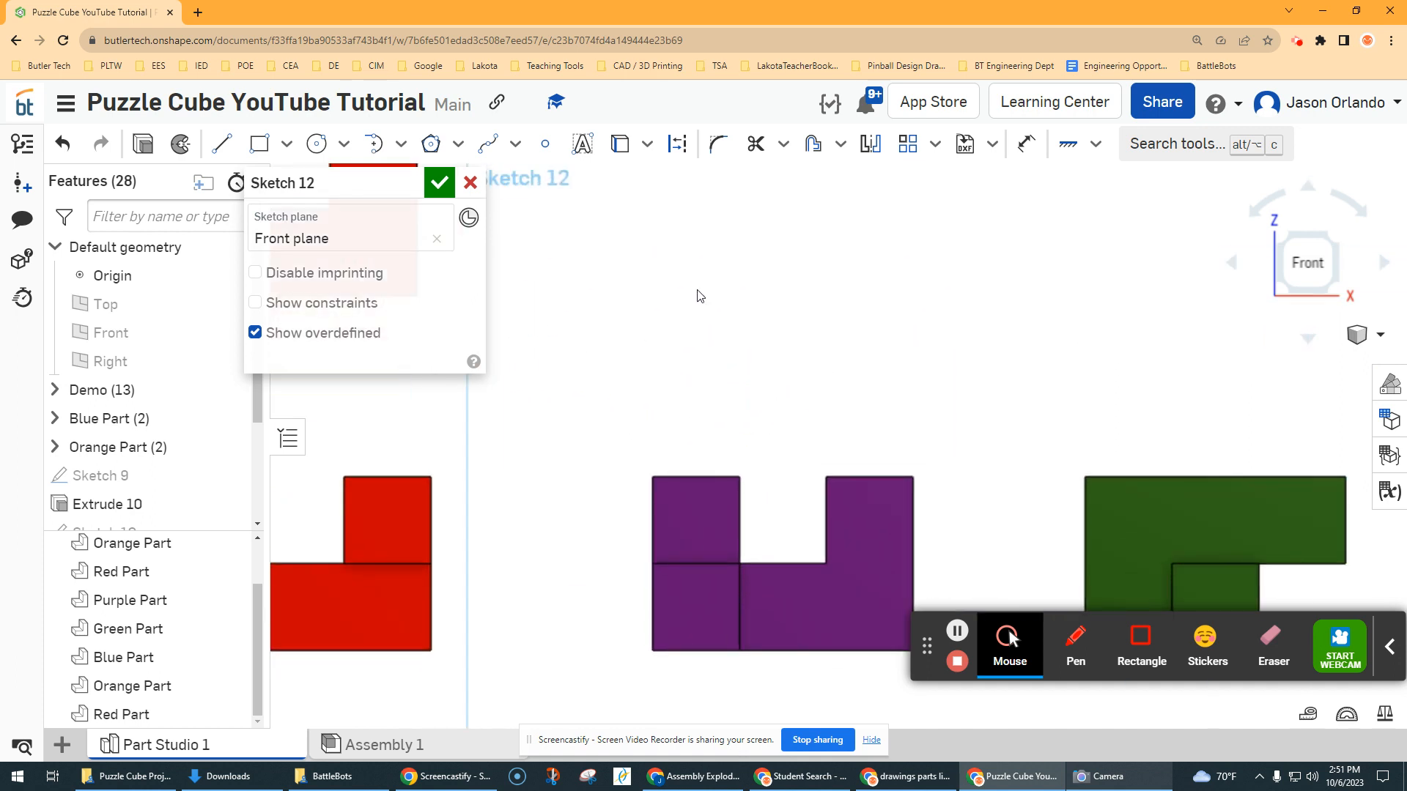
Draw a corner rectangle 2.25 in wide and 1.5 in high above the purple demo part
click(259, 143)
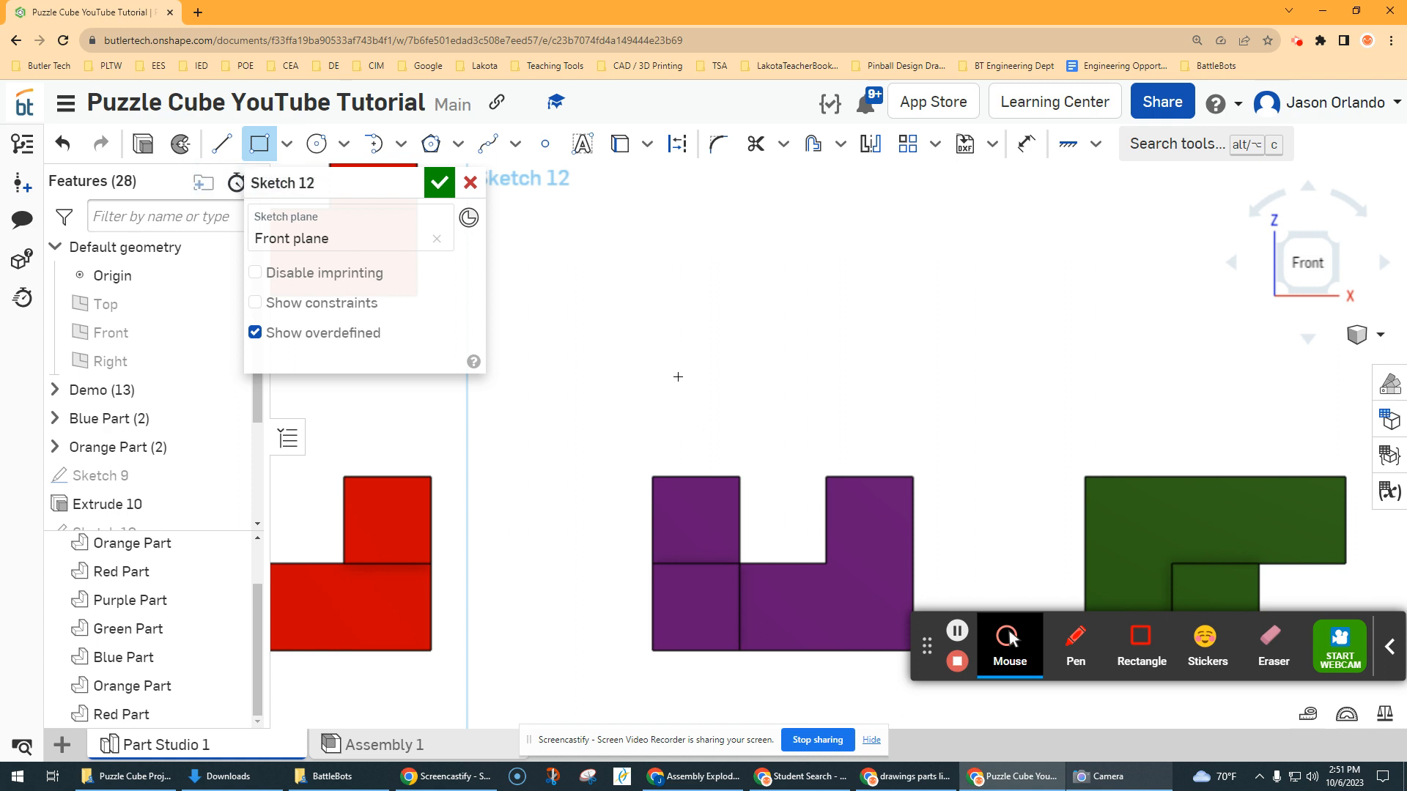
scroll(667, 352, down, 1)
click(663, 357)
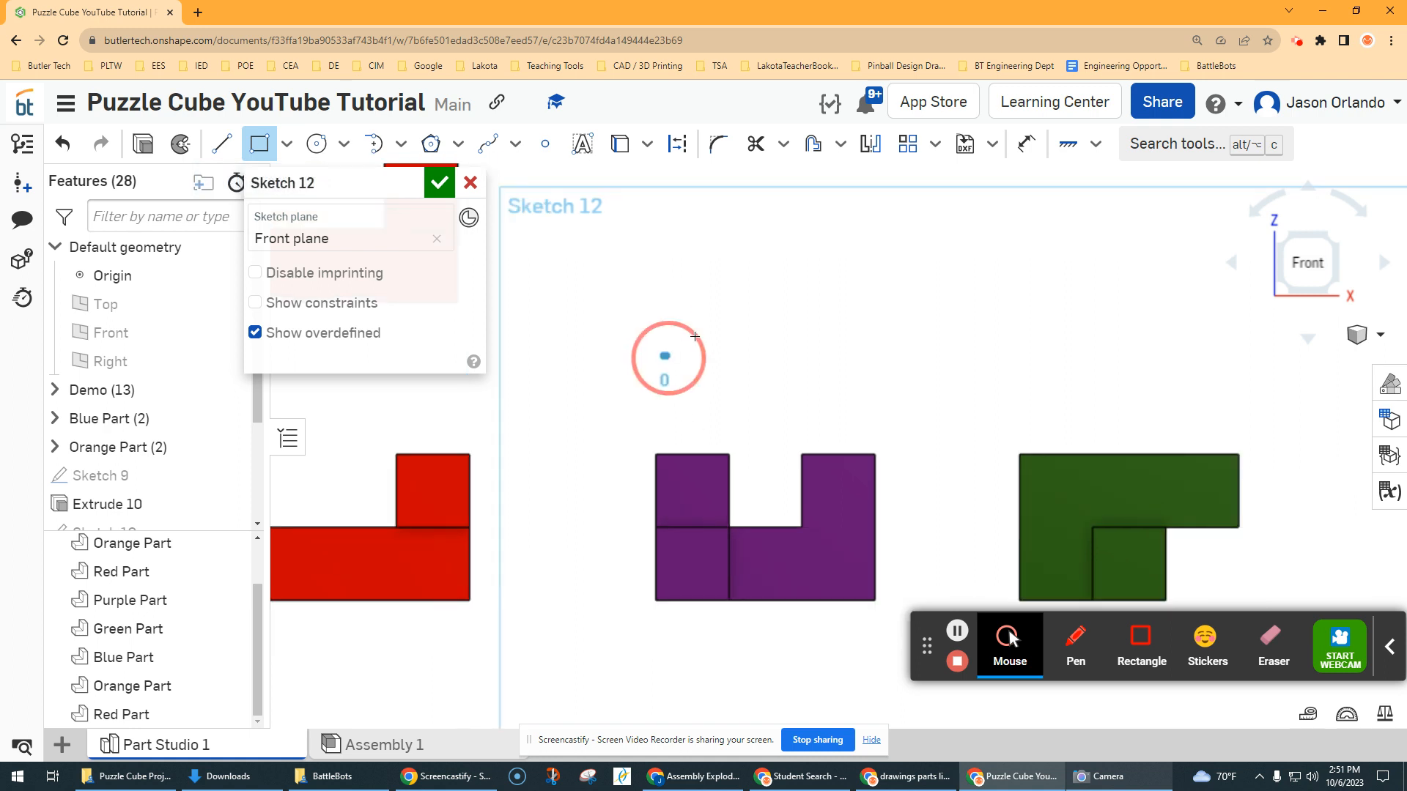
click(783, 278)
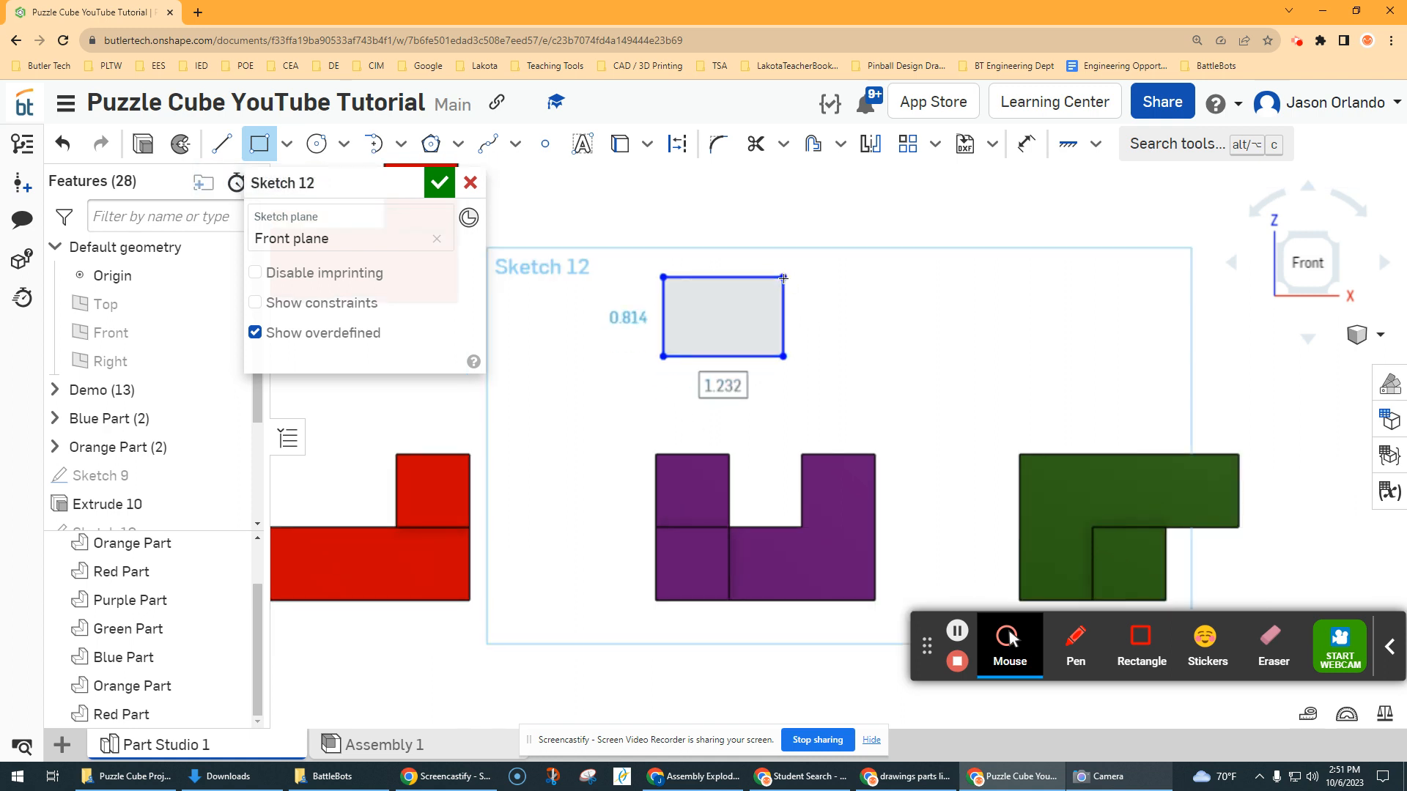
text(2.2)
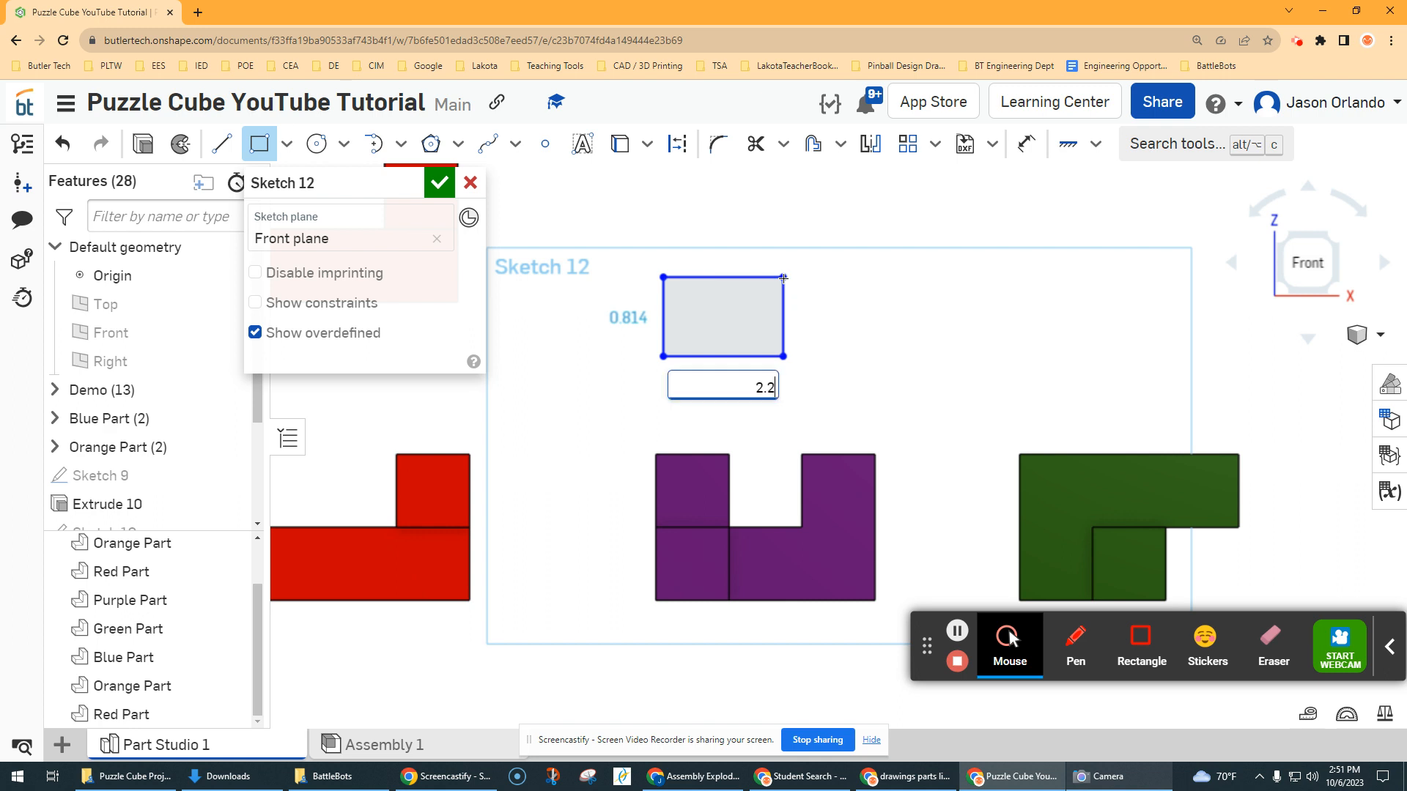
text(5)
key(Return)
text(1.5)
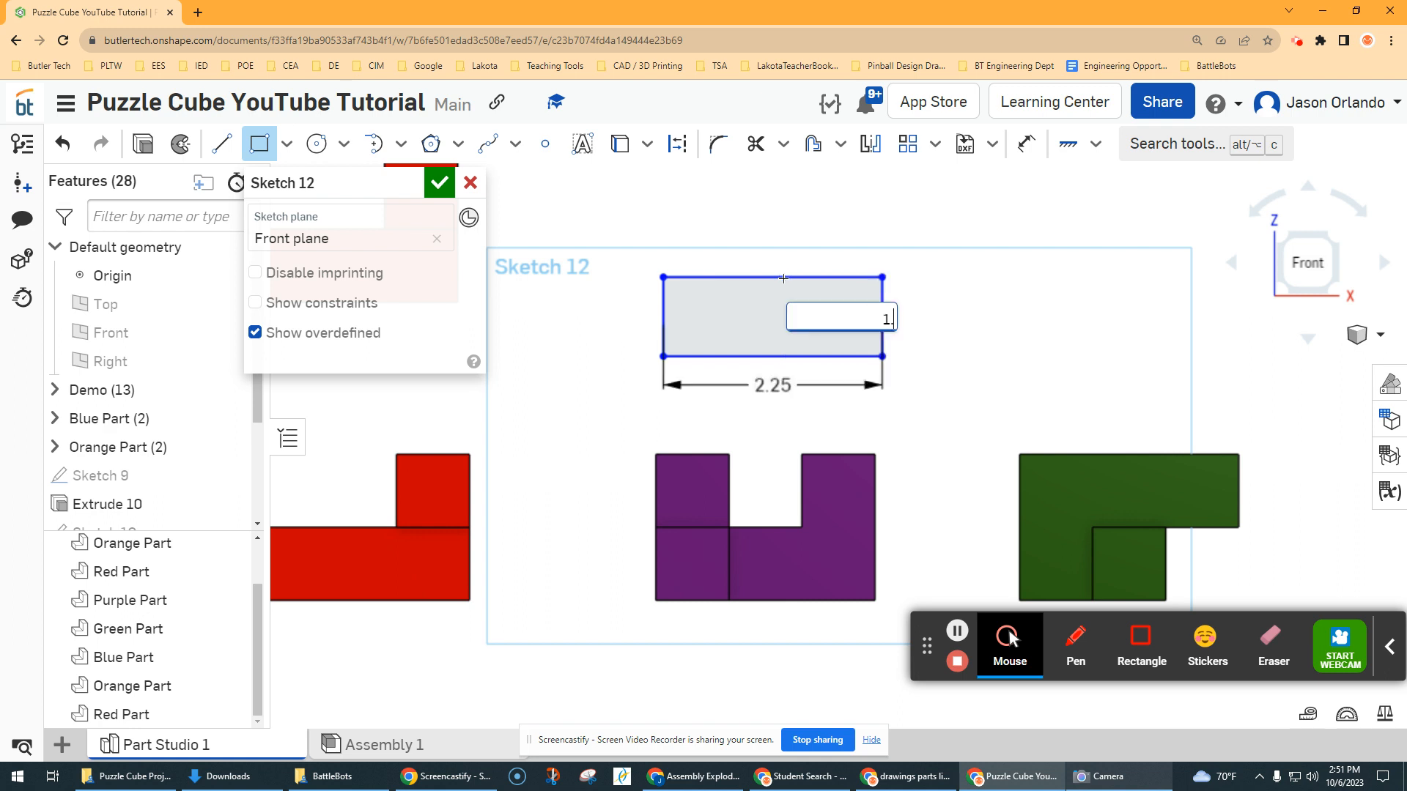
key(Return)
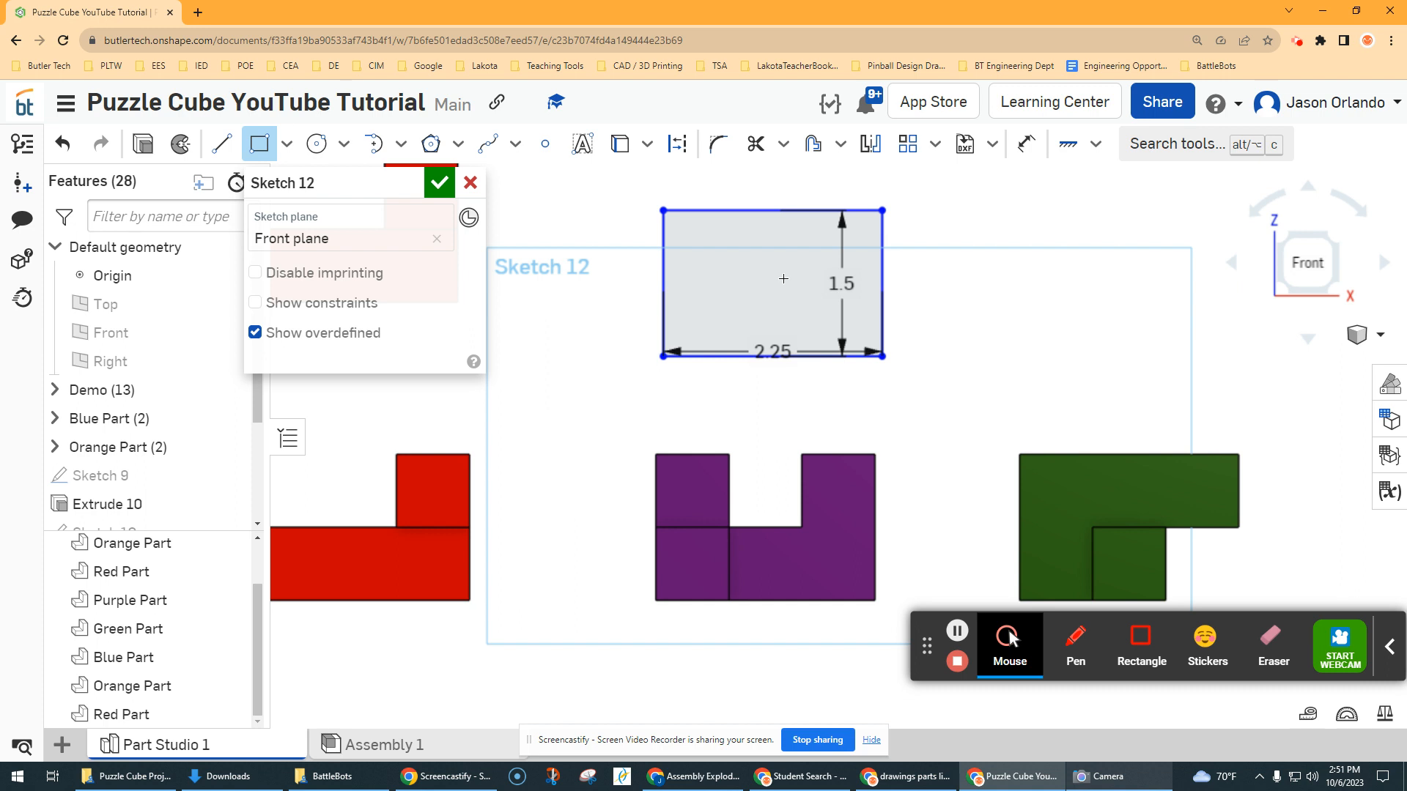
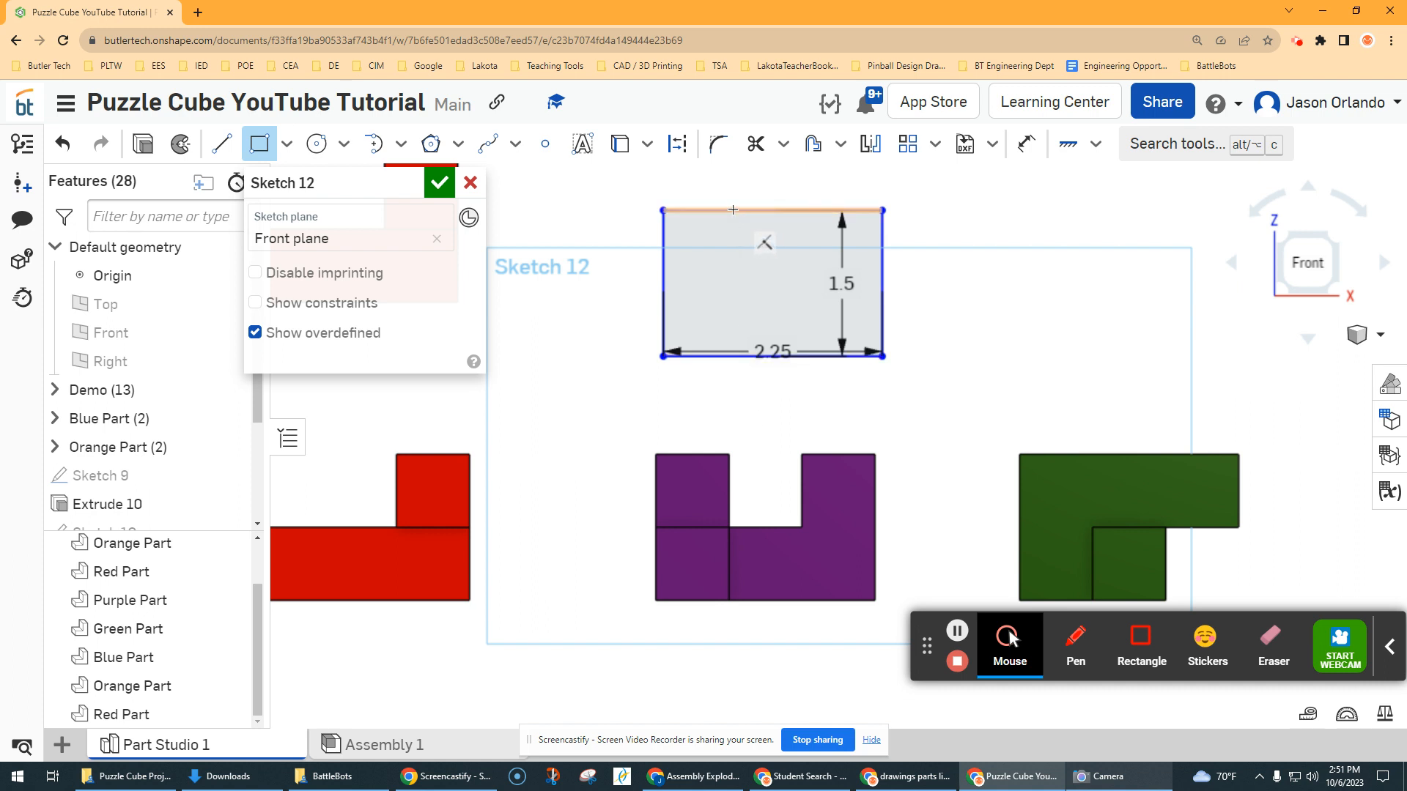
Draw a 0.75 in by 0.75 in square inside the rectangle, hanging from the middle of its top edge
click(732, 210)
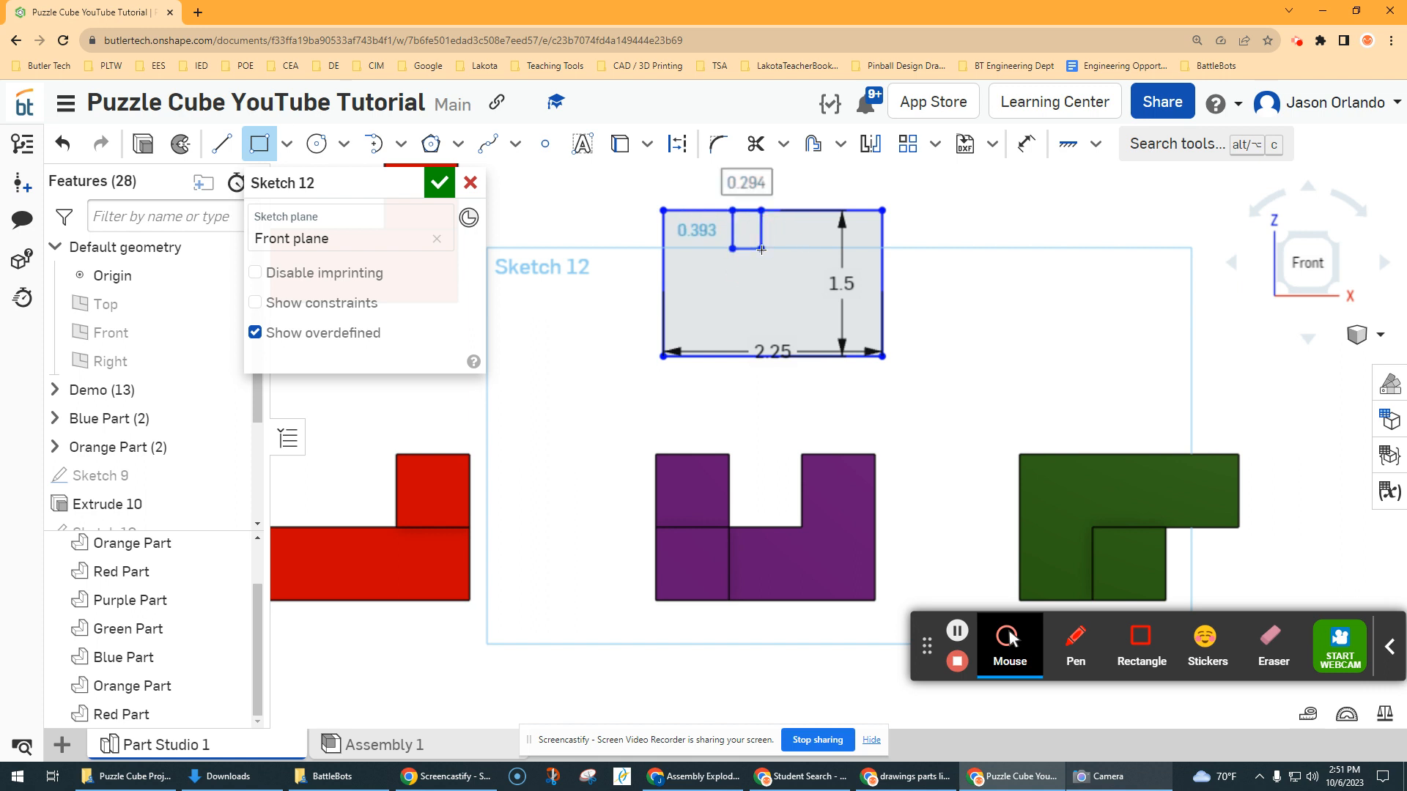
text(.75)
key(Tab)
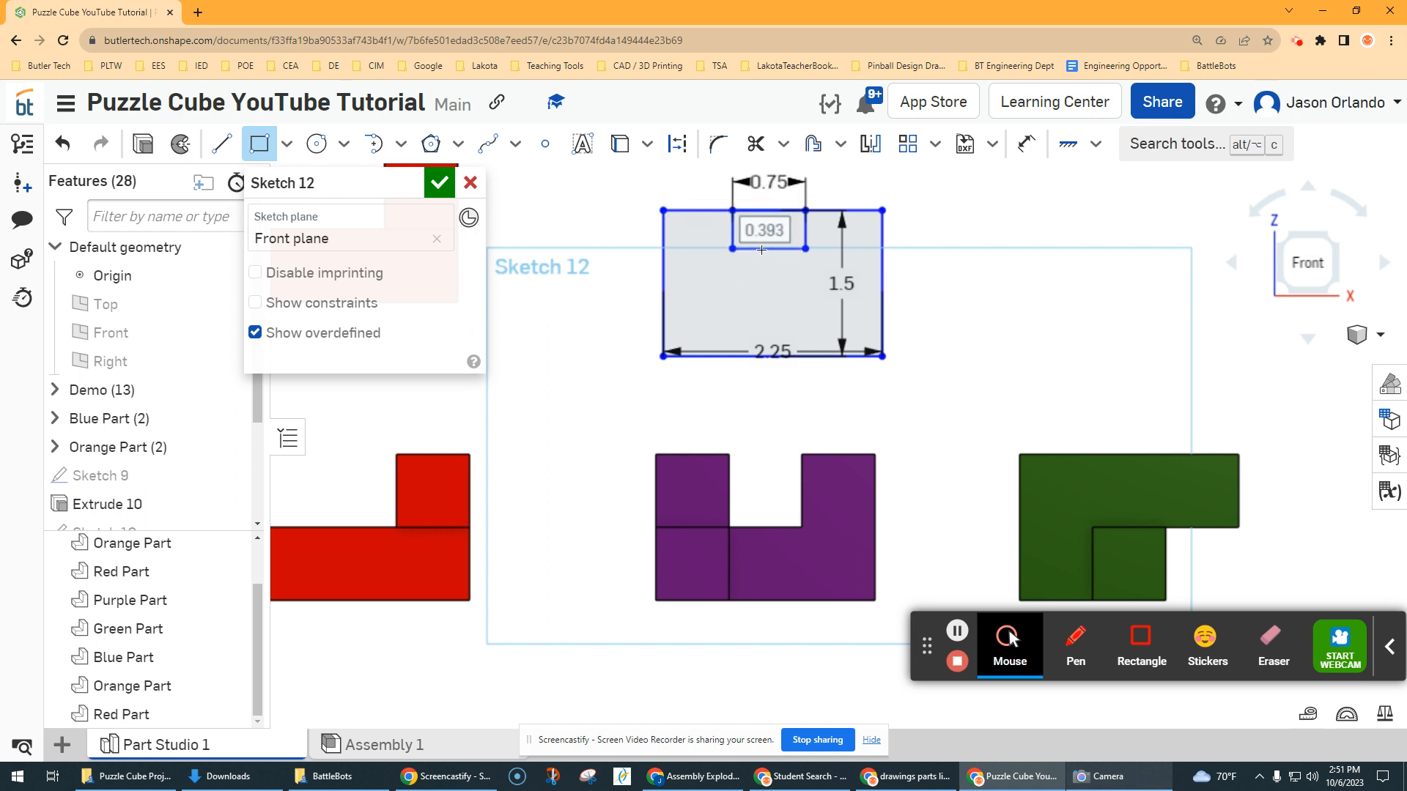
text(.75)
key(Return)
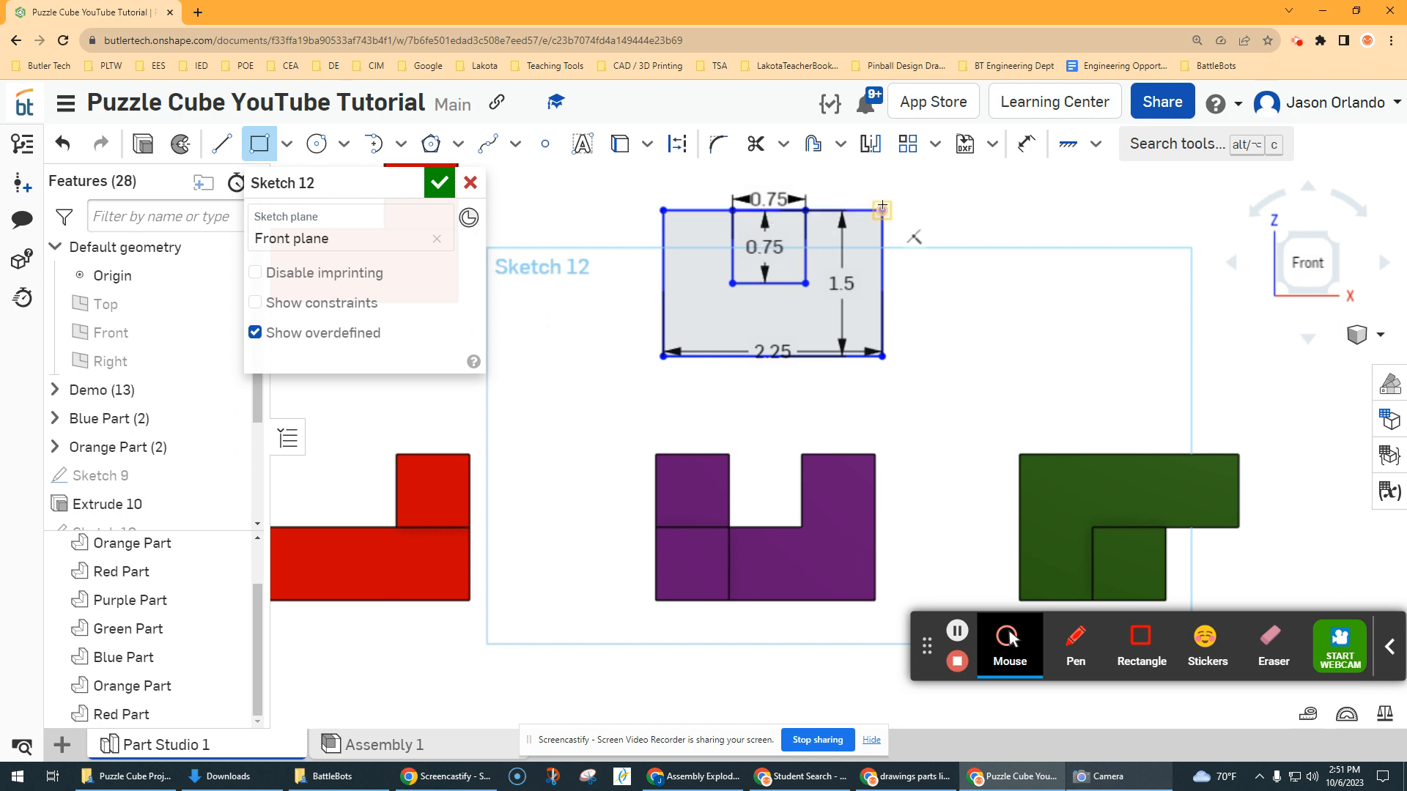
Apply a Fix constraint to the lower-left corner of the large rectangle
click(1094, 144)
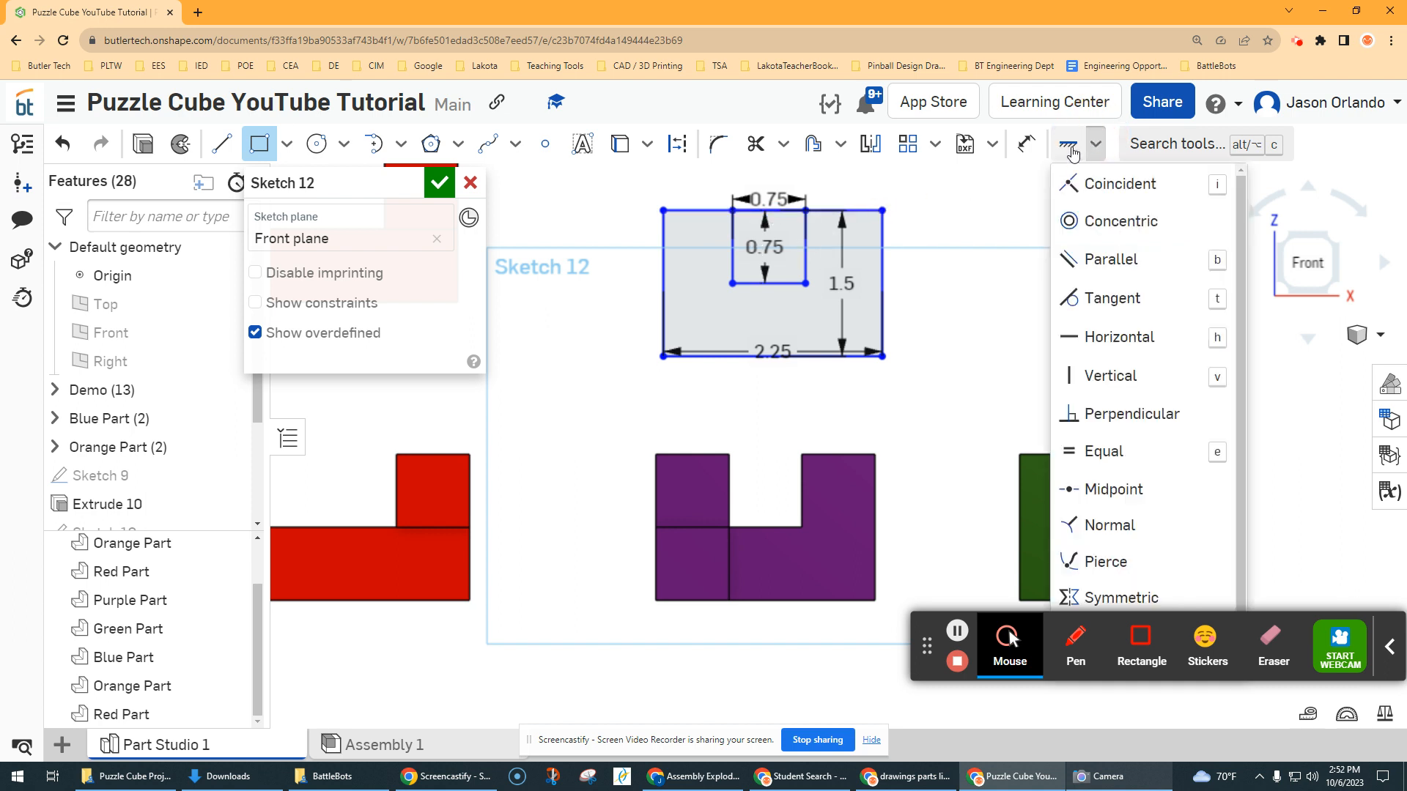
click(1071, 150)
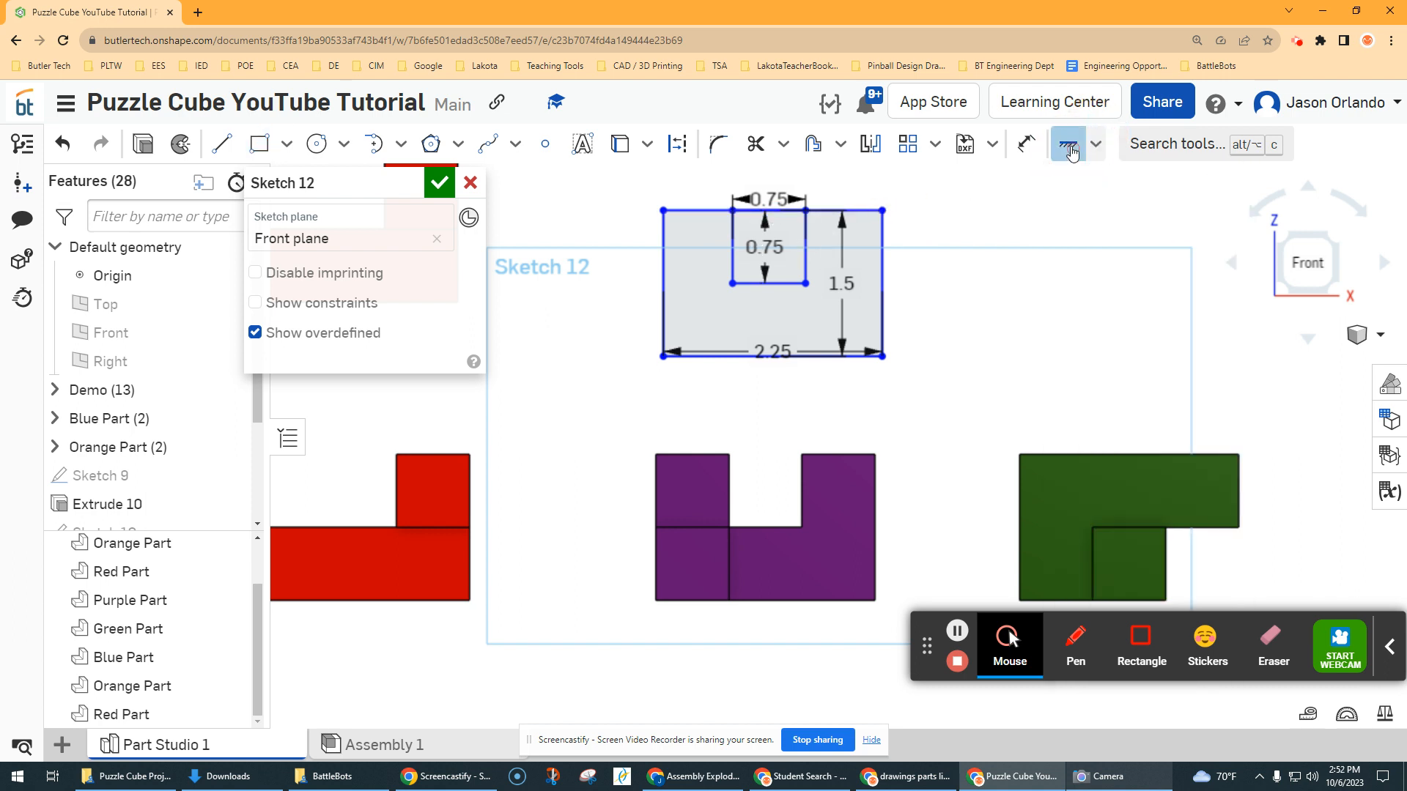
click(664, 358)
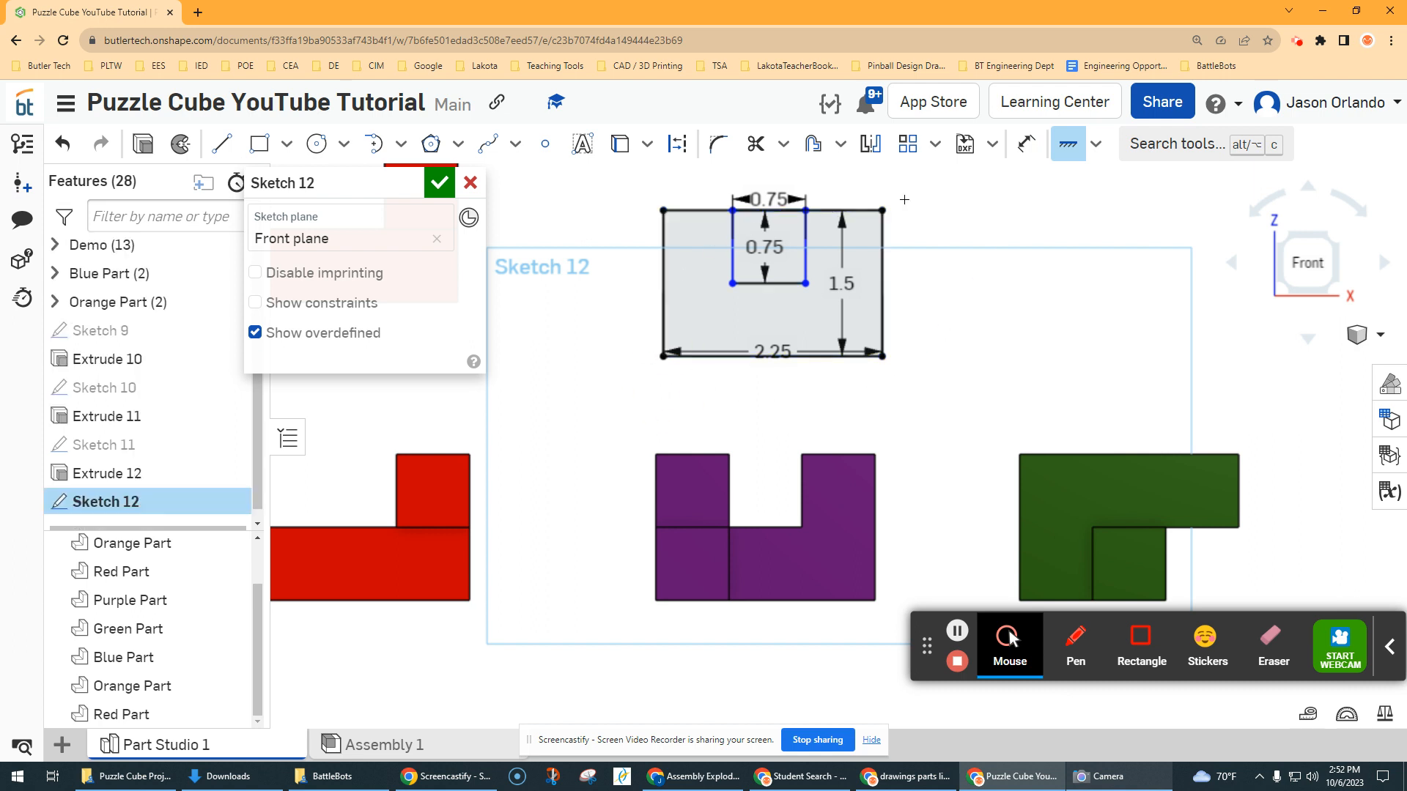
click(1063, 150)
Reposition the large rectangle's dimensions outside its outline and move the small square's dimensions clear of the square
drag(782, 352, 777, 386)
drag(841, 284, 914, 281)
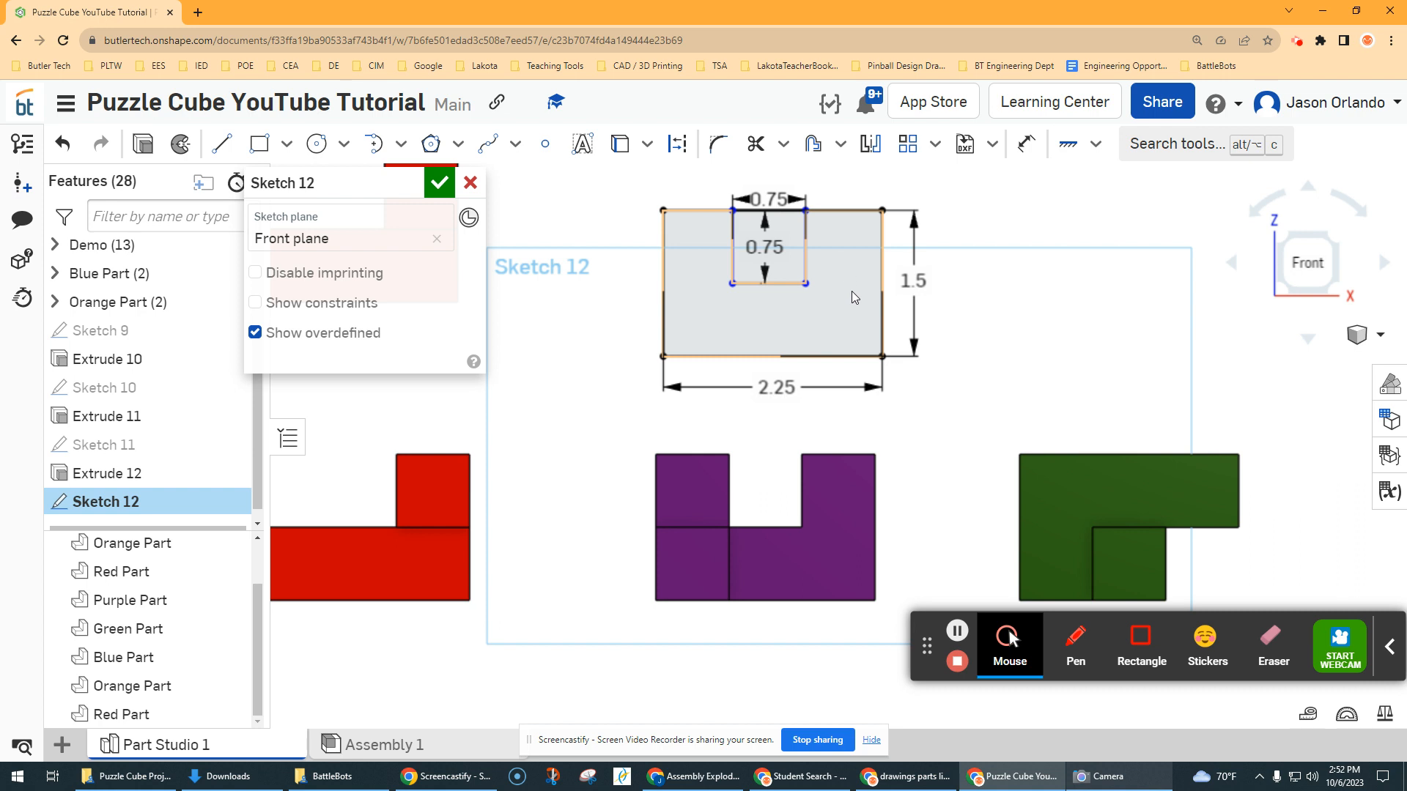
drag(764, 247, 710, 239)
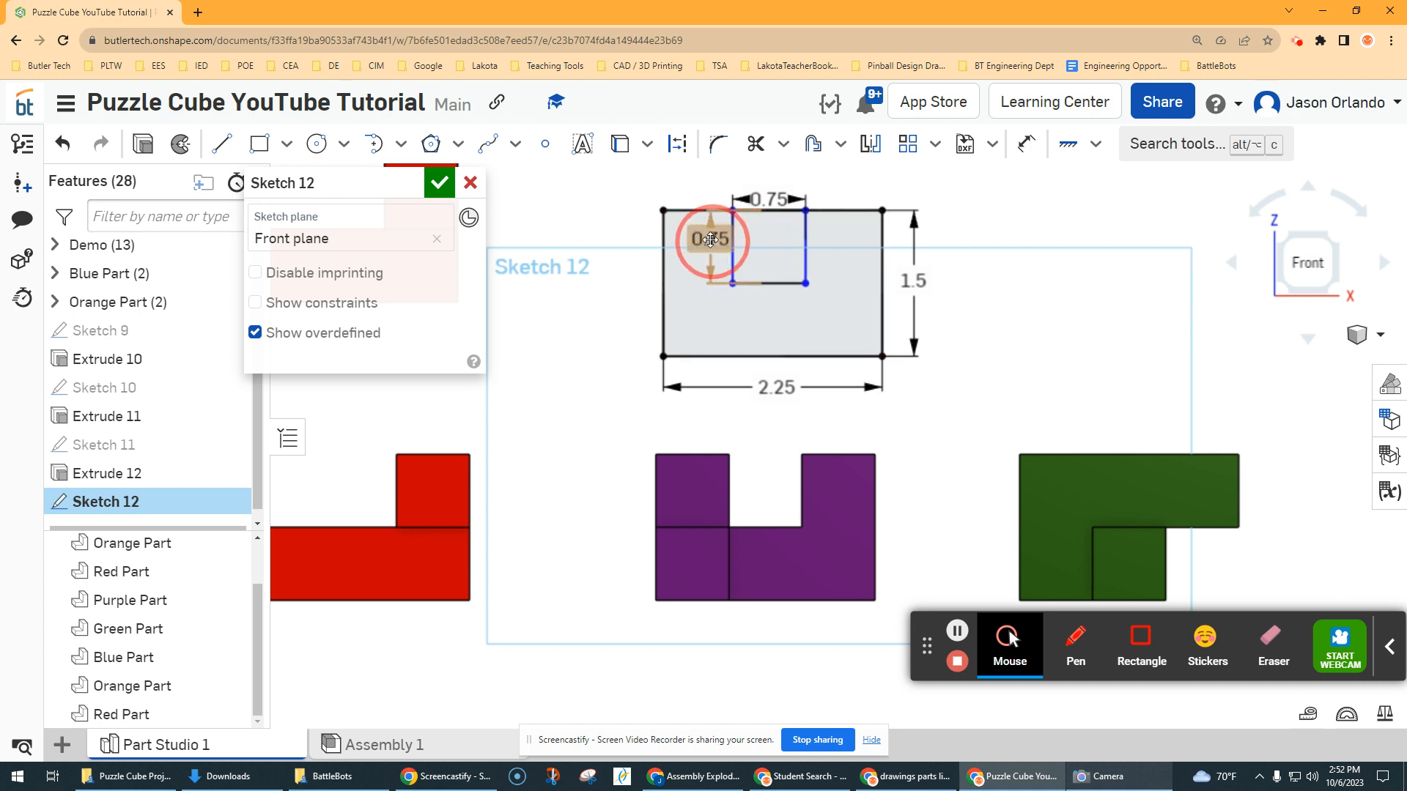
drag(777, 199, 776, 192)
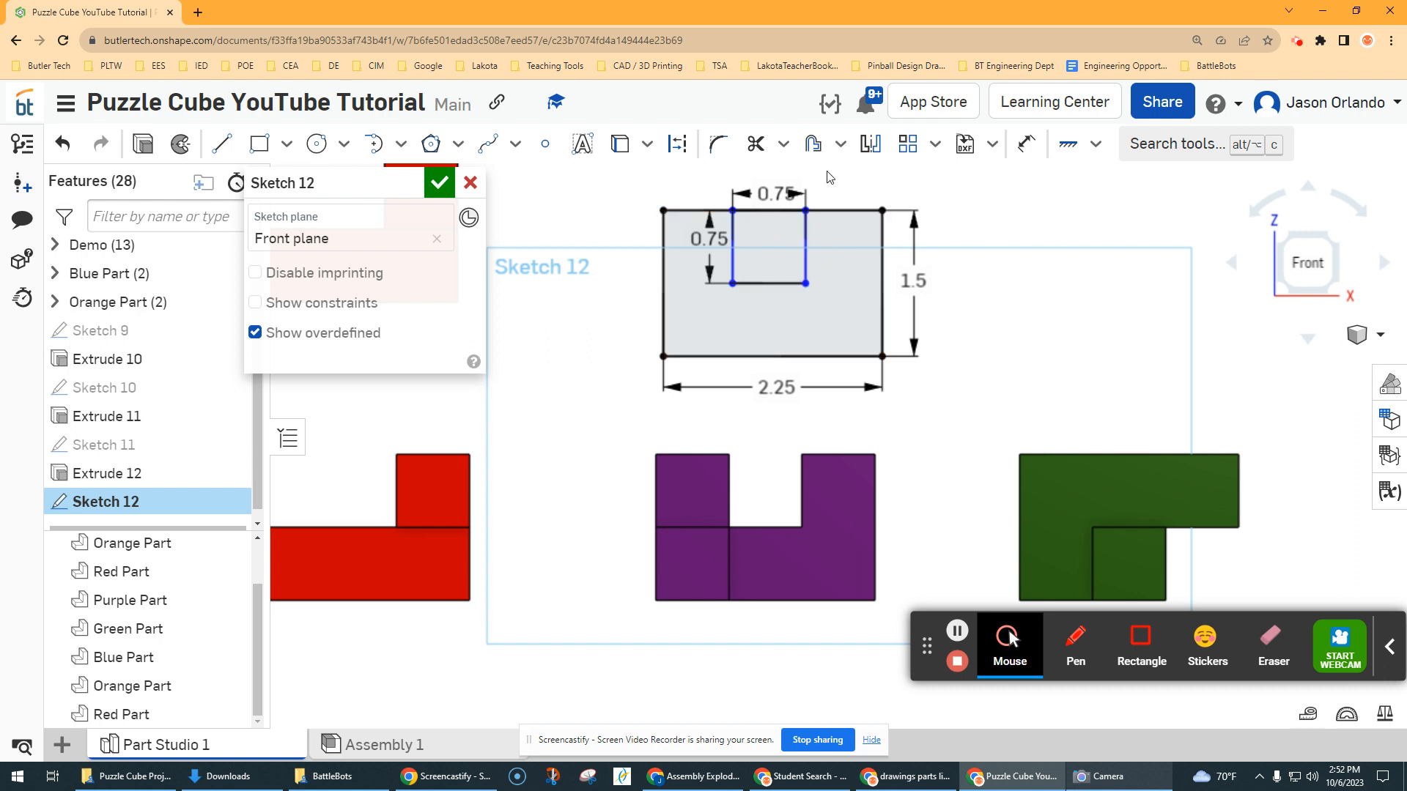
Dimension the small square's right side 0.75 in from the large rectangle's right edge
scroll(830, 177, up, 1)
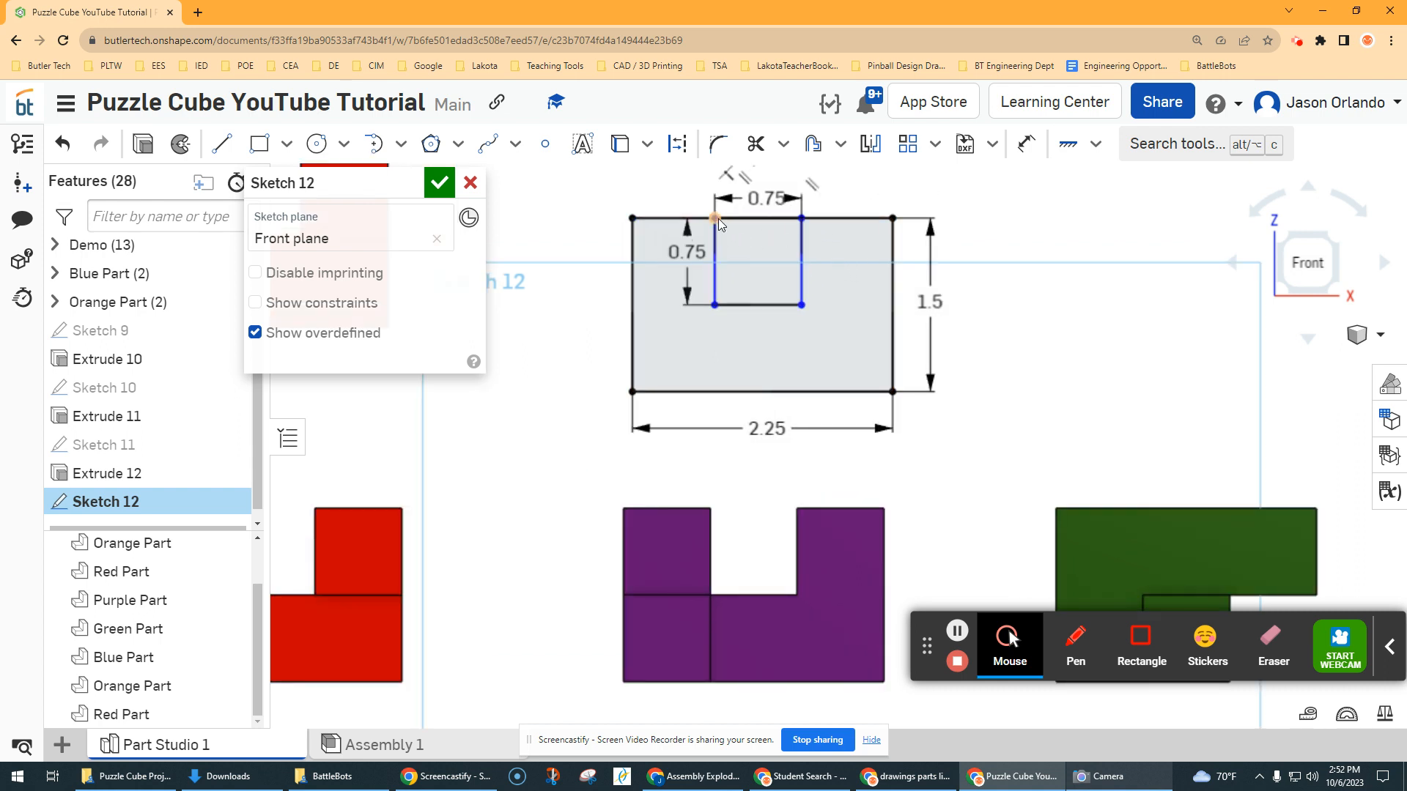
click(758, 217)
mouse_move(803, 304)
mouse_down()
mouse_move(863, 306)
mouse_move(738, 306)
mouse_move(852, 306)
mouse_move(804, 306)
mouse_up()
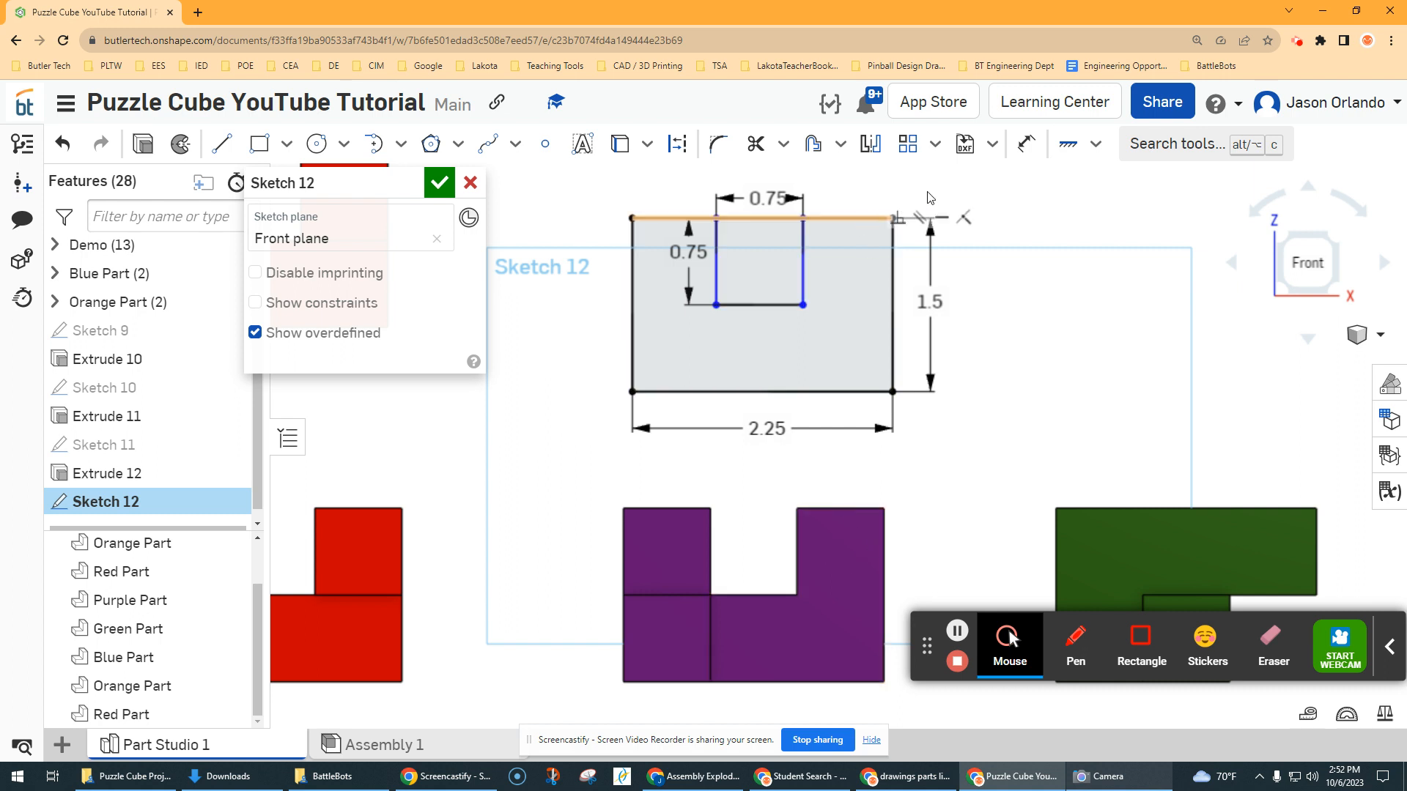
click(1023, 150)
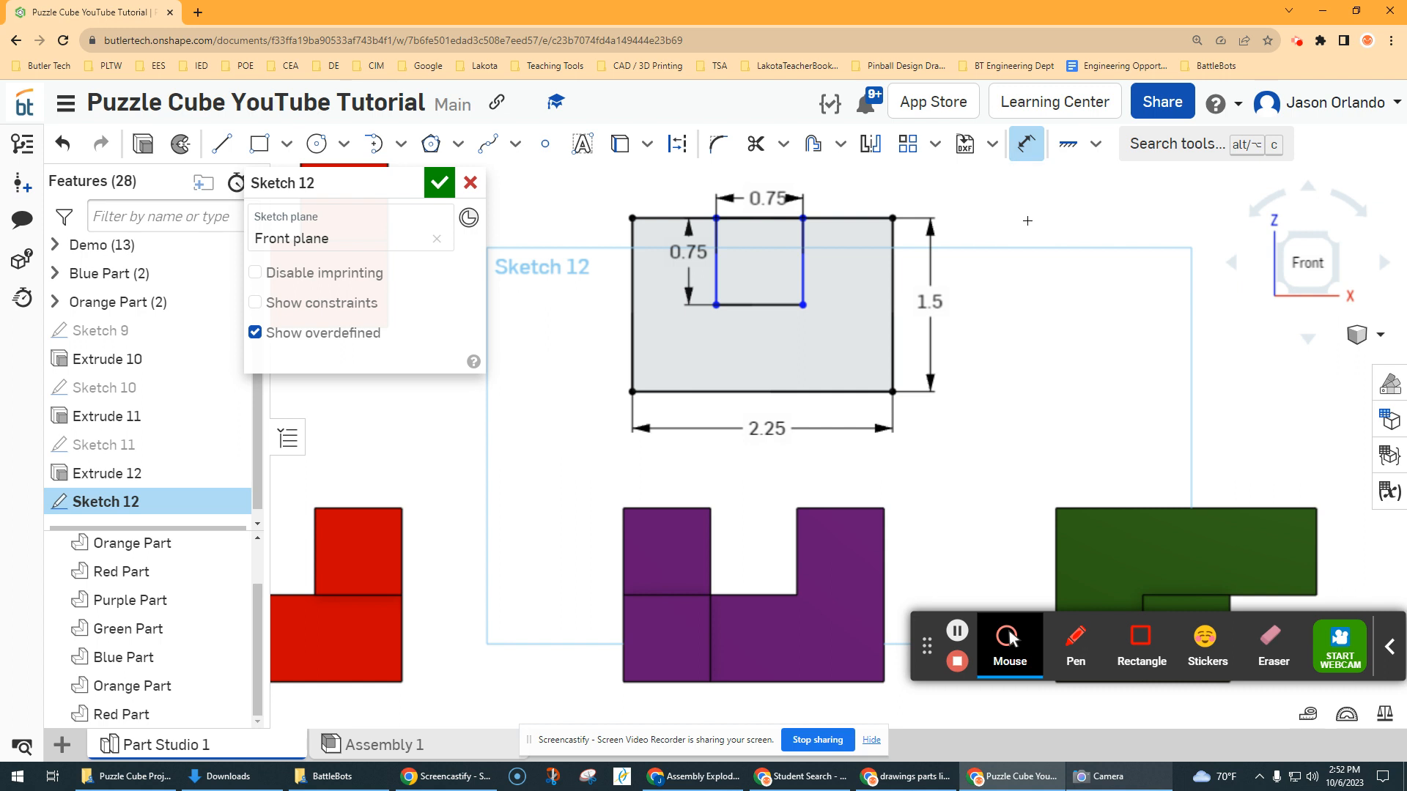
key(Escape)
key(d)
key(d)
key(d)
click(802, 261)
click(892, 264)
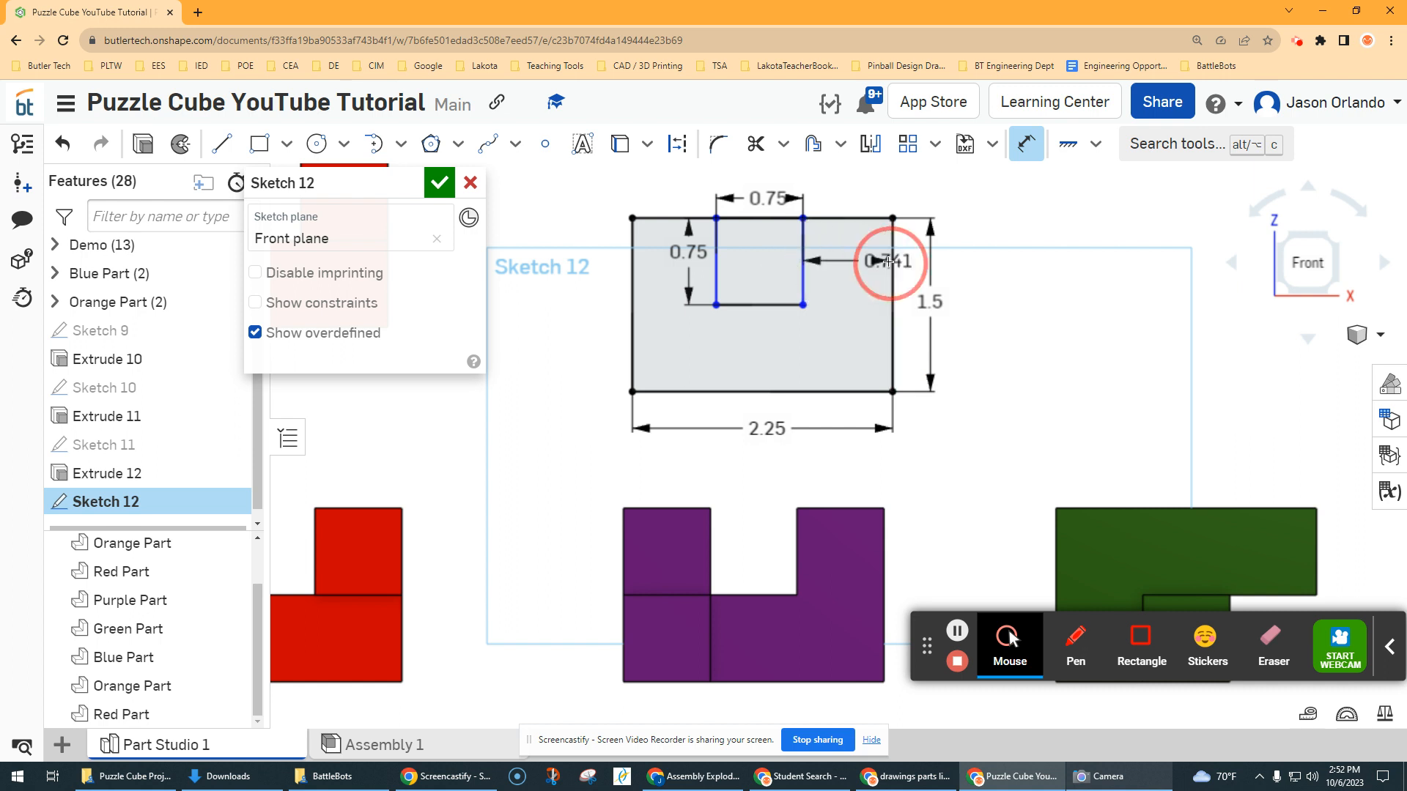
click(850, 196)
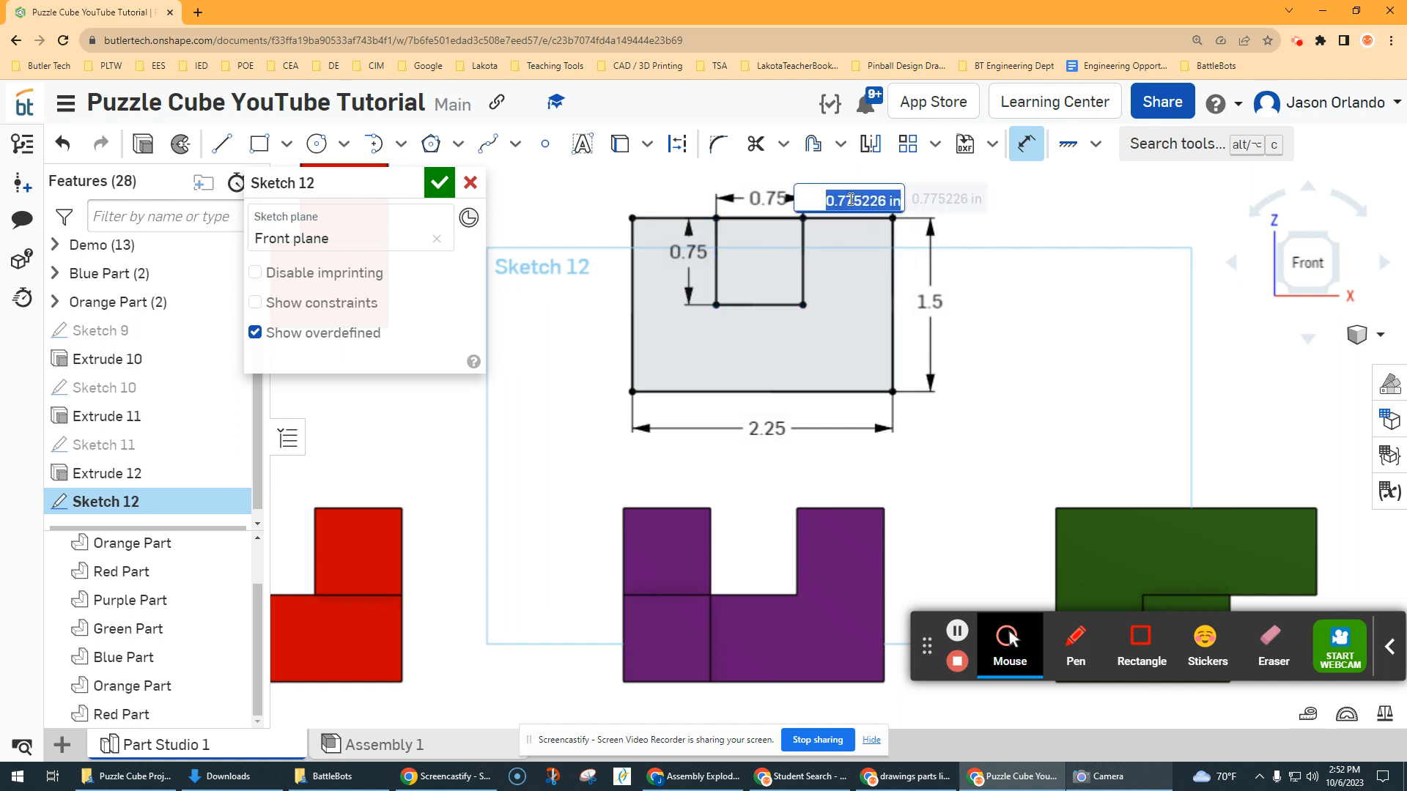
key(BackSpace)
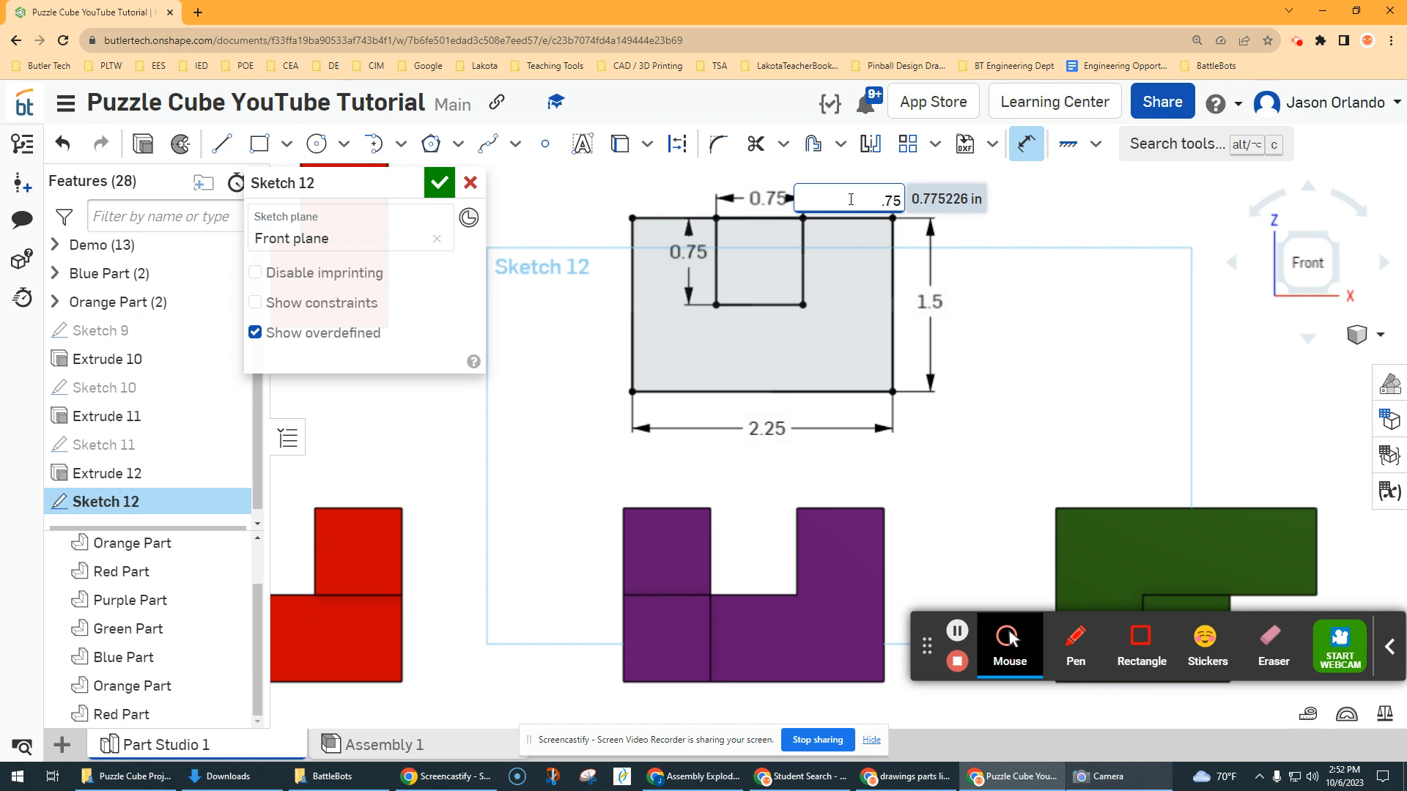
key(Return)
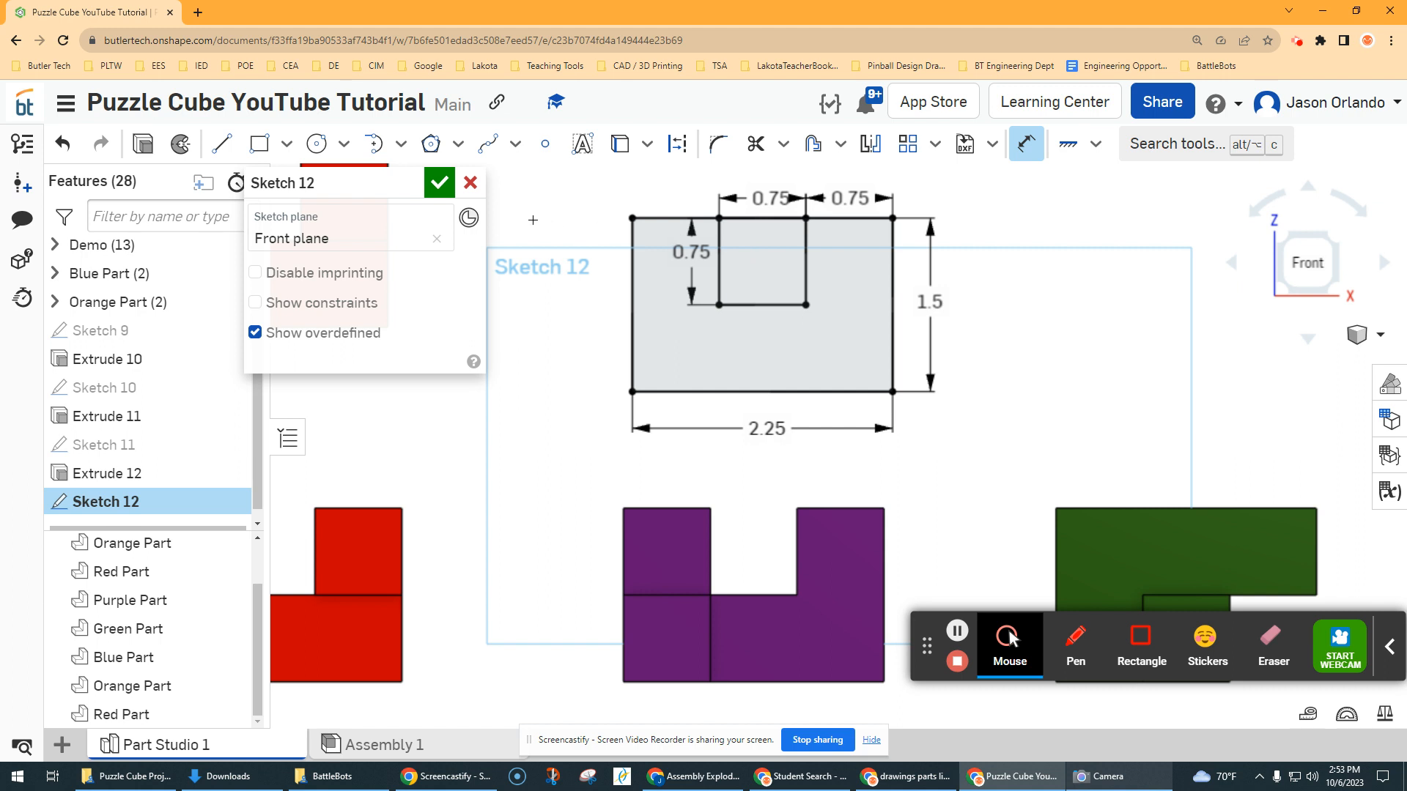
Finish the sketch and extrude its U-shaped region 0.75 in as a new solid part
click(440, 185)
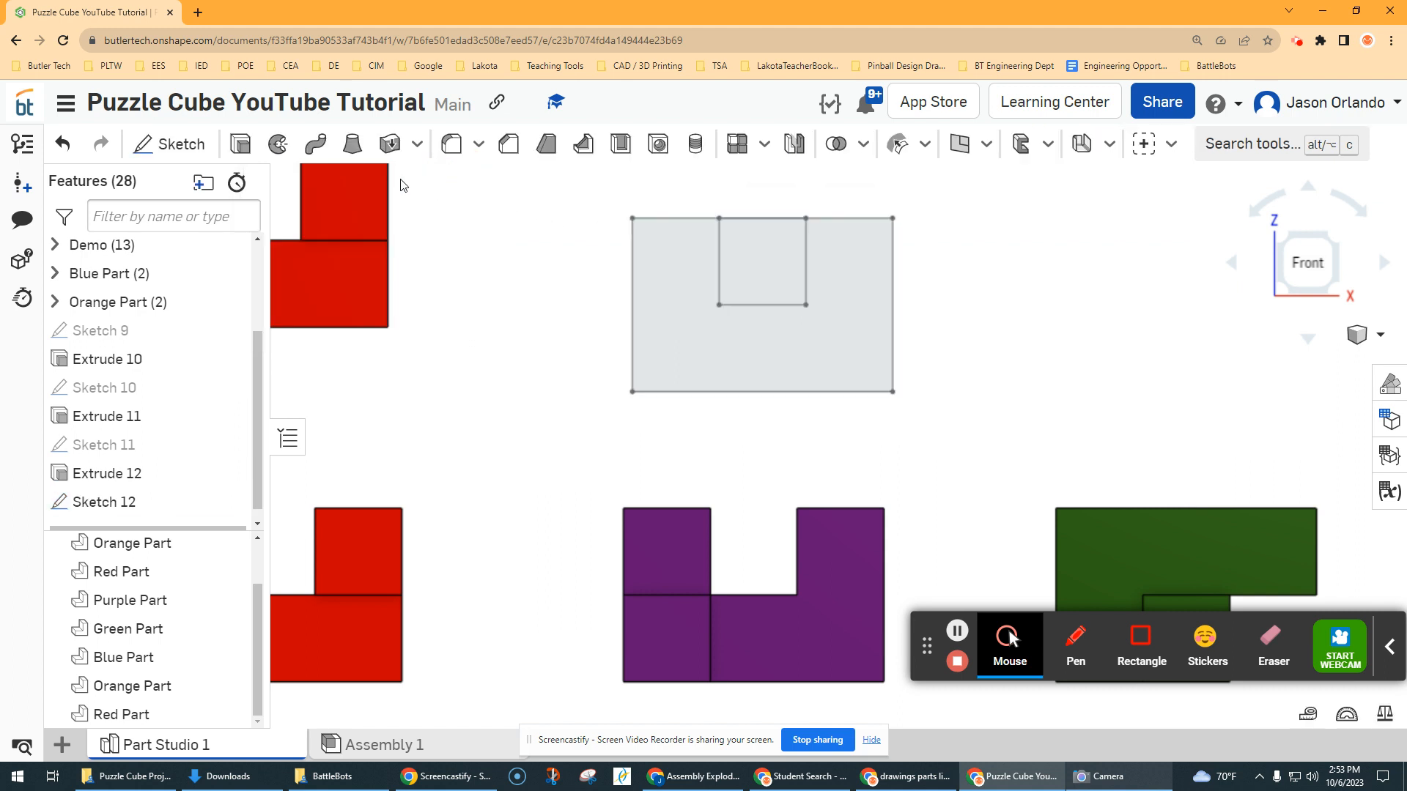
click(240, 143)
right_drag(558, 229, 554, 237)
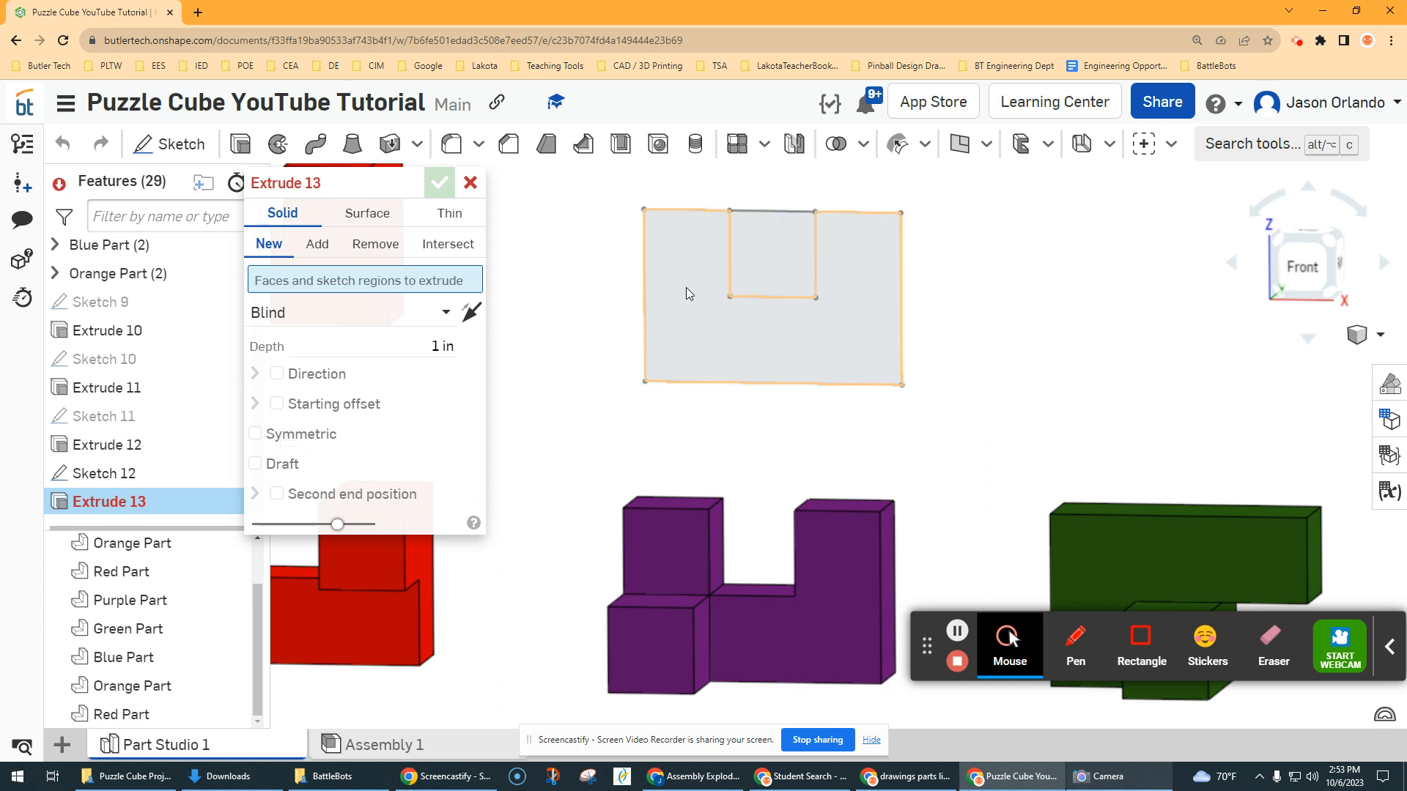
click(753, 340)
right_drag(999, 280, 985, 293)
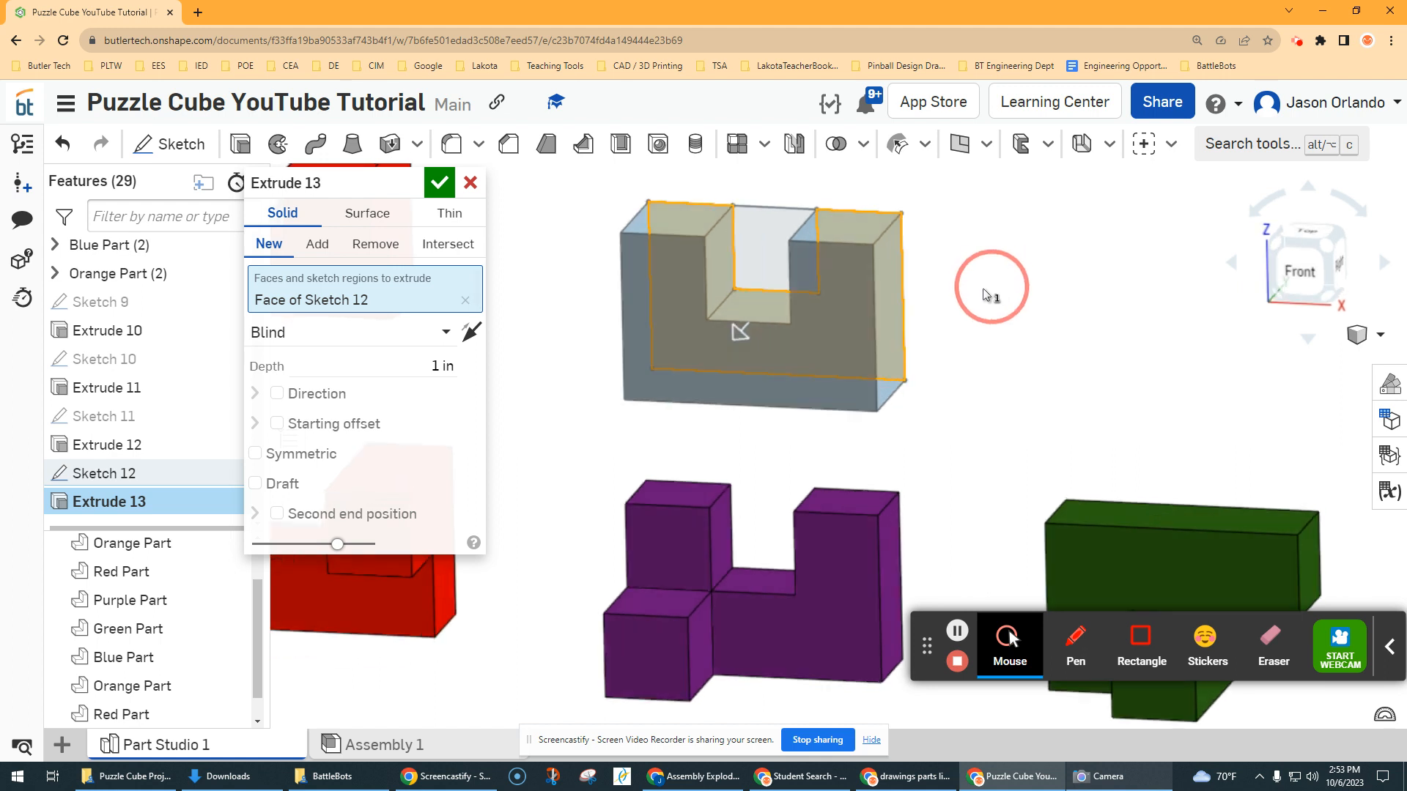
click(413, 365)
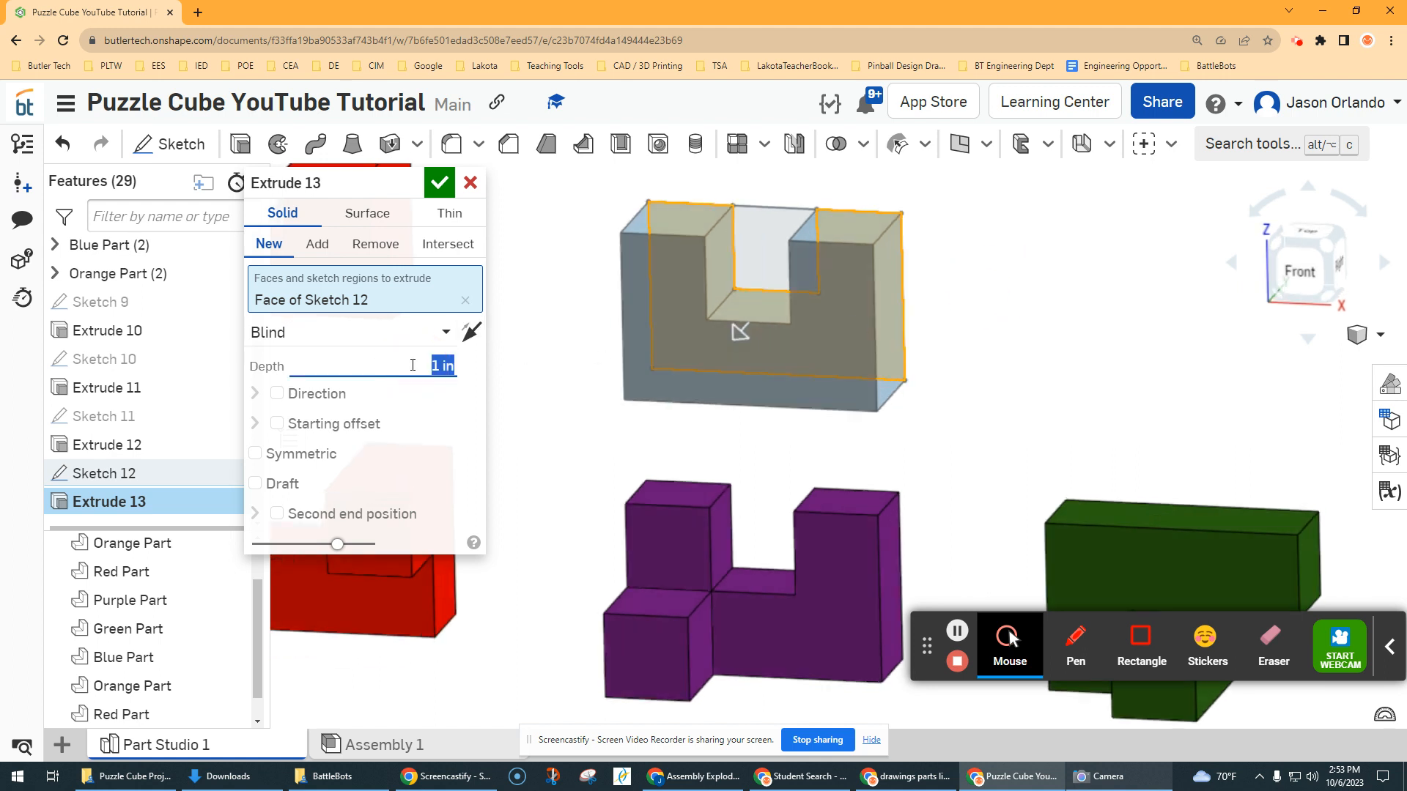
key(BackSpace)
key(Return)
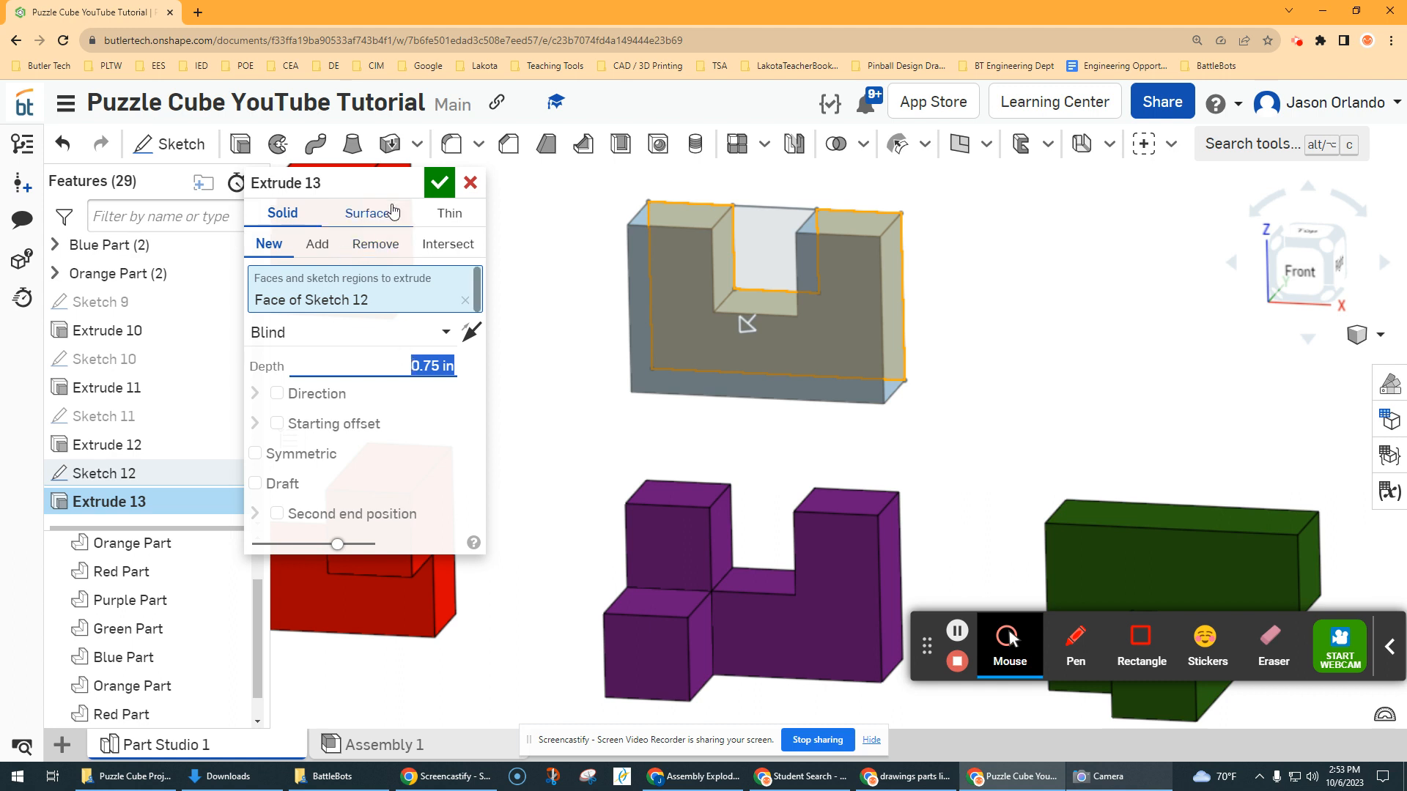
click(432, 188)
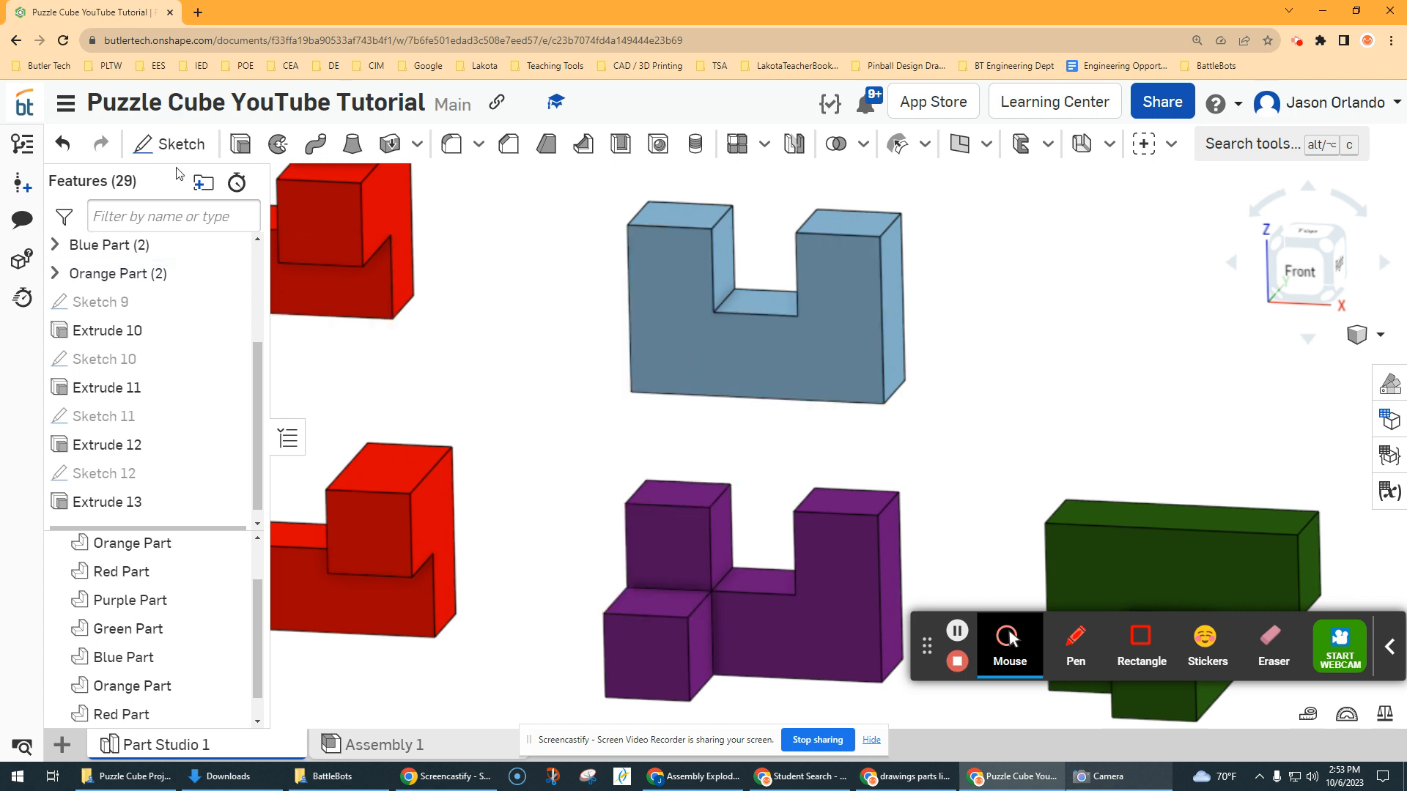
Sketch a 0.75 in square on the U-shaped part's front face, from the notch's lower-left corner to the part's lower-left corner
click(170, 144)
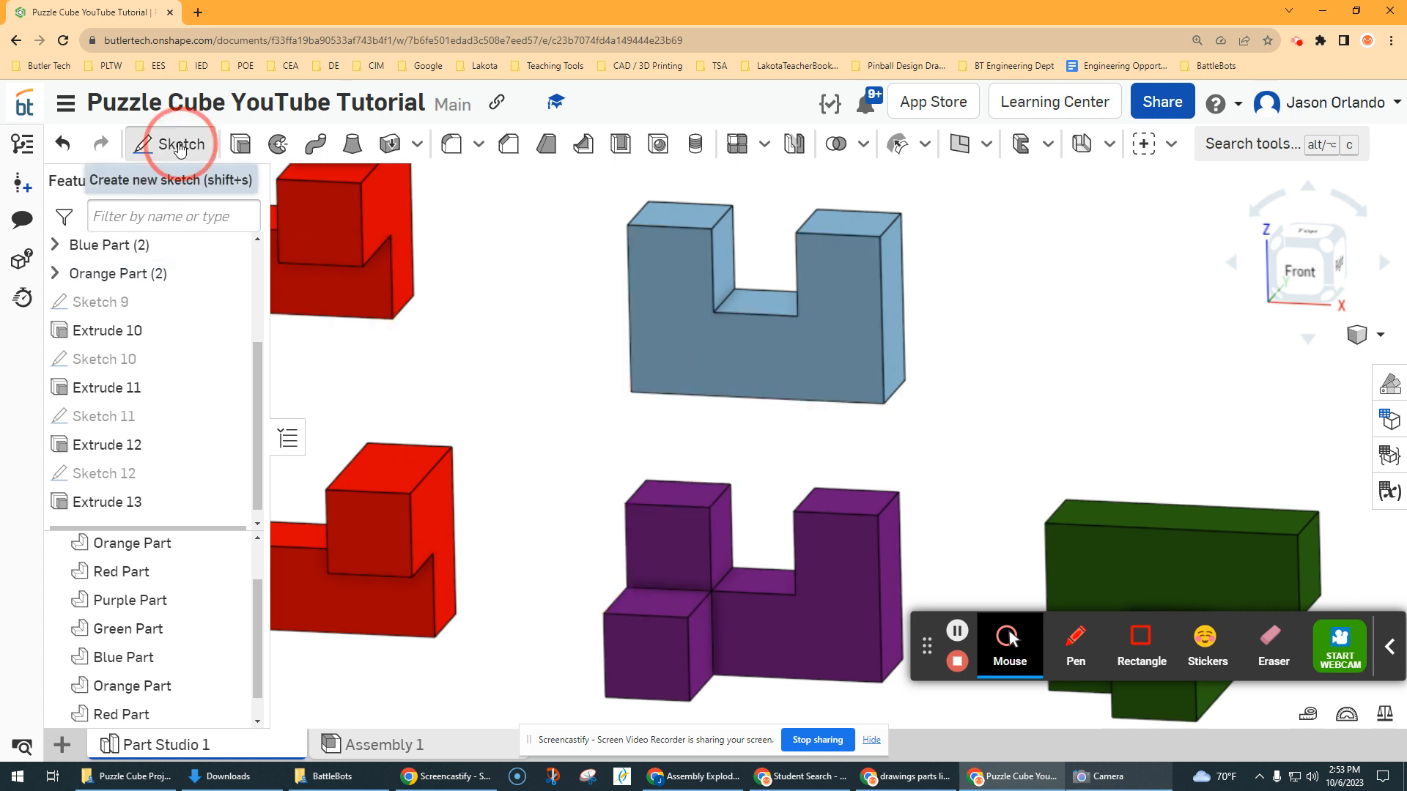
click(674, 349)
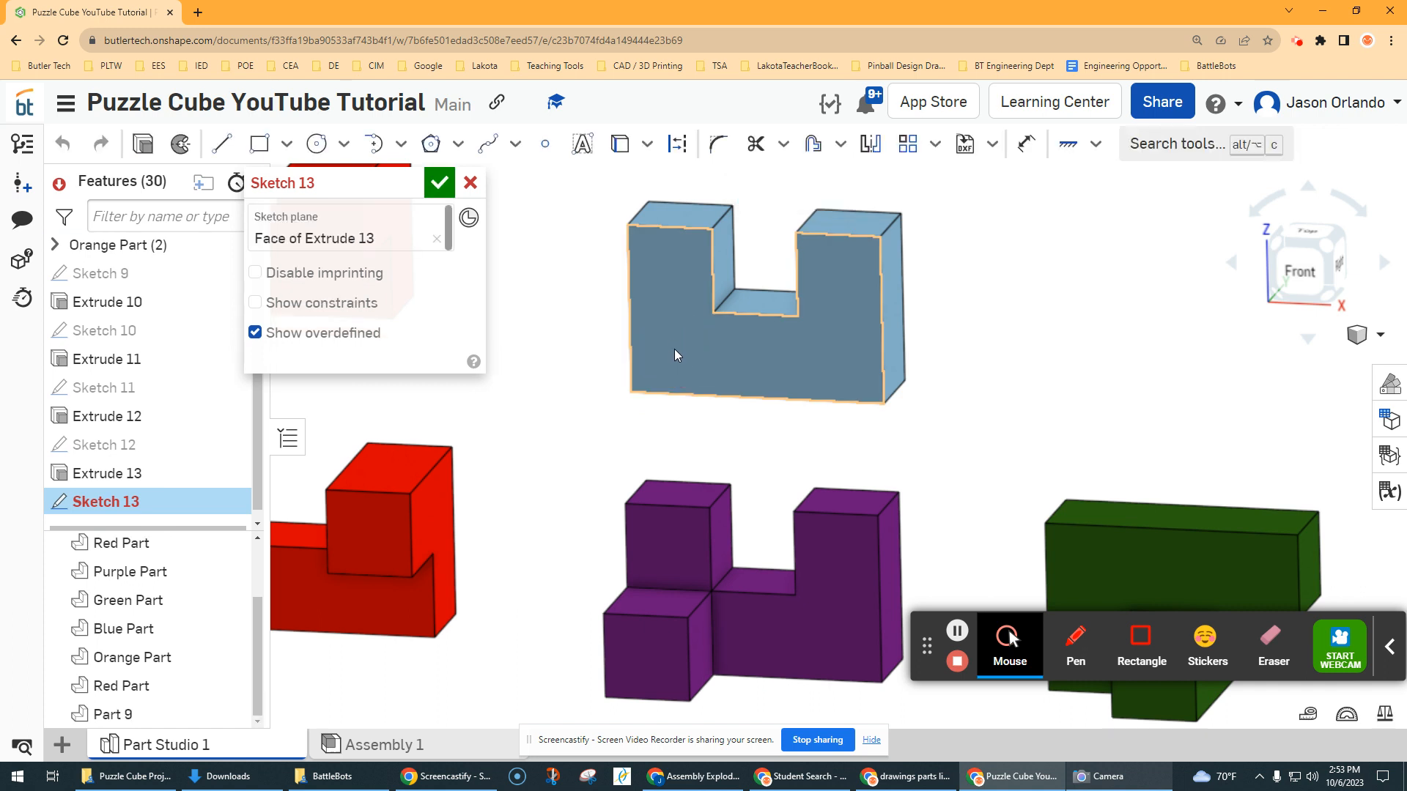
click(259, 144)
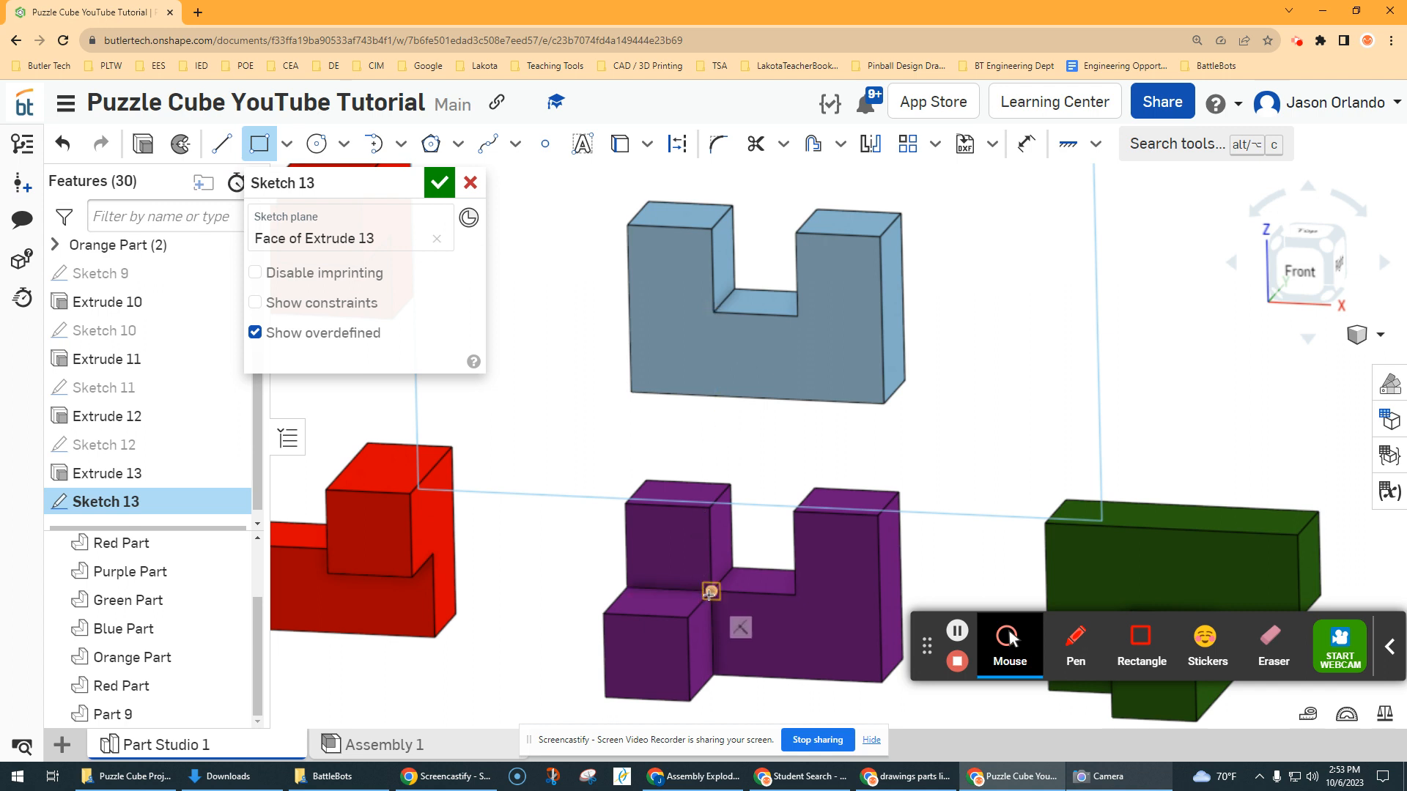
click(714, 310)
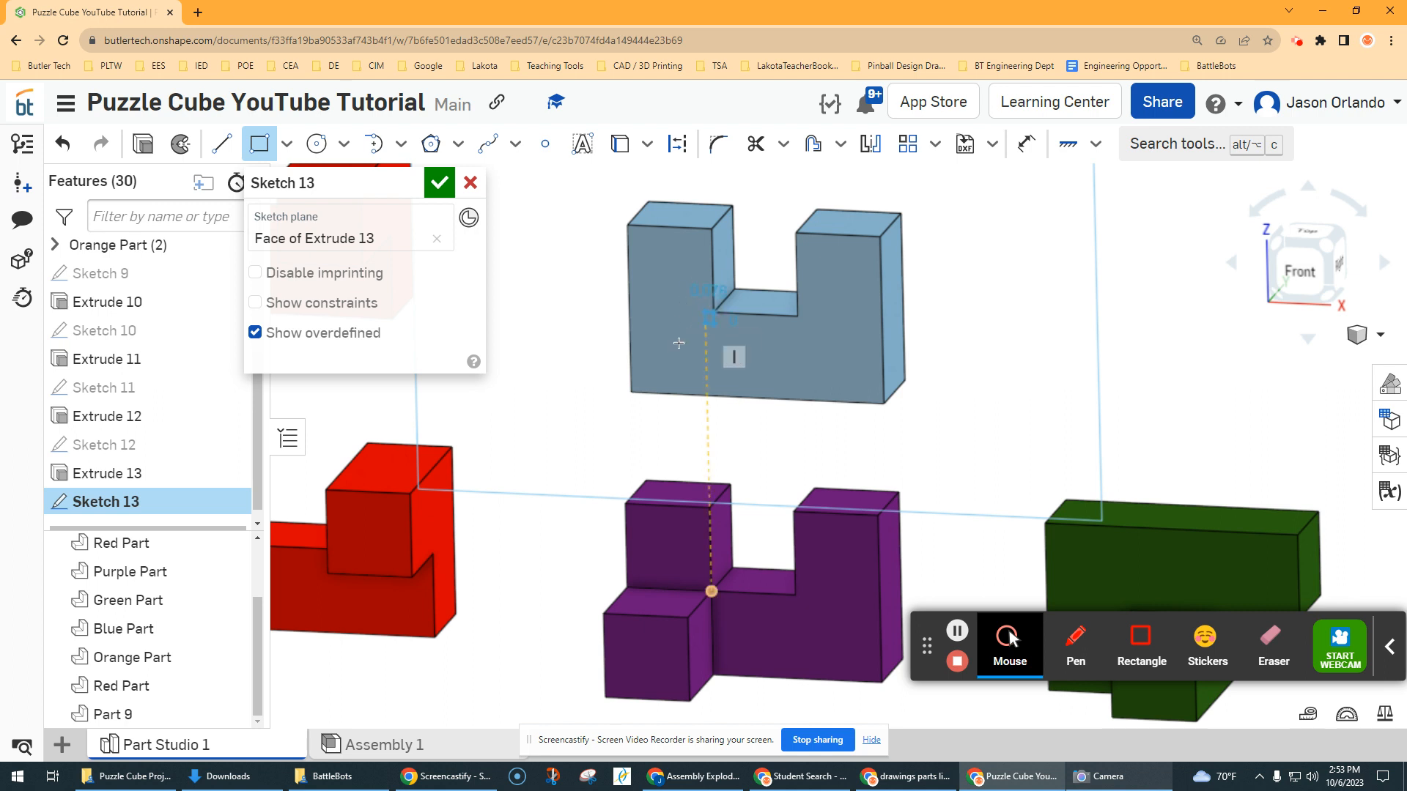
click(630, 393)
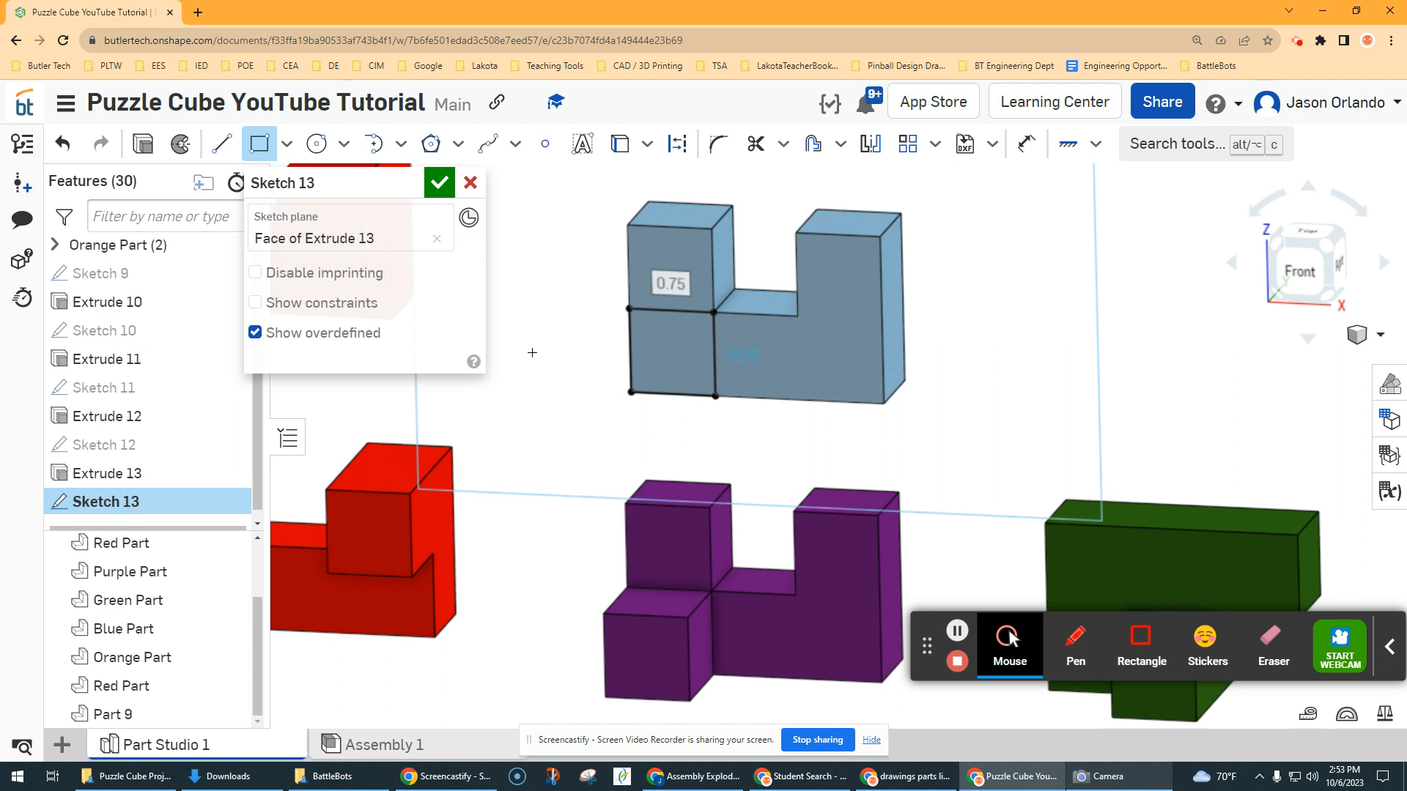
click(440, 182)
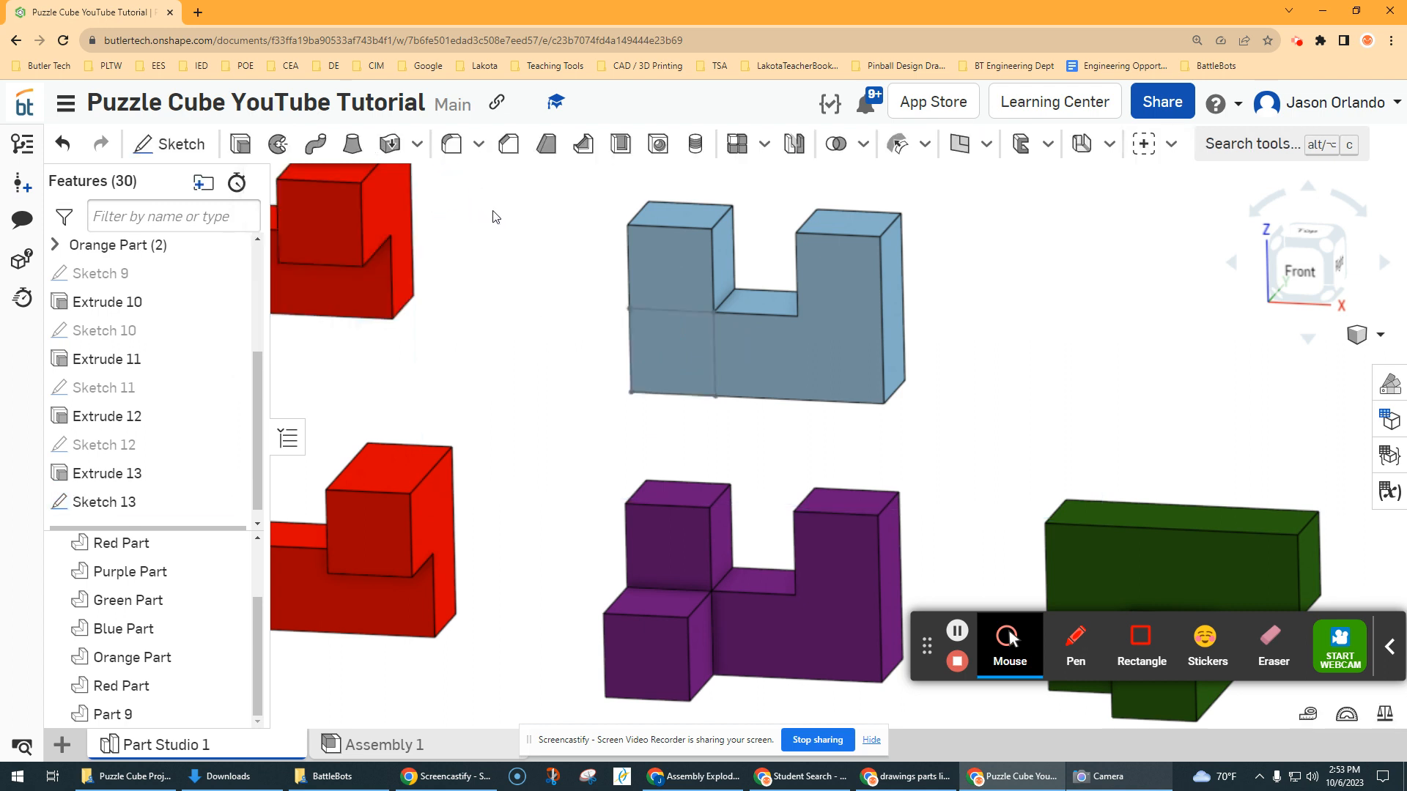
Extrude the lower-left square 0.75 in outward, adding it to the U-shaped part
click(240, 144)
click(671, 344)
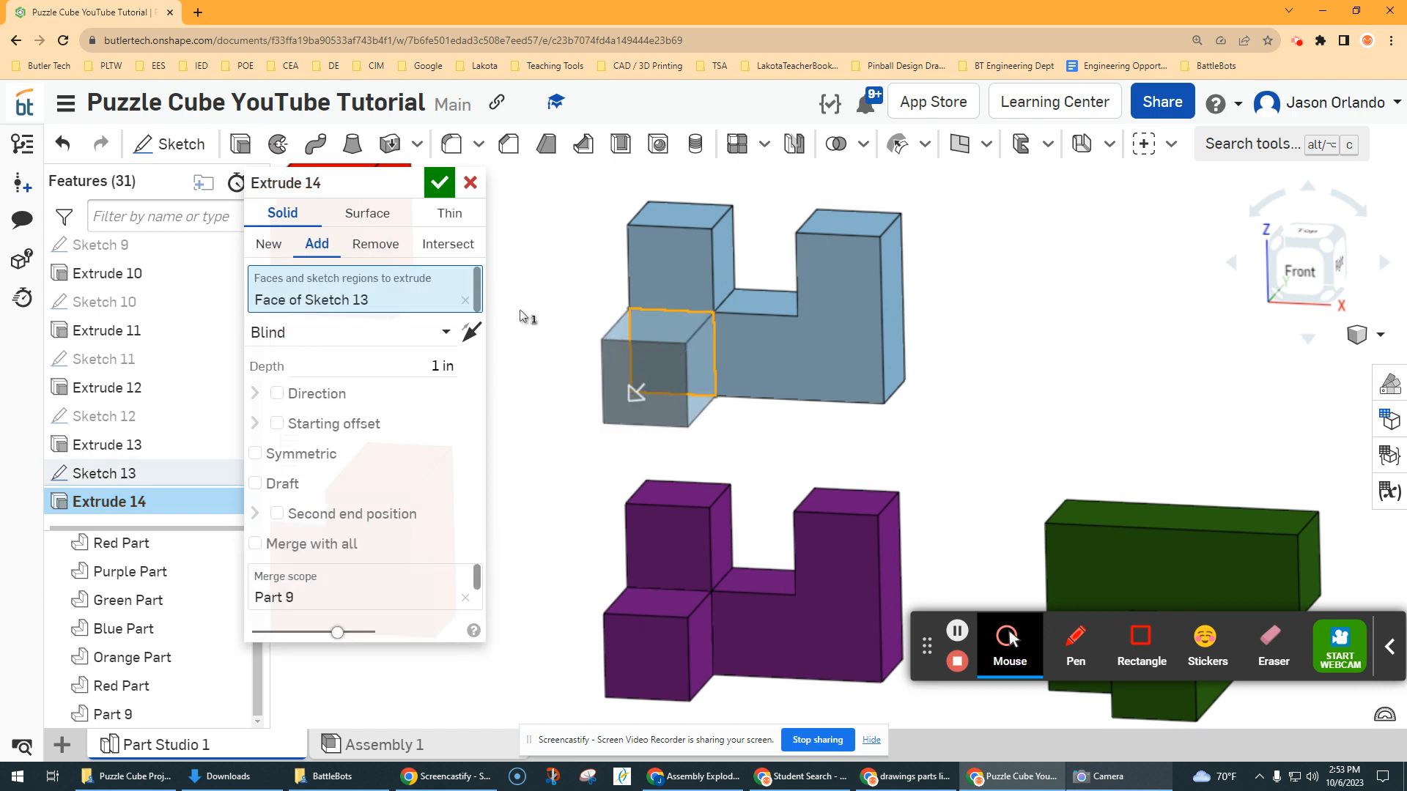
click(421, 368)
key(BackSpace)
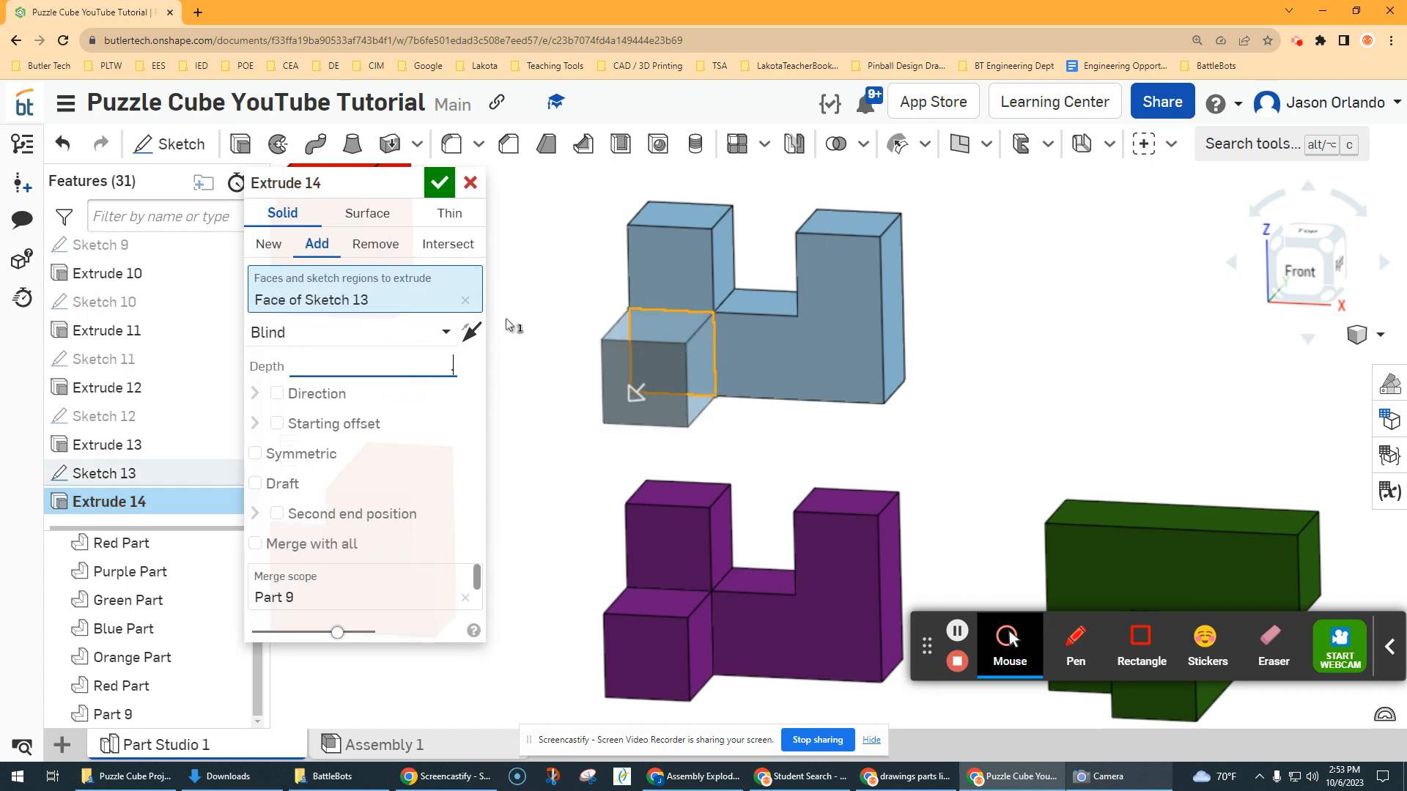
key(Return)
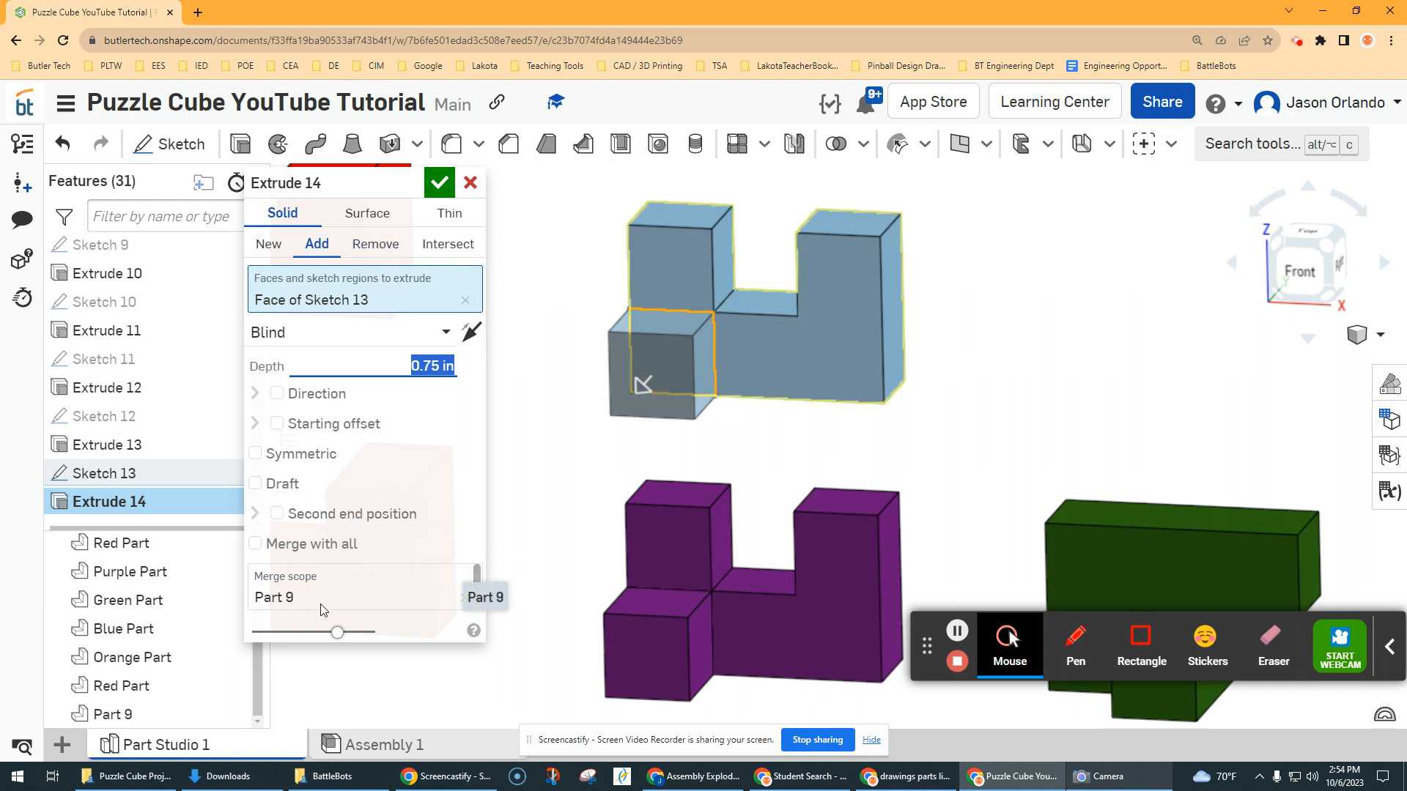
click(438, 185)
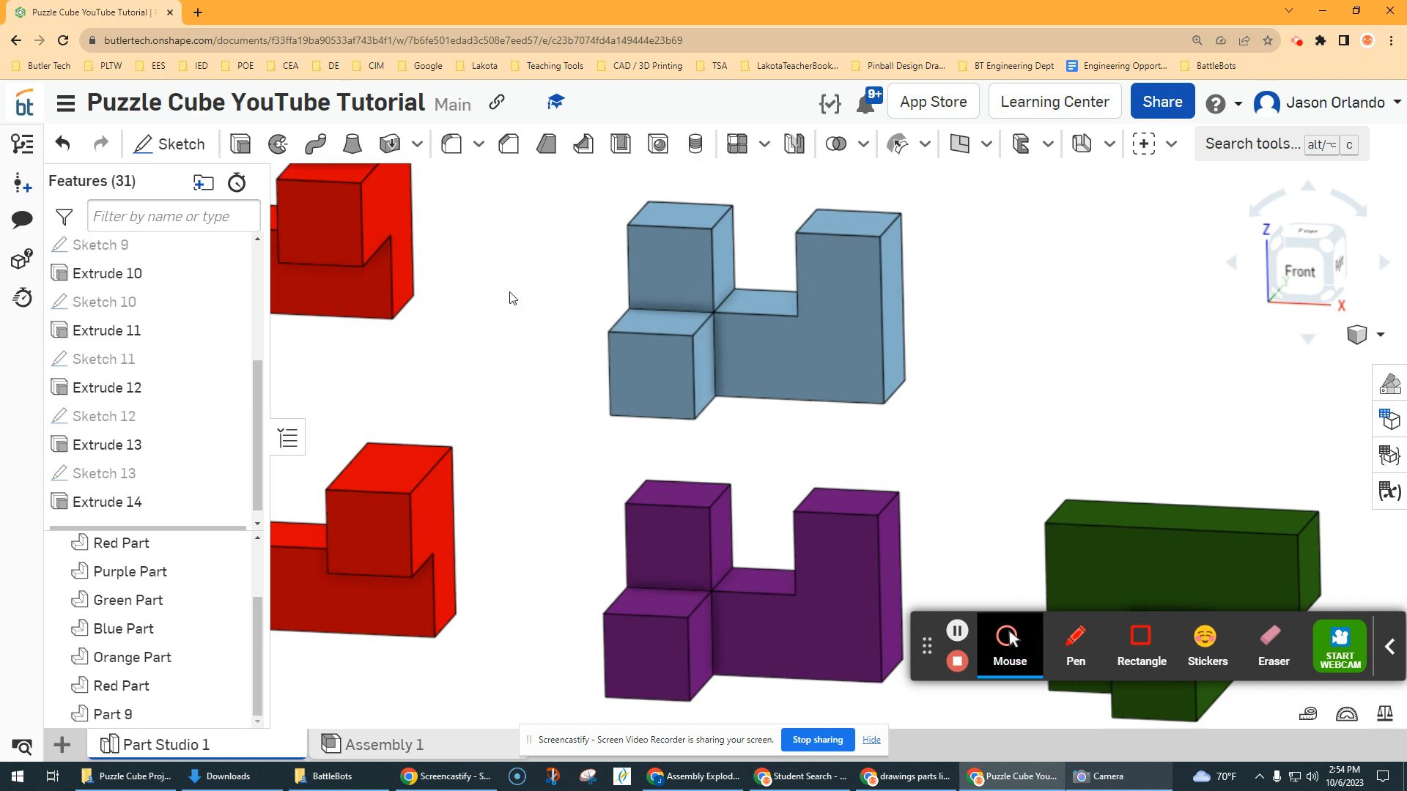
Change the appearance of Part 9 to purple, colour 981FAC
right_click(142, 713)
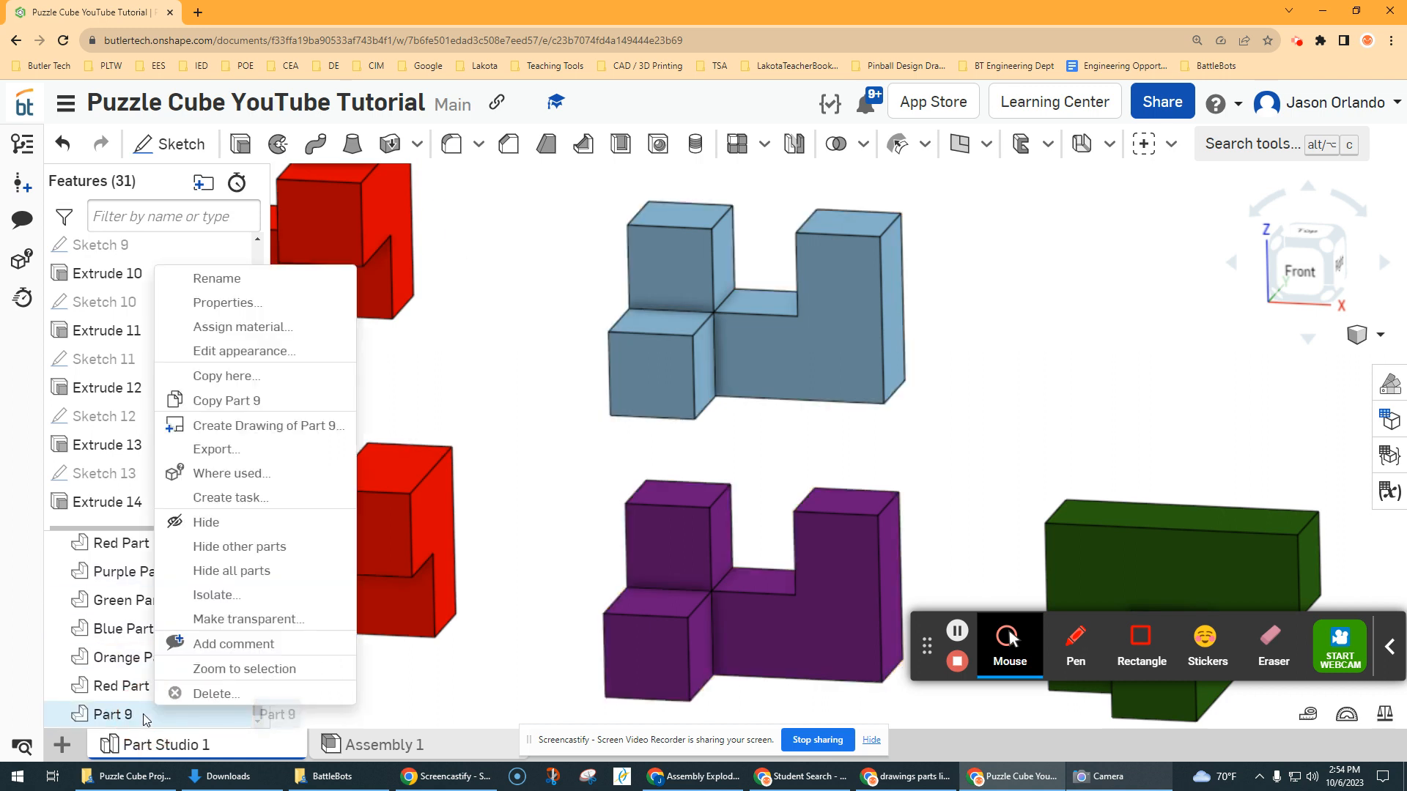
click(243, 351)
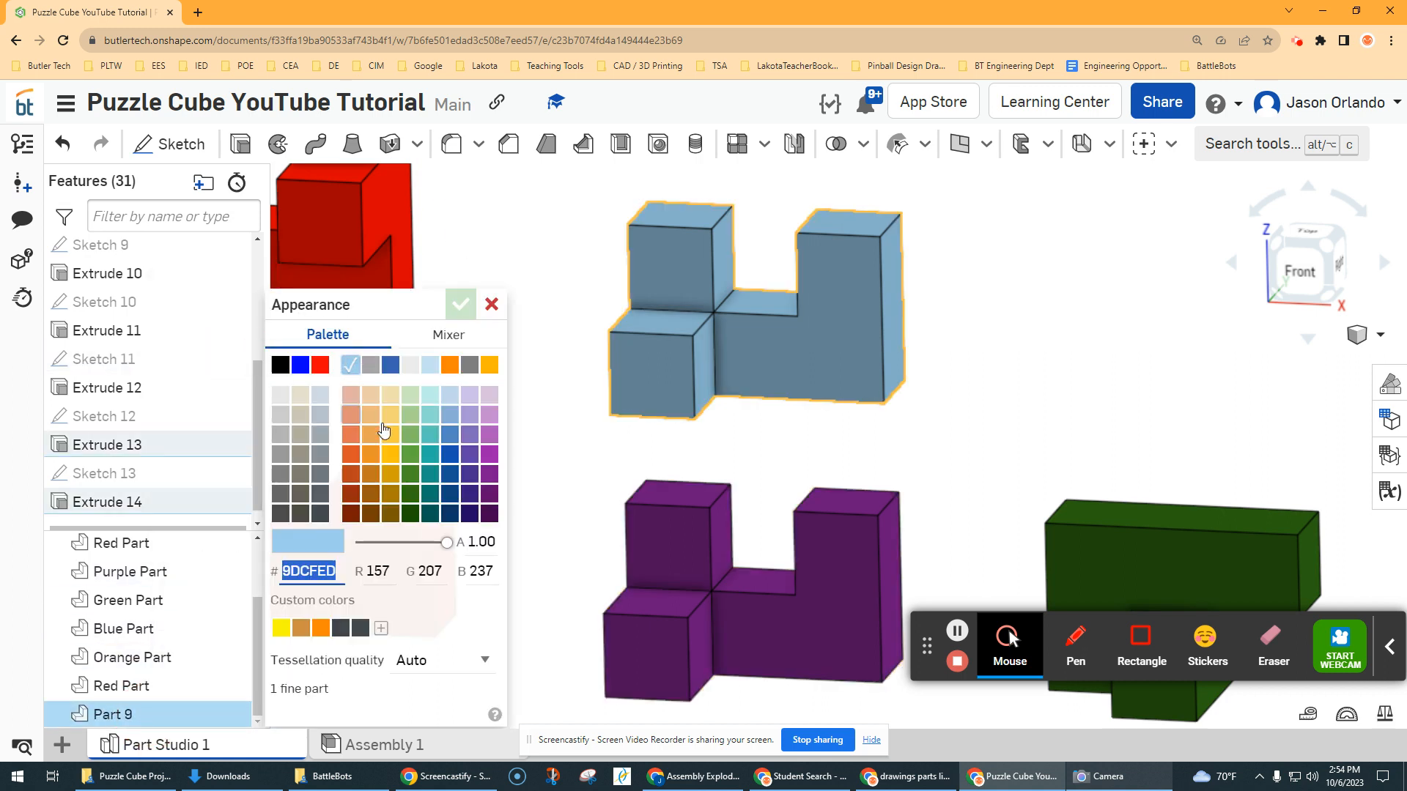
click(486, 457)
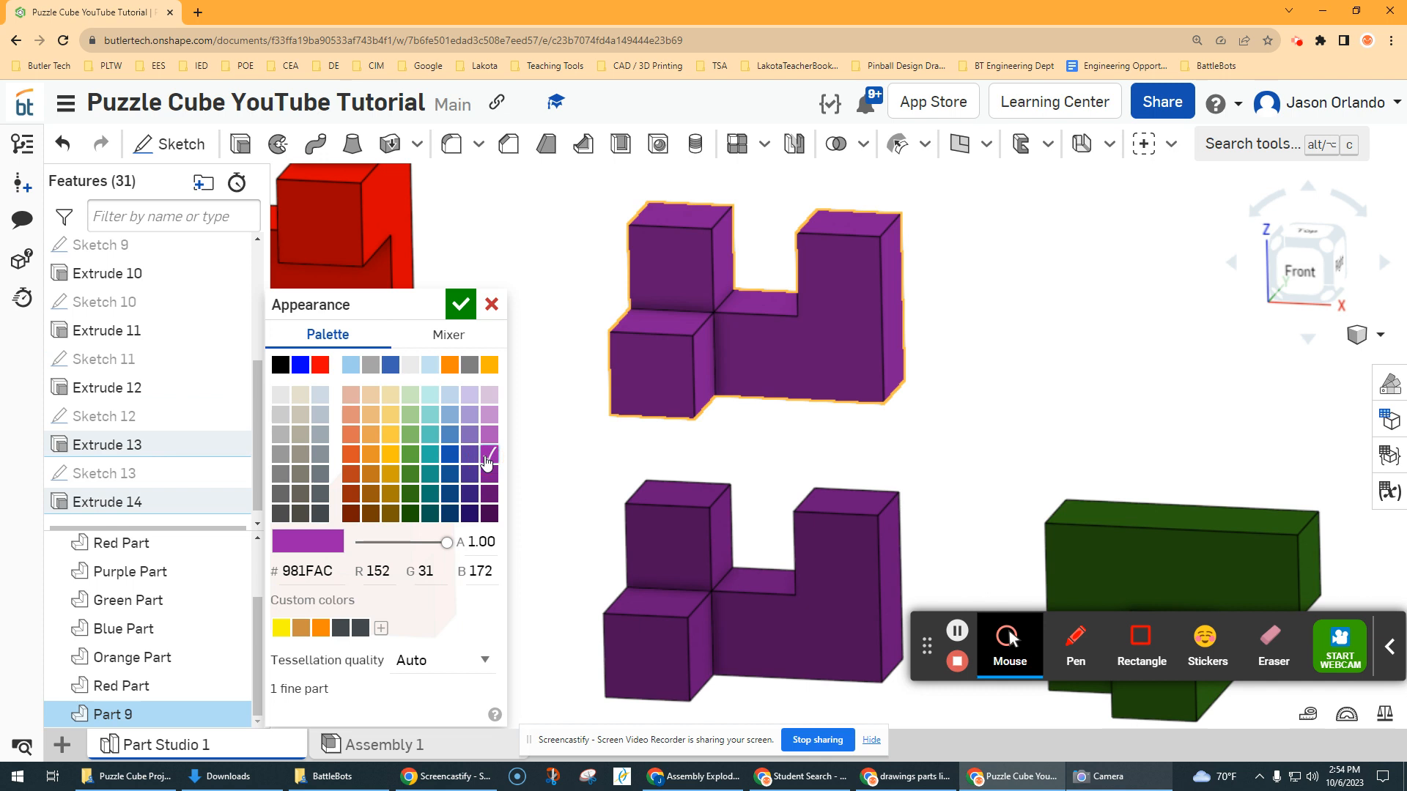
click(461, 304)
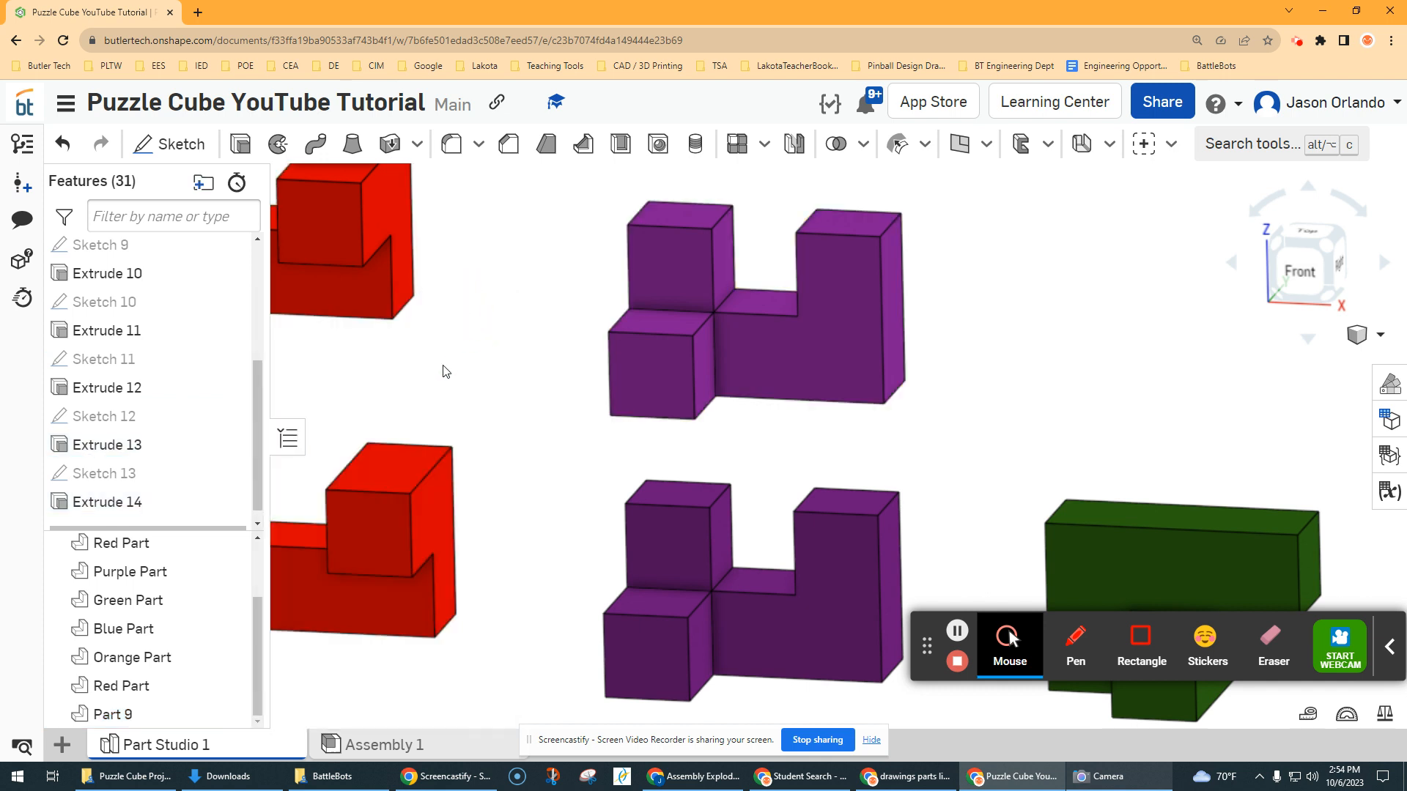
Rename Part 9 as Purple Part
right_click(135, 716)
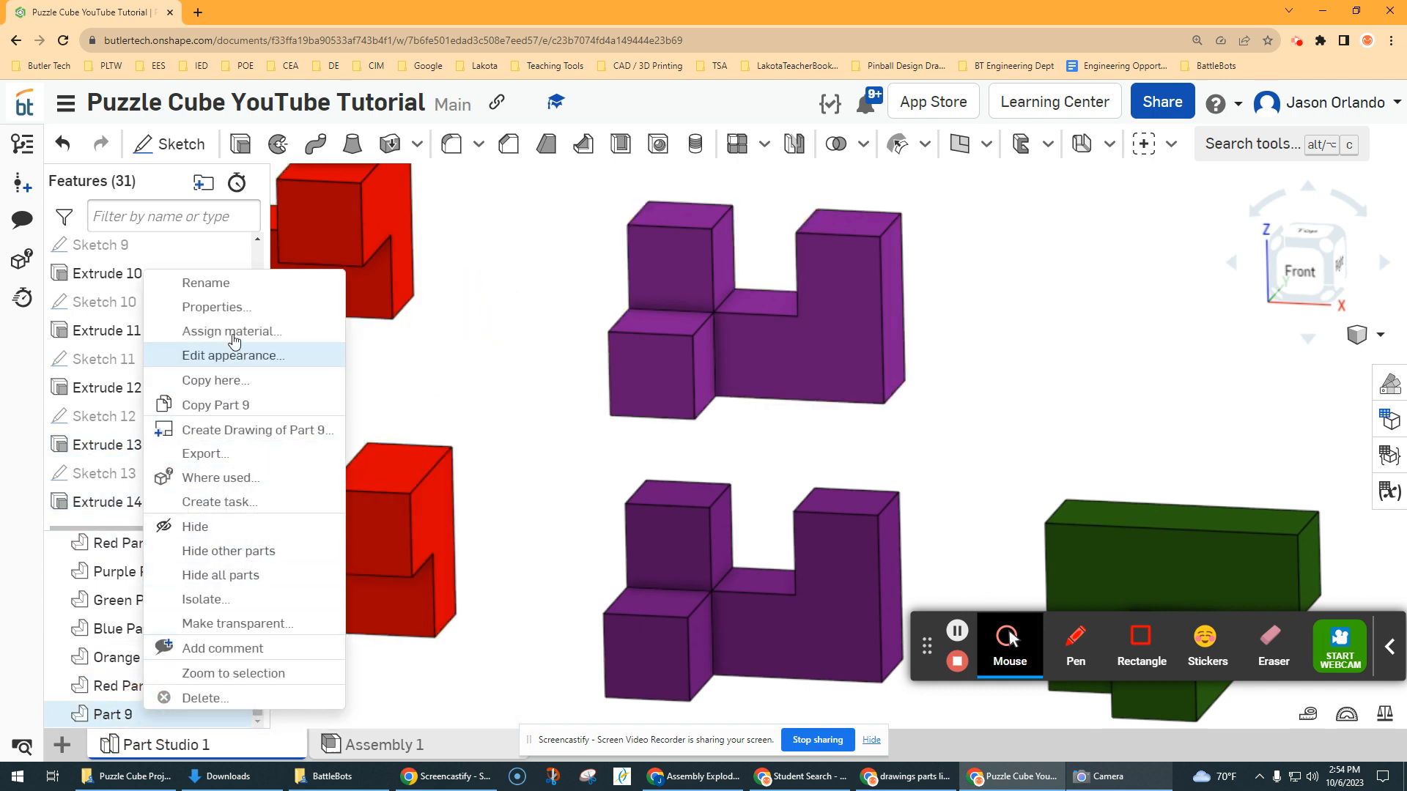
click(256, 285)
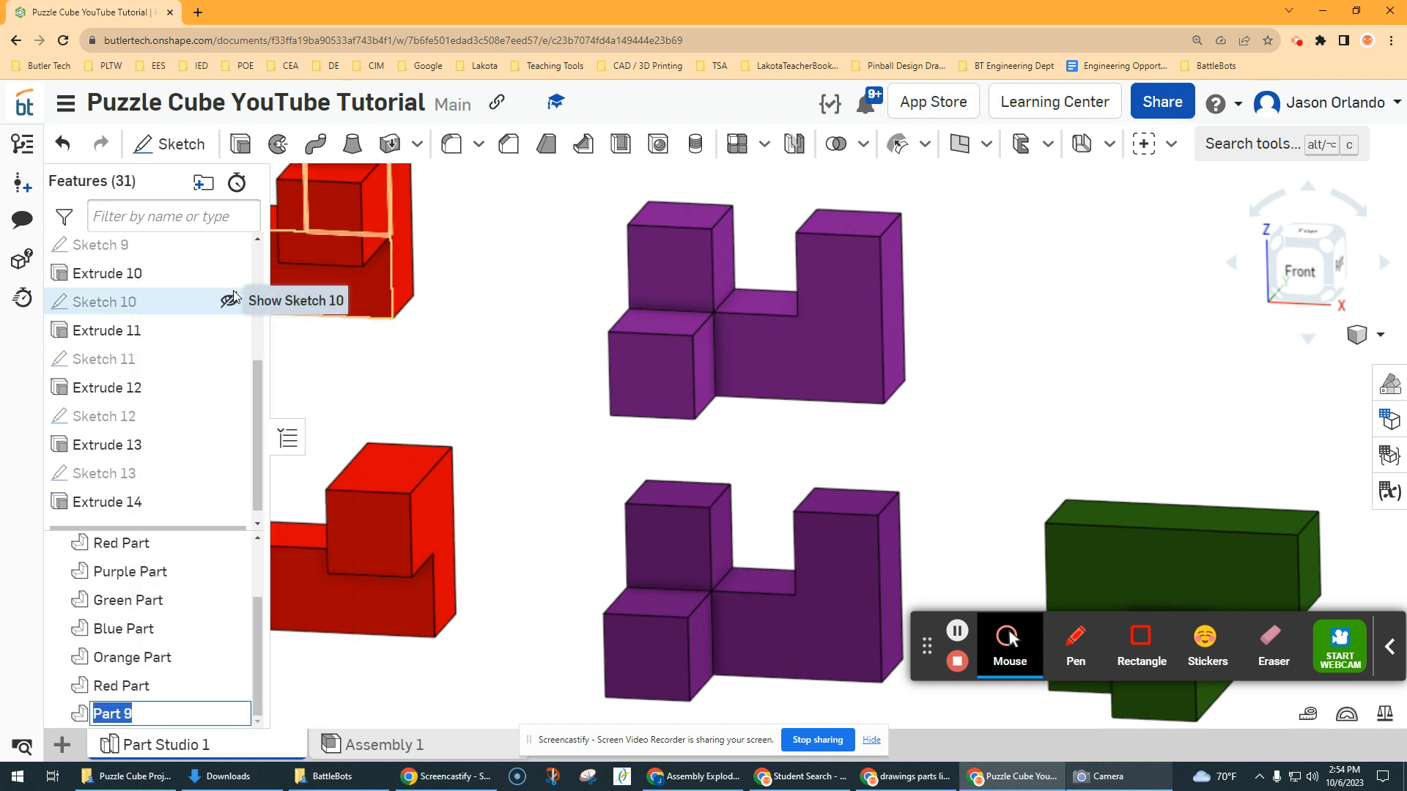
text(Purple Part)
key(Return)
click(475, 265)
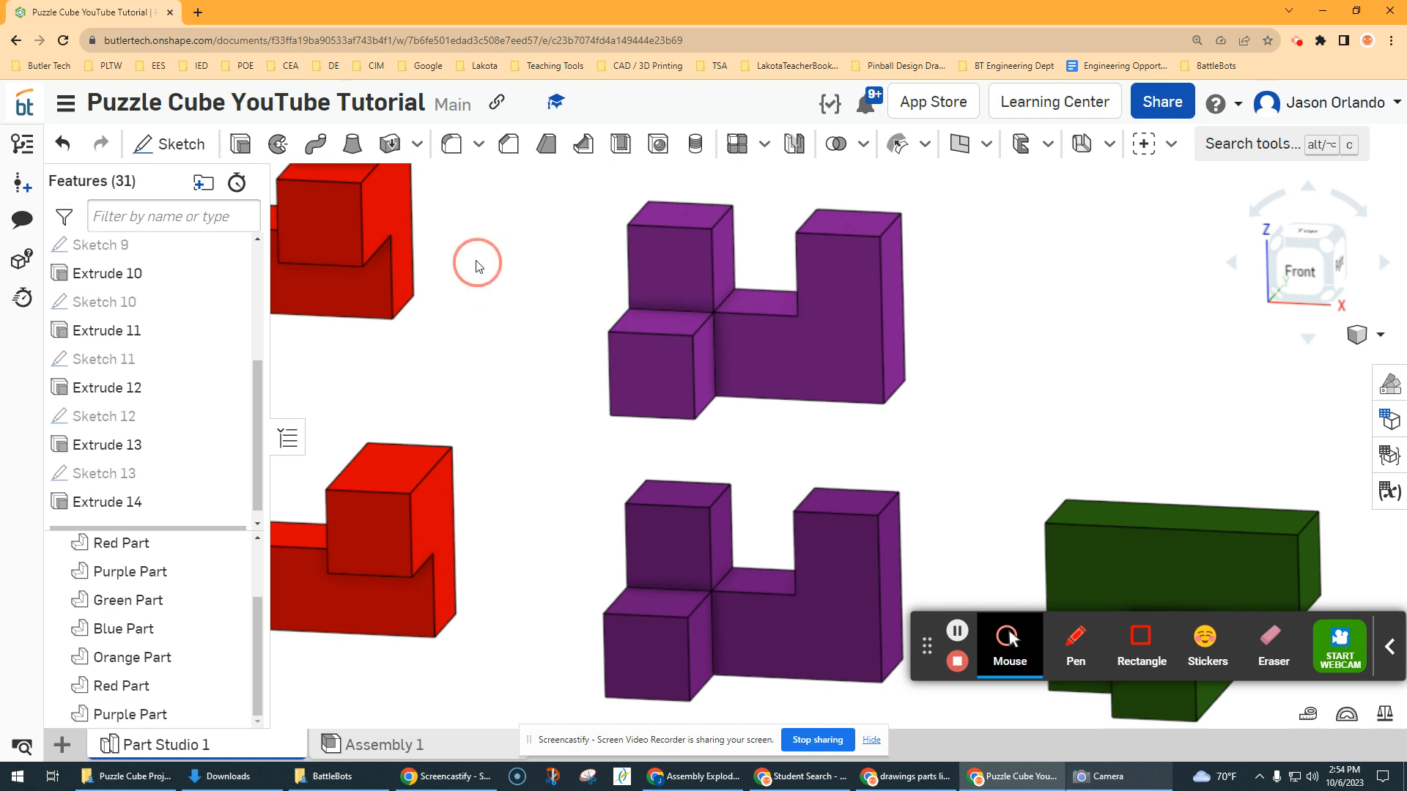
Start a new sketch on the Front plane for the green piece
scroll(476, 268, down, 2)
middle_drag(886, 286, 601, 282)
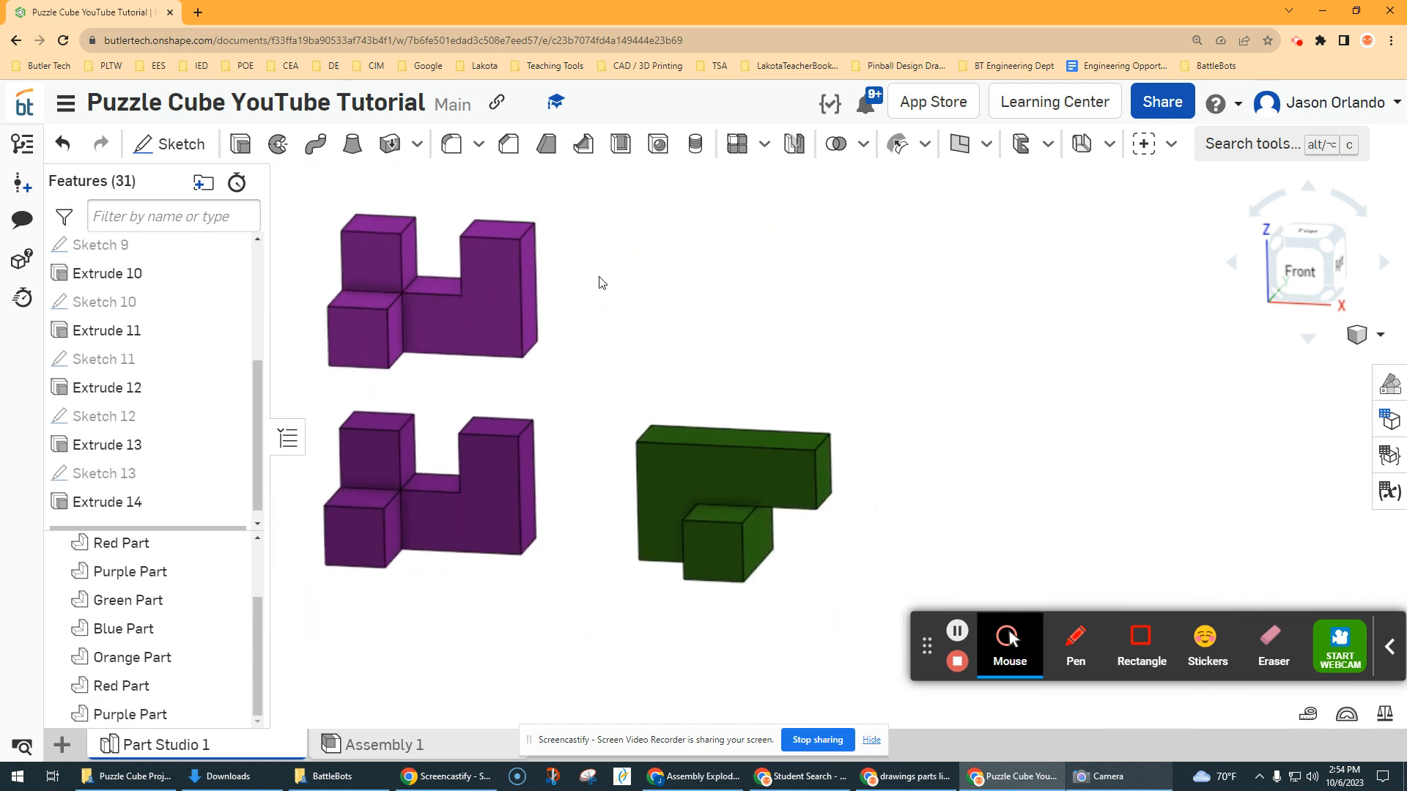
click(179, 143)
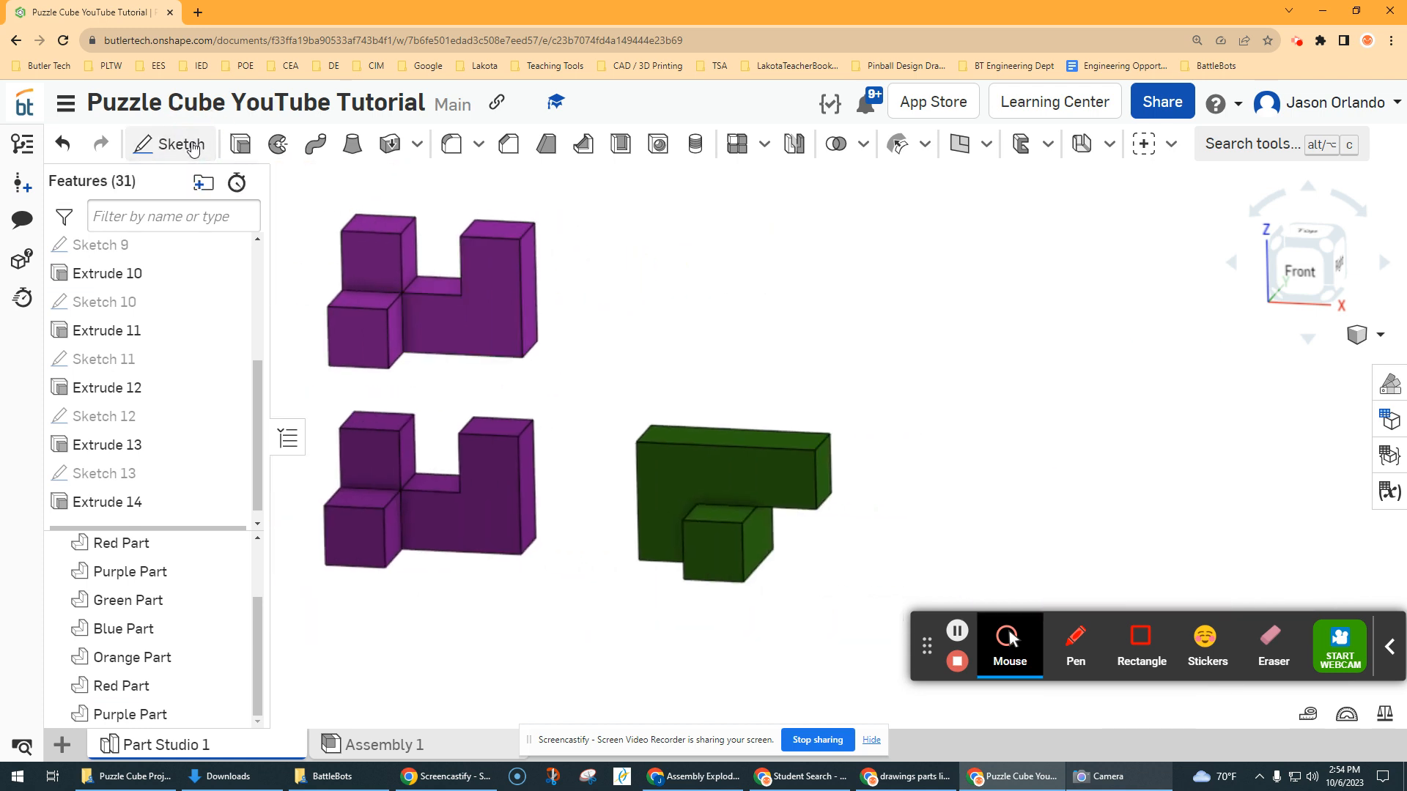
scroll(142, 296, up, 5)
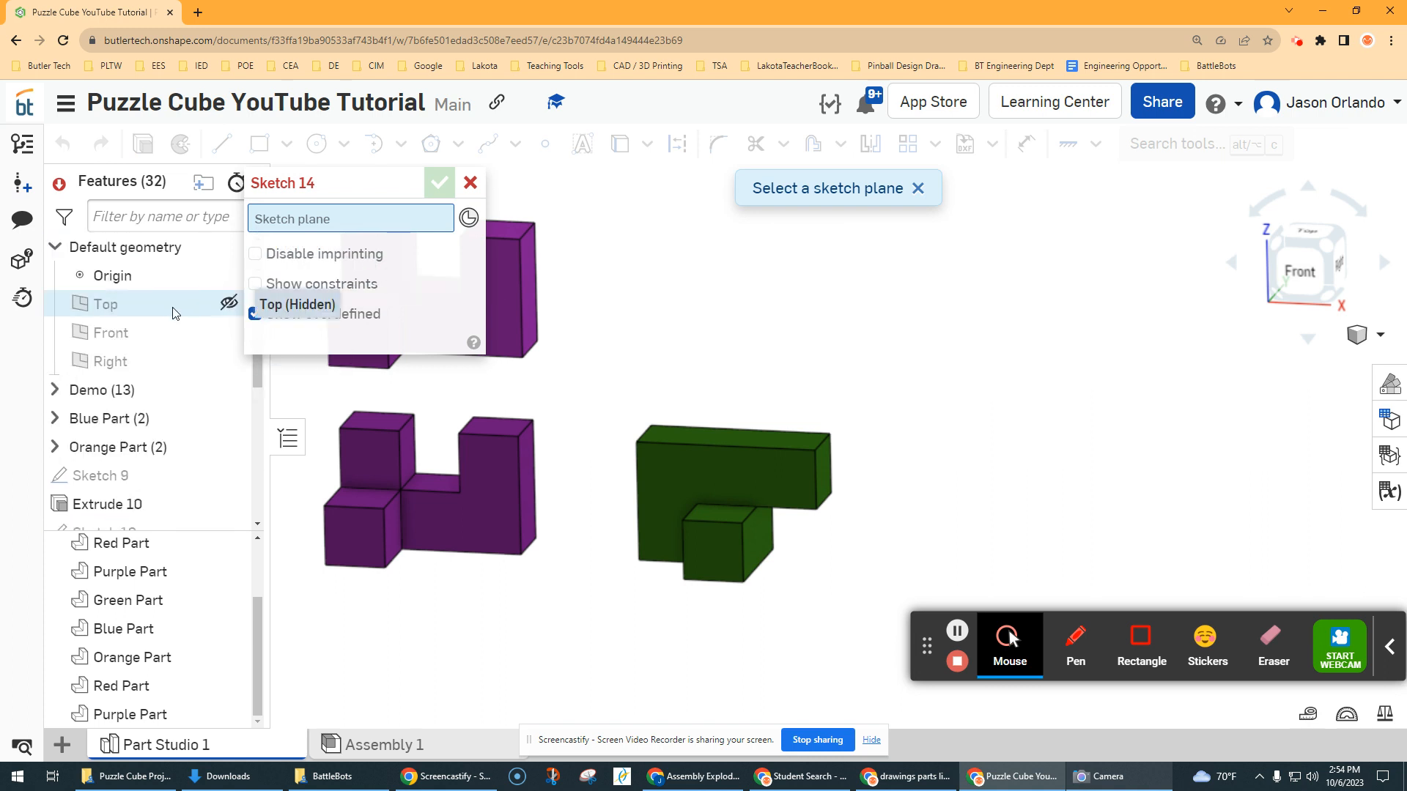
click(147, 337)
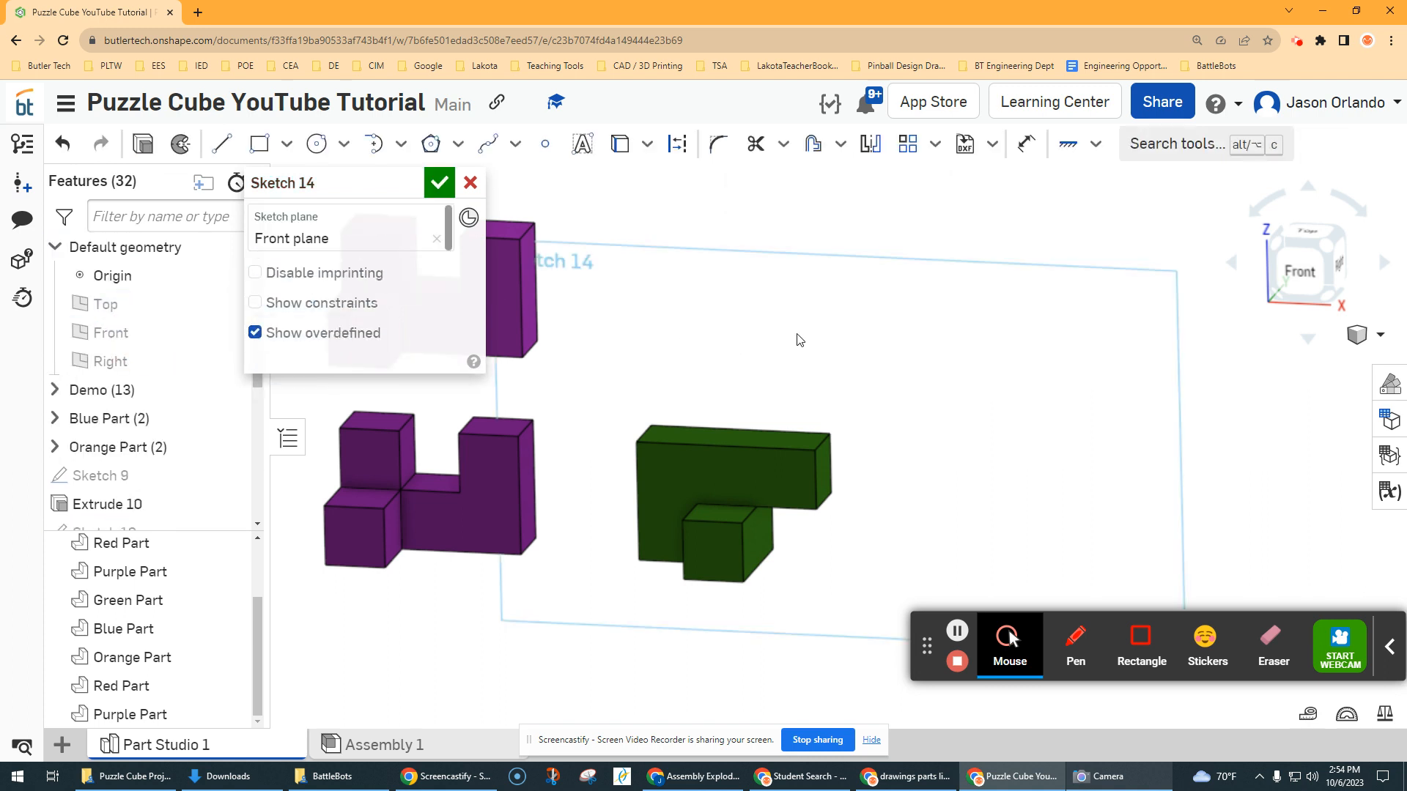
Examine the green reference part from the front and from behind to work out its base profile
scroll(797, 334, down, 6)
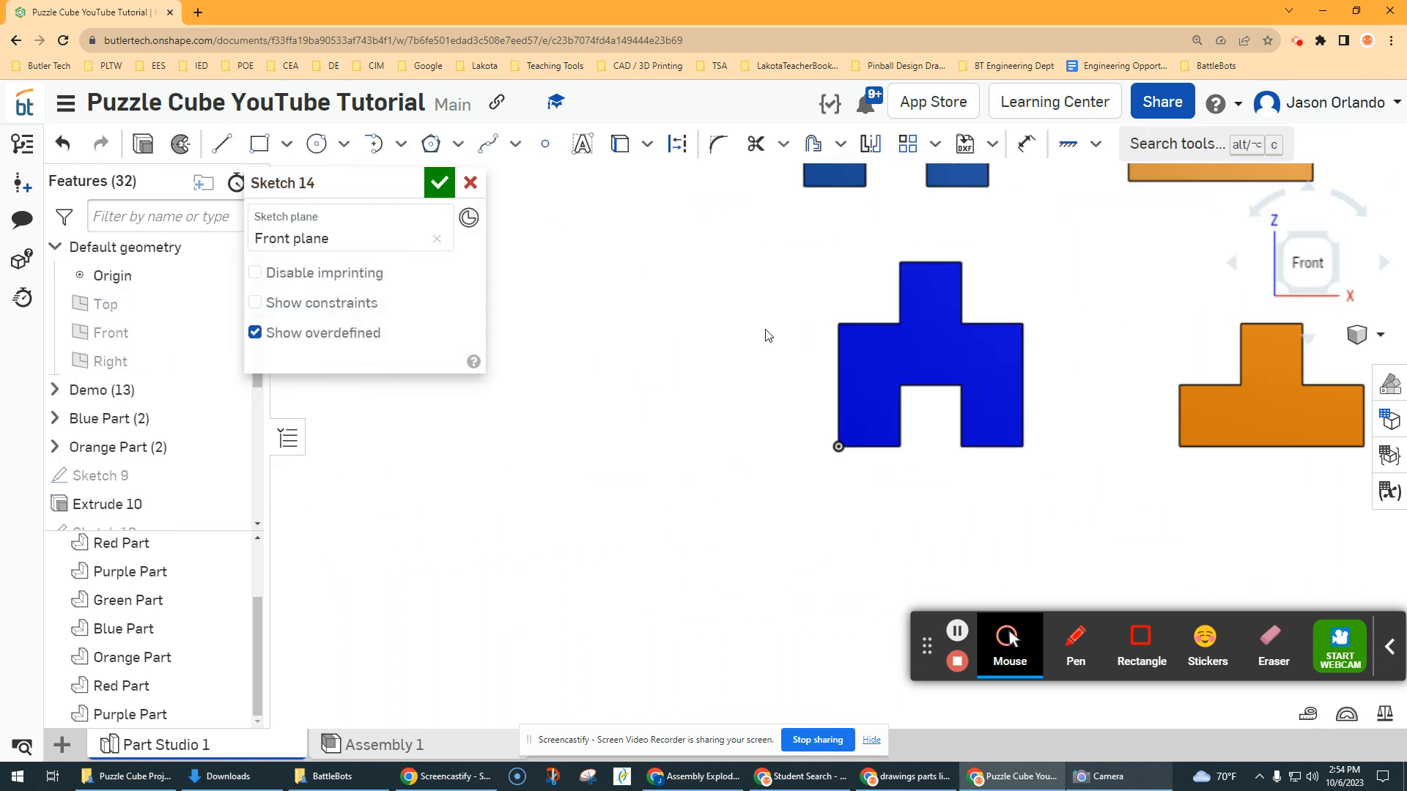
scroll(860, 355, up, 10)
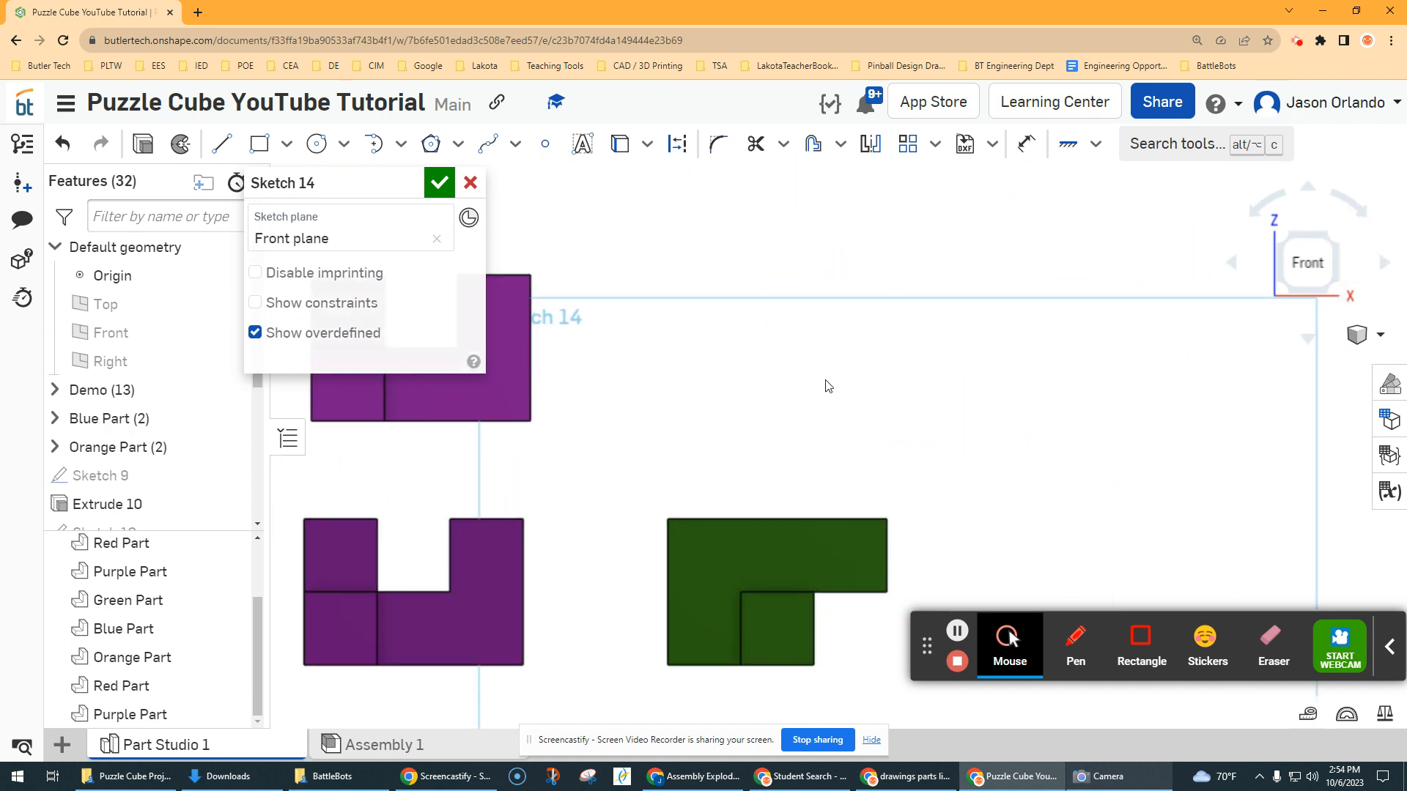
middle_drag(825, 380, 809, 380)
scroll(1138, 320, down, 2)
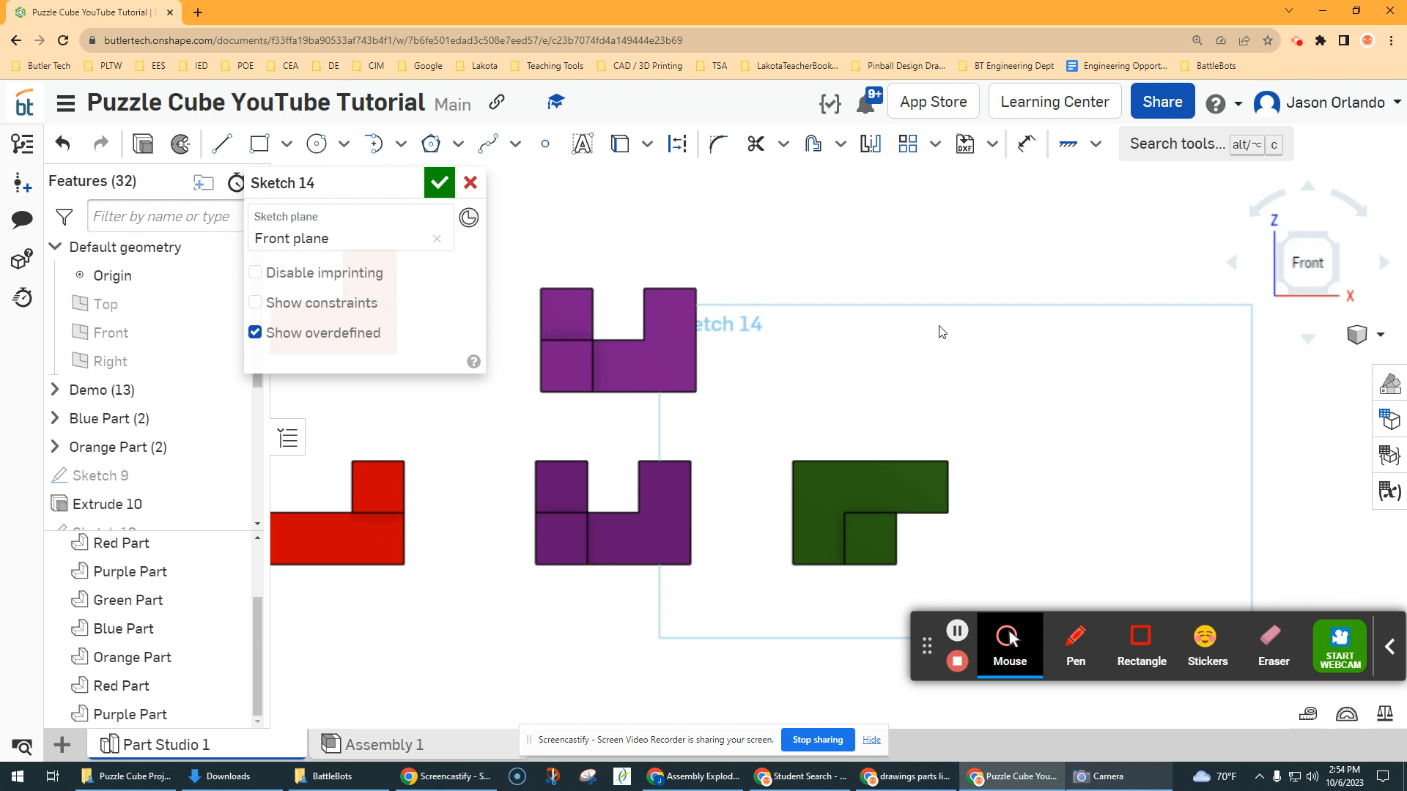
drag(1278, 267, 1307, 270)
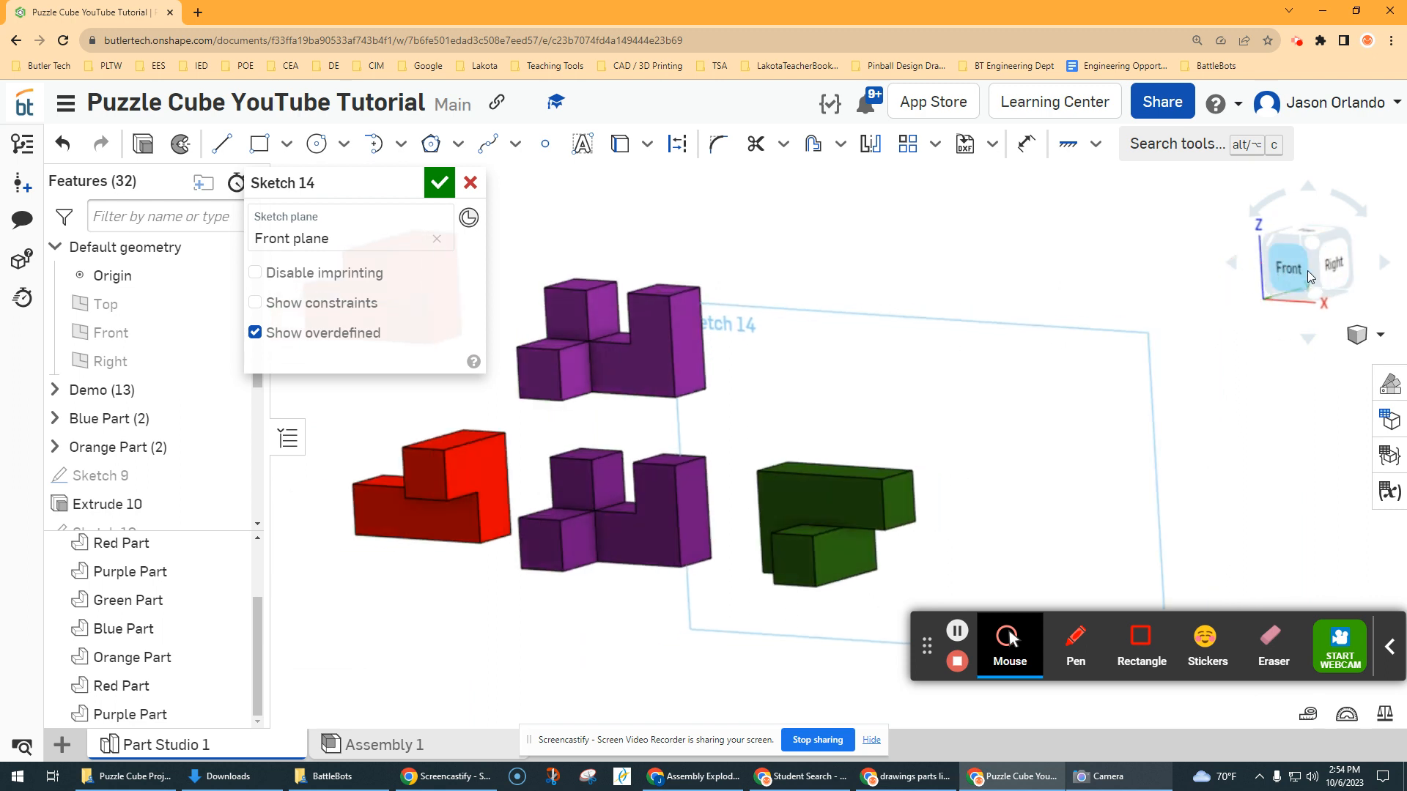
click(1290, 264)
scroll(1283, 265, down, 4)
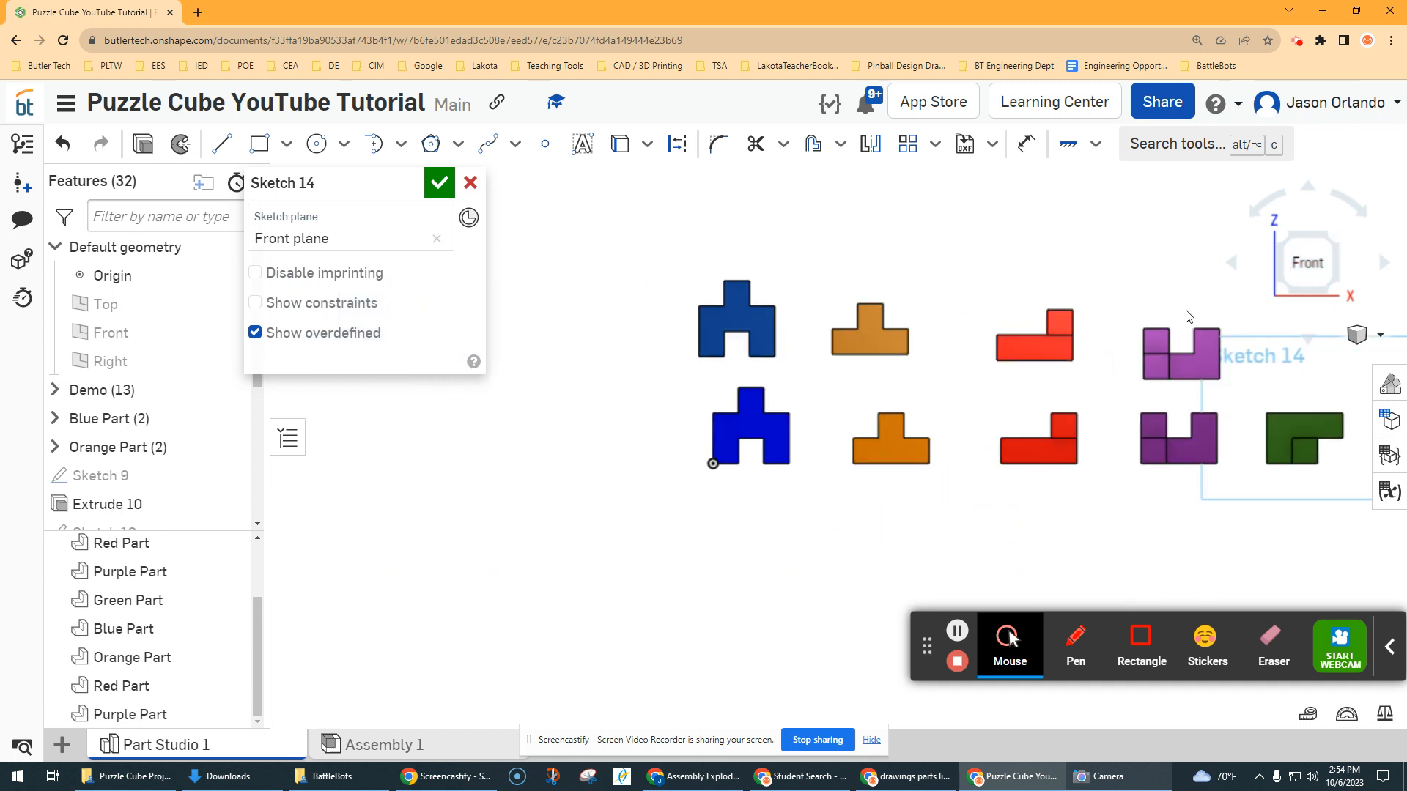
scroll(1118, 353, up, 5)
middle_drag(1117, 347, 732, 340)
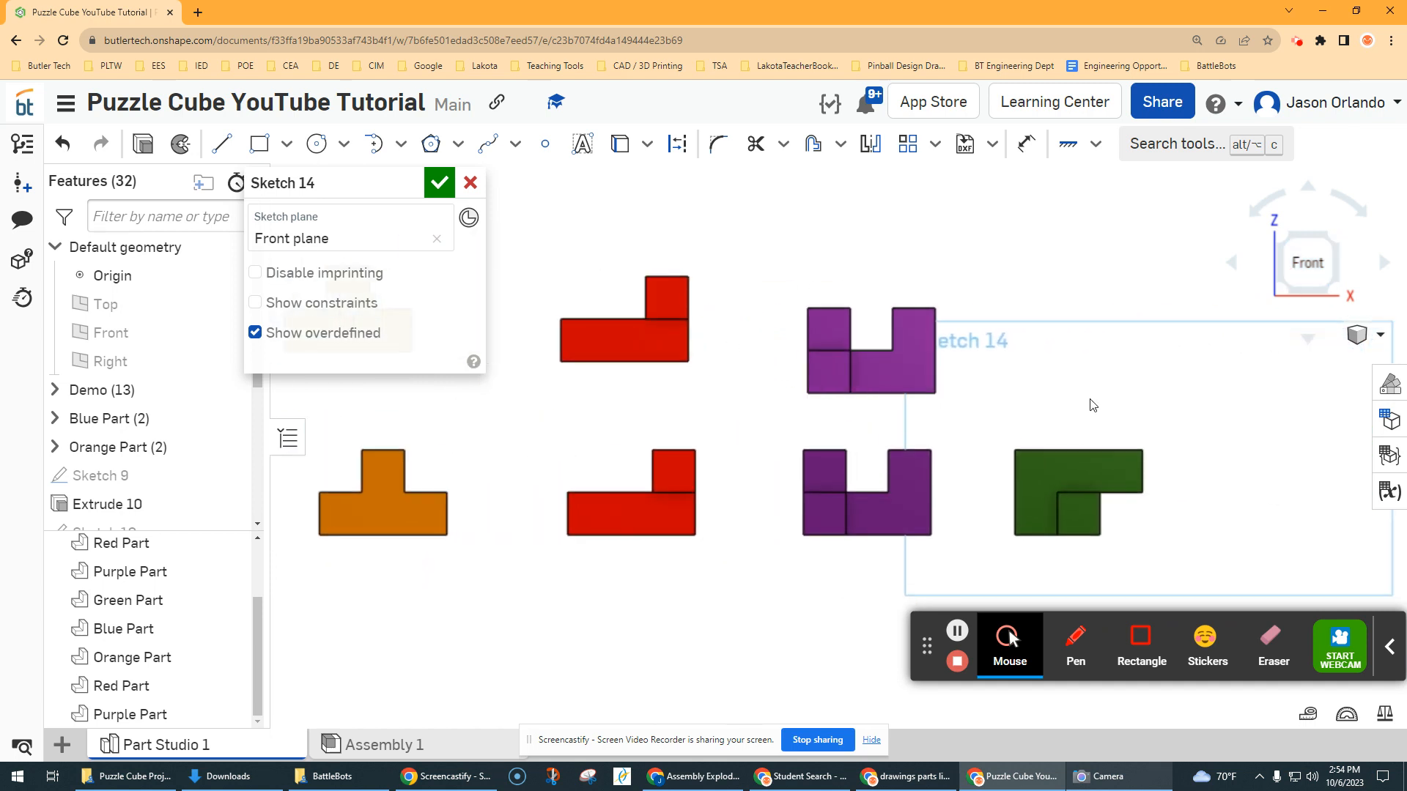
scroll(1101, 389, up, 3)
middle_drag(1092, 369, 882, 333)
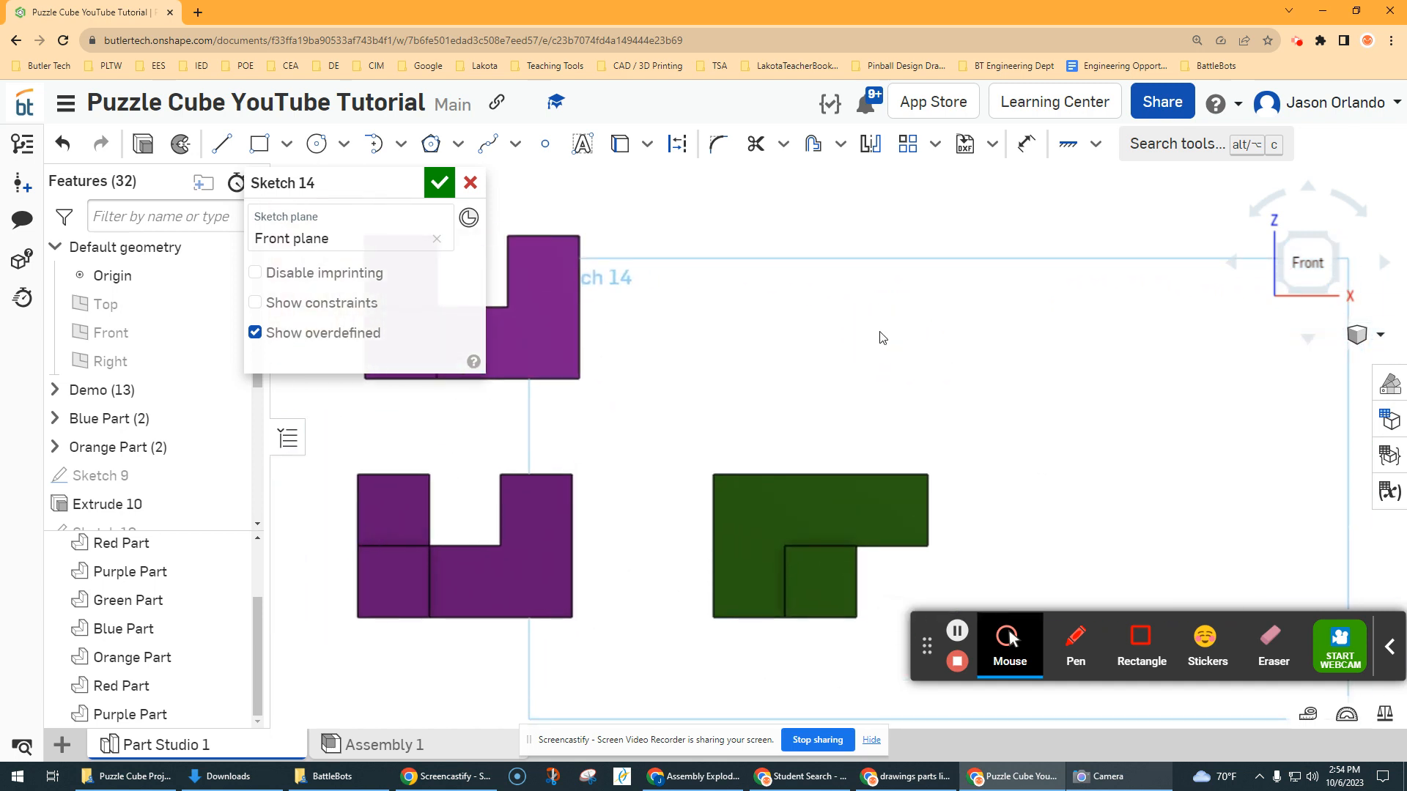
middle_drag(799, 253, 768, 164)
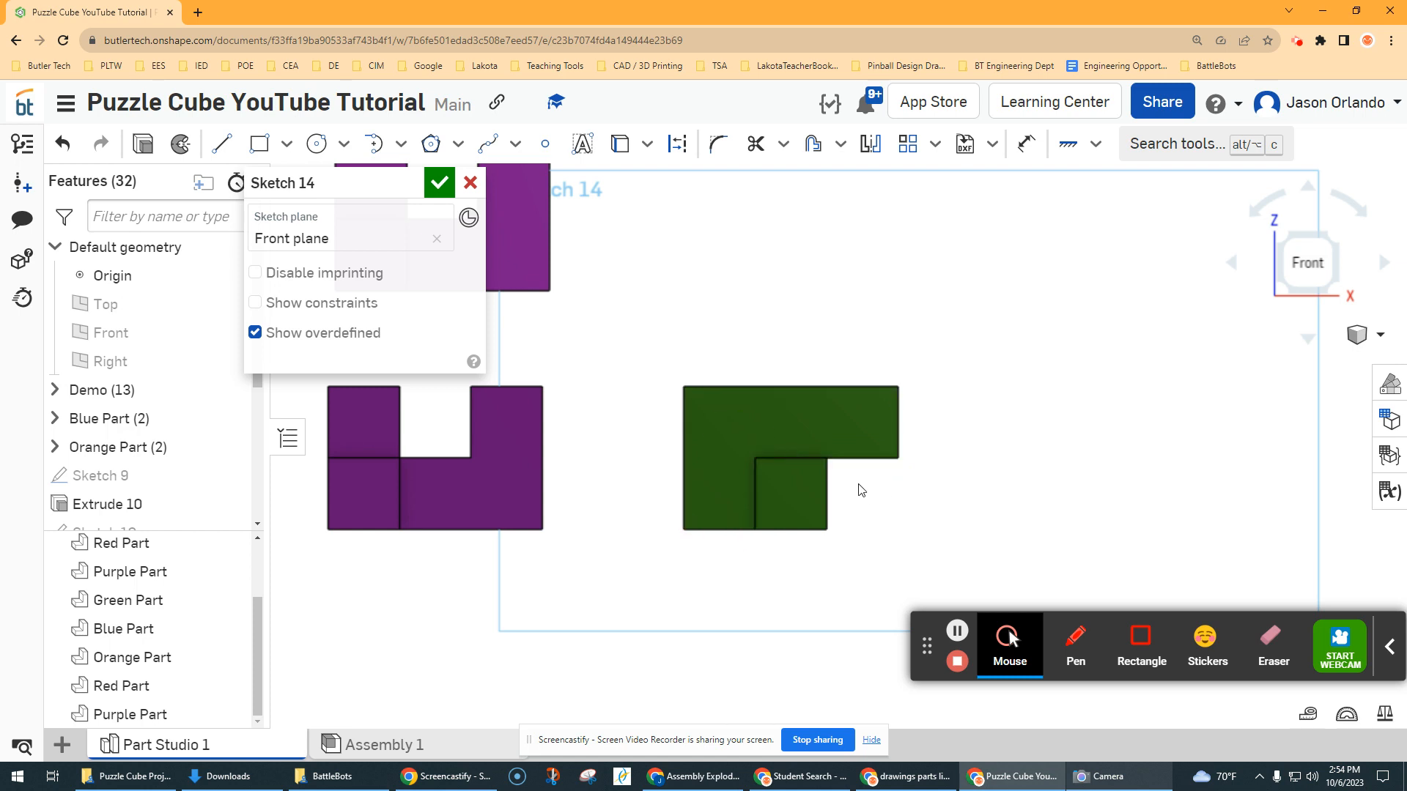
right_drag(861, 491, 709, 495)
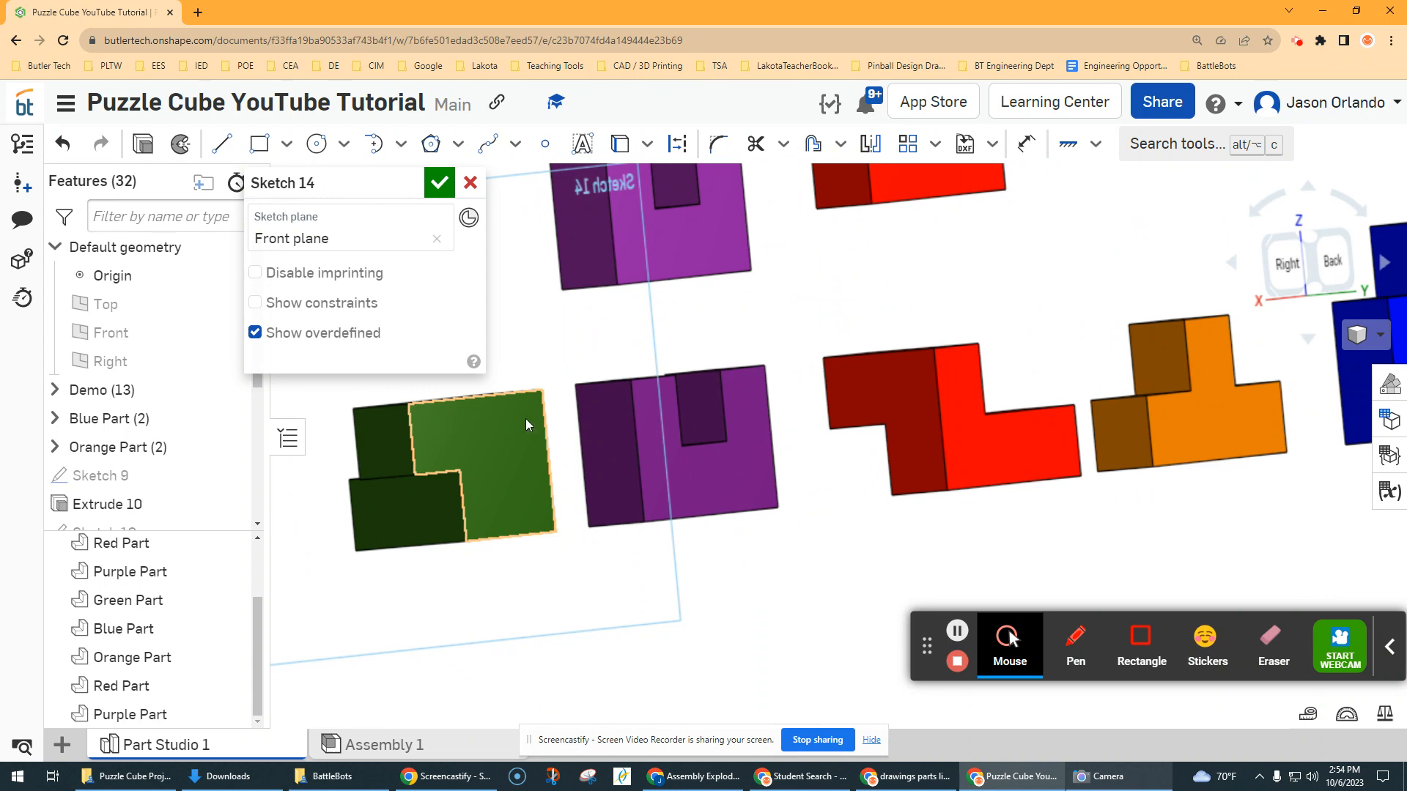
right_drag(472, 541, 687, 607)
click(1310, 263)
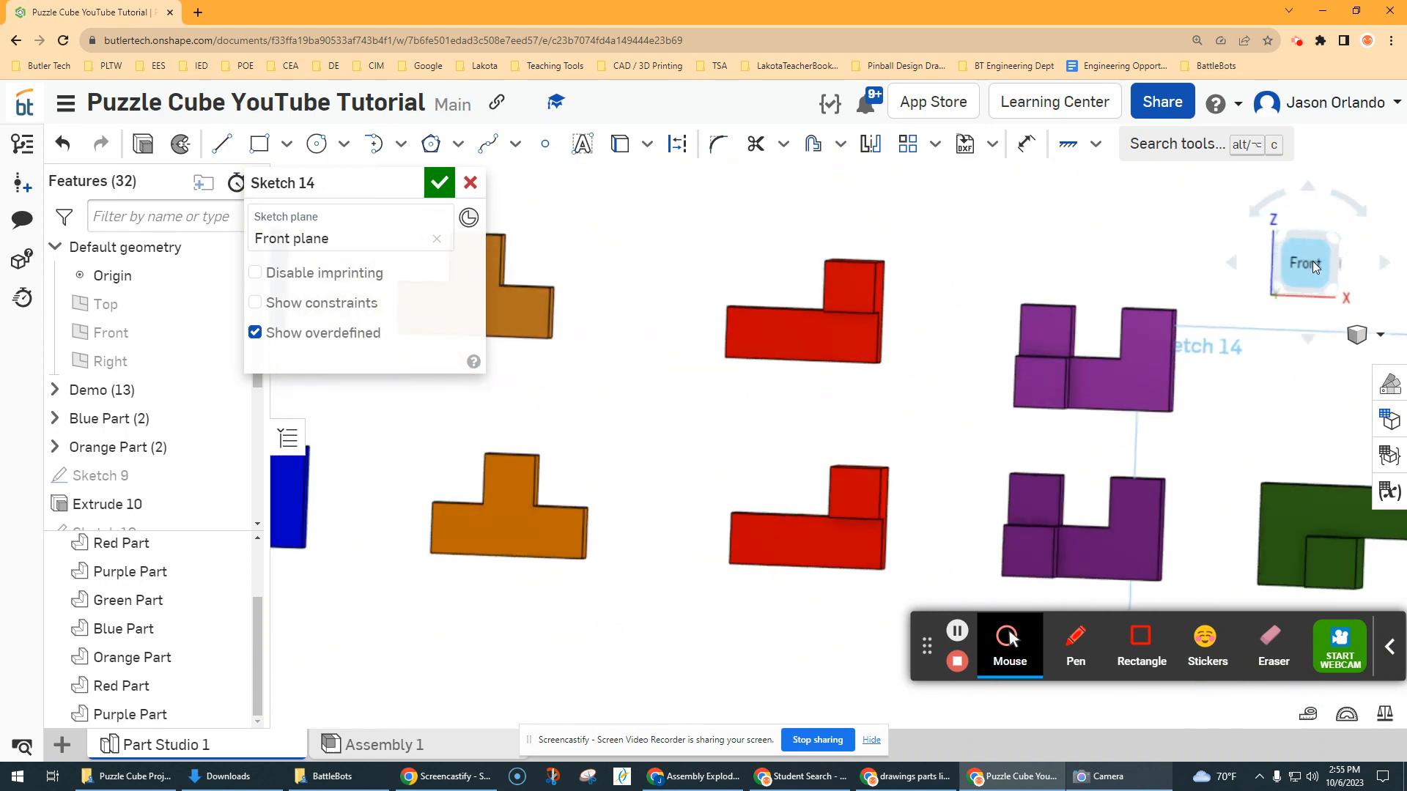
middle_drag(1294, 346, 843, 312)
scroll(842, 311, up, 5)
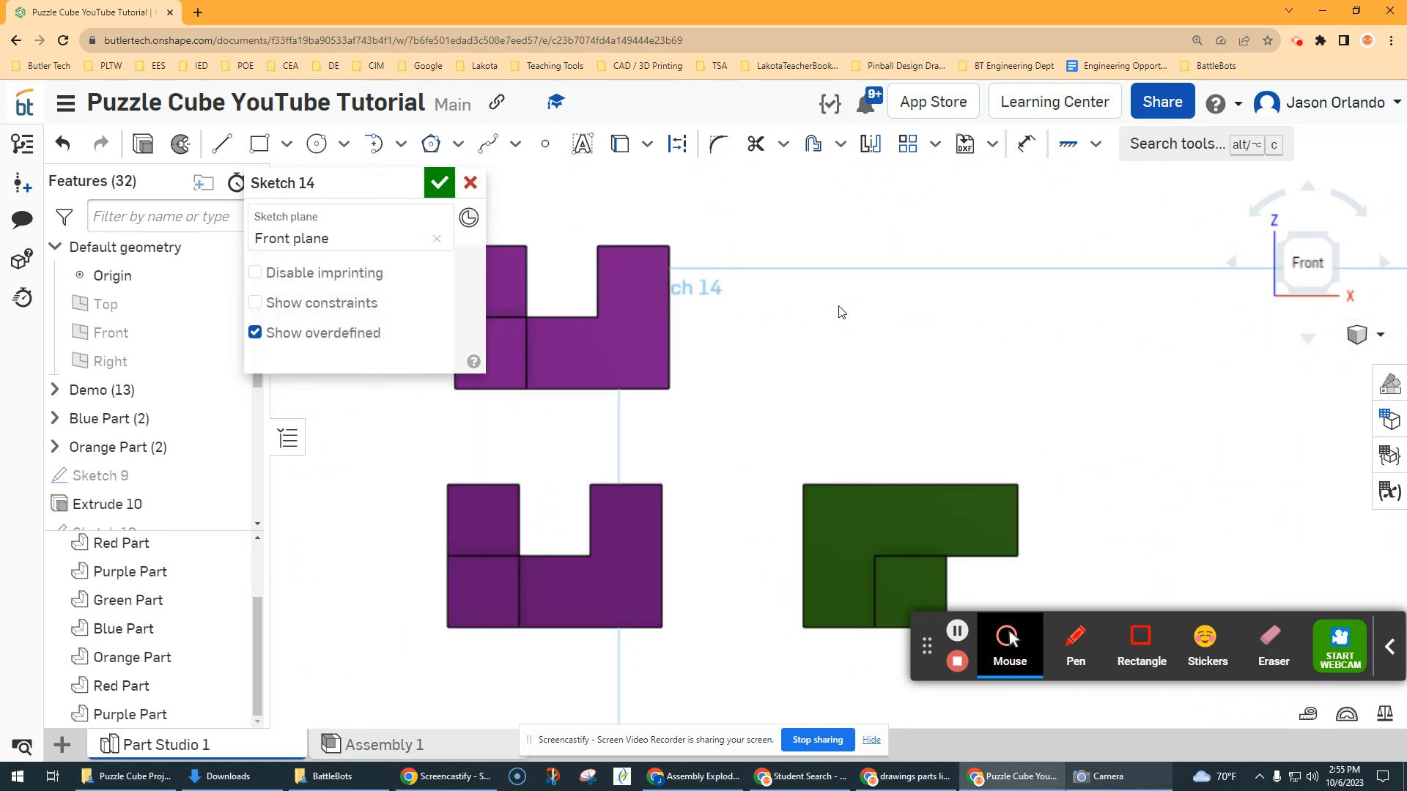
Sketch a 2.25 in wide by 1.5 in high rectangle in the empty space above the green reference part
click(260, 143)
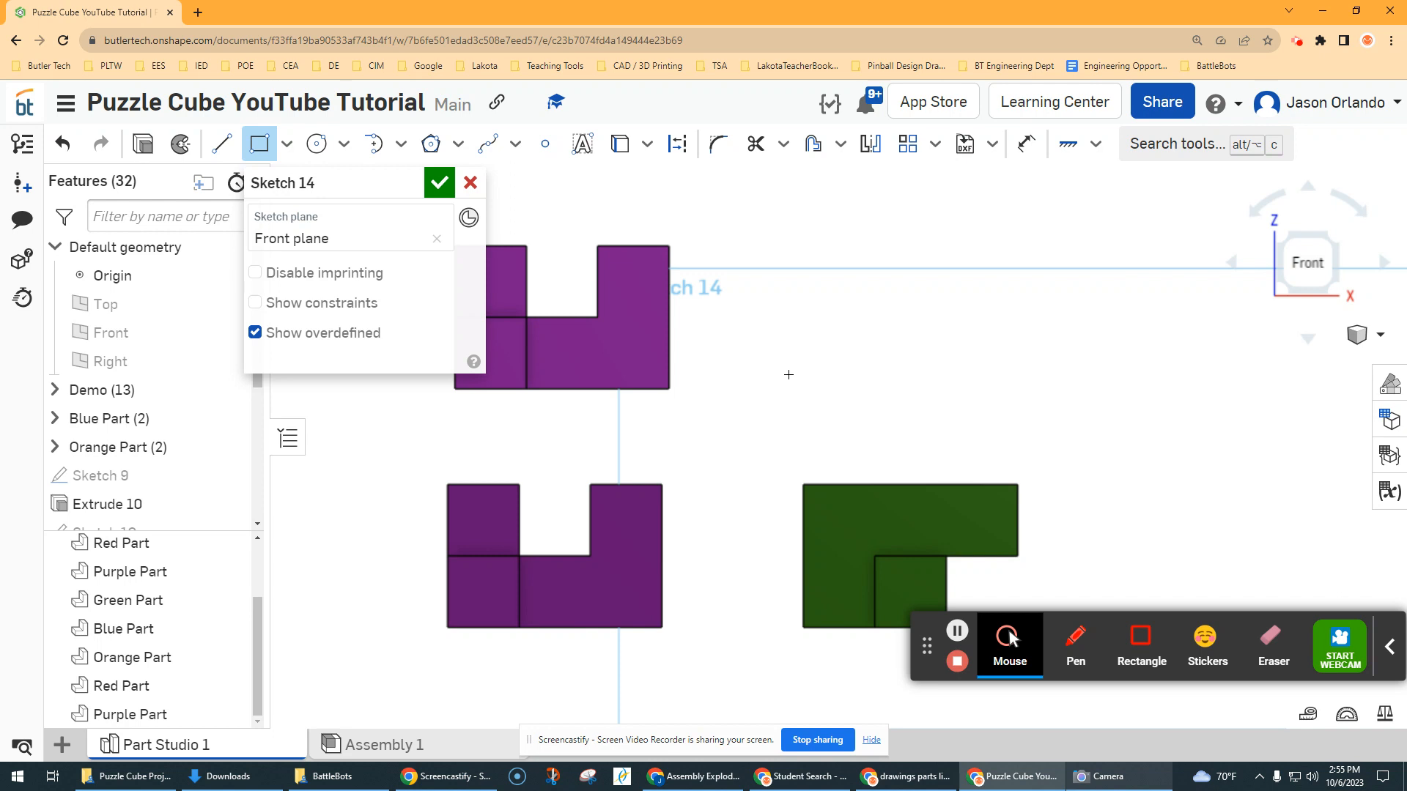
click(799, 382)
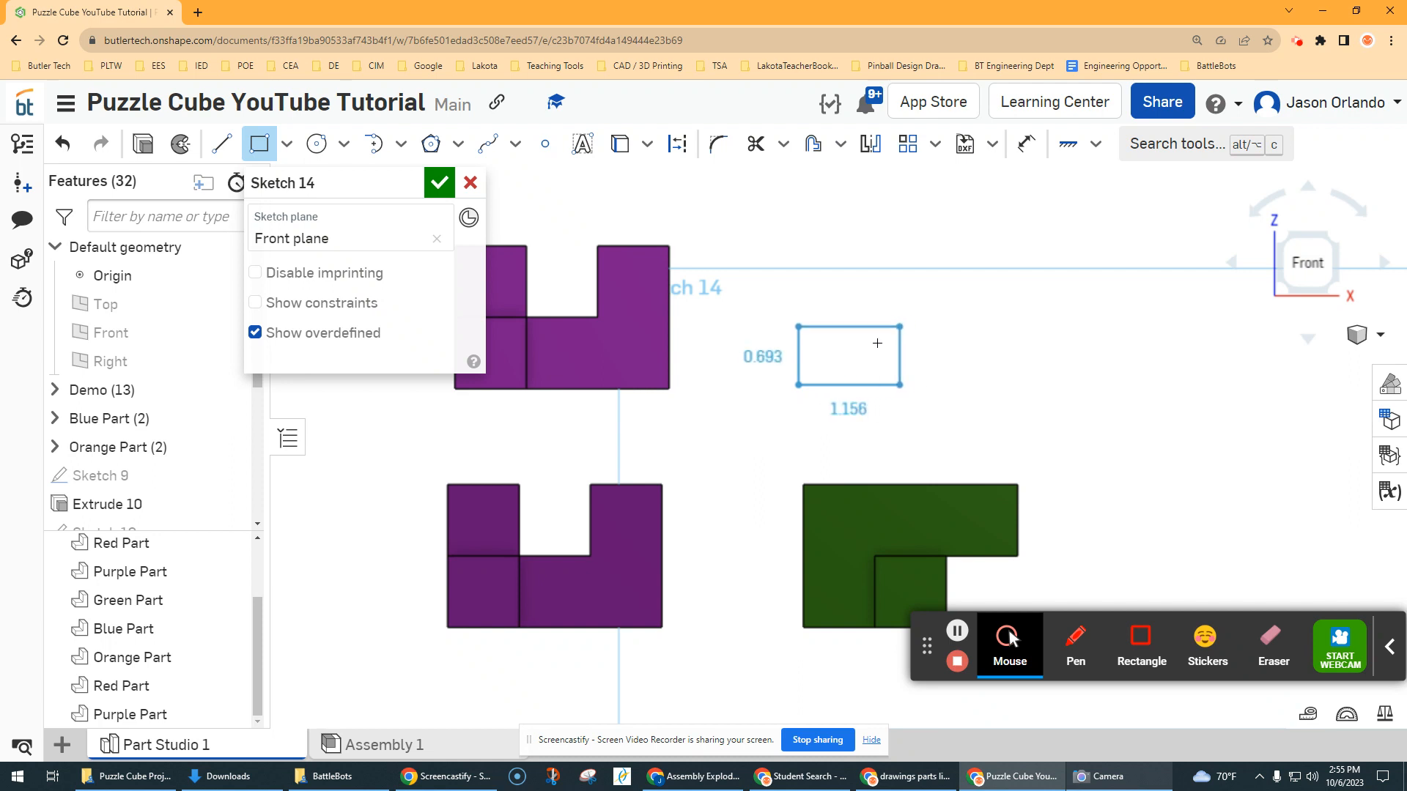
click(900, 323)
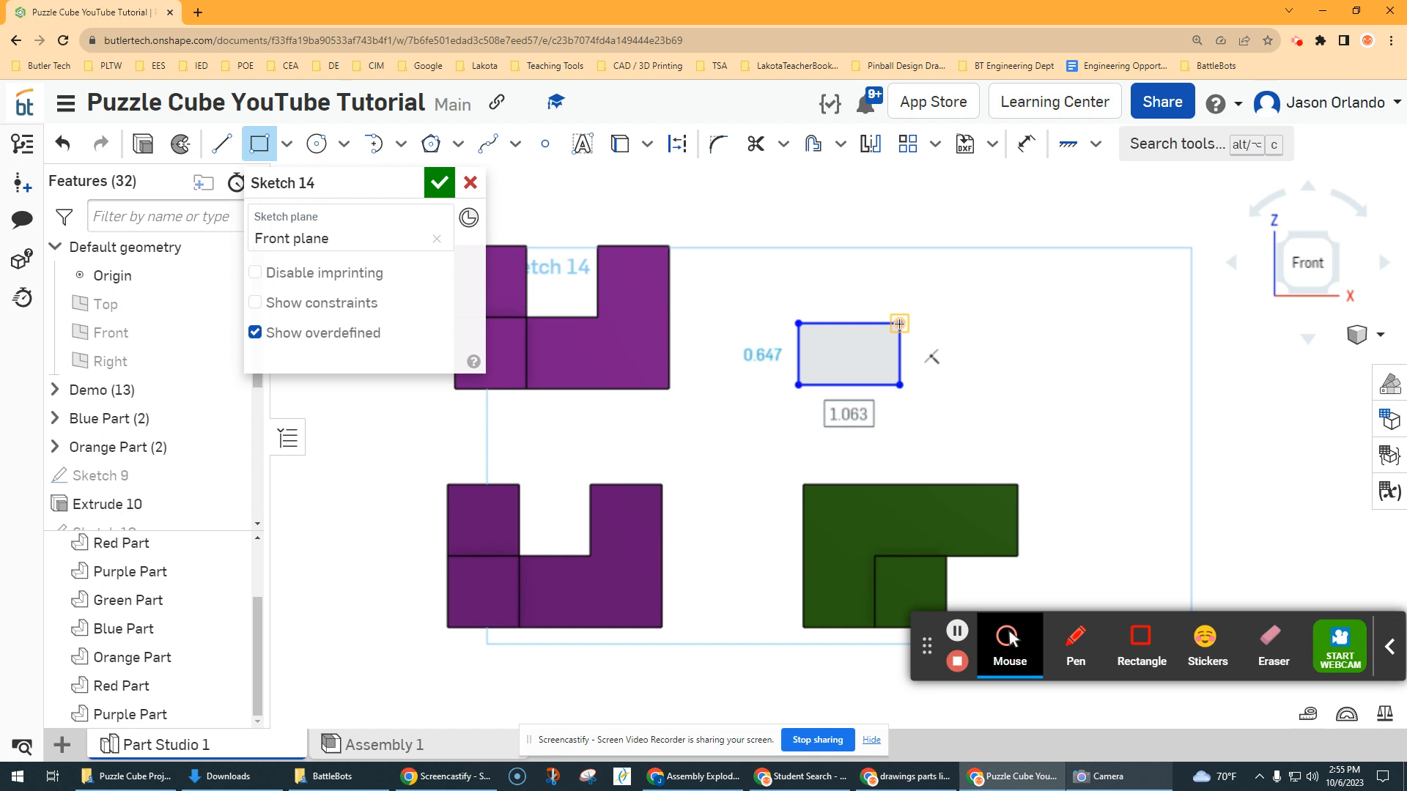
text(2.25)
key(Return)
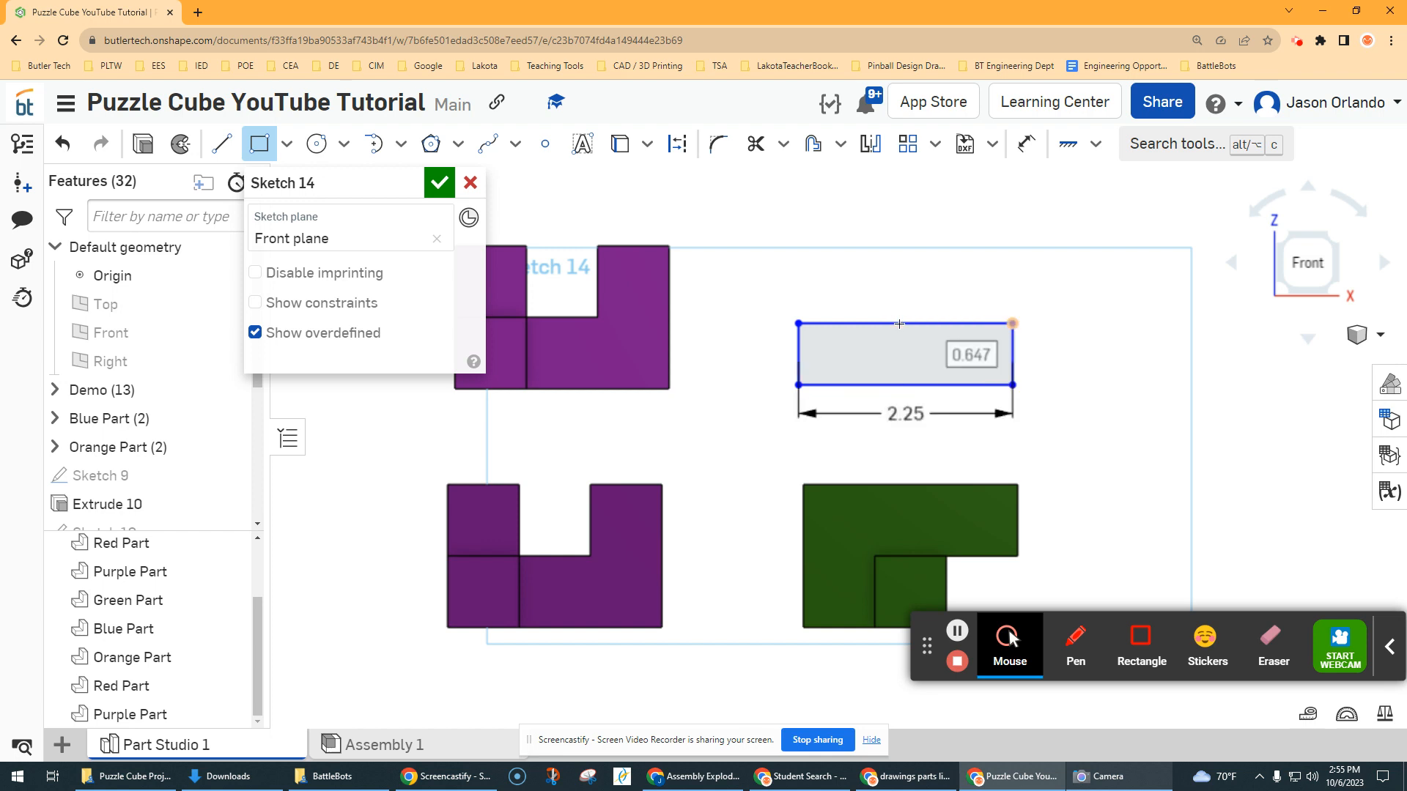
text(1.5)
key(Return)
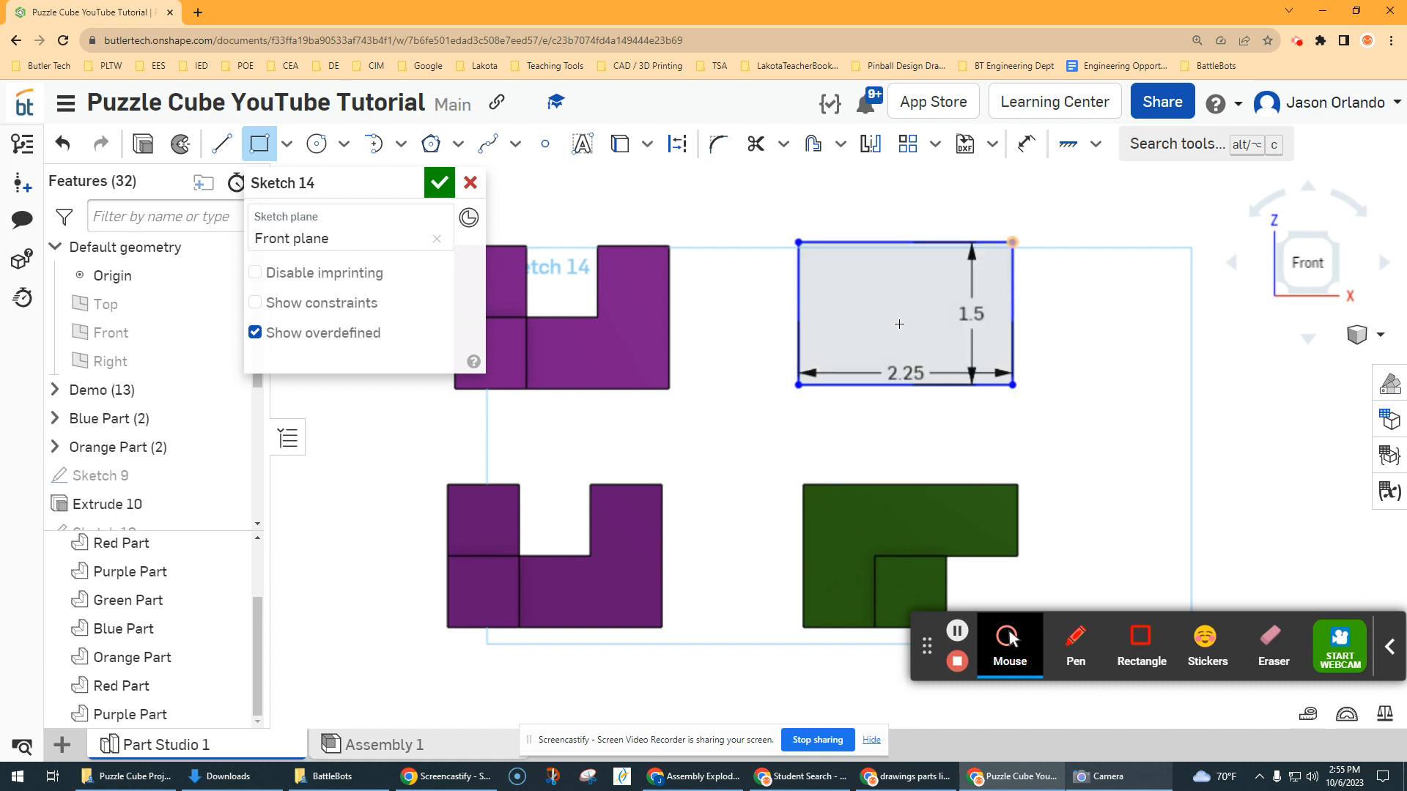
Apply a Fix constraint to the rectangle's lower-left corner
click(1077, 145)
click(999, 218)
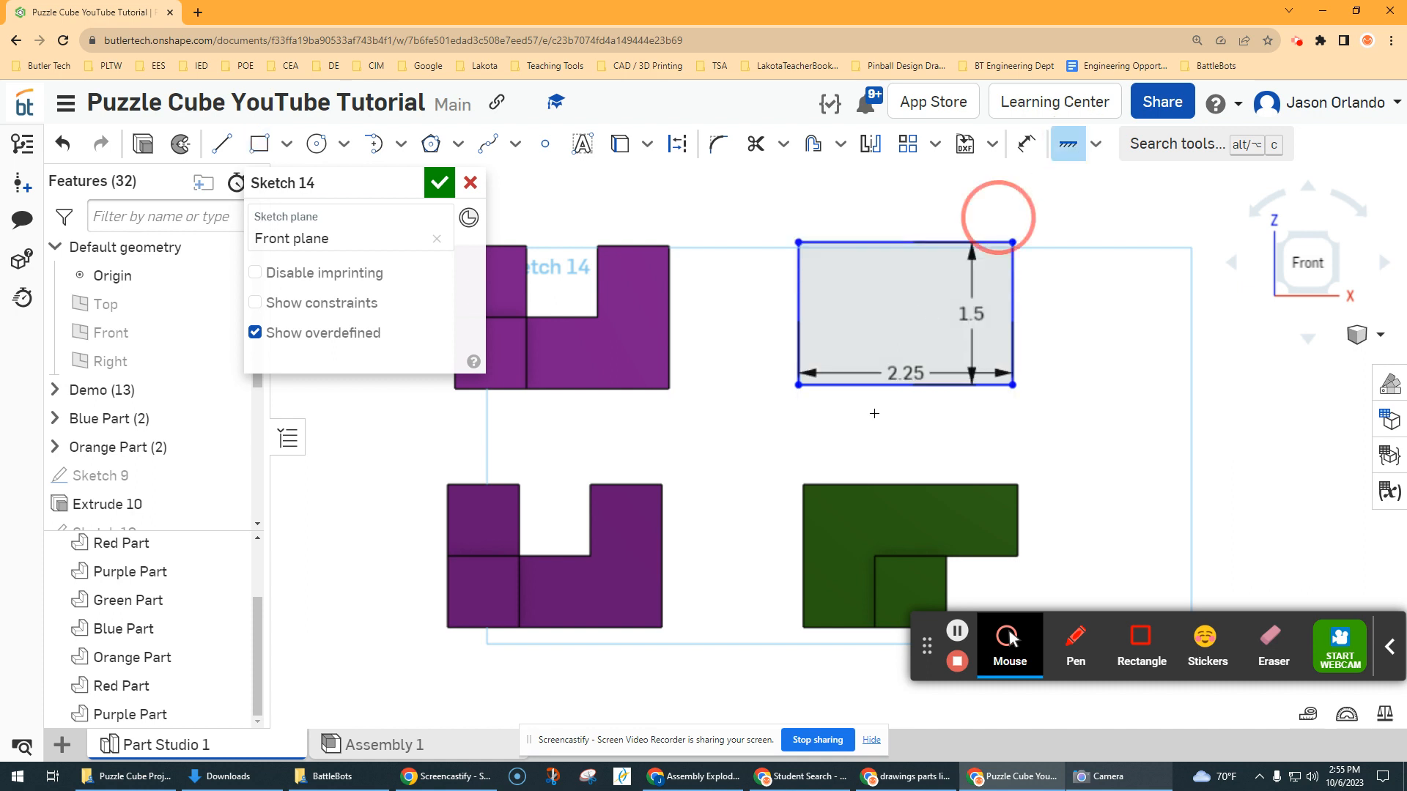
click(797, 386)
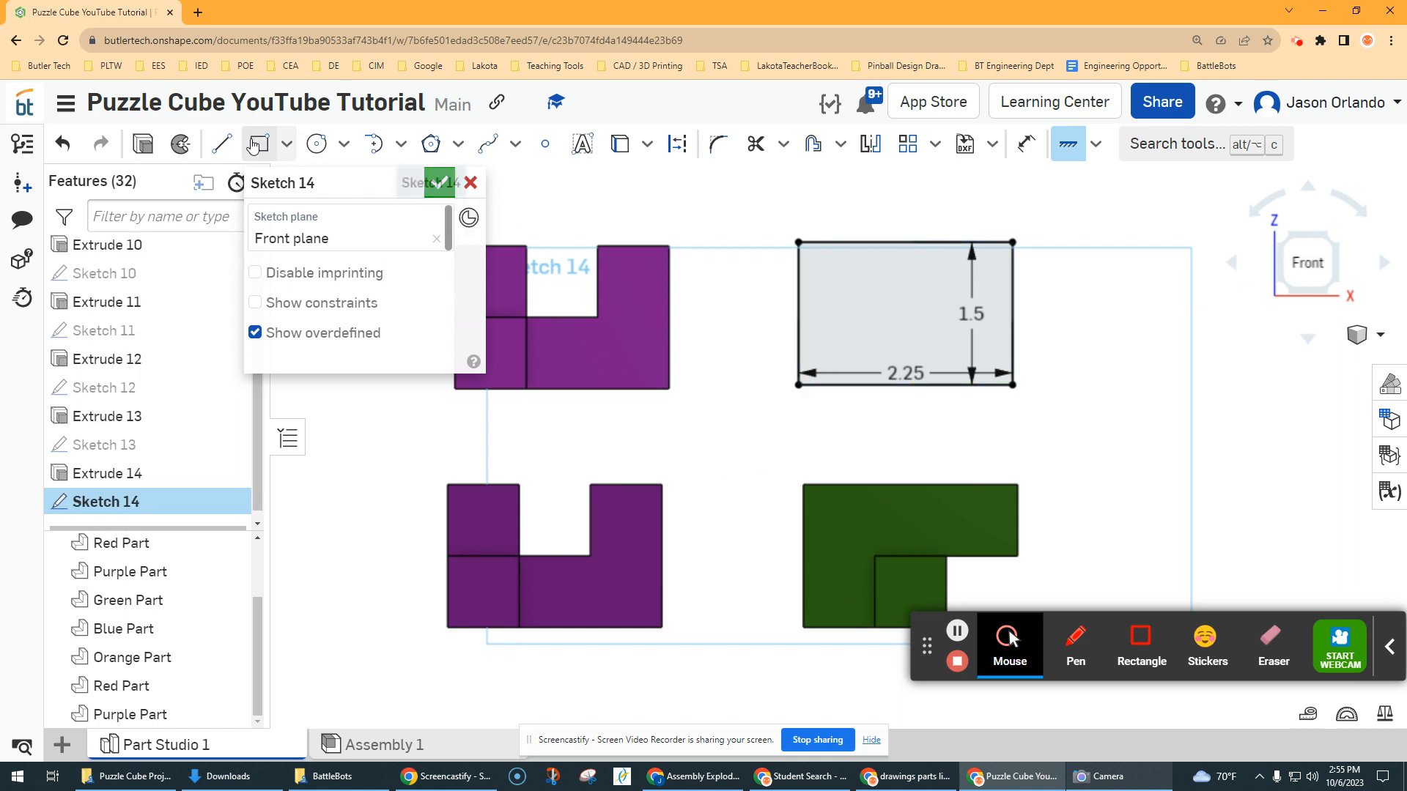
Sketch a 0.75 in square inside the rectangle from its lower-right corner and finish the sketch
click(259, 144)
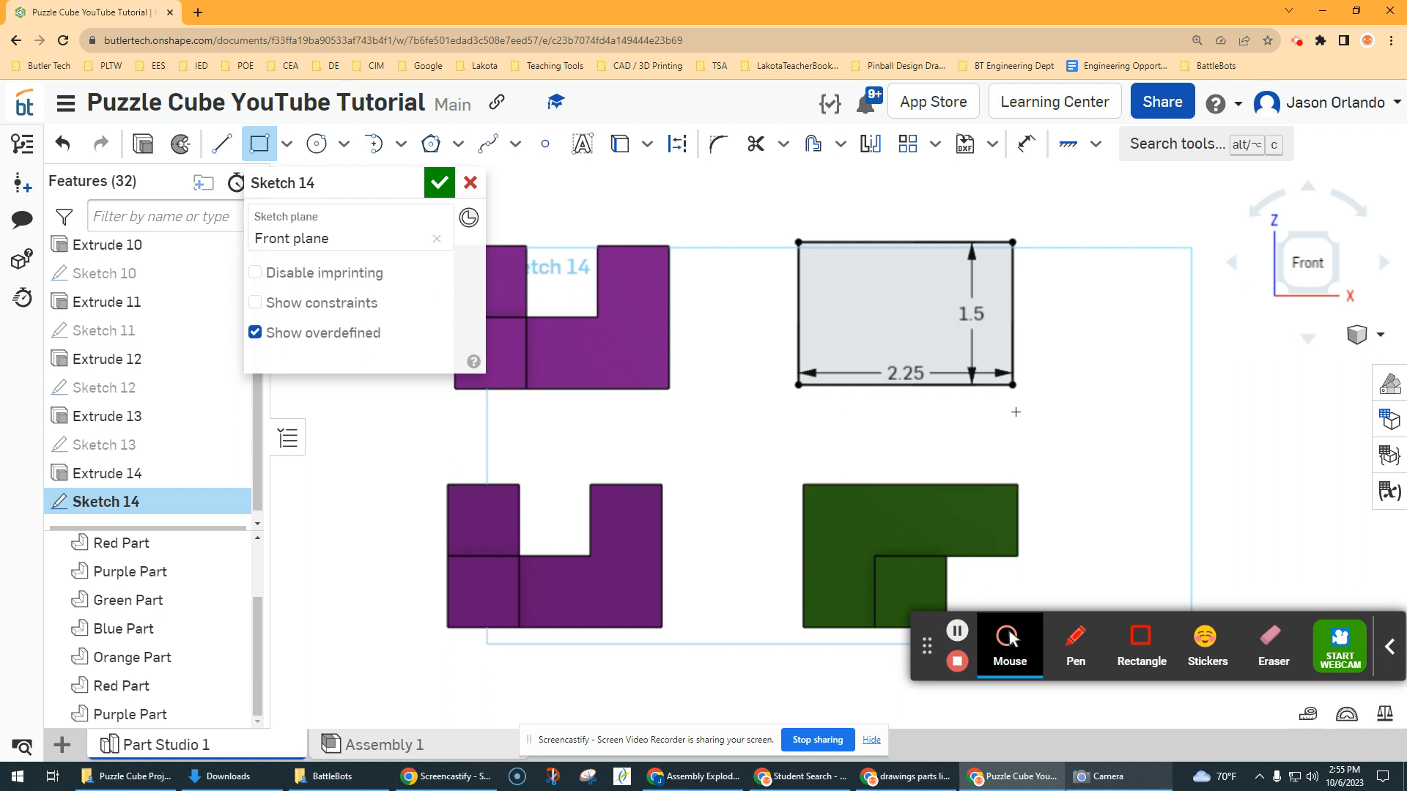
click(1012, 385)
scroll(984, 366, up, 3)
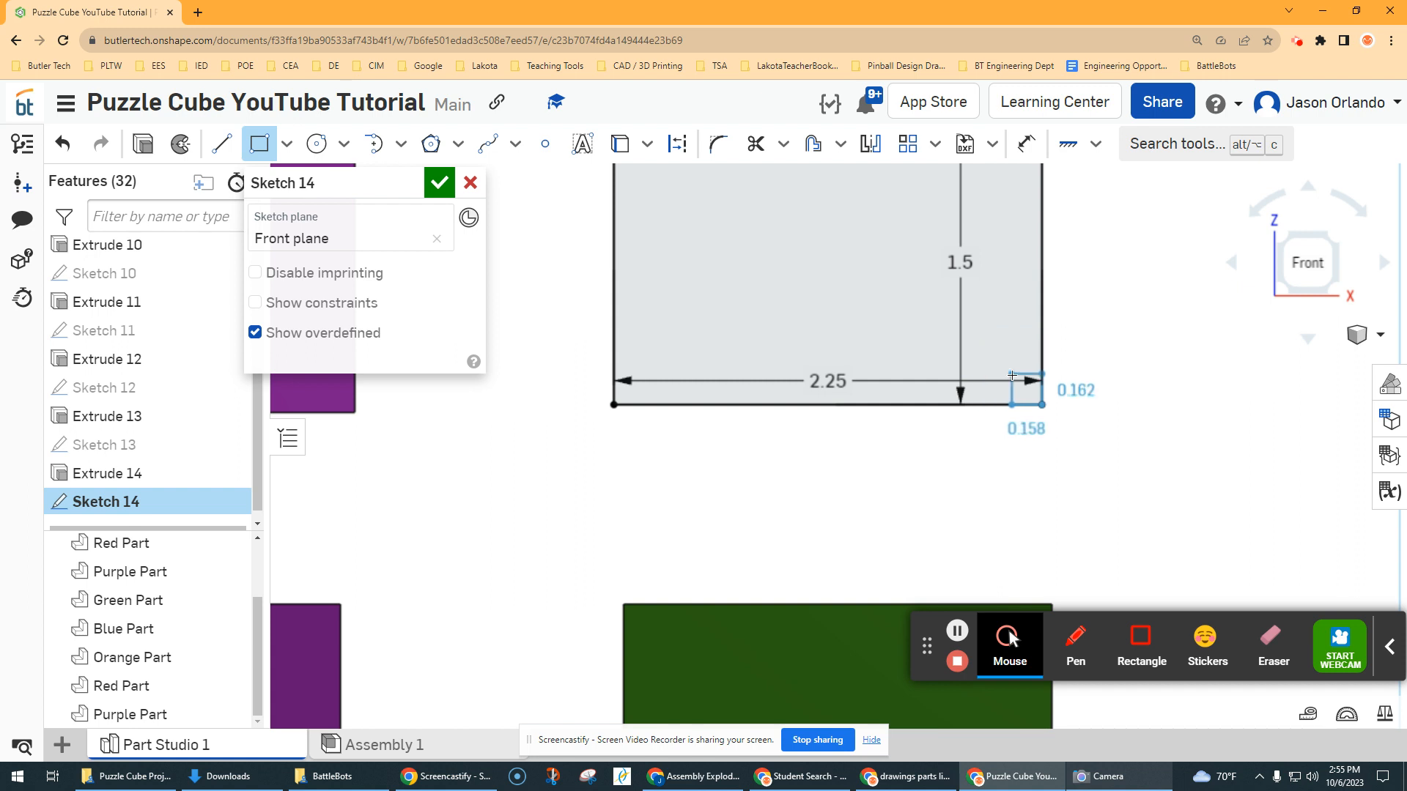
click(981, 335)
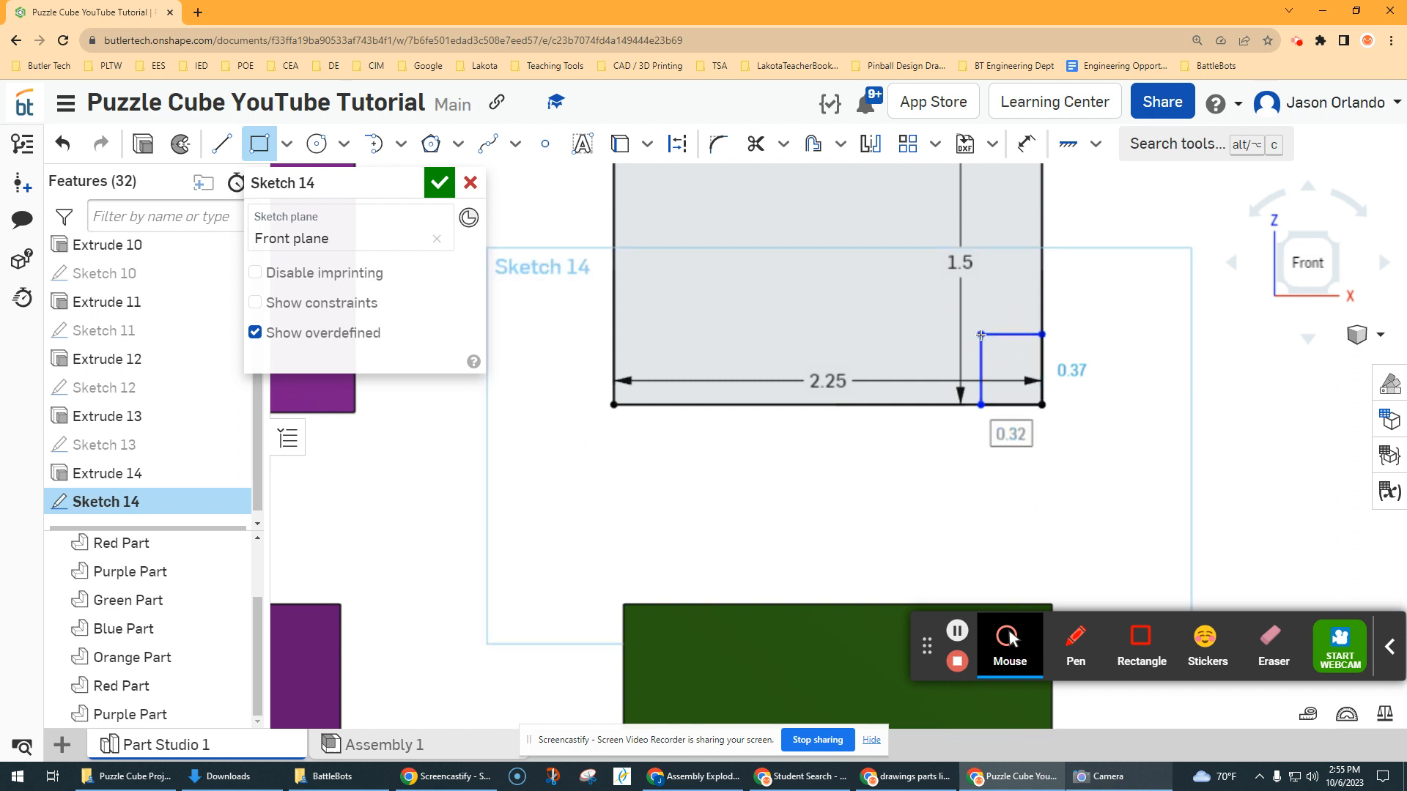
text(.75)
key(Return)
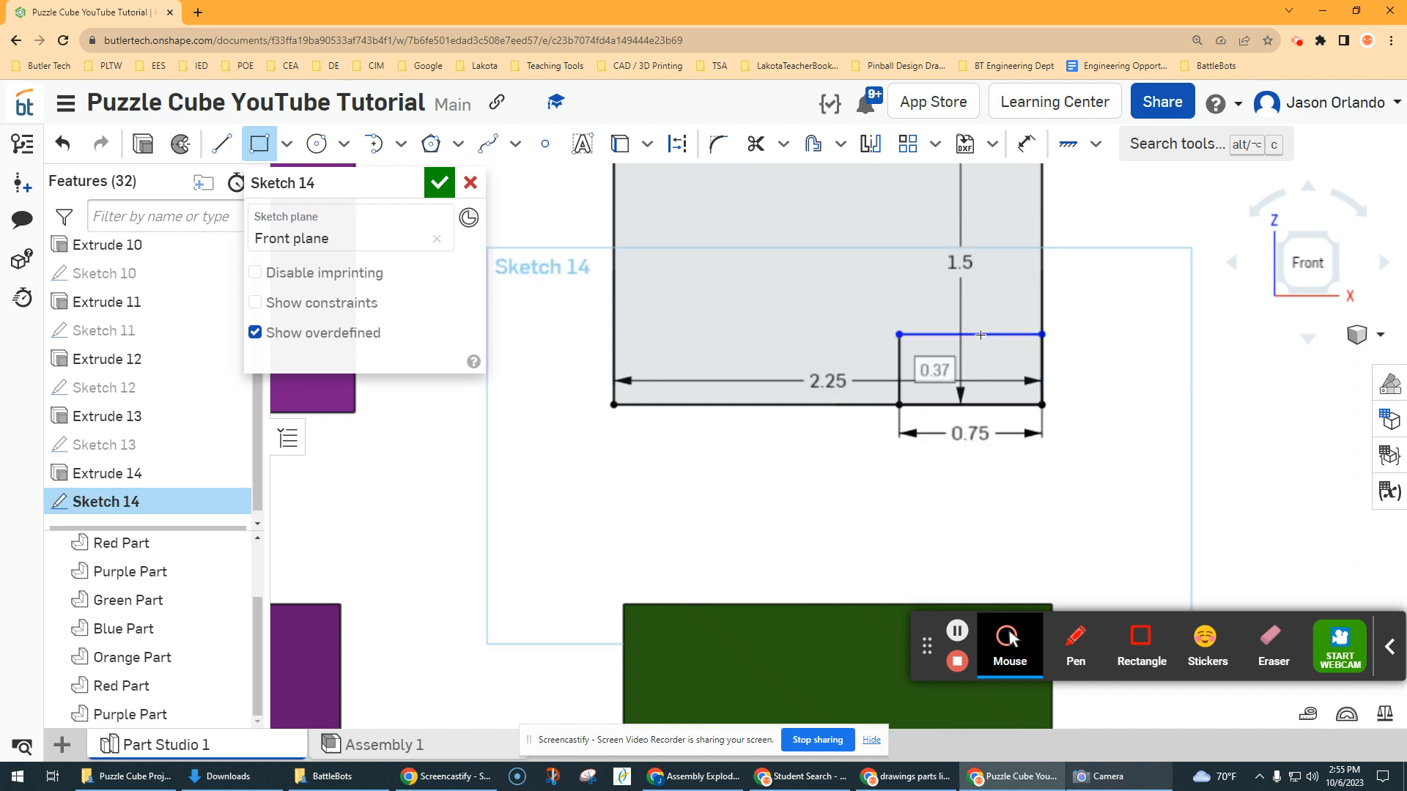
text(.)
key(Return)
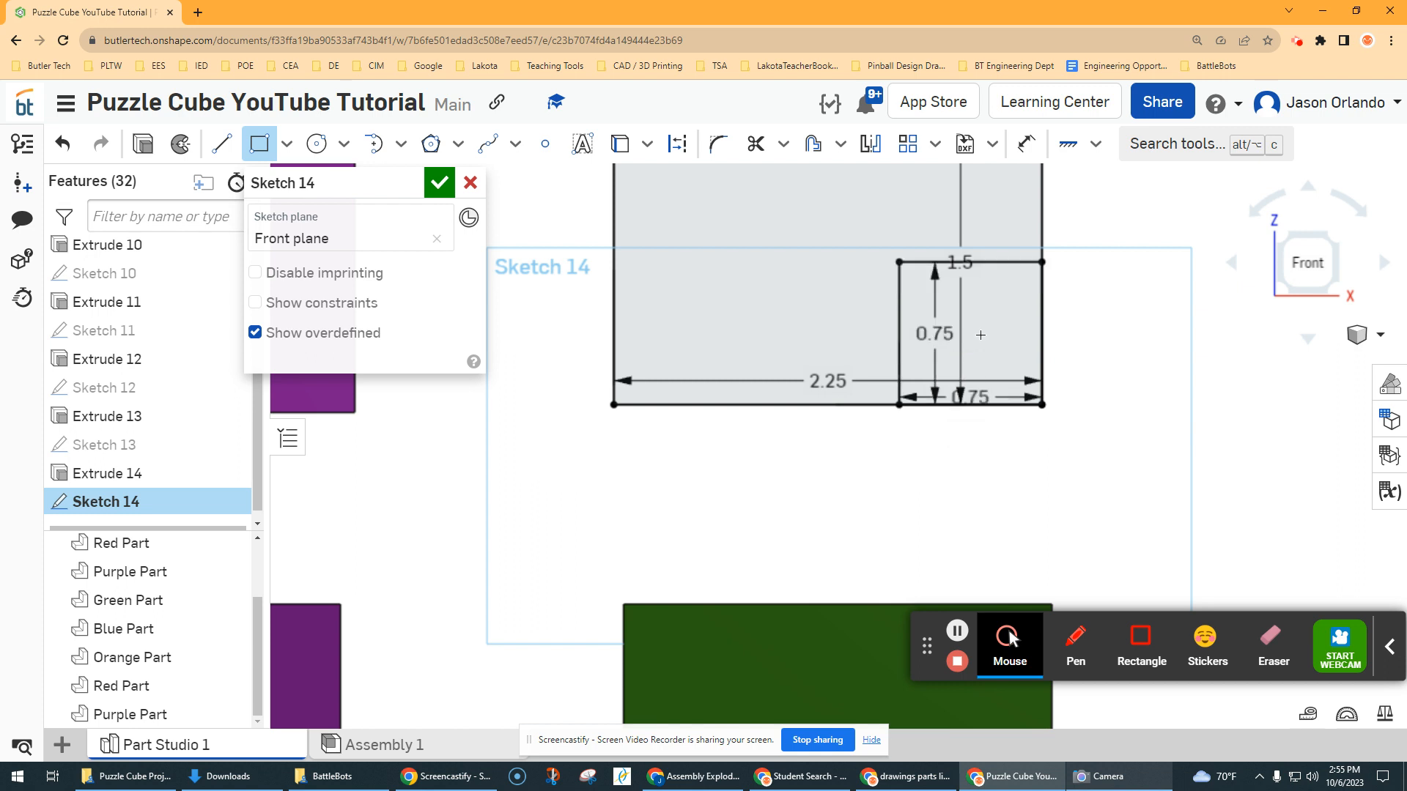
scroll(980, 335, down, 5)
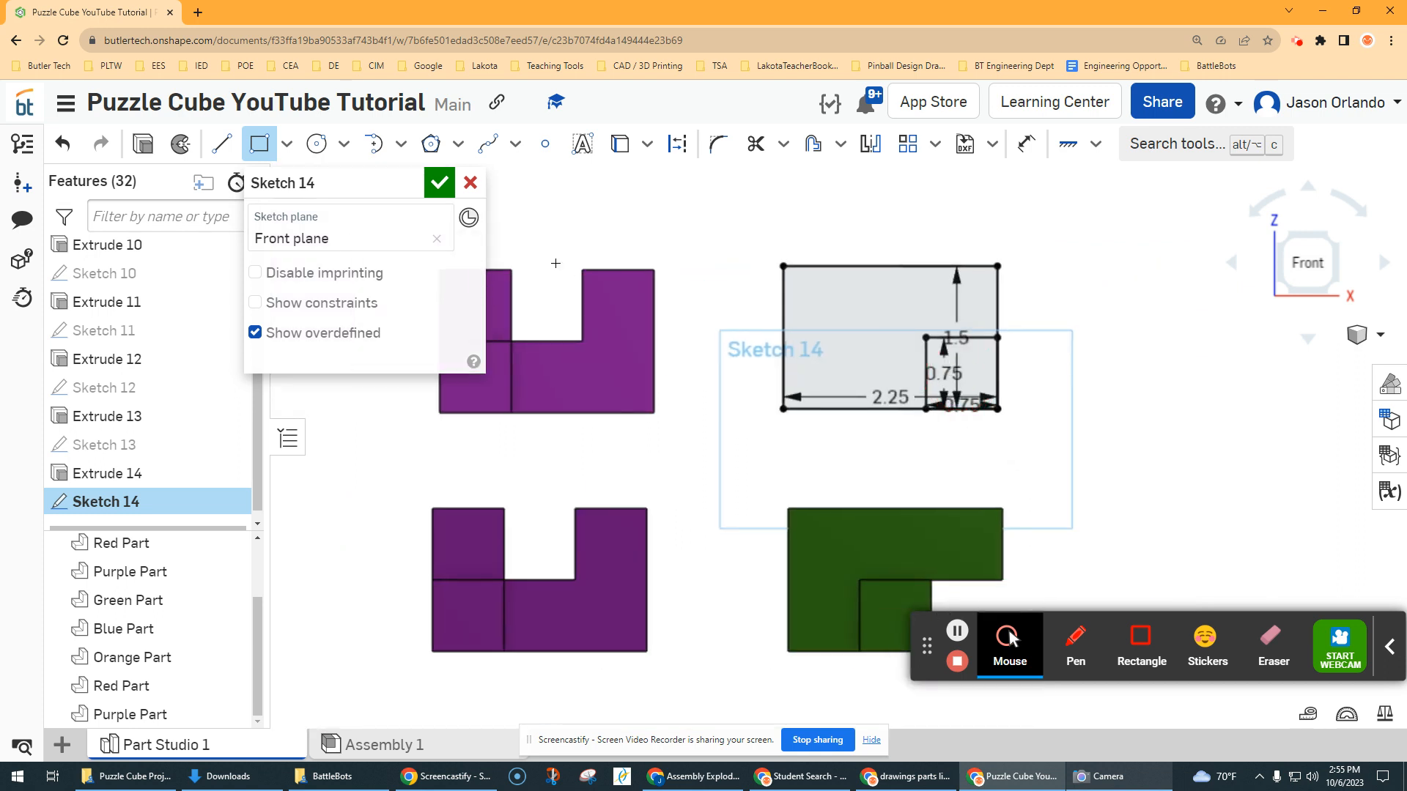
click(440, 182)
Extrude the L-shaped region outside the small square 0.75 in as a new solid part
click(240, 144)
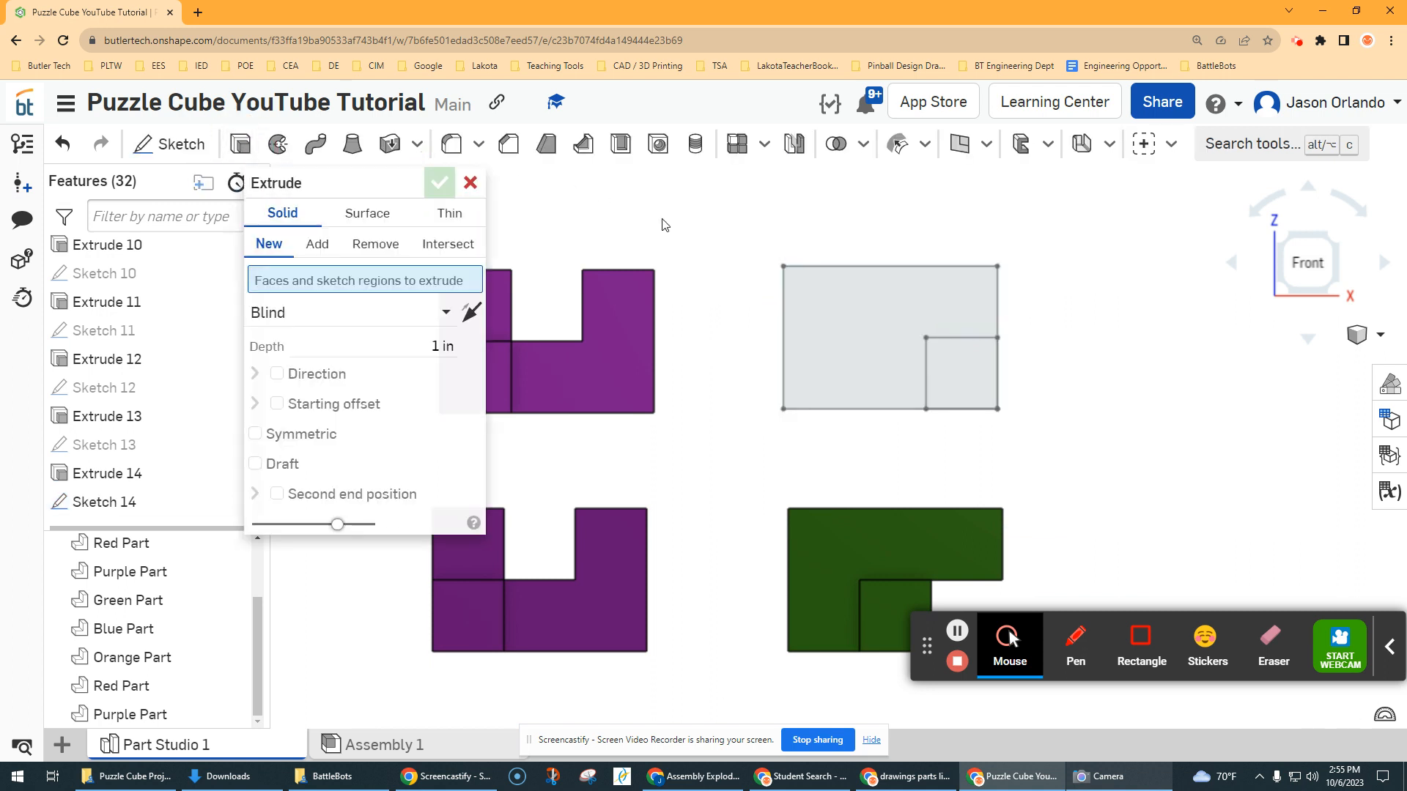
click(848, 340)
right_drag(1061, 288, 1047, 301)
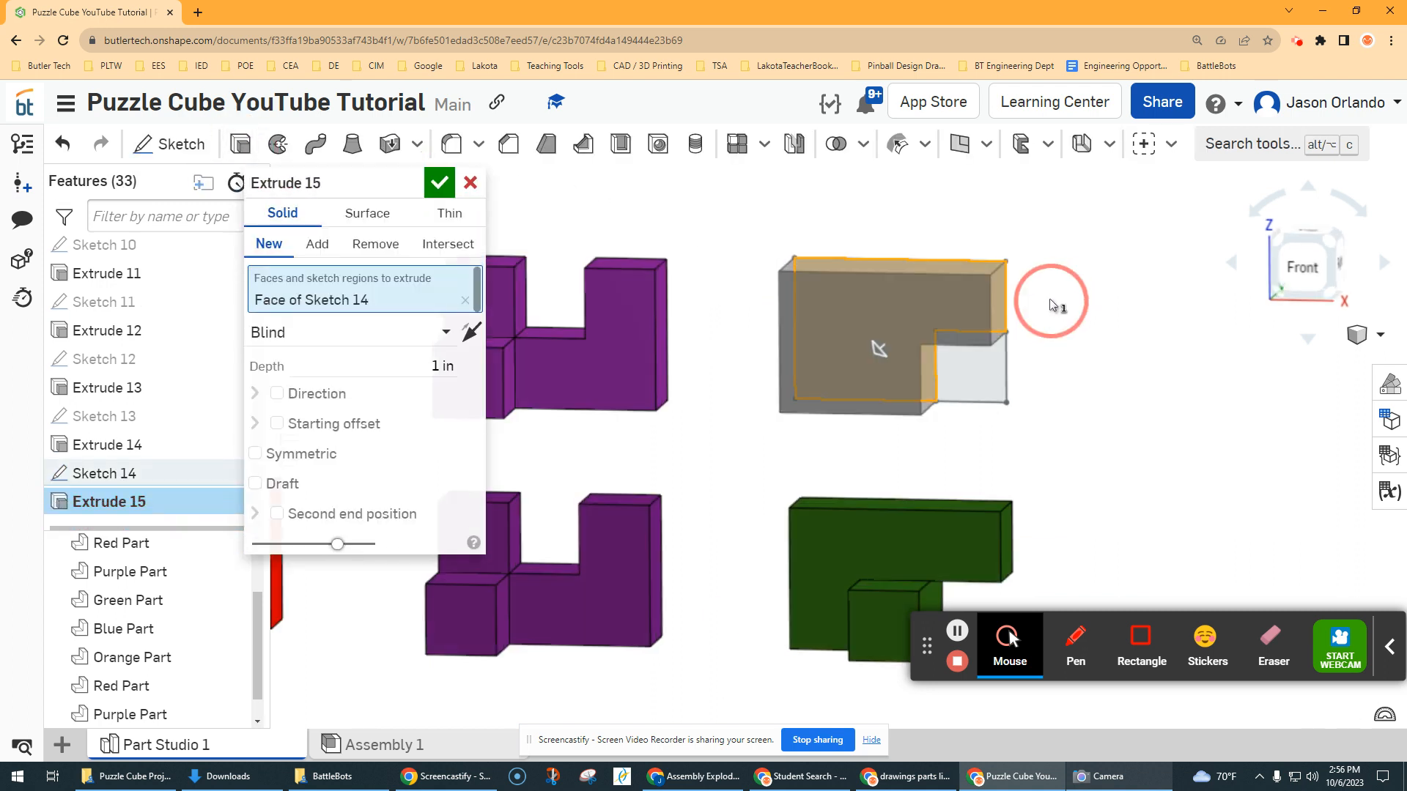
click(408, 367)
text(.75)
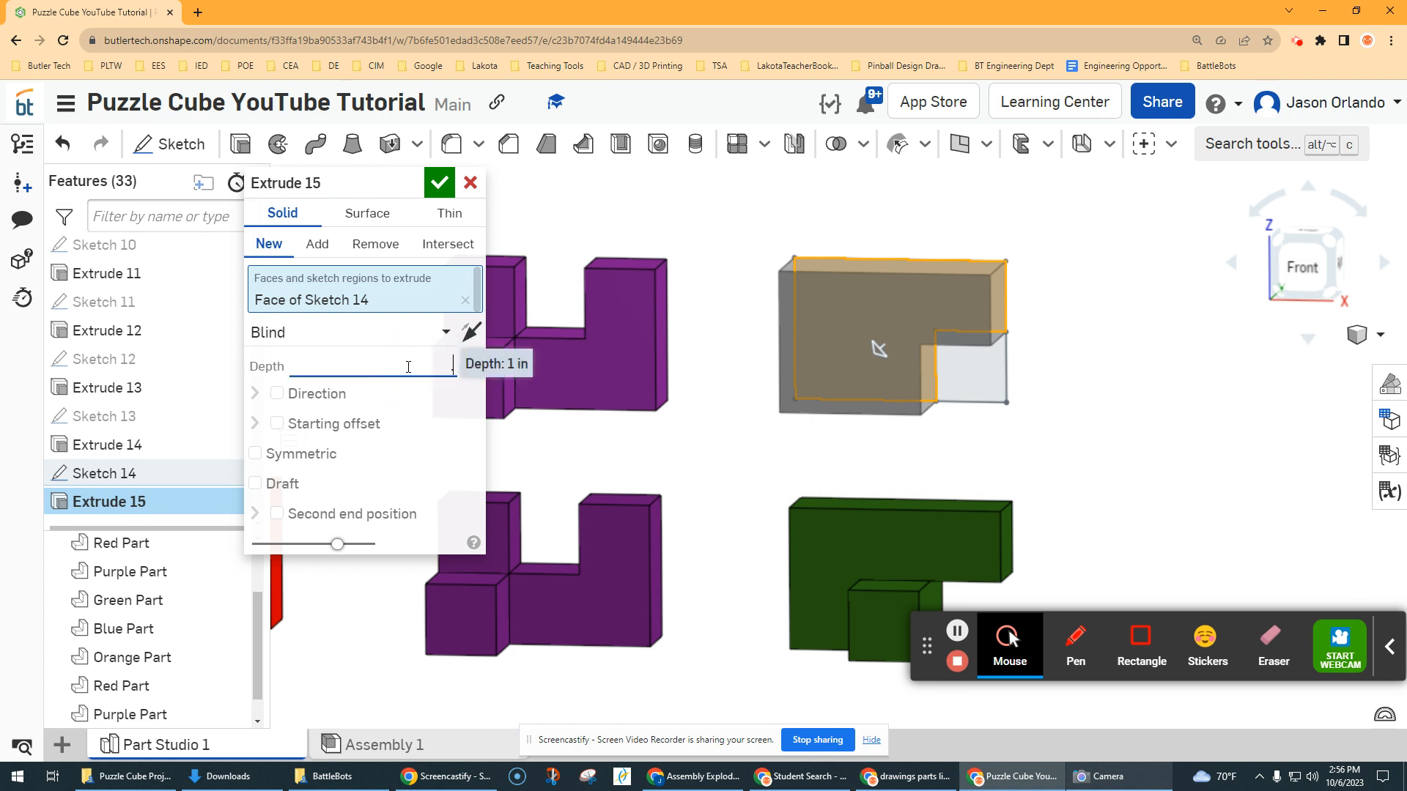
key(Return)
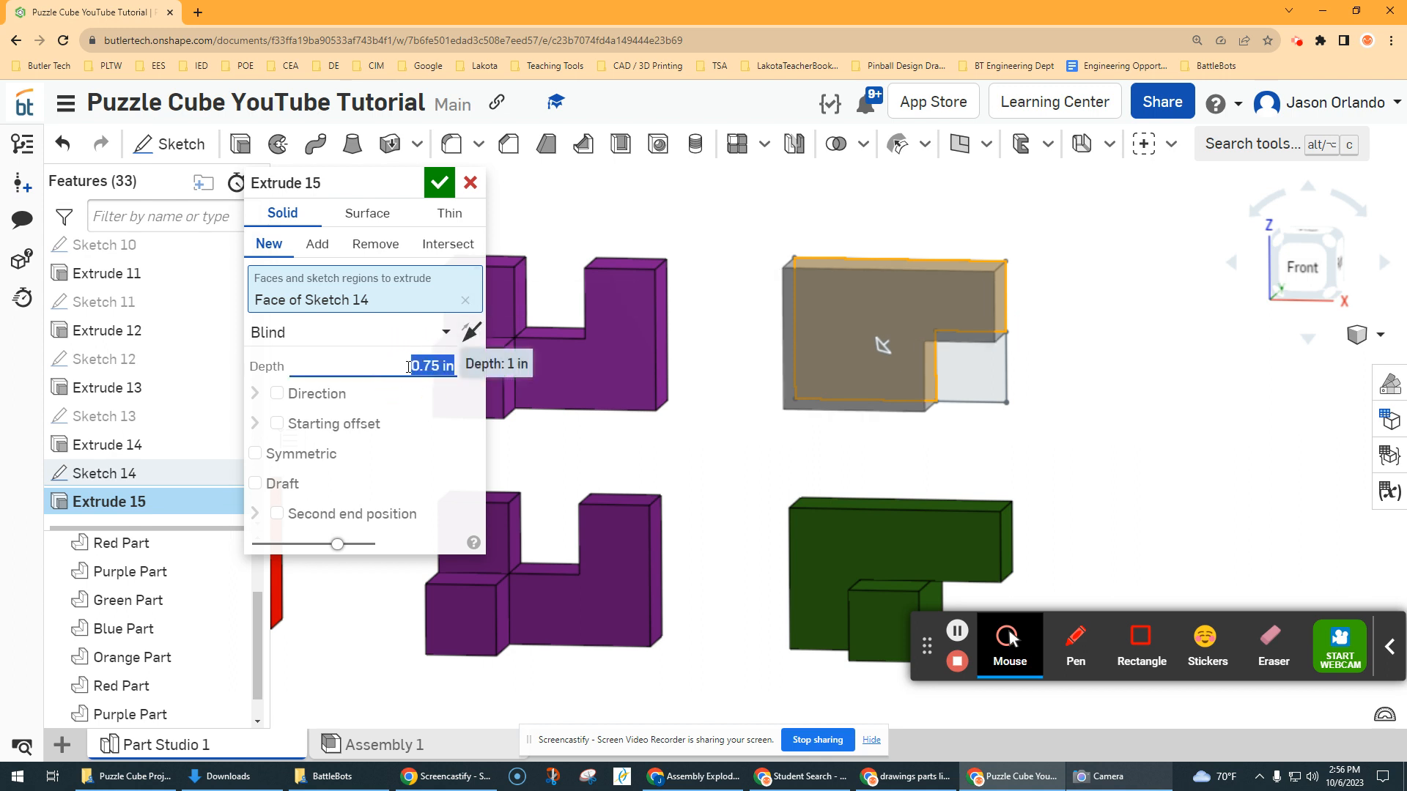
right_drag(713, 216, 708, 224)
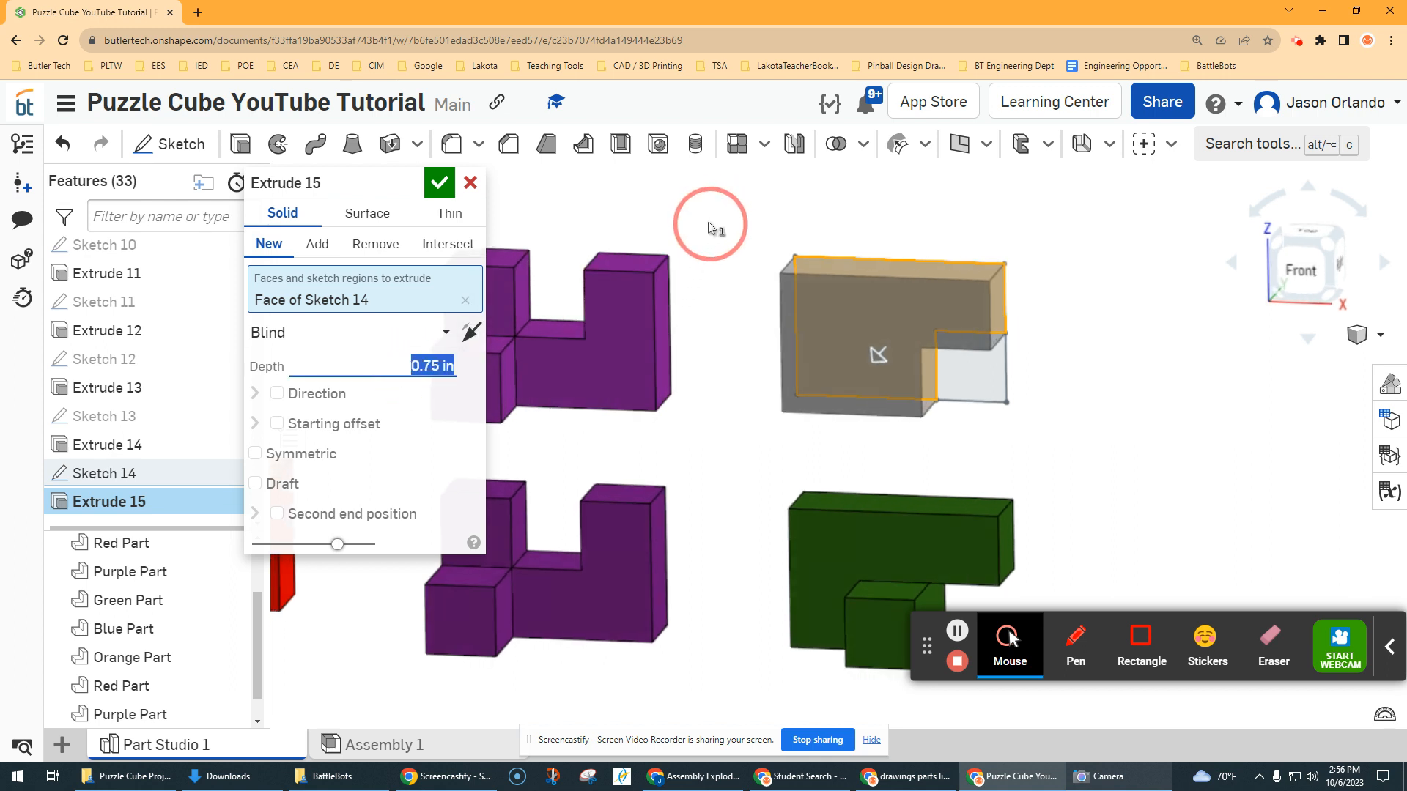
click(440, 184)
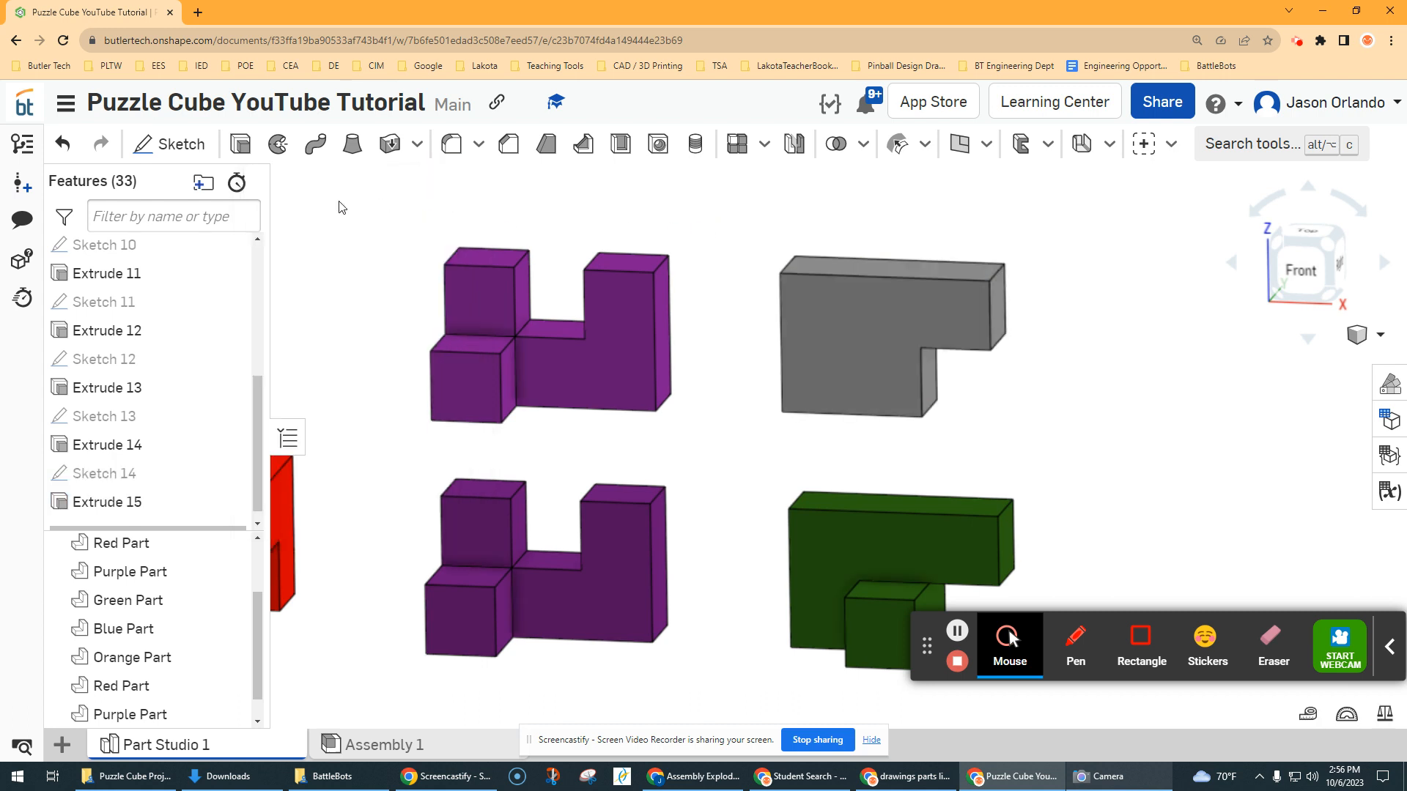
middle_drag(751, 395, 629, 366)
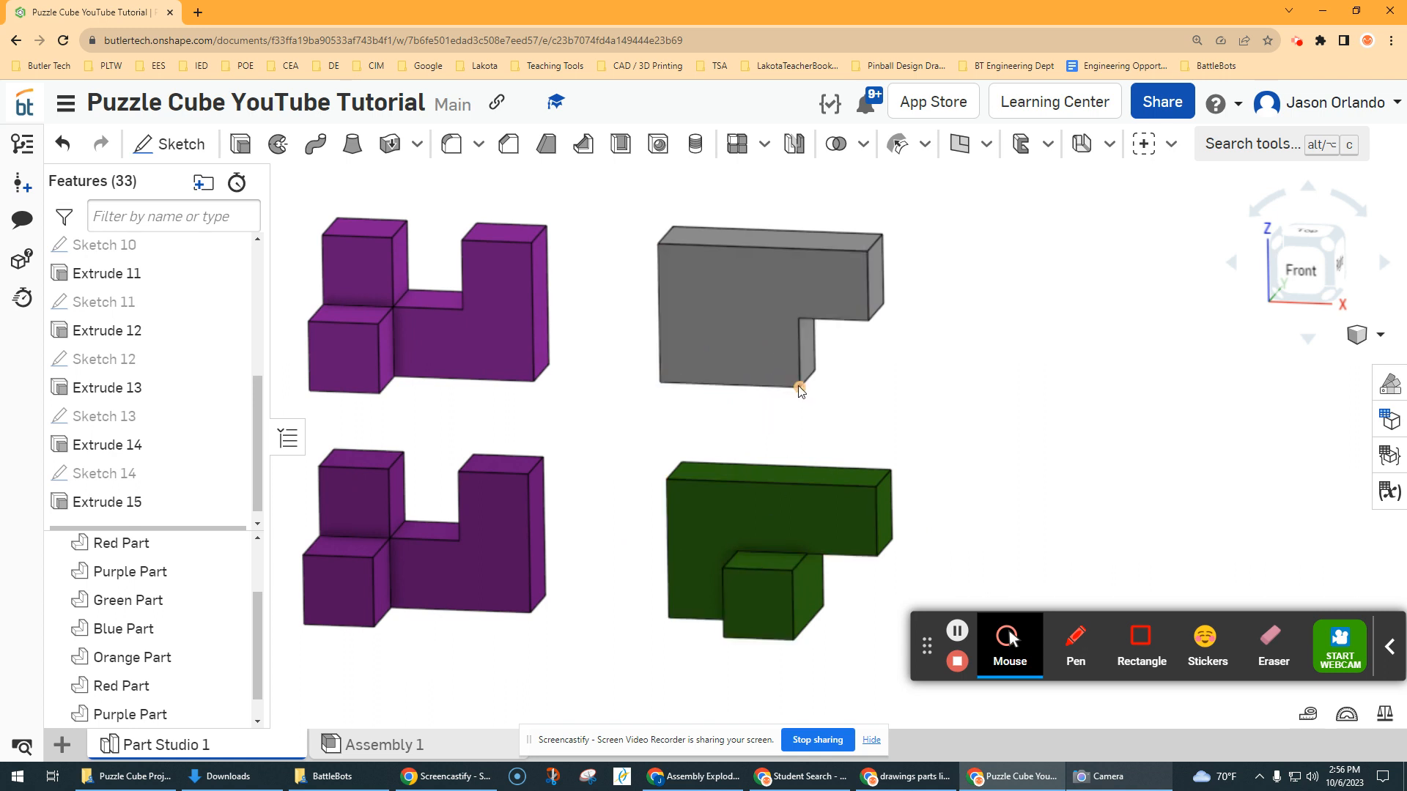
Sketch a 0.75 in square on the front face of the gray part from the lower-right corner of its lower section
click(169, 144)
click(734, 343)
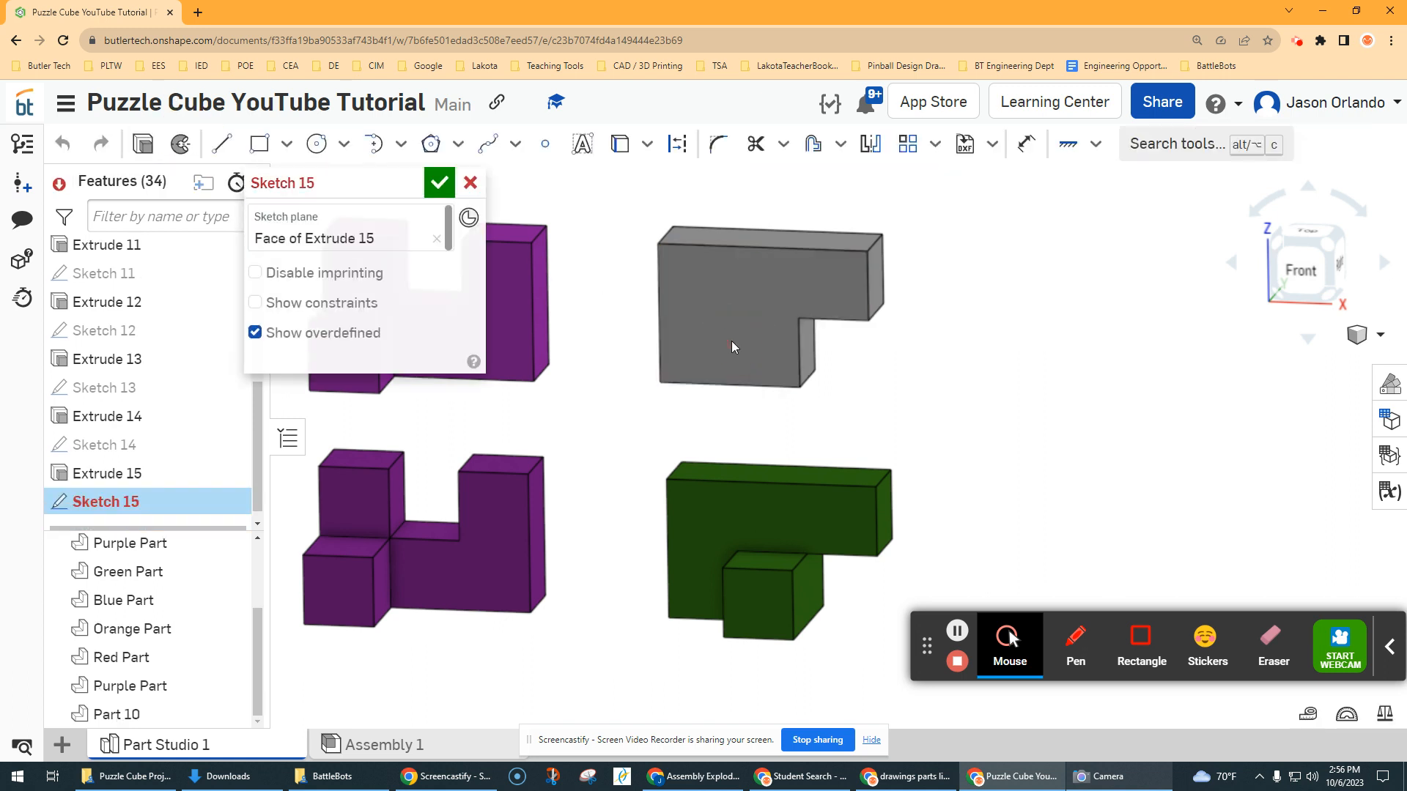
click(259, 144)
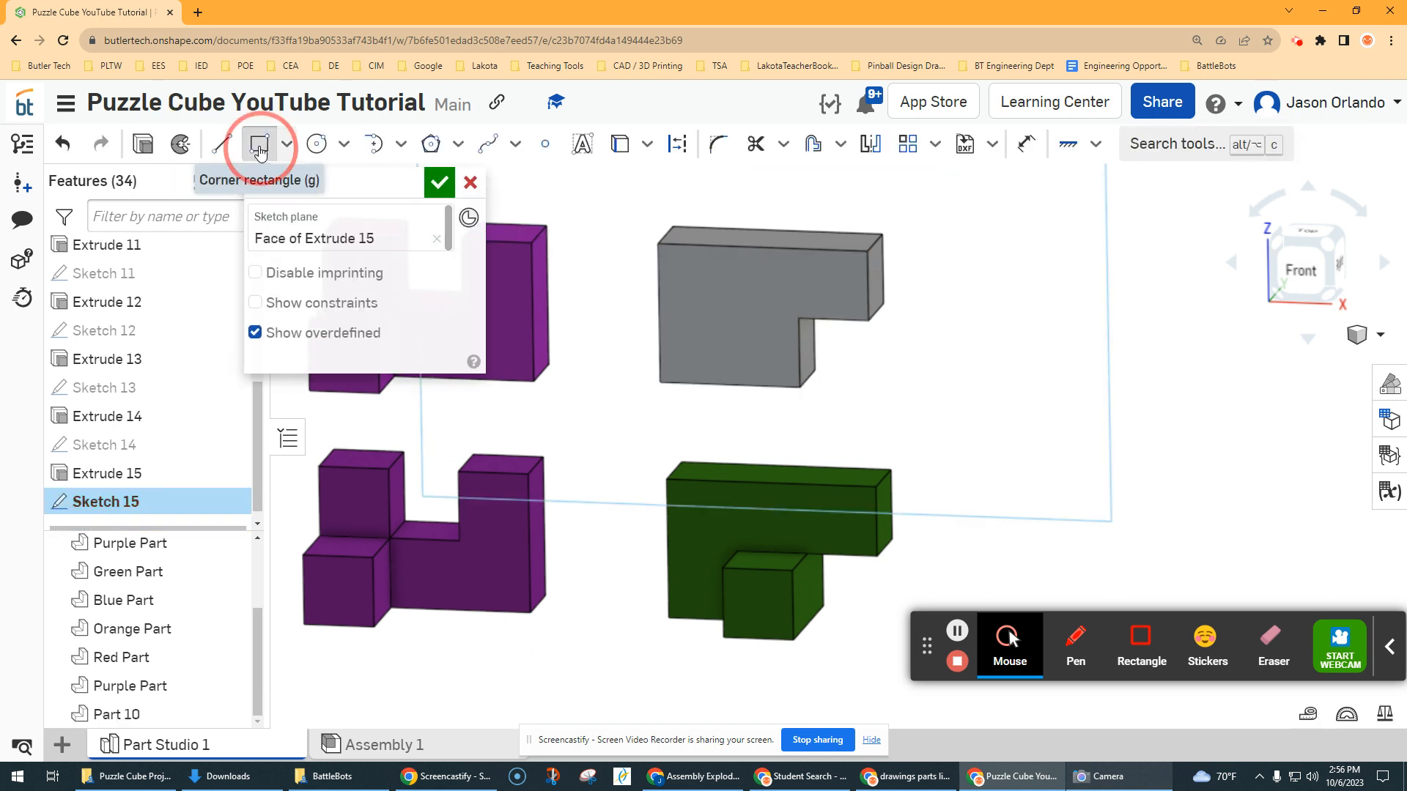
click(800, 385)
scroll(776, 368, up, 3)
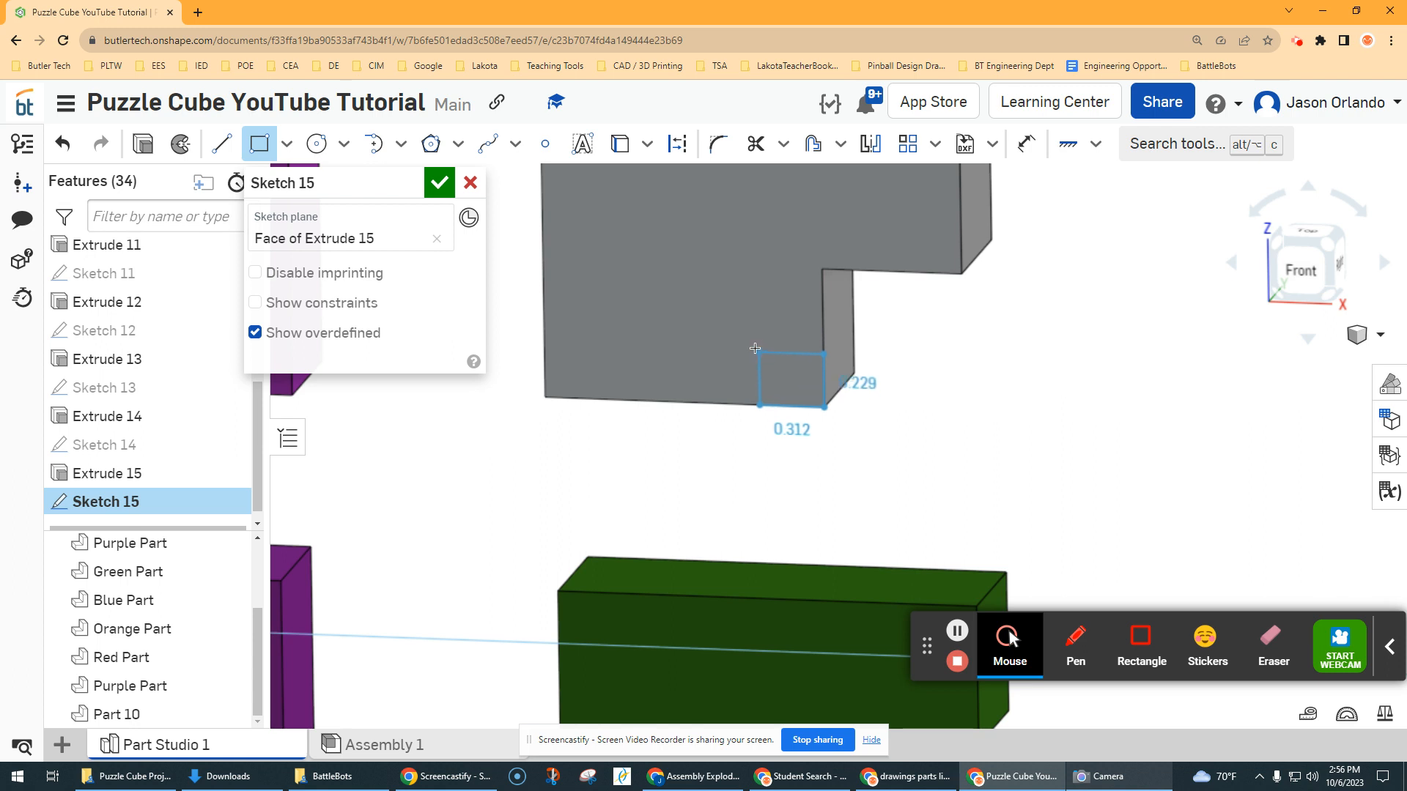
click(745, 342)
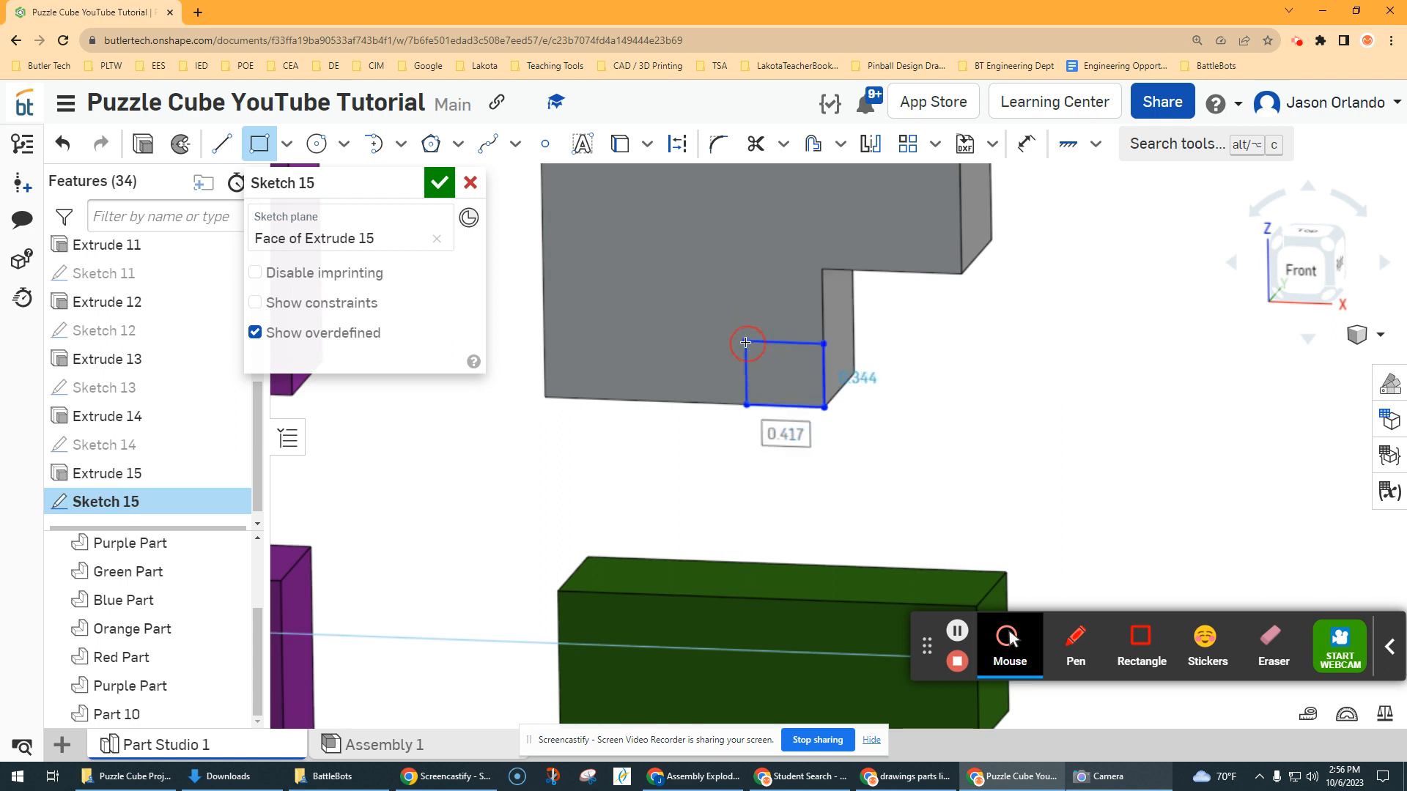
text(.7)
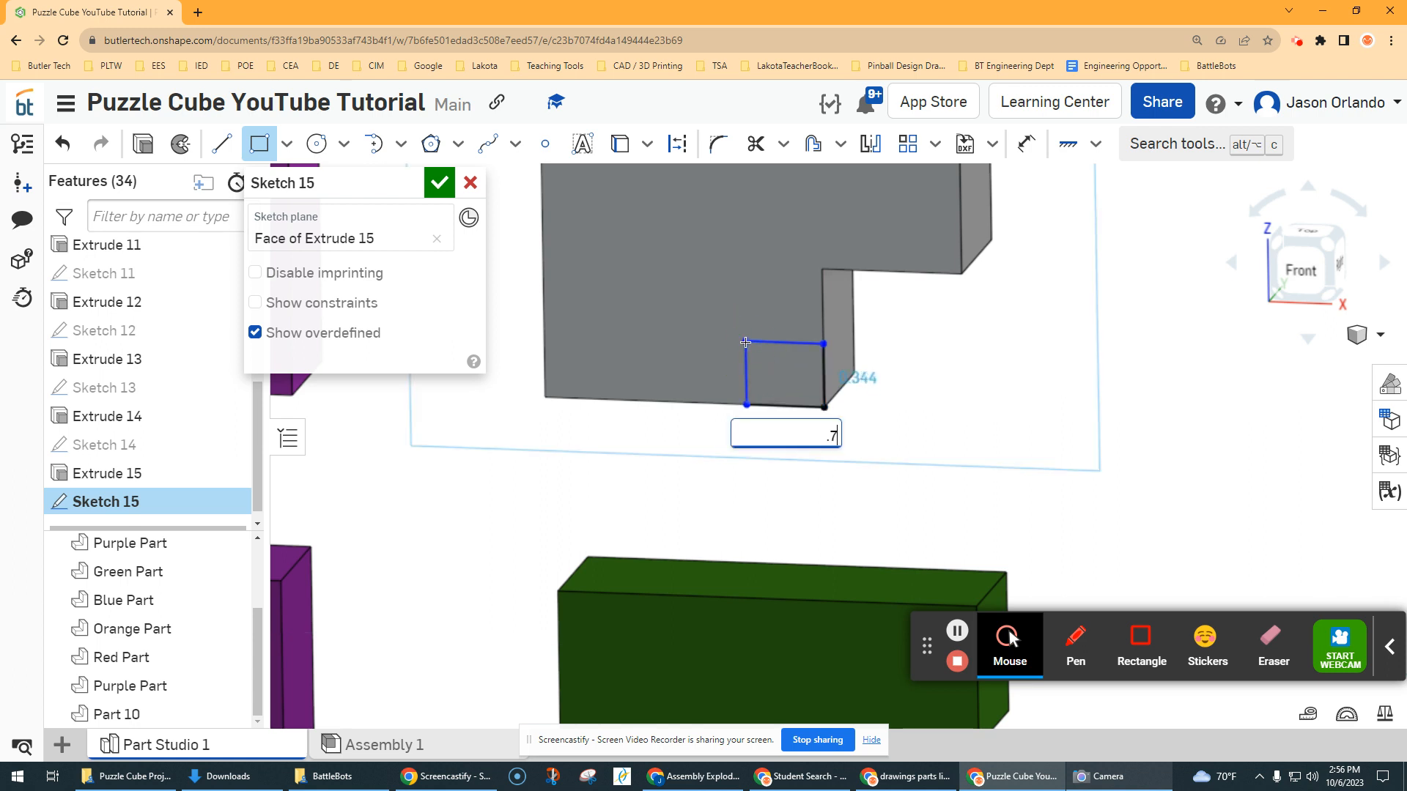
text(5)
key(Tab)
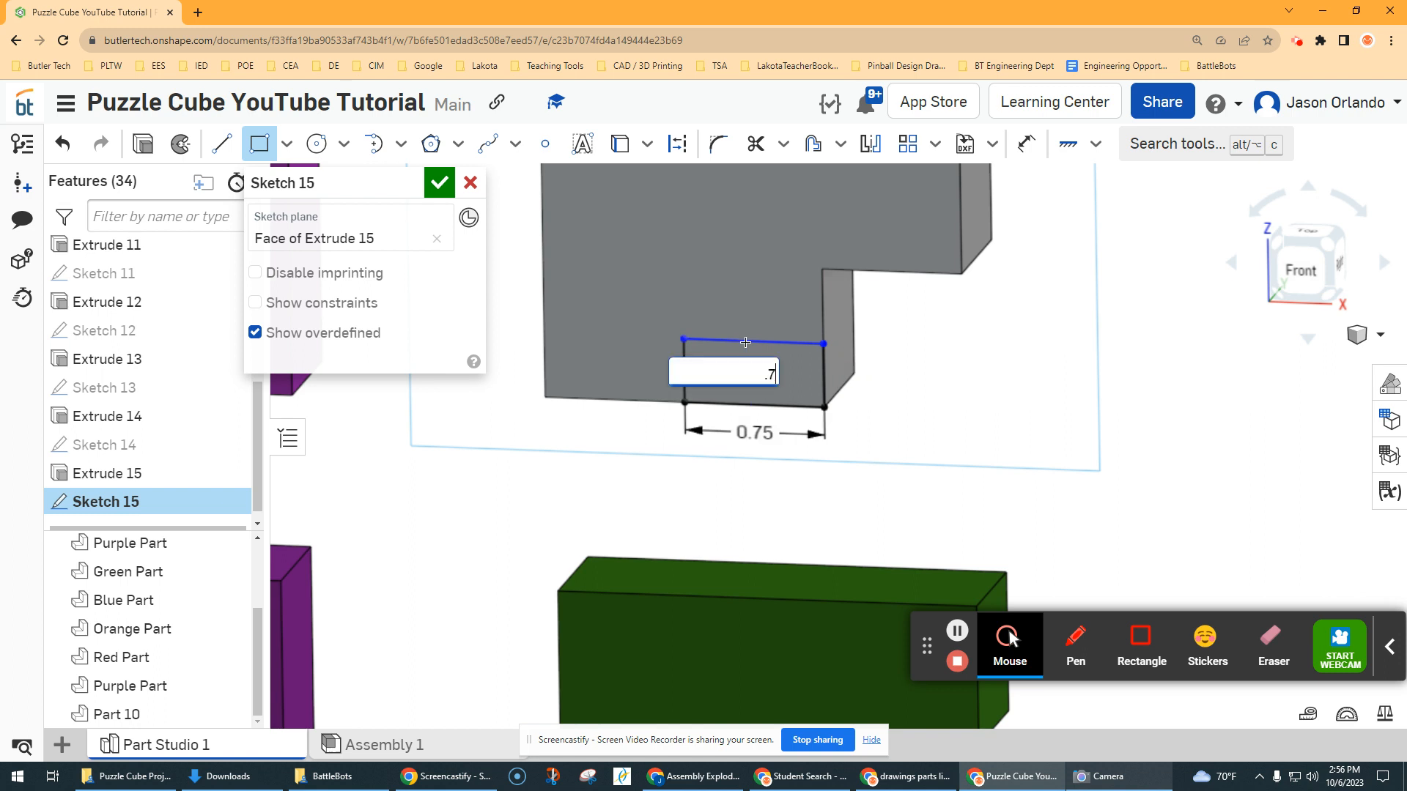
text(.75)
key(Return)
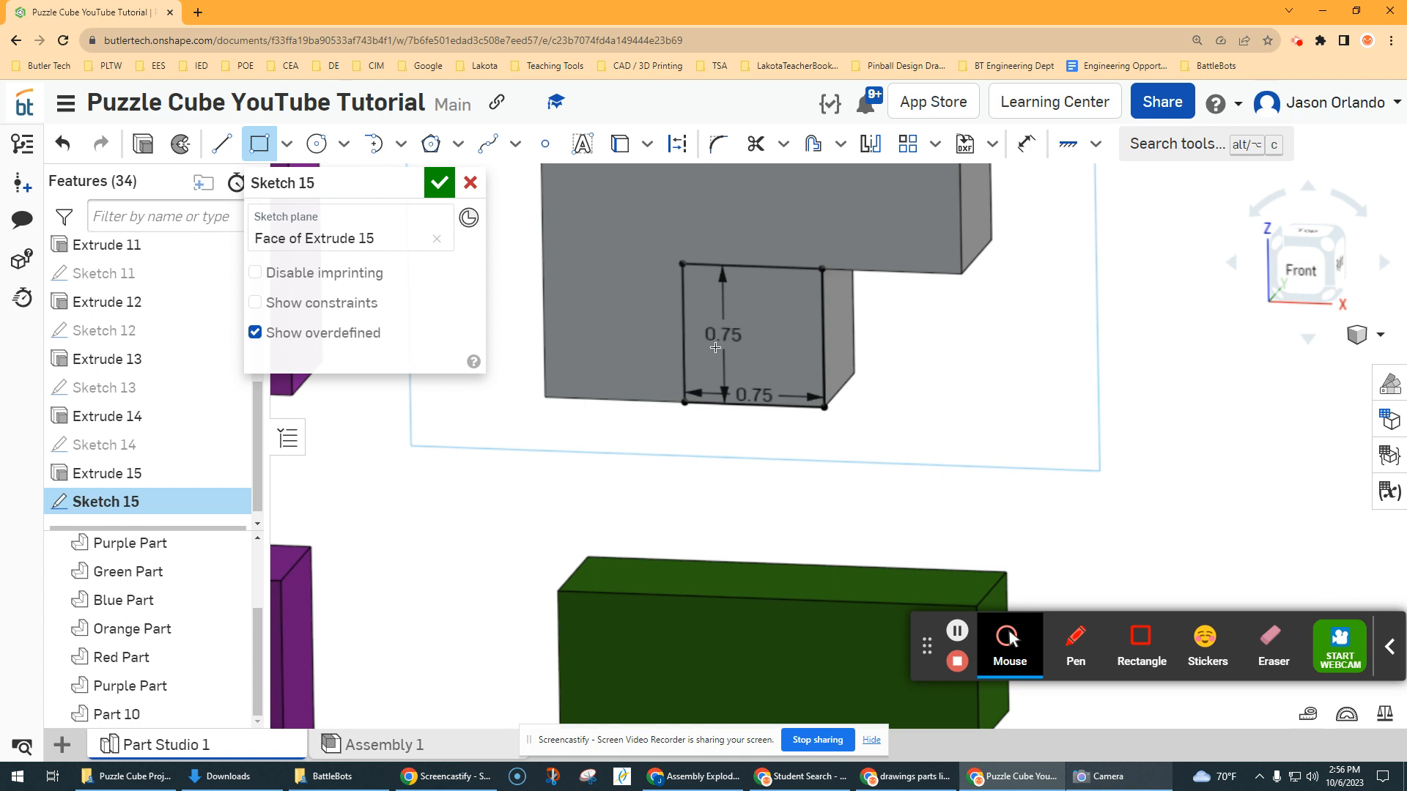
scroll(692, 354, down, 3)
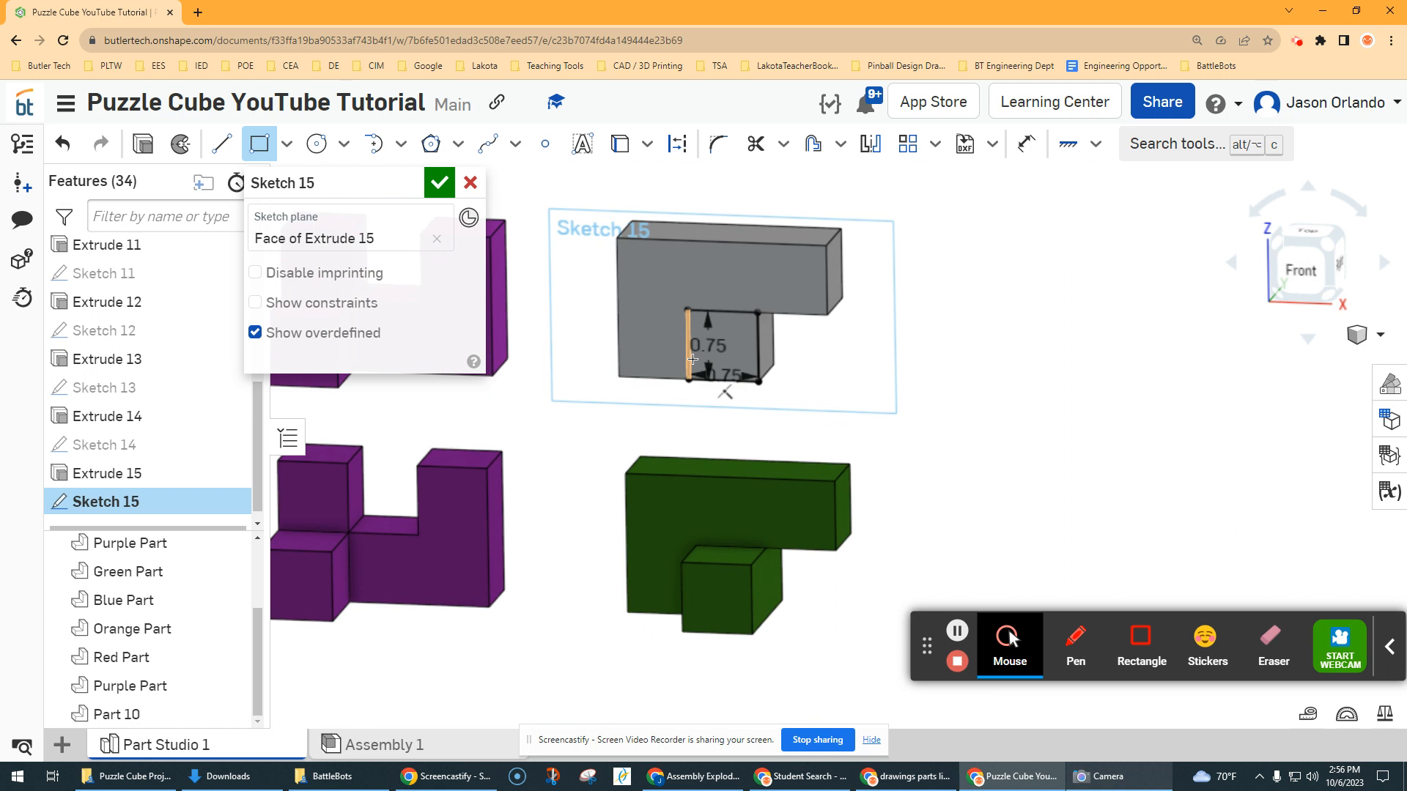
click(440, 182)
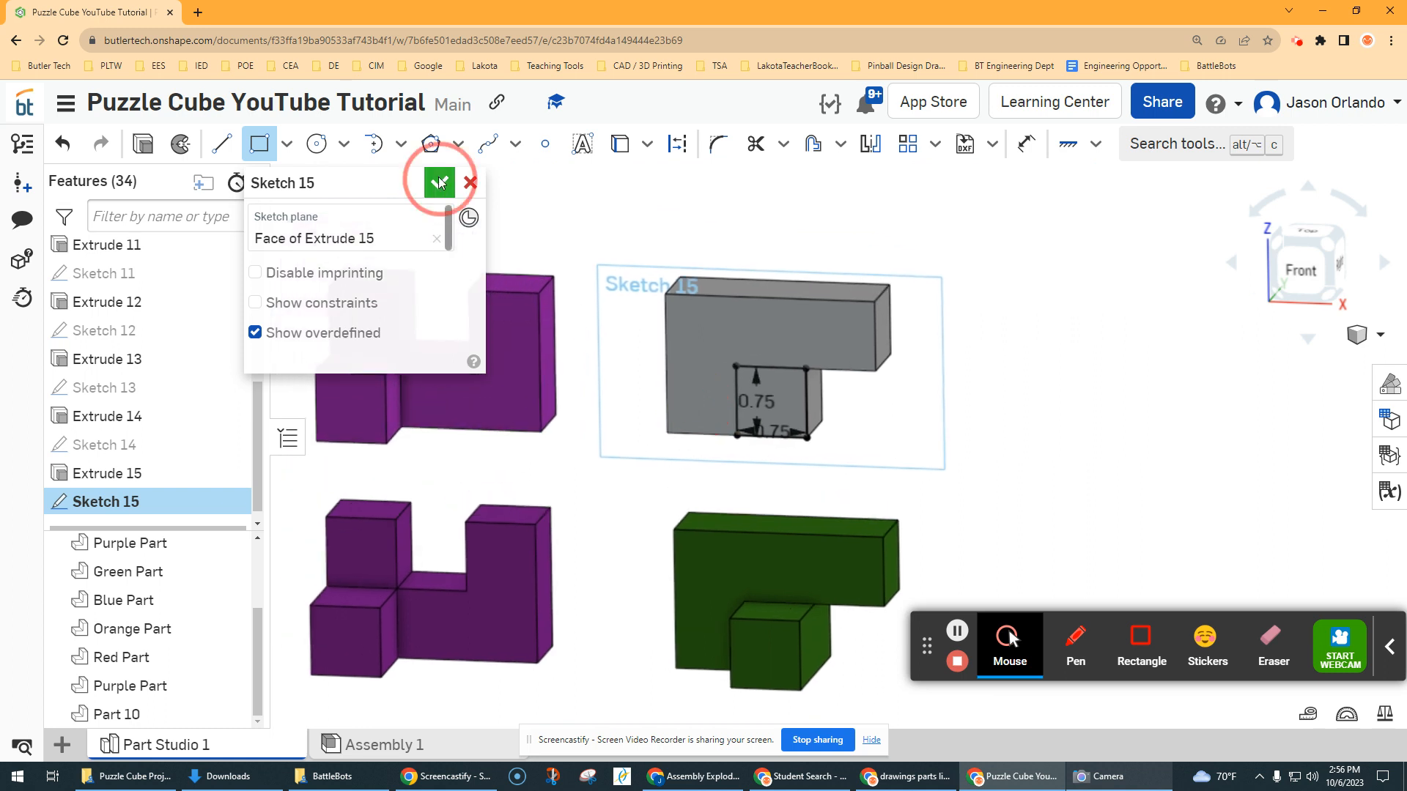
Extrude the new square 0.75 in outward and add it to the gray part
click(240, 144)
click(755, 409)
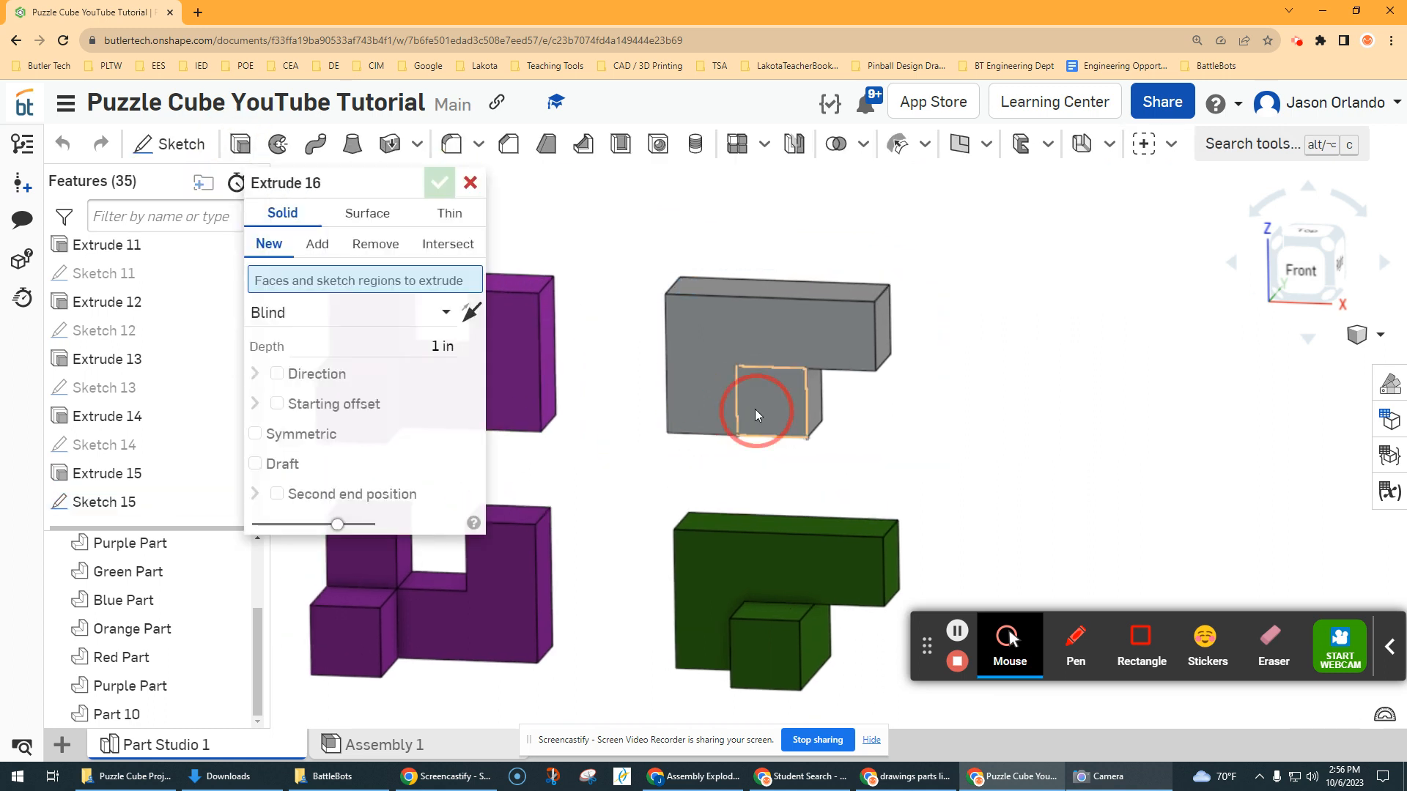
right_drag(696, 324, 683, 336)
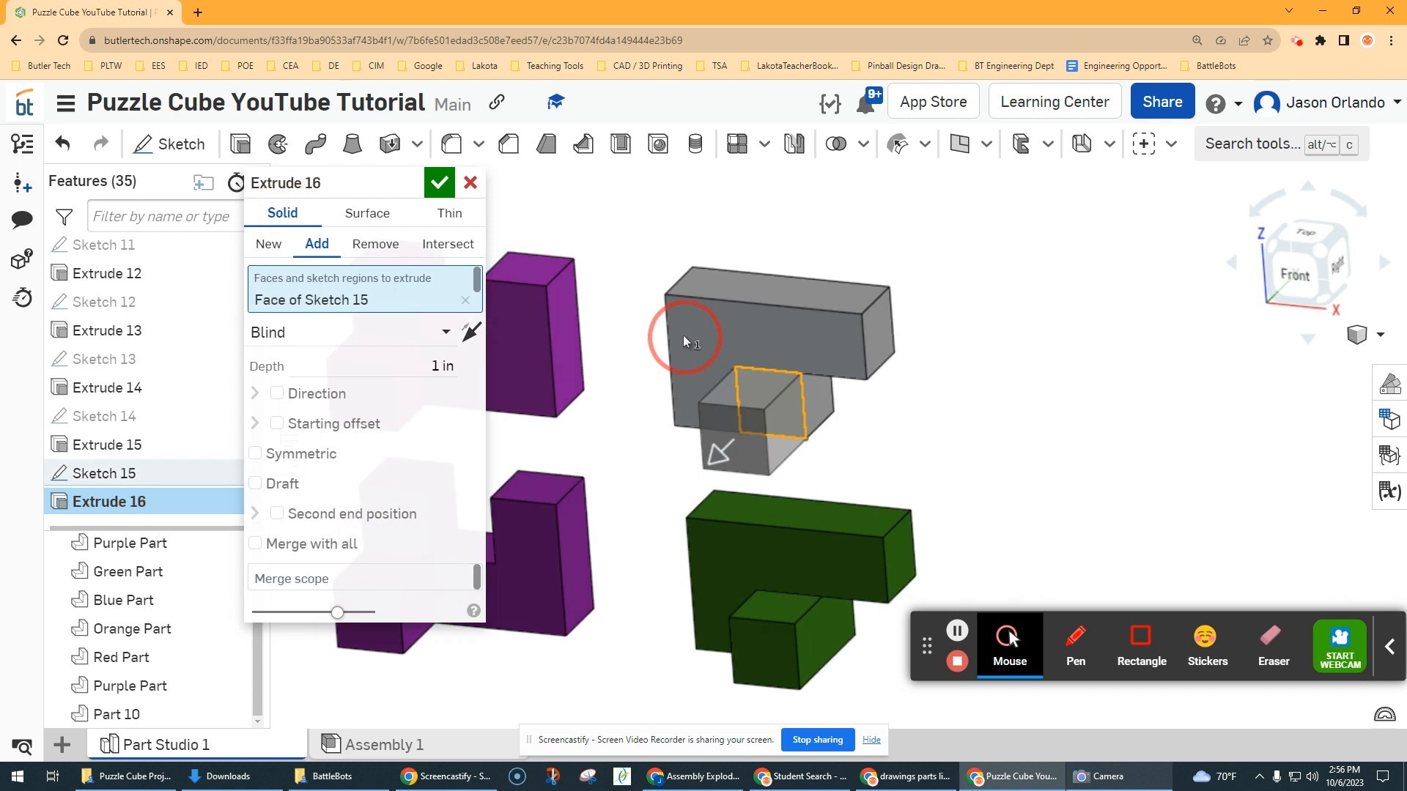
click(409, 368)
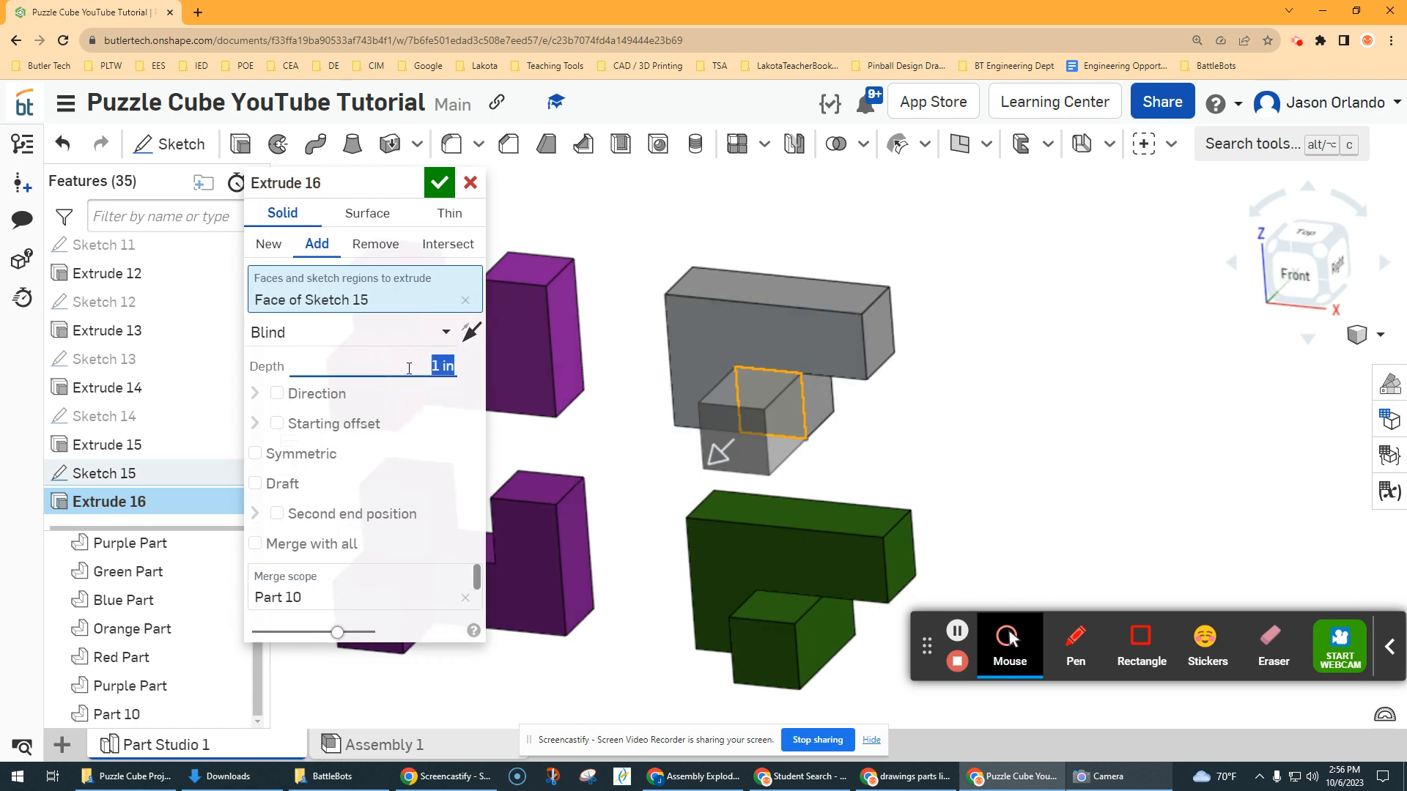
text(.75)
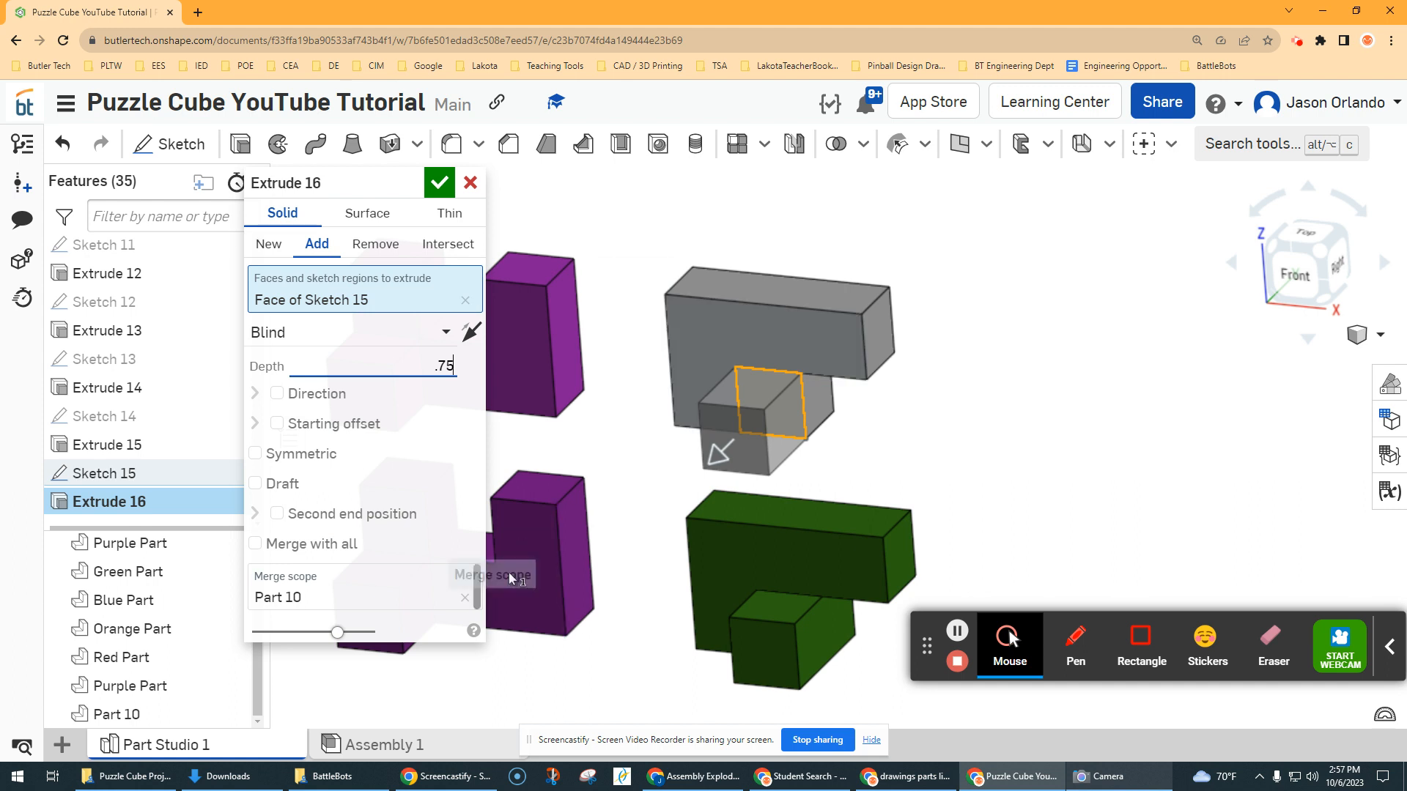
click(446, 192)
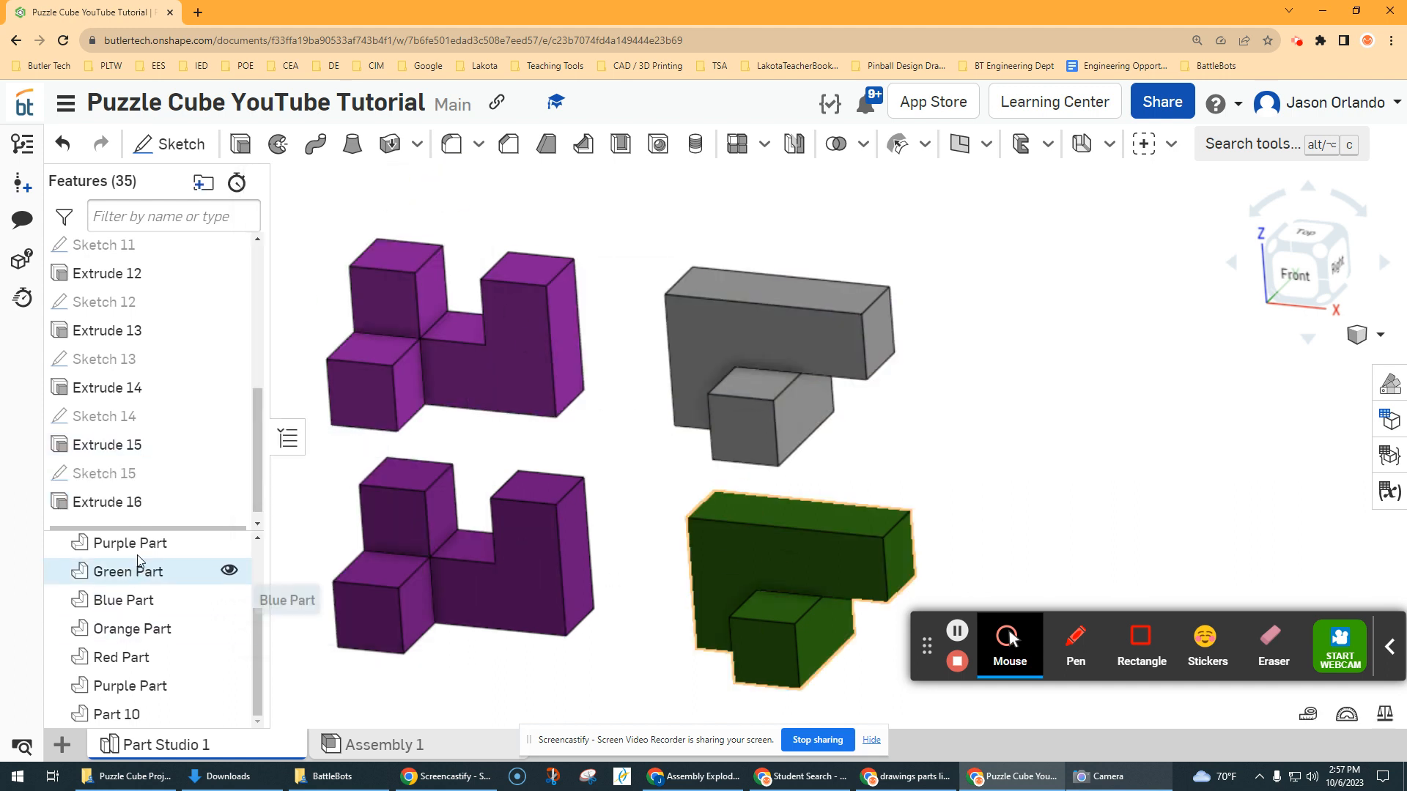
Rename Part 10 as Green Part
right_click(134, 720)
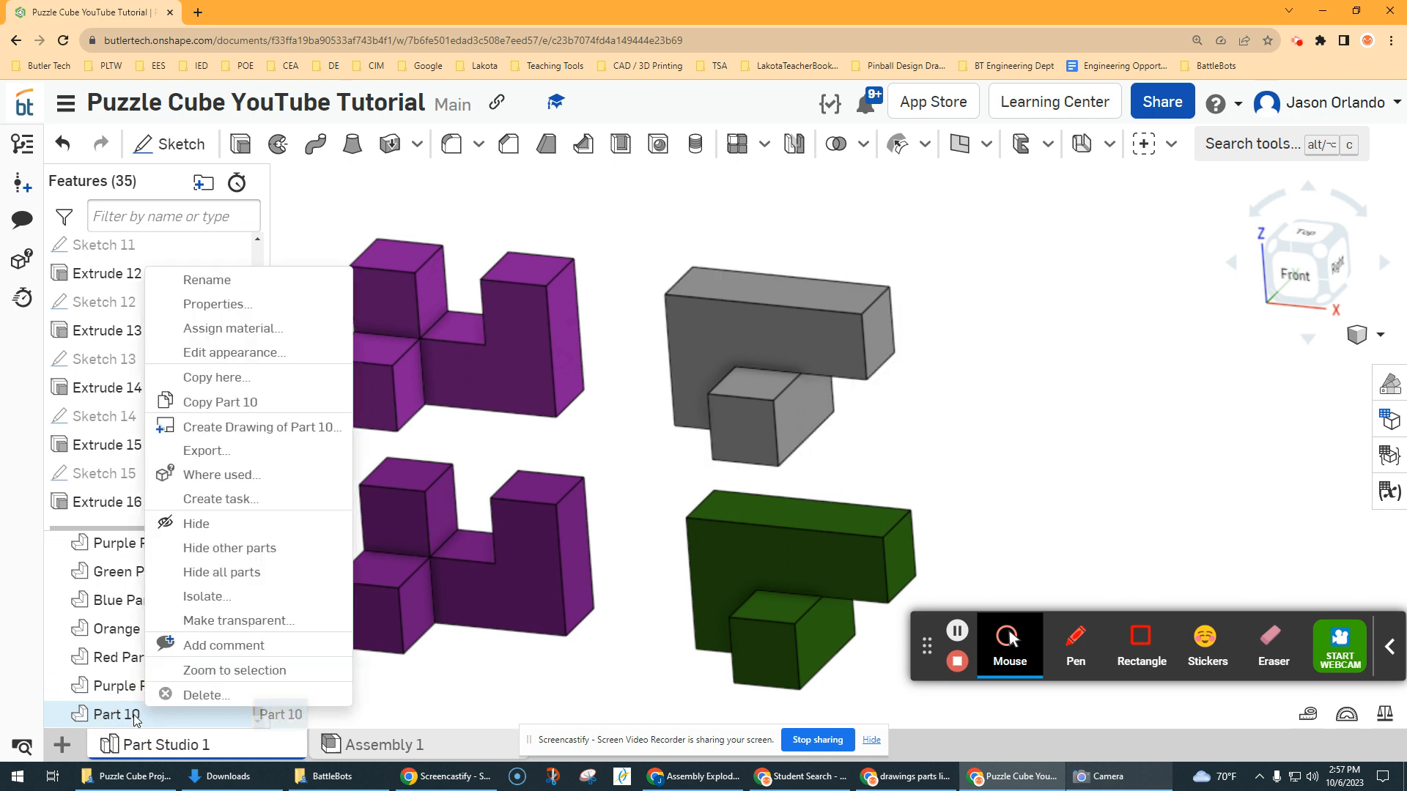
click(230, 278)
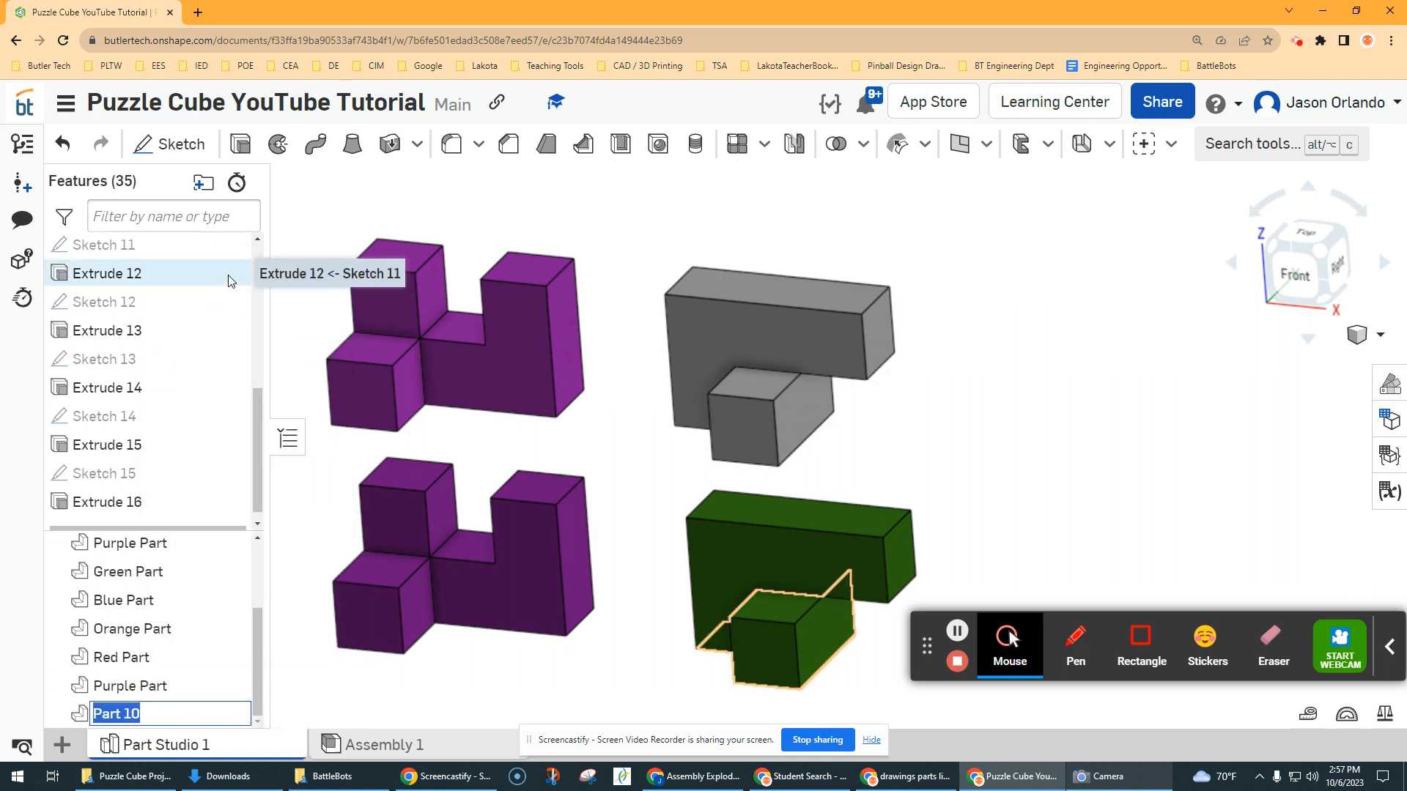
text(Green Par)
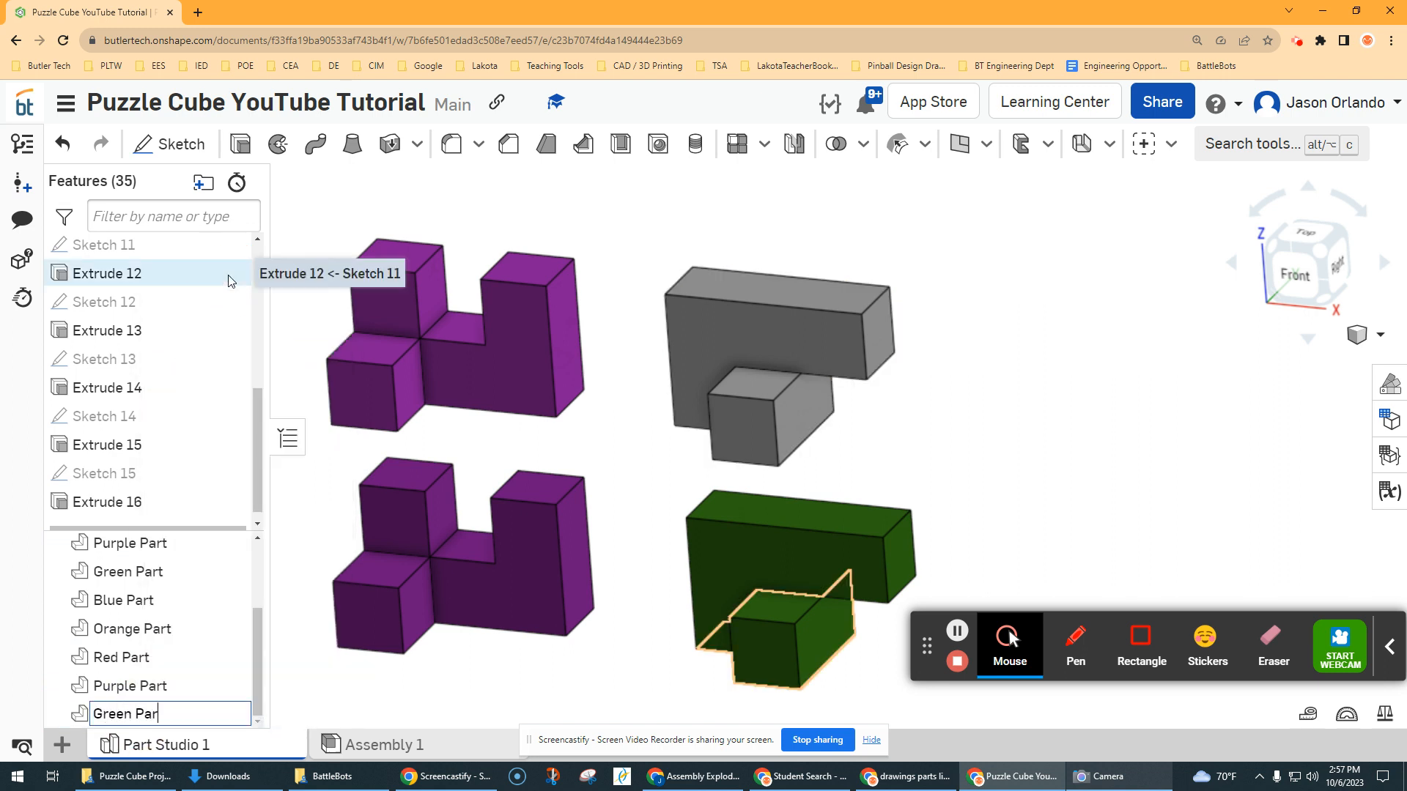
text(t)
key(Return)
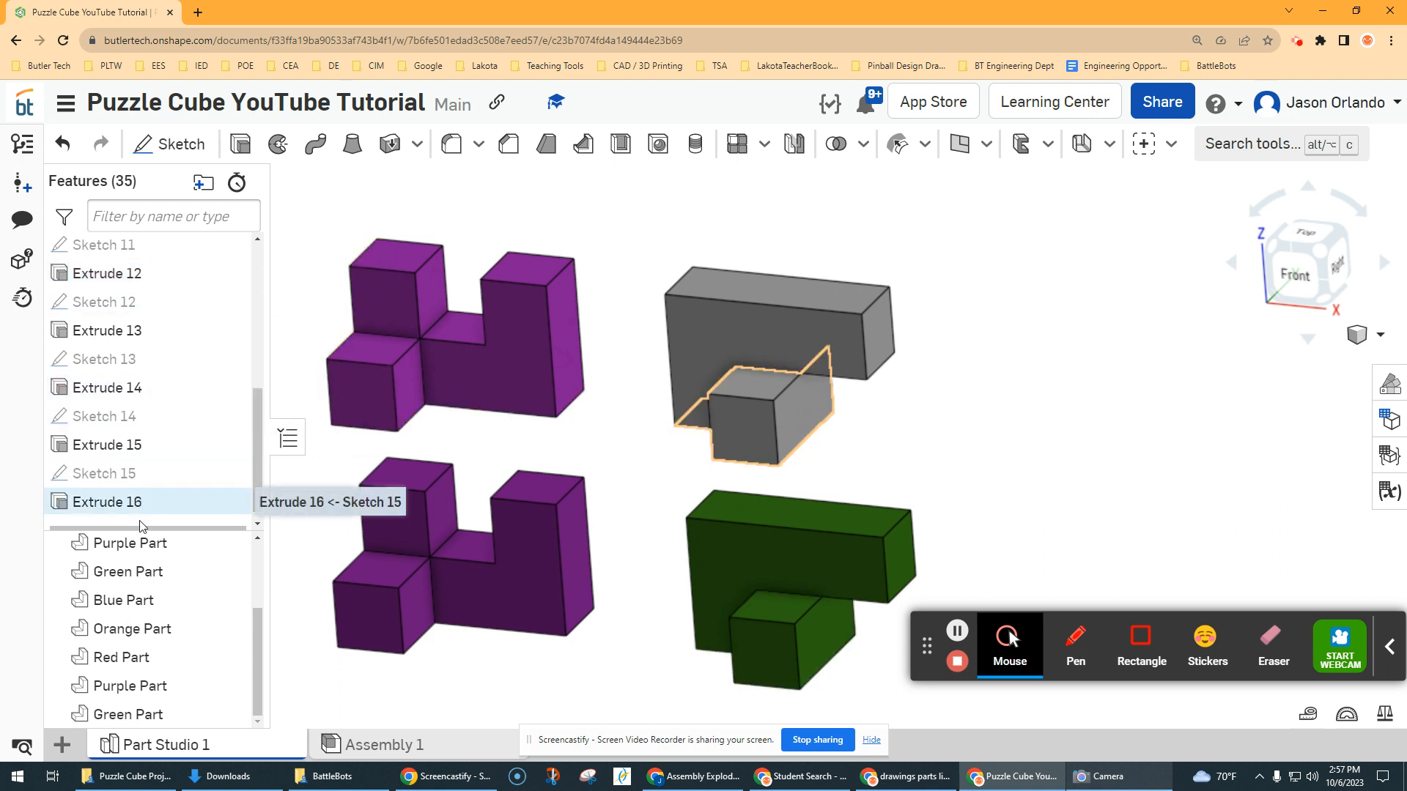
Set the new Green Part's appearance to a dark green palette colour
right_click(139, 715)
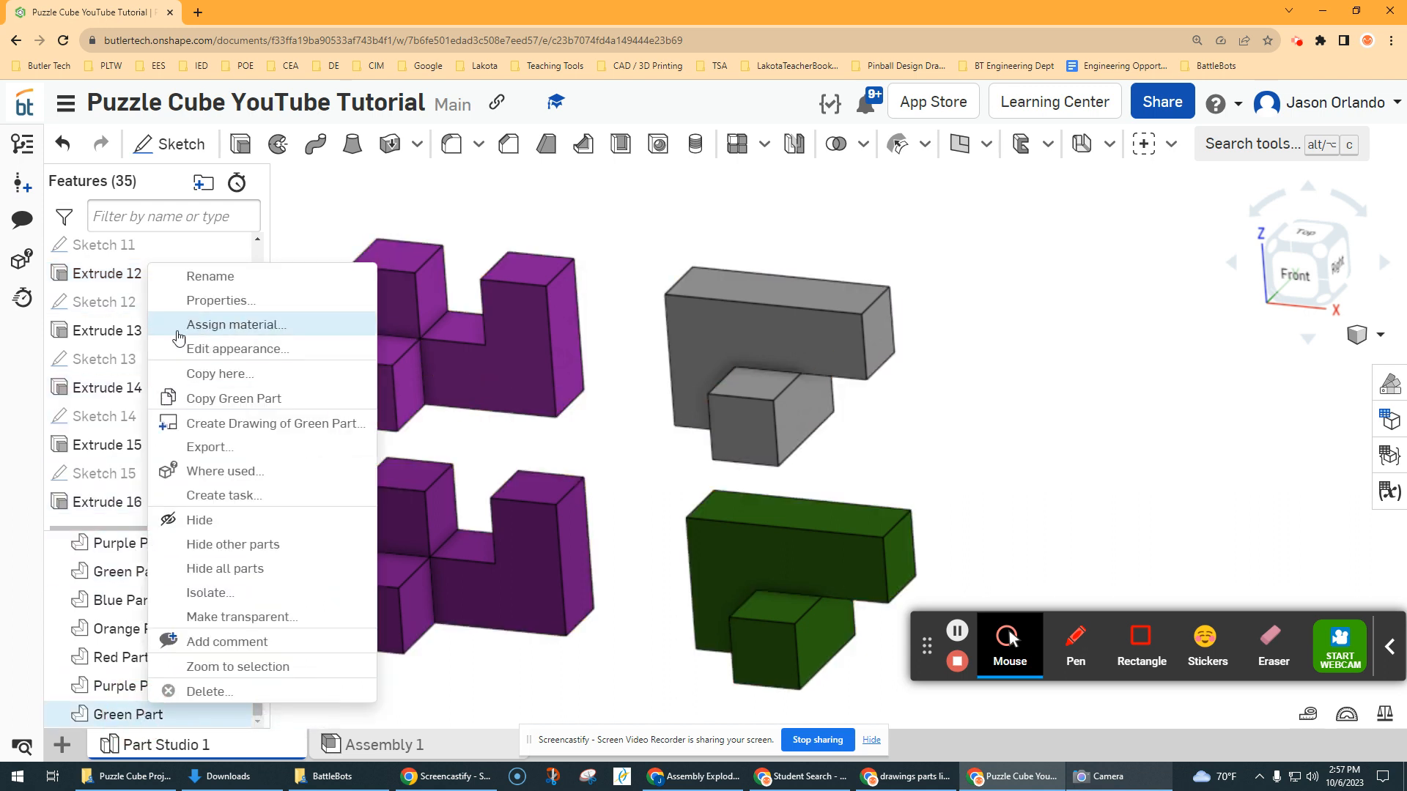
click(234, 349)
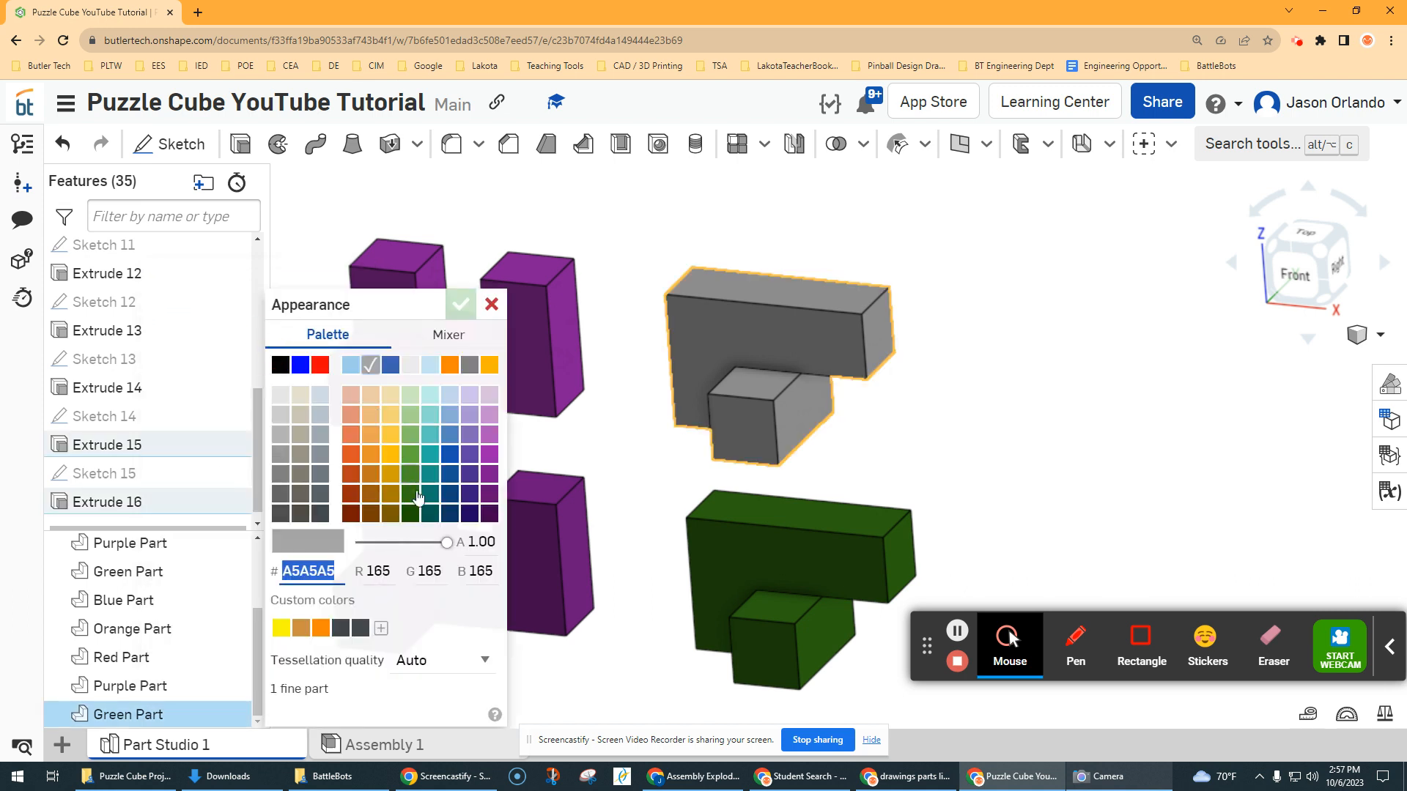
click(412, 474)
click(461, 305)
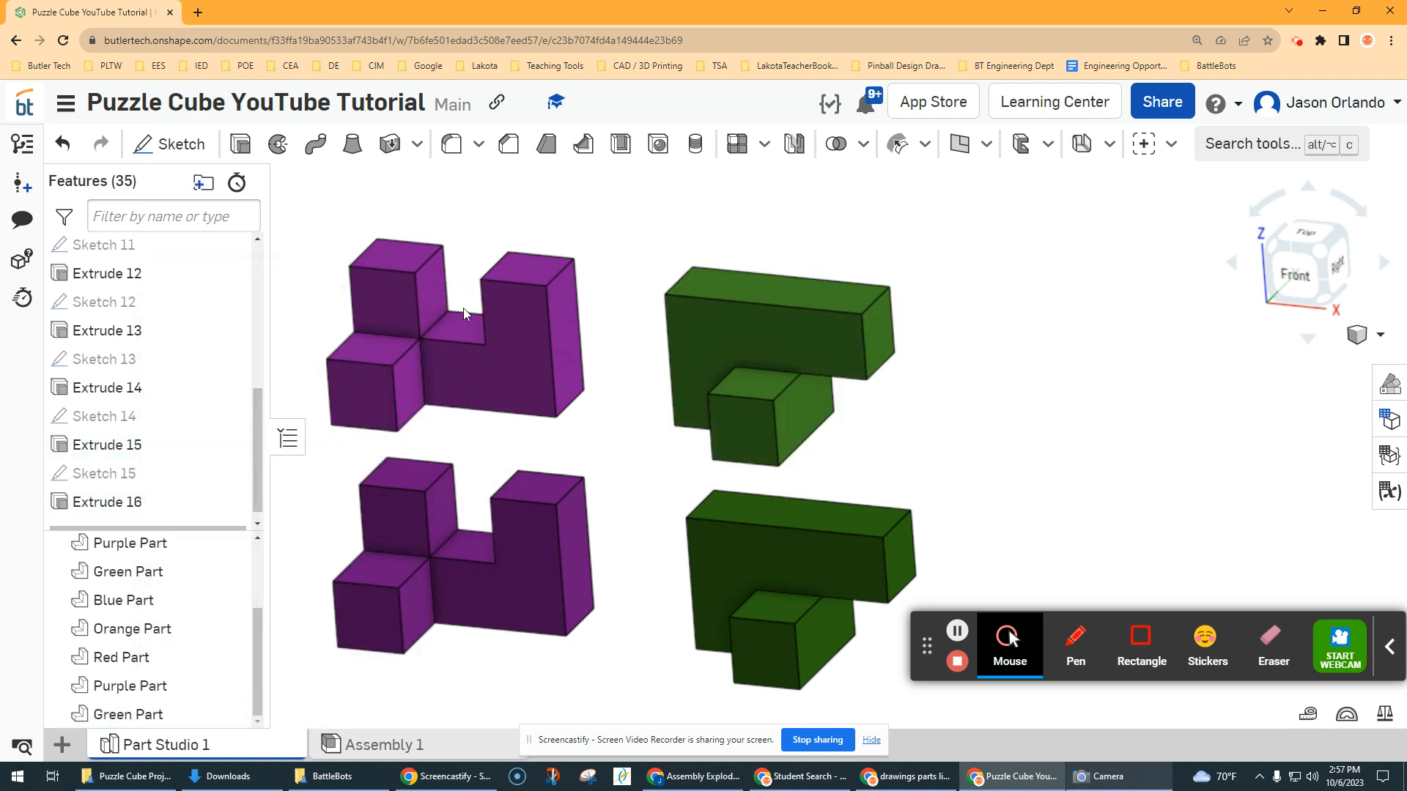
click(622, 280)
Group Sketch 9, Extrude 10, Sketch 10 and Extrude 11 into a new feature folder named Red Part
scroll(173, 442, up, 5)
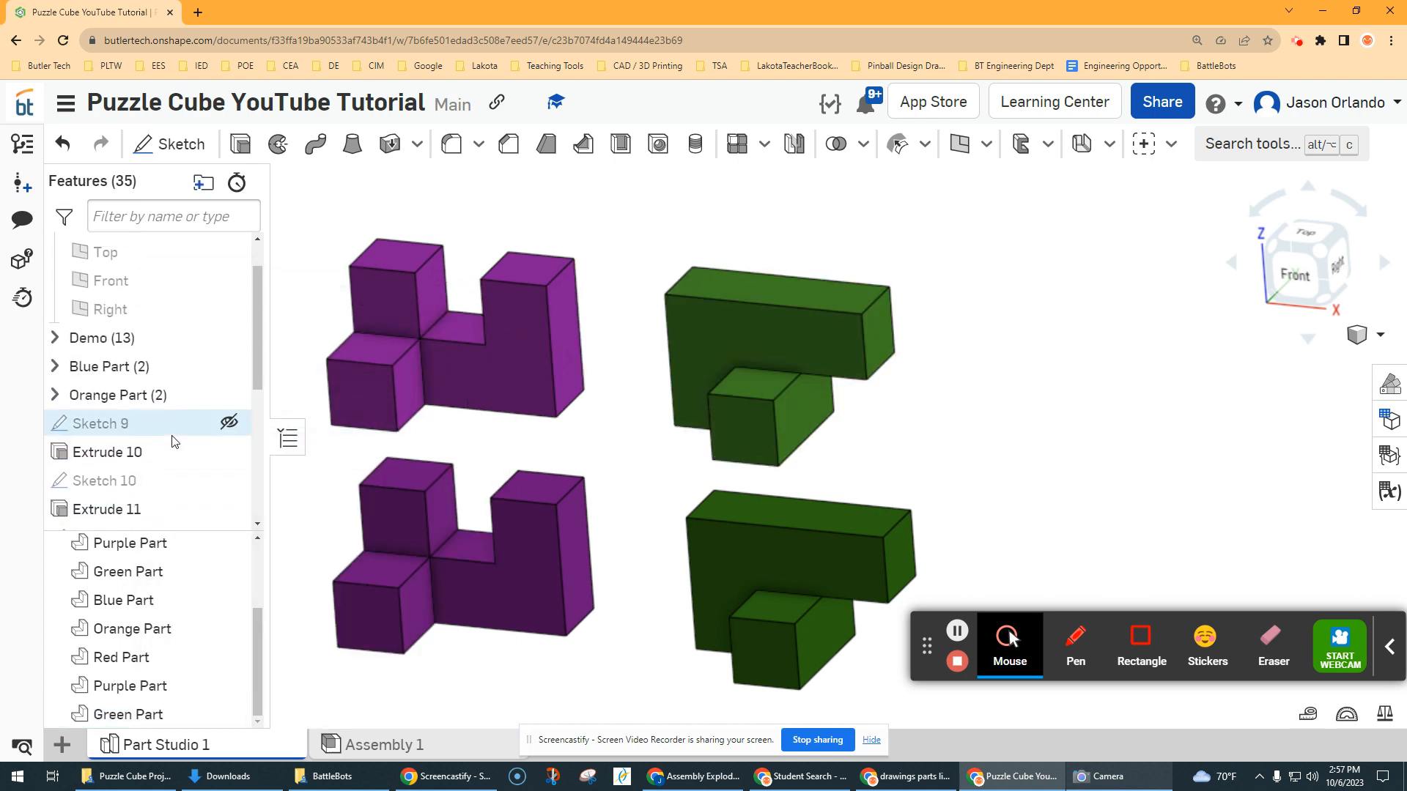
scroll(505, 458, up, 5)
scroll(506, 456, up, 2)
middle_drag(435, 446, 590, 473)
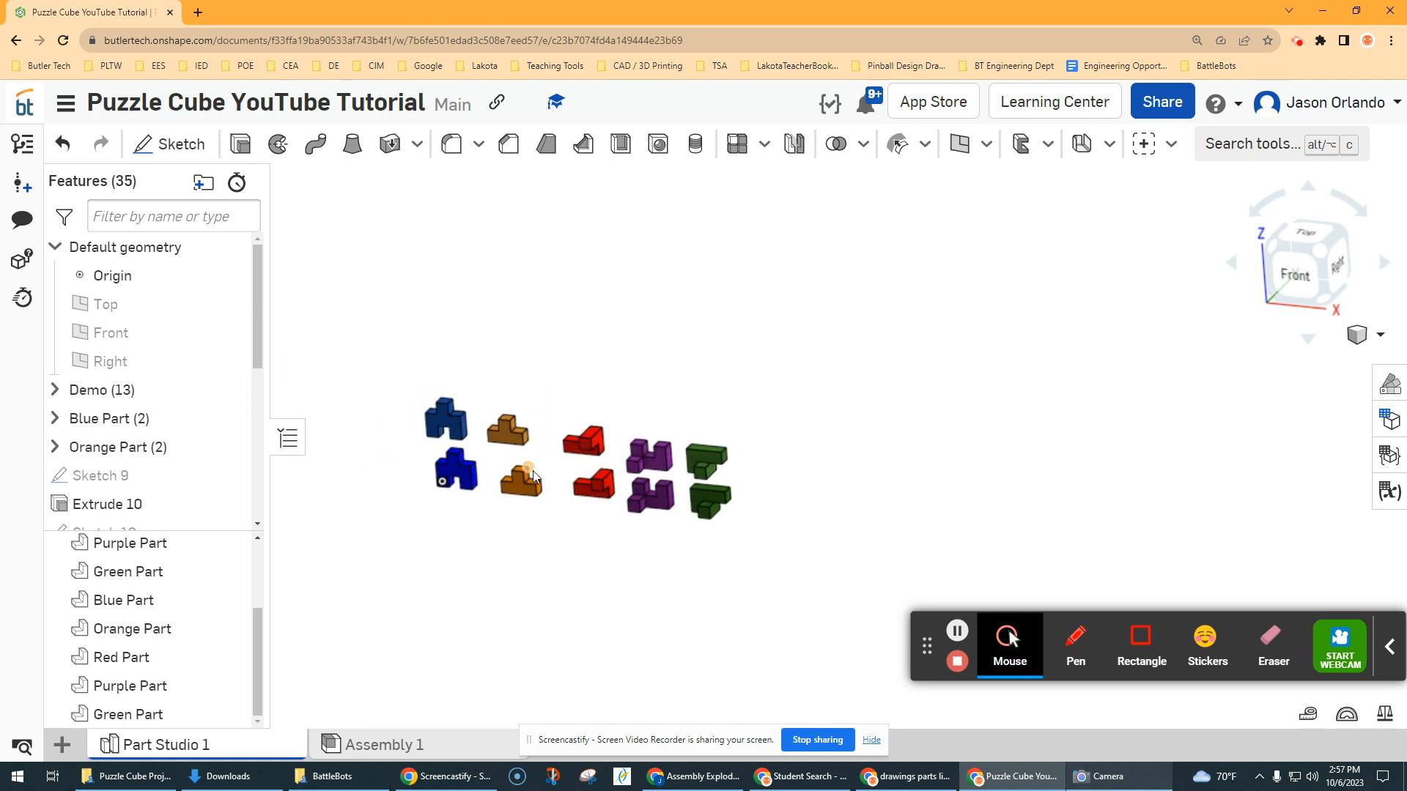
scroll(532, 470, down, 5)
middle_drag(500, 426, 583, 441)
scroll(121, 473, down, 1)
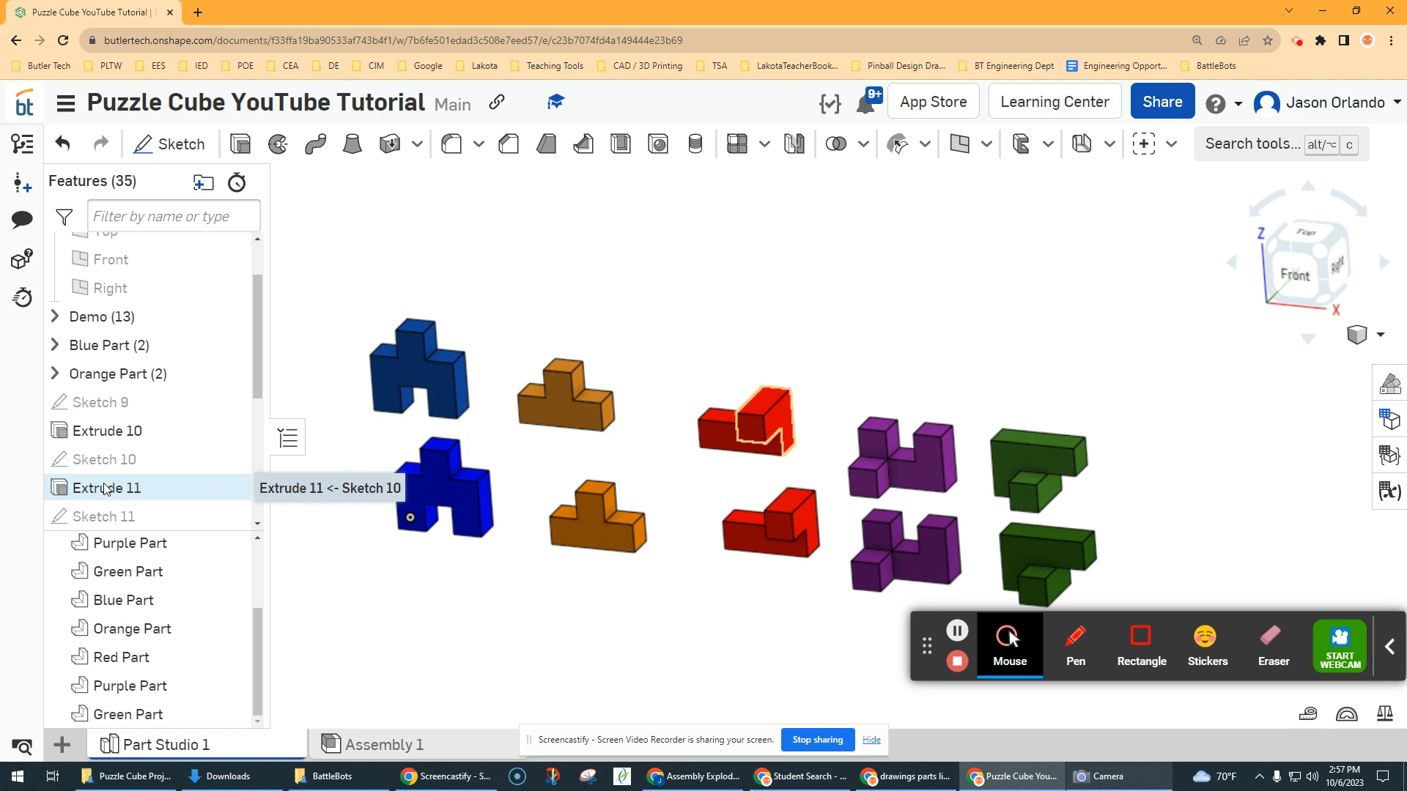
click(110, 402)
shift+drag(106, 432, 120, 460)
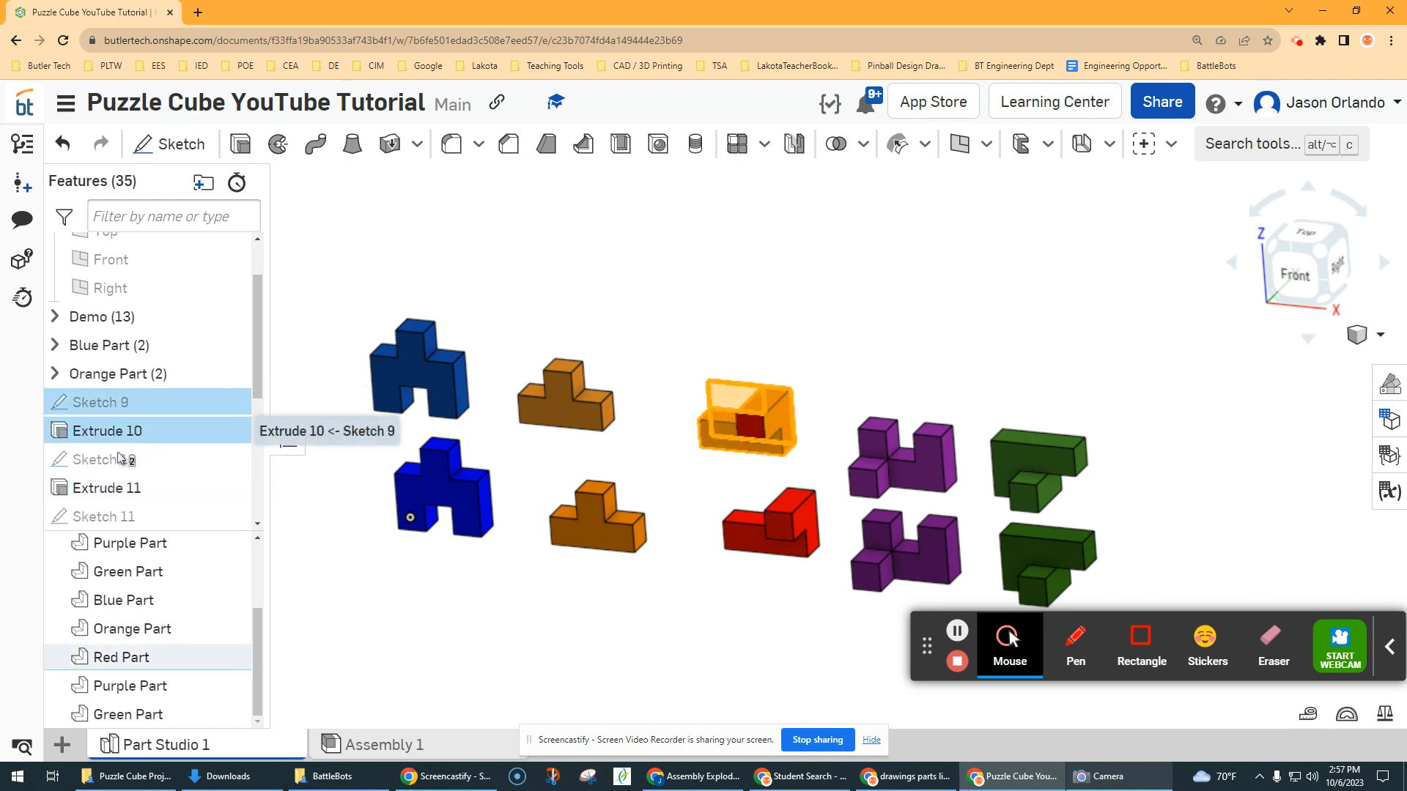
shift+click(117, 487)
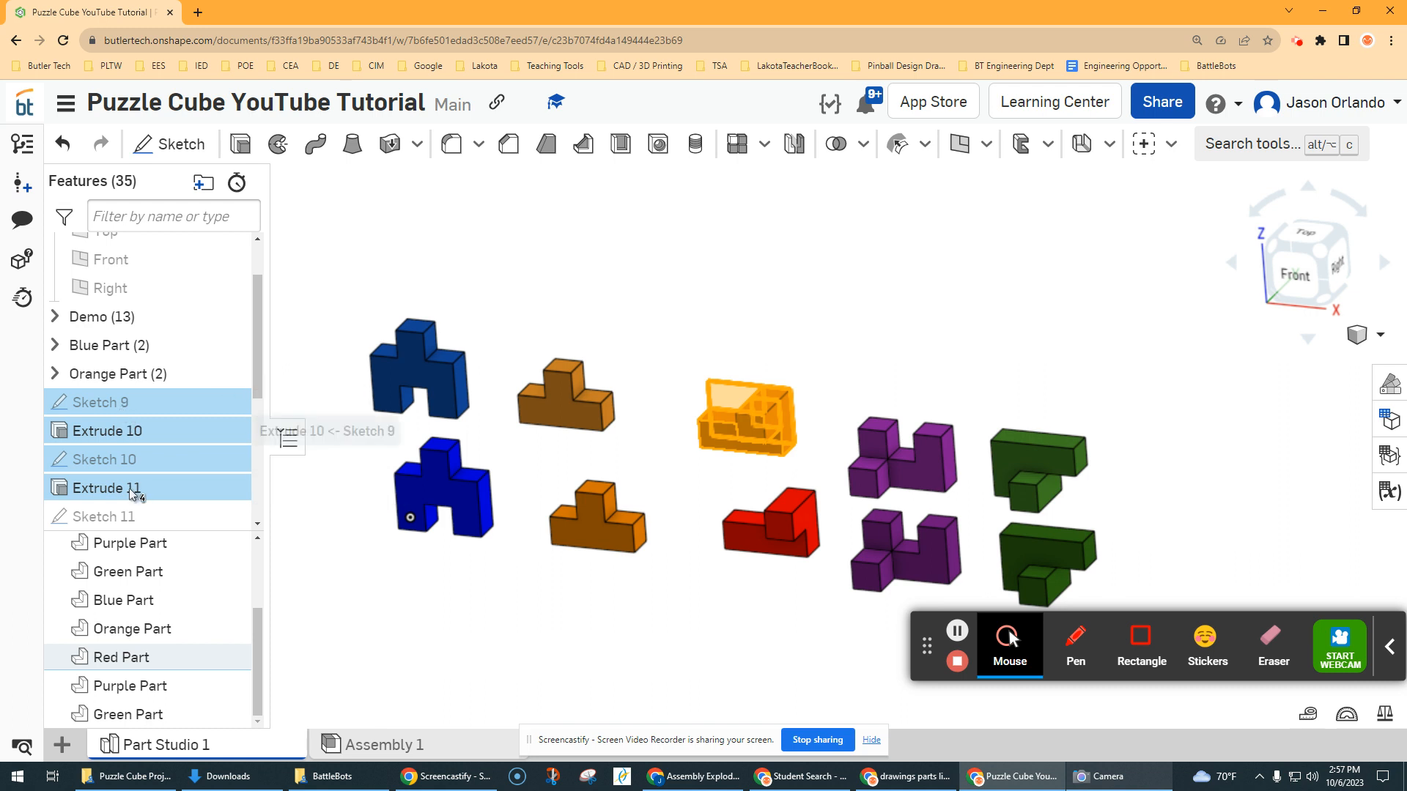
drag(129, 488, 201, 180)
click(202, 182)
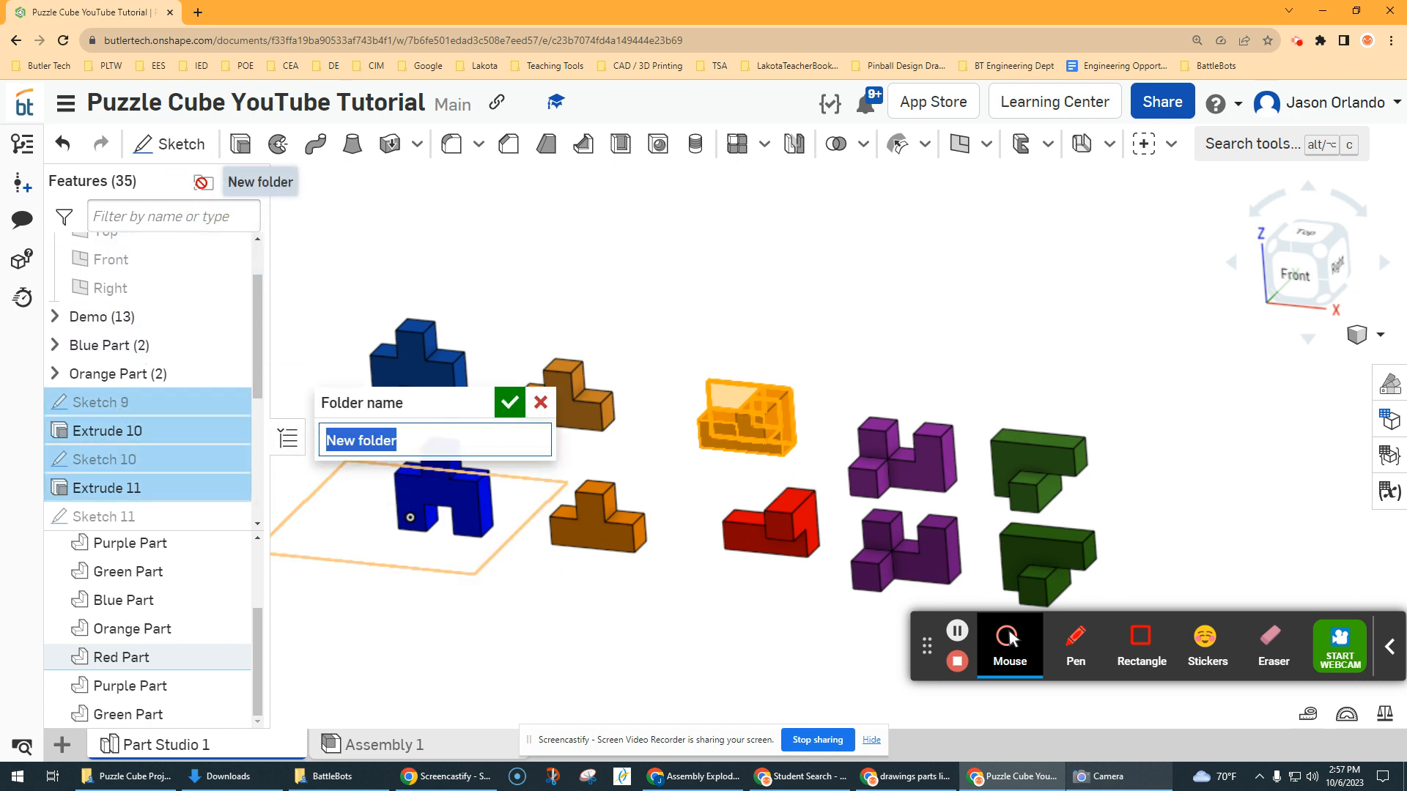
text(Red Part)
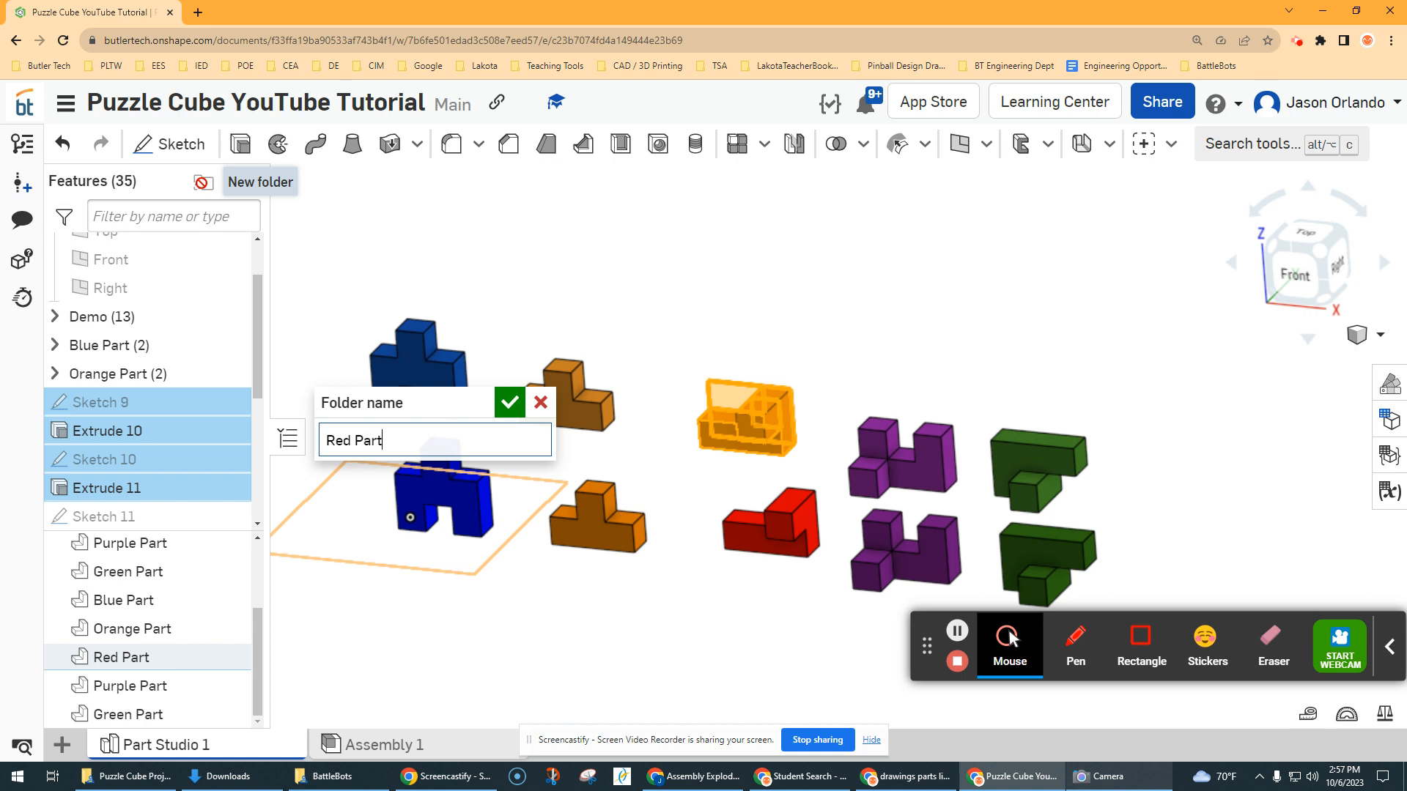
key(Return)
click(433, 226)
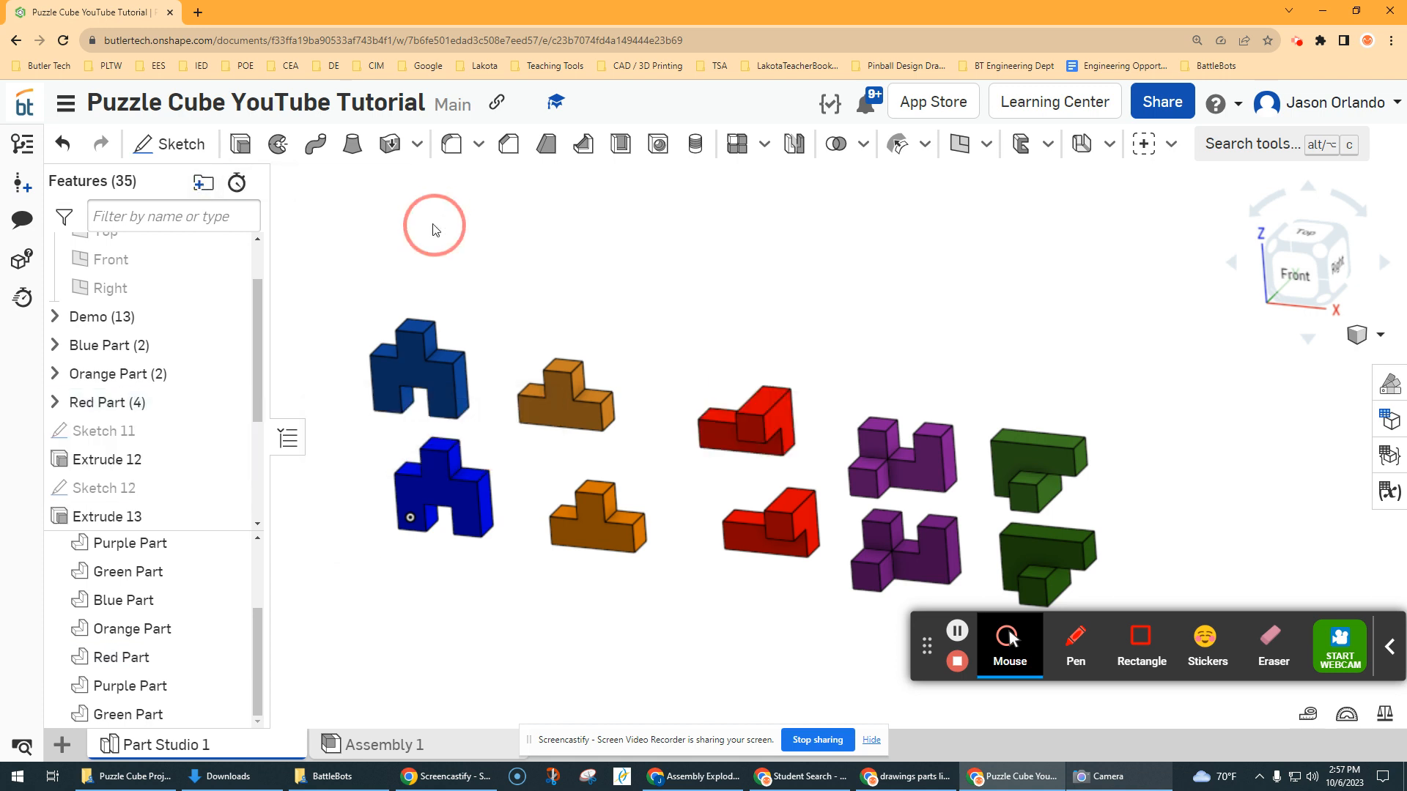
Move Sketch 11 and Extrude 12 into the Demo folder
click(114, 437)
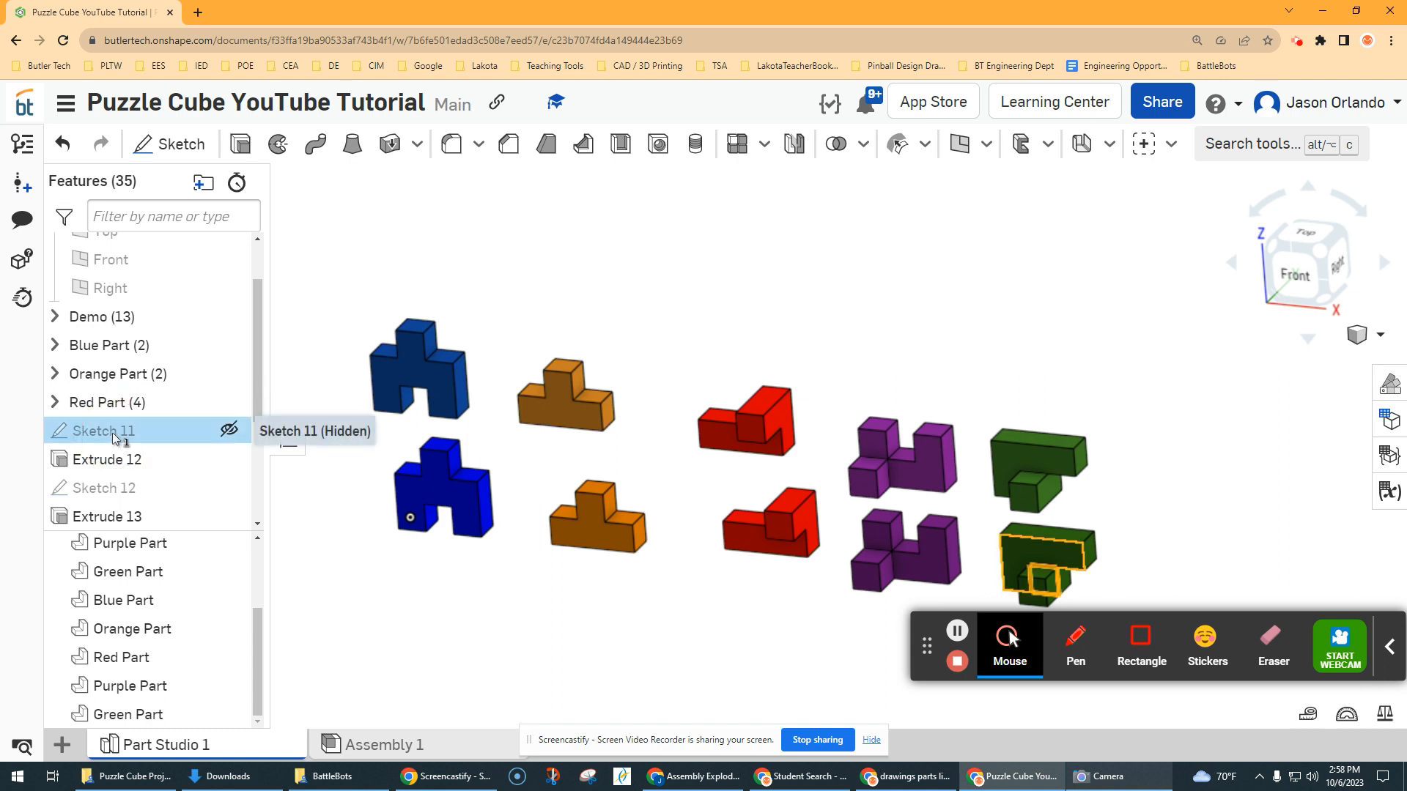
click(348, 285)
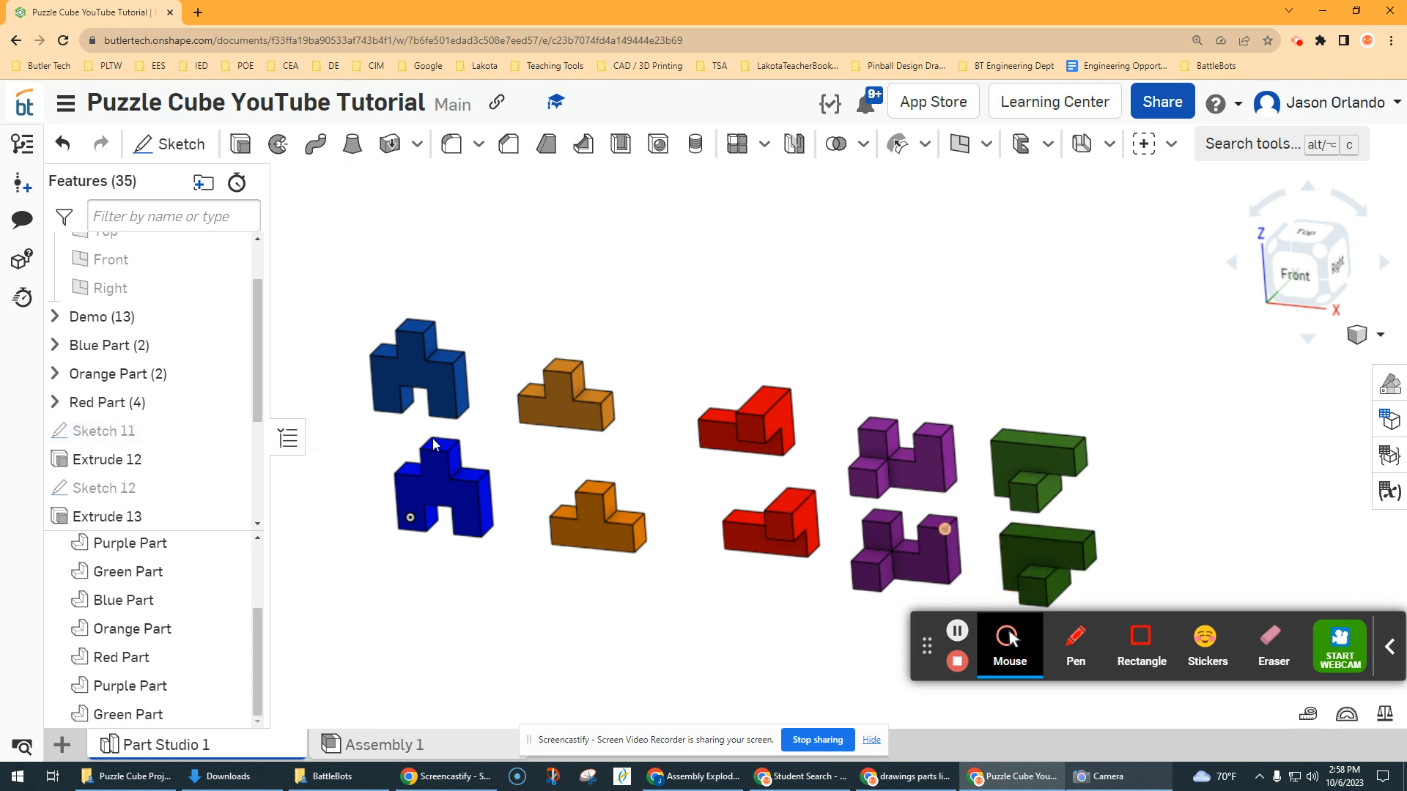
mouse_move(88, 434)
mouse_down()
mouse_move(79, 400)
mouse_move(97, 322)
mouse_up()
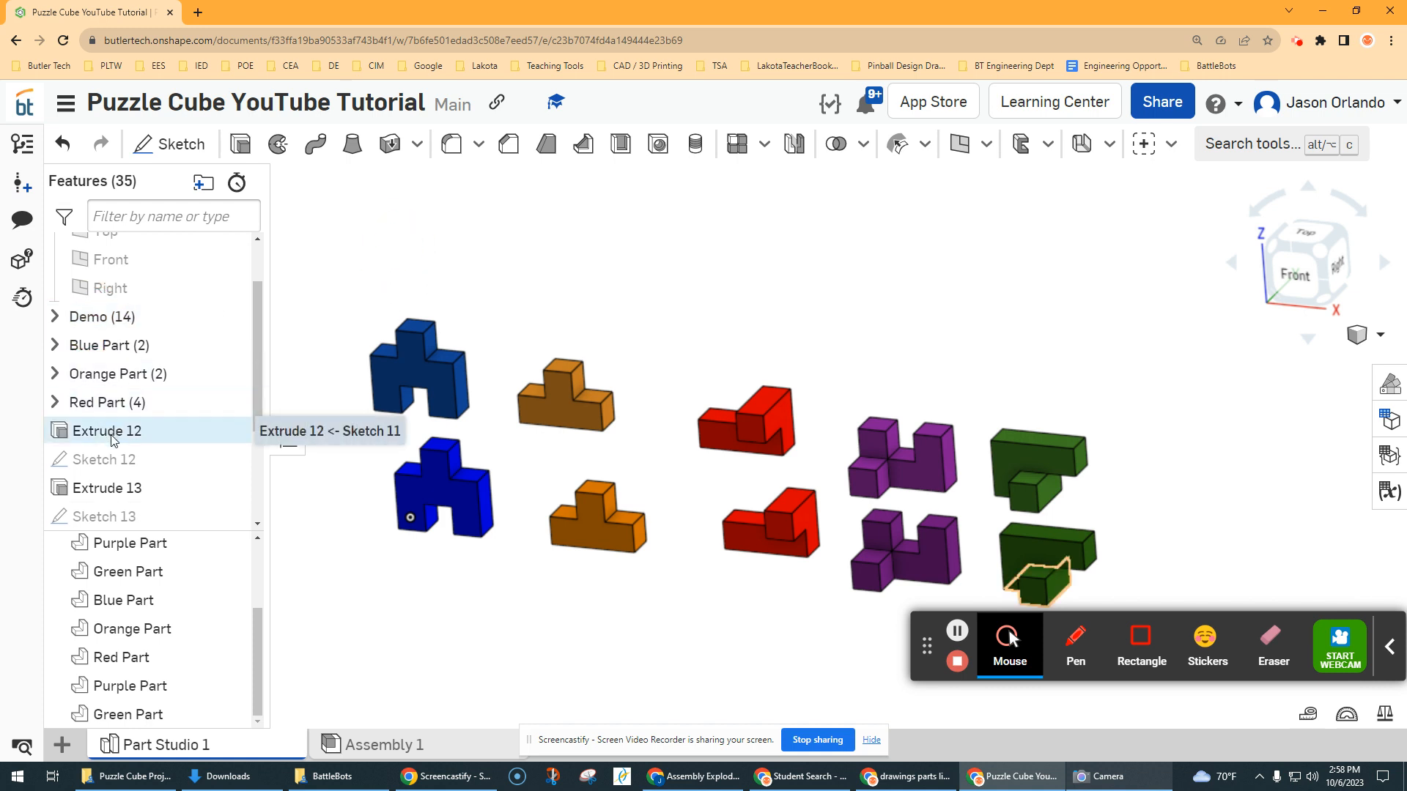
drag(111, 440, 108, 323)
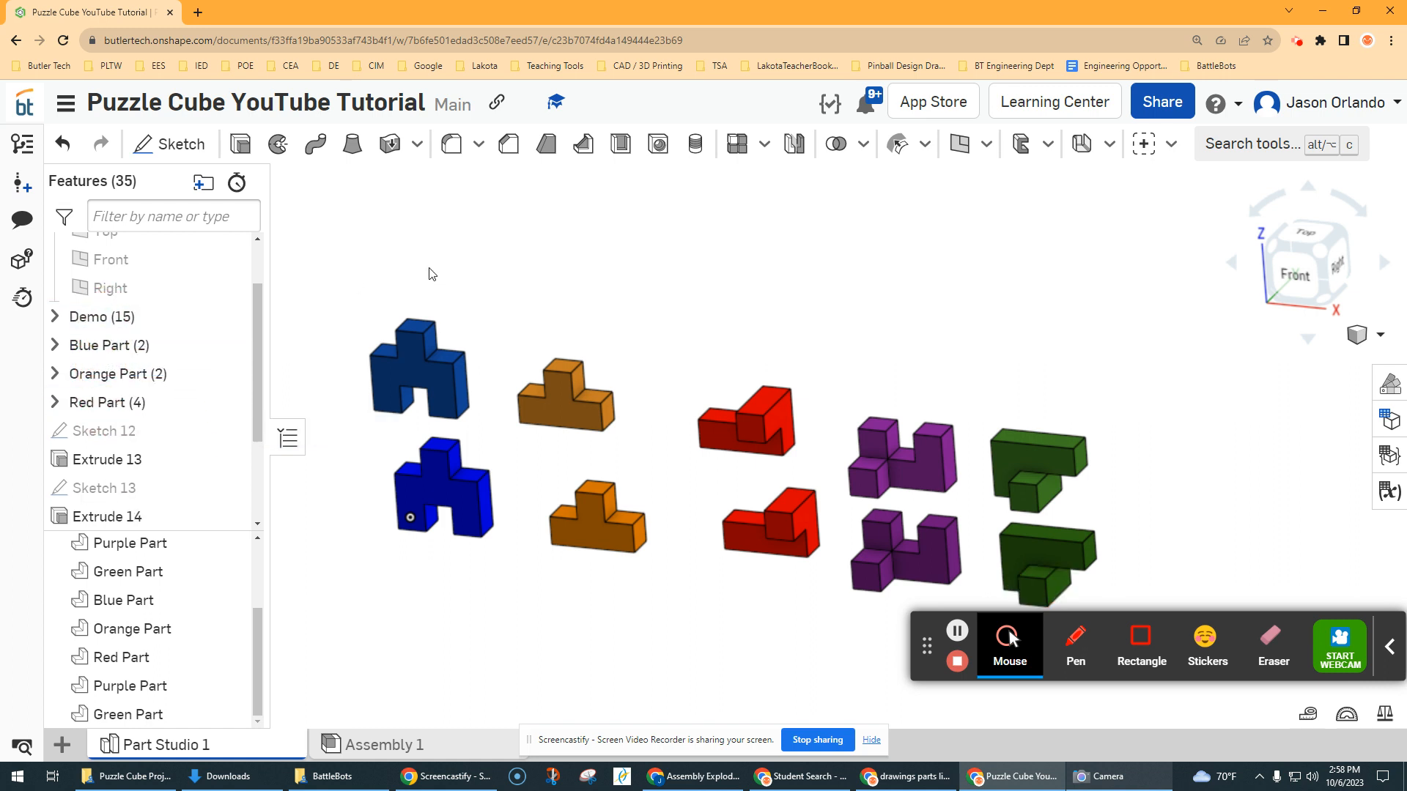
Group Sketch 12, Extrude 13, Sketch 13 and Extrude 14 into a new feature folder named Purple Part
click(117, 432)
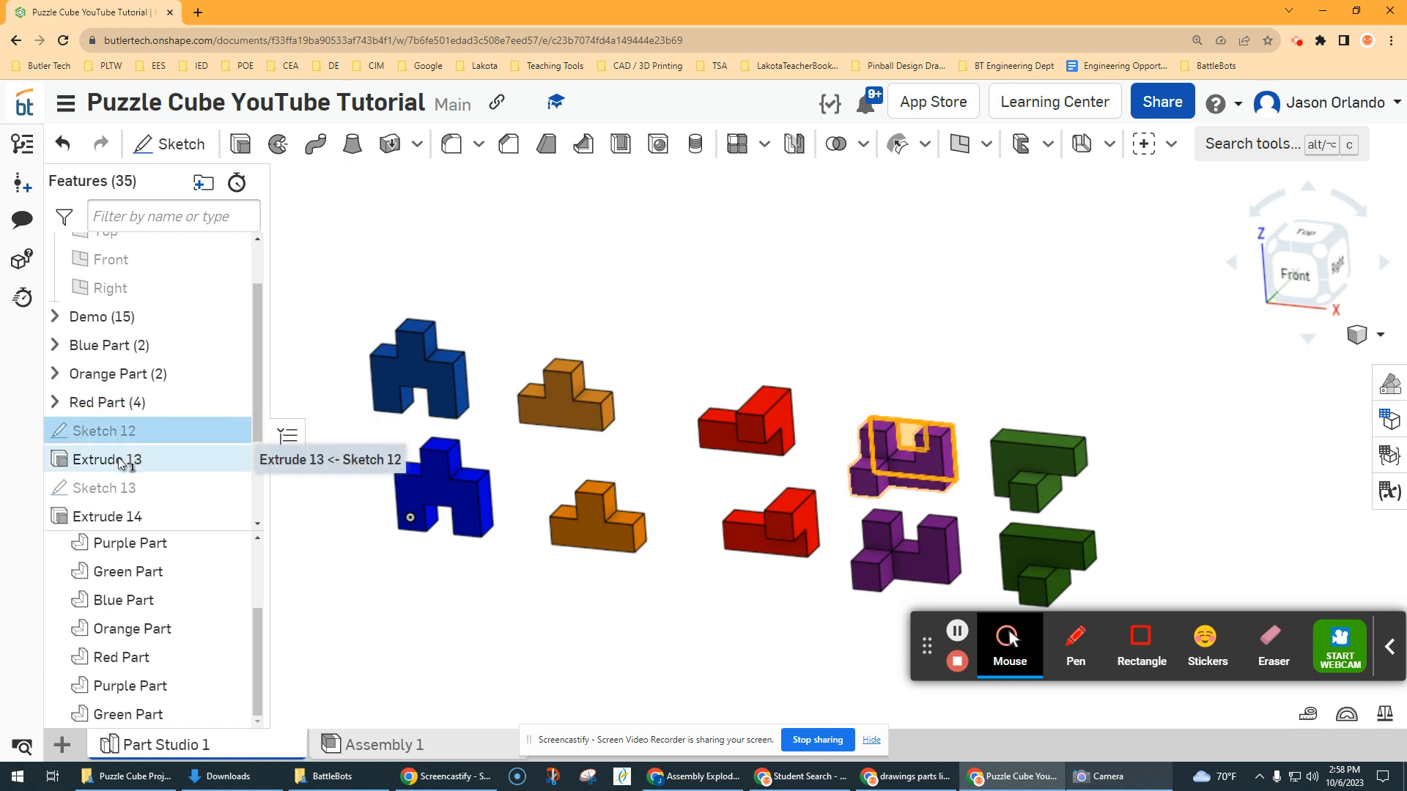
shift+click(121, 460)
scroll(117, 439, down, 2)
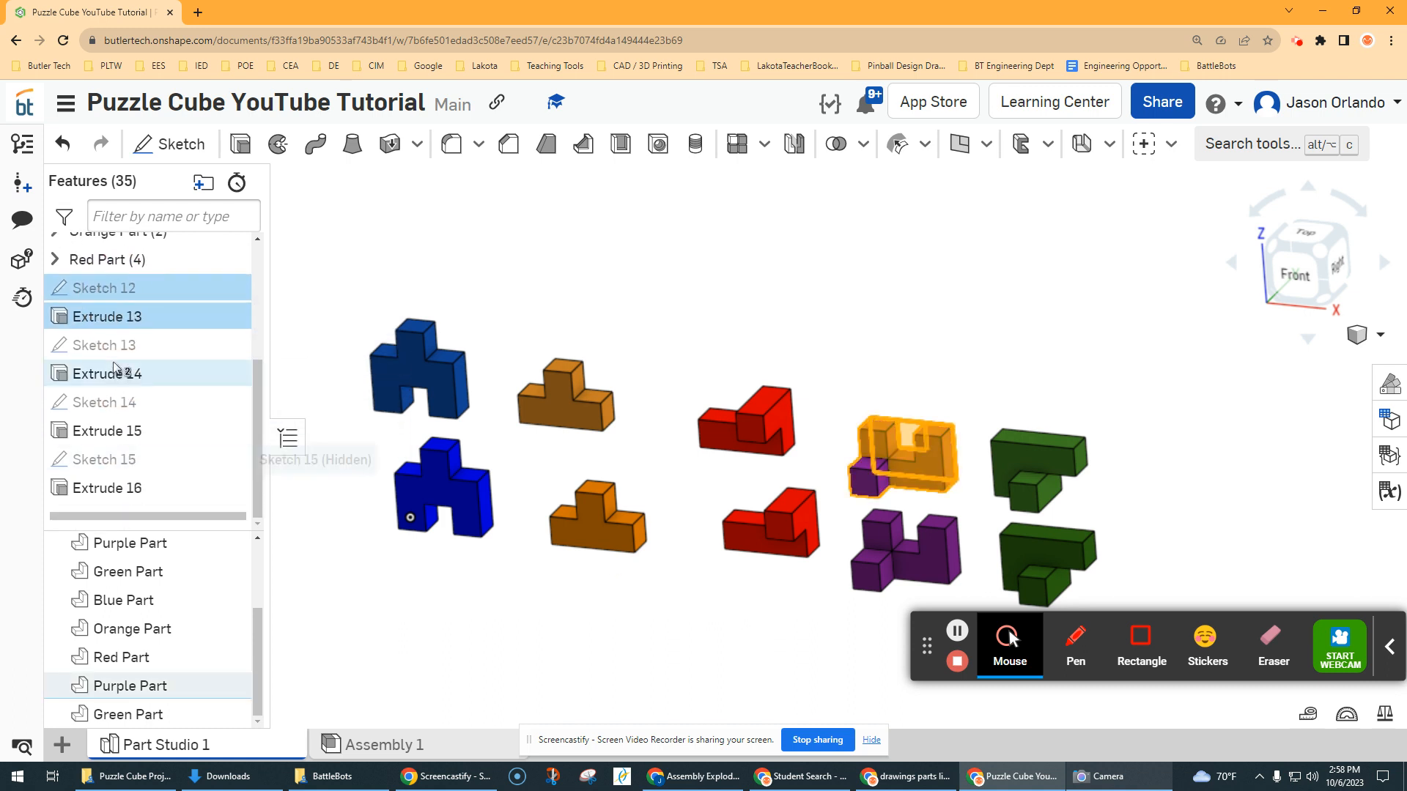
shift+click(116, 352)
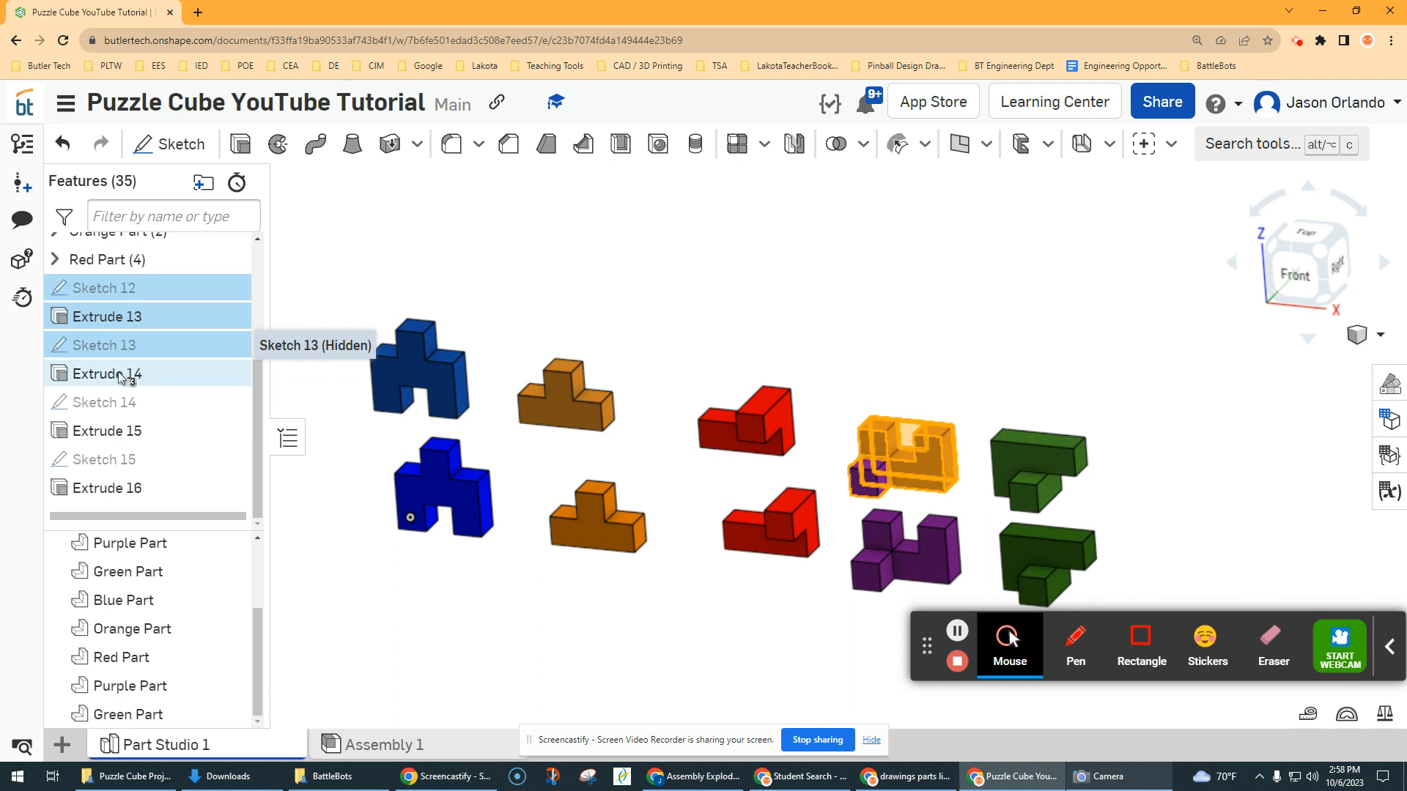
shift+click(114, 374)
scroll(147, 390, up, 2)
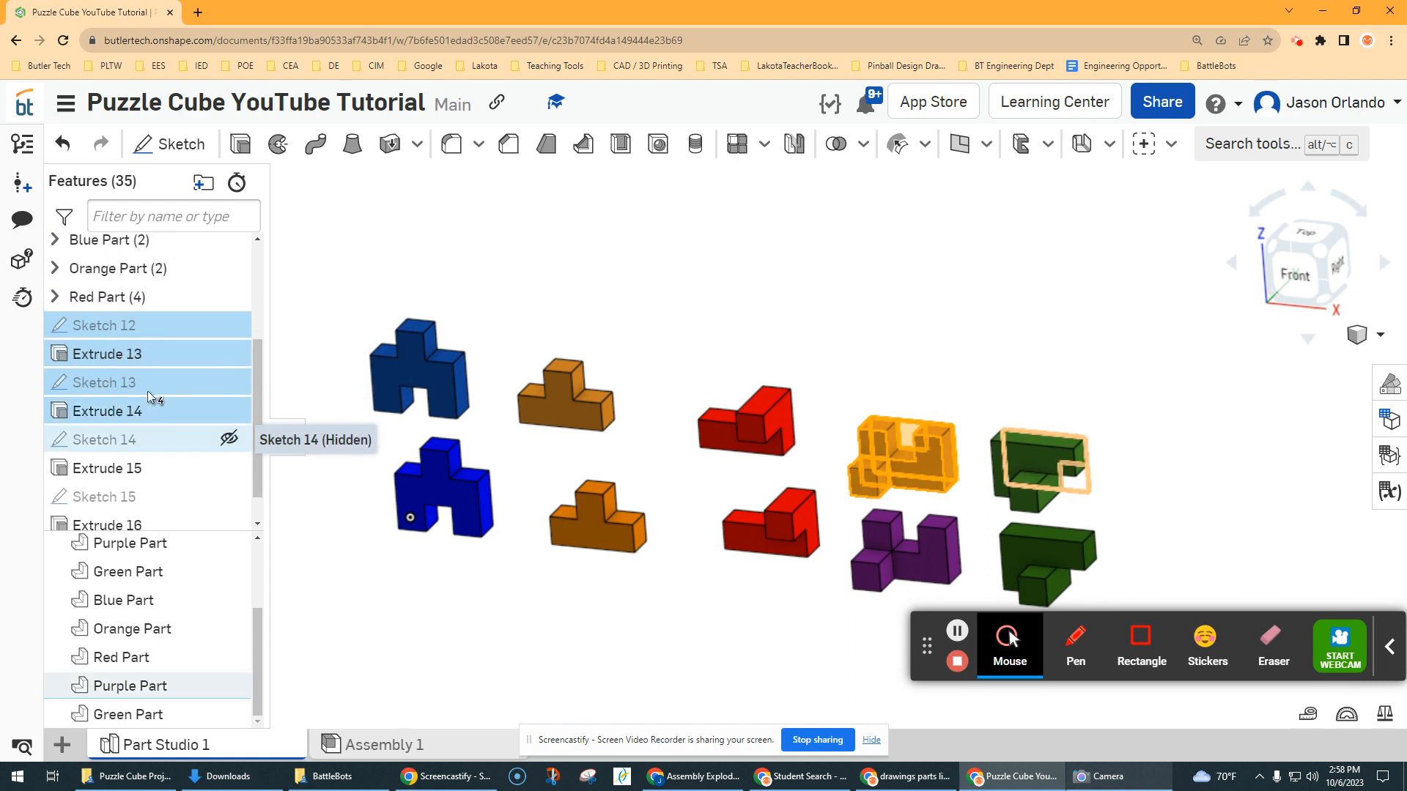
click(201, 185)
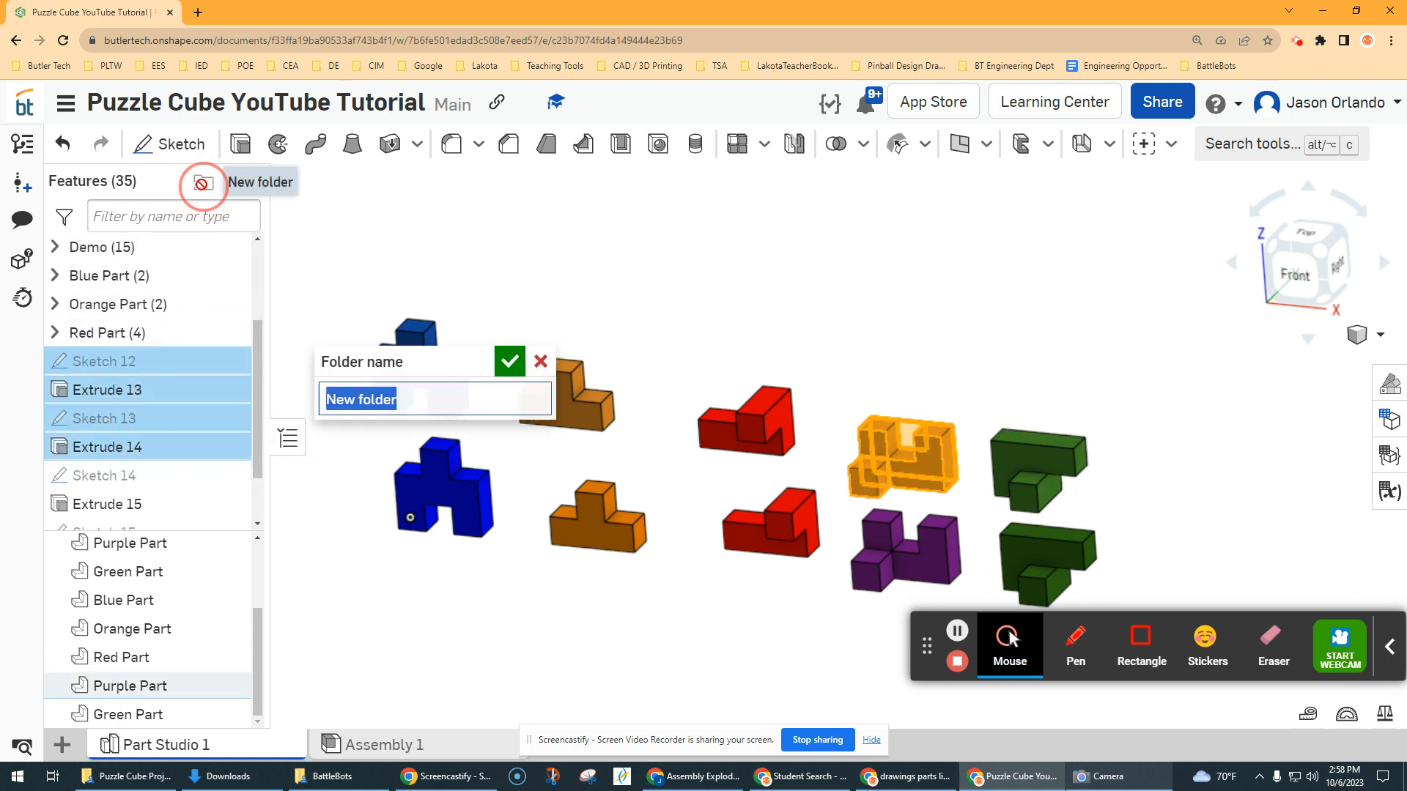
text(P)
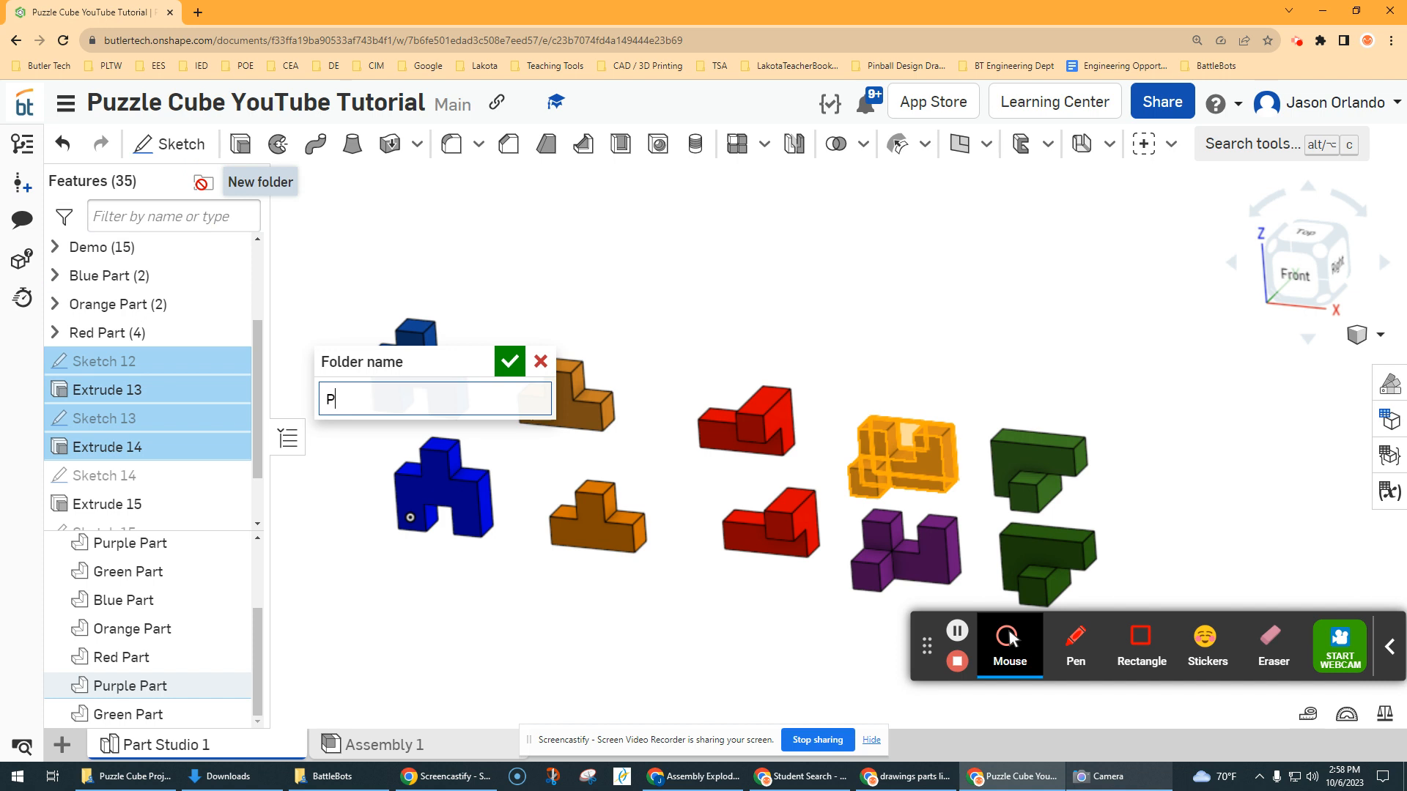
text(urple Part)
key(Return)
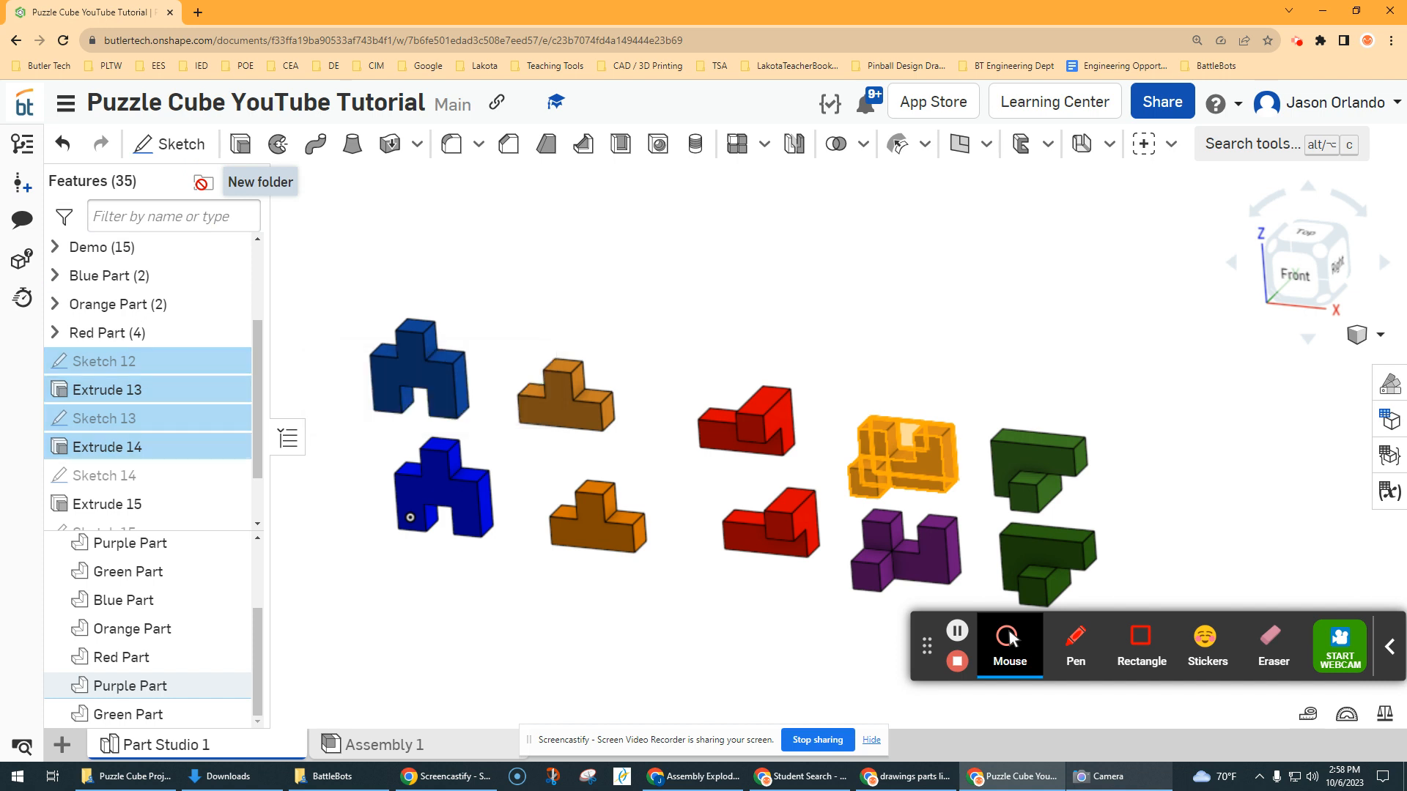
click(334, 258)
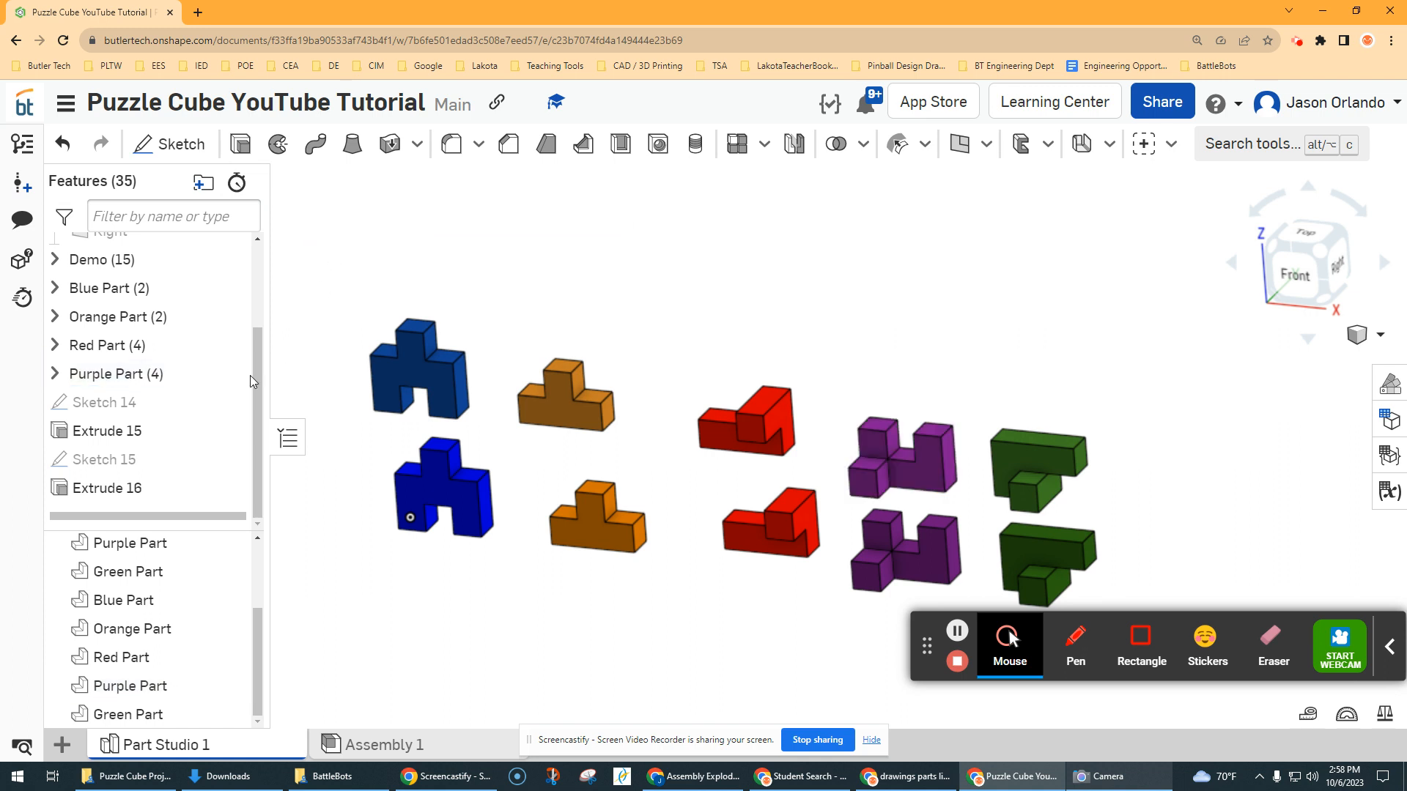
Group Sketch 14, Extrude 15, Sketch 15 and Extrude 16 into a new feature folder named Green Part
click(150, 402)
shift+click(139, 431)
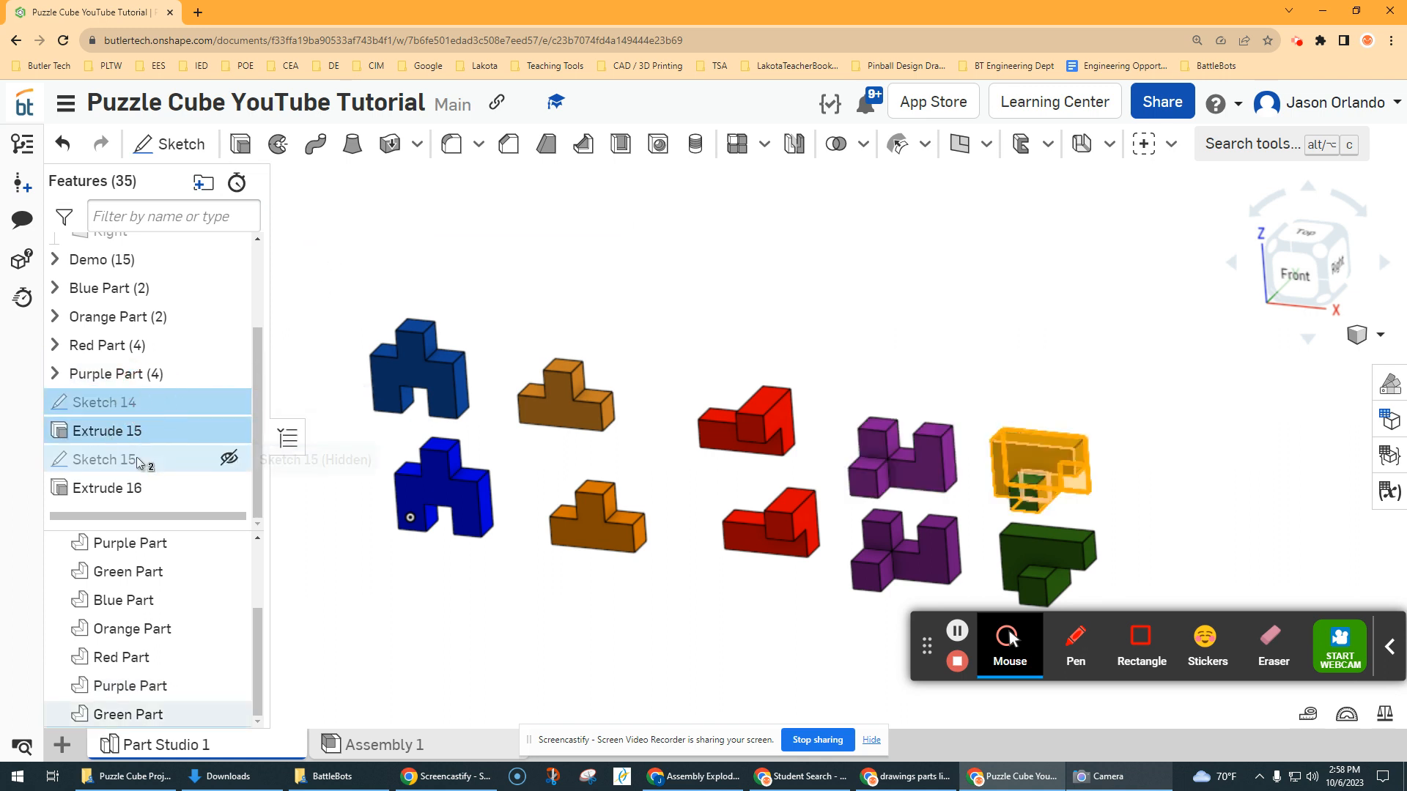
shift+click(139, 460)
shift+click(136, 489)
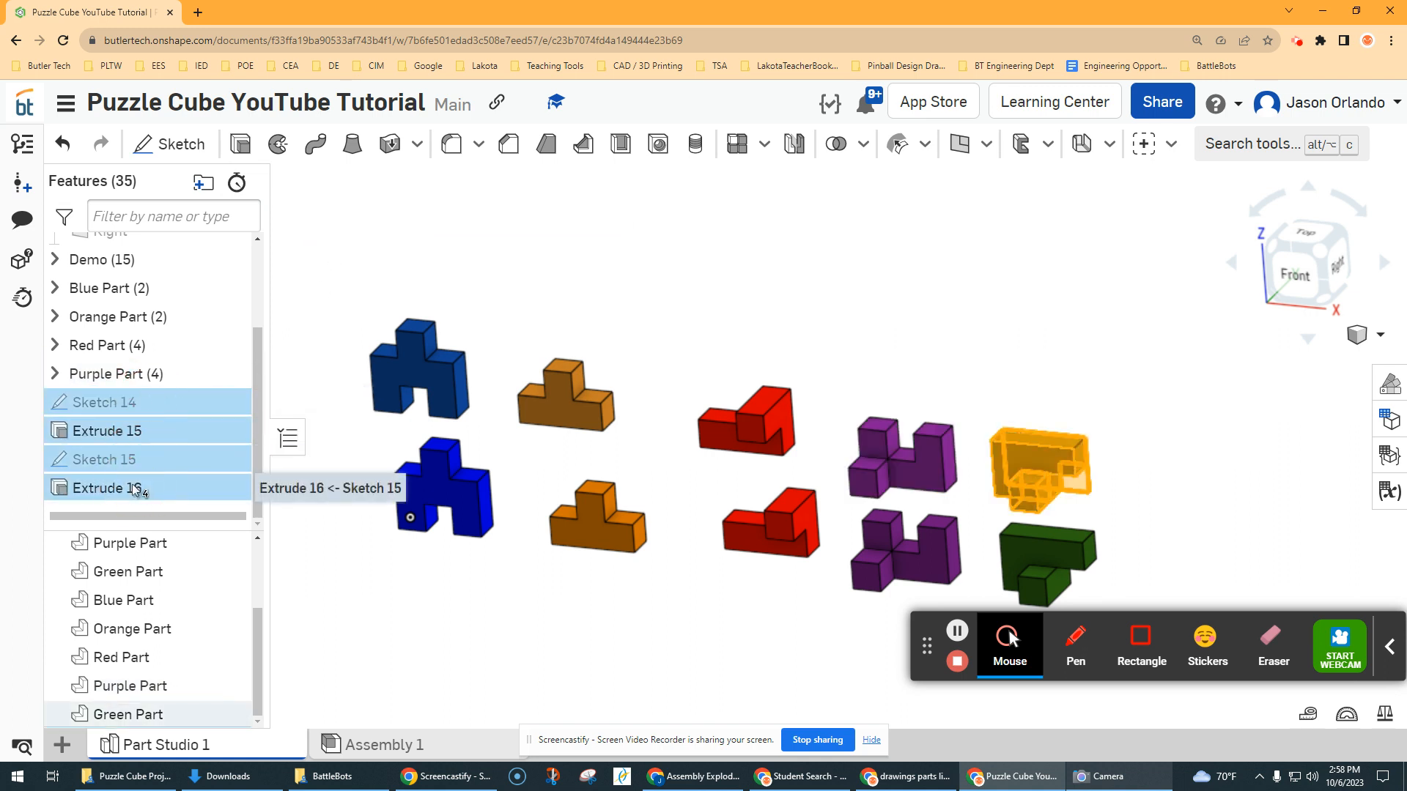
click(203, 183)
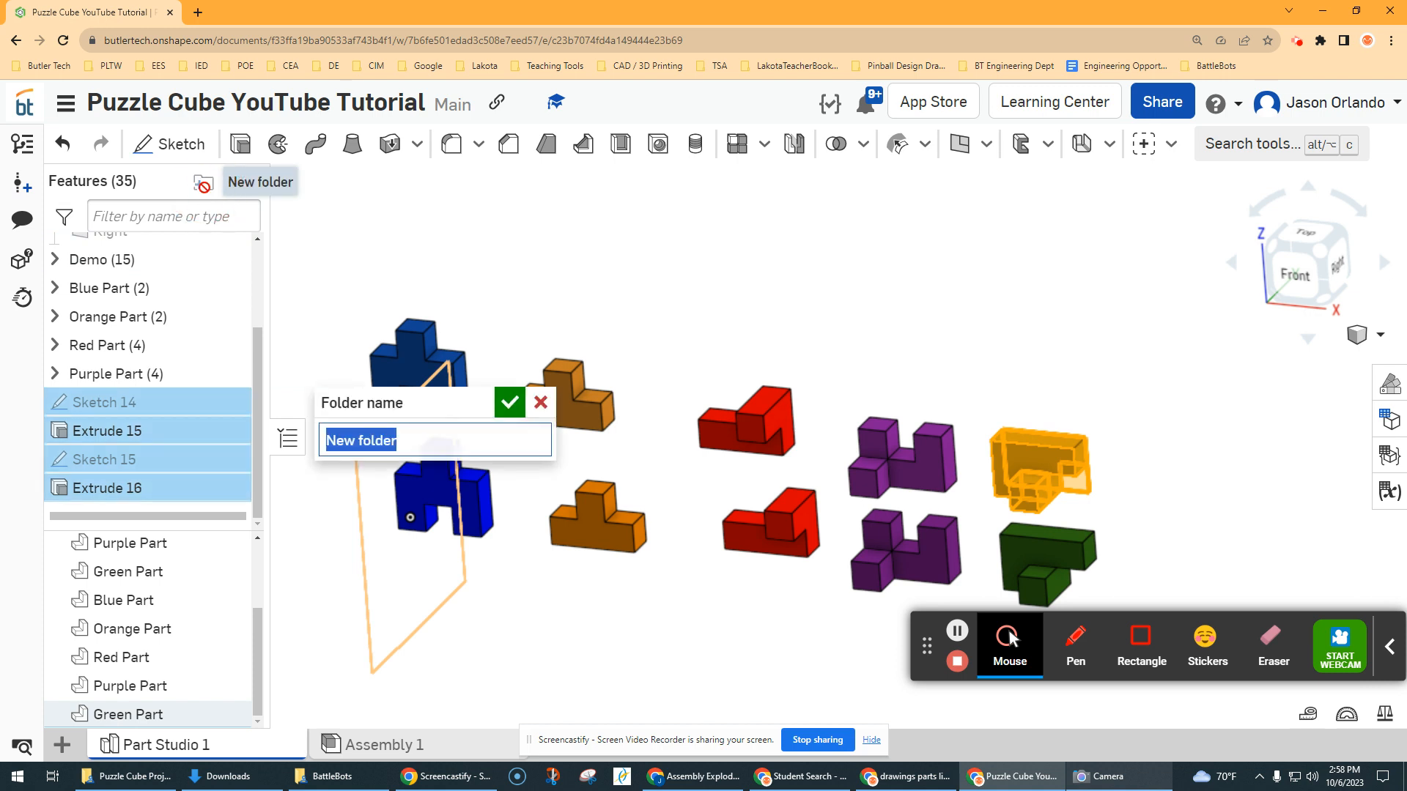
text(Green Par)
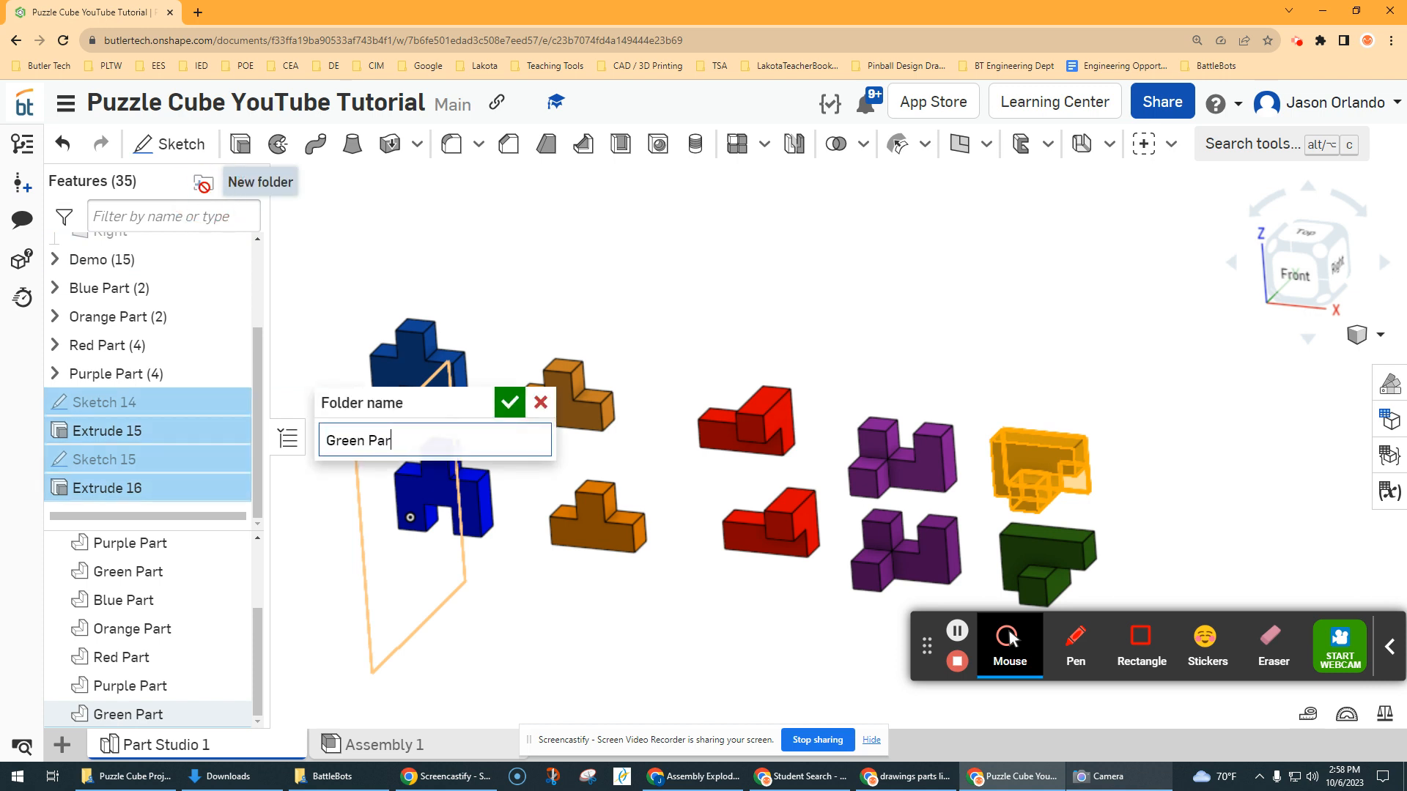
text(t)
key(Return)
click(348, 266)
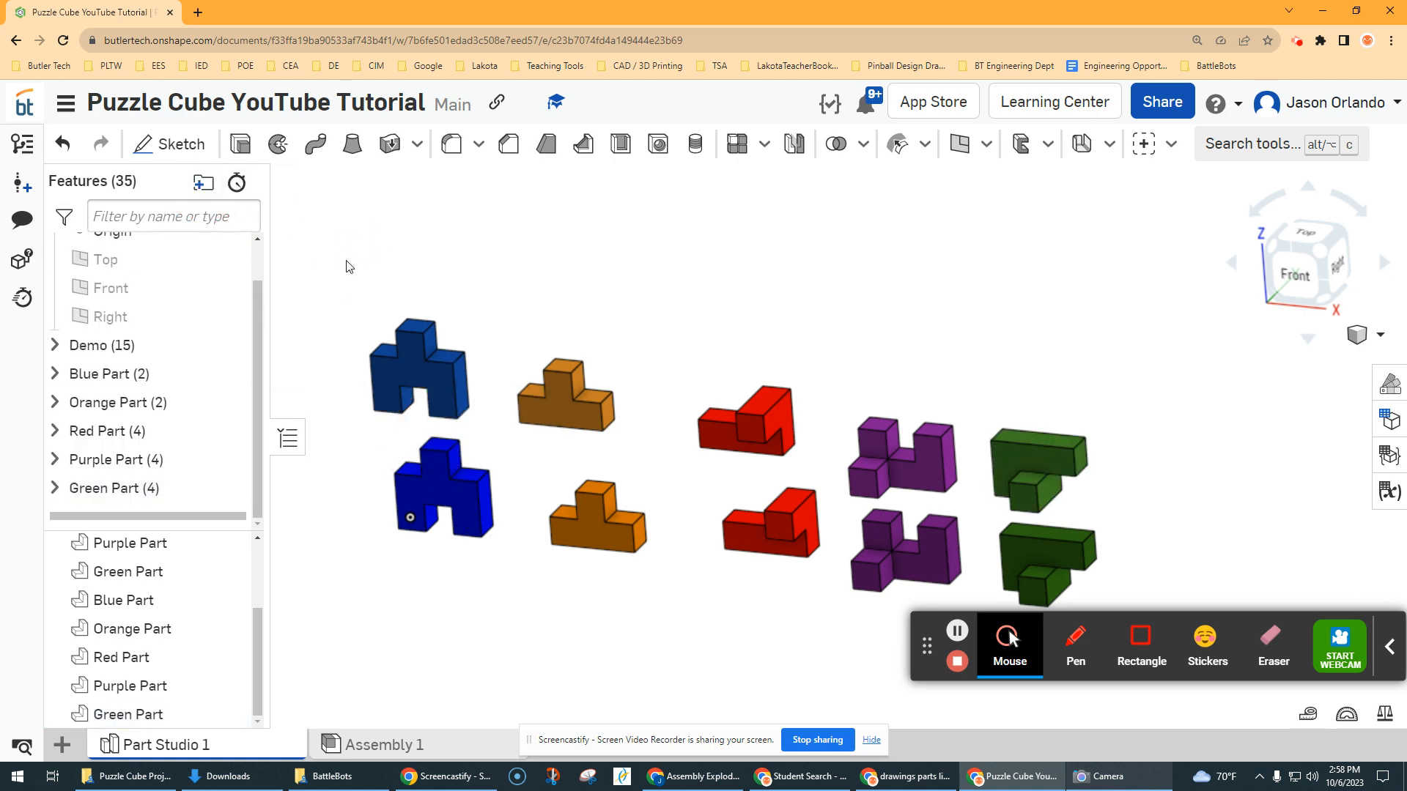
scroll(349, 262, down, 1)
middle_drag(616, 265, 623, 287)
scroll(586, 300, down, 1)
scroll(581, 301, up, 1)
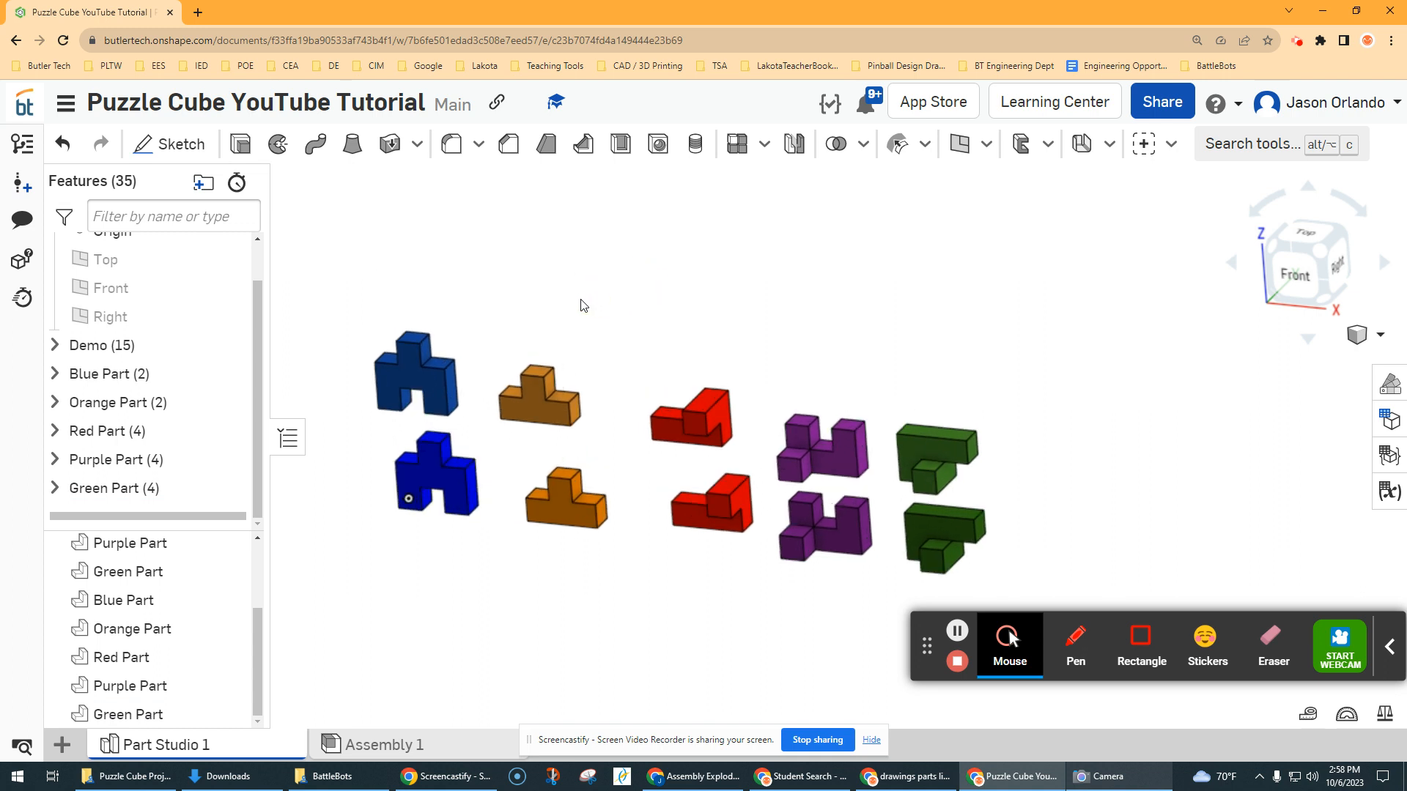